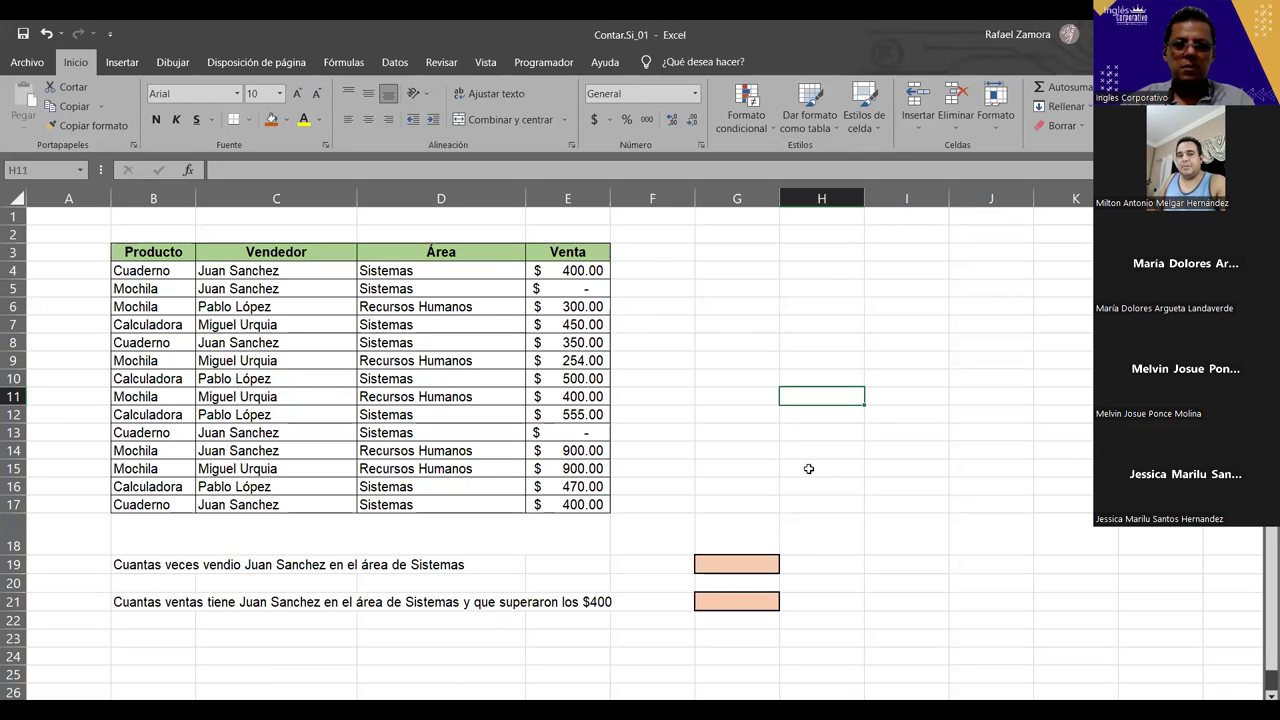
Step: Read the first question and select its answer cell G19
click(939, 428)
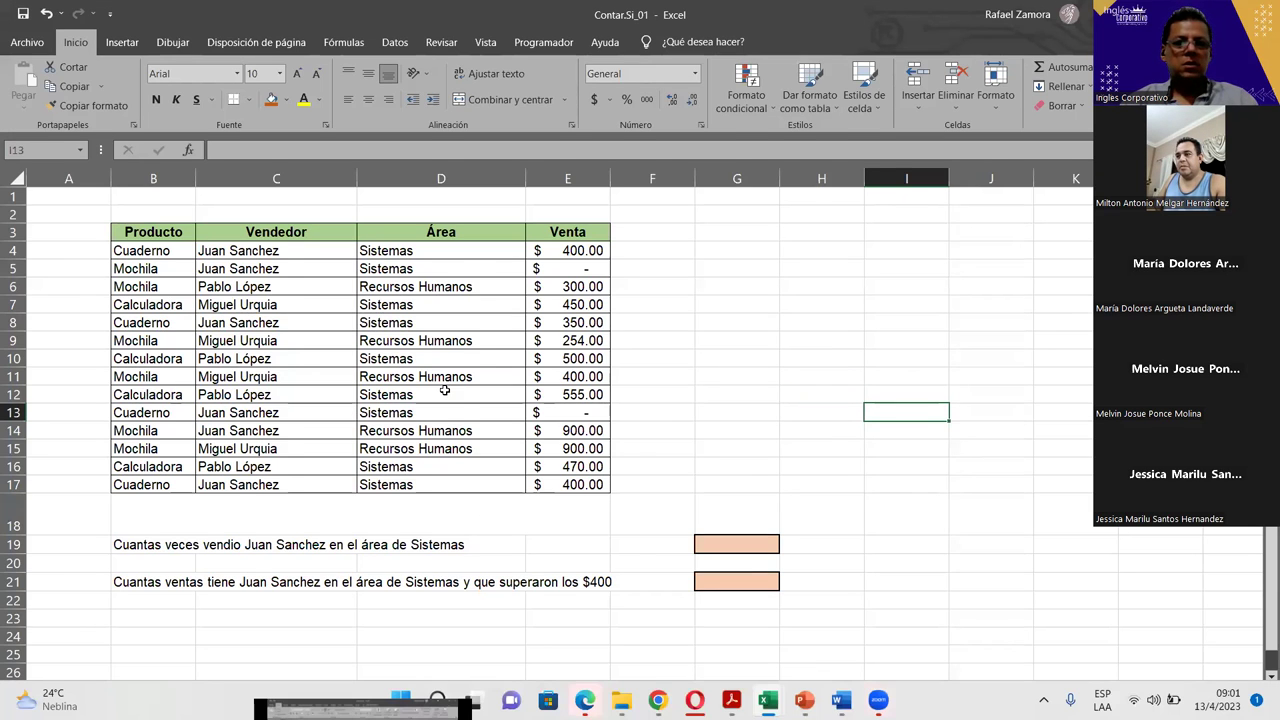
key(Up)
key(Up)
key(Right)
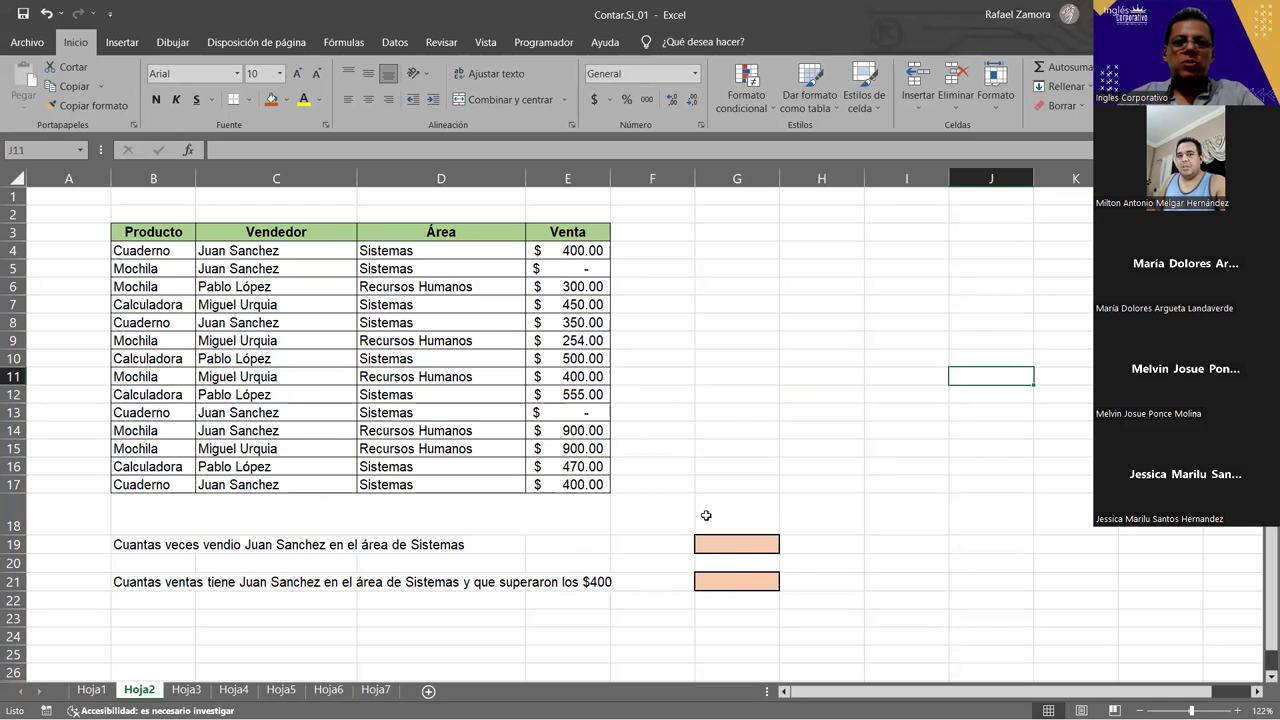
click(743, 545)
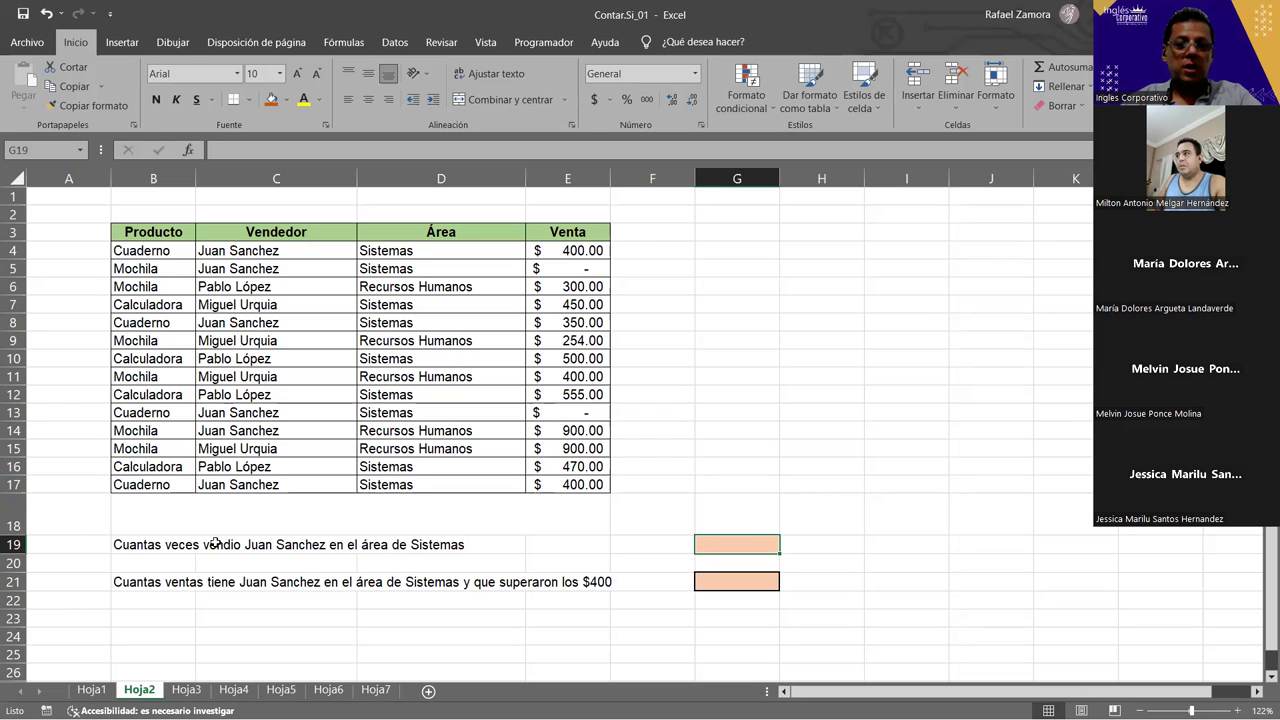
drag(126, 544, 488, 545)
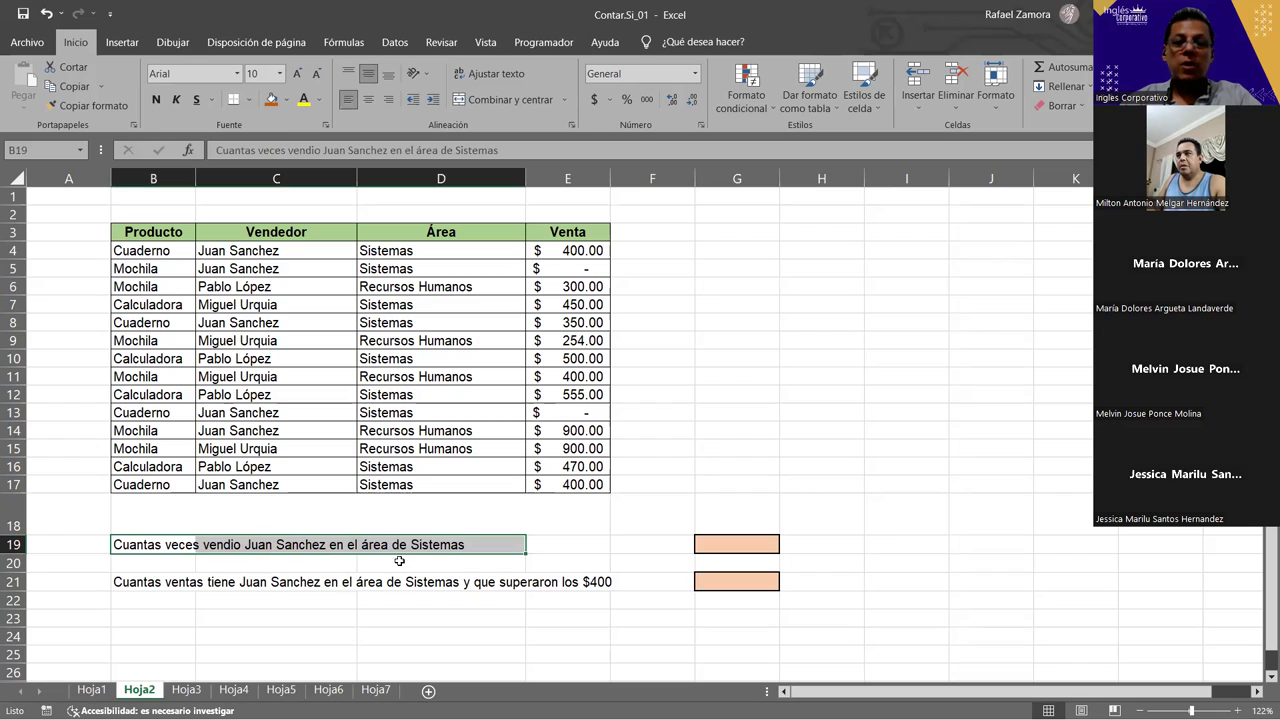
click(720, 543)
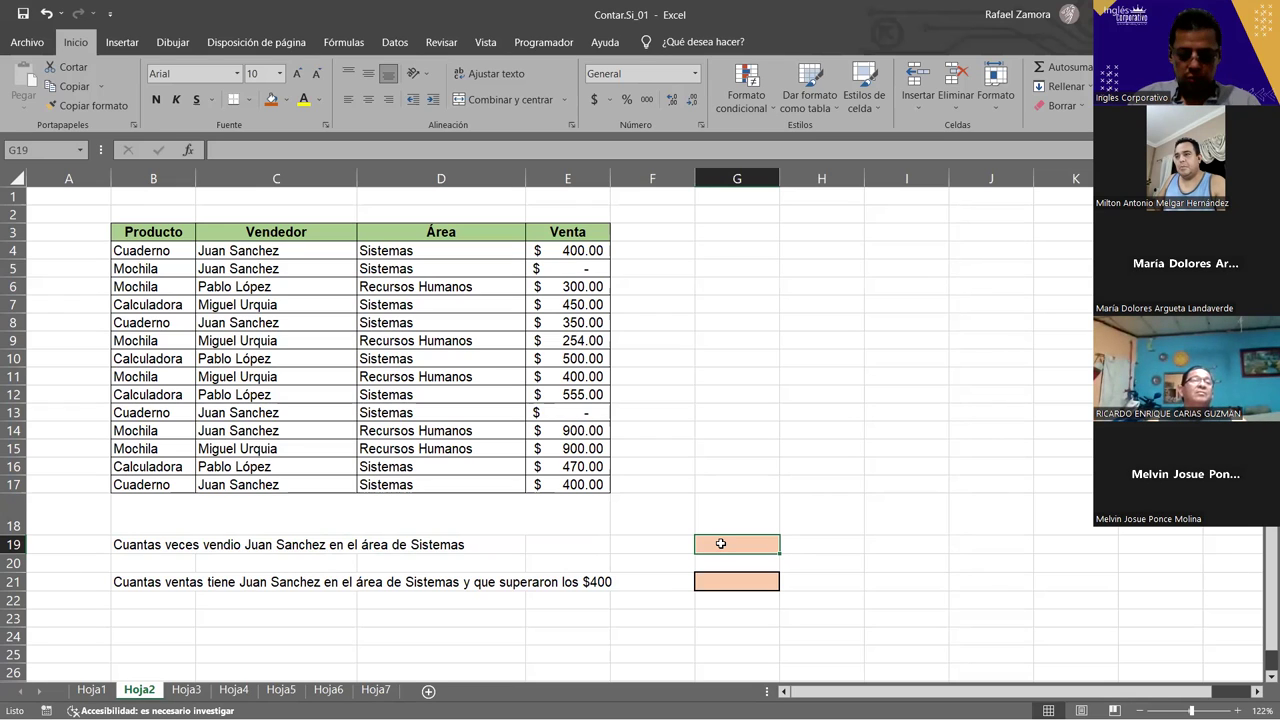
Step: Start =CONTAR.SI.CONJUNTO( in G19 with C4:C17 as the first criteria range
text(=)
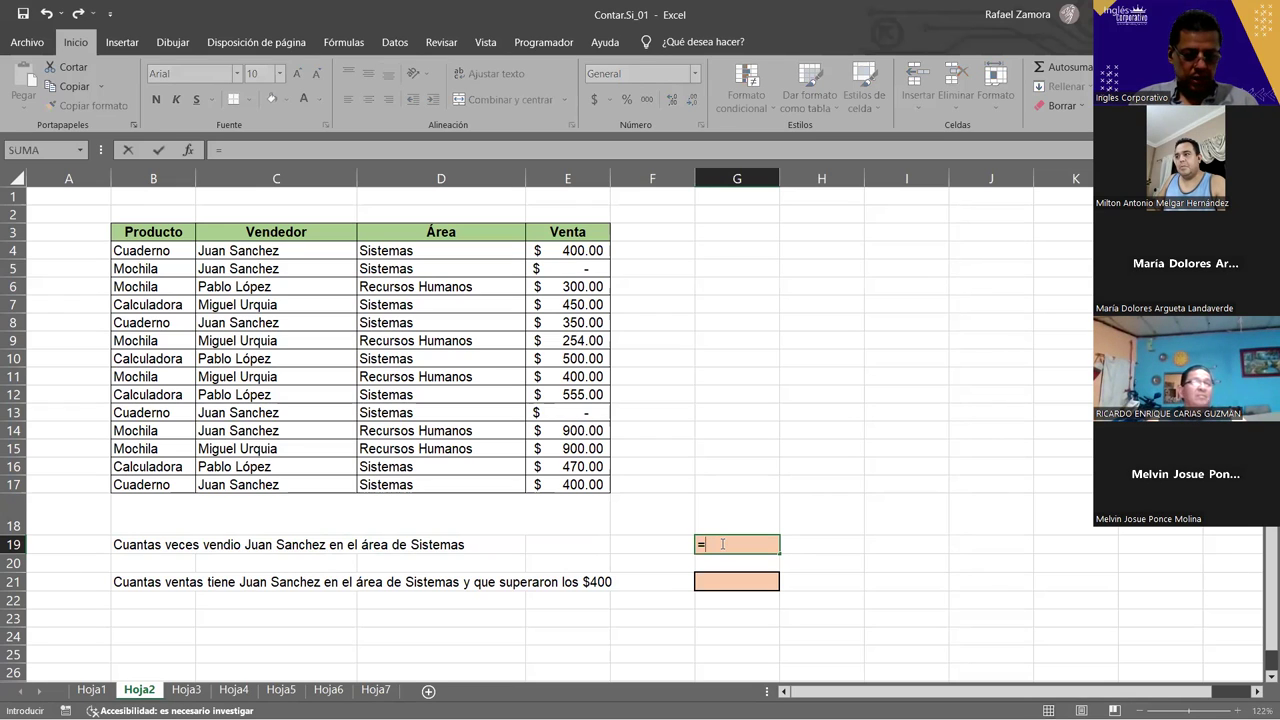
text(cont)
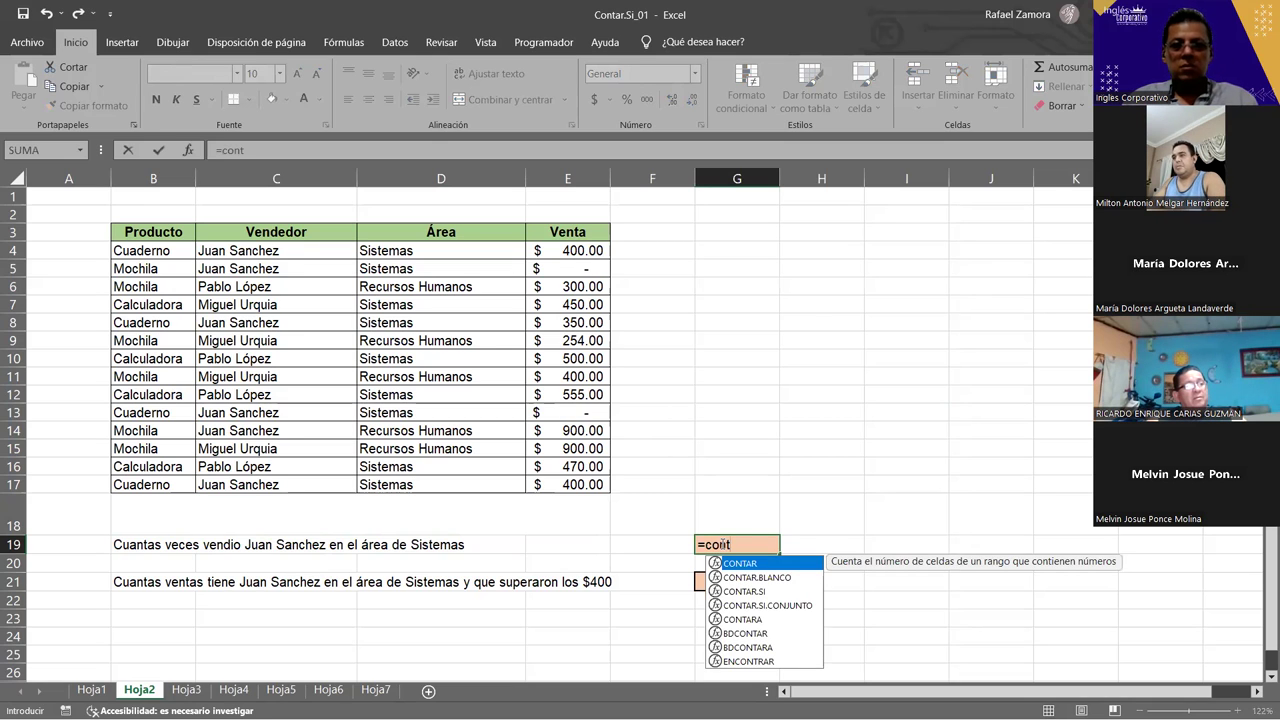
key(Down)
key(Down)
key(Down)
key(Tab)
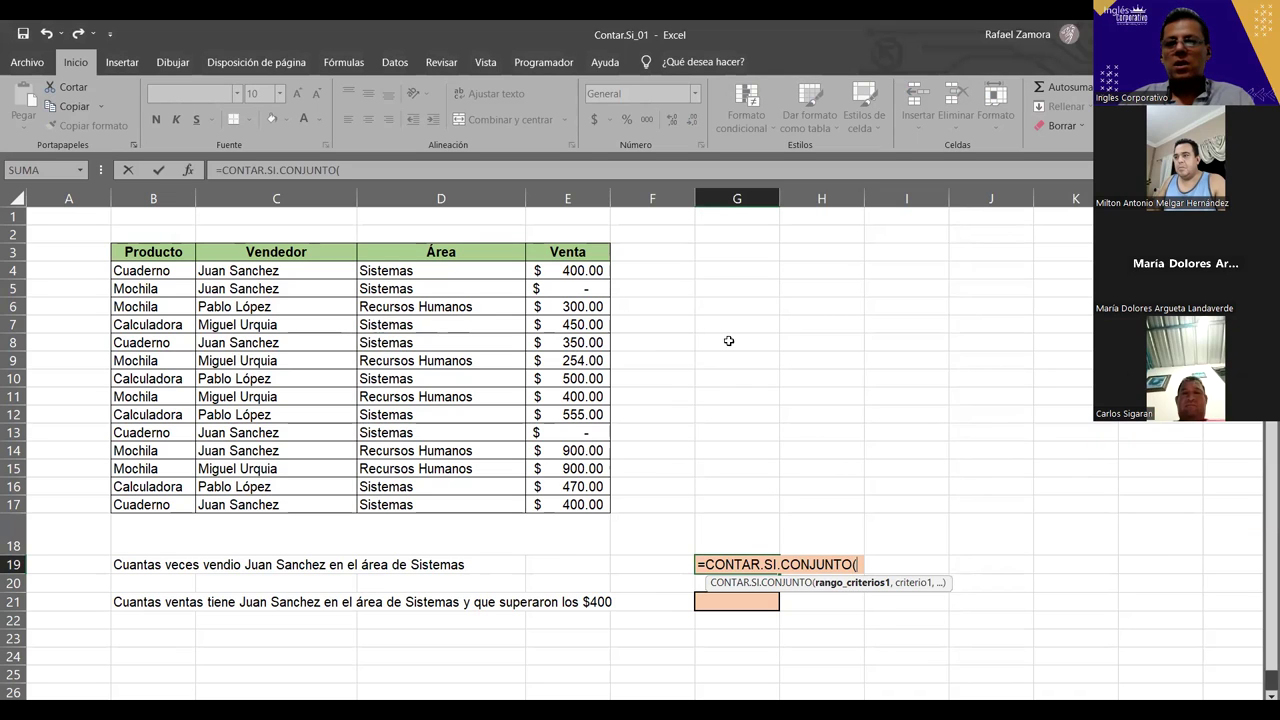
click(340, 270)
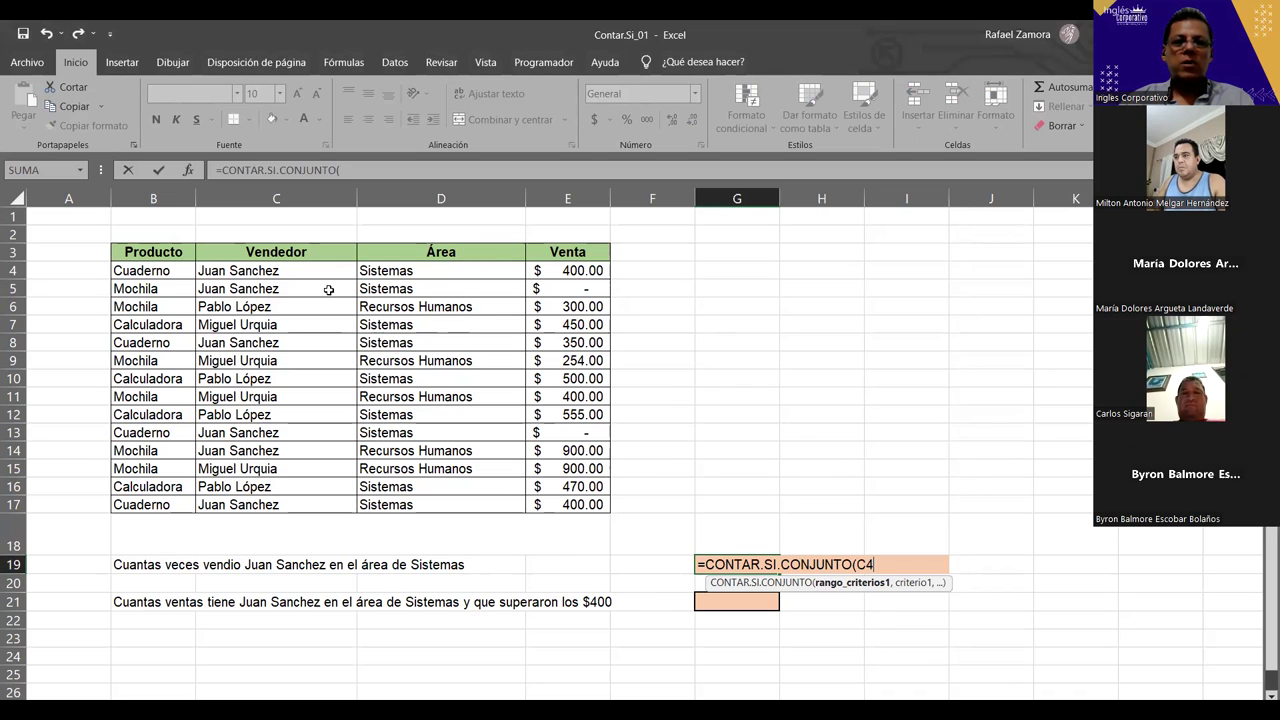
shift+click(322, 498)
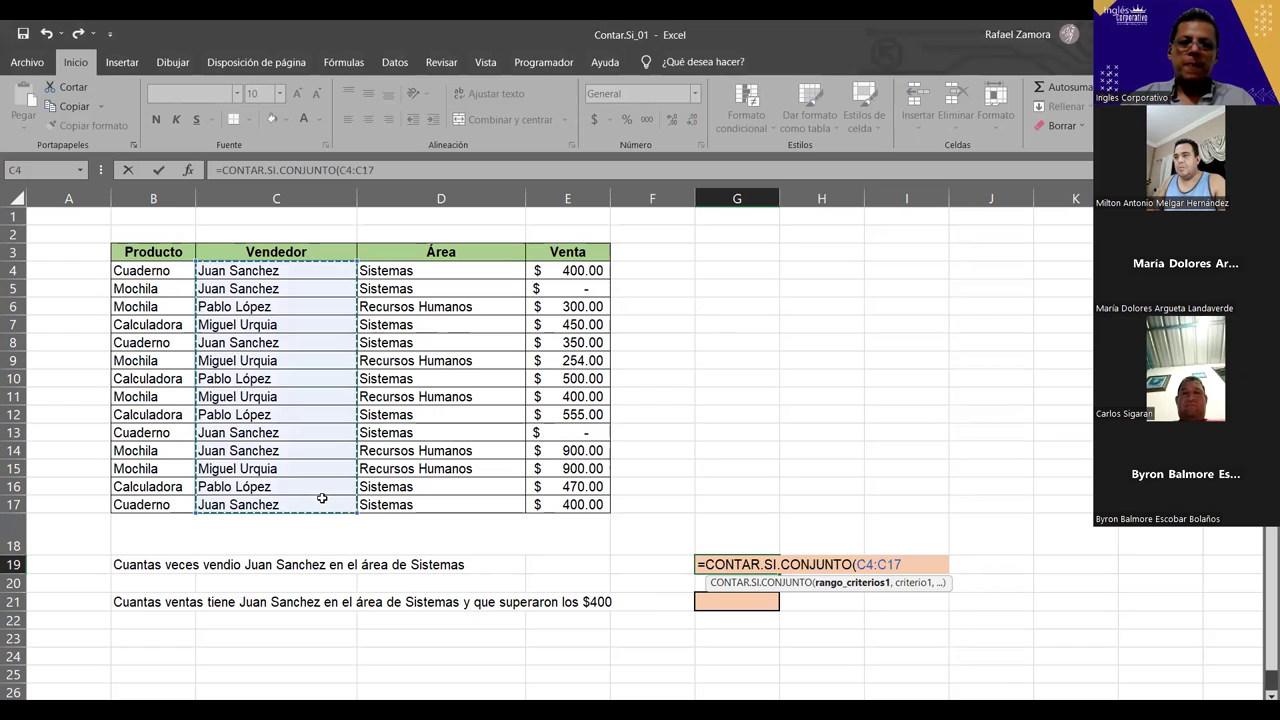
text(,)
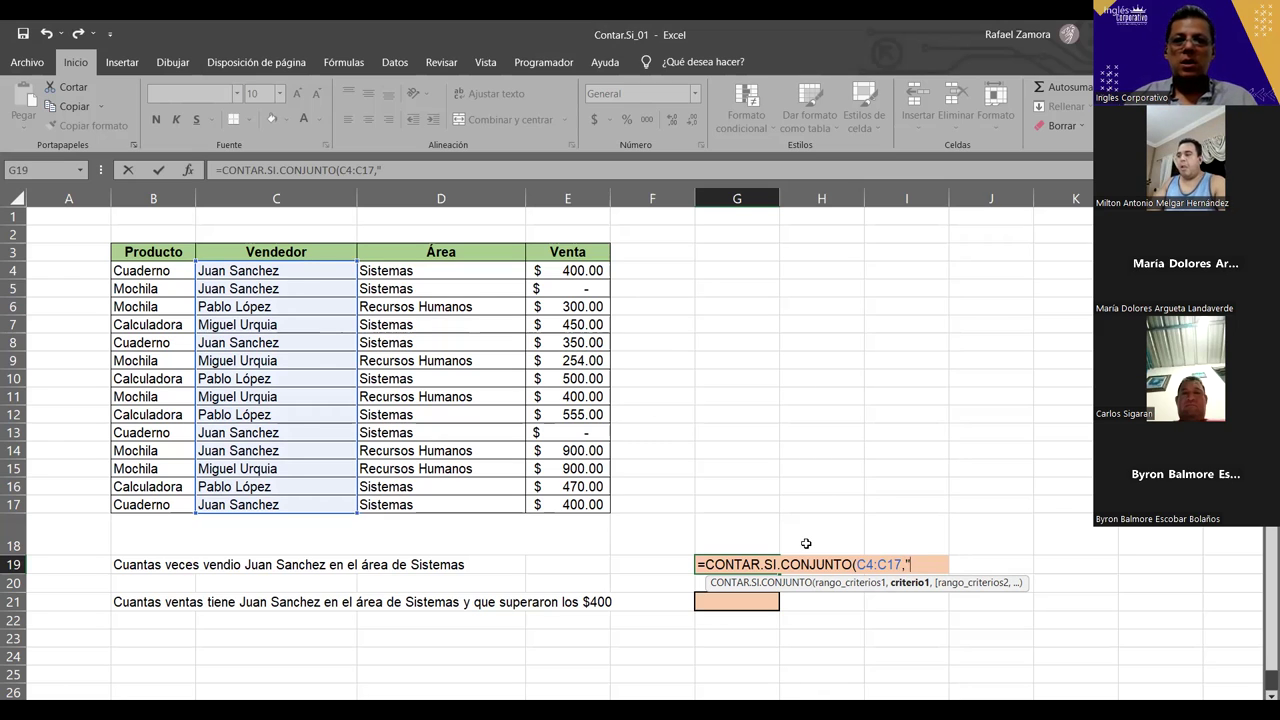
text(Juan Sanchez)
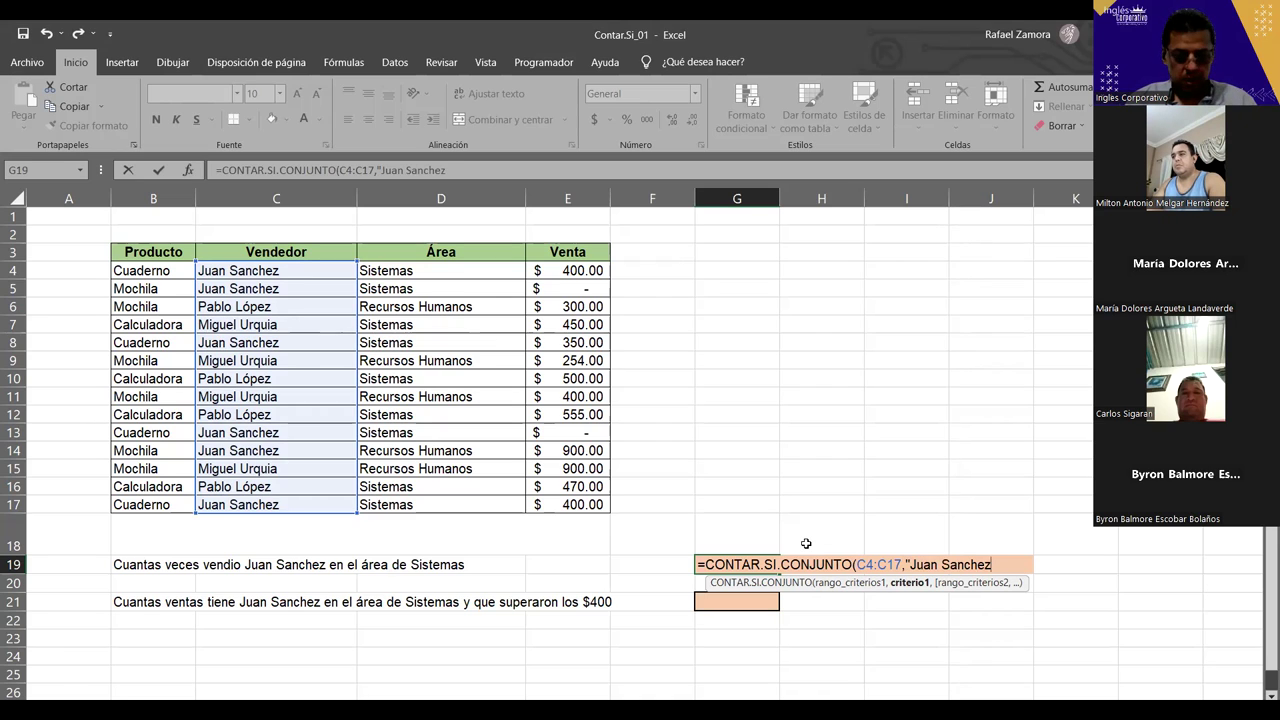
key(BackSpace)
key(BackSpace)
key(BackSpace)
key(BackSpace)
key(BackSpace)
key(BackSpace)
key(BackSpace)
key(BackSpace)
key(BackSpace)
key(BackSpace)
key(BackSpace)
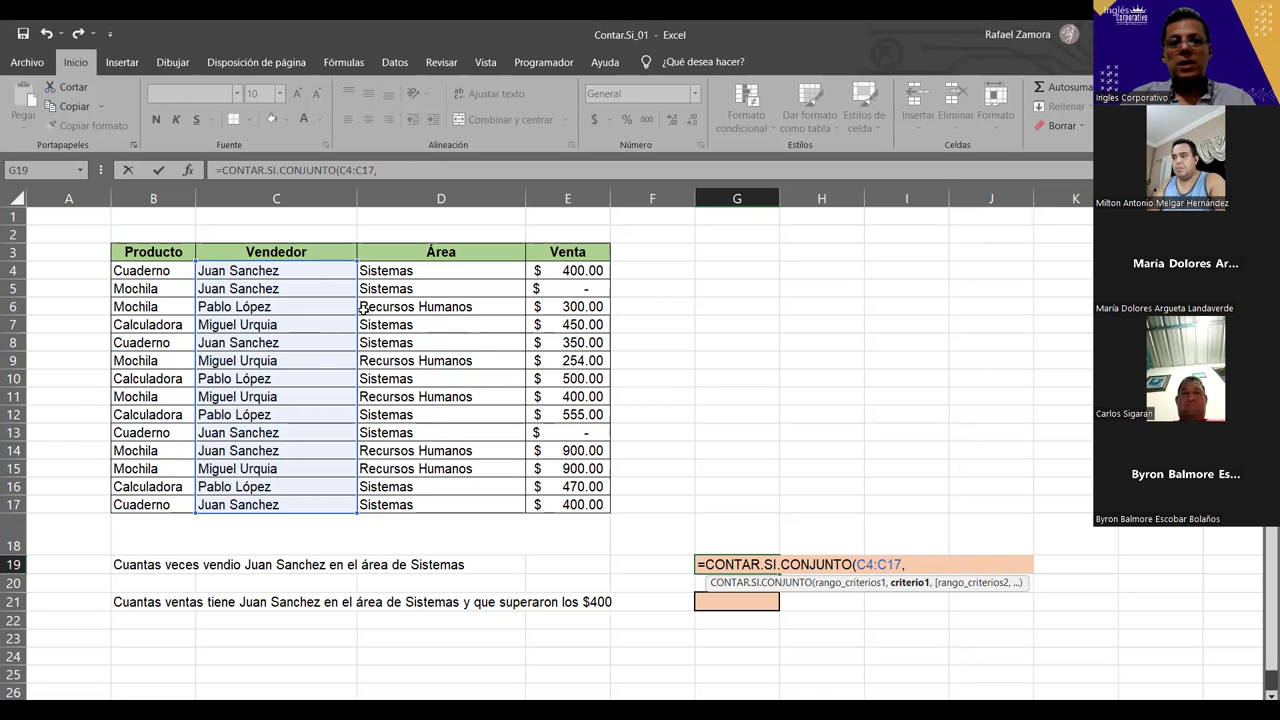
Step: Give the G19 formula the seller's name in quotes as its criterion and close the parenthesis
click(301, 273)
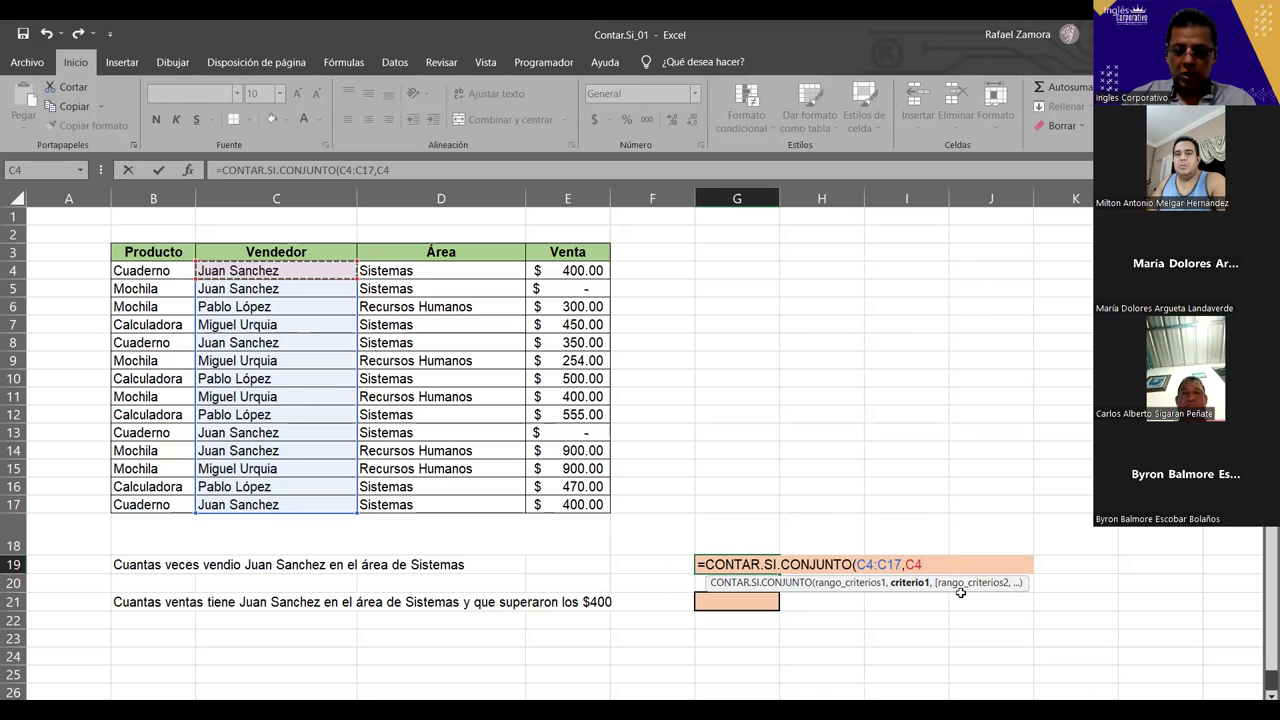
key(BackSpace)
key(BackSpace)
key(BackSpace)
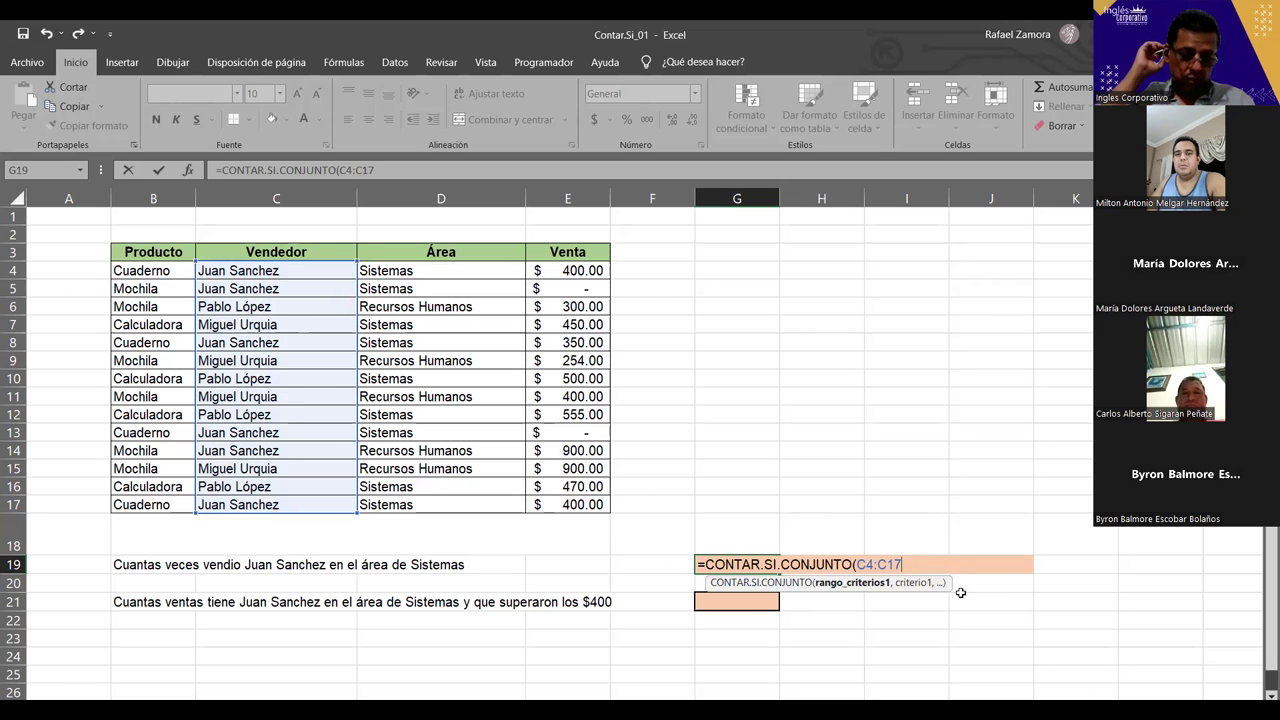
text(,)
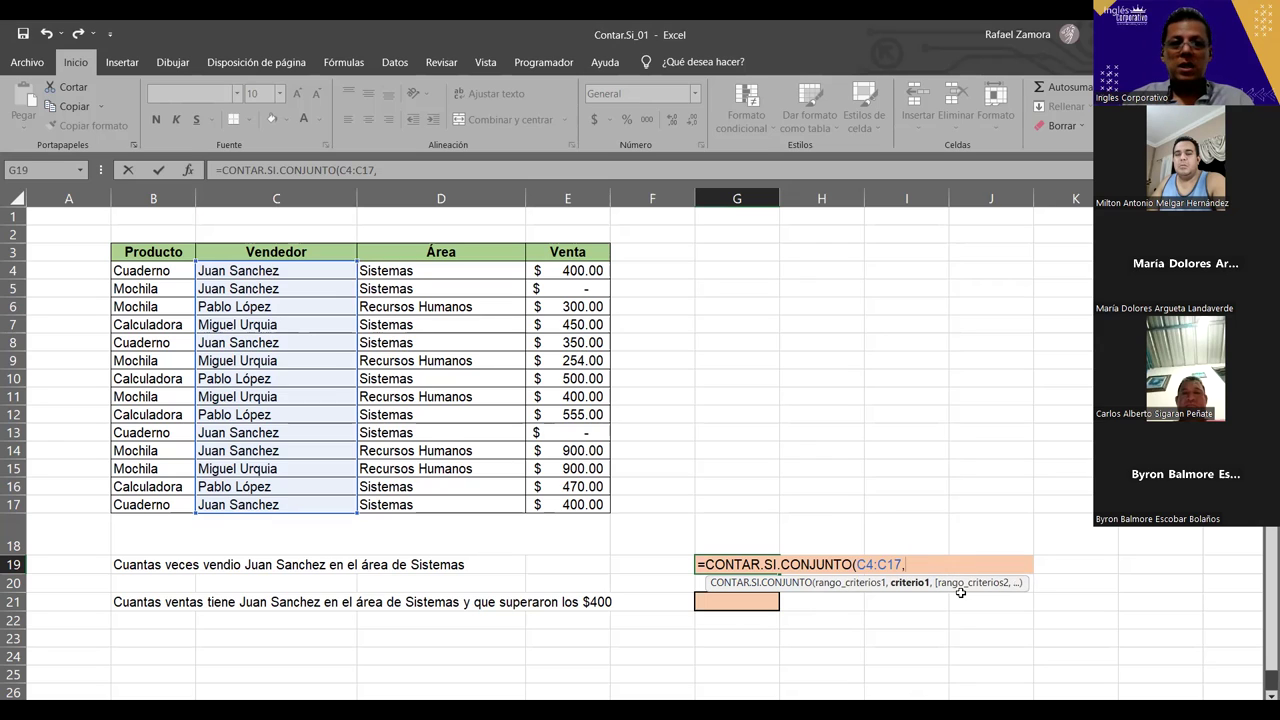
text("Juan)
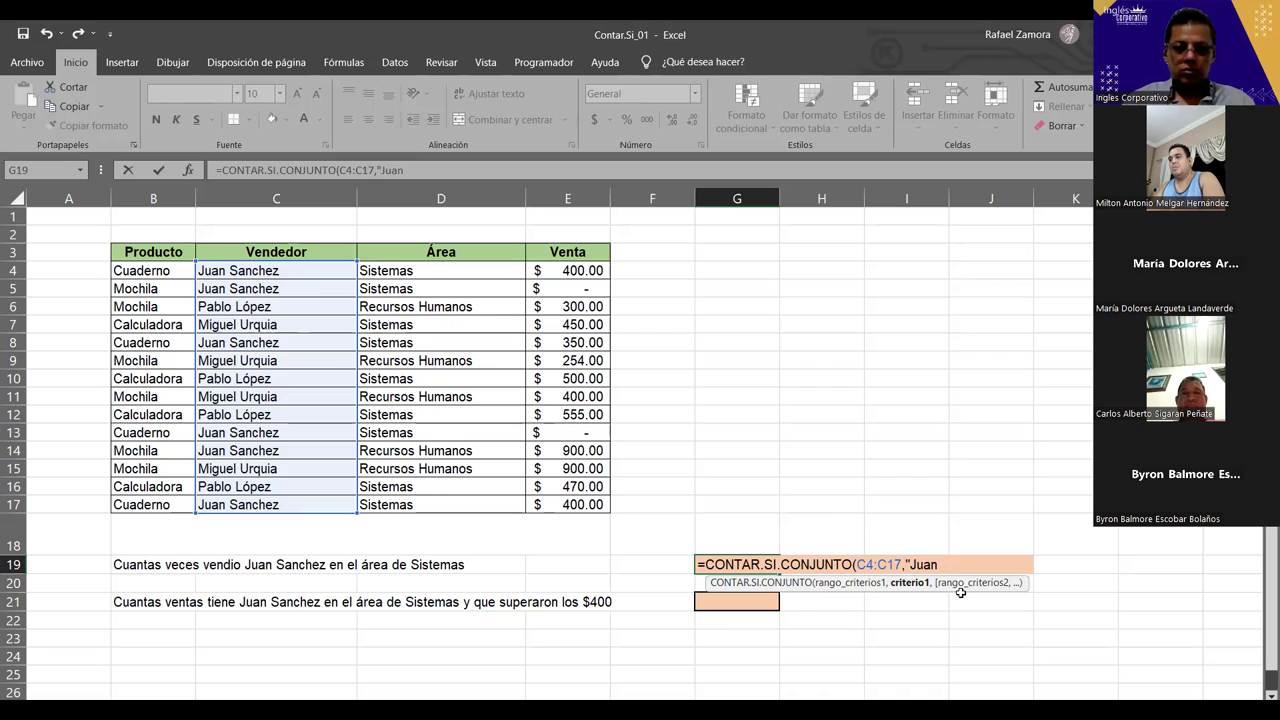
text(Sanchez")
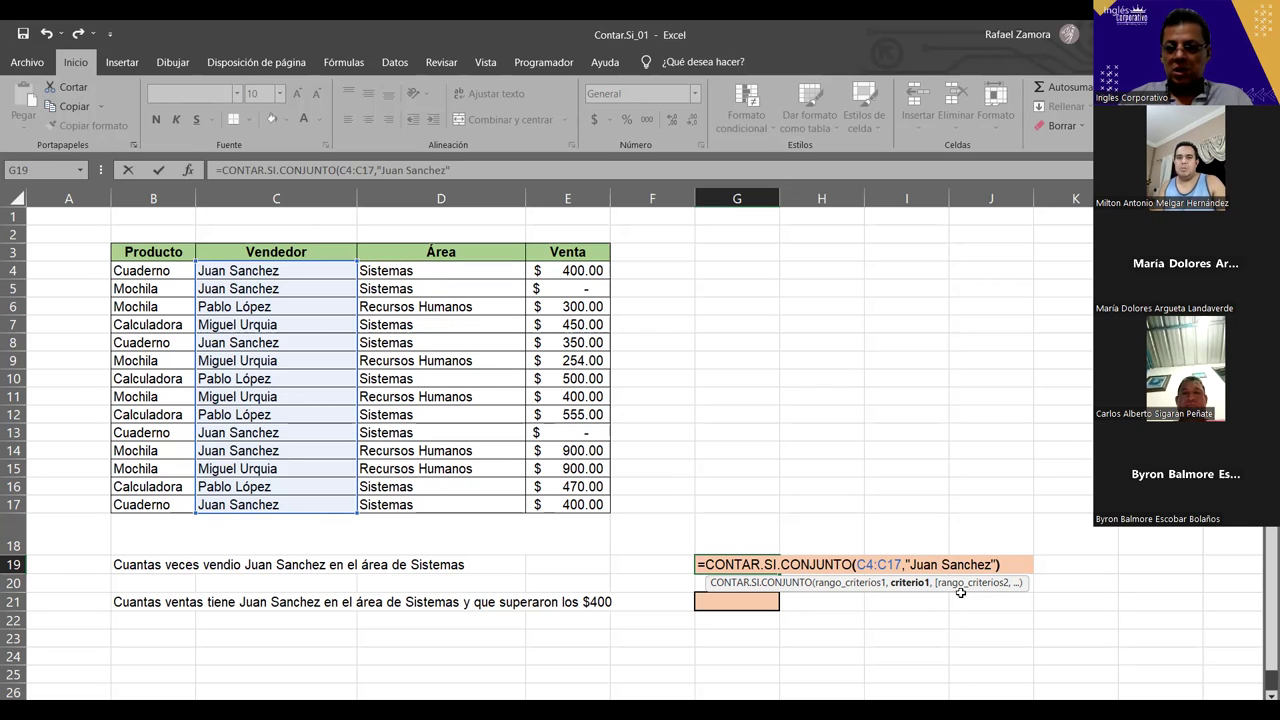
text())
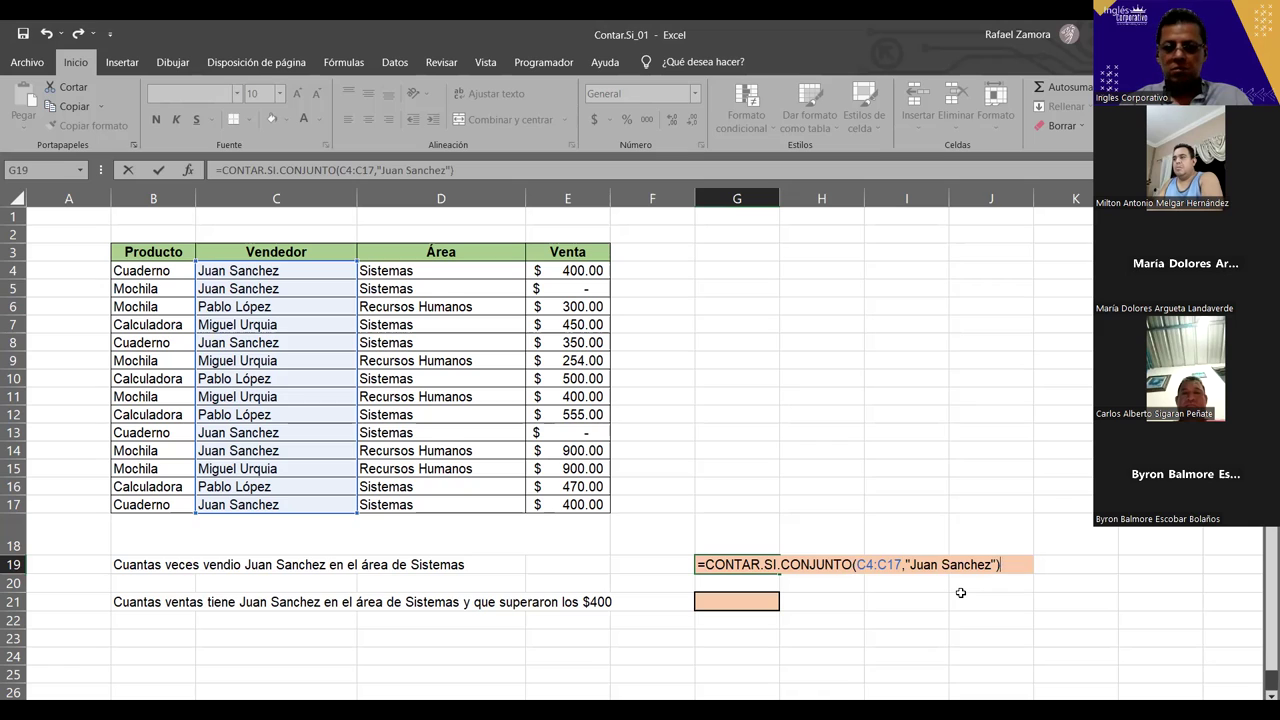
Step: Enter the G19 formula and center its result of 6
key(Return)
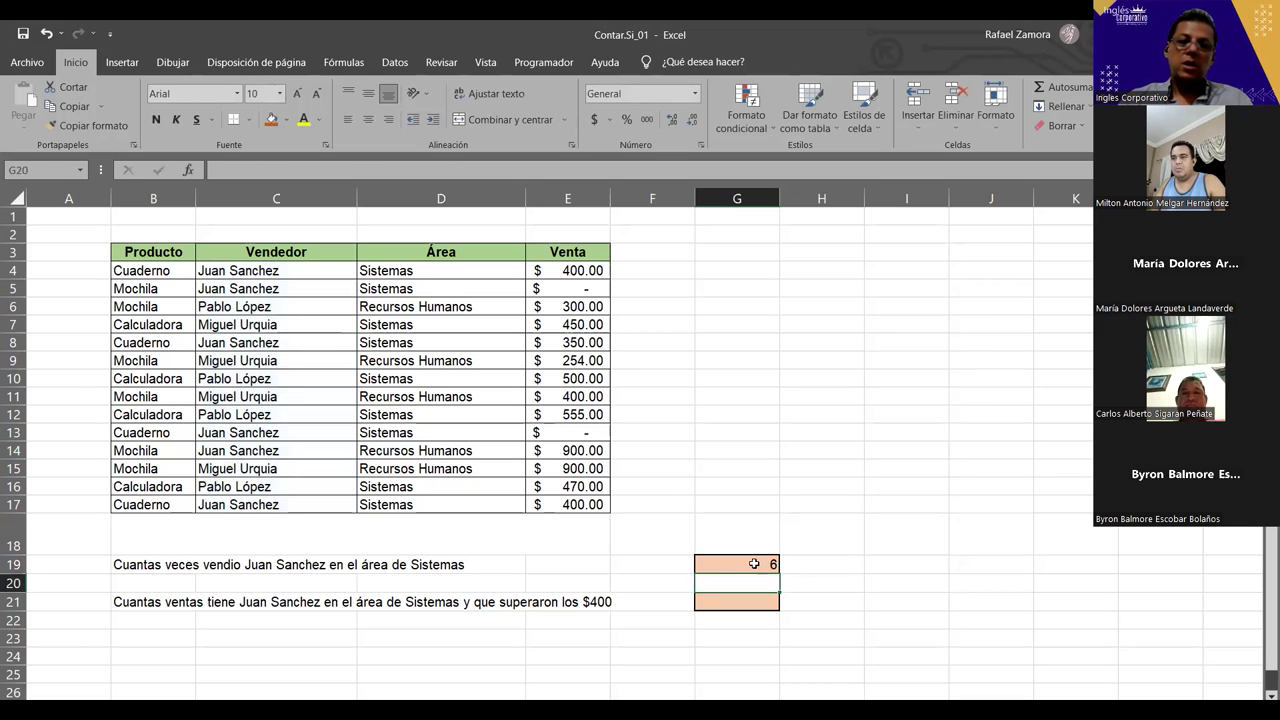
click(758, 565)
click(368, 119)
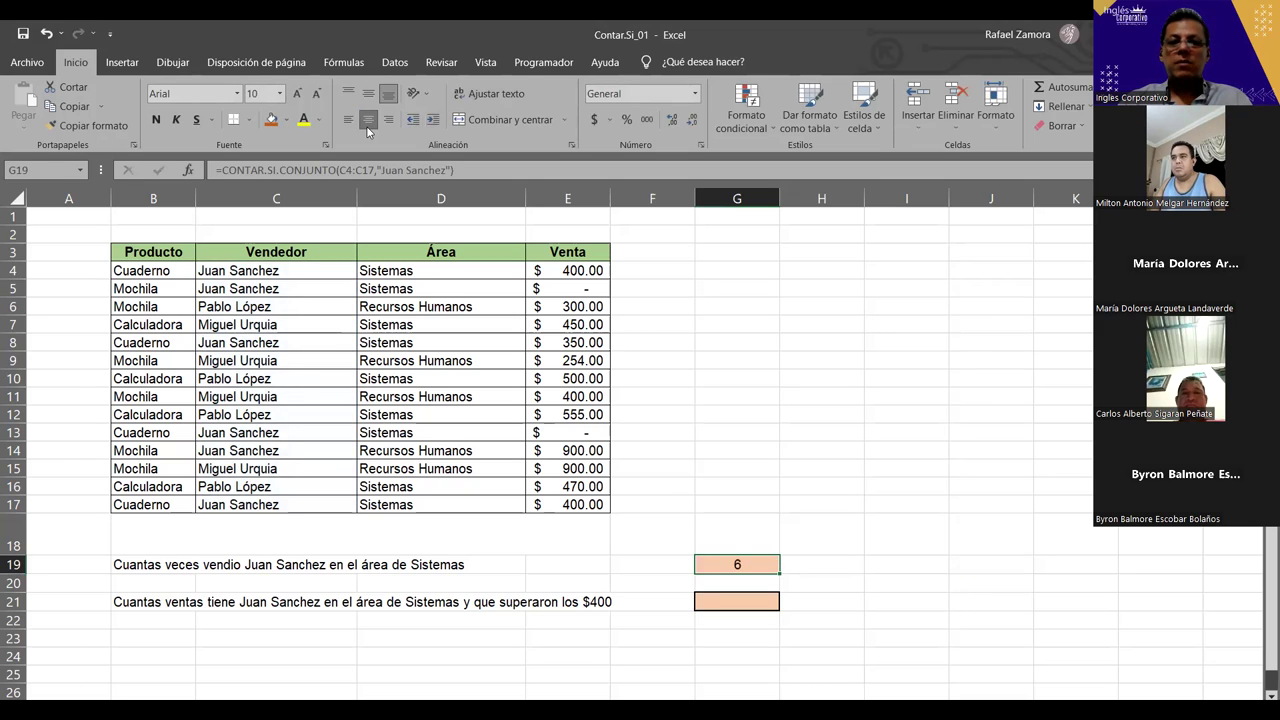
Step: Highlight the seller's cells C4:C5, C8, C13:C14 and C17, then reopen G19 for editing
drag(286, 272, 282, 289)
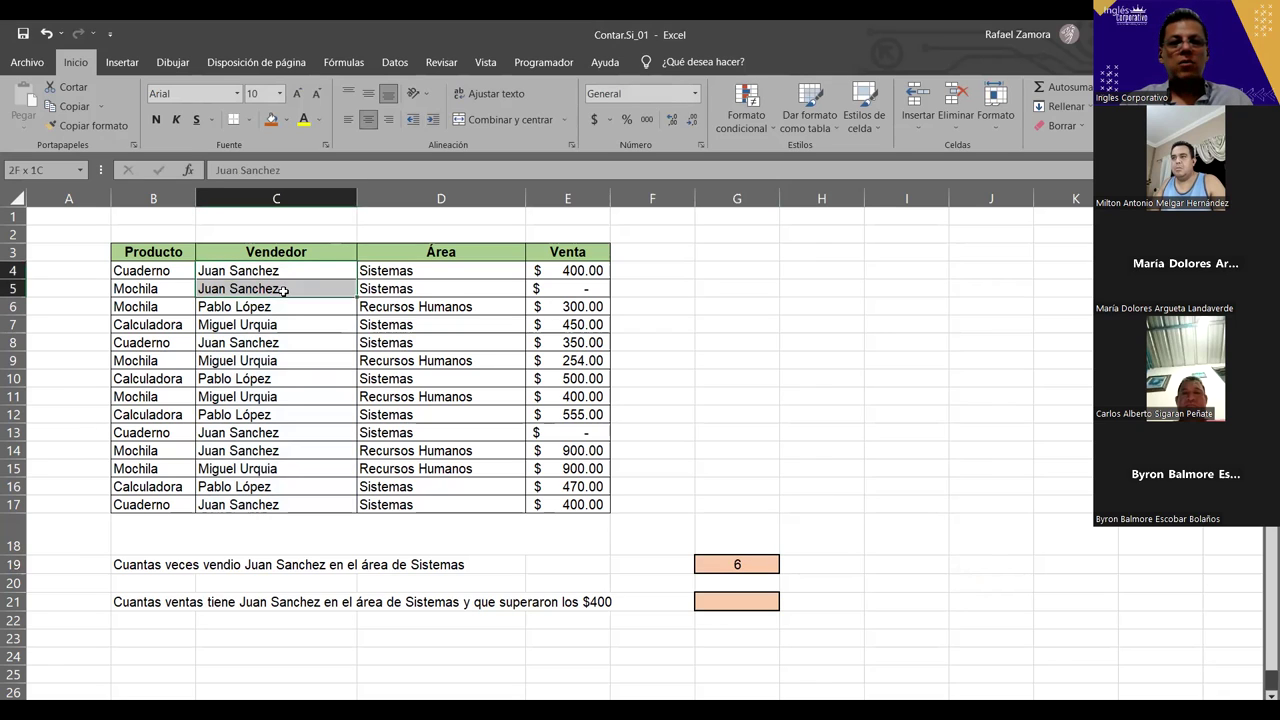
ctrl+click(258, 342)
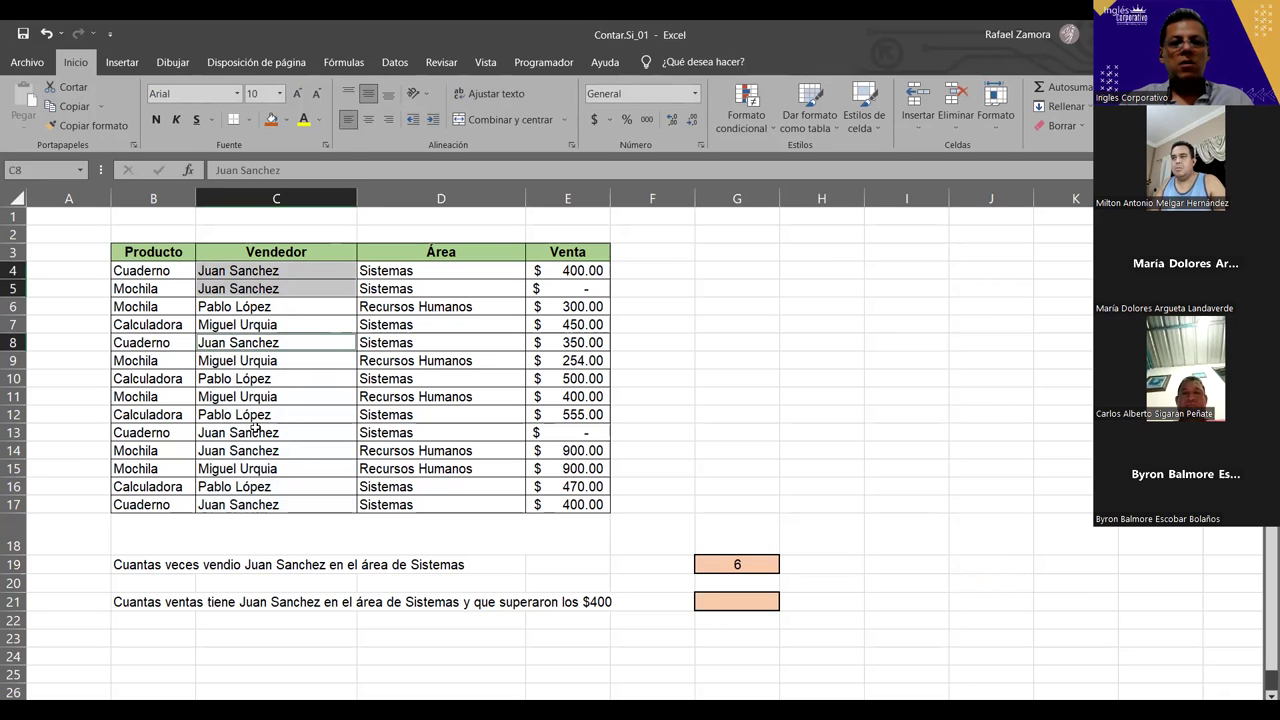
drag(256, 432, 252, 451)
ctrl+click(256, 505)
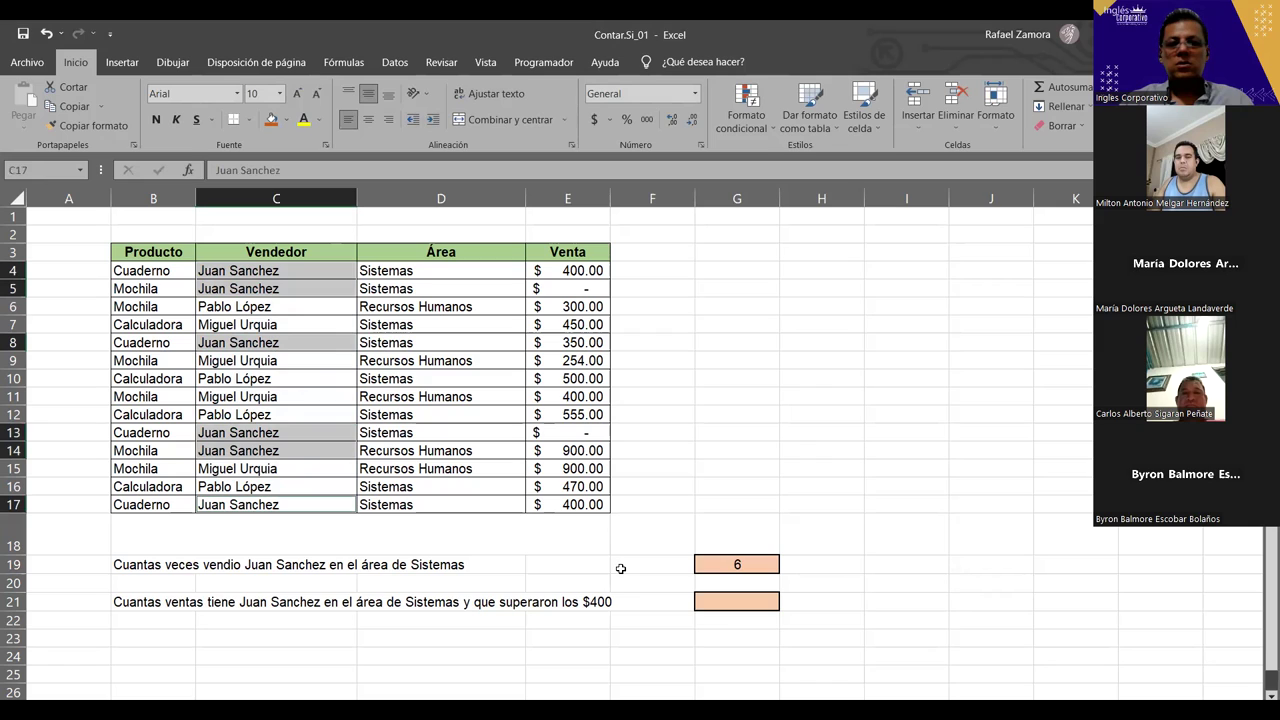
ctrl+click(688, 468)
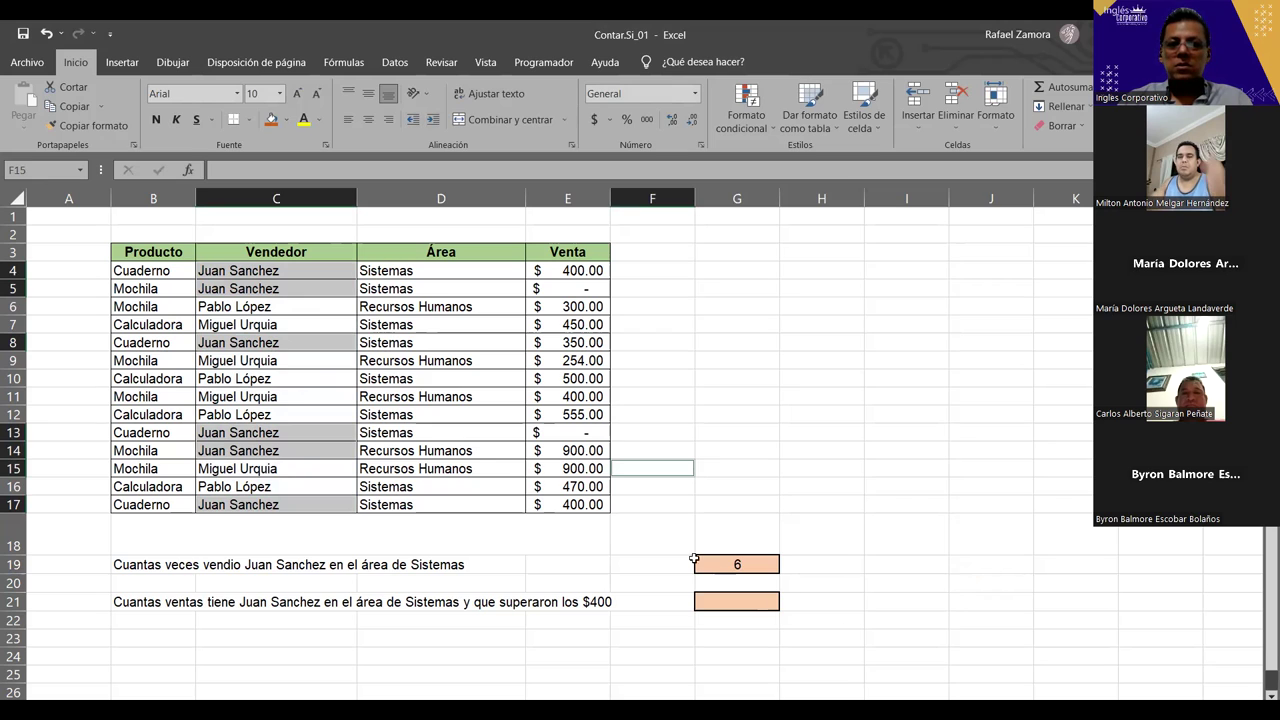
click(763, 567)
double_click(763, 567)
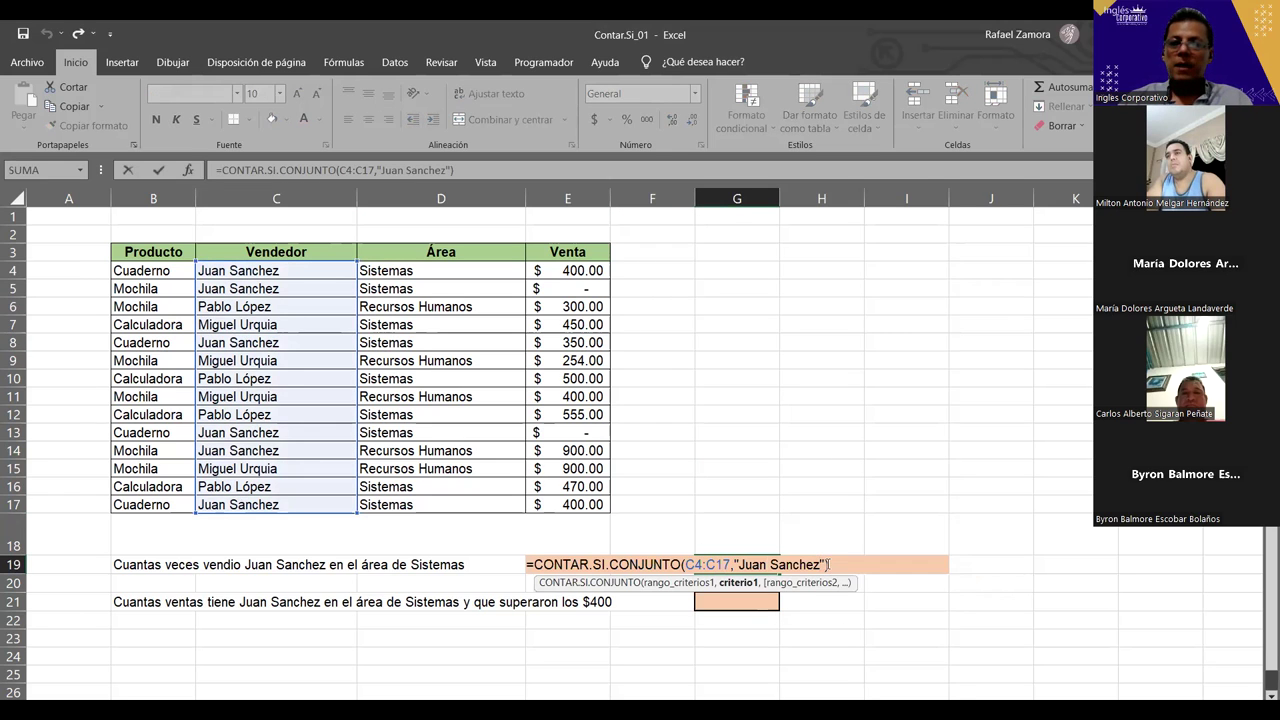
Step: Add D4:D17 with criterion "Sistemas" as a second condition, so G19 returns 5
click(827, 565)
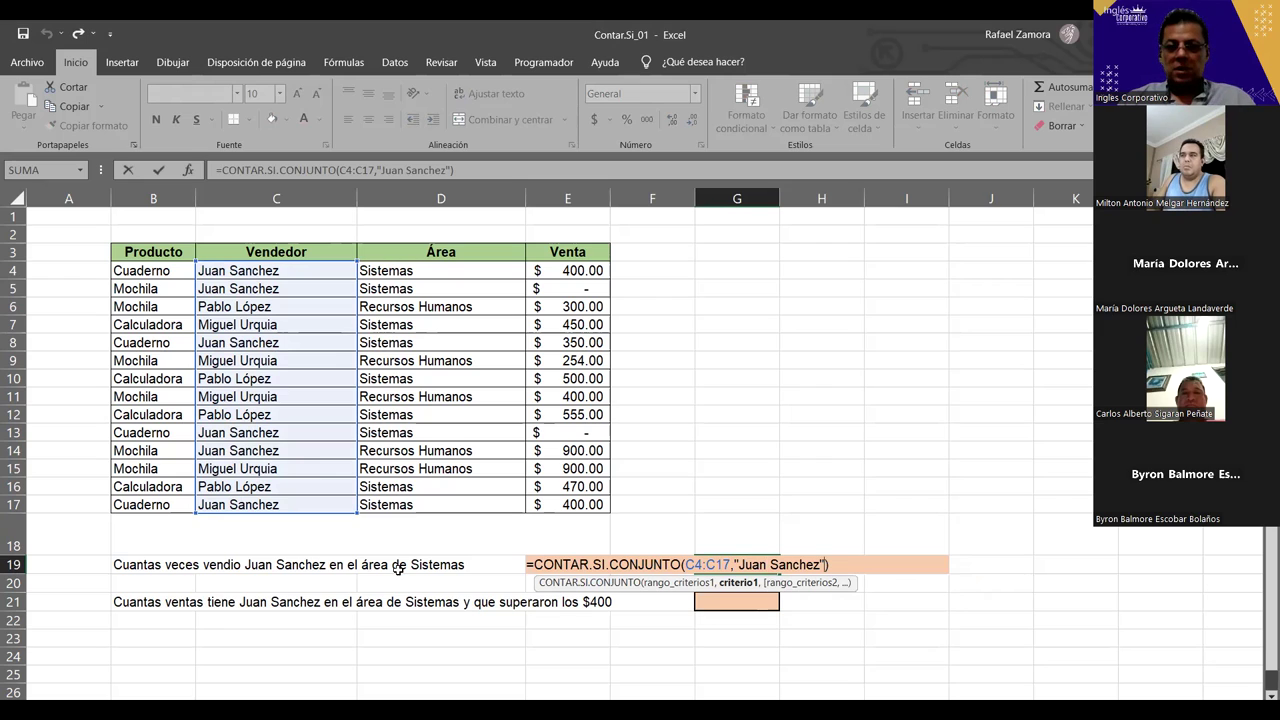
text(,)
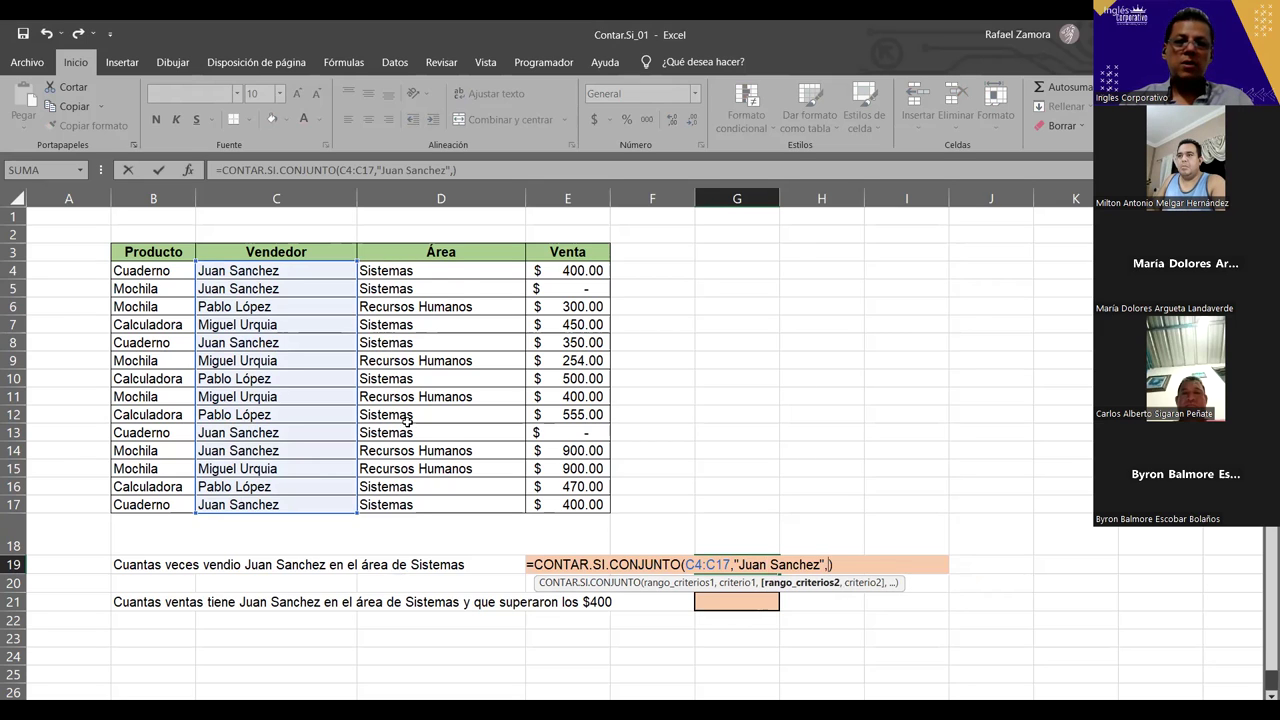
click(430, 272)
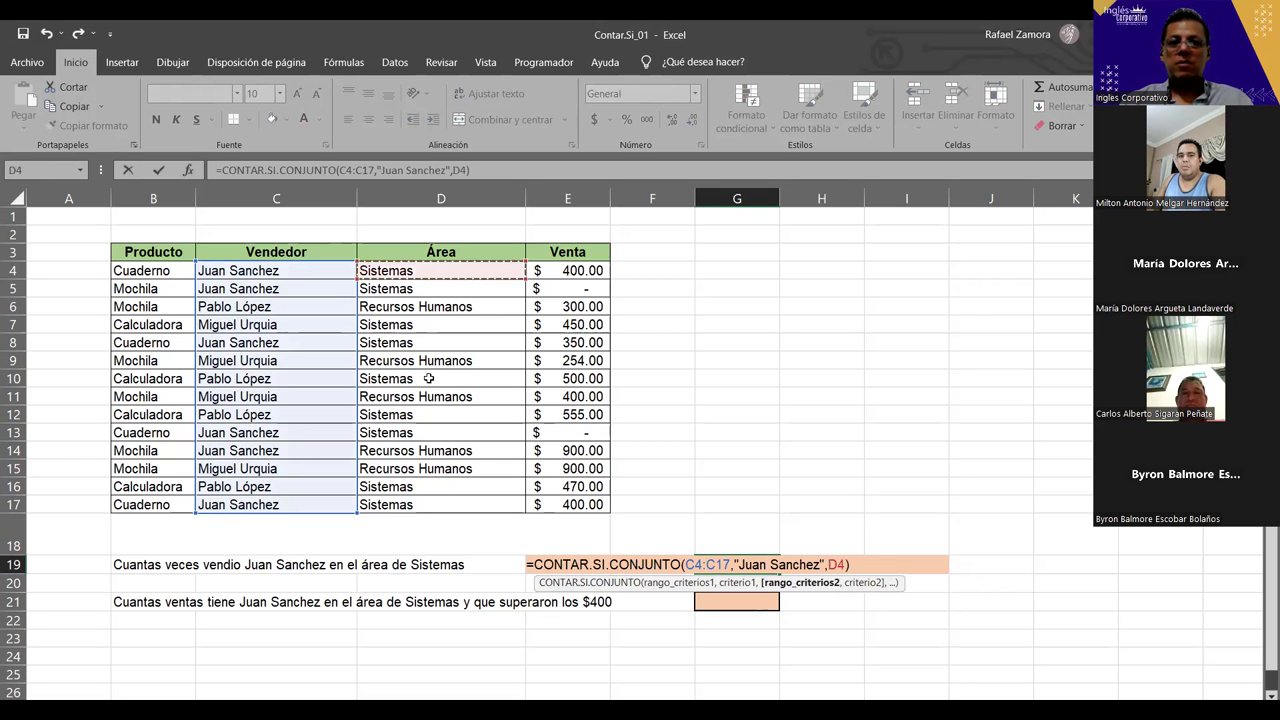
shift+click(416, 500)
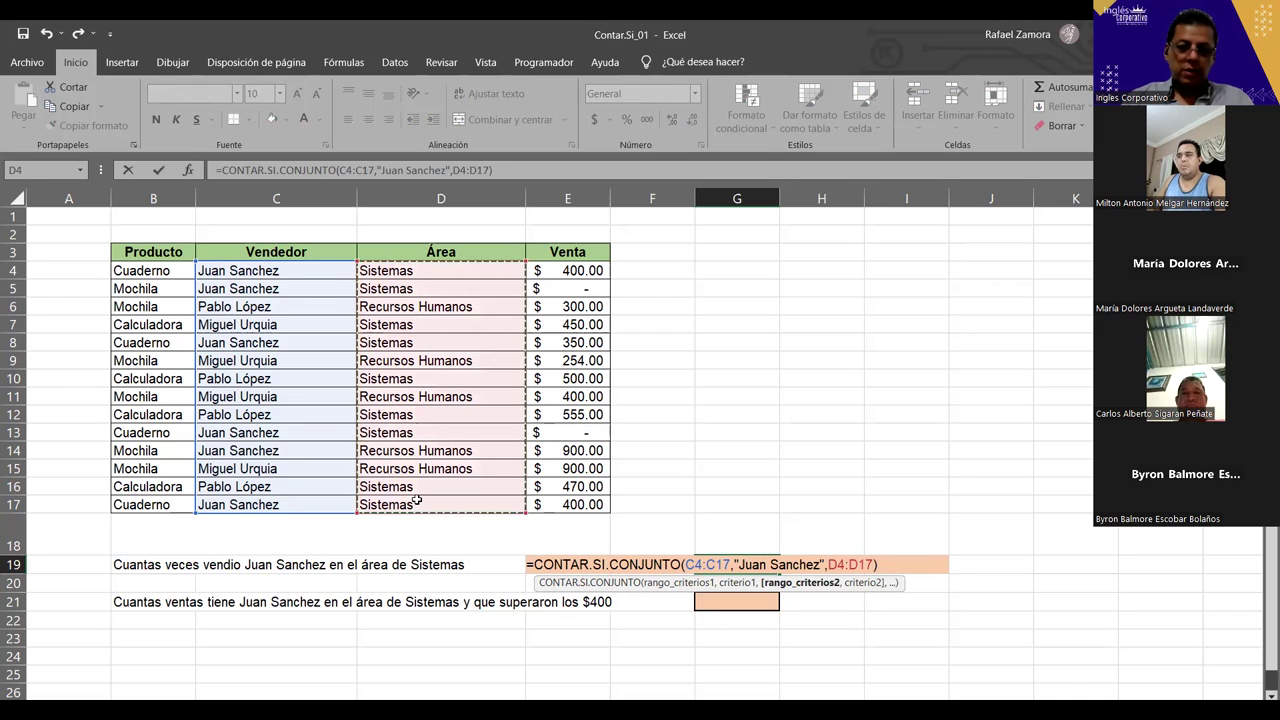
text(,"Sistemas")
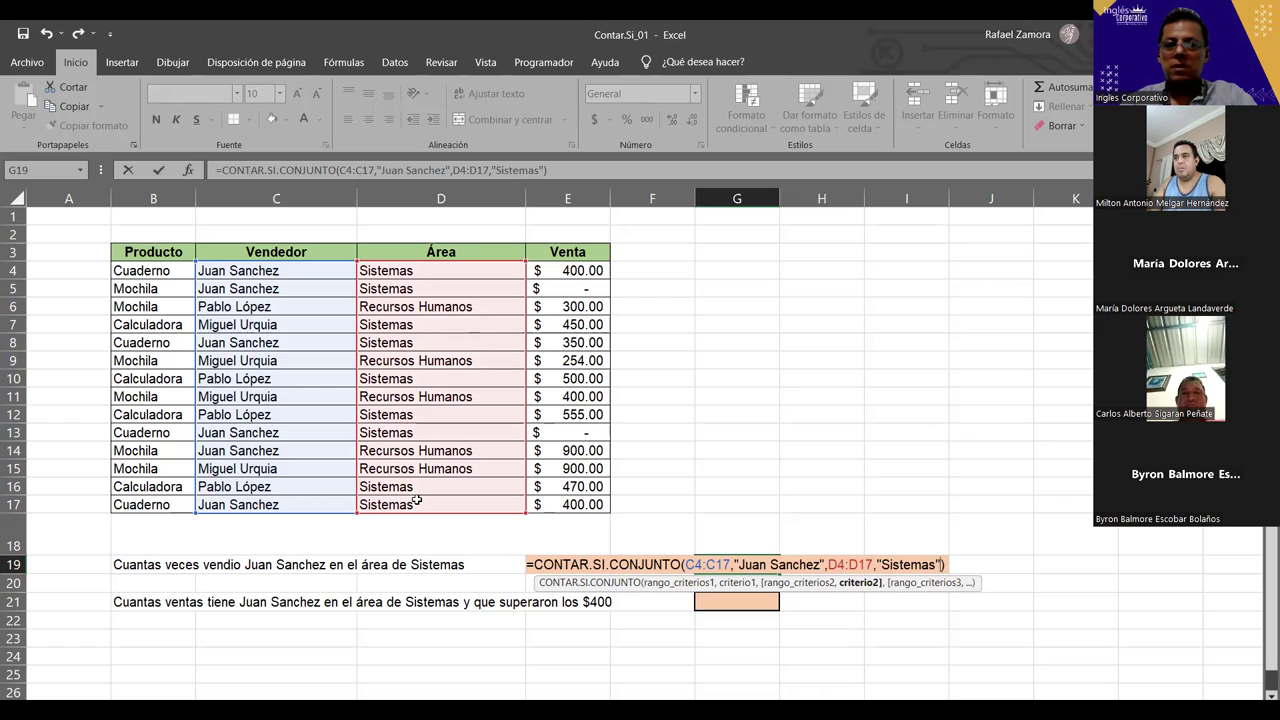
key(Return)
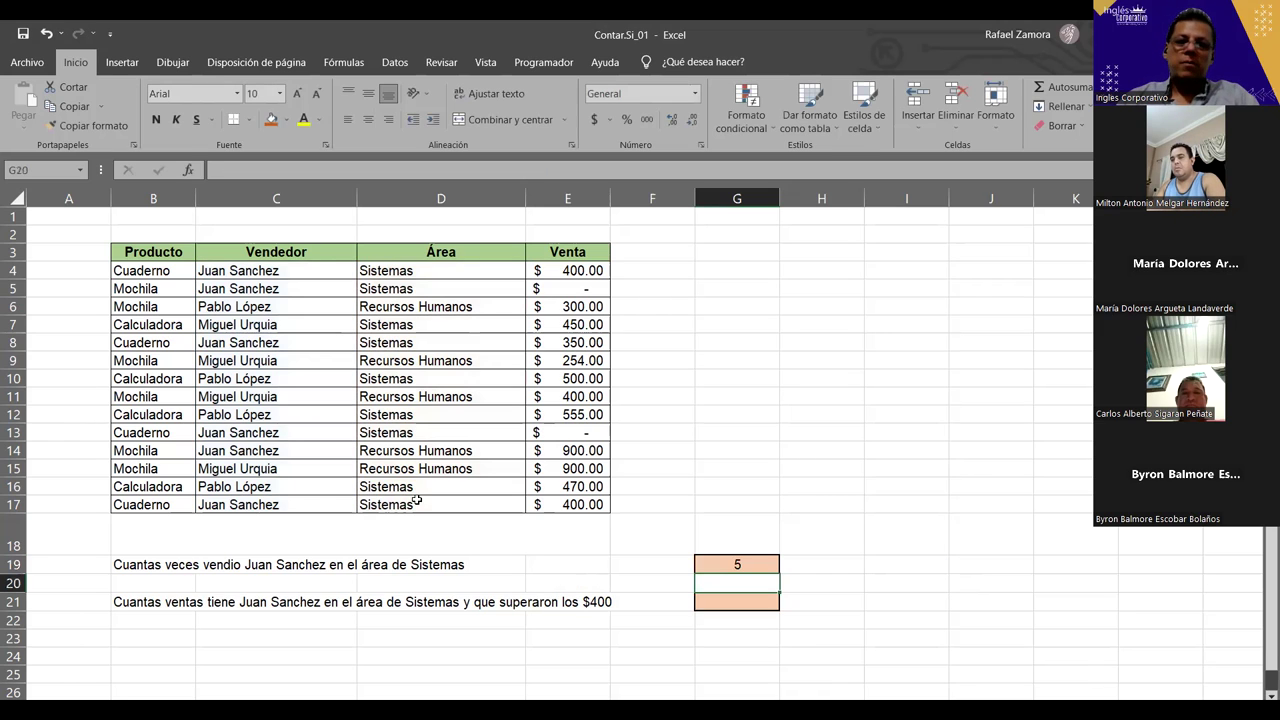
drag(270, 270, 268, 289)
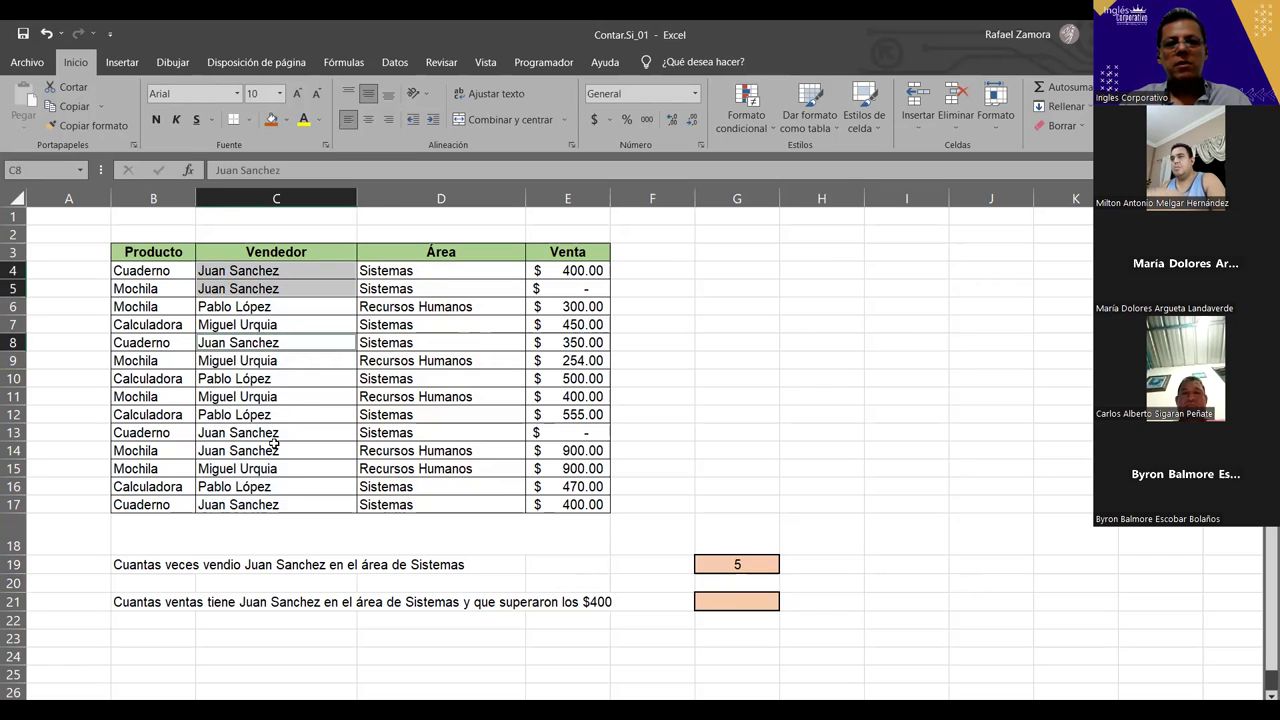
drag(276, 431, 276, 450)
ctrl+click(272, 506)
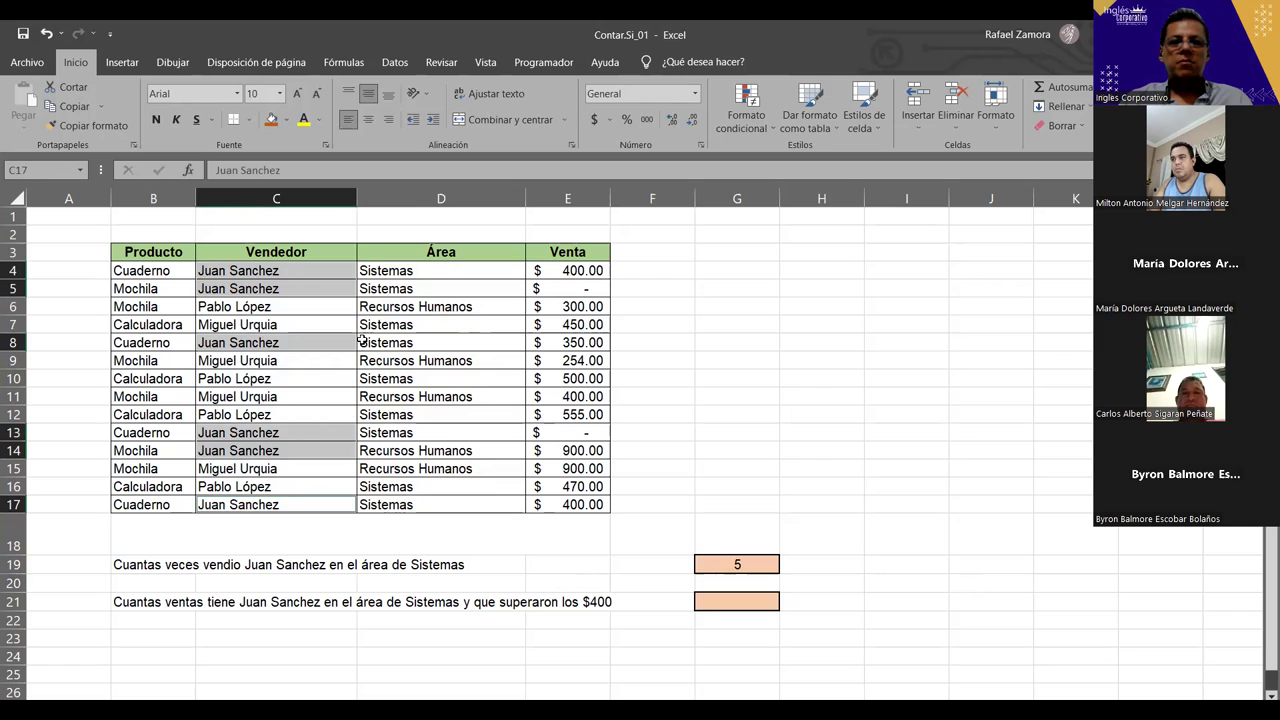
drag(405, 270, 405, 288)
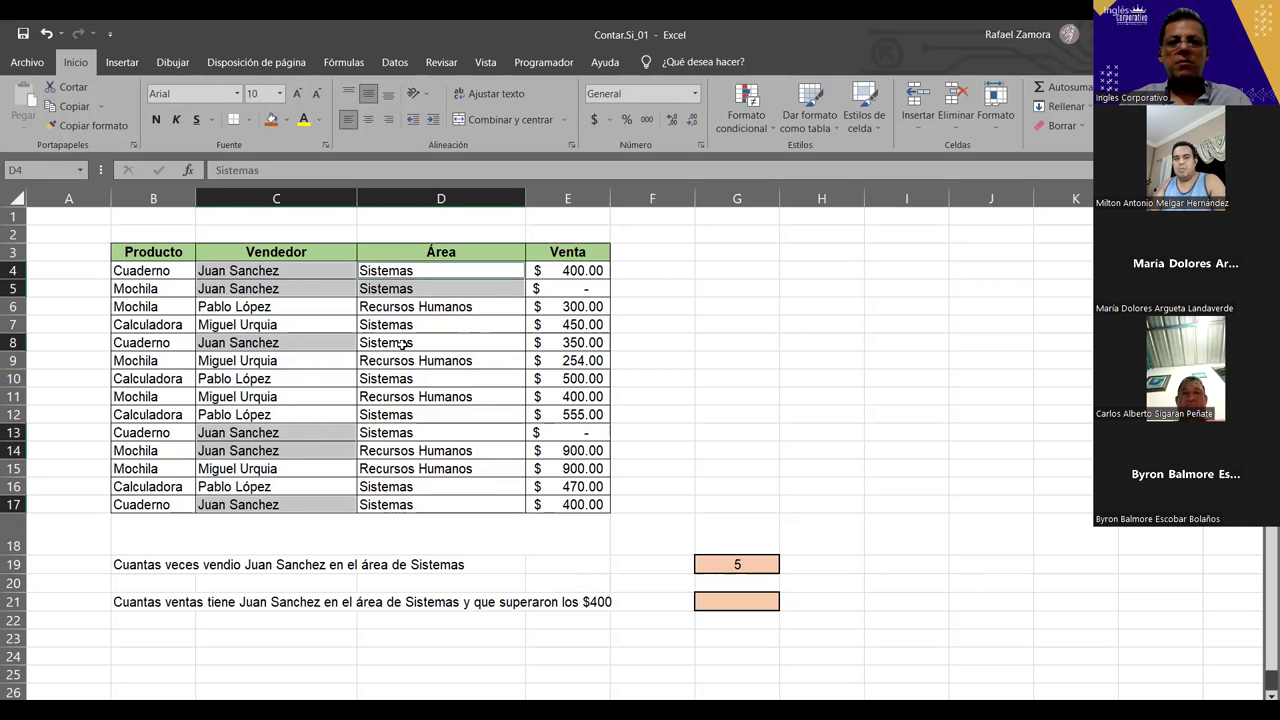
ctrl+click(405, 342)
ctrl+click(385, 432)
ctrl+click(423, 505)
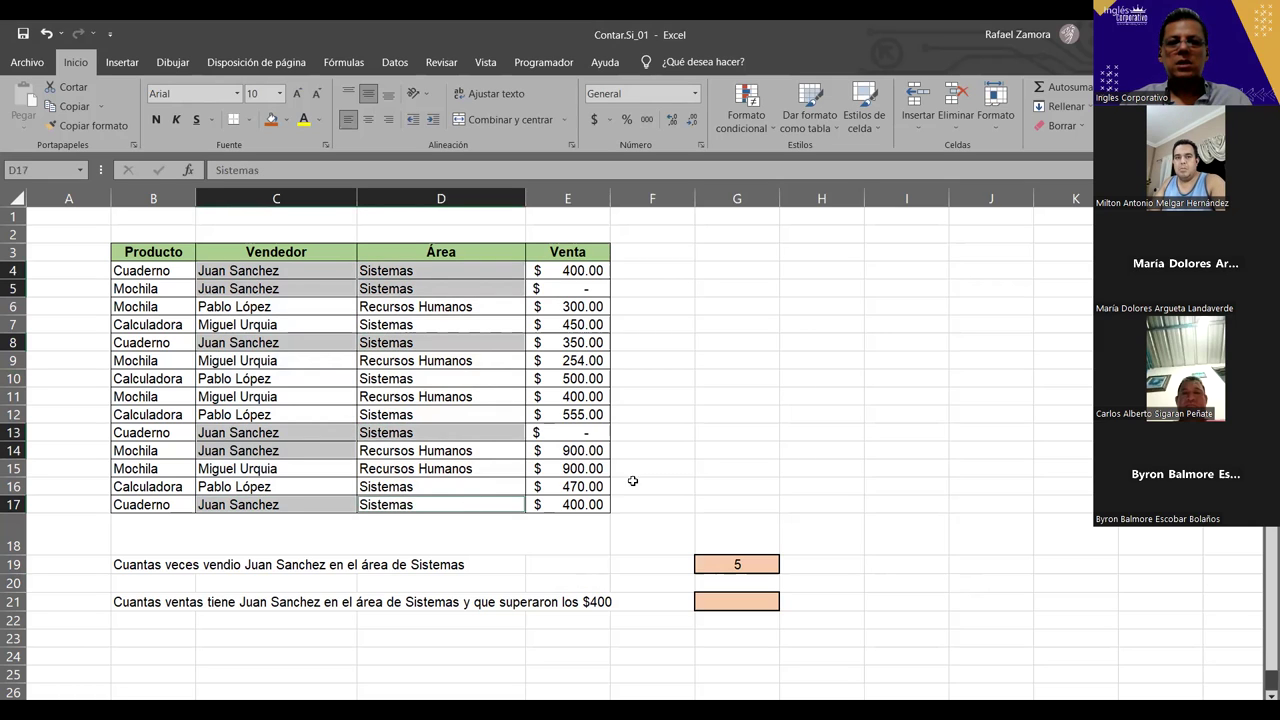
ctrl+click(686, 488)
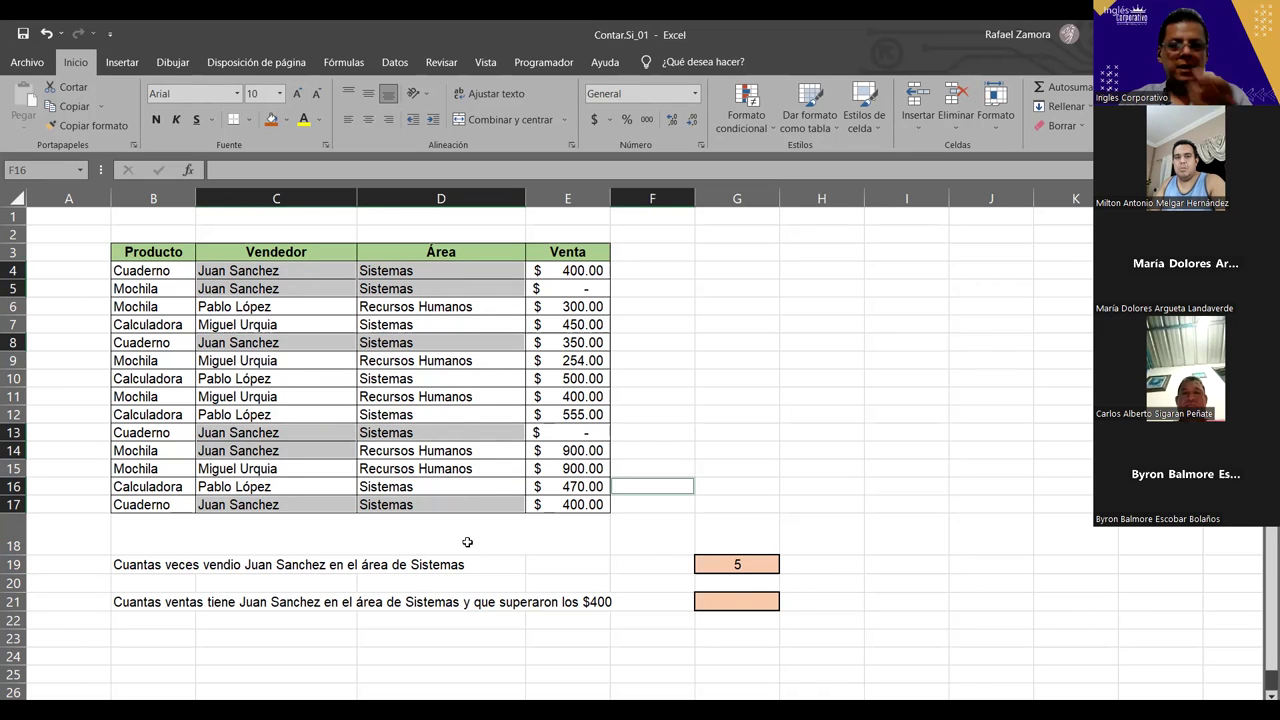
click(753, 564)
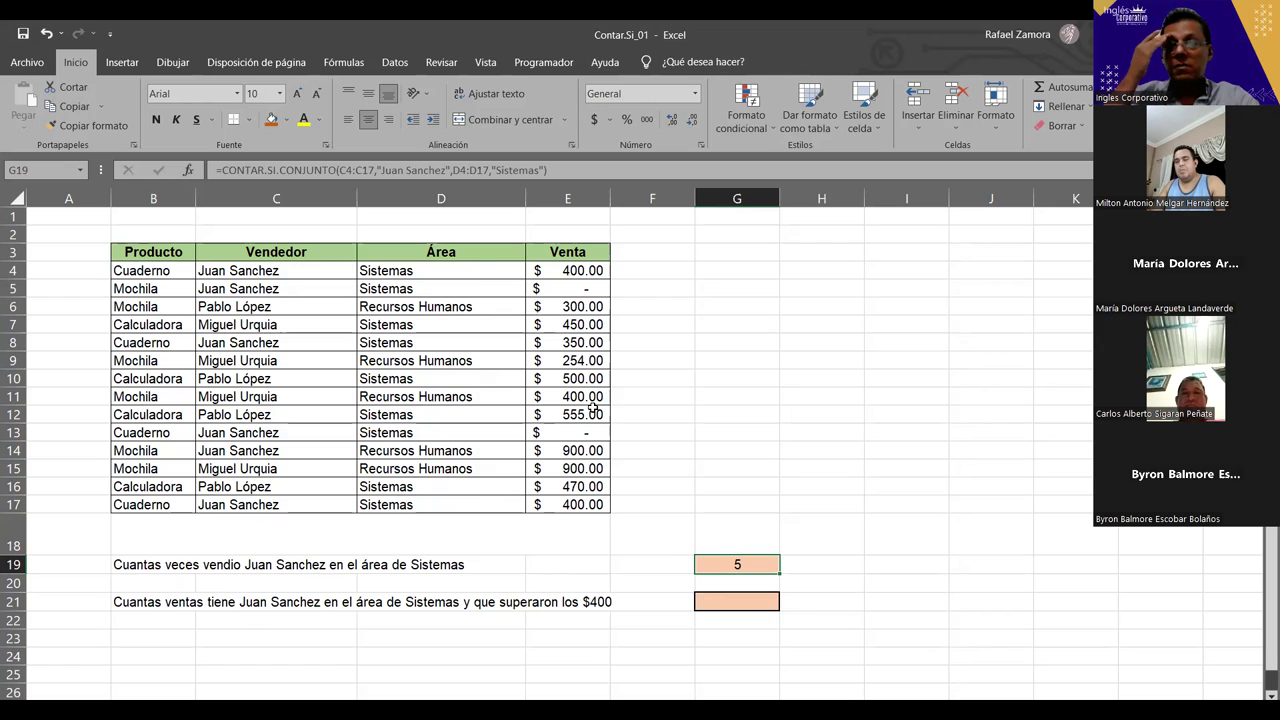
click(590, 287)
click(596, 414)
click(593, 433)
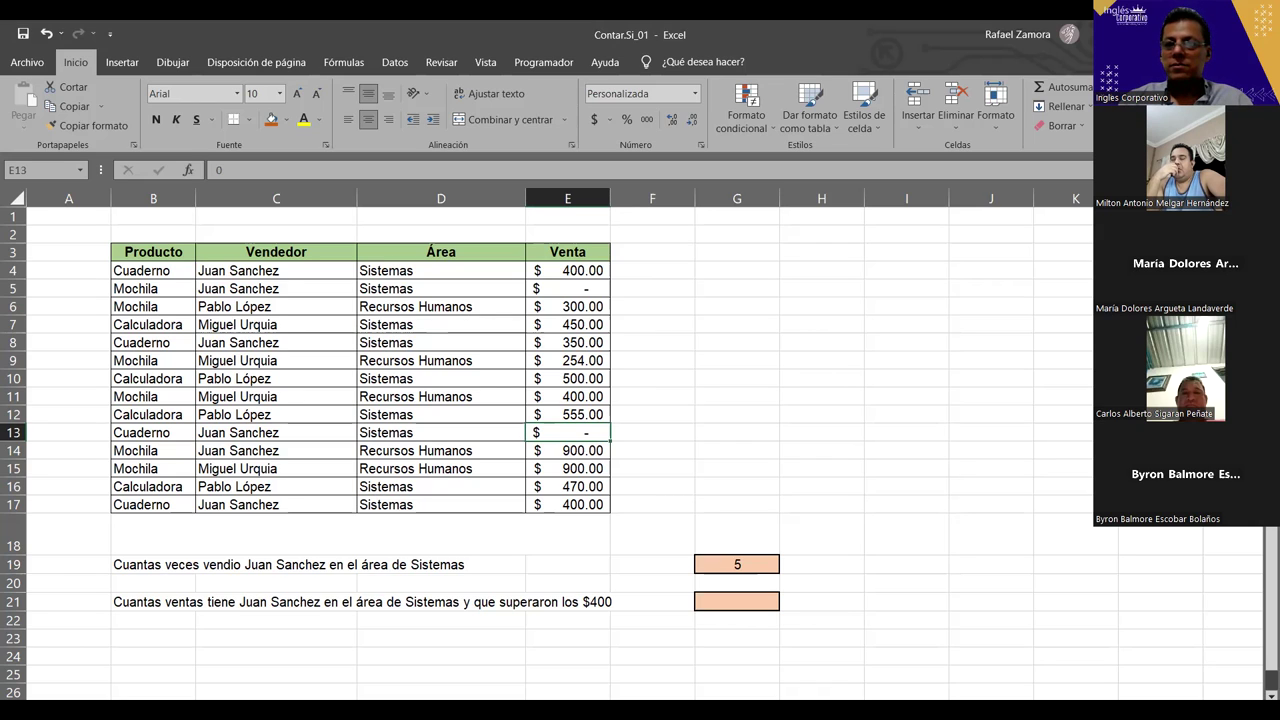
key(alt+Tab)
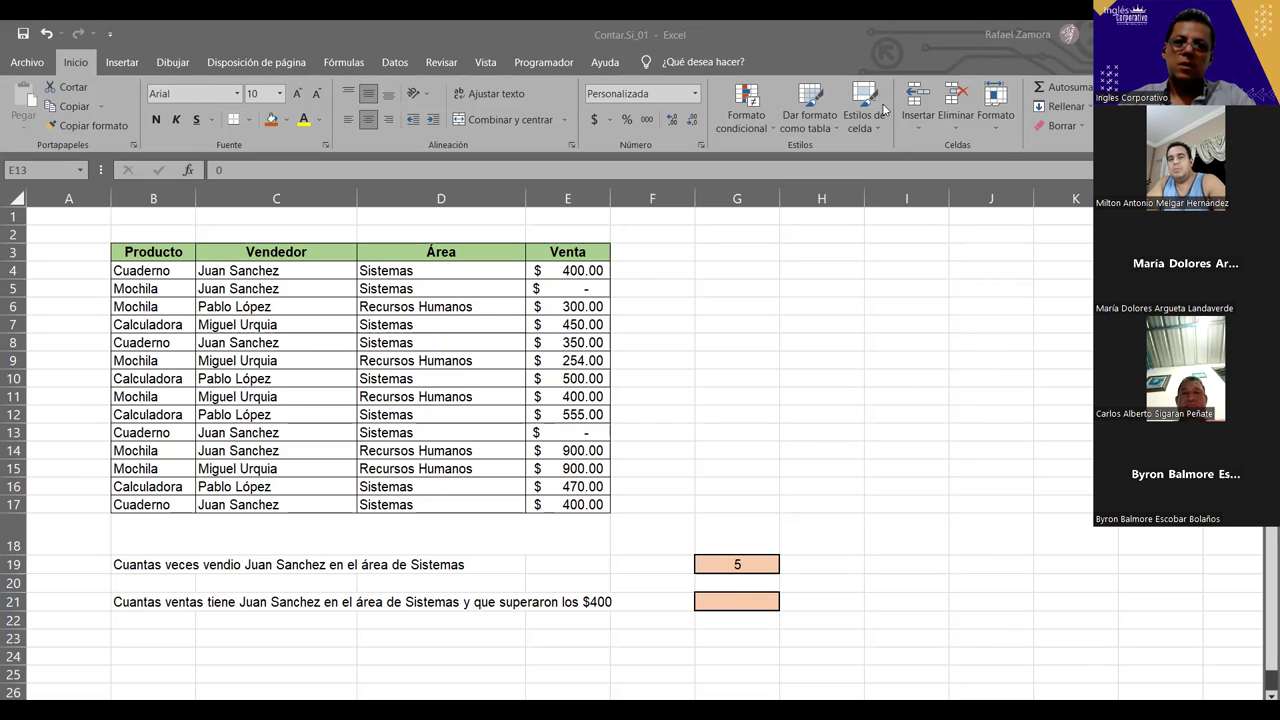
click(830, 30)
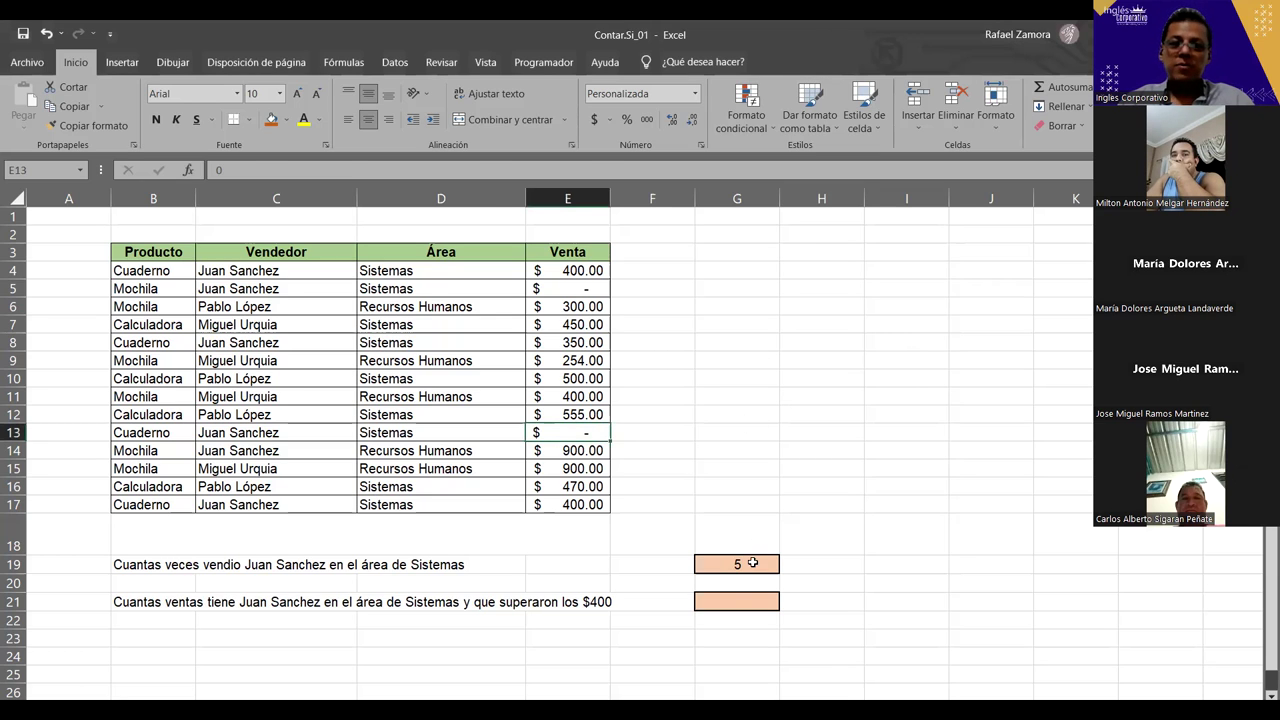
Step: Append E4:E17 with criterion ">0" as a third condition in the G19 formula
double_click(752, 563)
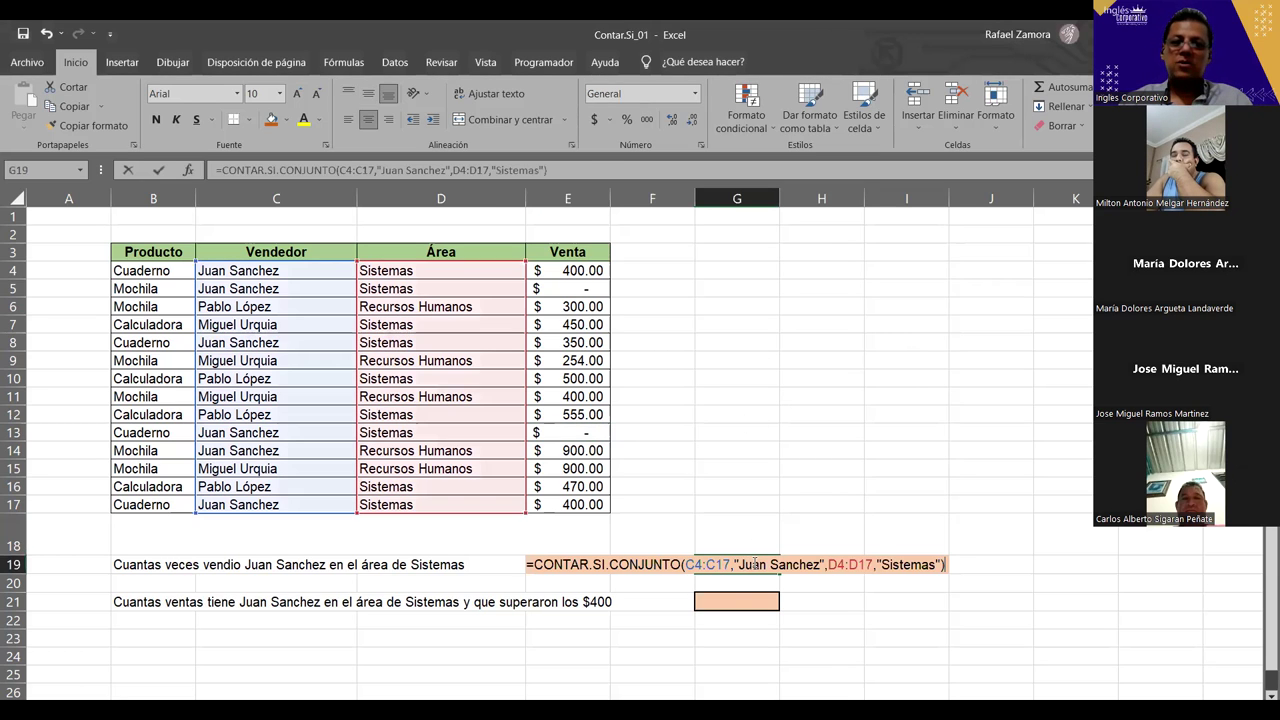
click(944, 565)
text(,)
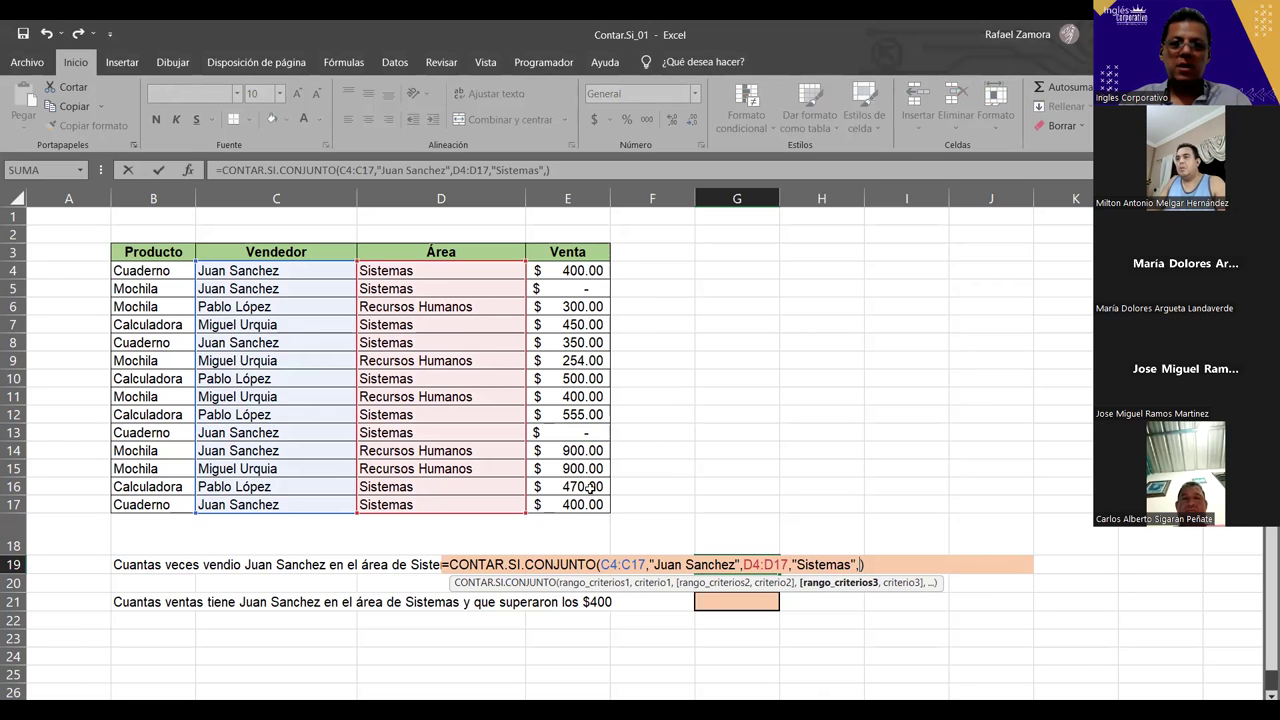
drag(567, 270, 585, 503)
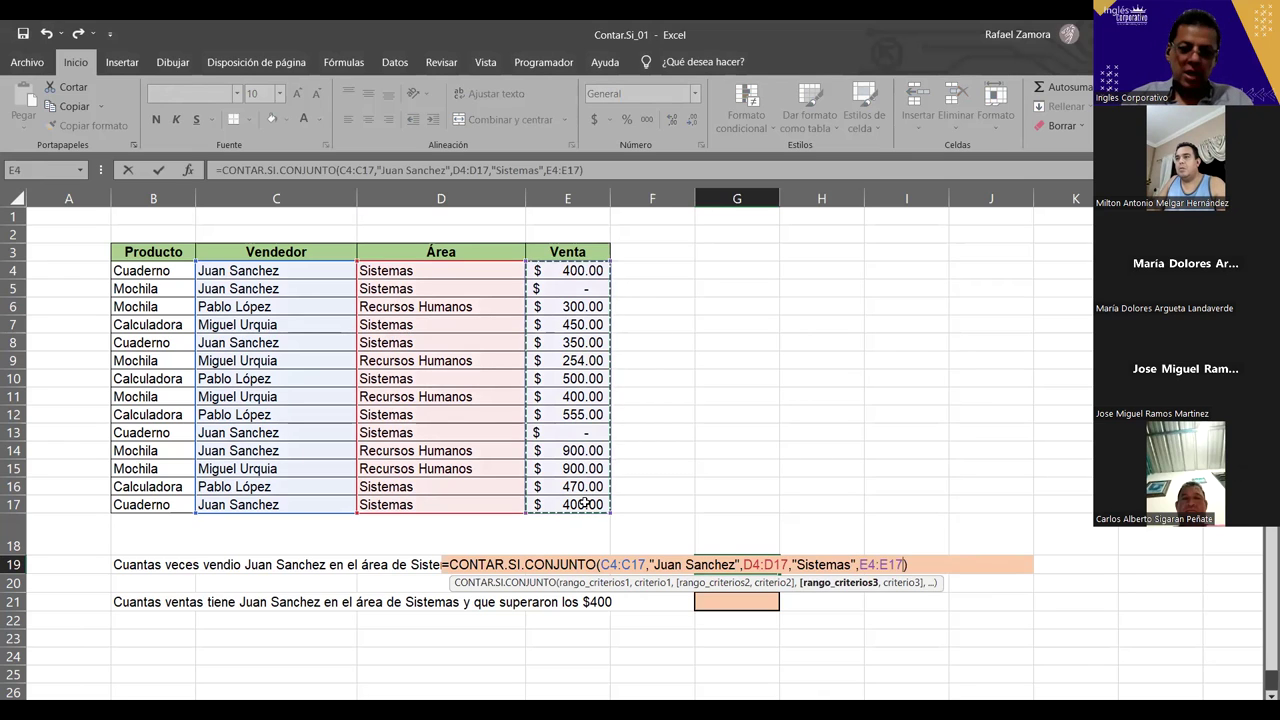
text(,)
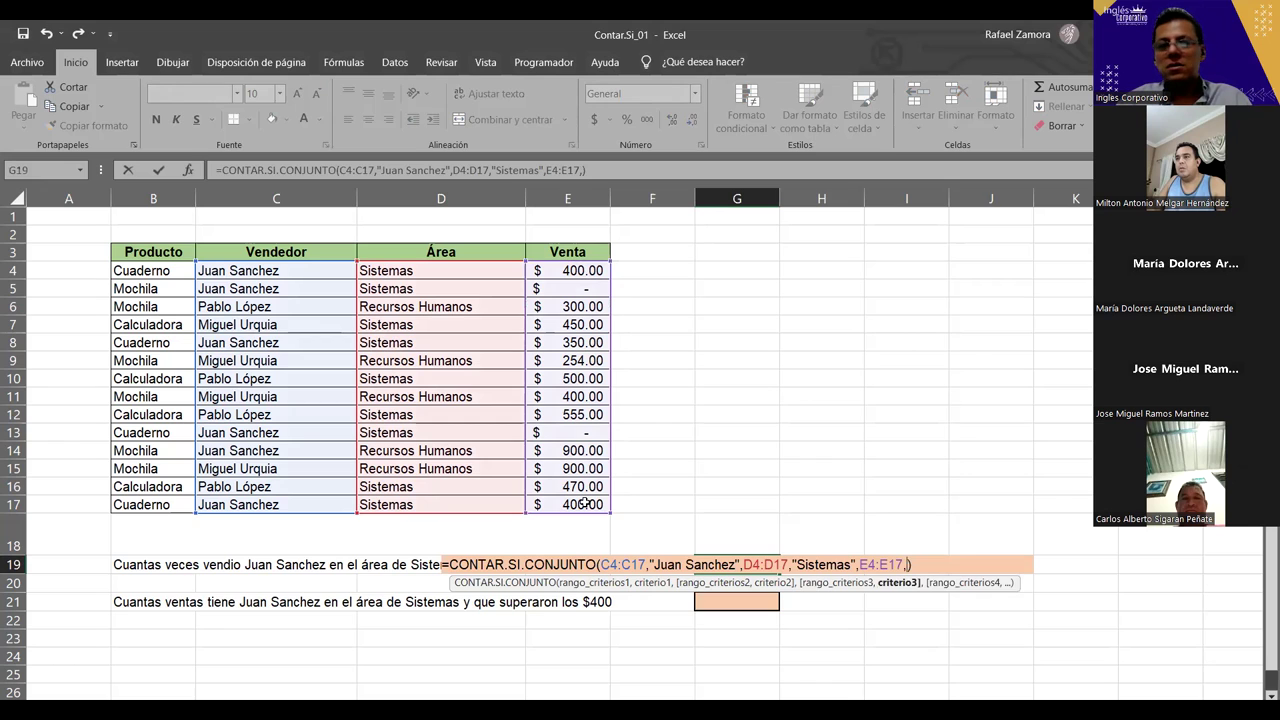
text(">)
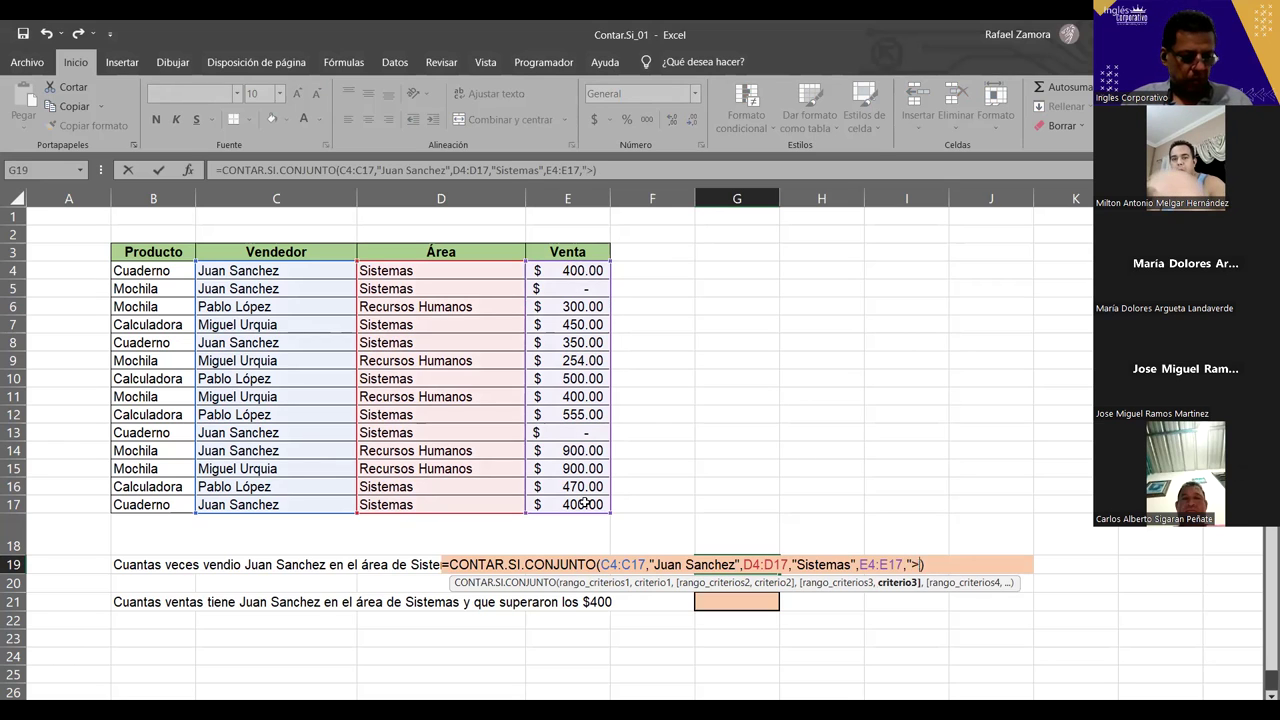
text(0)
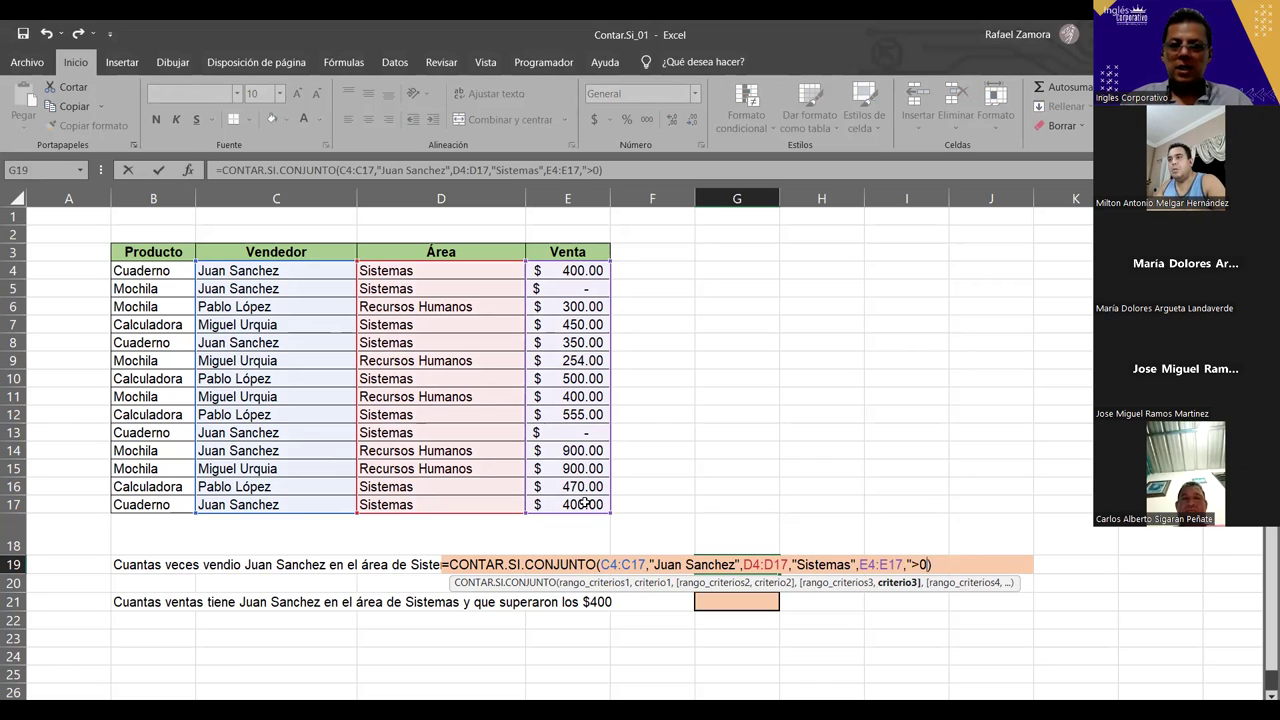
text(")
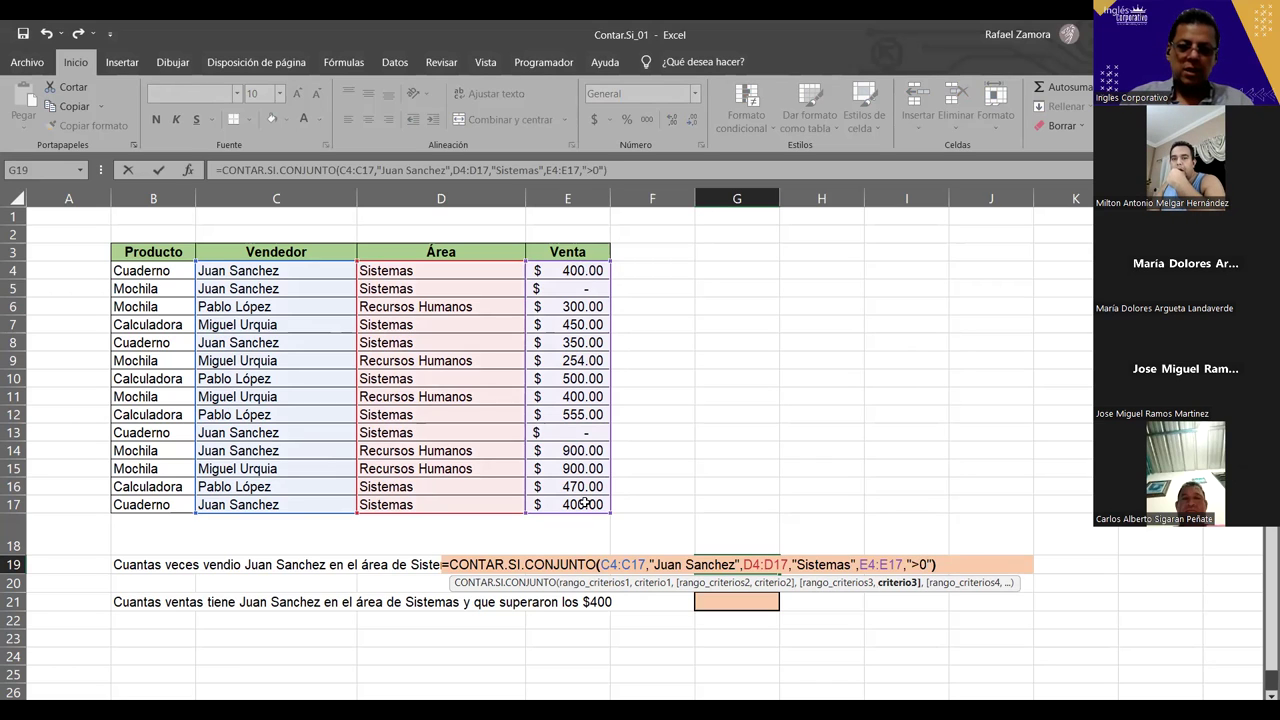
Step: Enter the G19 formula, returning 3, and reopen it to review its ranges
click(585, 505)
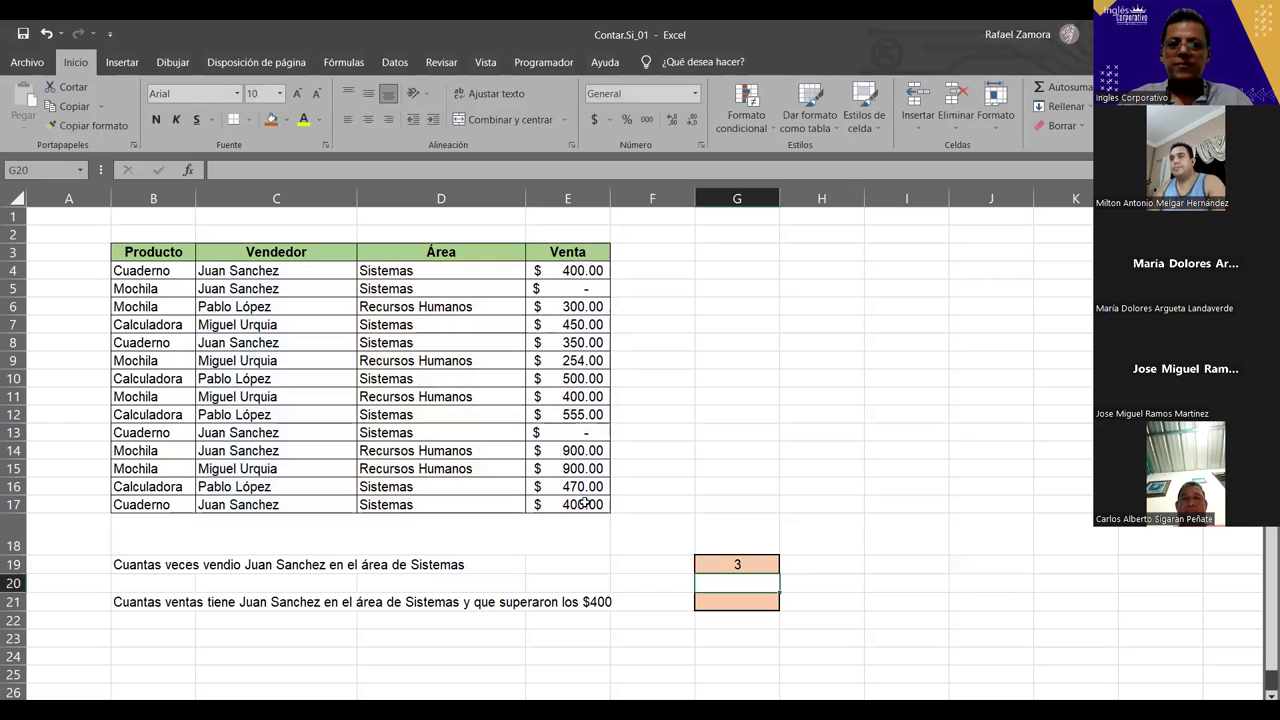
right_click(768, 565)
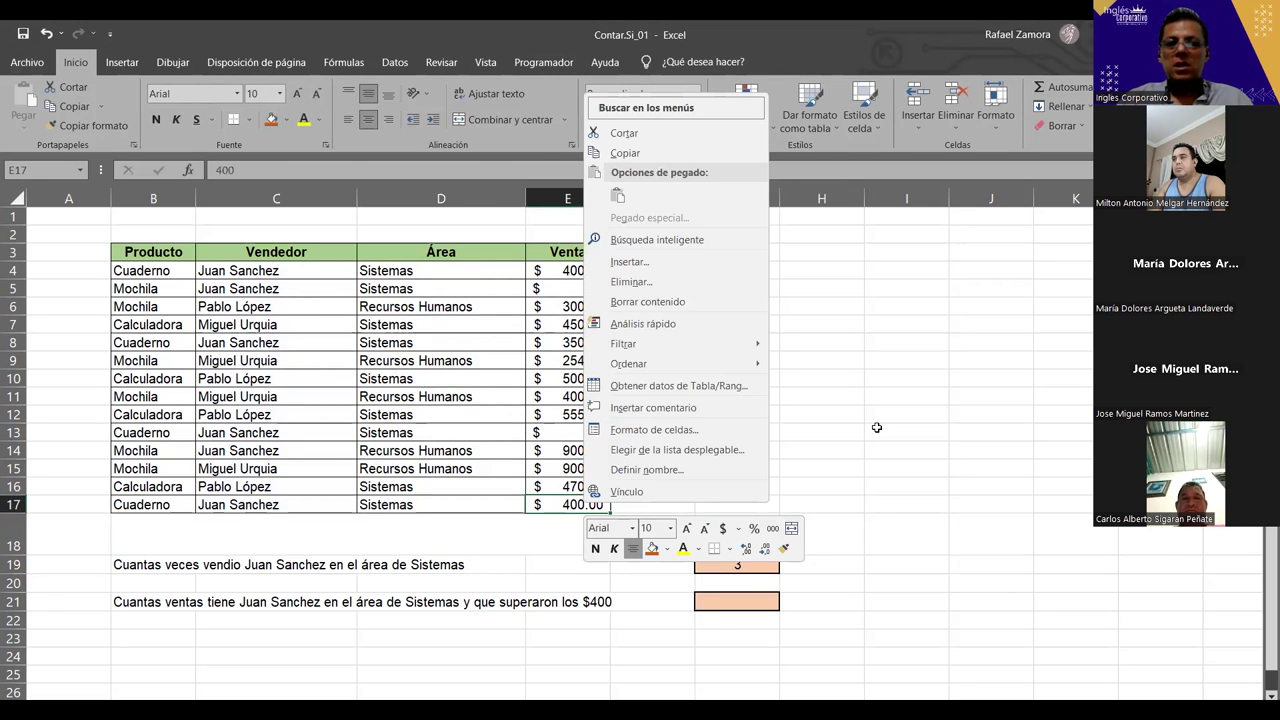
click(748, 572)
double_click(748, 568)
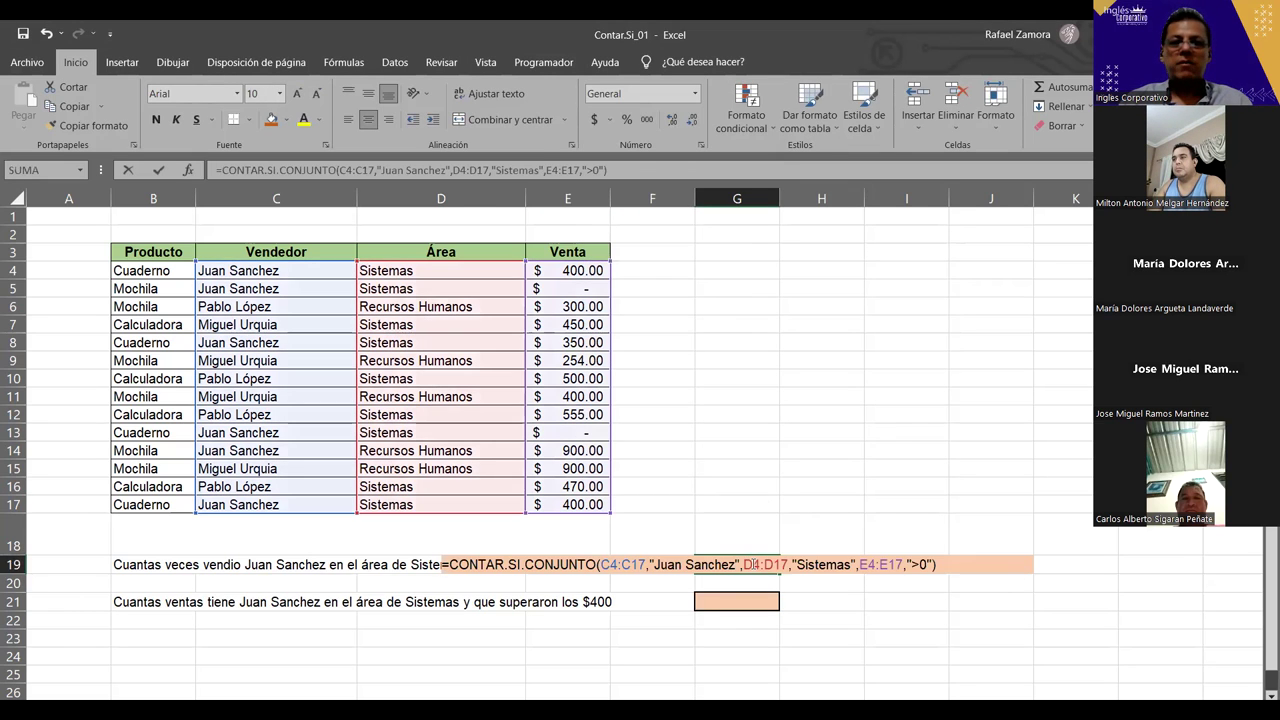
Step: Mark the matching seller, Sistemas and sale cells in columns C, D and E
drag(270, 271, 270, 289)
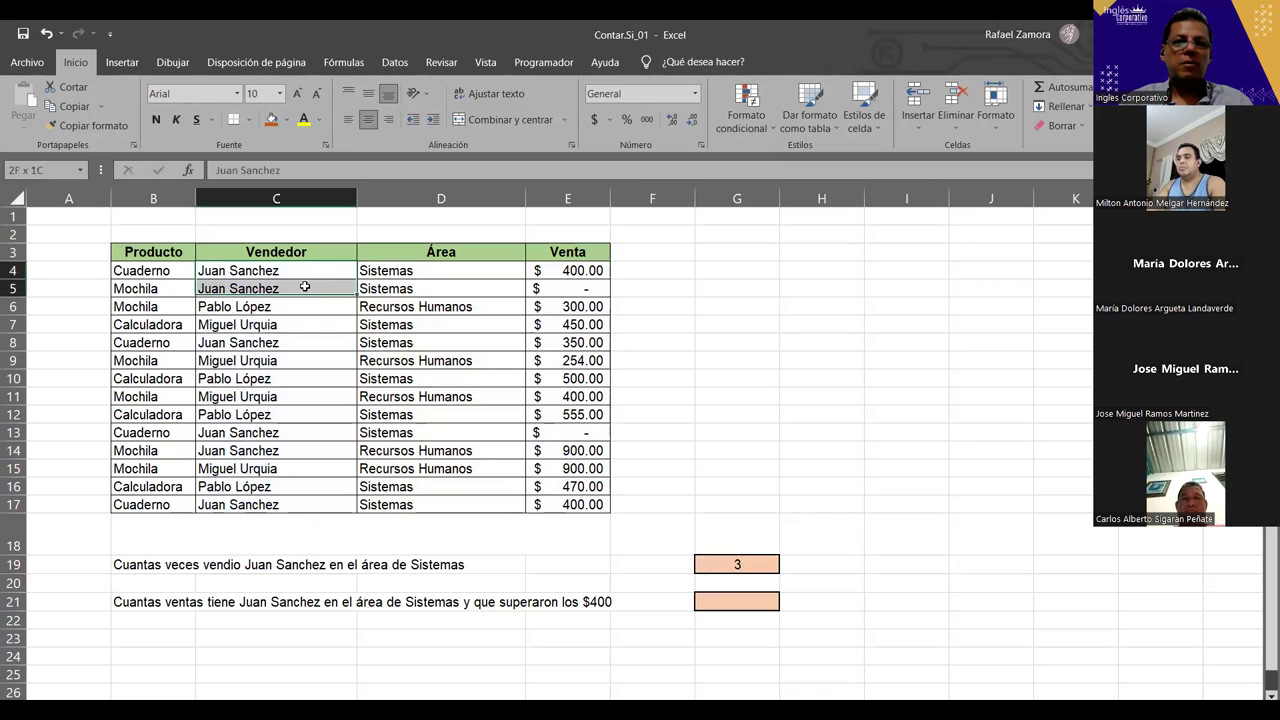
ctrl+click(246, 345)
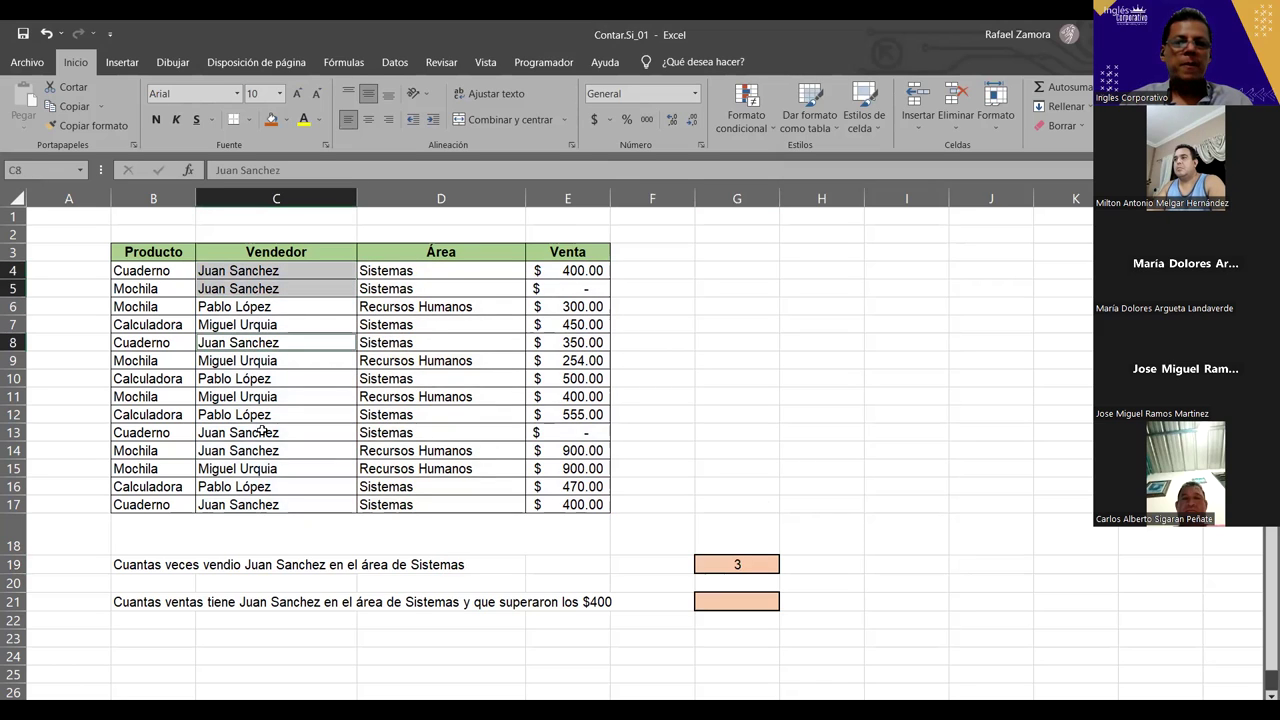
drag(262, 432, 262, 446)
ctrl+click(280, 505)
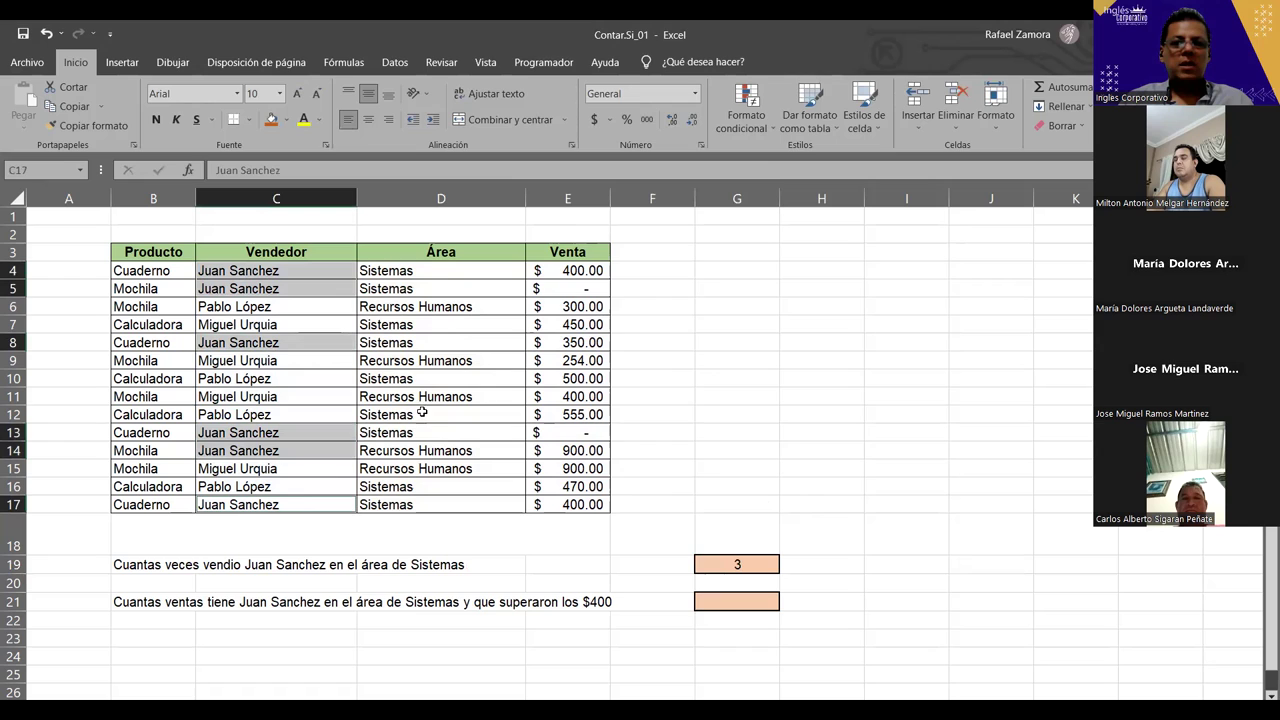
drag(442, 271, 442, 289)
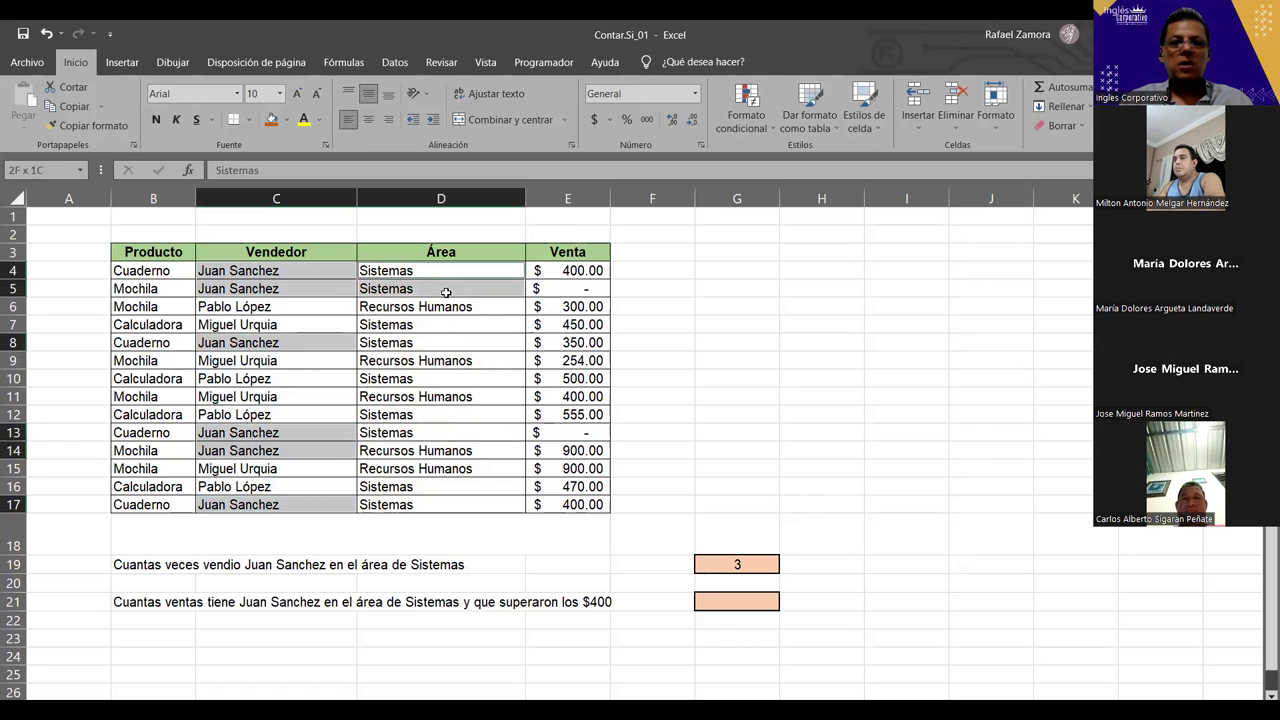
ctrl+click(437, 342)
drag(443, 432, 436, 498)
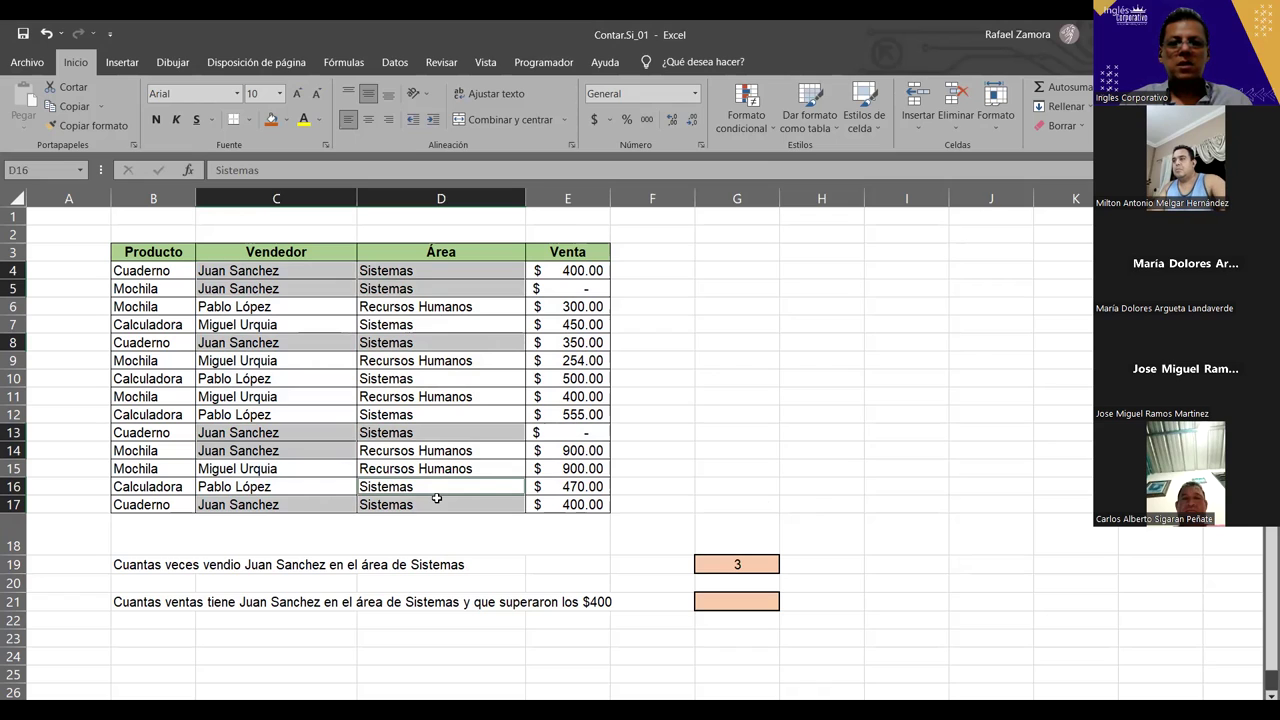
ctrl+click(566, 270)
ctrl+click(572, 342)
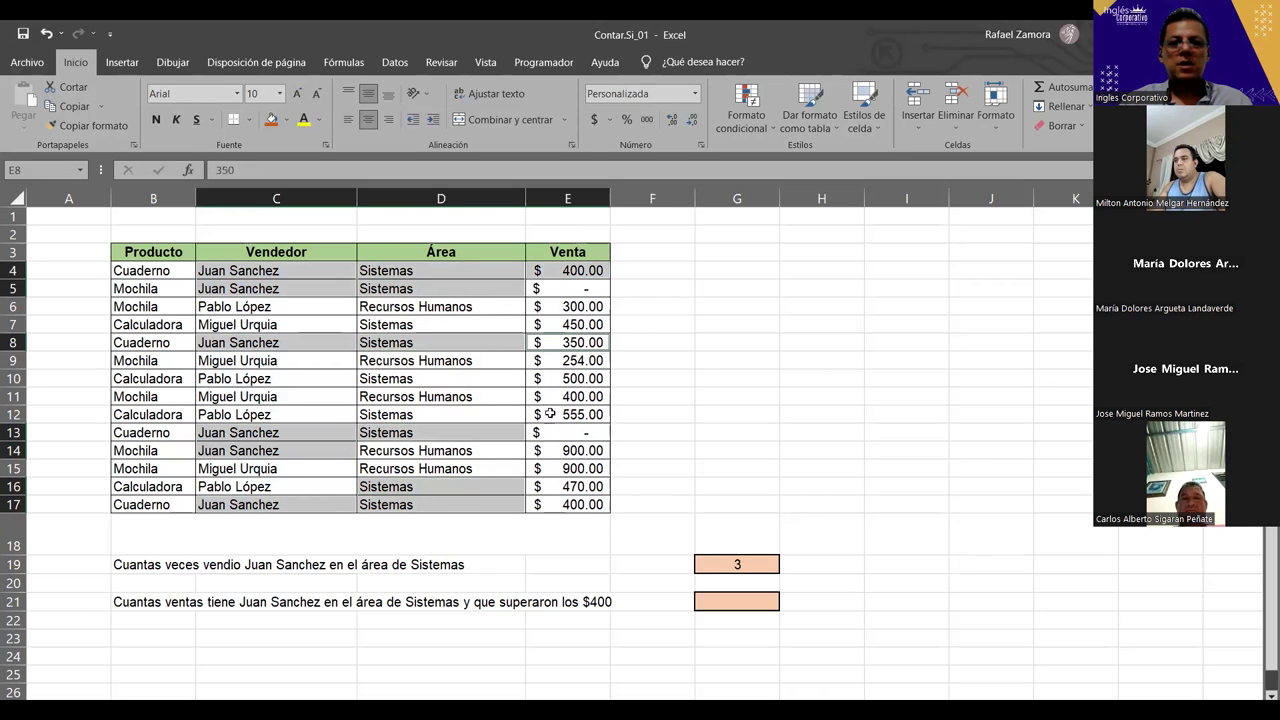
drag(575, 487, 577, 502)
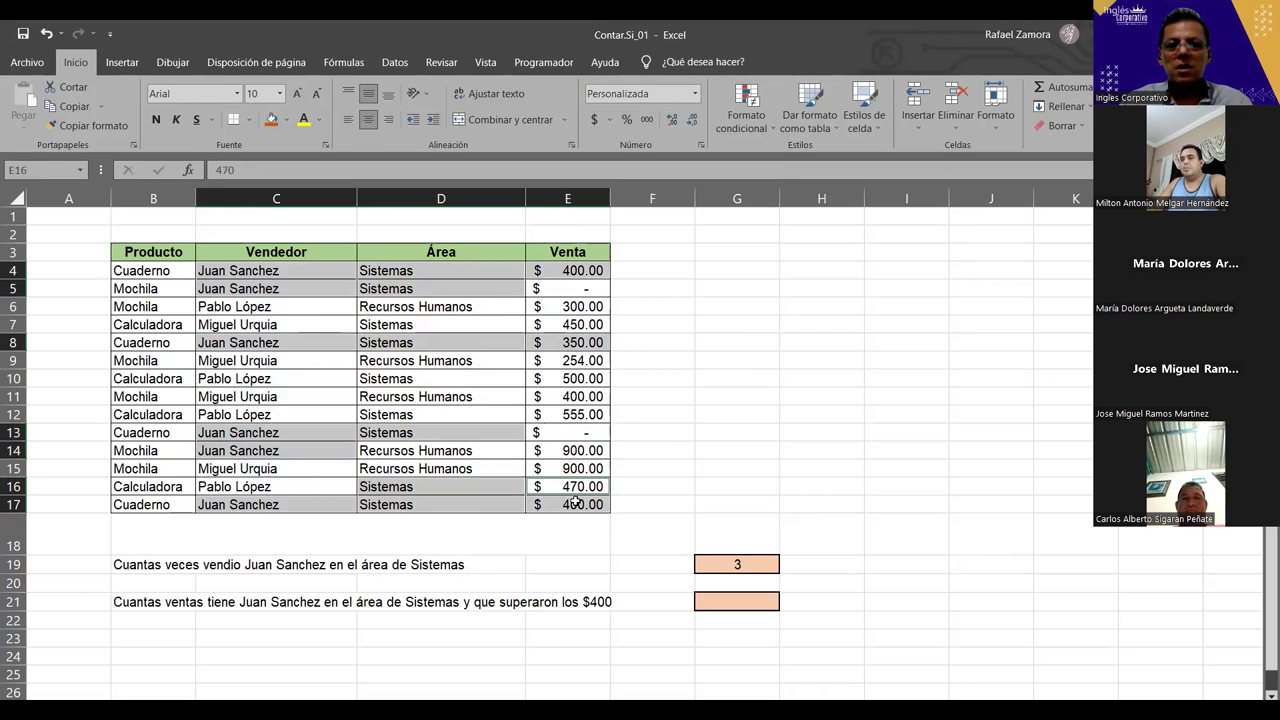
ctrl+click(420, 490)
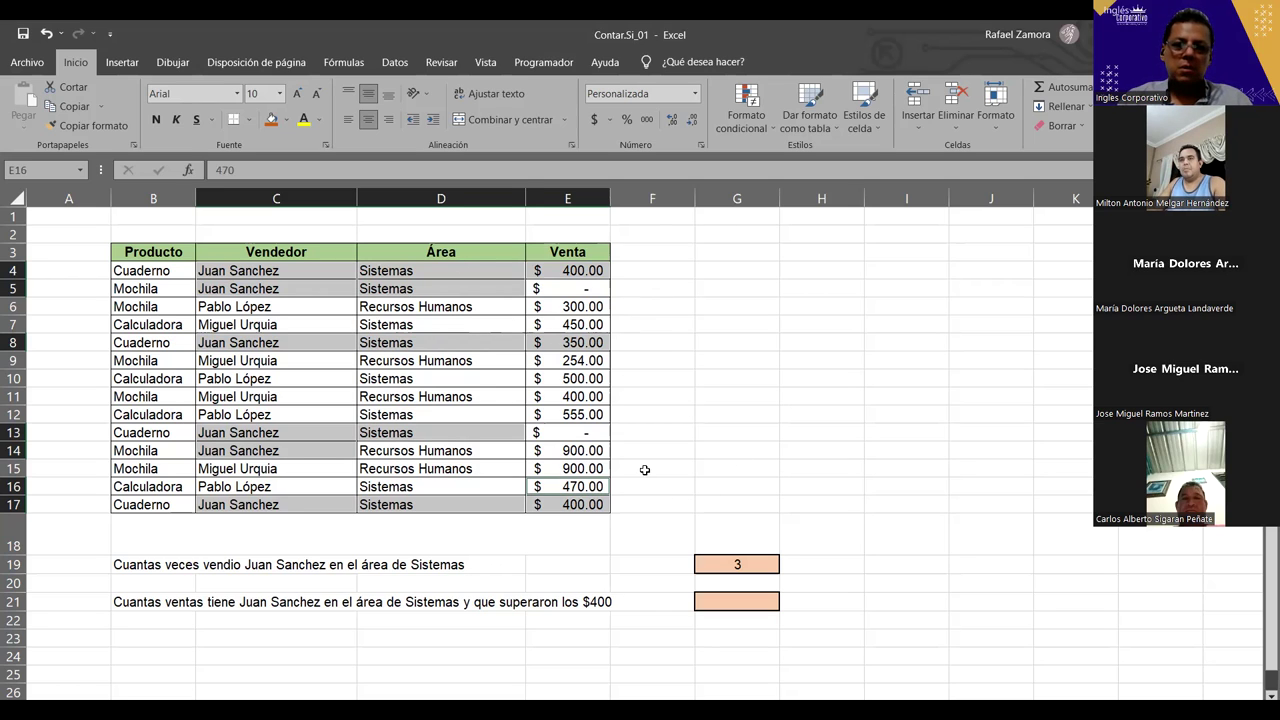
click(725, 486)
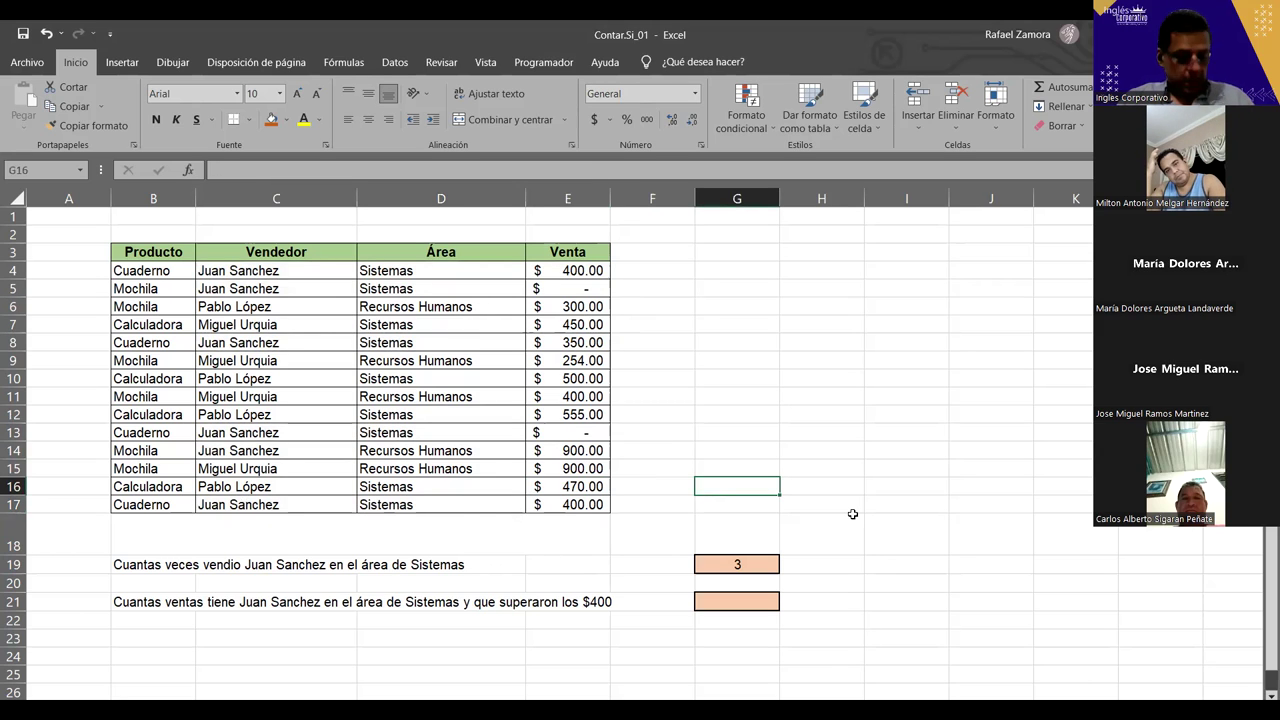
click(943, 381)
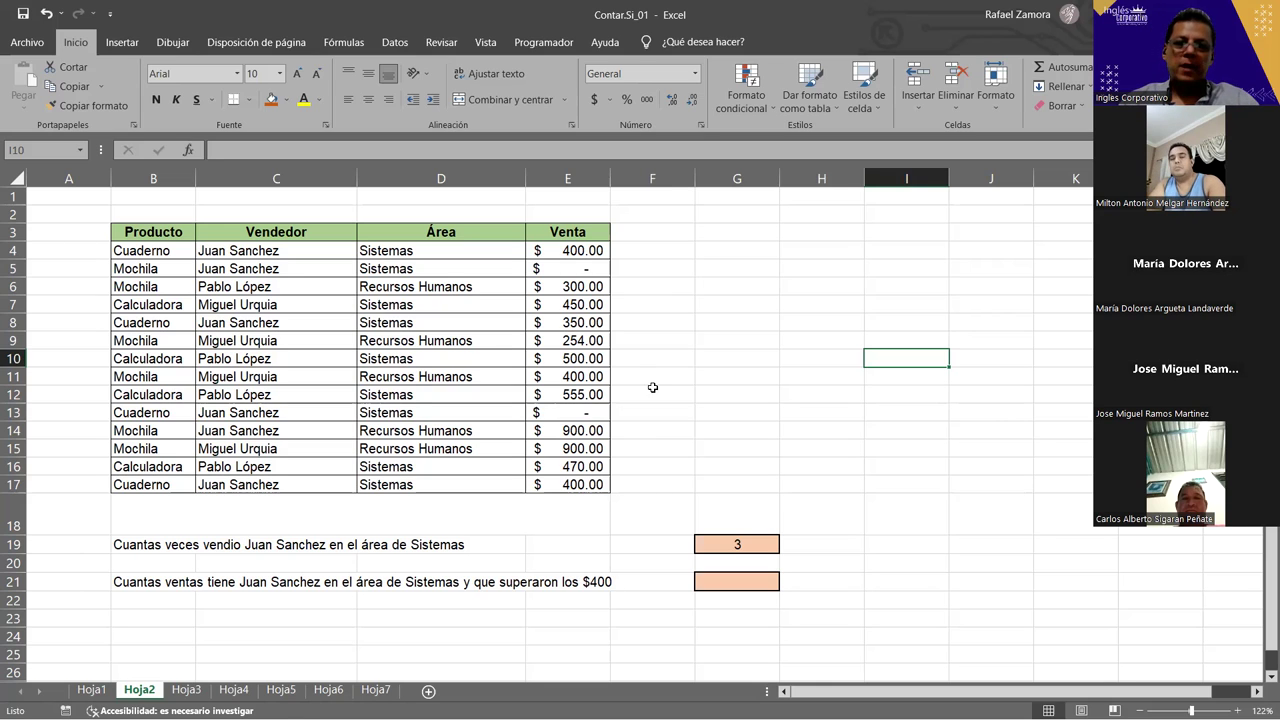
Step: Go to Hoja3 and select the approved-count cell G4
key(ctrl+Page_Down)
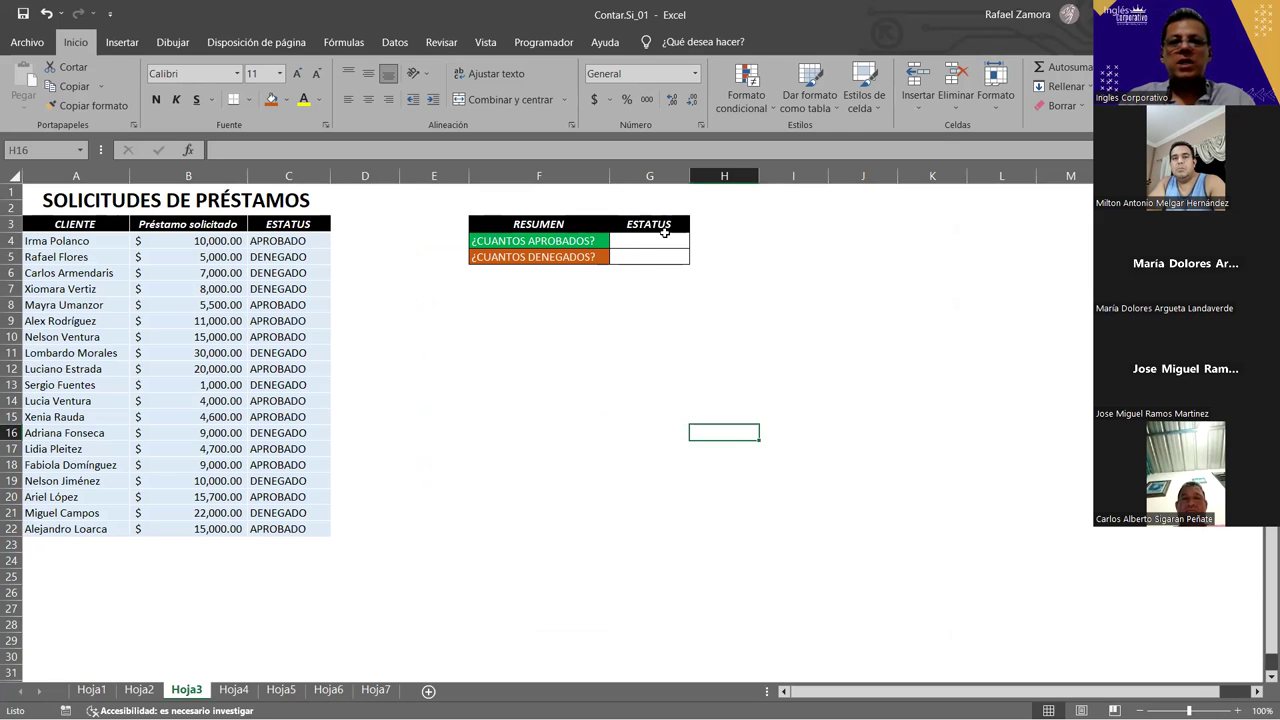
click(663, 240)
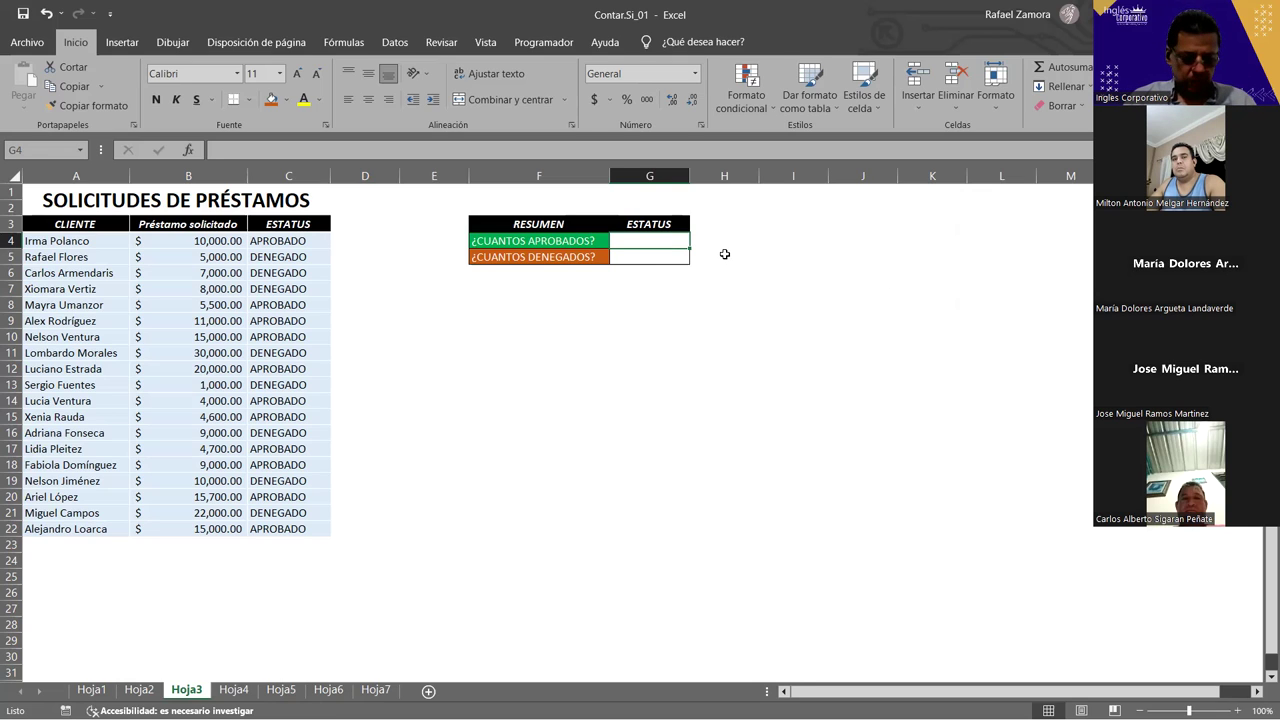
Step: Start =CONTAR.SI( over C4:C22 in G4, dismissing the formula error message
text(=contar)
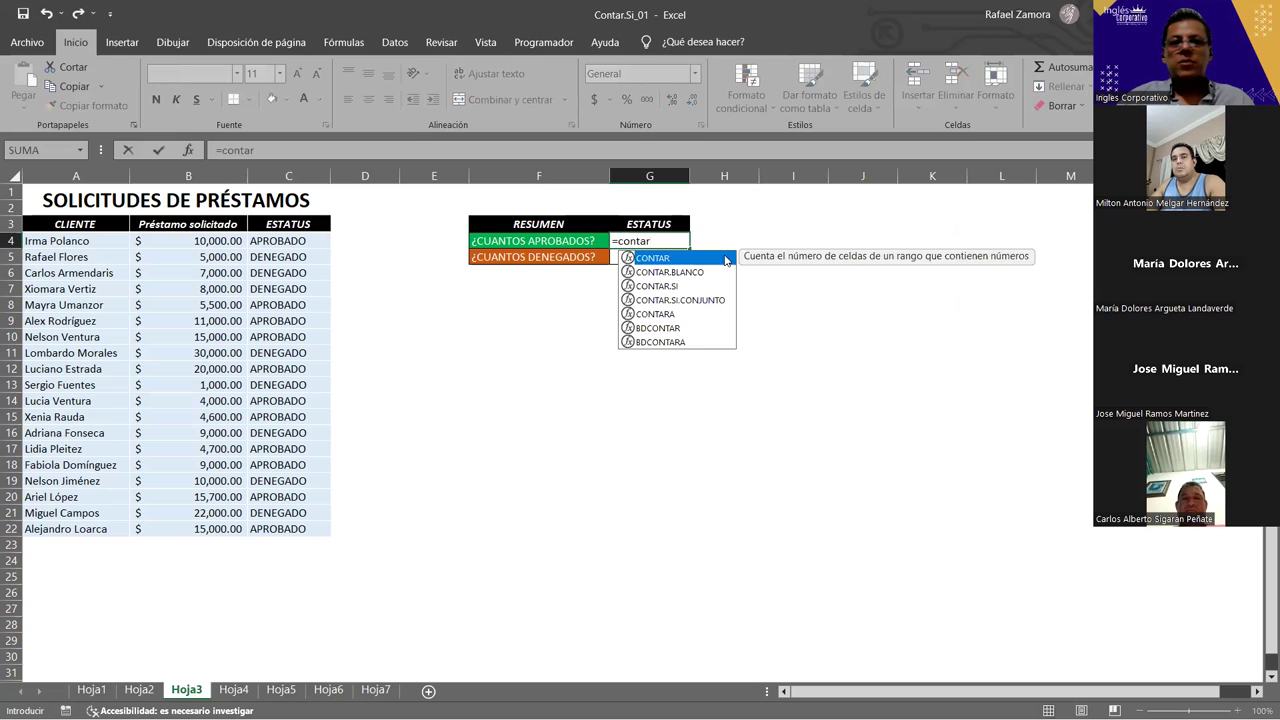
key(Down)
key(Down)
key(Tab)
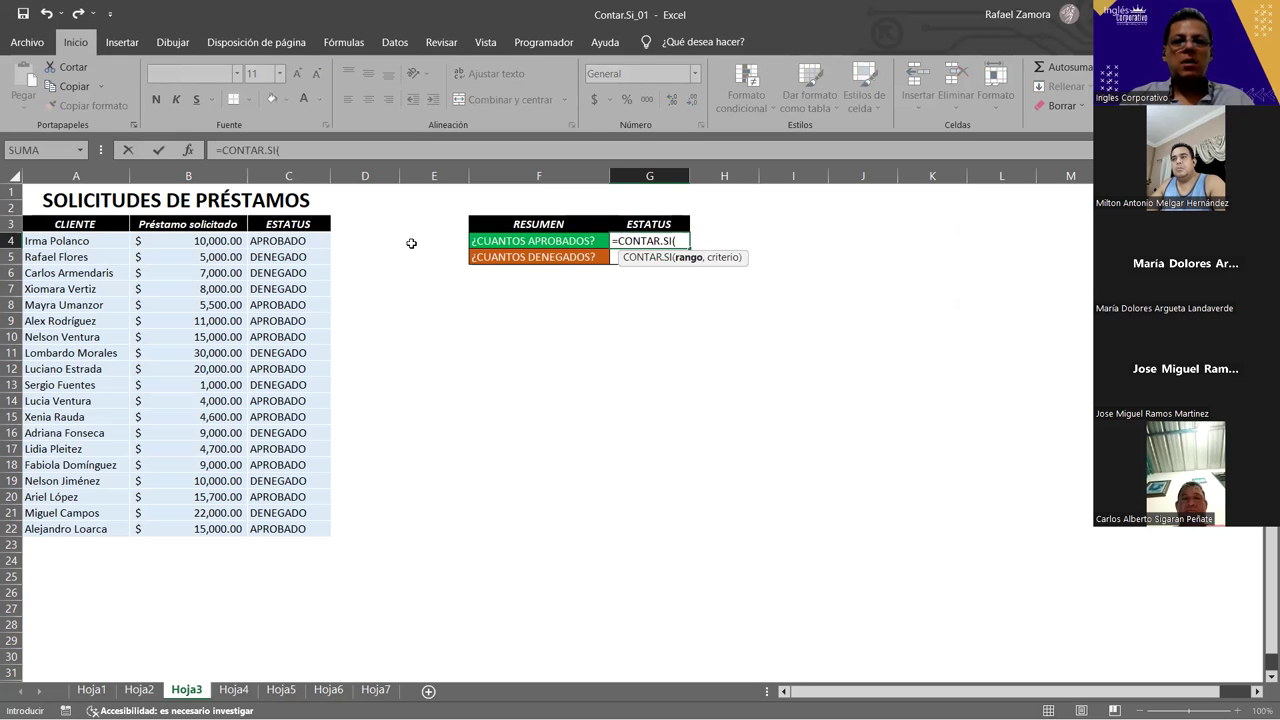
click(286, 242)
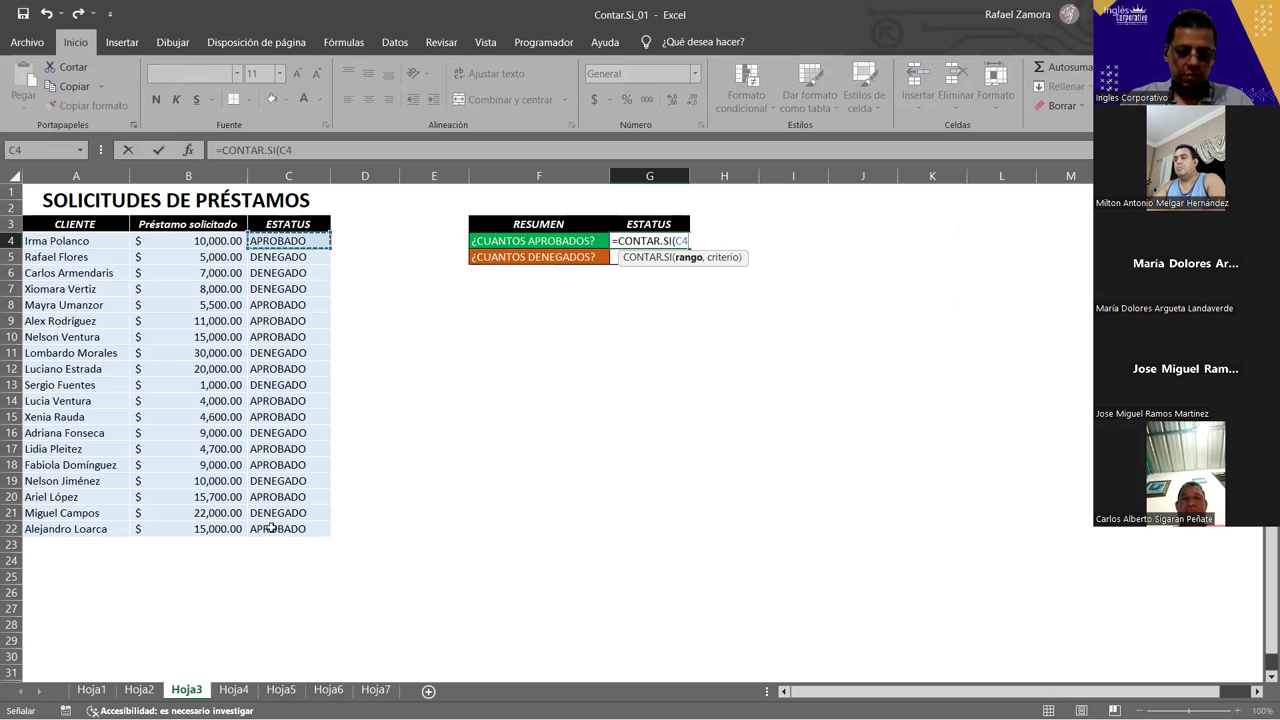
shift+click(271, 528)
text(,)
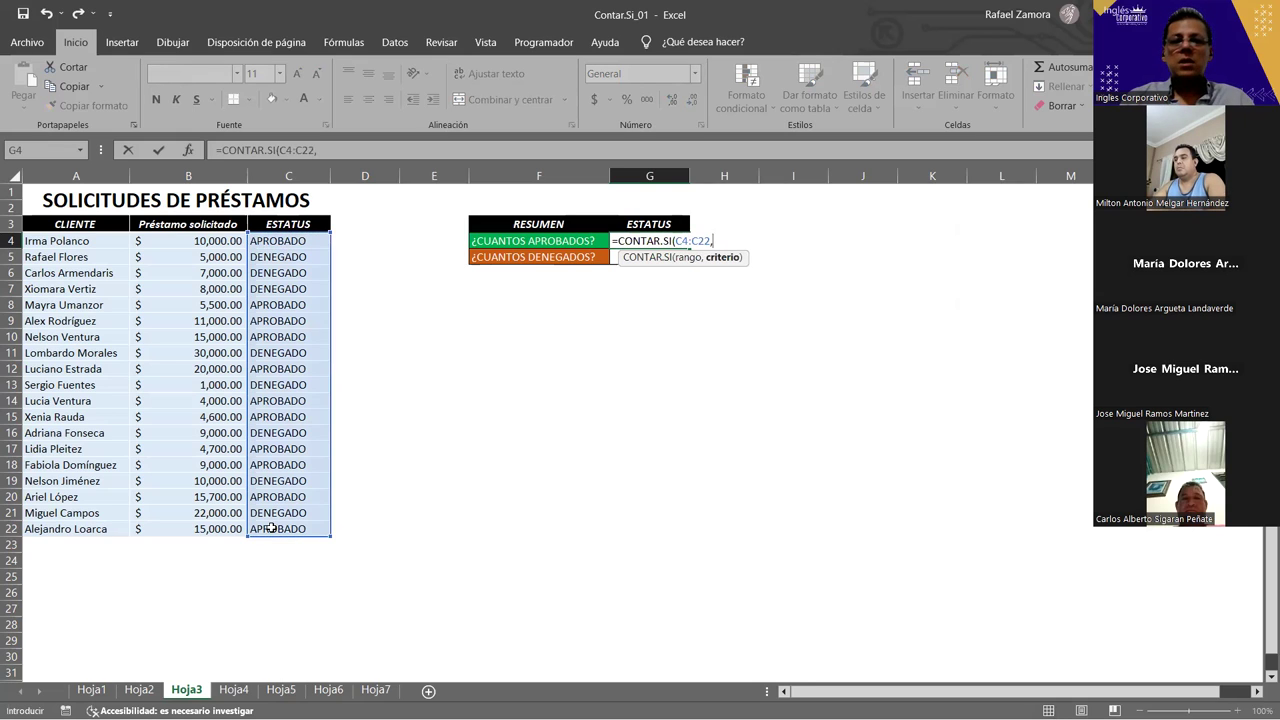
text(")
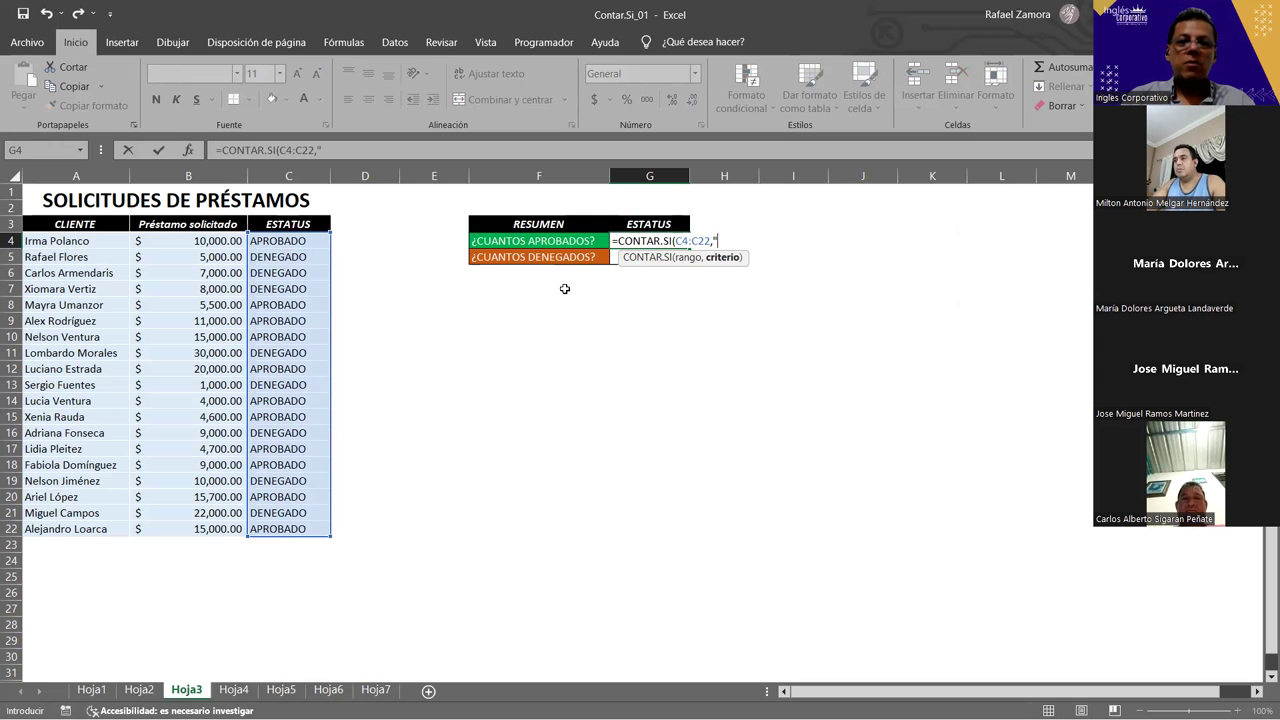
click(285, 241)
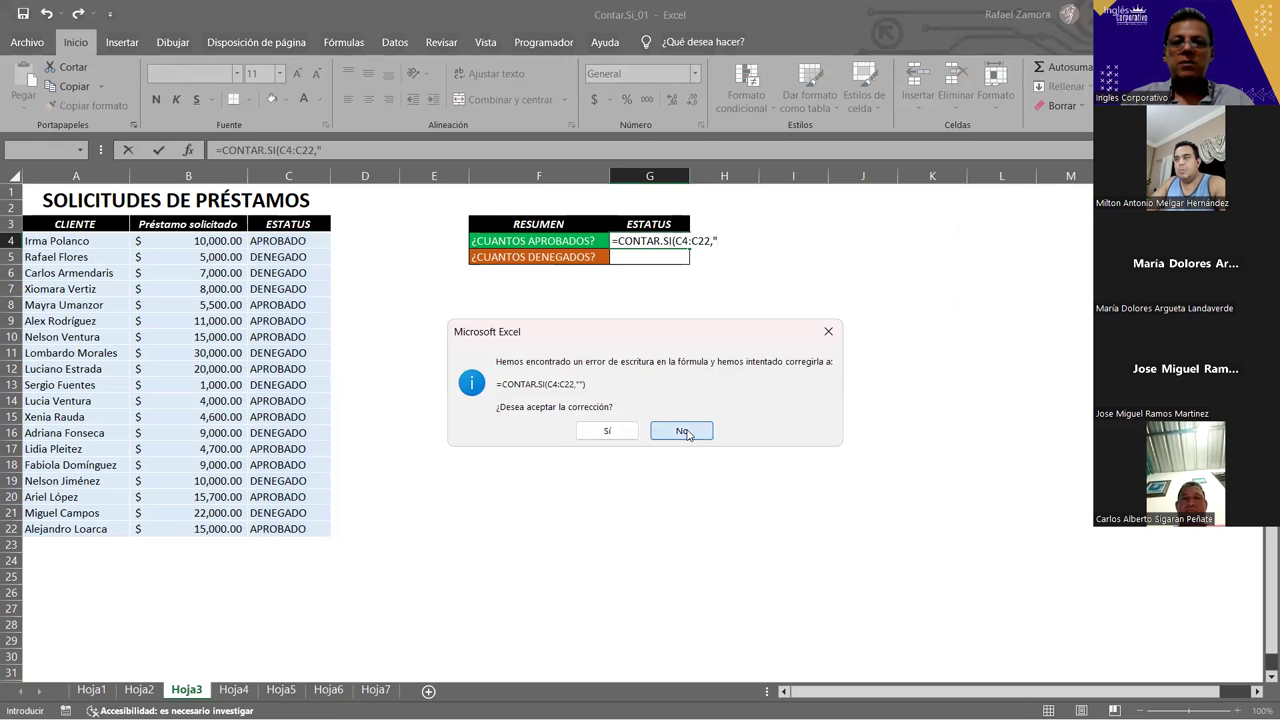
click(681, 431)
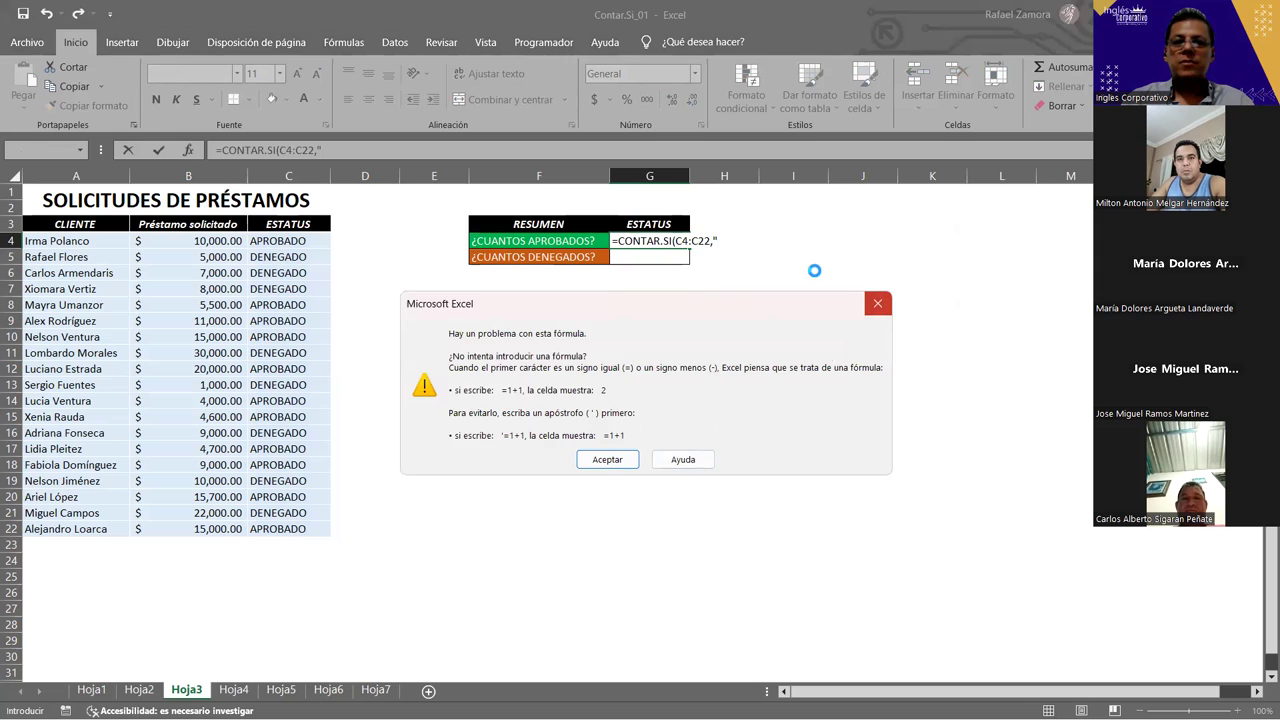
key(Return)
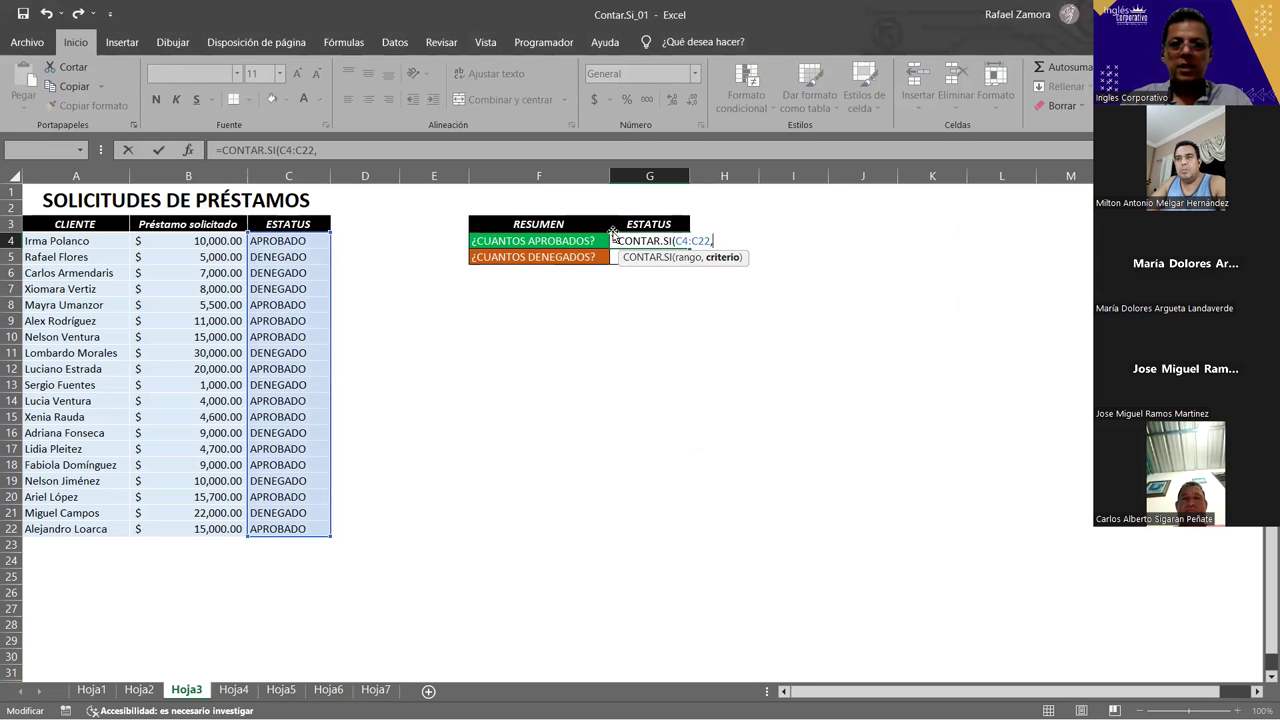
Step: Finish the G4 formula with criterion "aprobado" so it returns 11
click(290, 242)
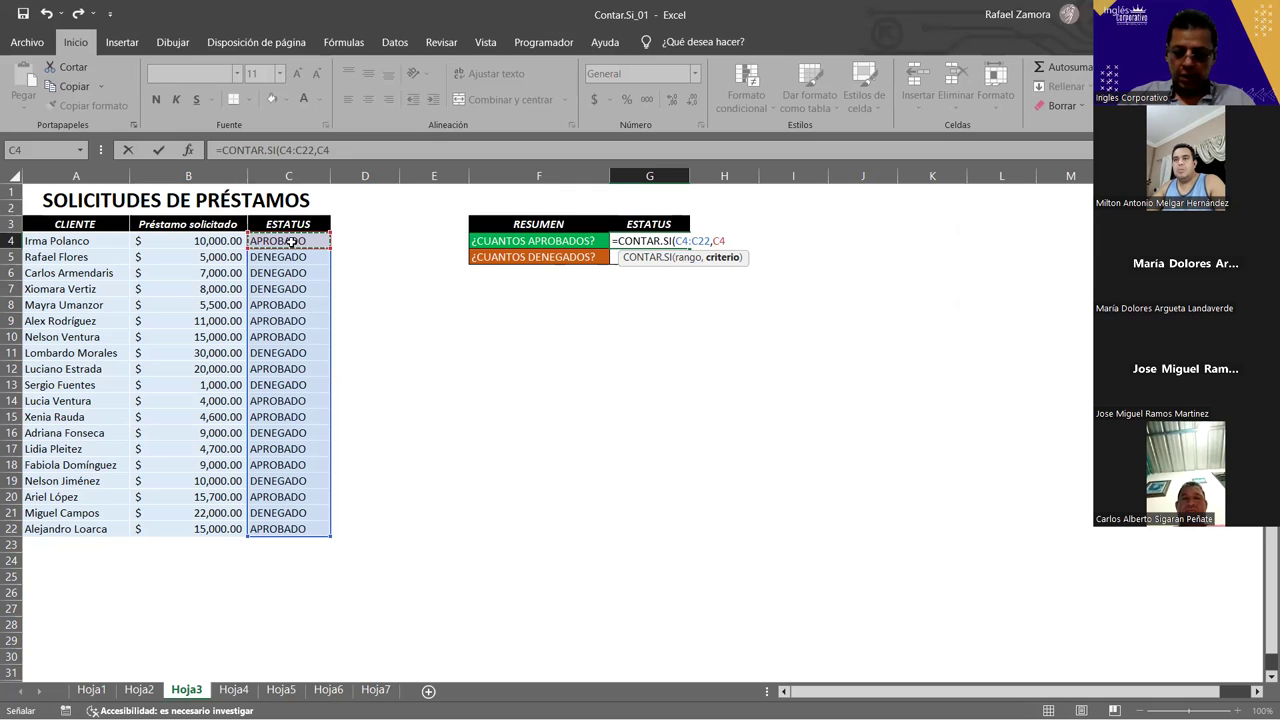
key(BackSpace)
key(BackSpace)
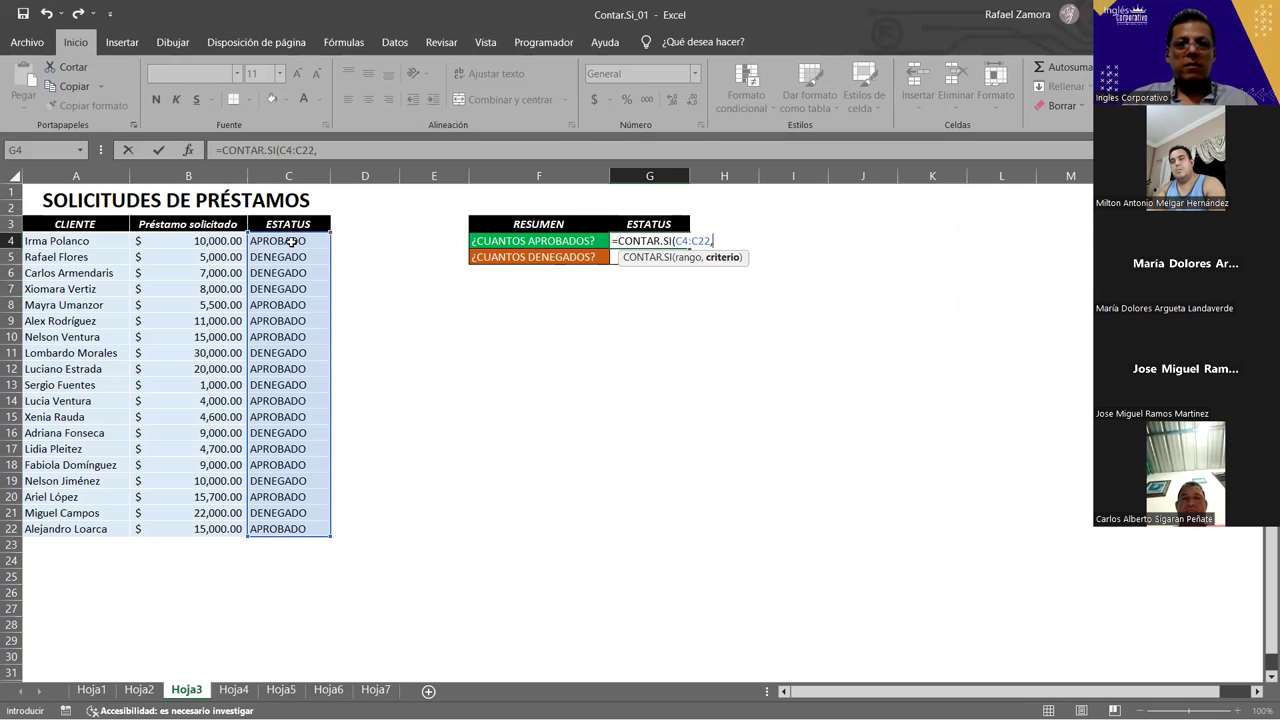
text("aprobado")
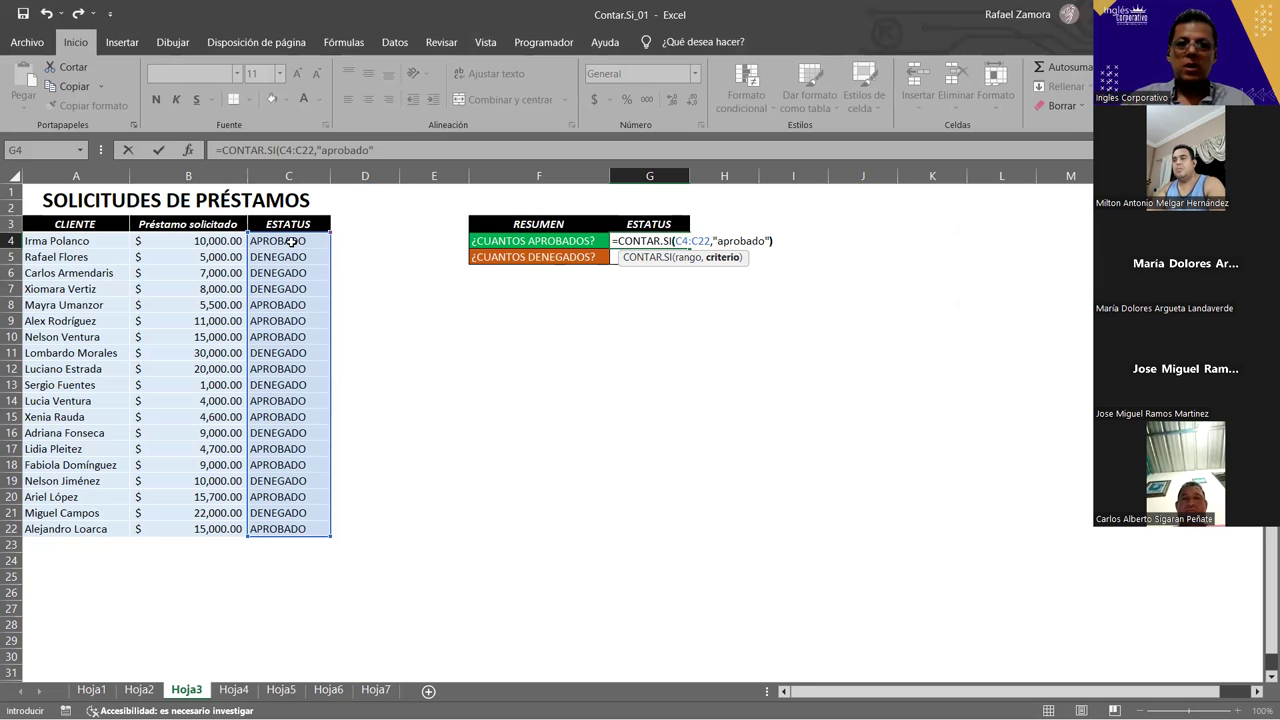
key(Return)
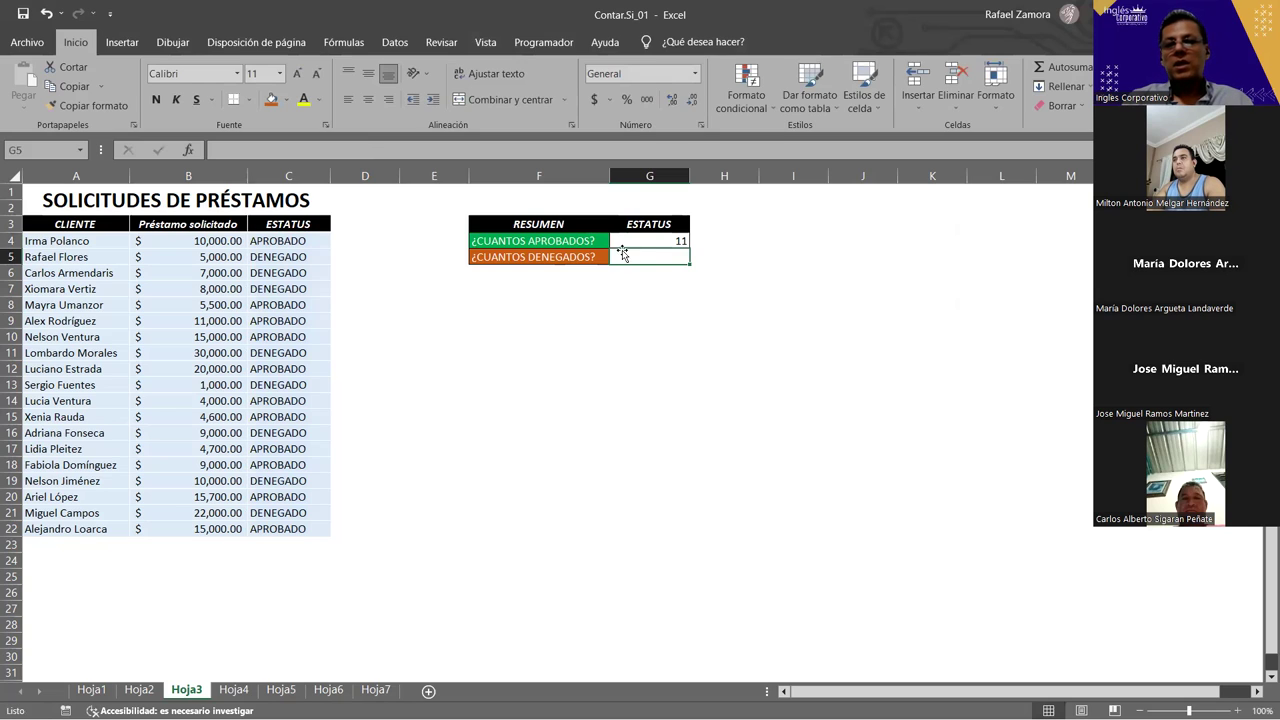
Step: Copy G4 into G5 and change it to count "denegado" in C4:C22, giving 8
click(667, 241)
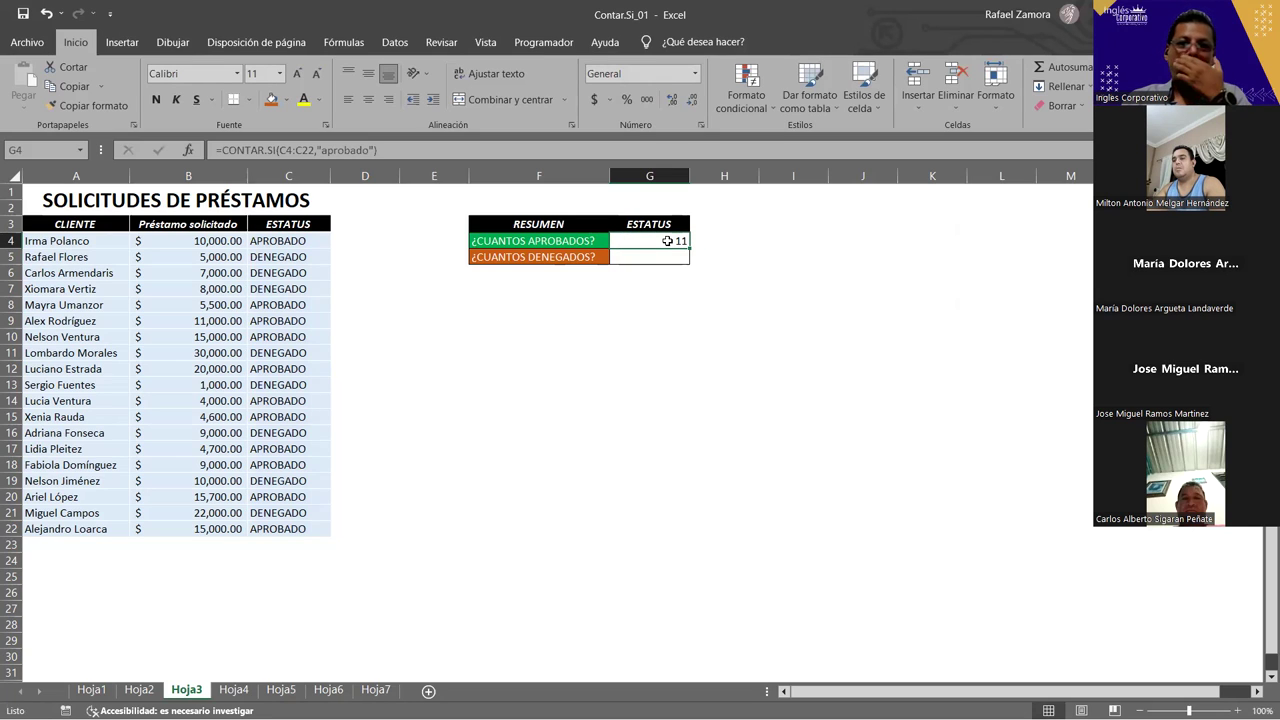
drag(690, 248, 690, 263)
double_click(660, 257)
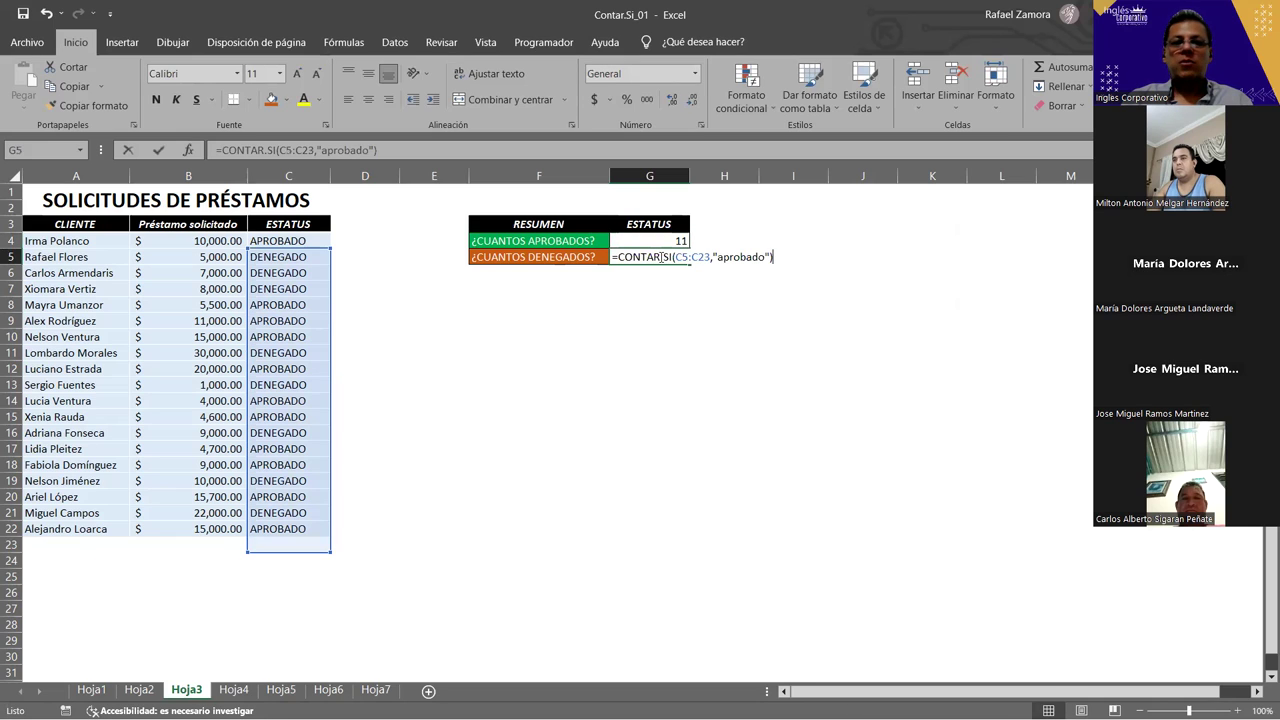
drag(330, 318, 328, 305)
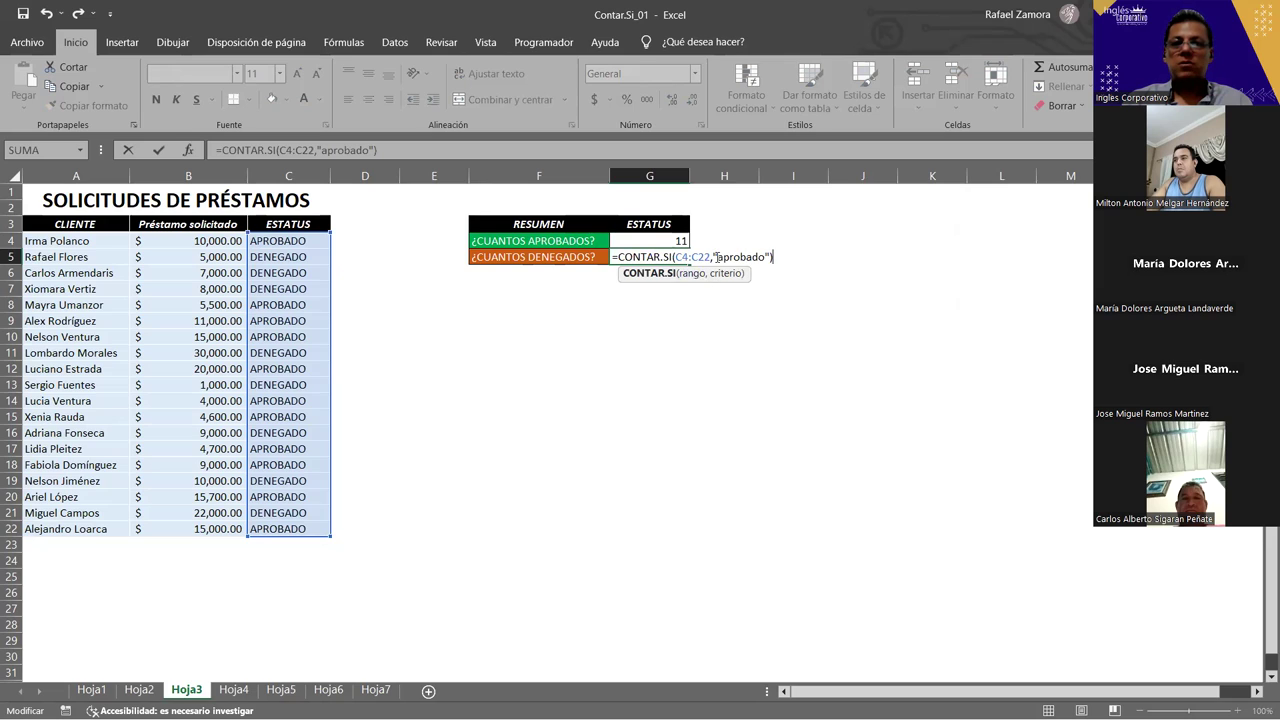
drag(717, 258, 766, 259)
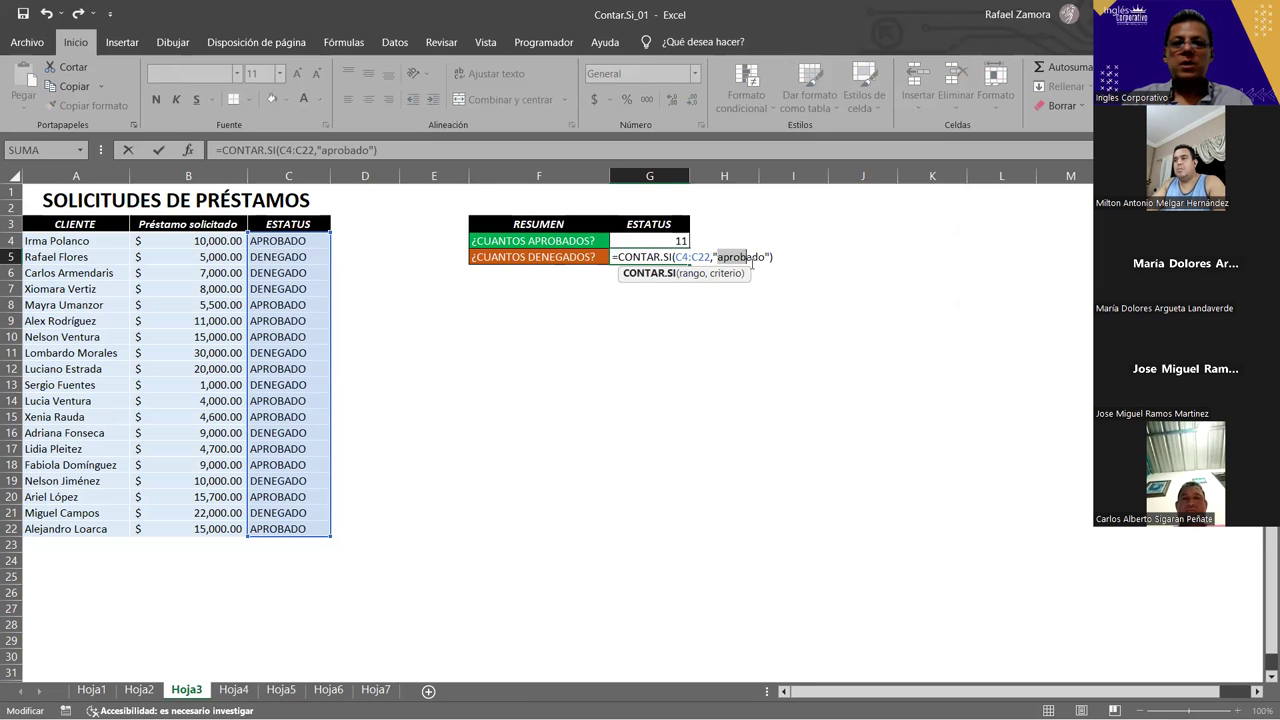
text(denegado)
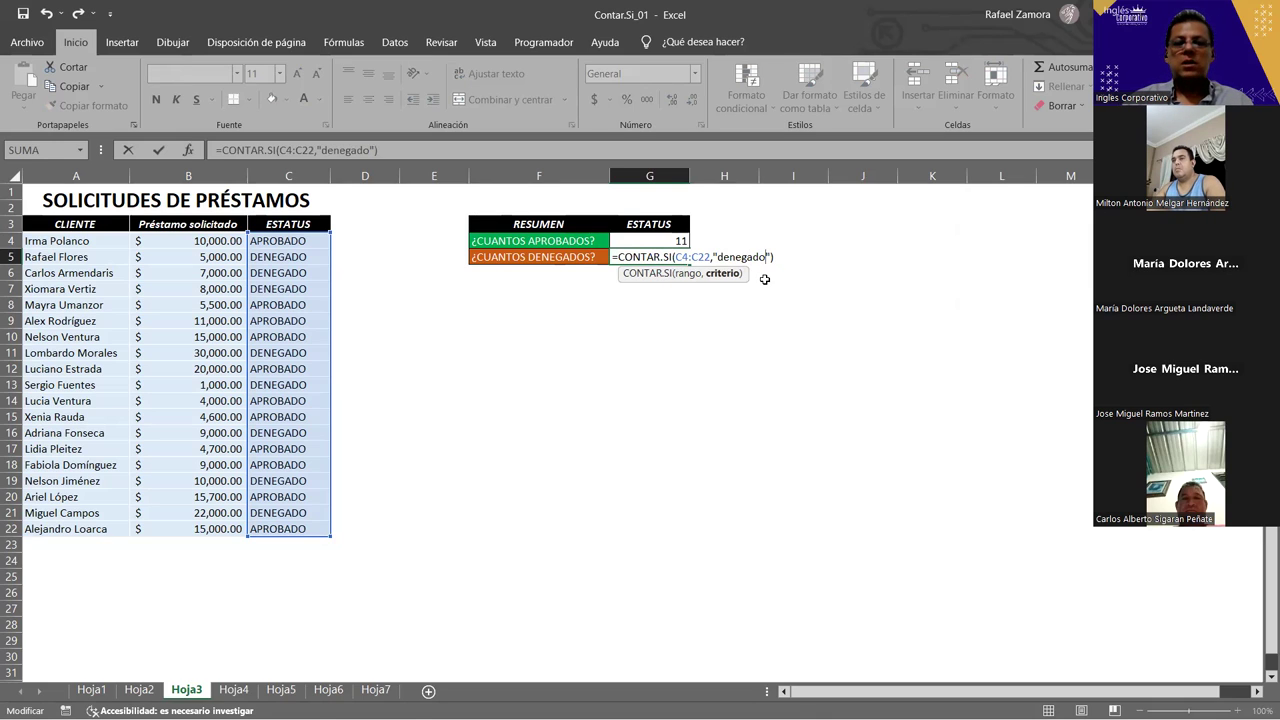
key(Return)
Step: Select the statuses C4:C22 to verify and review the G5 formula
click(316, 236)
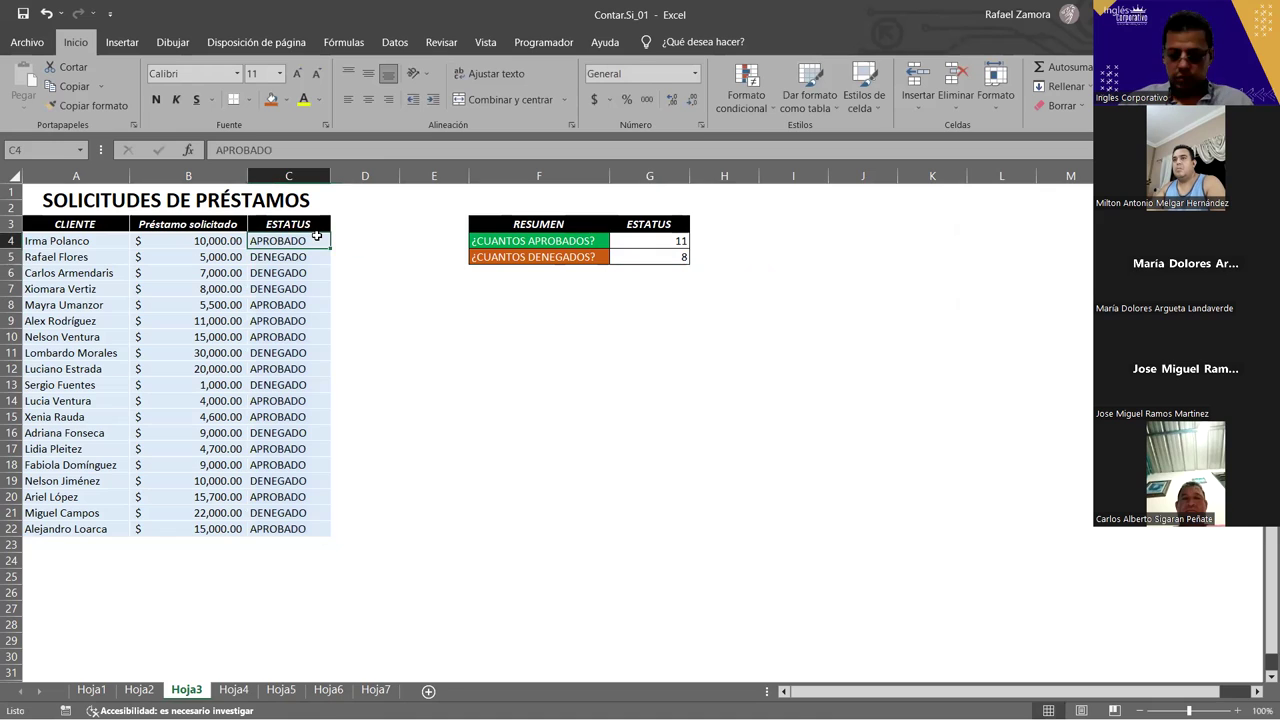
key(ctrl+shift+Down)
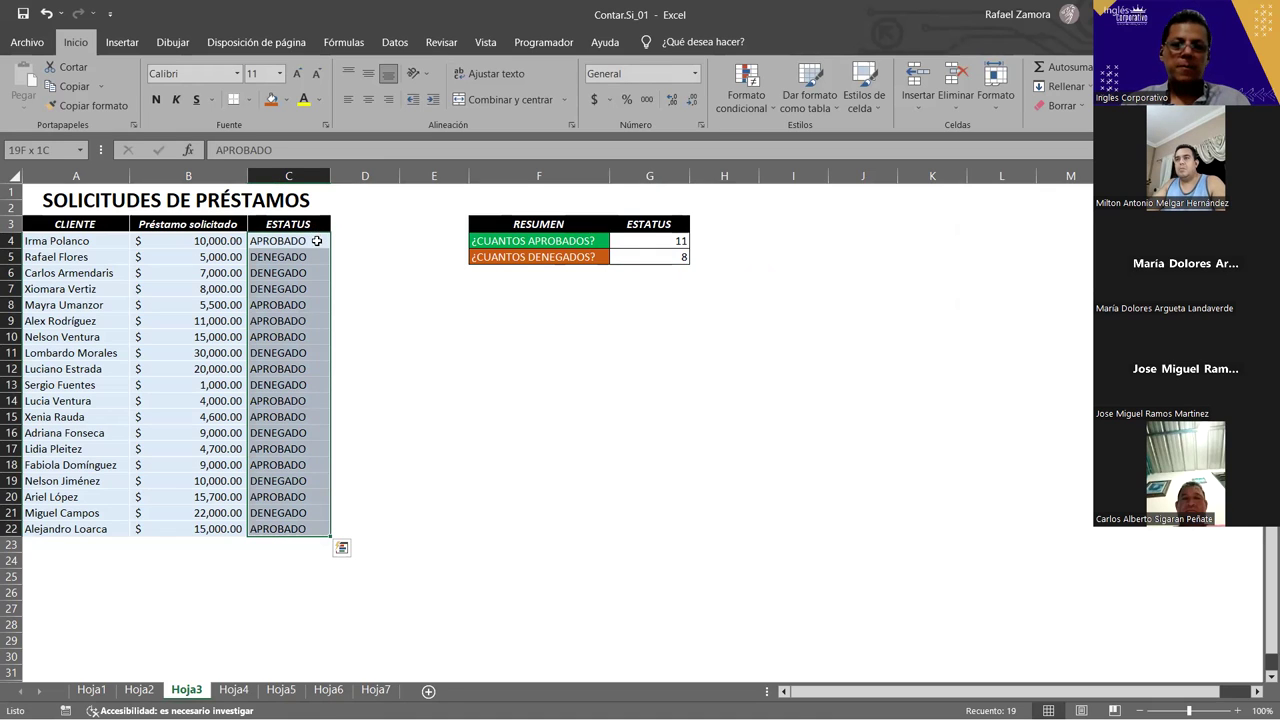
click(664, 256)
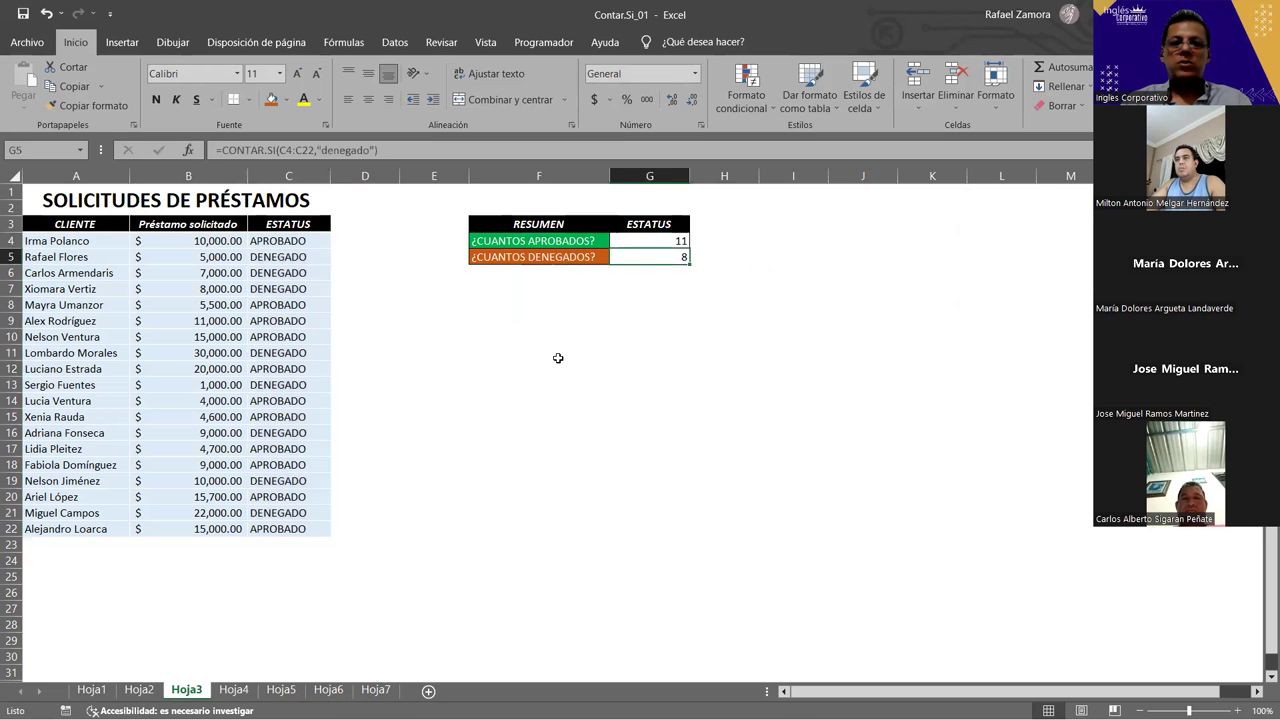
click(416, 468)
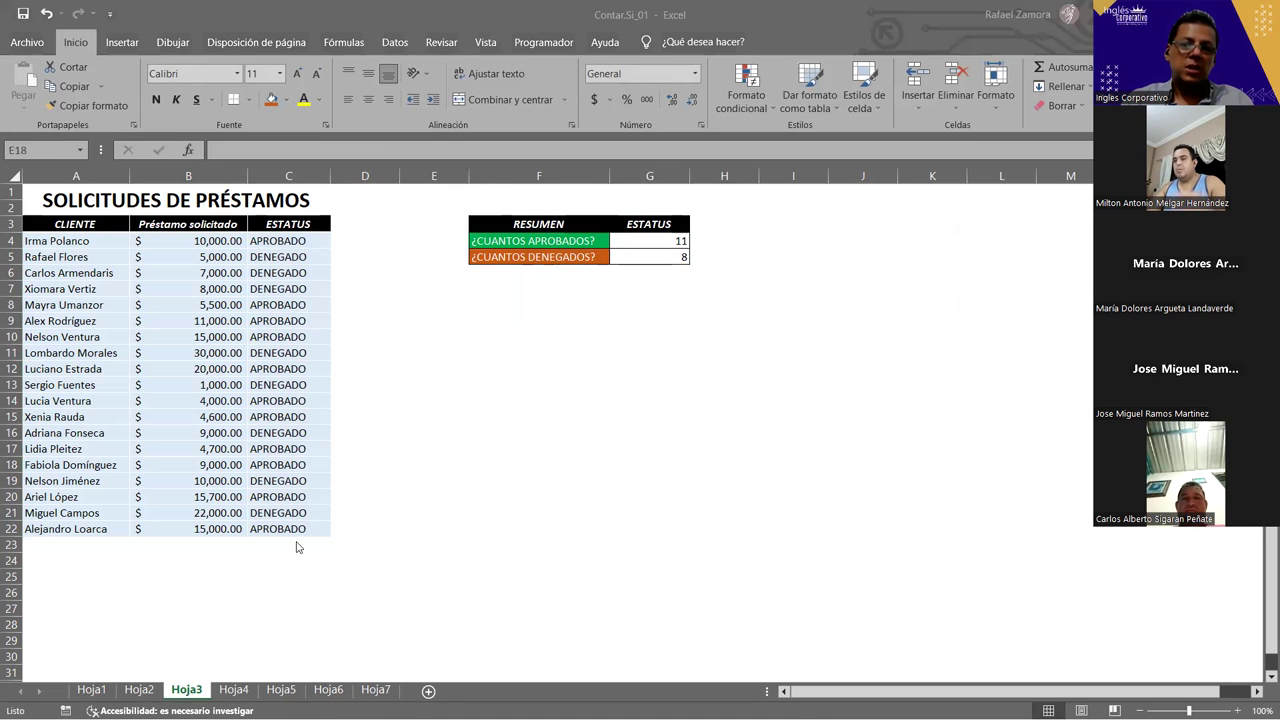
Step: Browse sheets Hoja4 through Hoja7, then return to the Hoja6 grade register
click(233, 690)
click(281, 690)
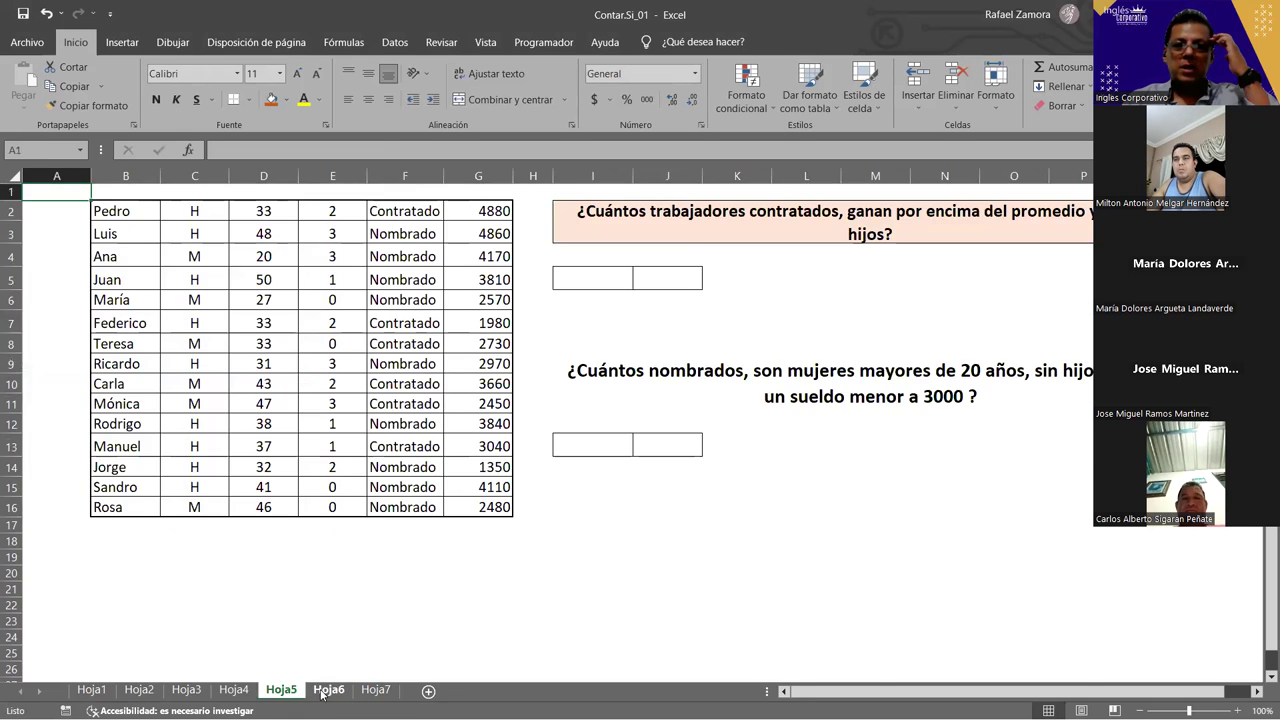
click(328, 690)
click(373, 690)
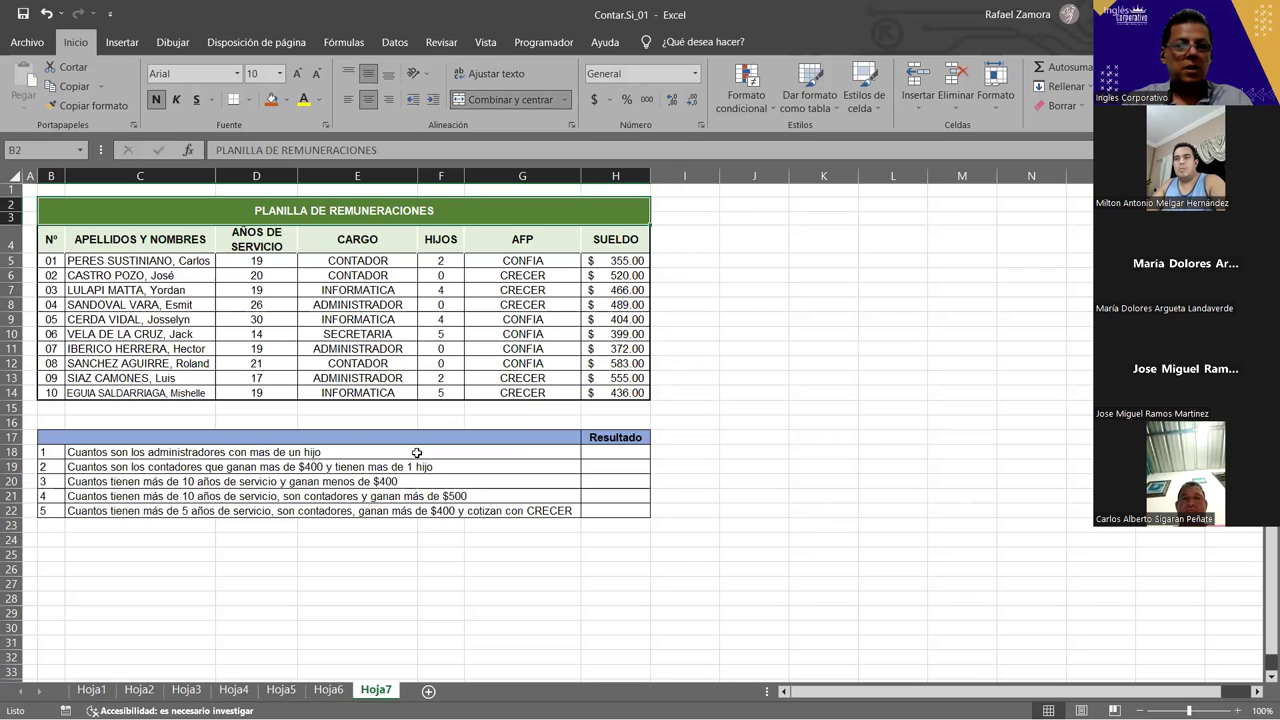
key(ctrl+Page_Up)
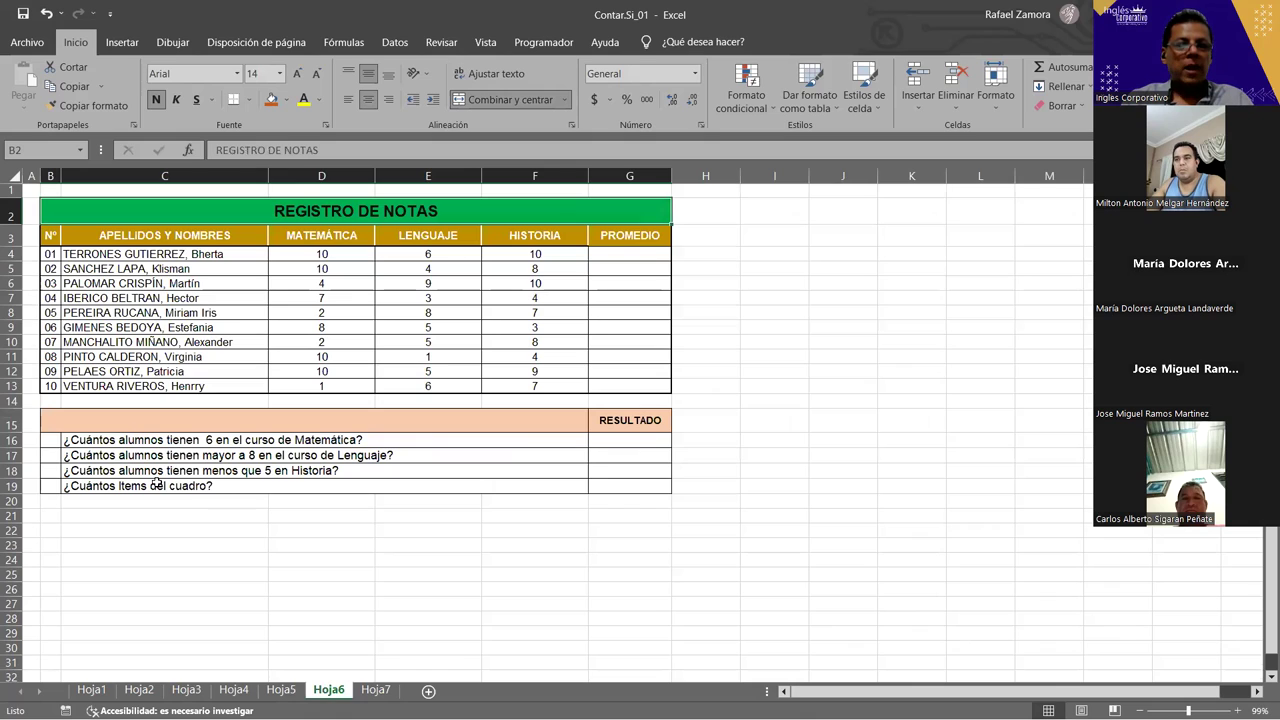
Step: Select the last question in C19, its row text and result cell G19
click(130, 490)
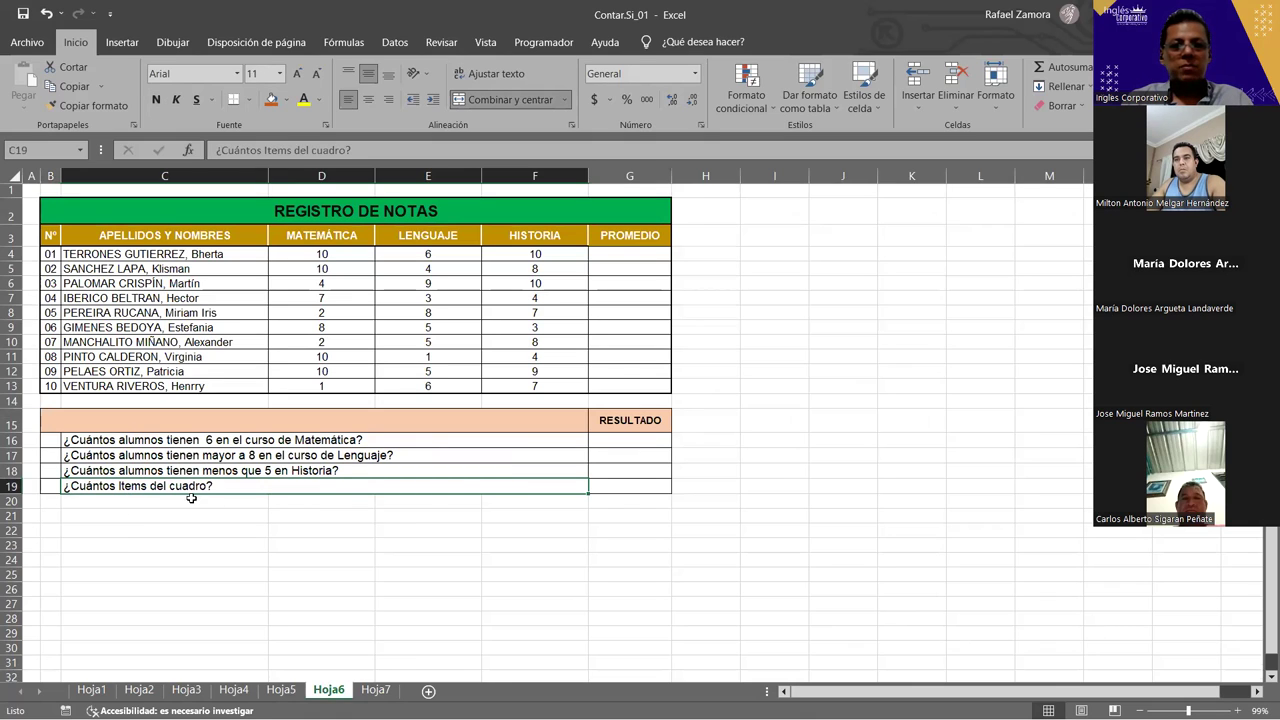
mouse_move(210, 486)
mouse_down()
mouse_move(500, 470)
mouse_move(645, 486)
mouse_up()
click(645, 486)
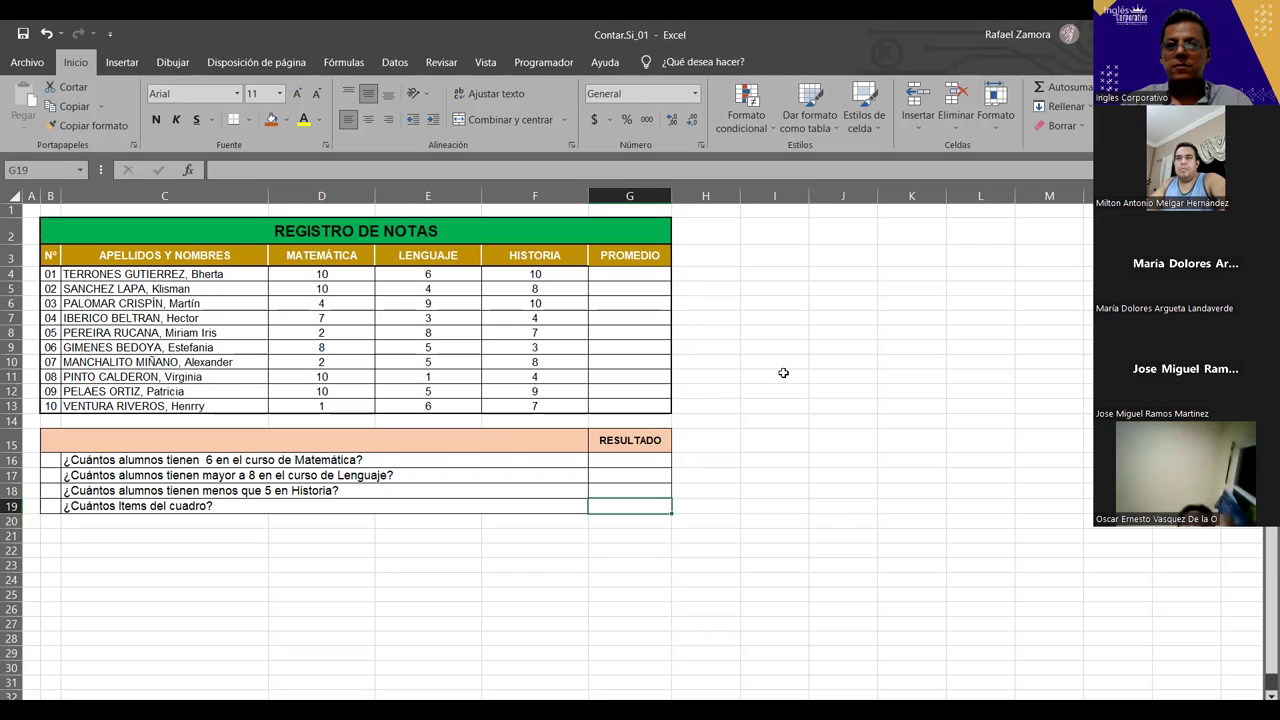
click(807, 485)
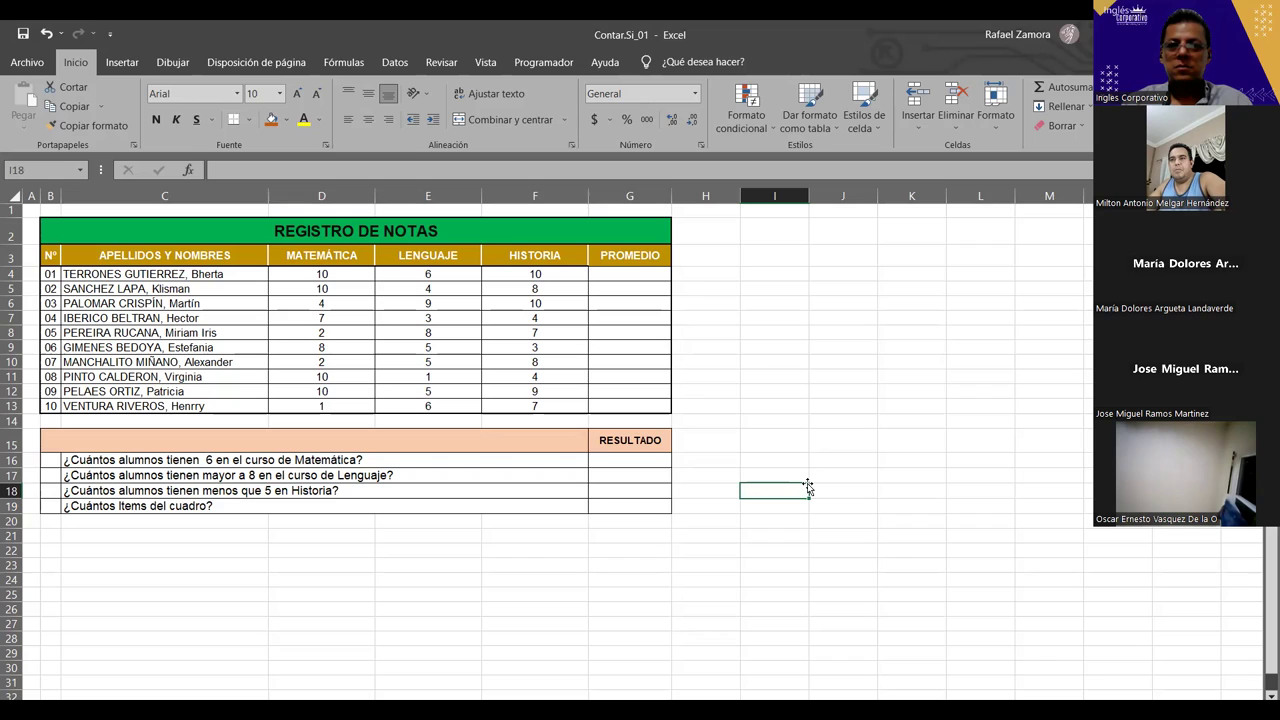
click(709, 581)
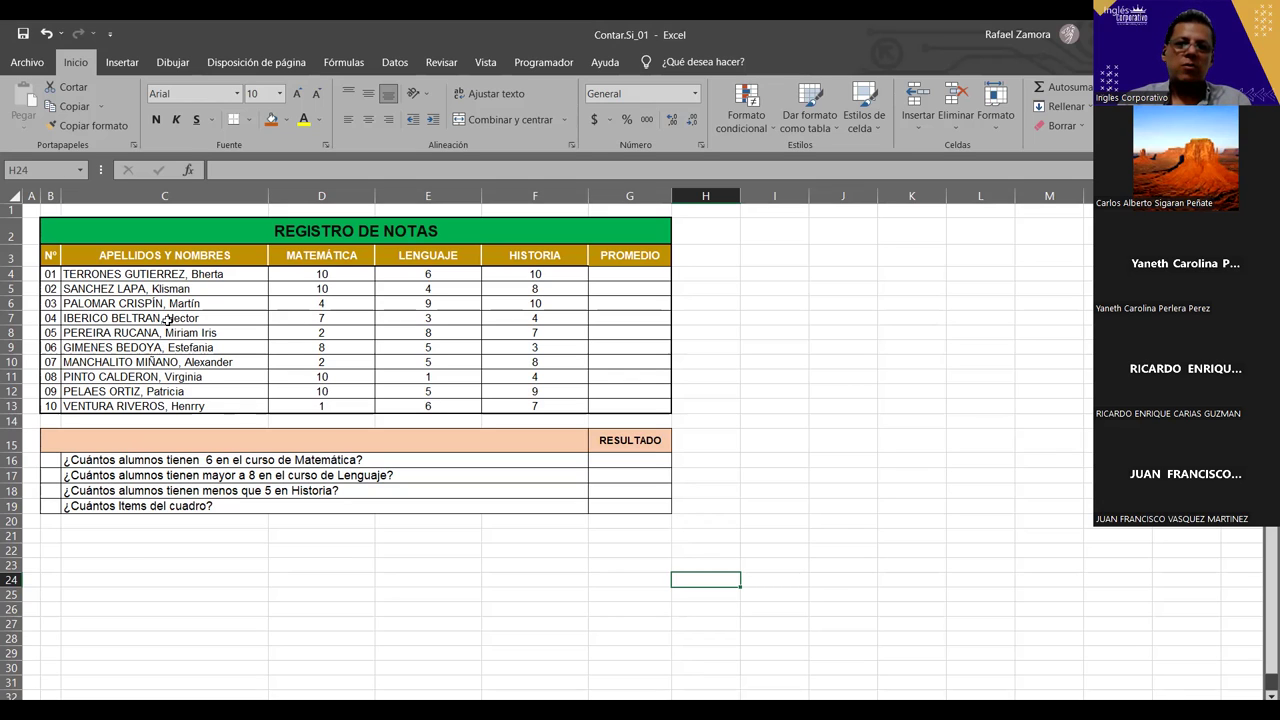
drag(47, 274, 48, 406)
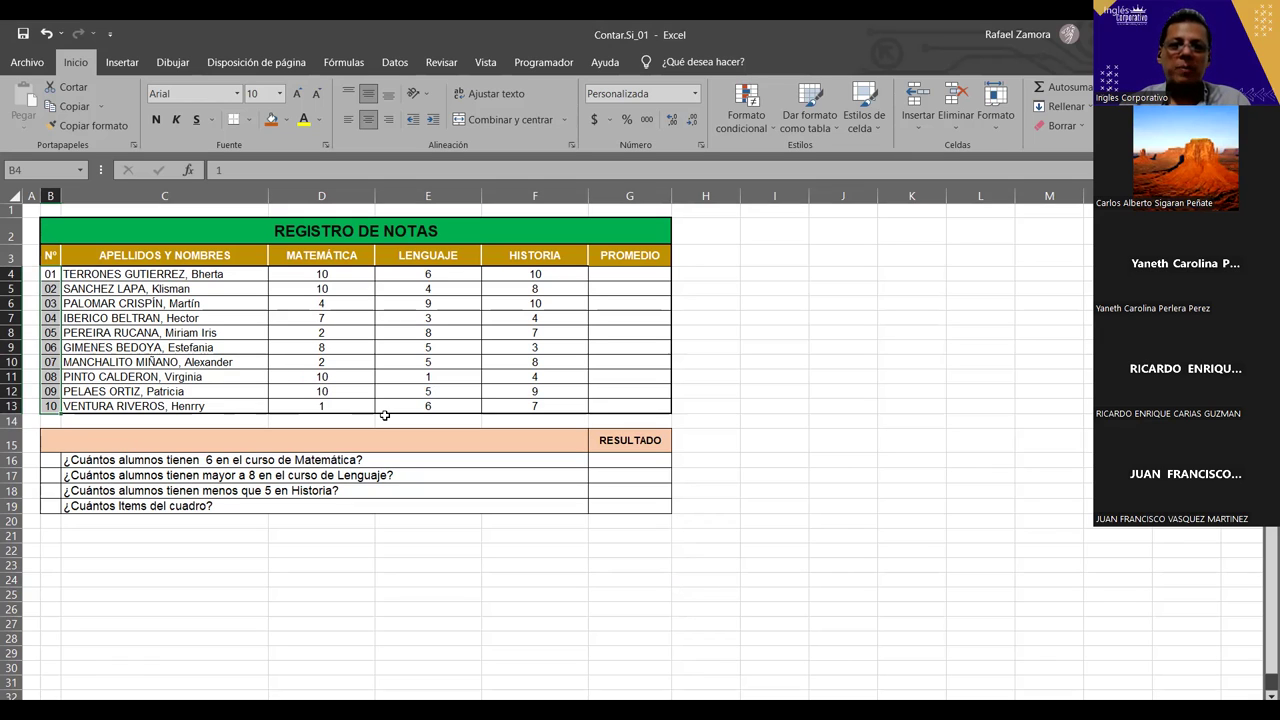
click(655, 564)
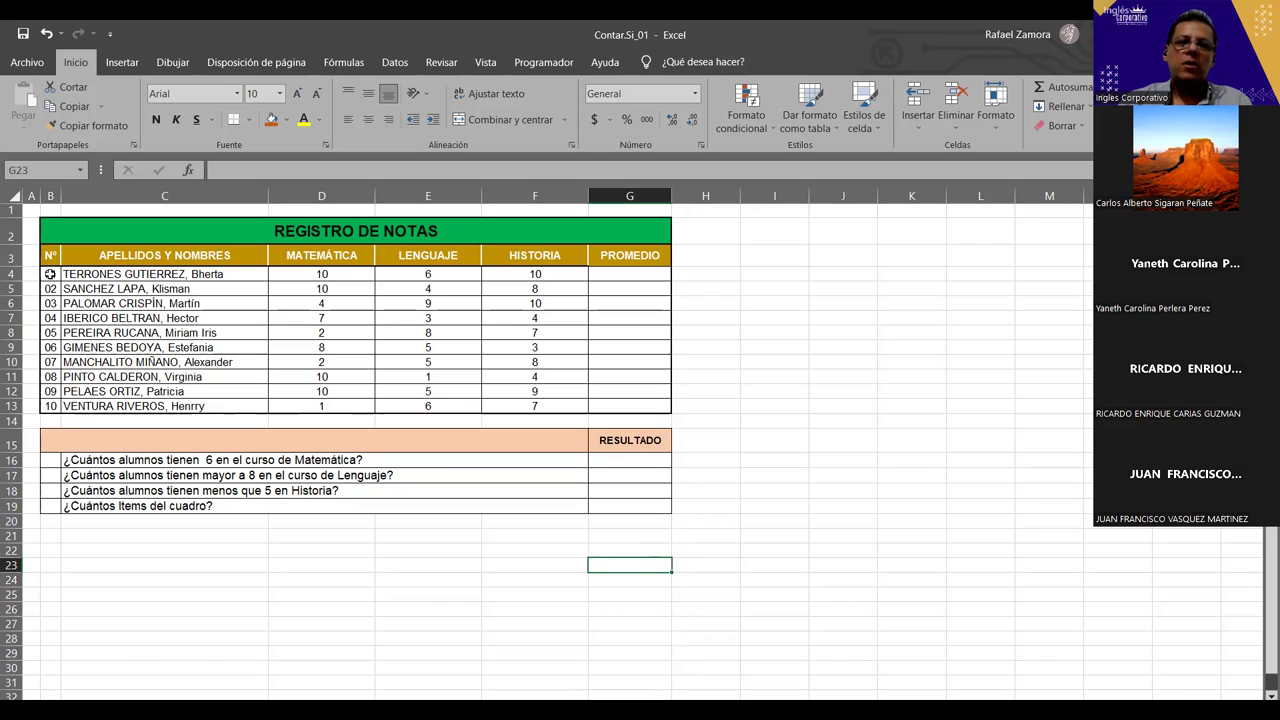
drag(47, 262, 50, 420)
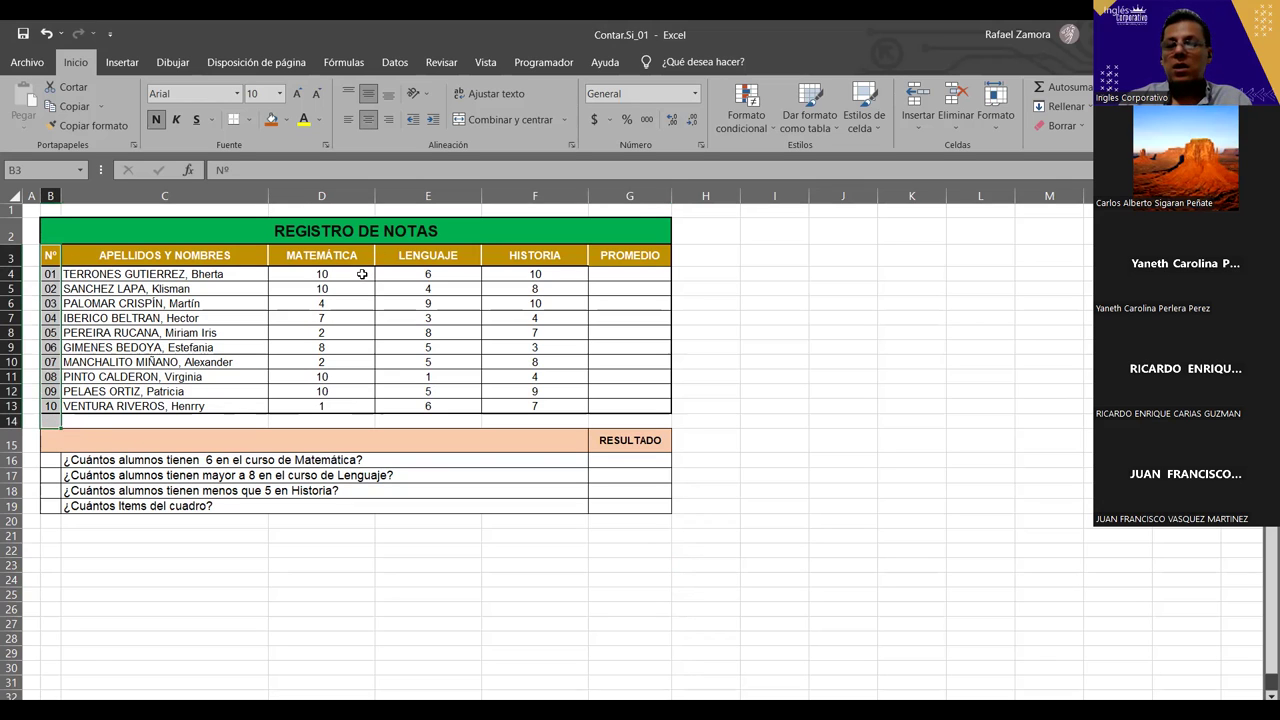
drag(362, 274, 340, 393)
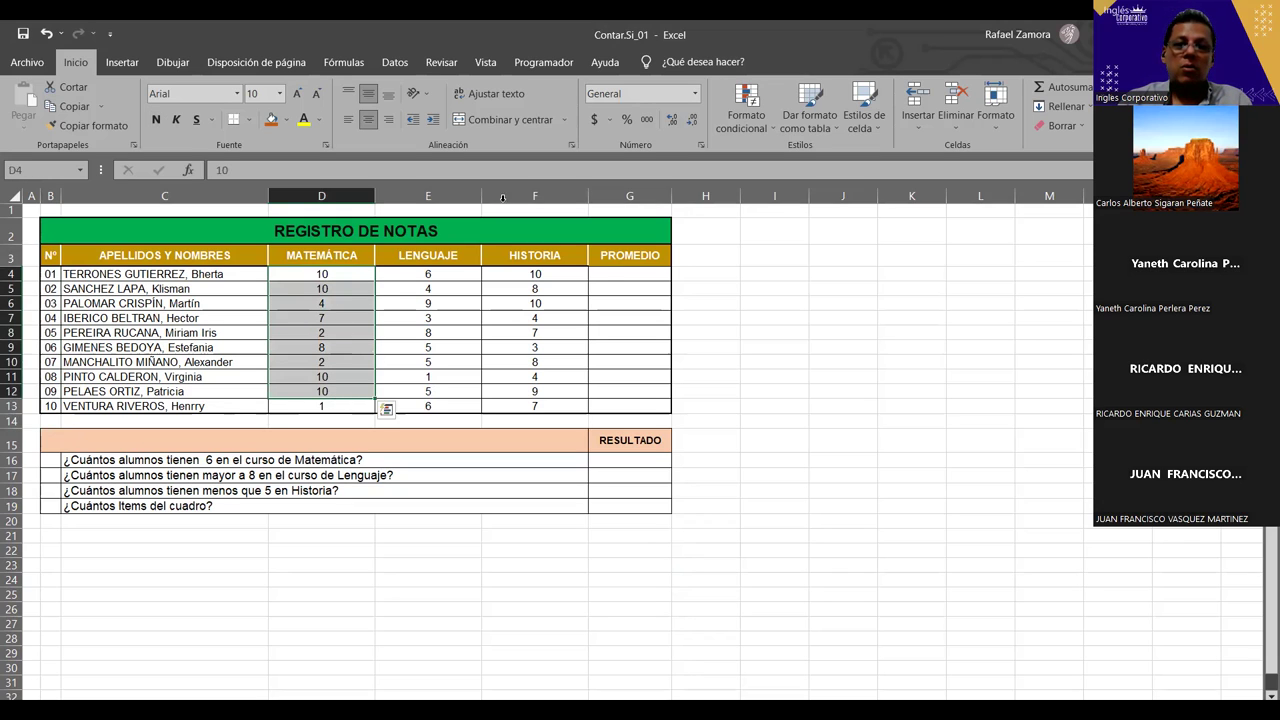
drag(610, 278, 614, 400)
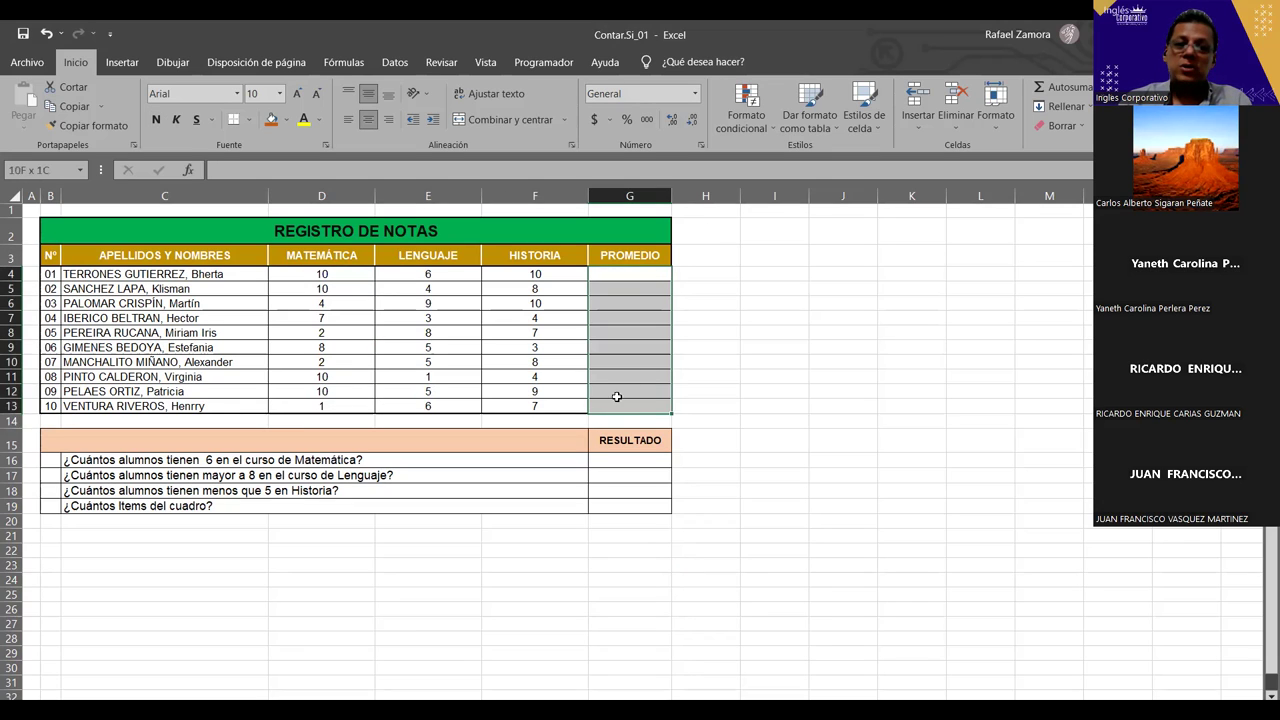
drag(636, 270, 653, 407)
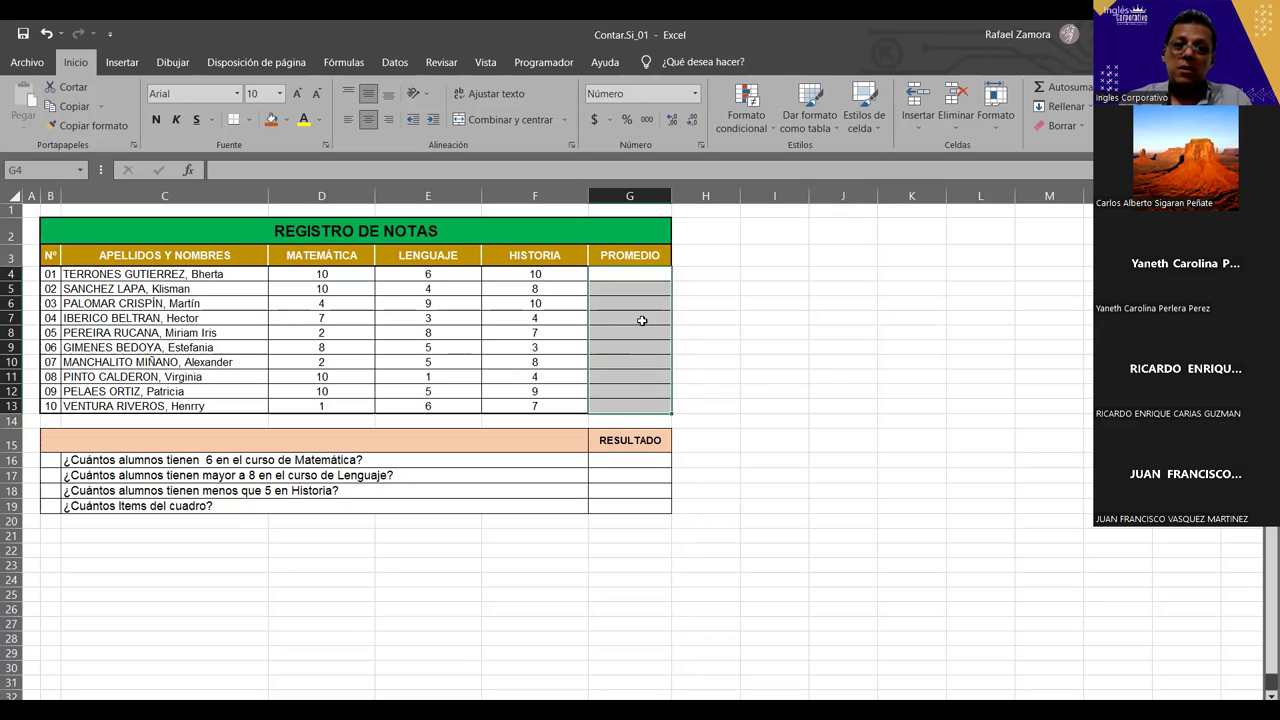
click(642, 320)
click(230, 333)
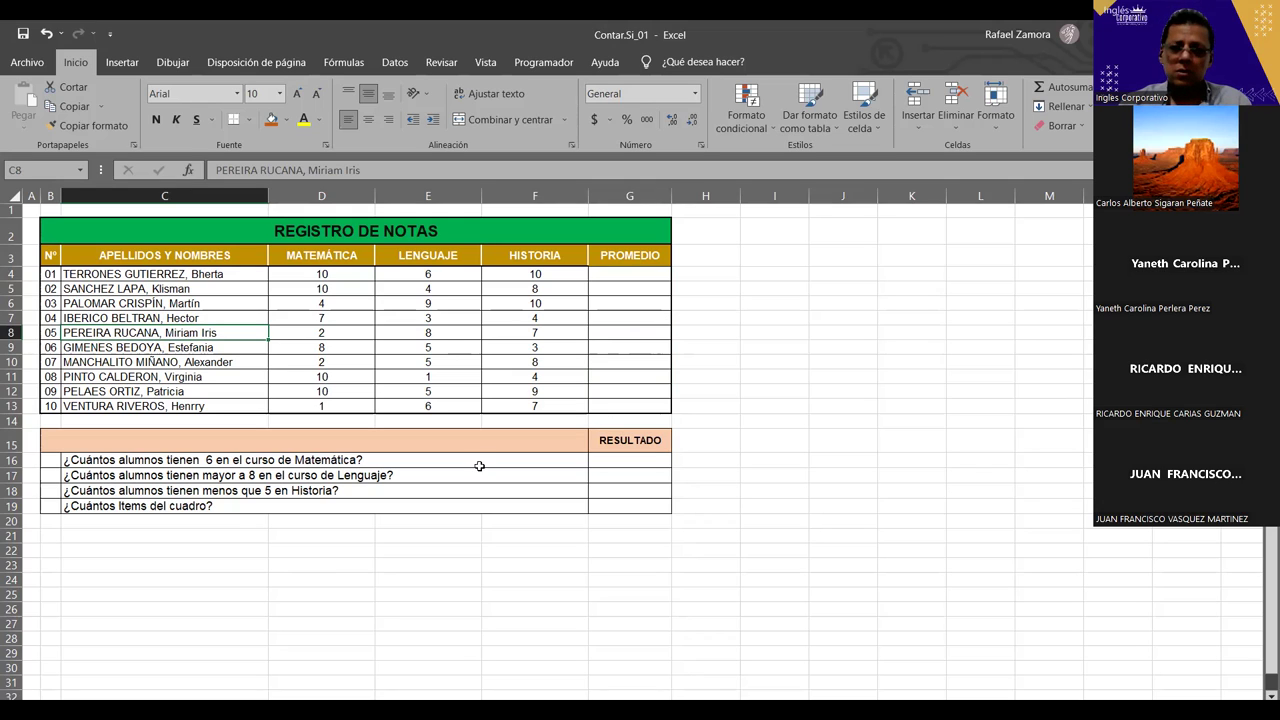
Step: Enter =CONTARA(C4:C13) in G19 so it counts the 10 students
click(645, 505)
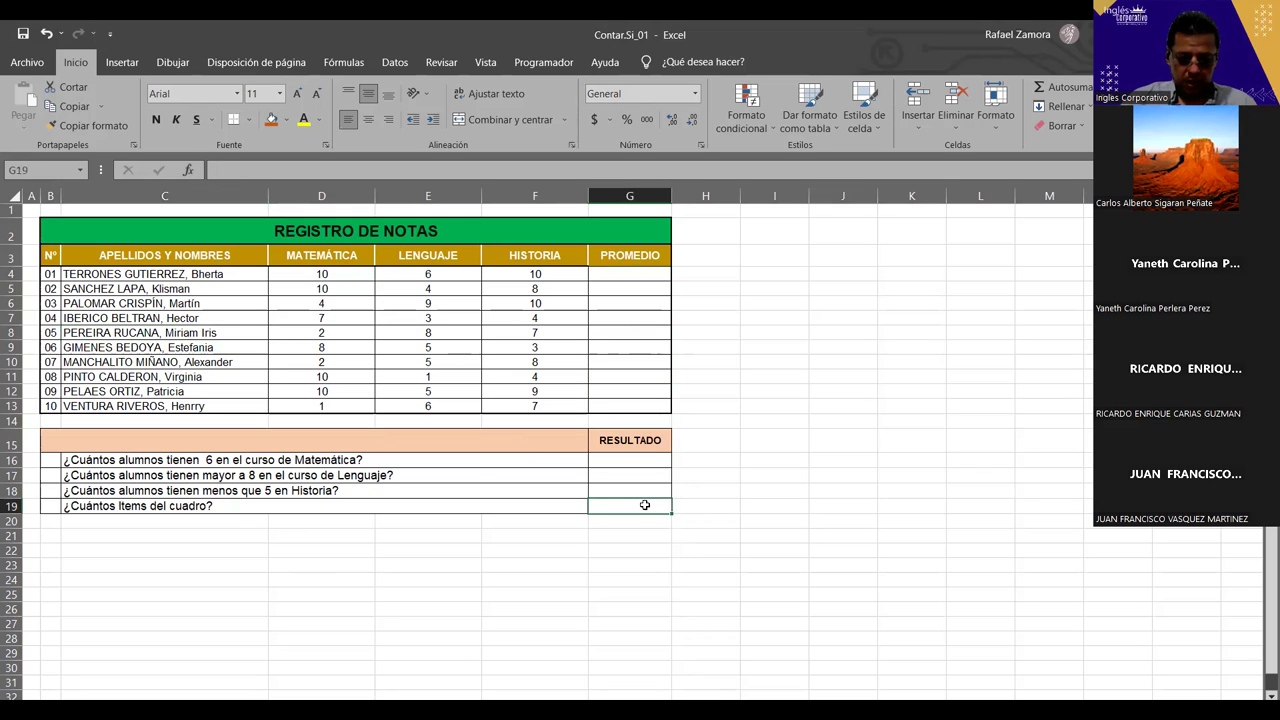
text(=contar)
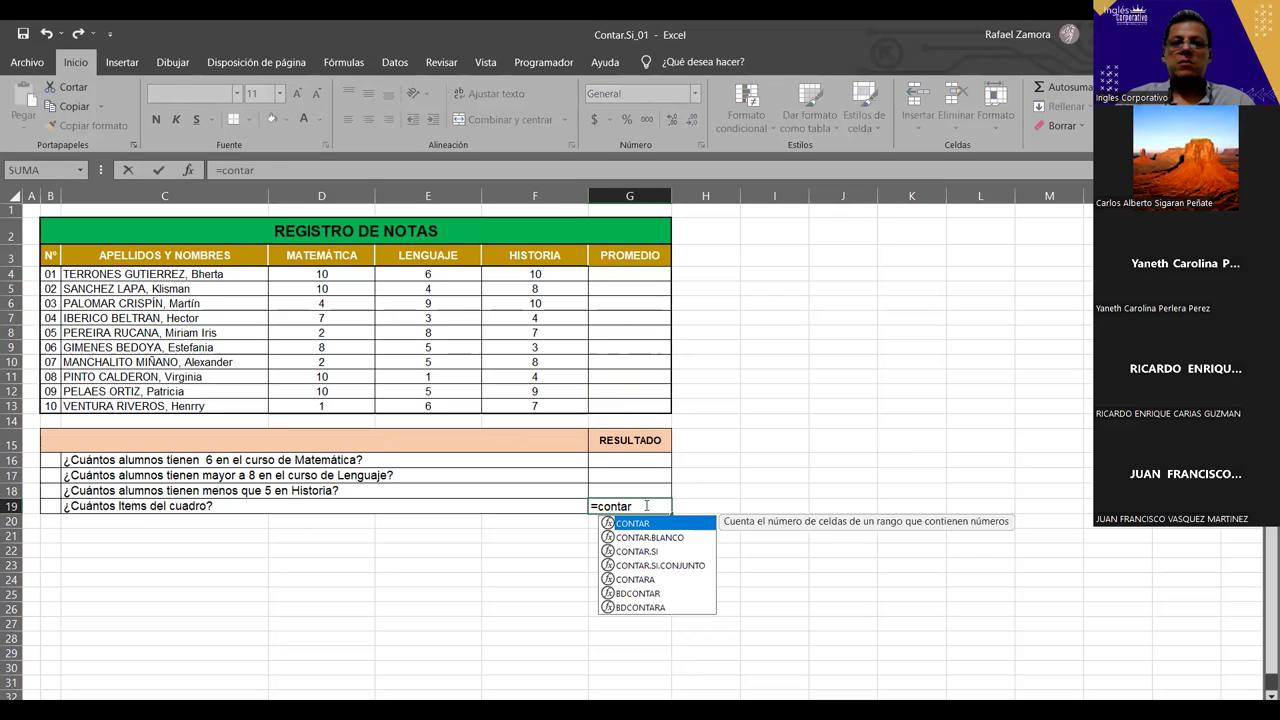
text(a)
key(Tab)
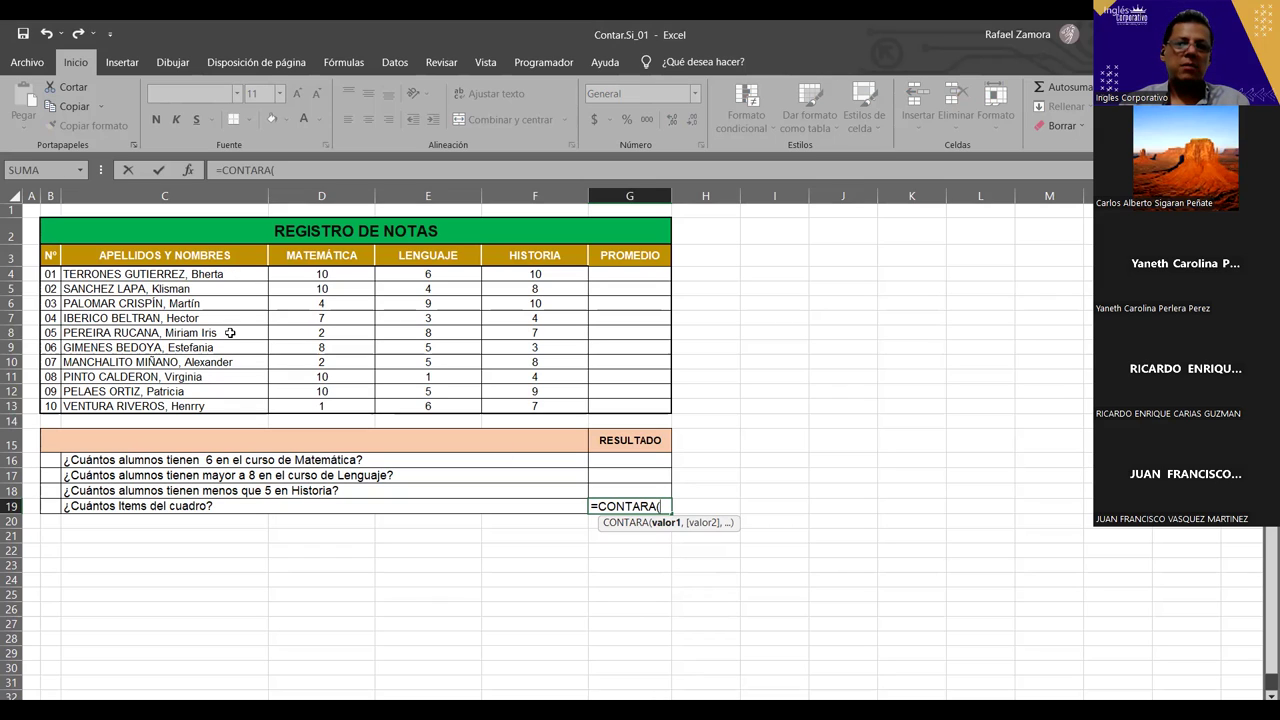
drag(160, 274, 226, 406)
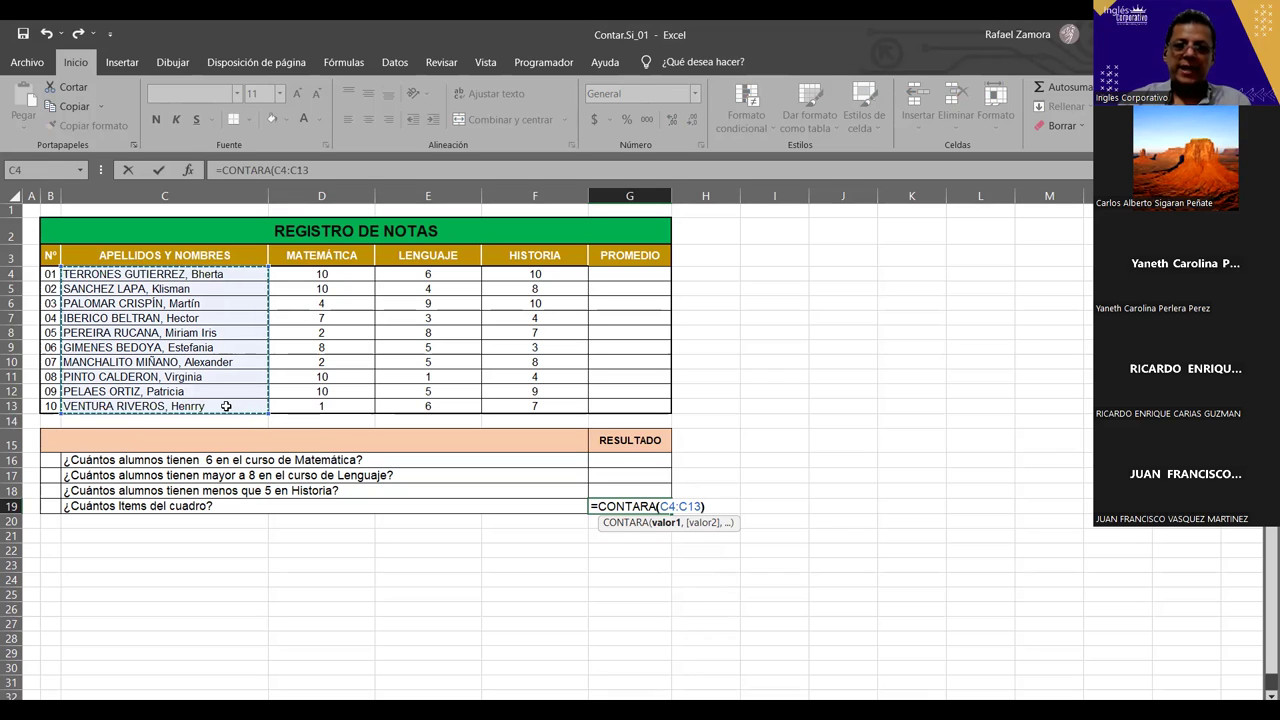
text())
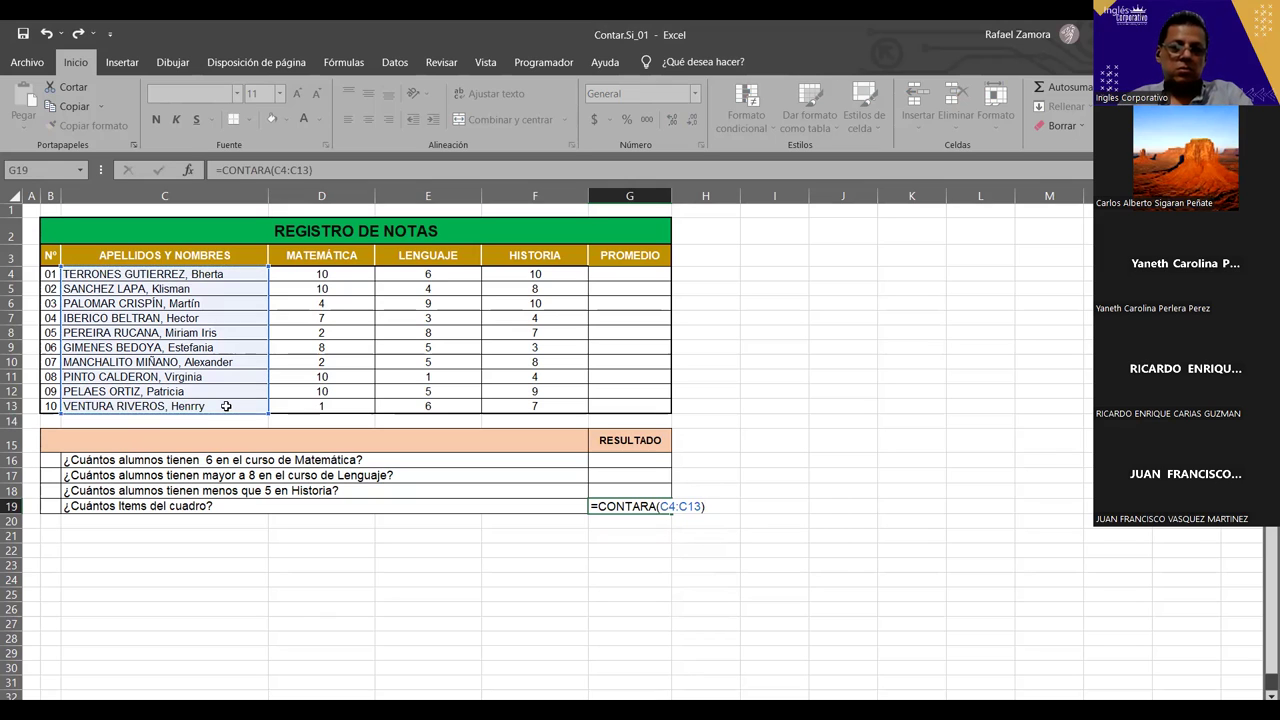
key(Return)
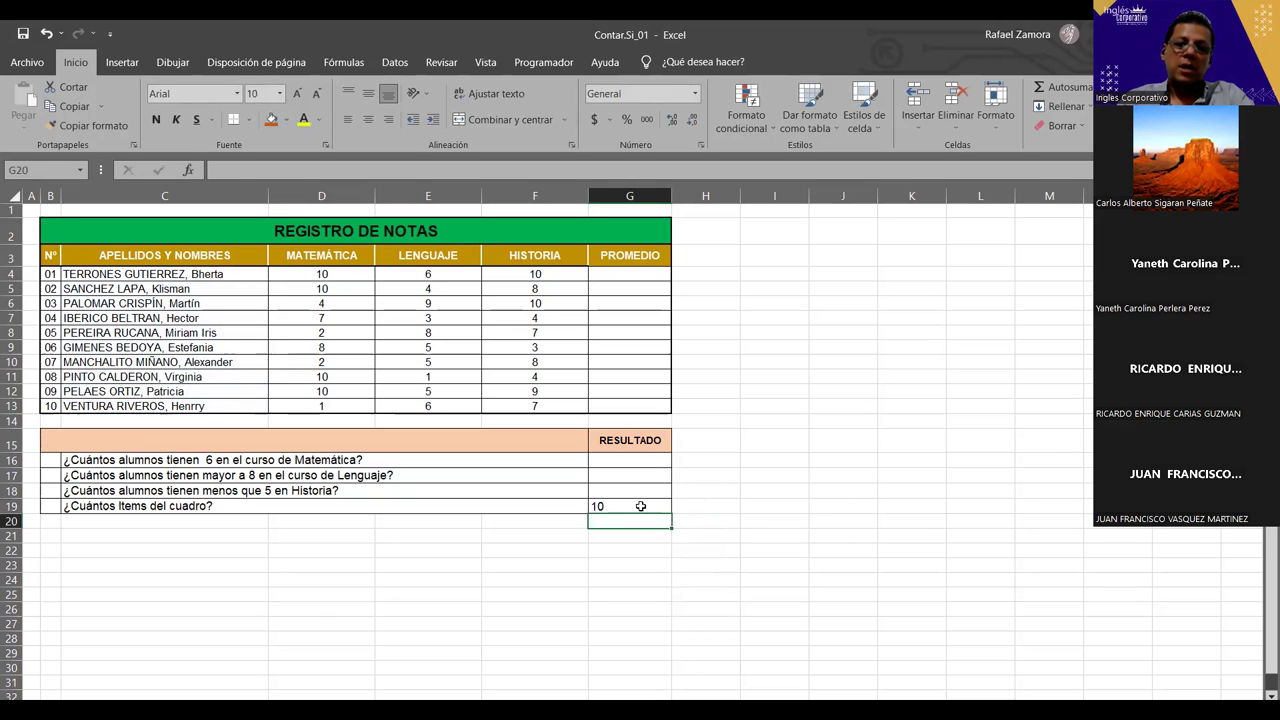
Step: Center the count in G19, then delete C13's name to show 9 and undo it
click(640, 506)
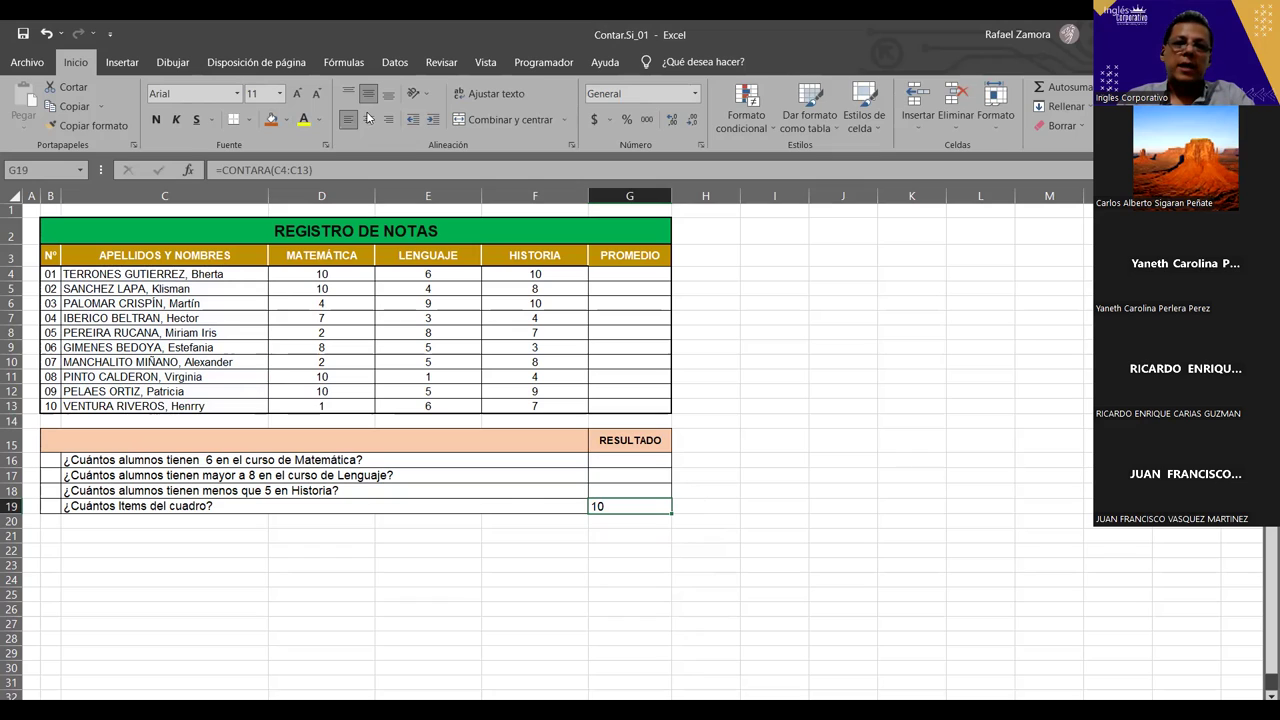
click(368, 119)
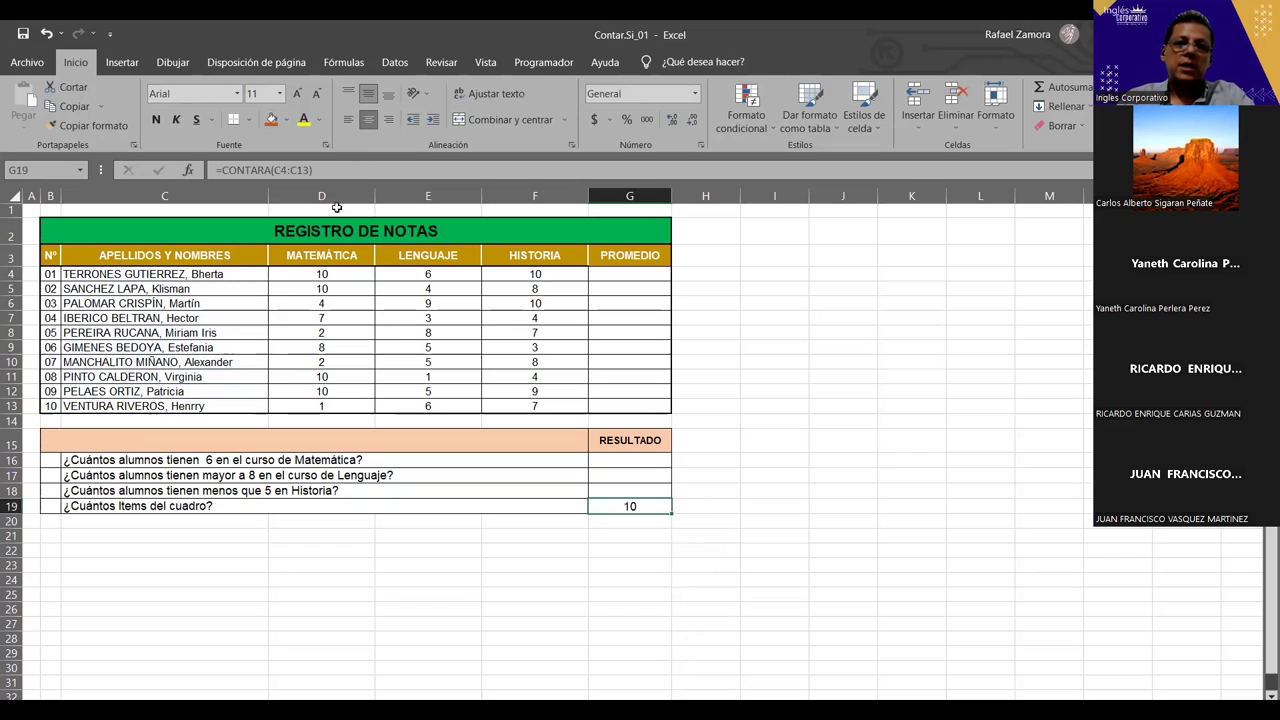
click(214, 410)
key(Delete)
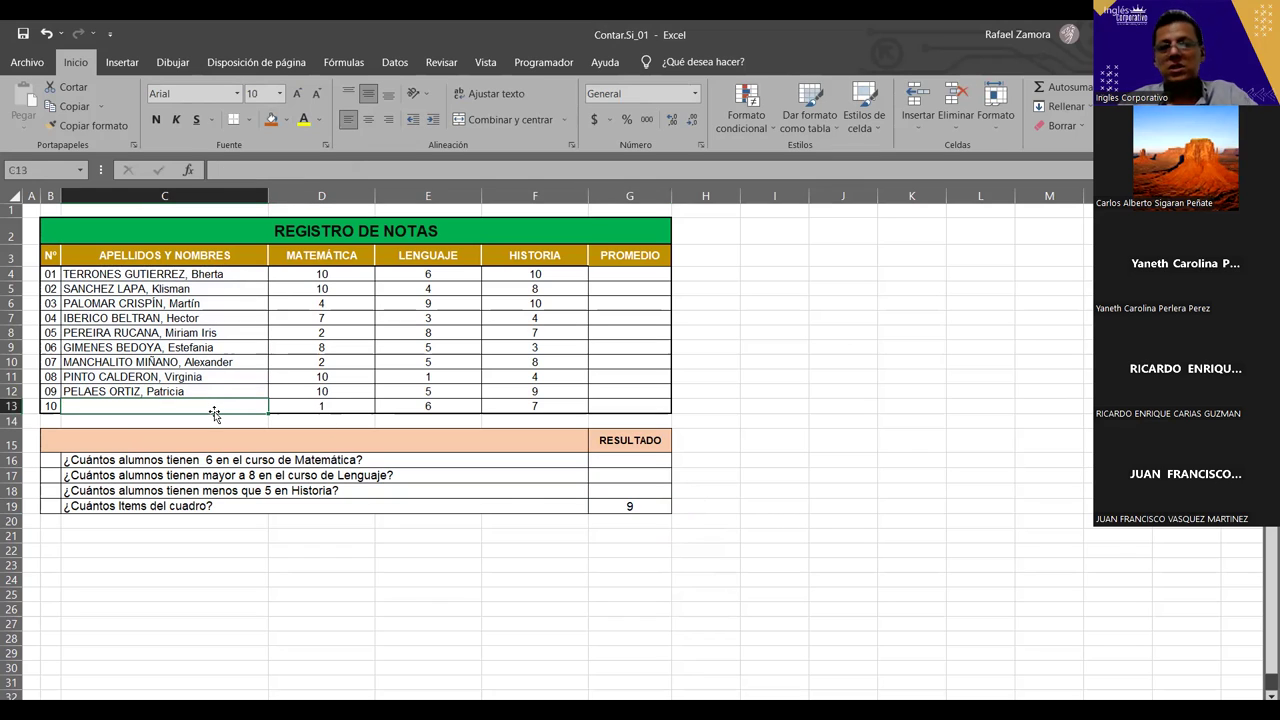
key(ctrl+z)
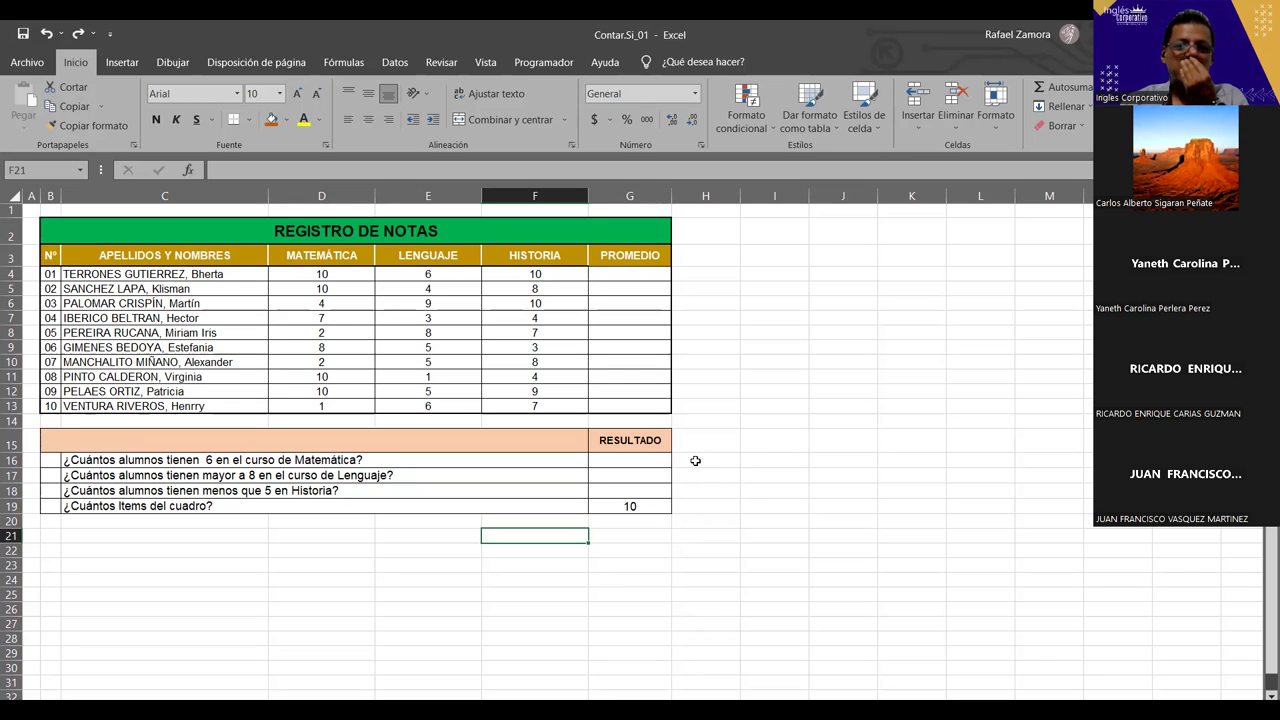
click(577, 277)
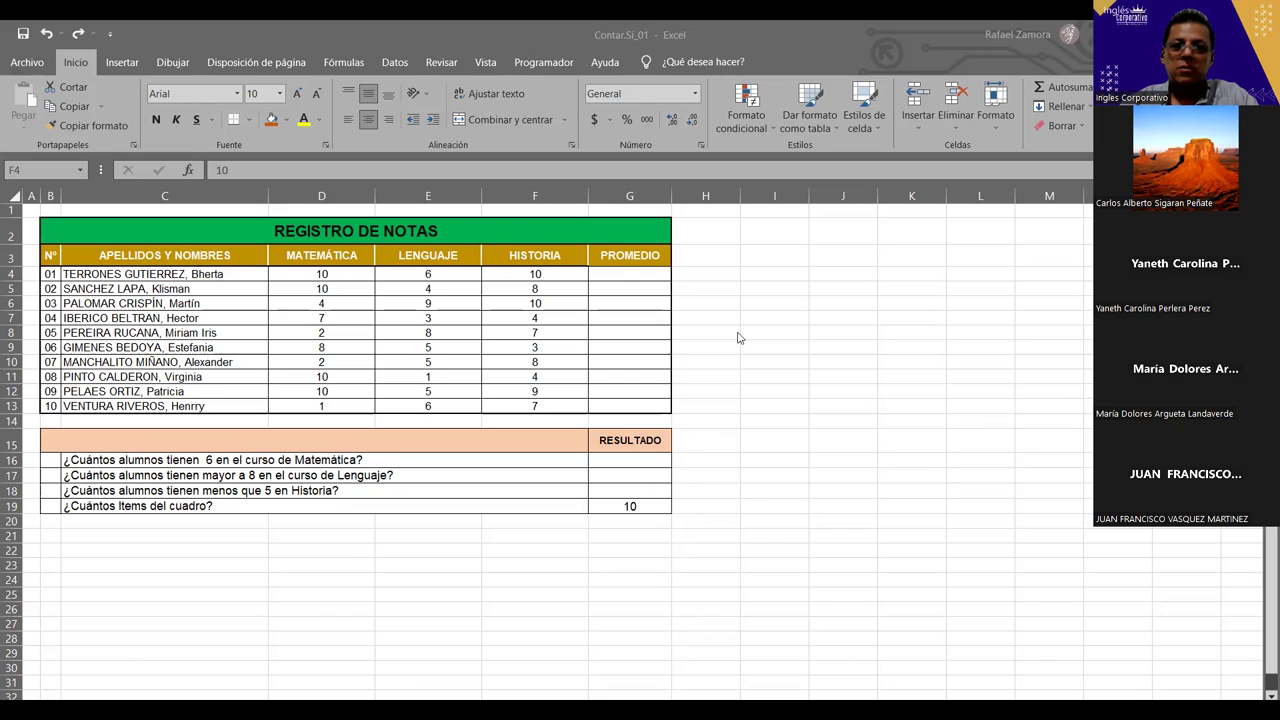
Step: Put =CONTAR.BLANCO(F4:F13) in I7 to count blank Historia grades, then select F4
click(779, 323)
text(=)
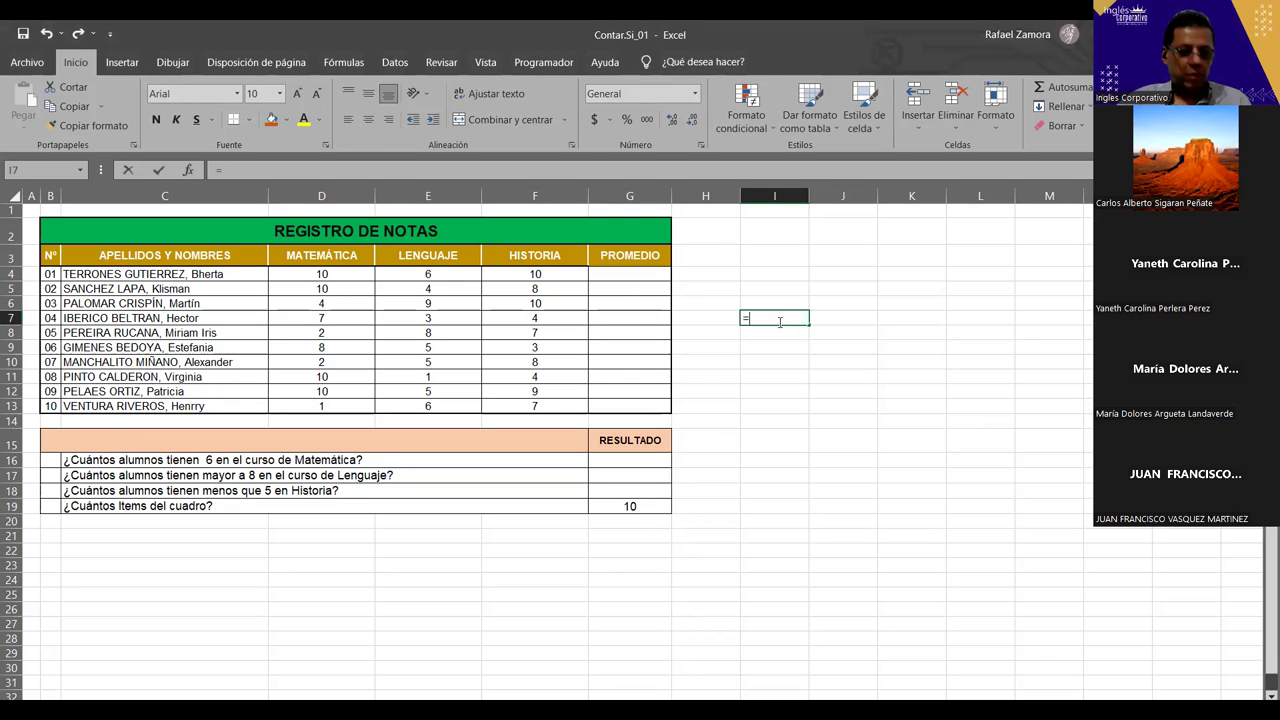
text(contar)
key(Down)
key(Tab)
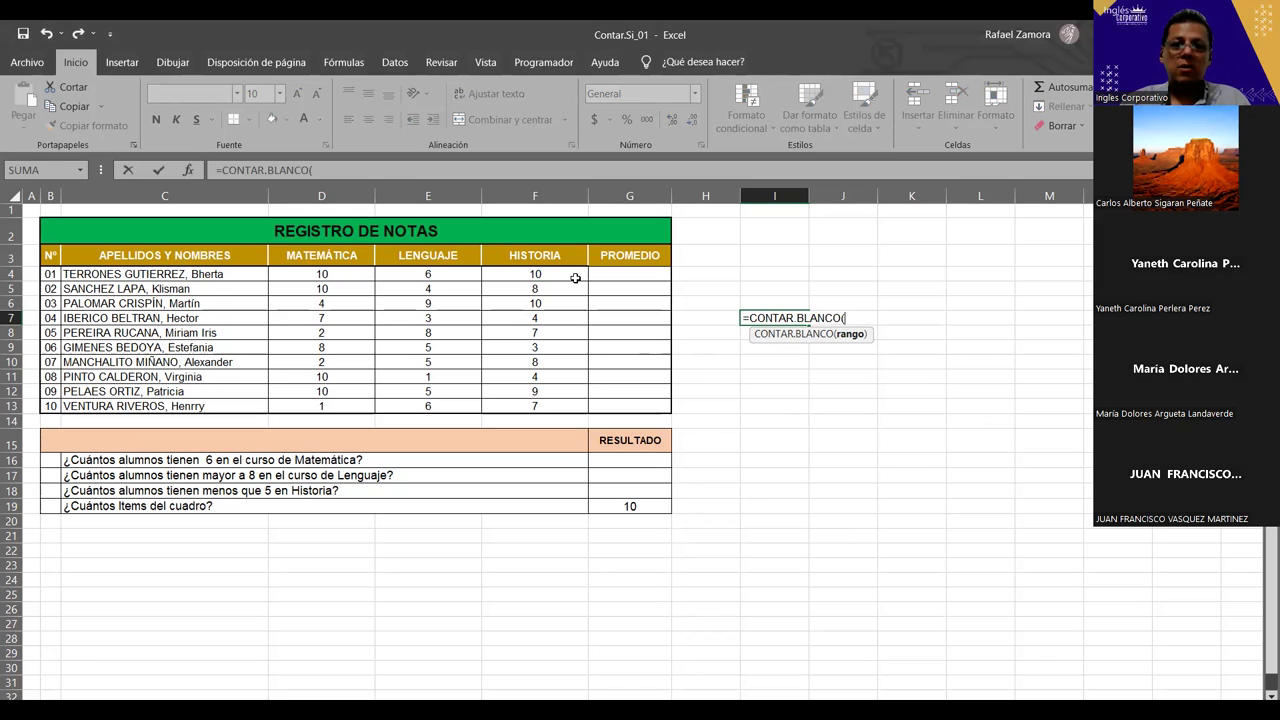
drag(575, 278, 568, 412)
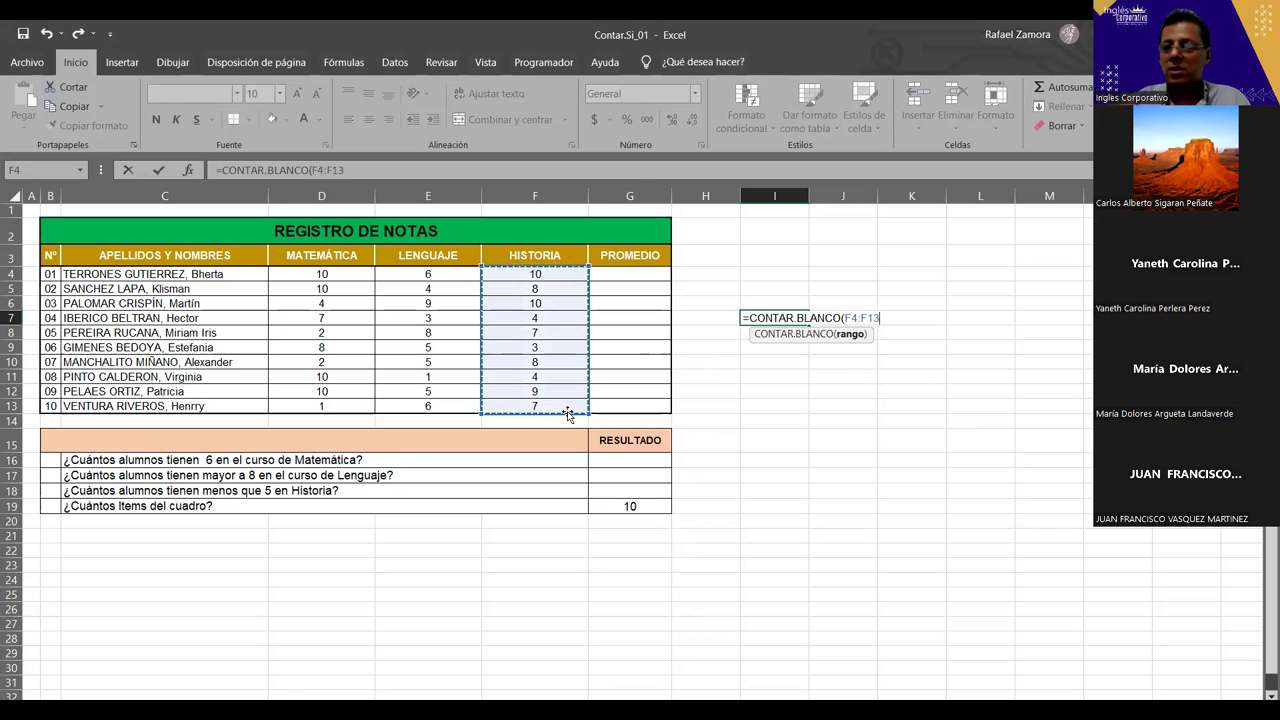
text())
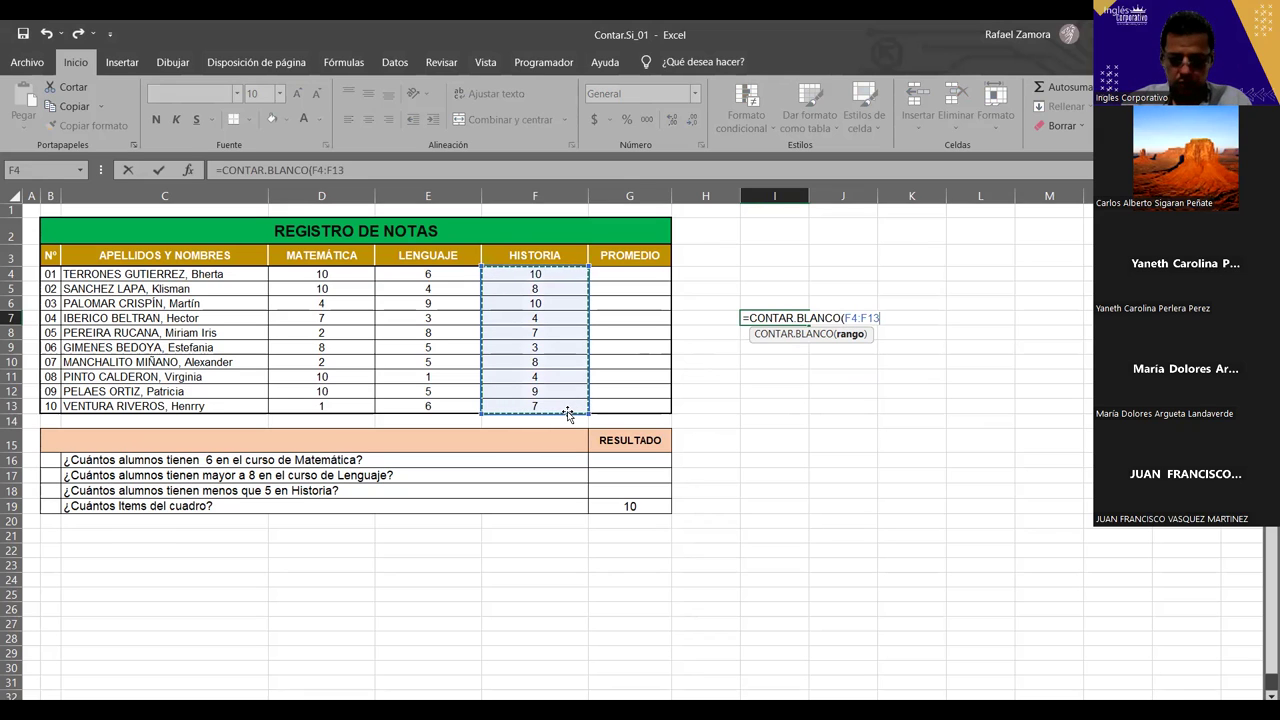
key(ctrl+Return)
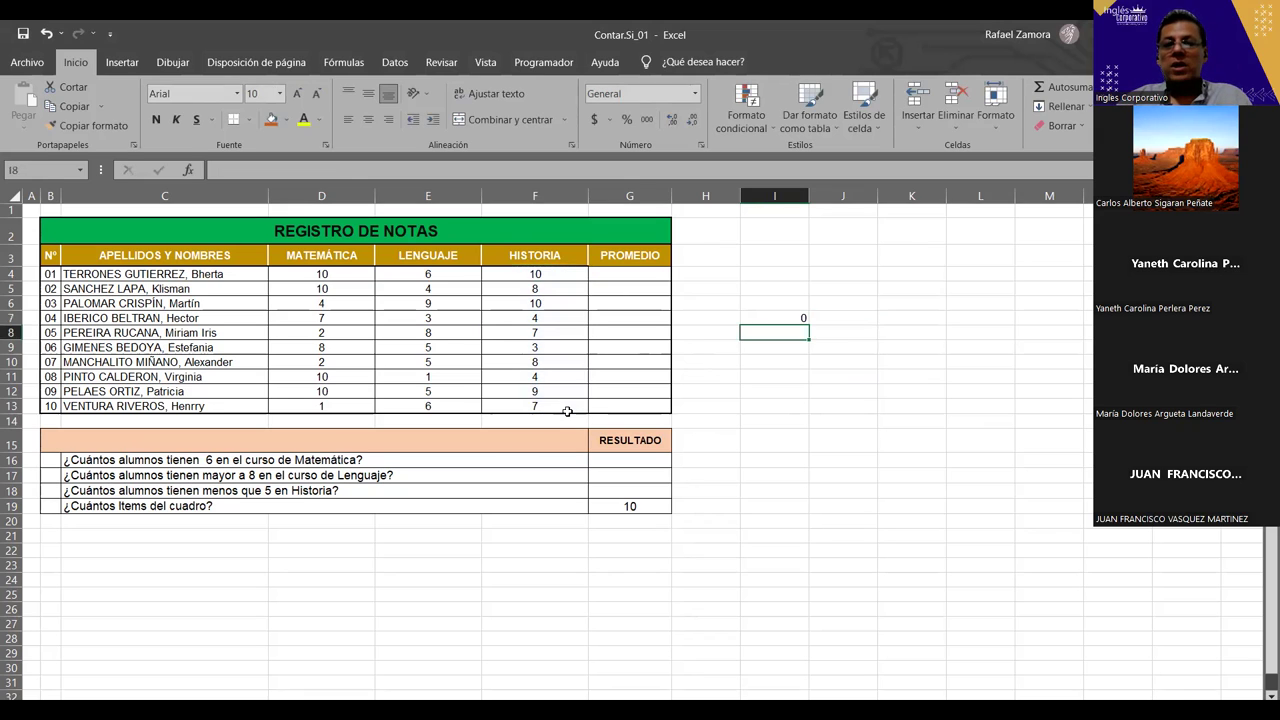
click(575, 279)
Step: Clear the Historia grades in F4 and F7, and re-enter 3 in F9
key(Delete)
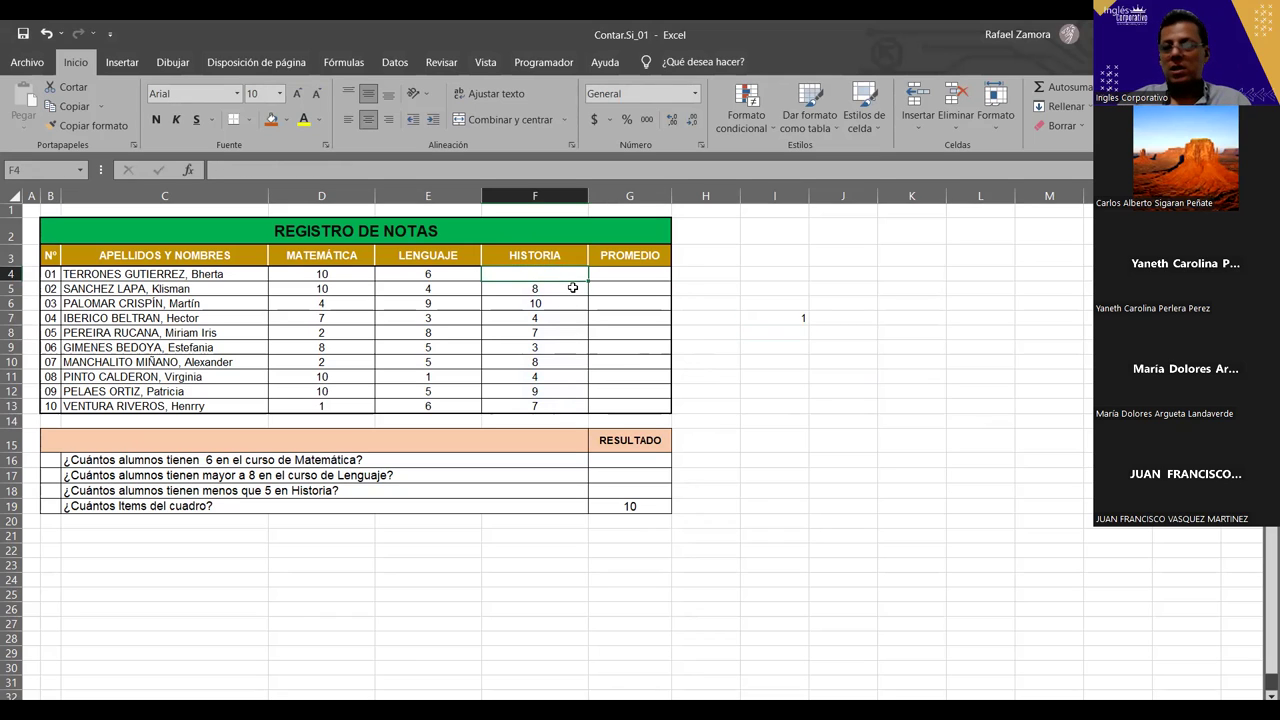
key(Down)
key(Down)
key(Down)
key(Delete)
key(Down)
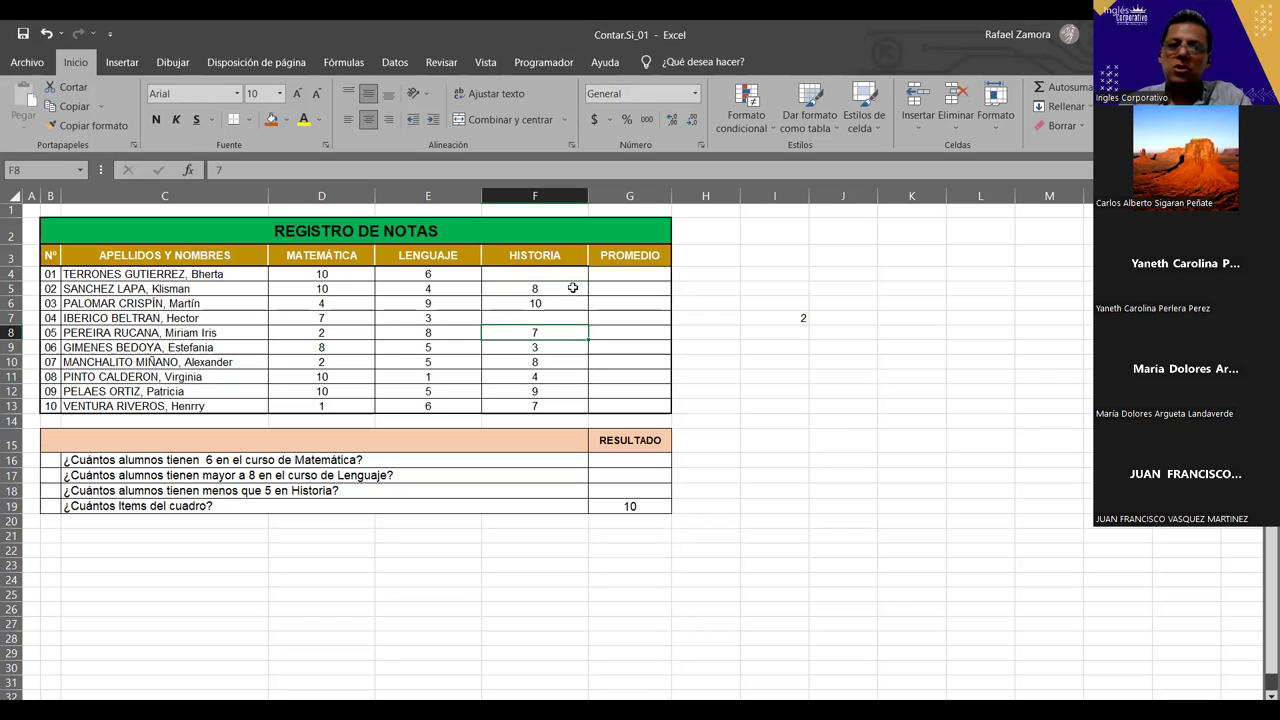
key(Up)
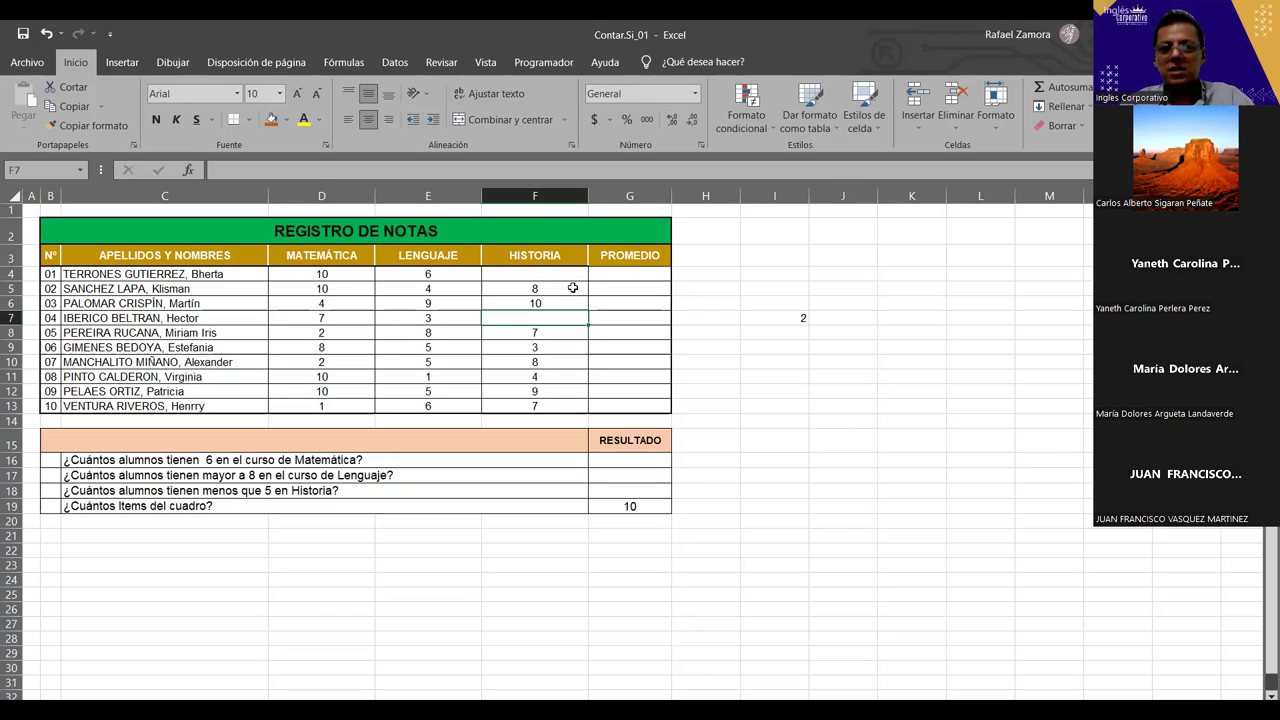
key(Down)
key(Down)
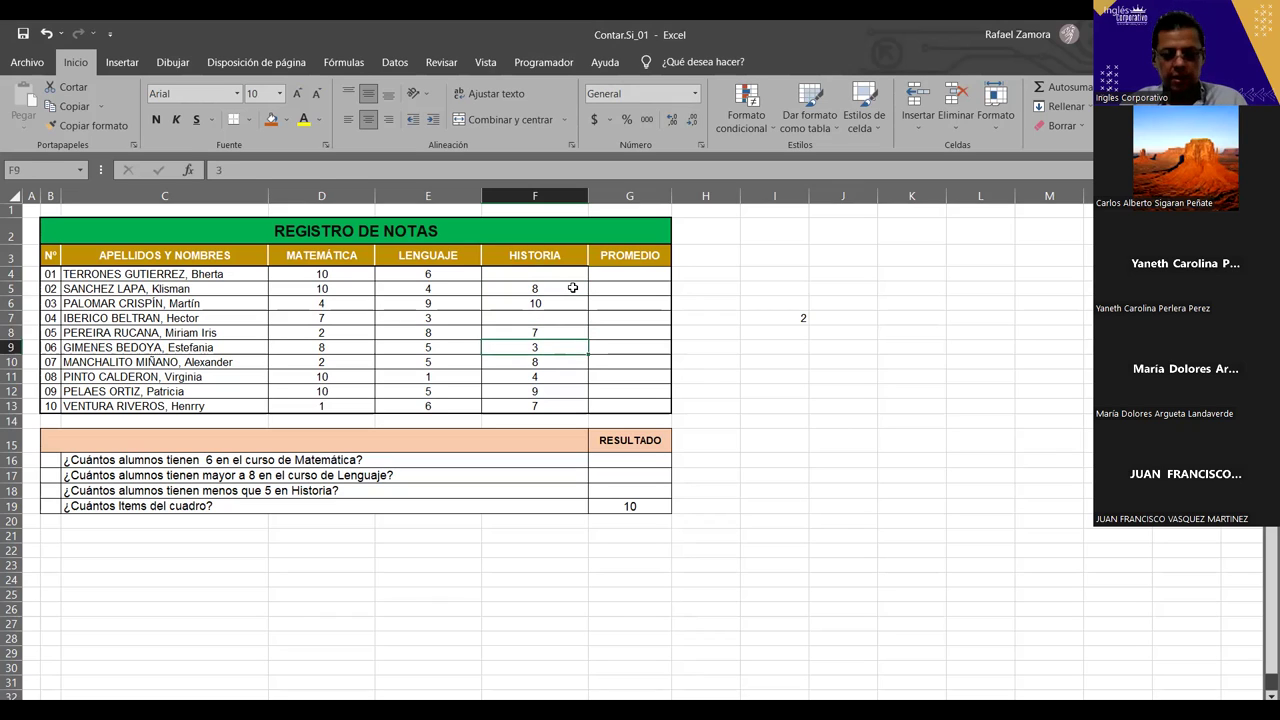
key(BackSpace)
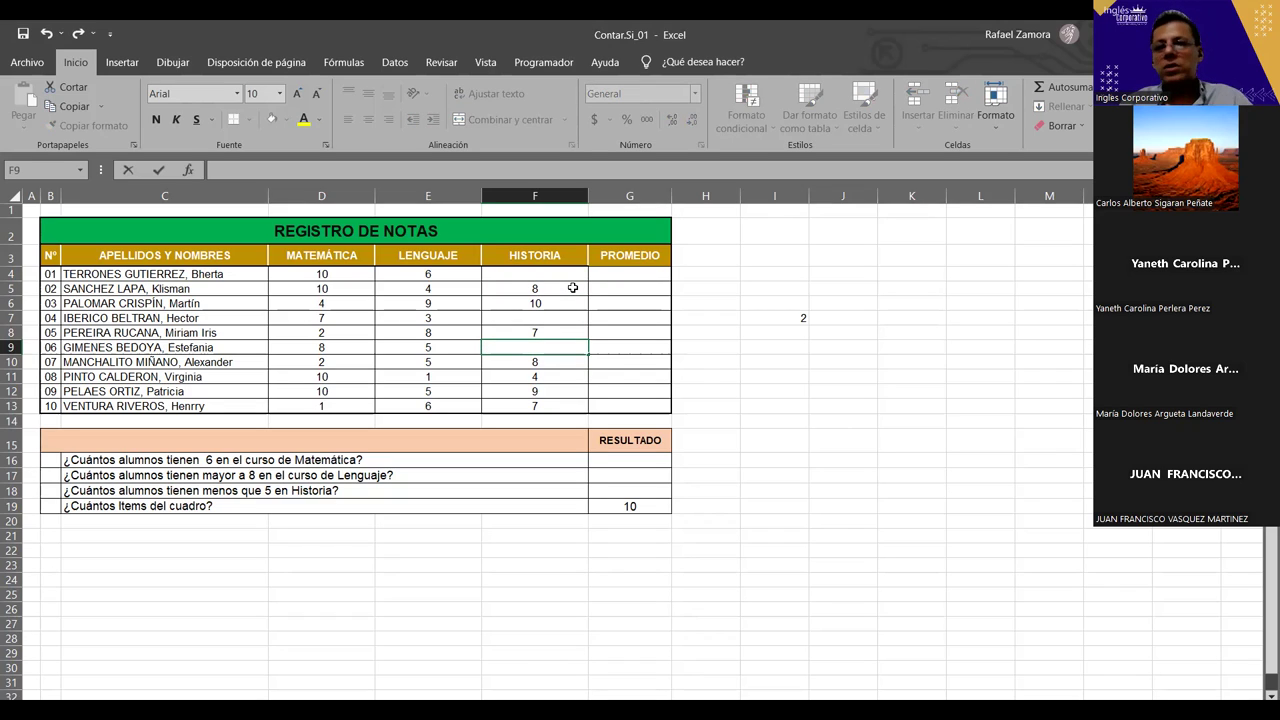
text(3)
key(ctrl+Return)
Step: Undo the accidental clearing of D6:E13 and re-enter 4 in D6
drag(278, 302, 448, 400)
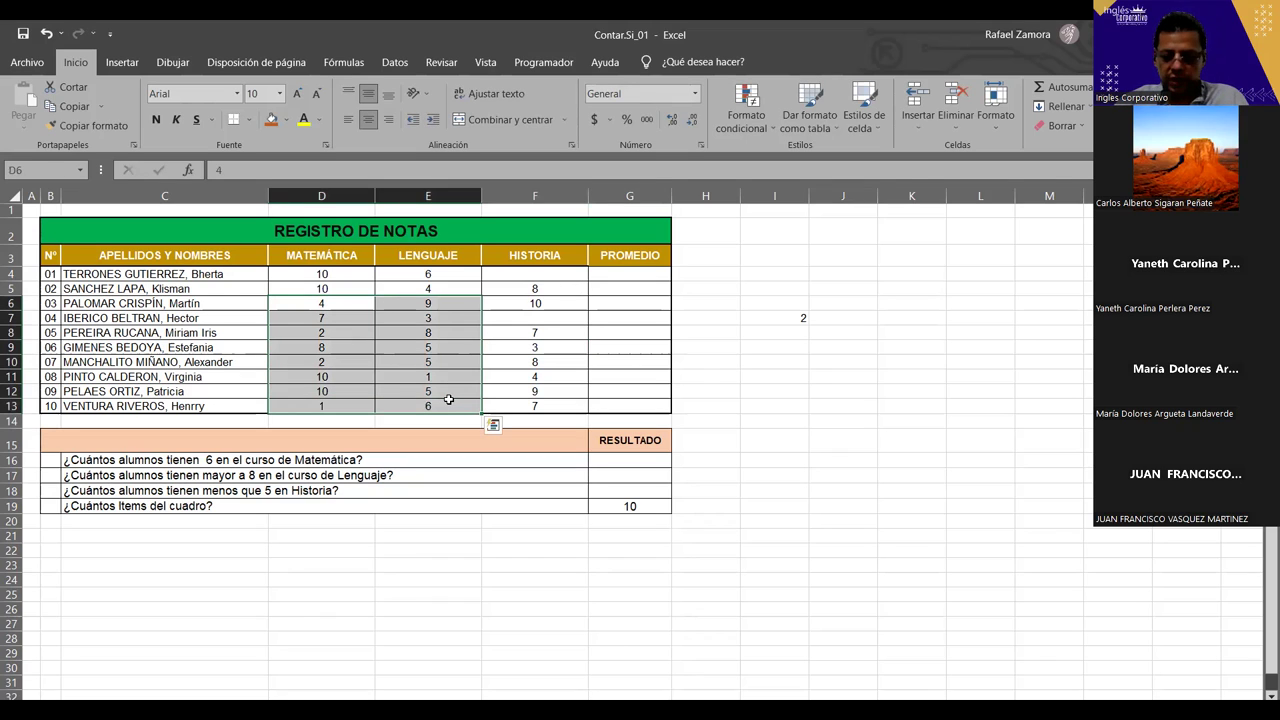
key(Delete)
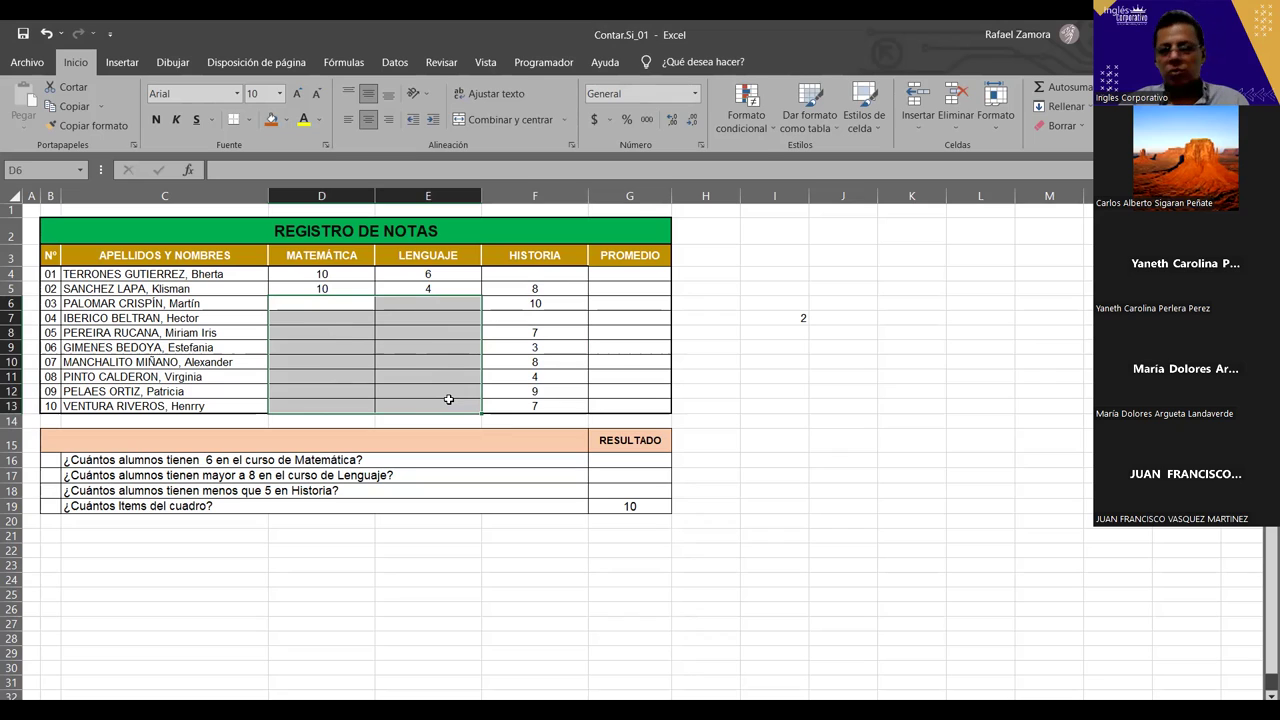
key(ctrl+z)
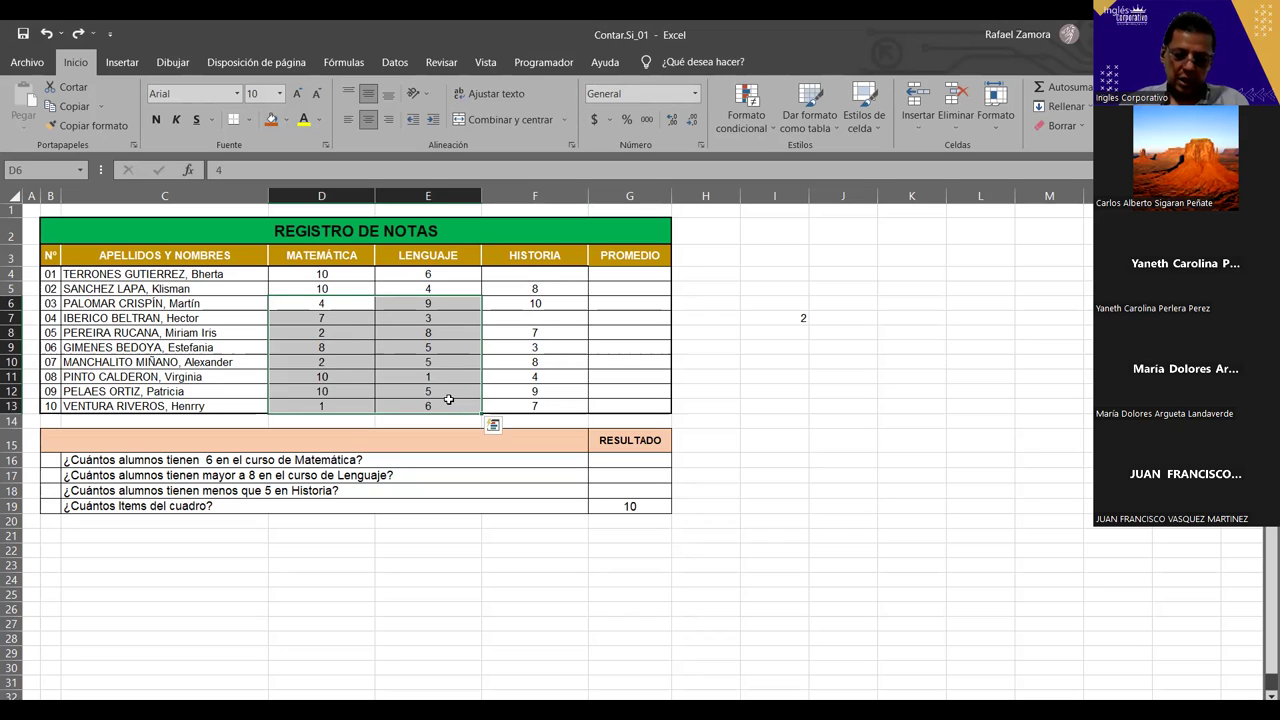
key(F2)
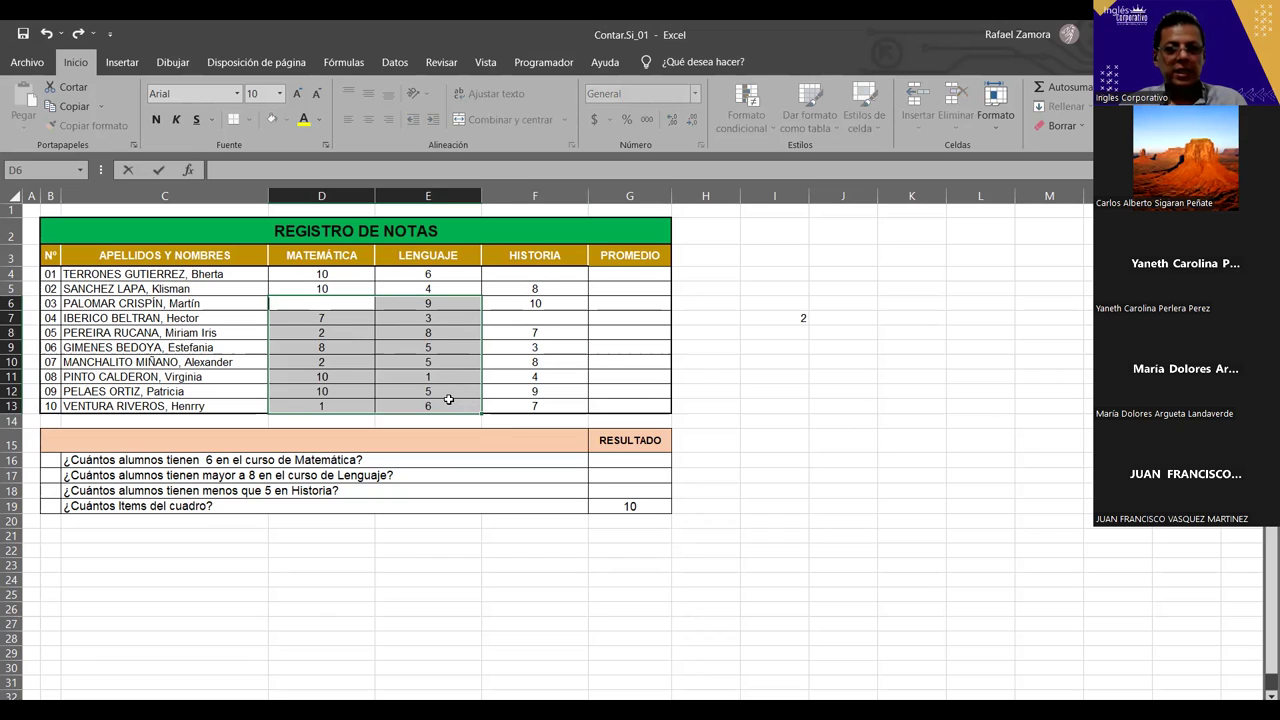
text(4)
key(Return)
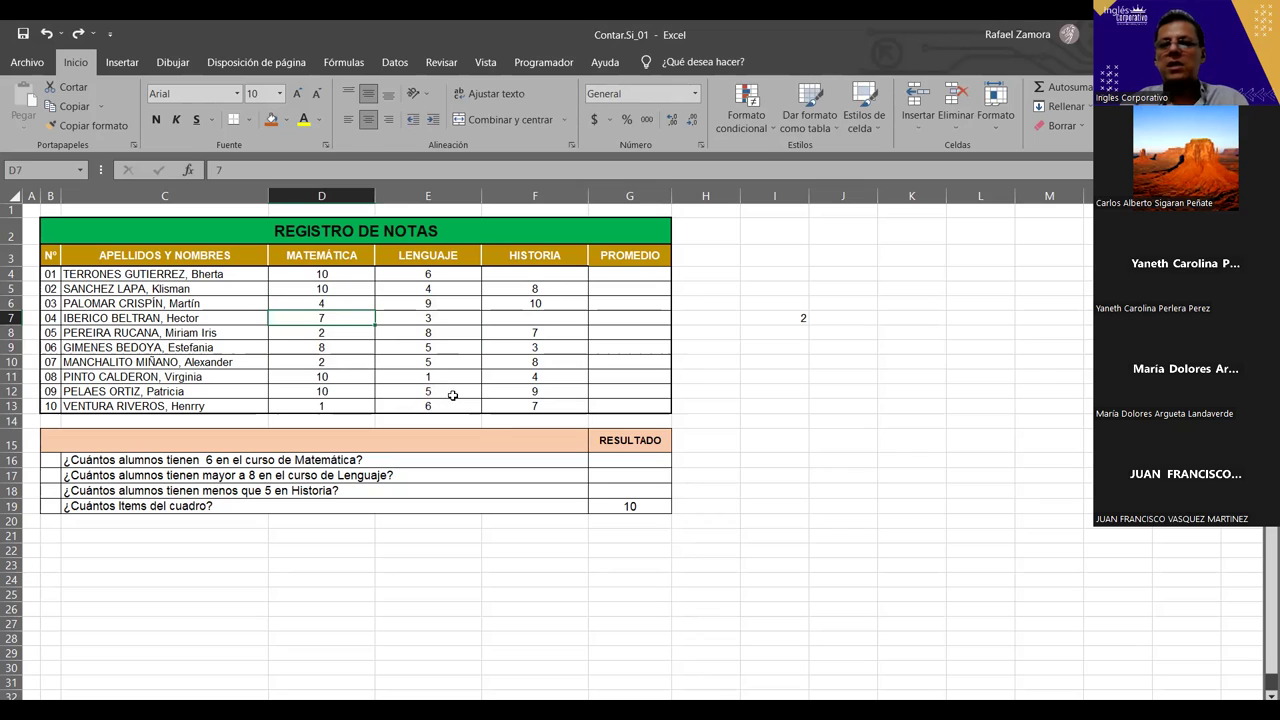
Step: Clear the Historia grade 3 from F9, leaving it empty
click(565, 288)
click(560, 331)
click(565, 300)
click(579, 347)
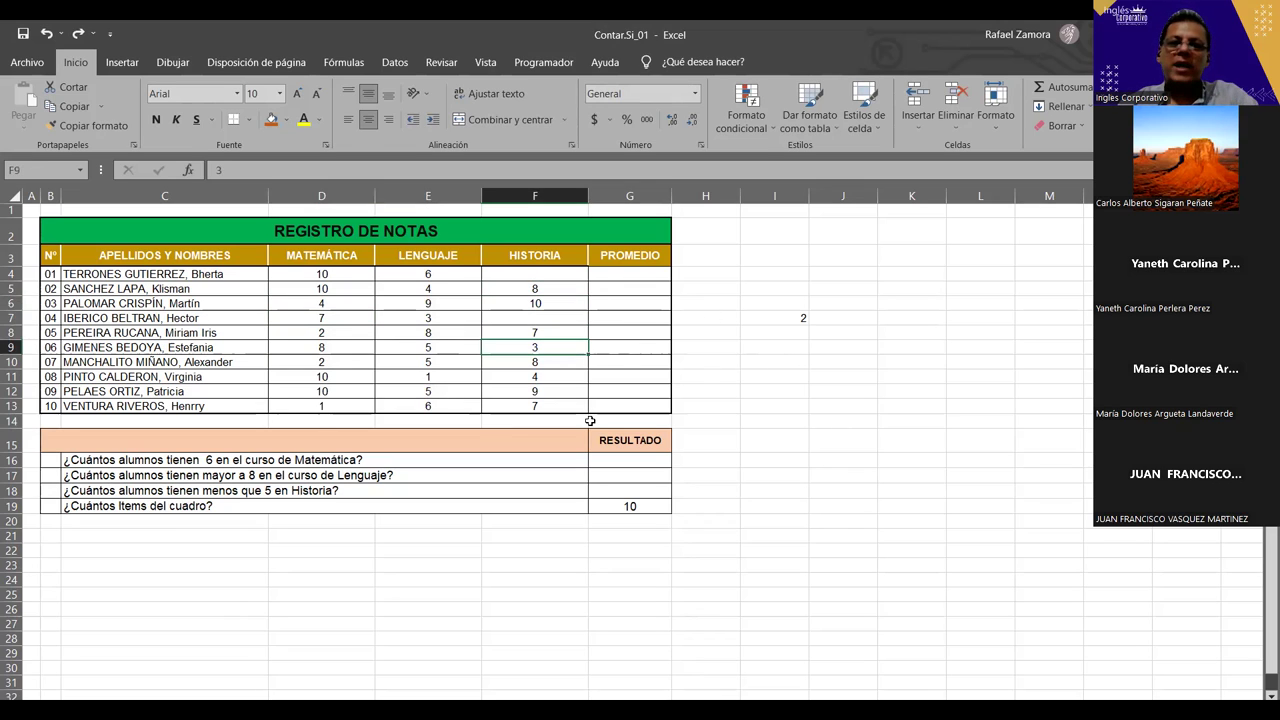
key(BackSpace)
key(Return)
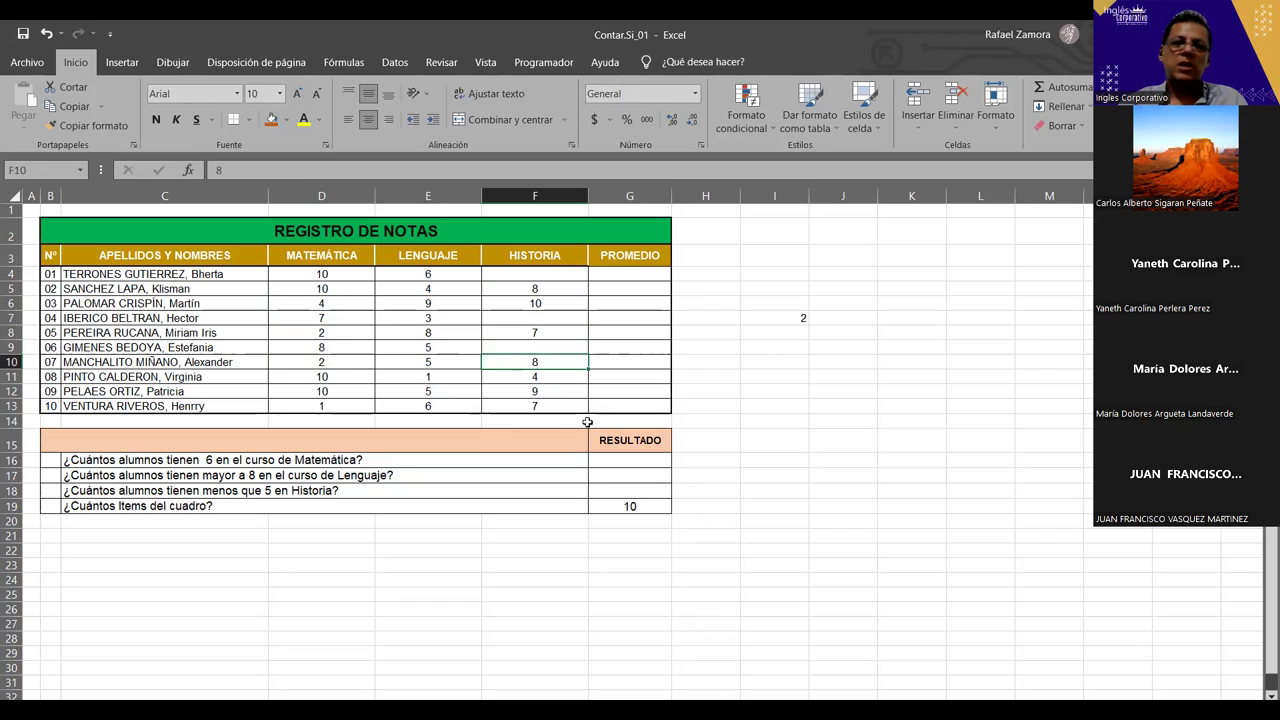
Step: Review the emptied Historia cells F4, F7 and F9
click(554, 272)
click(552, 324)
click(551, 356)
click(551, 345)
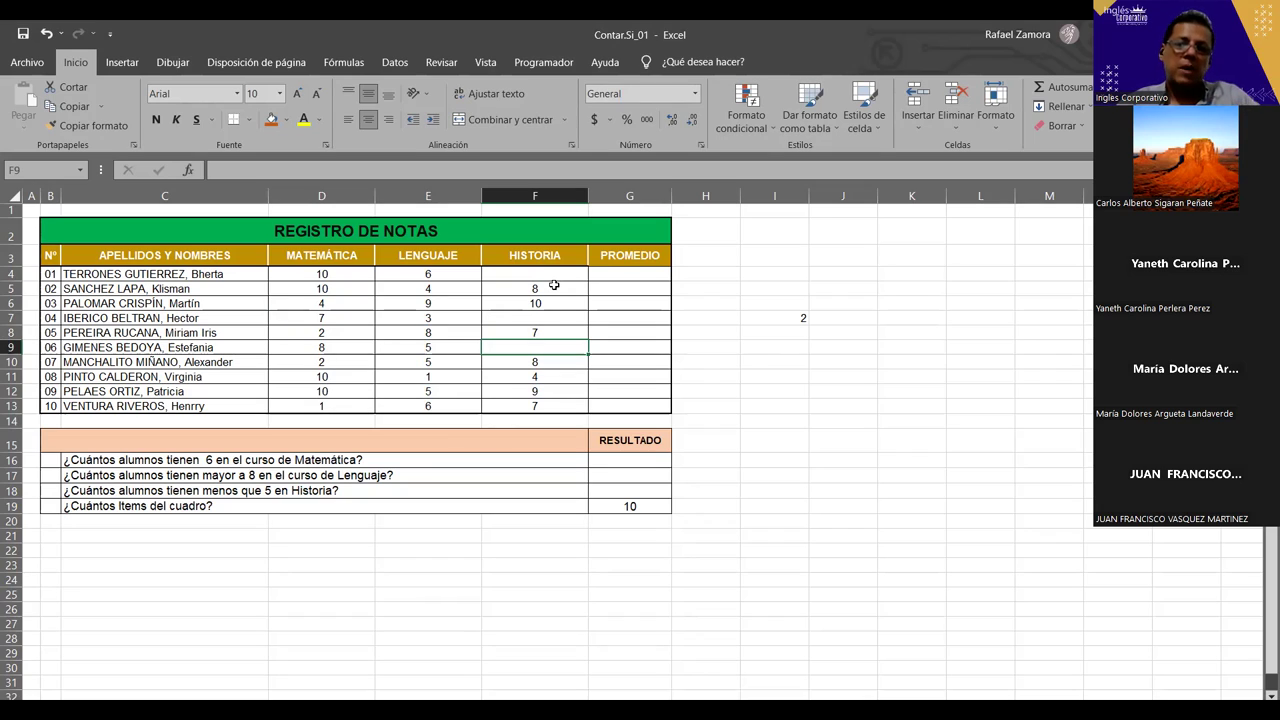
click(557, 279)
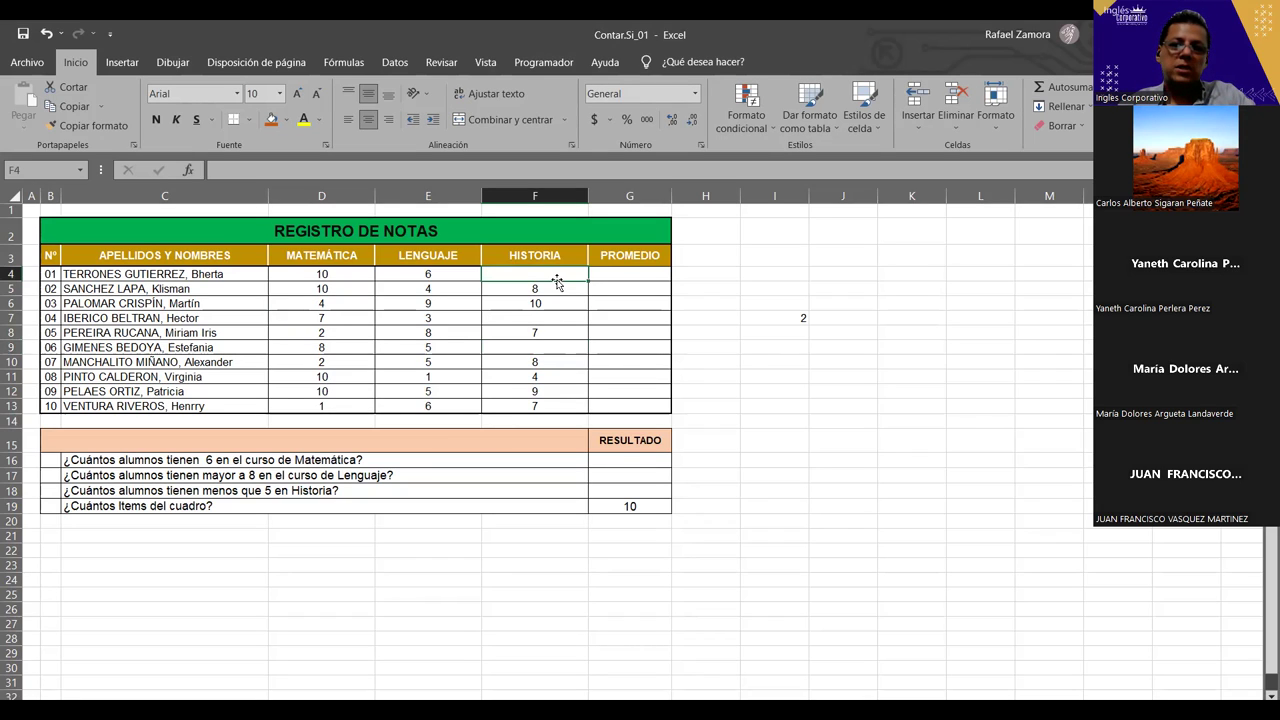
click(555, 317)
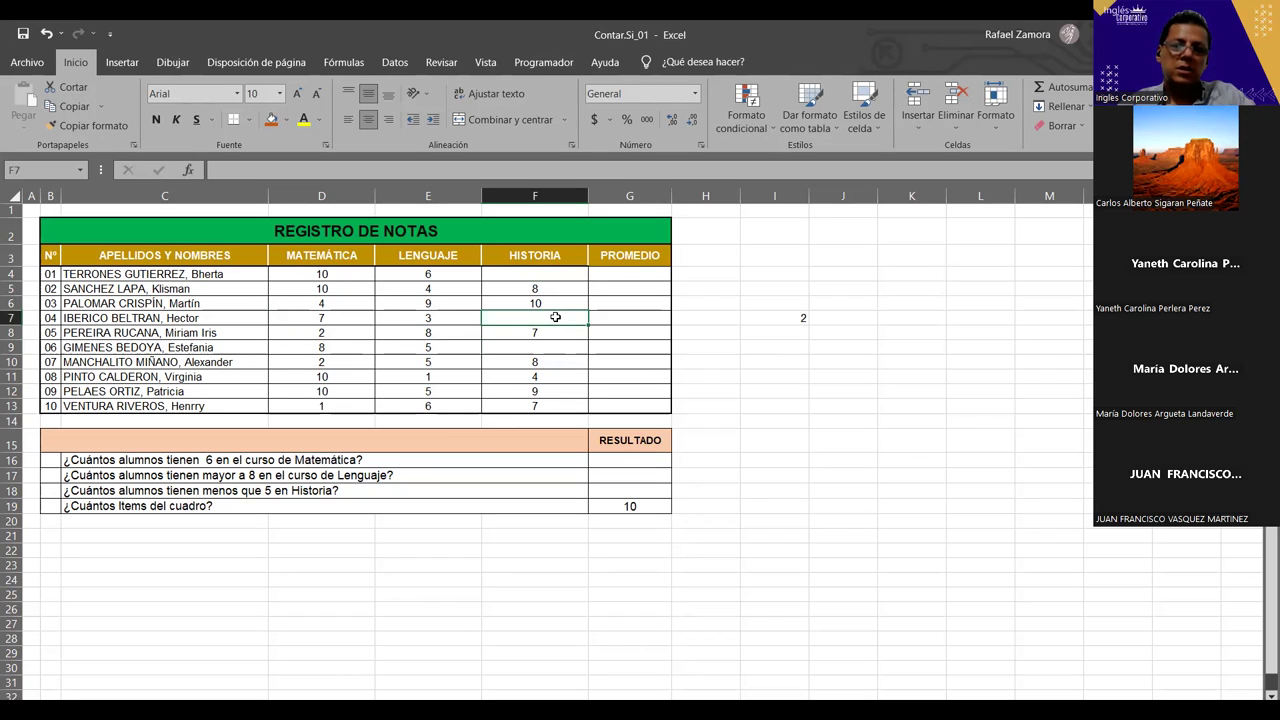
click(561, 348)
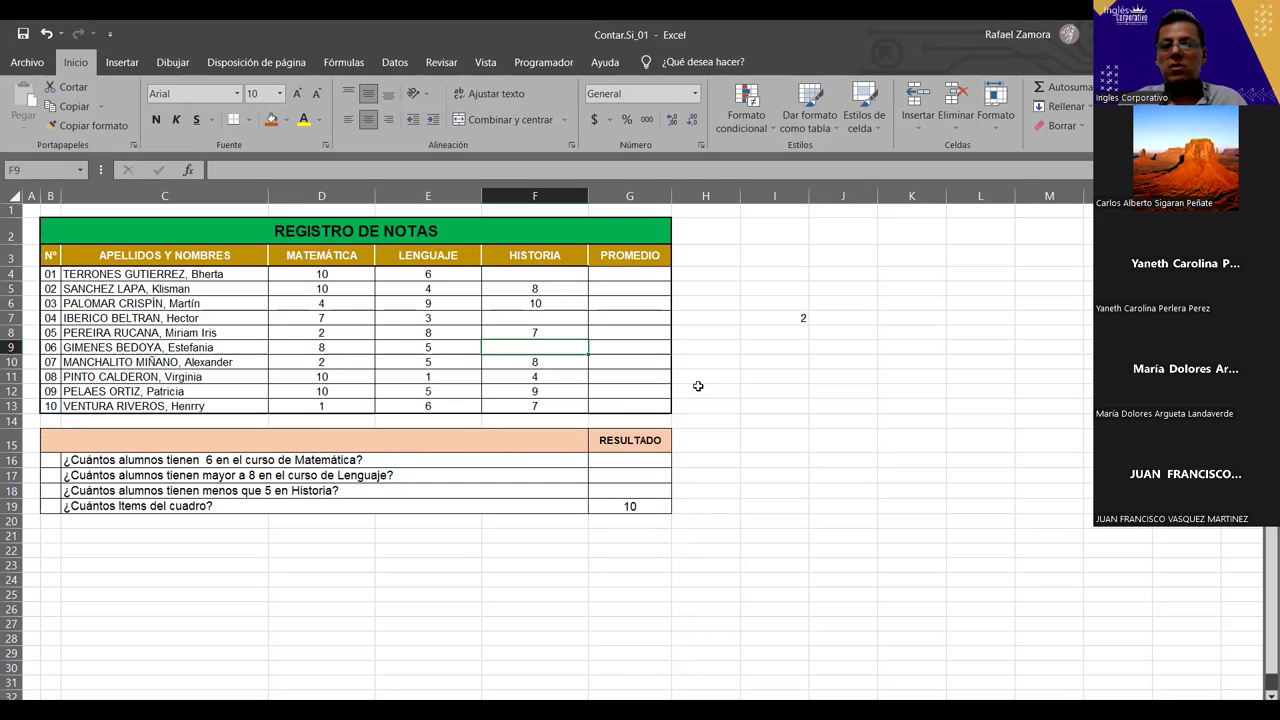
click(955, 419)
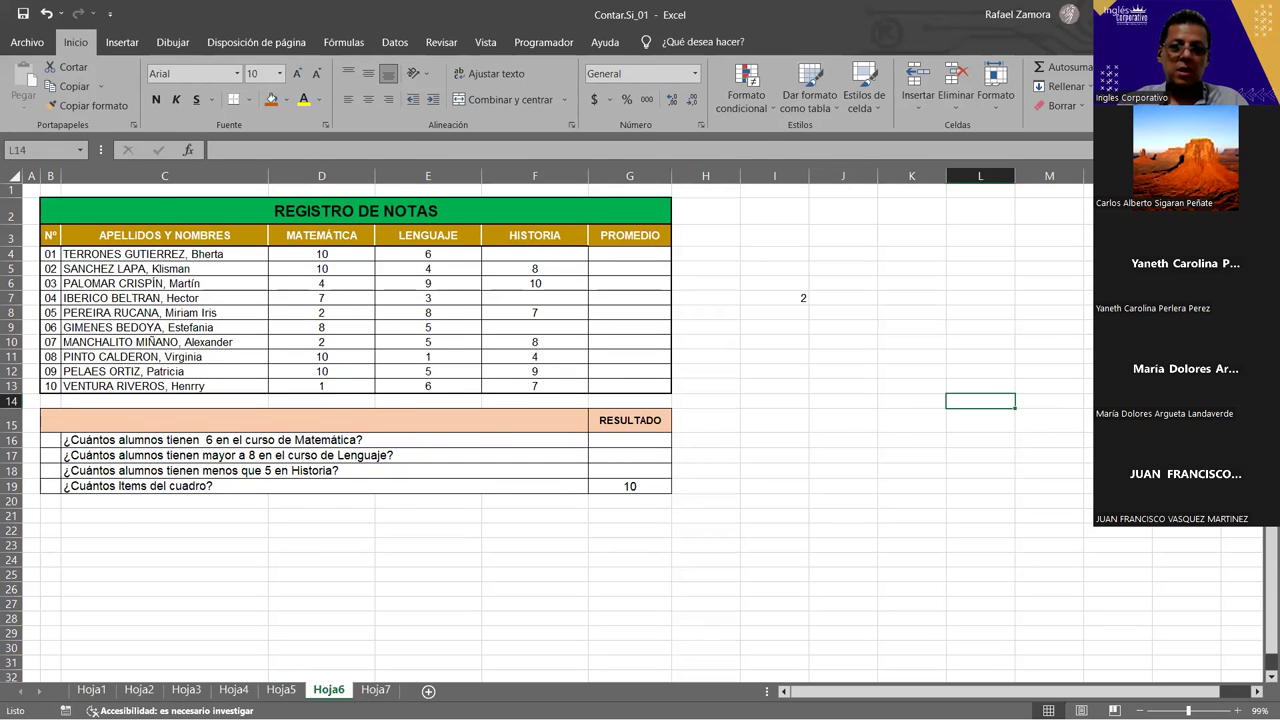
click(139, 690)
click(180, 690)
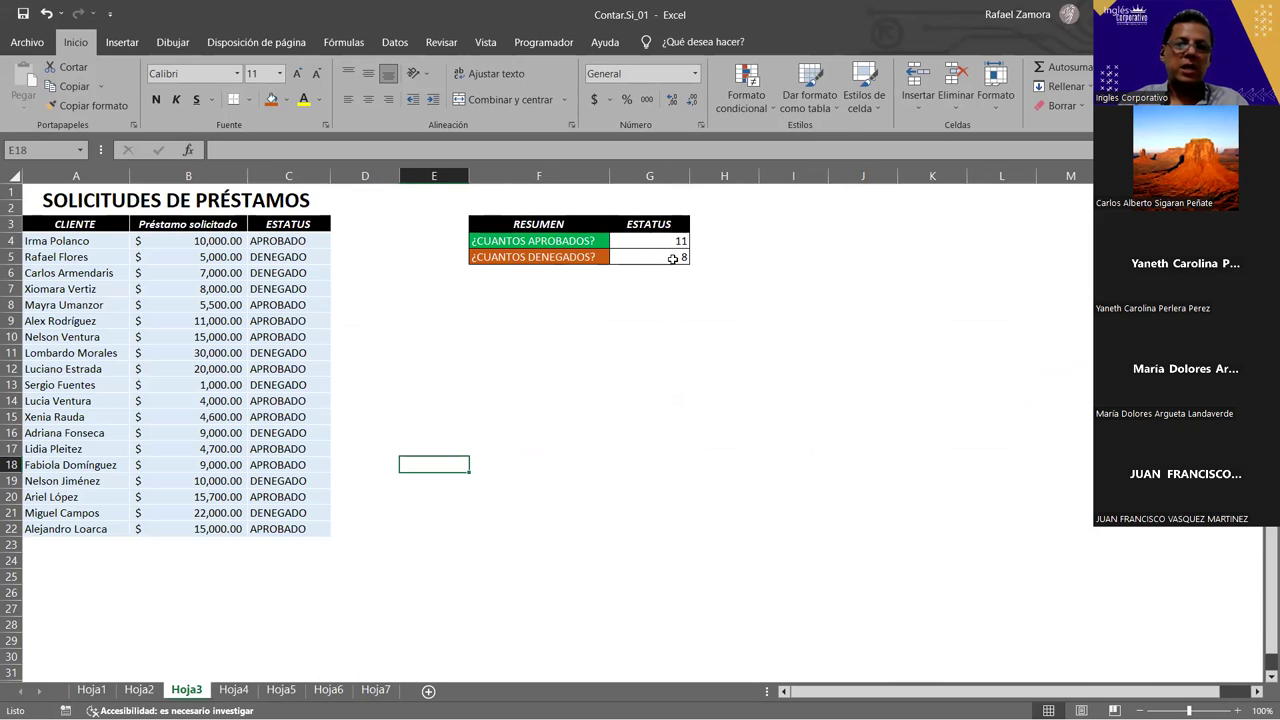
double_click(300, 271)
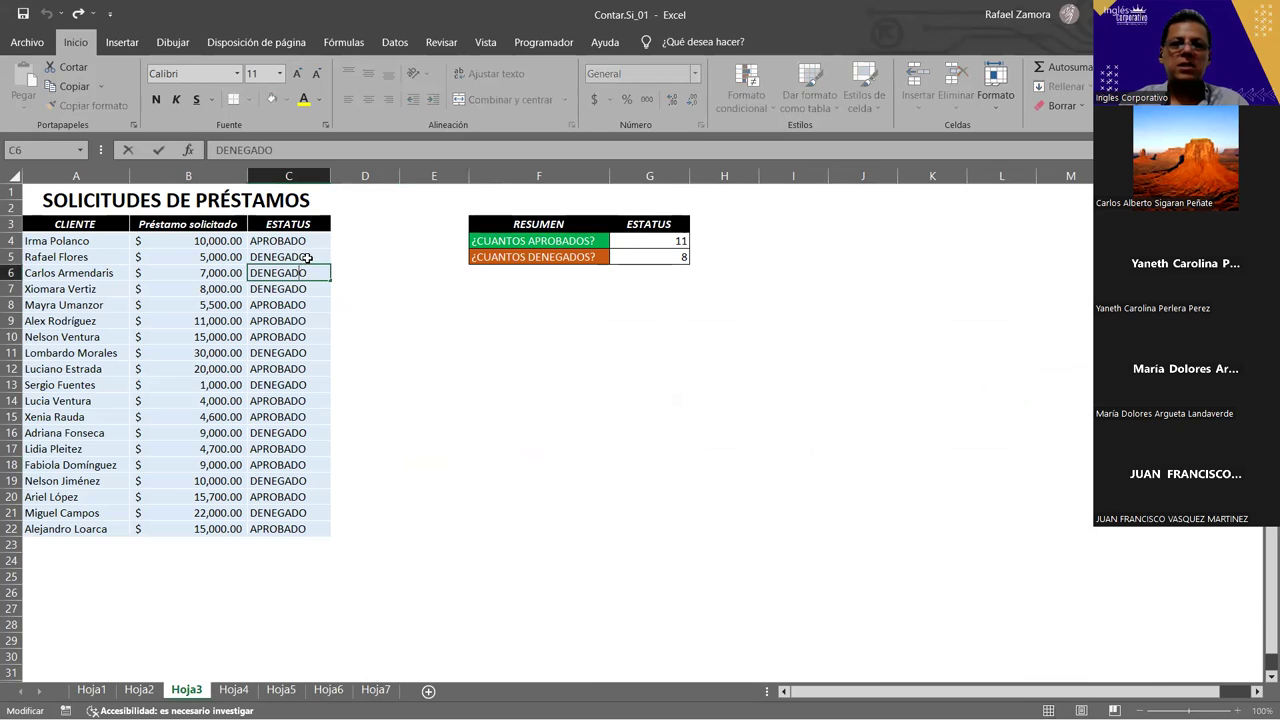
double_click(310, 258)
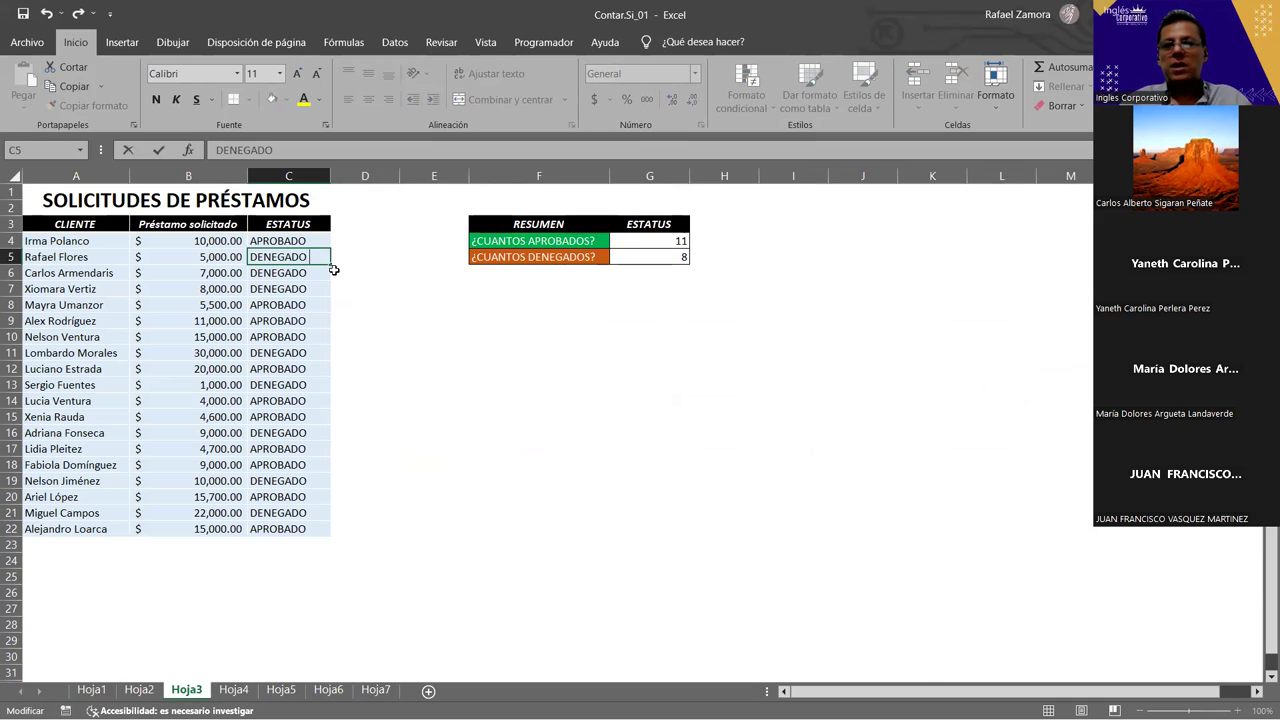
key(Return)
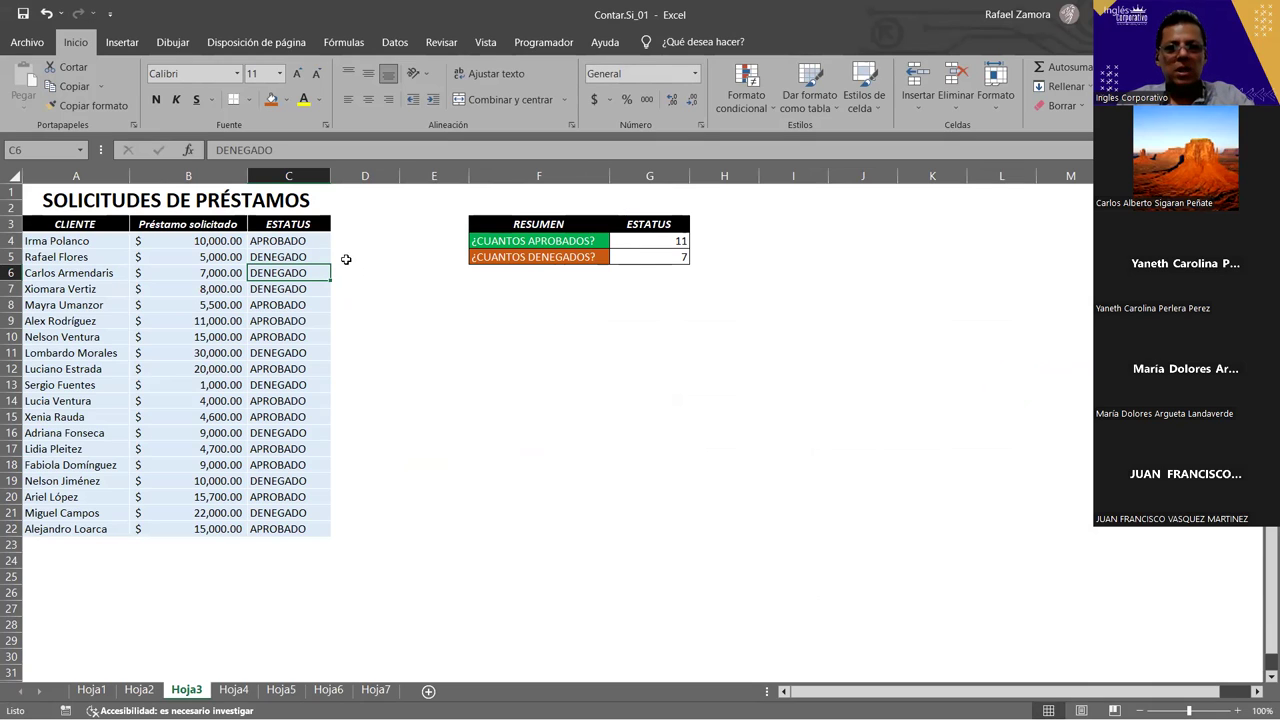
click(296, 257)
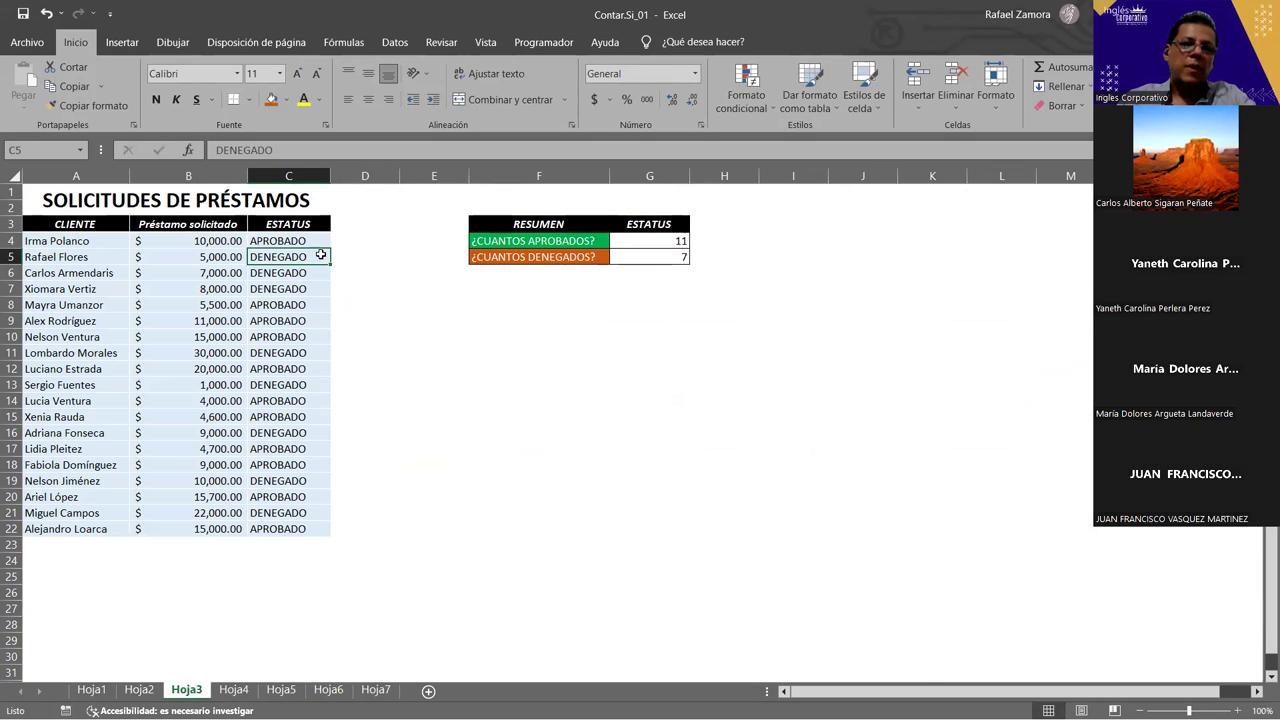
double_click(318, 256)
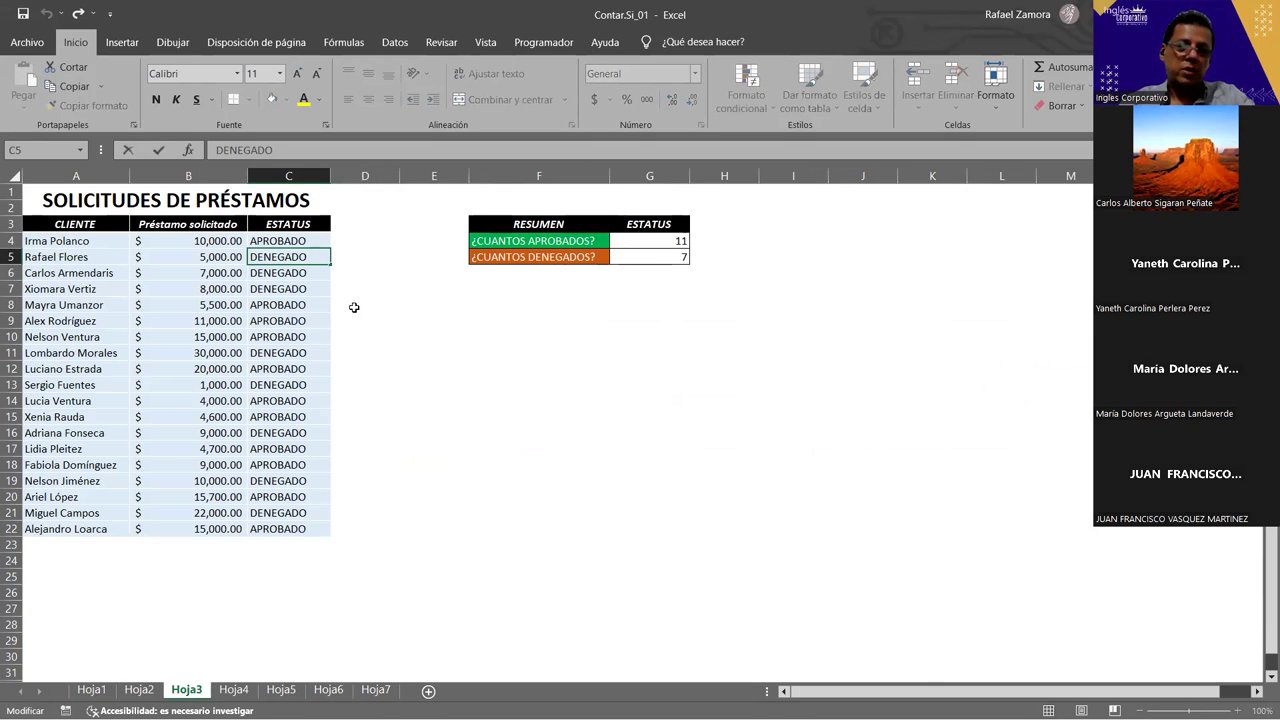
click(354, 307)
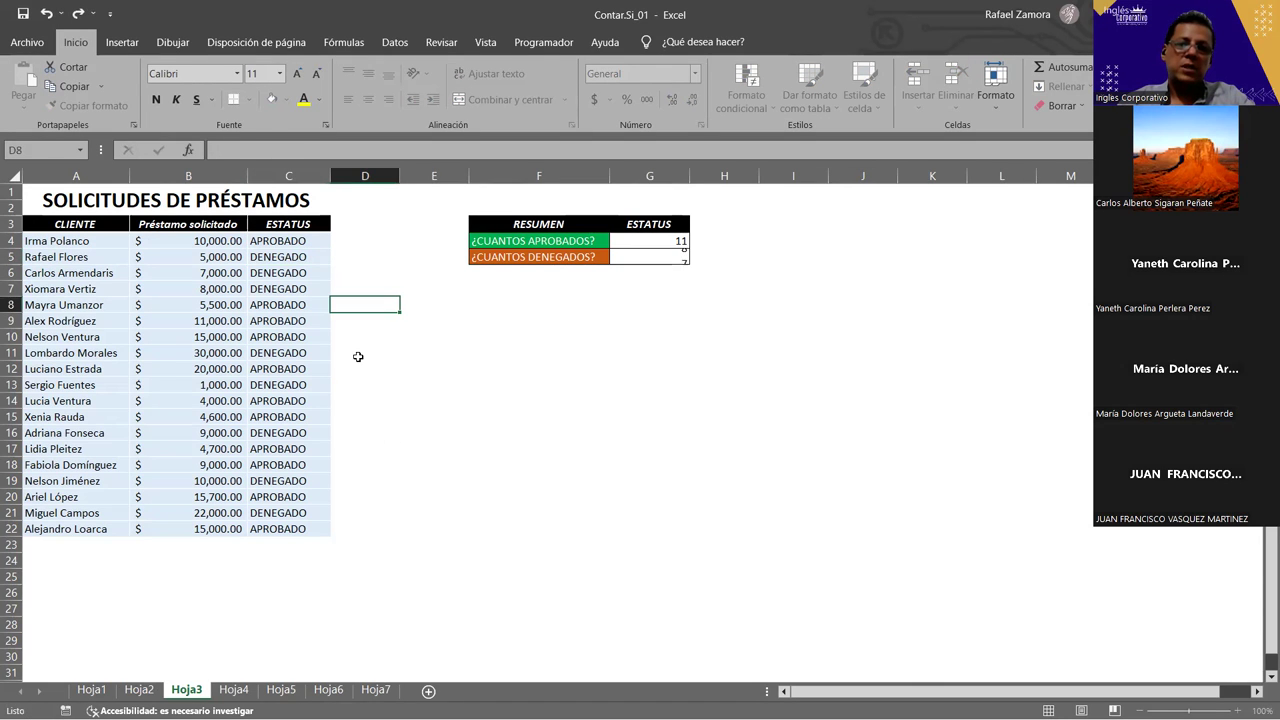
click(328, 690)
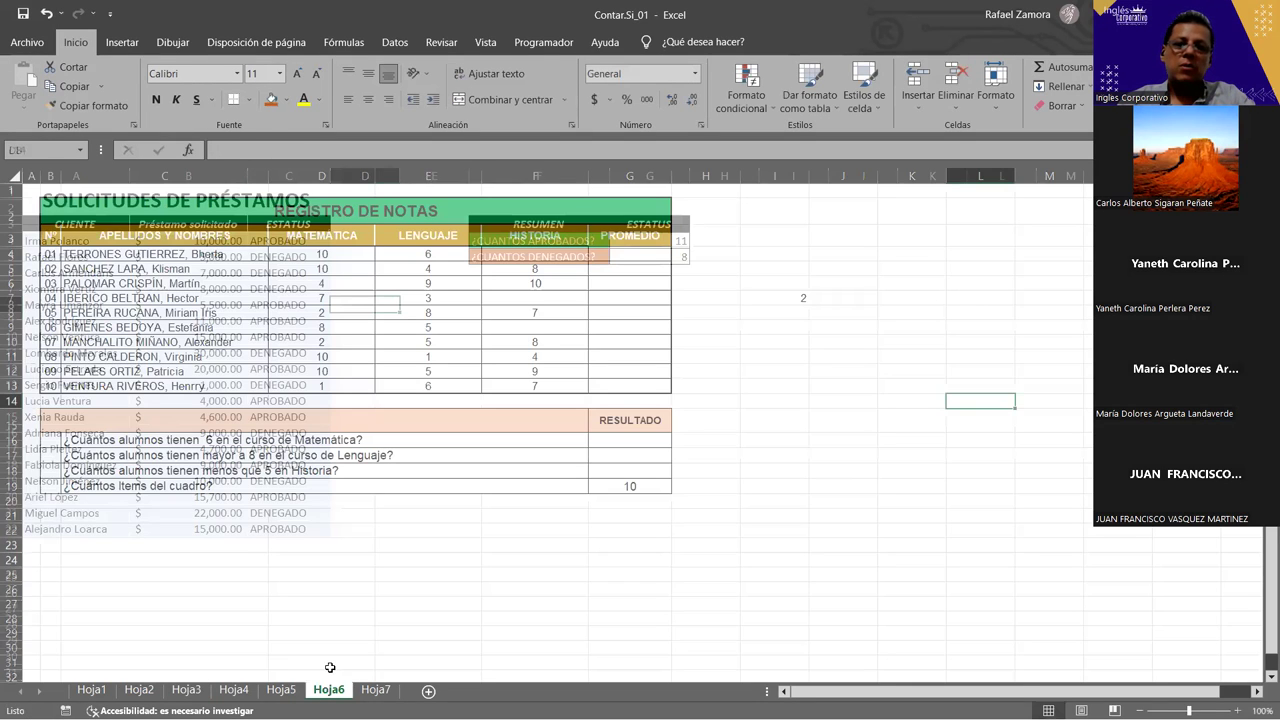
click(362, 690)
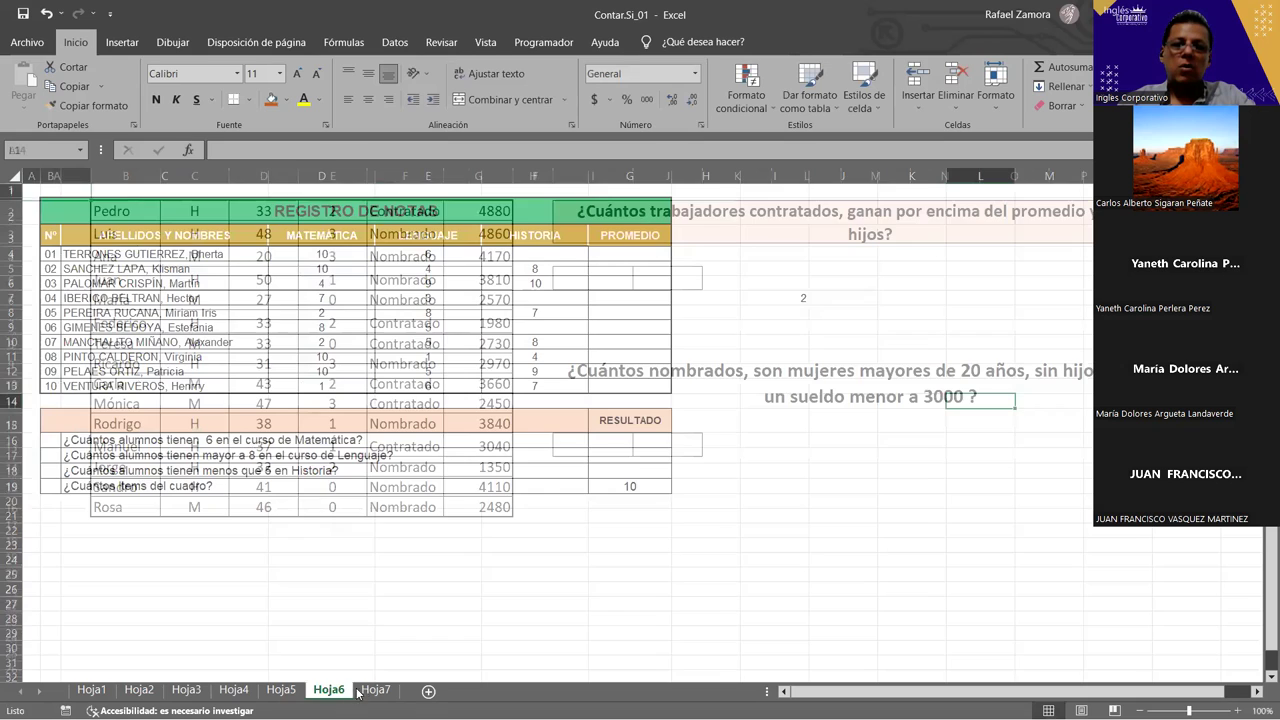
click(345, 690)
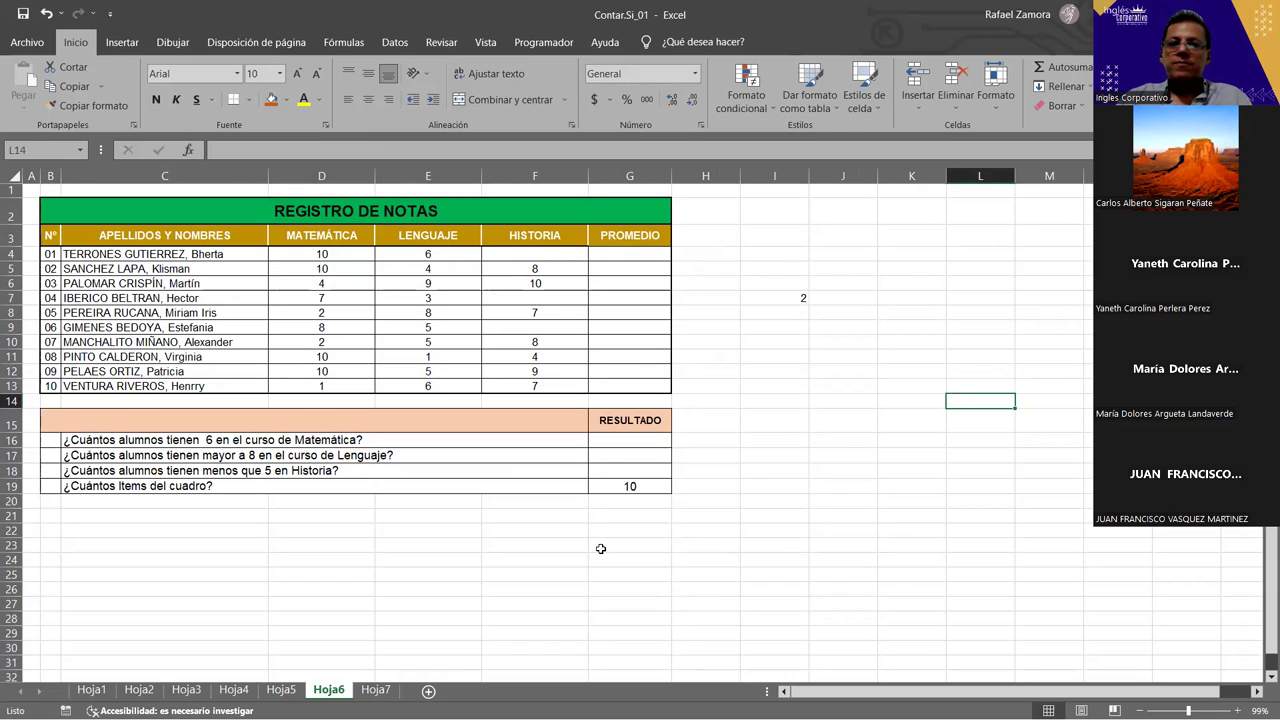
click(783, 437)
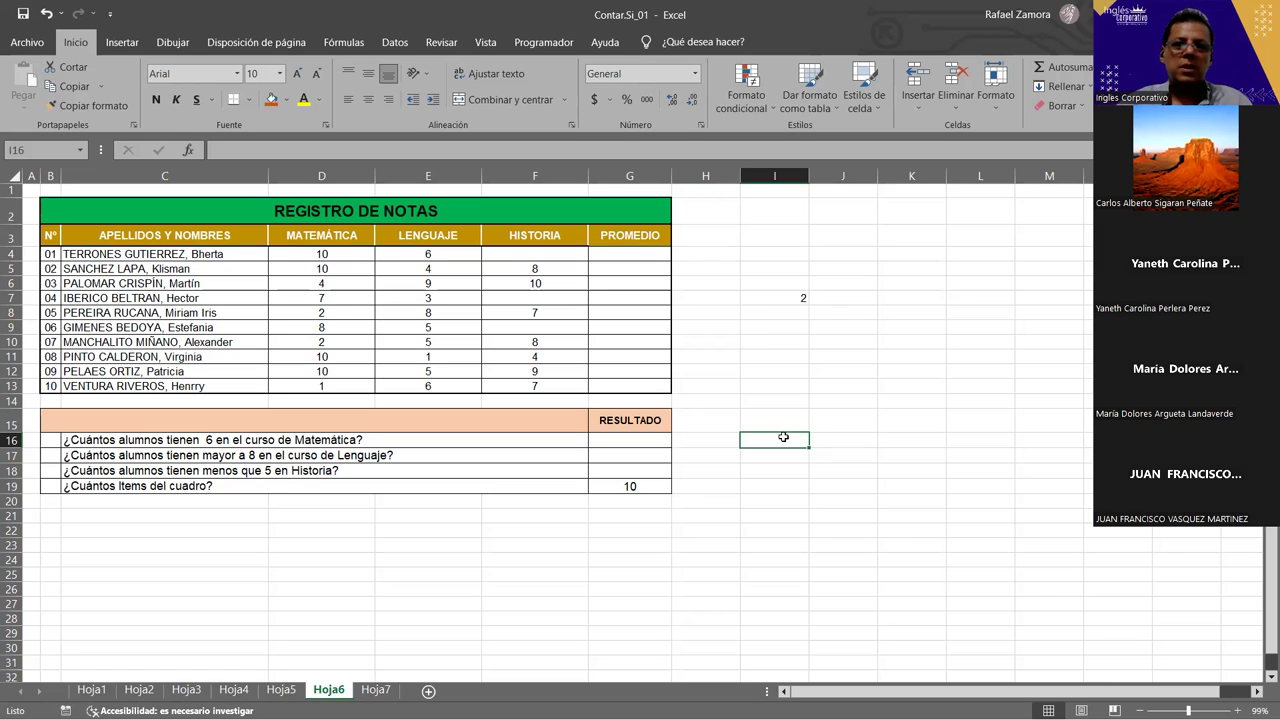
Step: Enter the sample names ana in D23 and juan in E23
drag(170, 252, 165, 386)
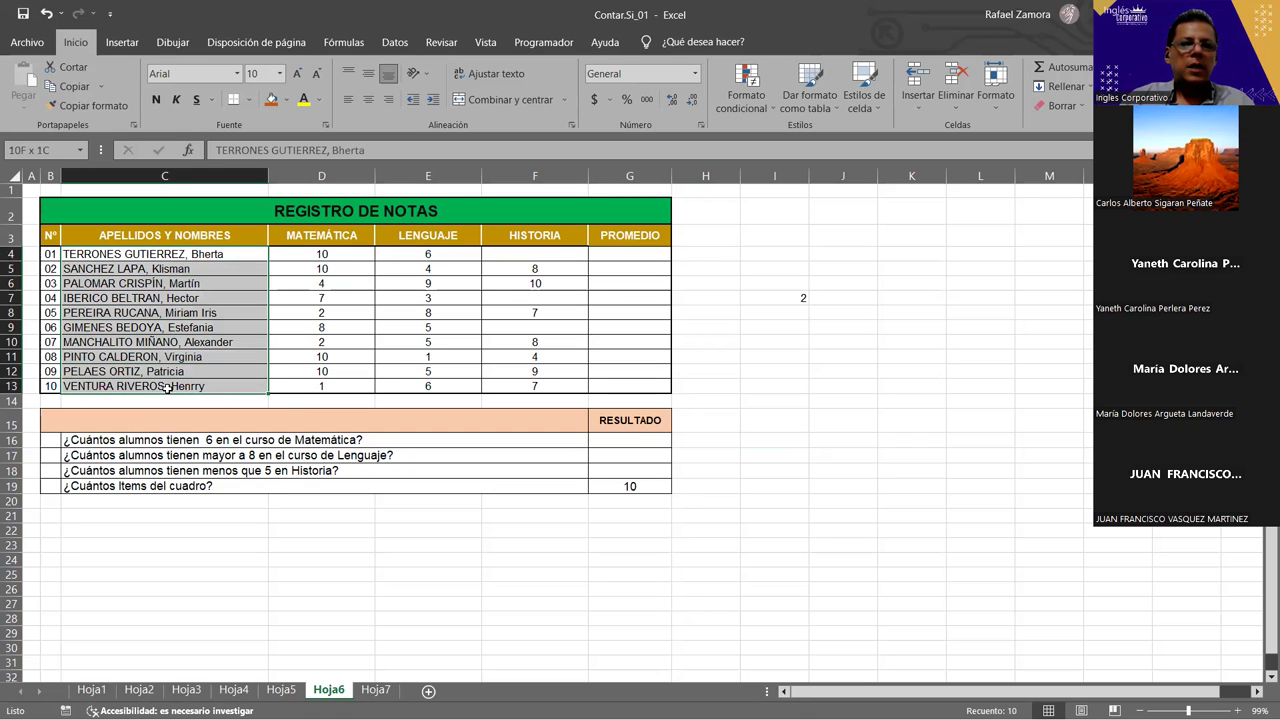
click(255, 546)
scroll(329, 517, down, 1)
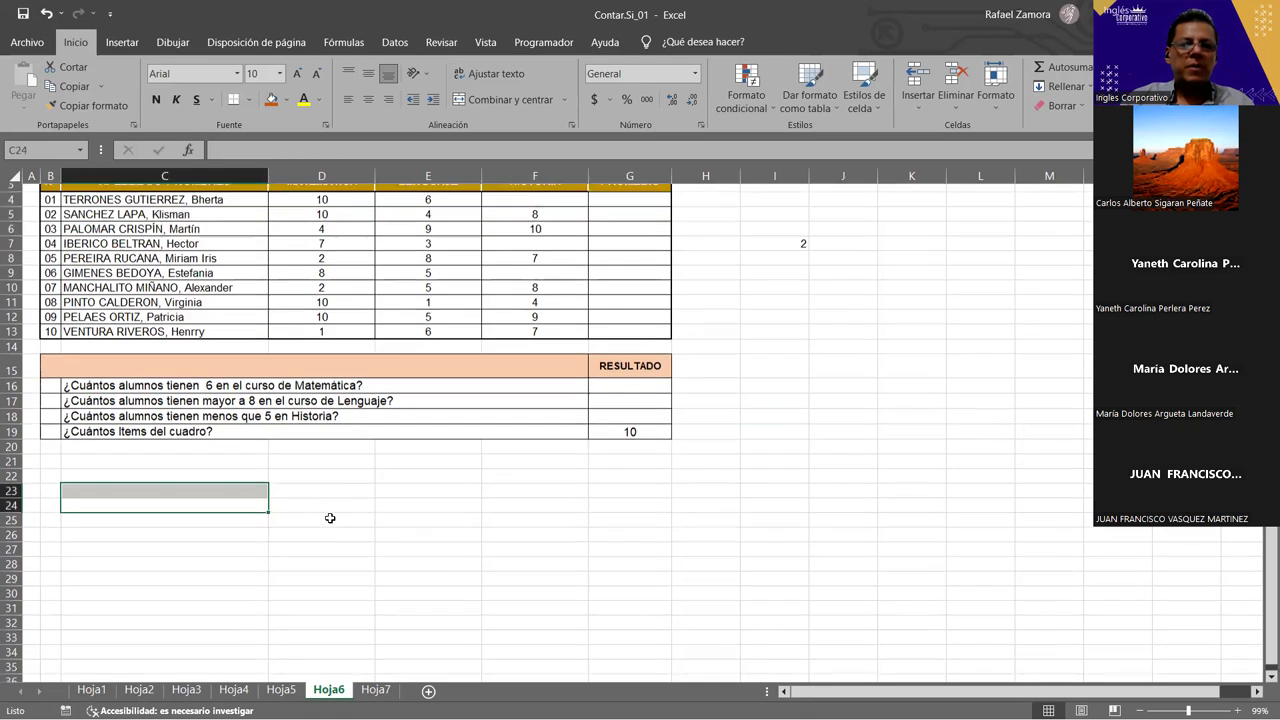
click(334, 484)
text(ana)
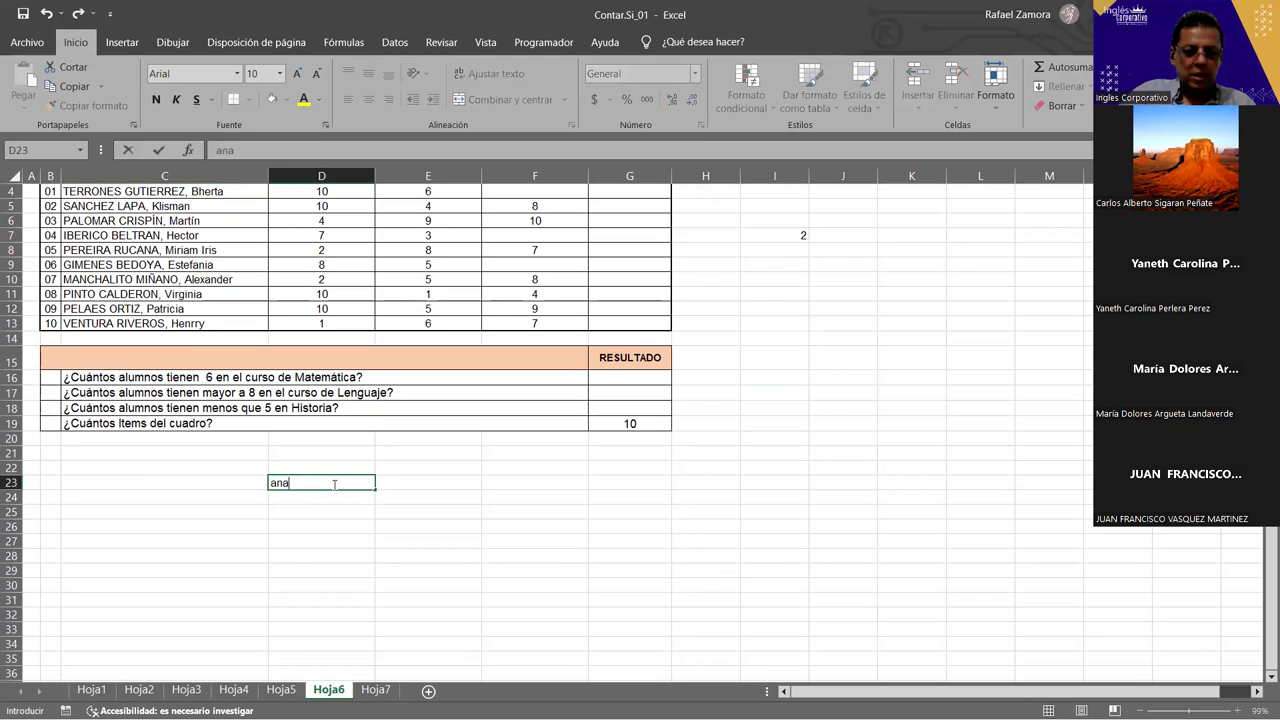
key(Tab)
text(juan)
key(Return)
Step: Enter =CONCAT(D23,E23) in G23 showing anajuan, then review its references
key(Up)
key(Right)
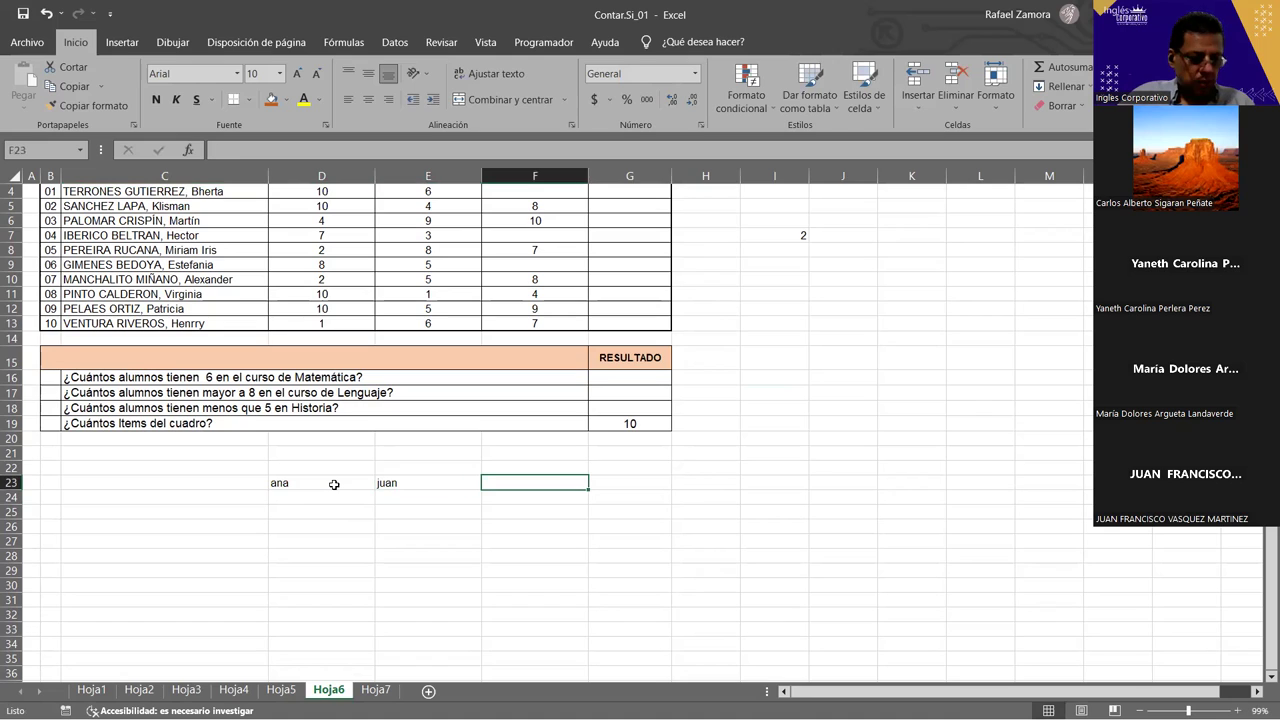
key(Right)
text(=)
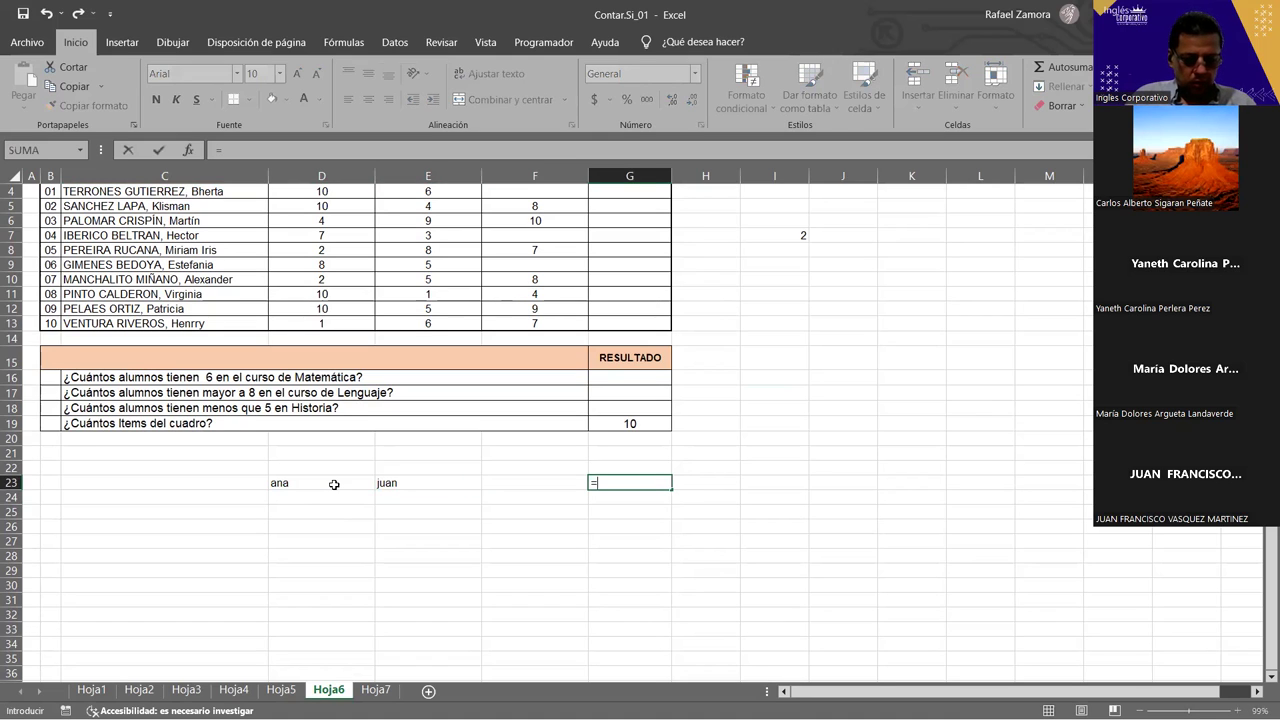
text(conc)
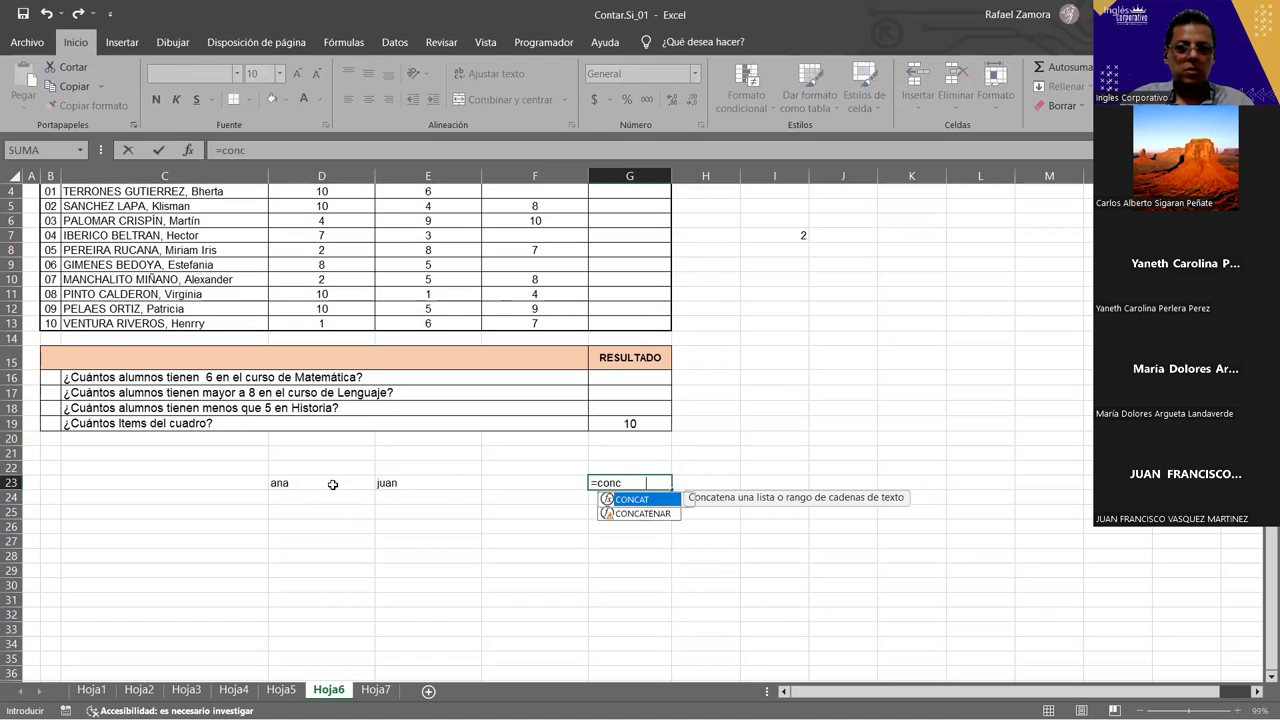
key(Tab)
click(318, 484)
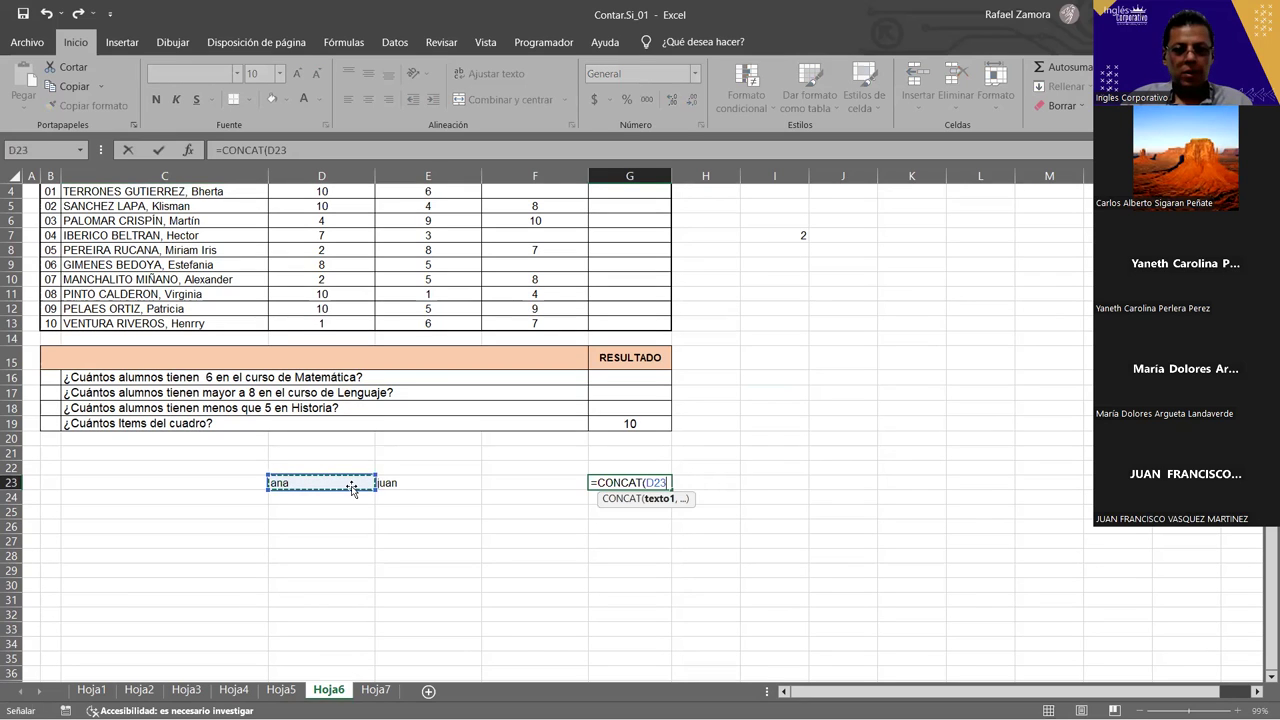
text(,)
click(398, 485)
key(Return)
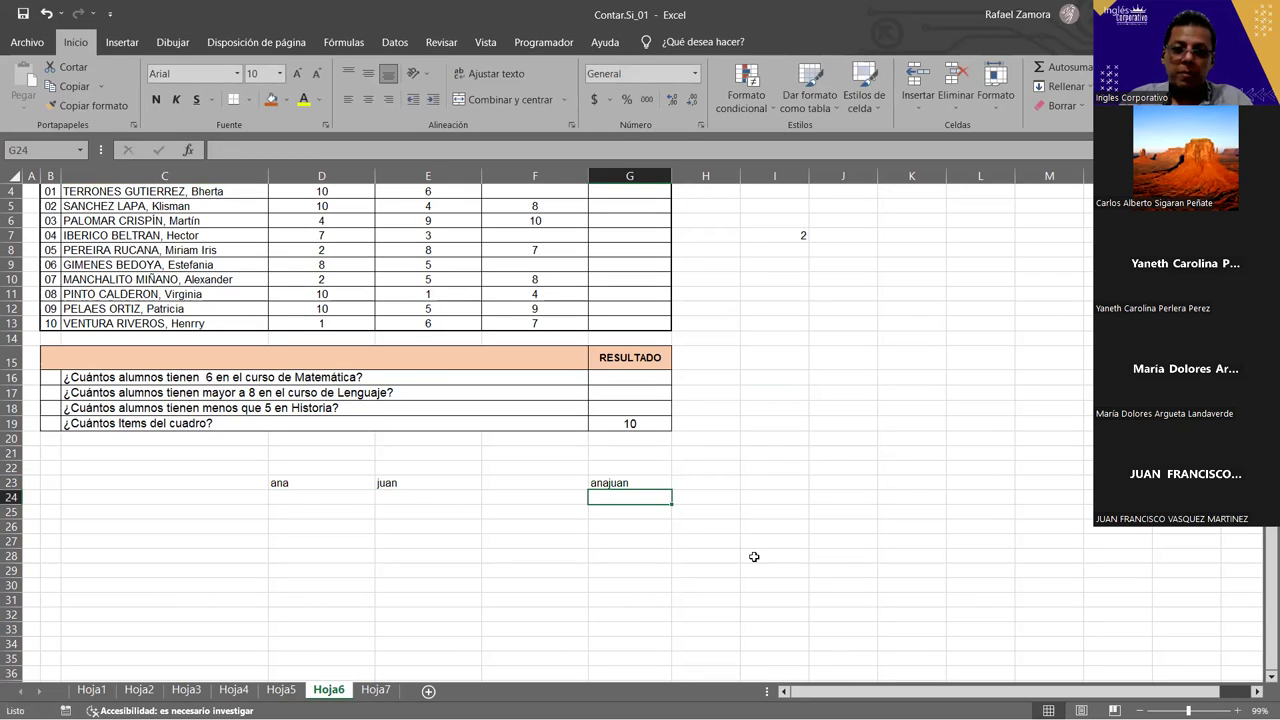
click(641, 483)
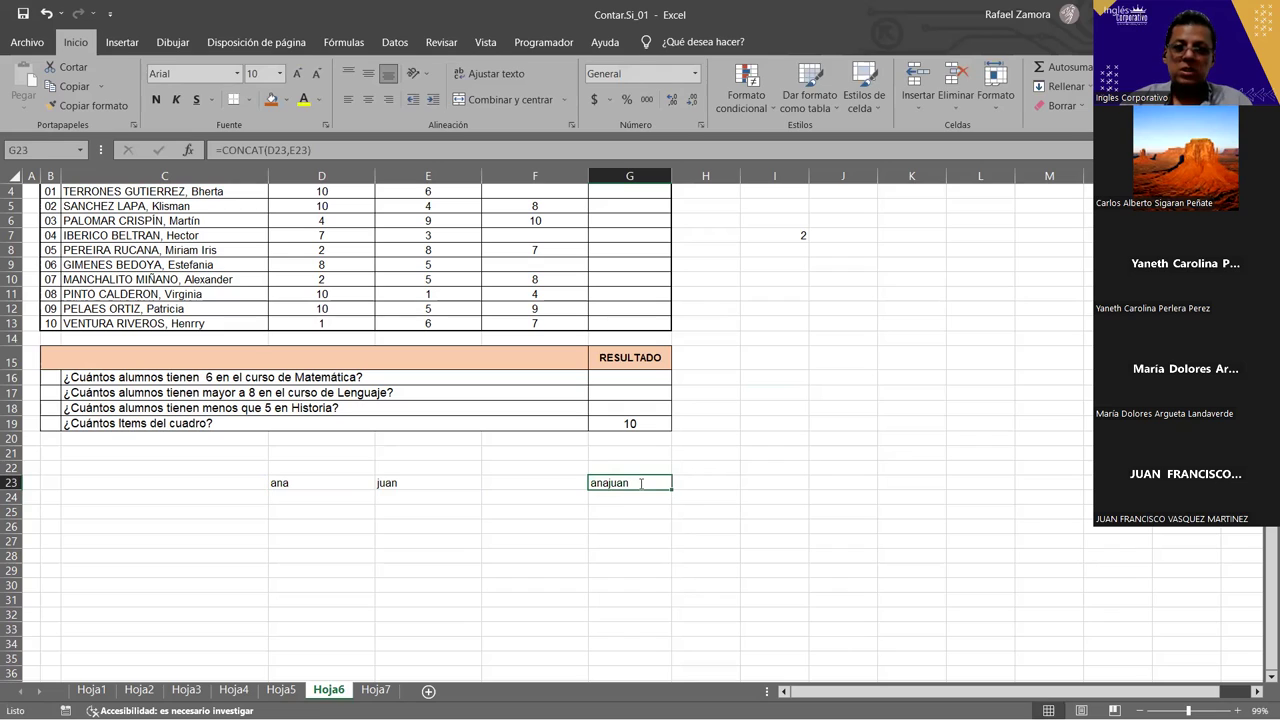
double_click(641, 483)
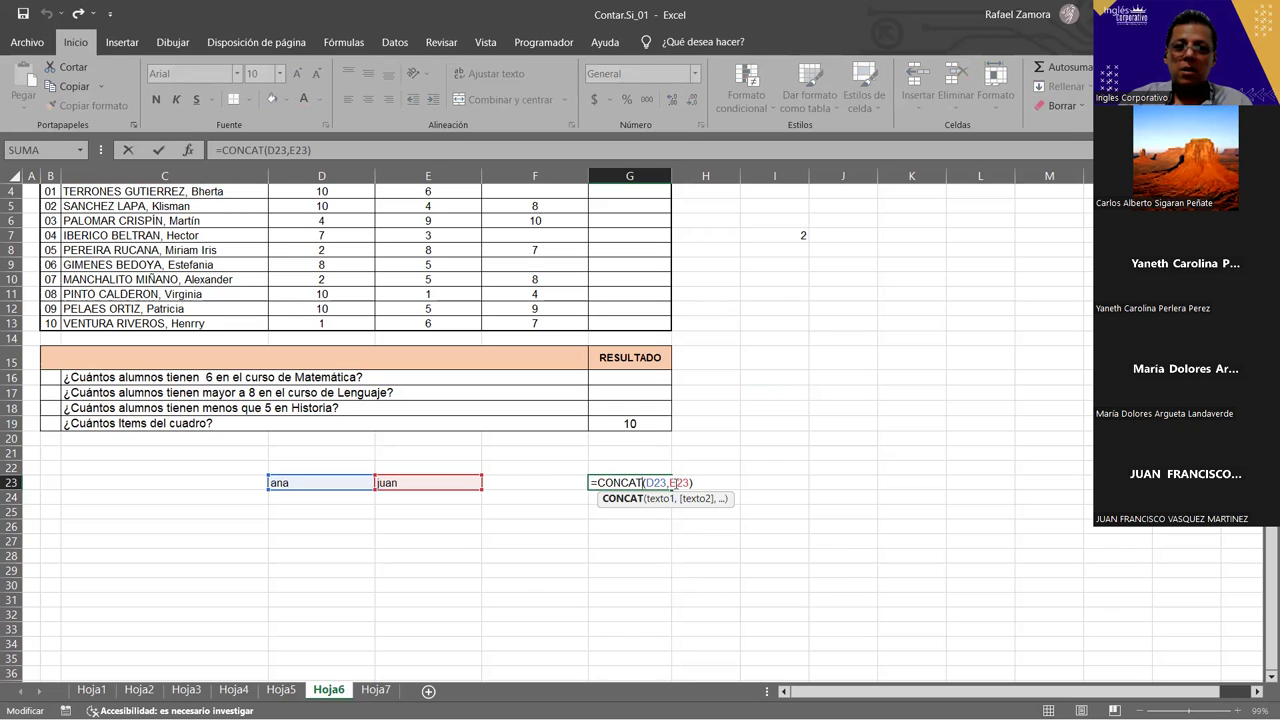
key(Escape)
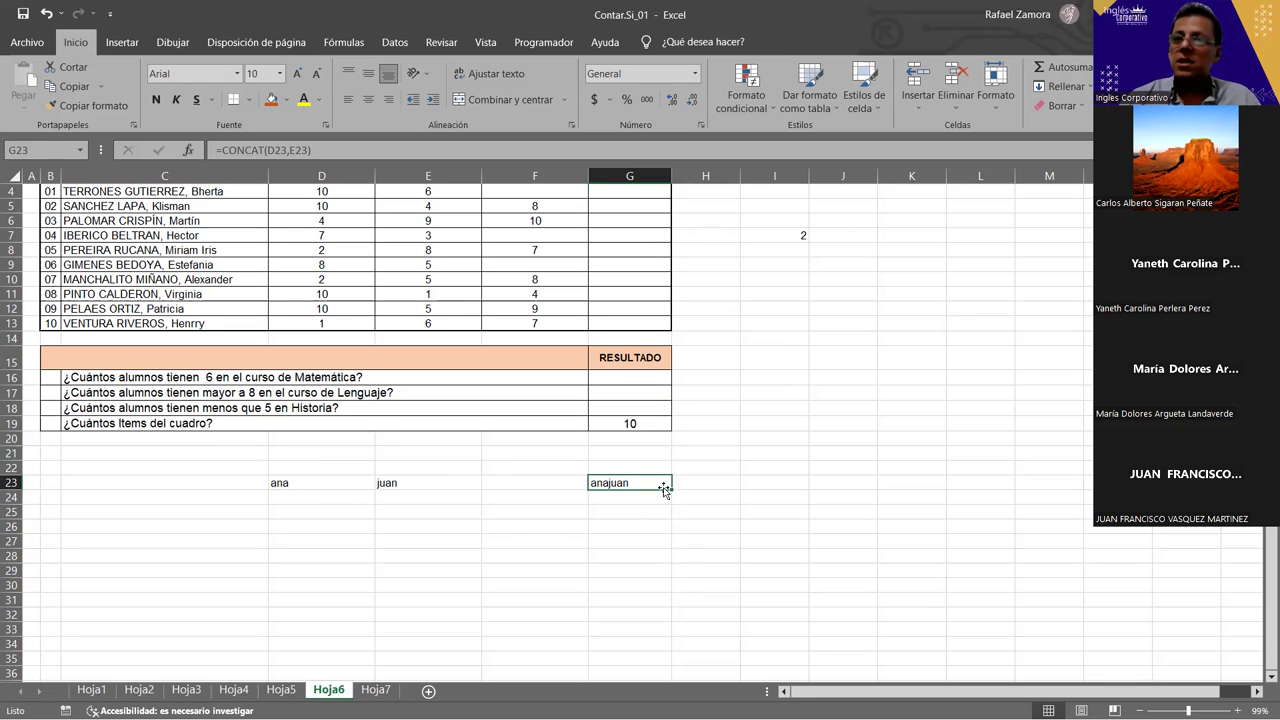
Step: Pad the student names in C4, C5, C6 and C7 with extra spaces
scroll(770, 474, up, 1)
click(774, 470)
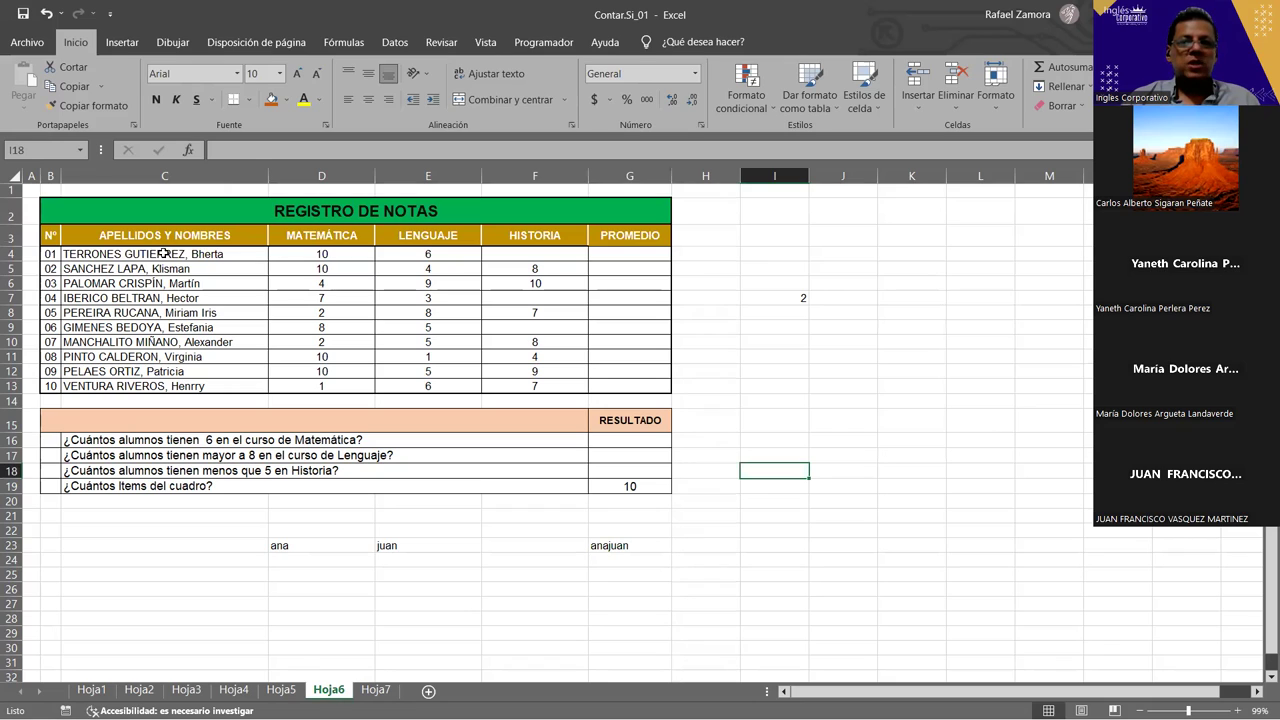
double_click(172, 255)
click(64, 254)
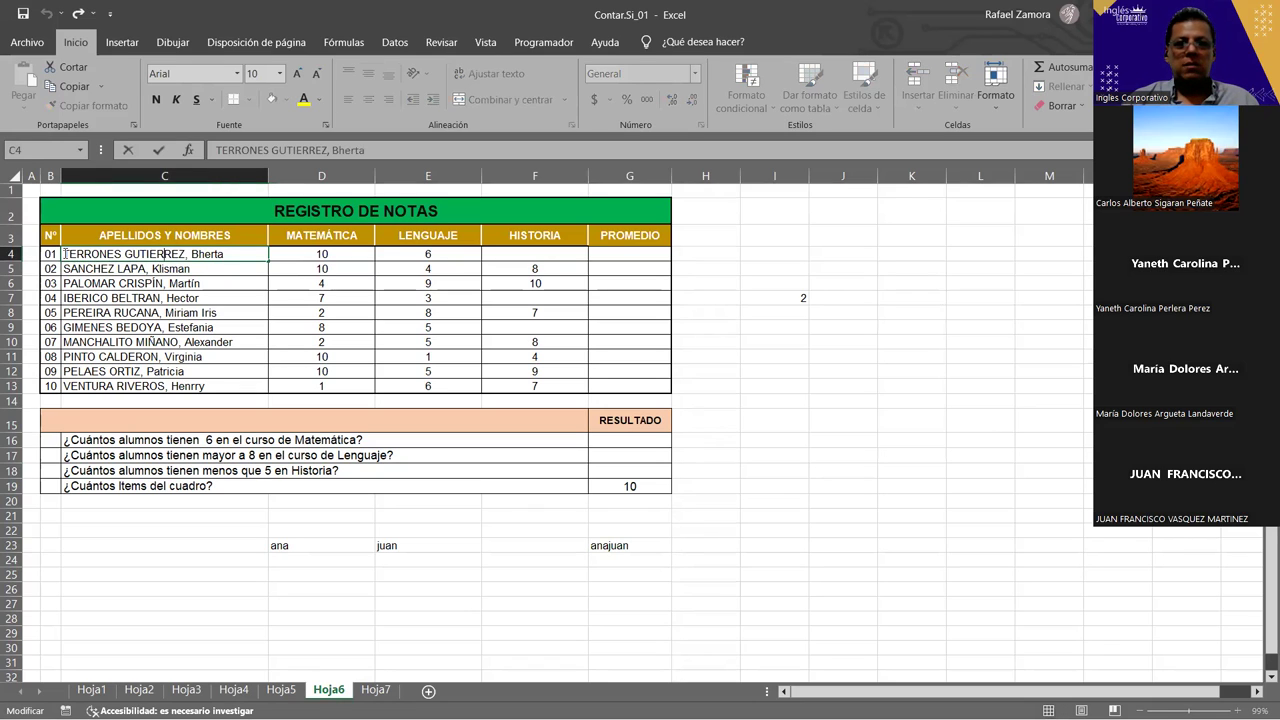
key(Return)
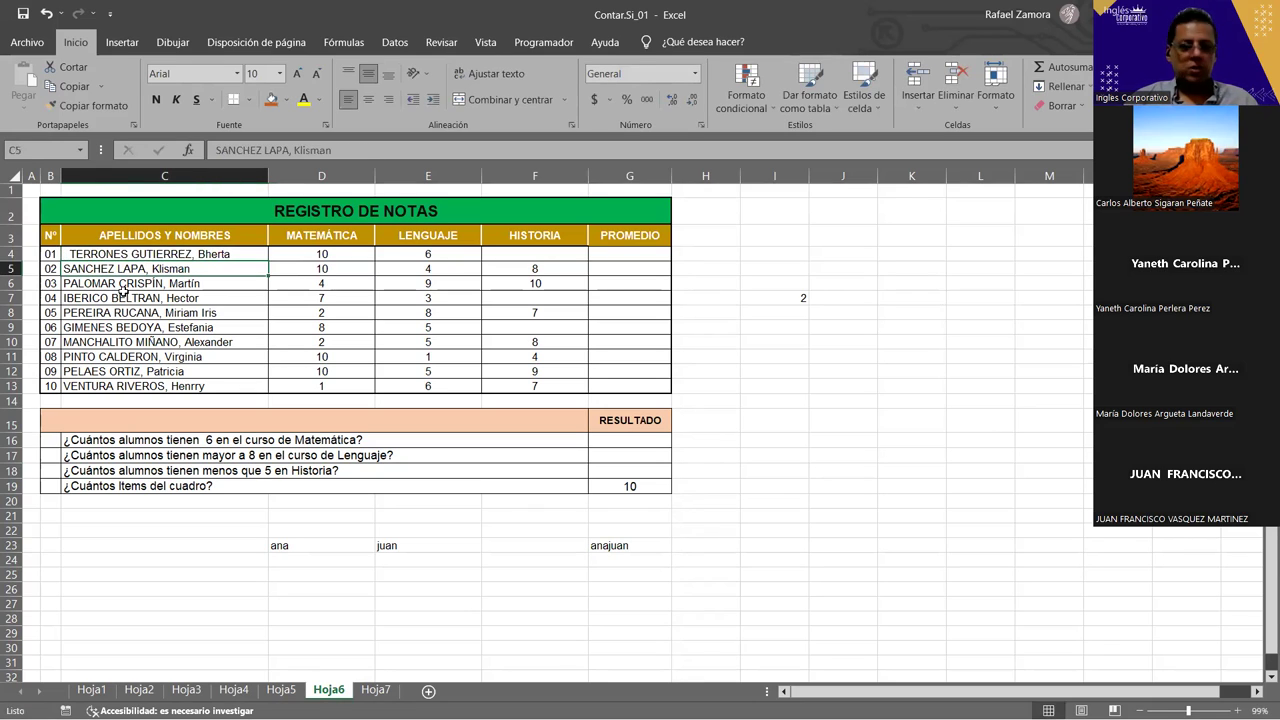
key(F2)
key(Left)
key(Left)
key(Return)
key(F2)
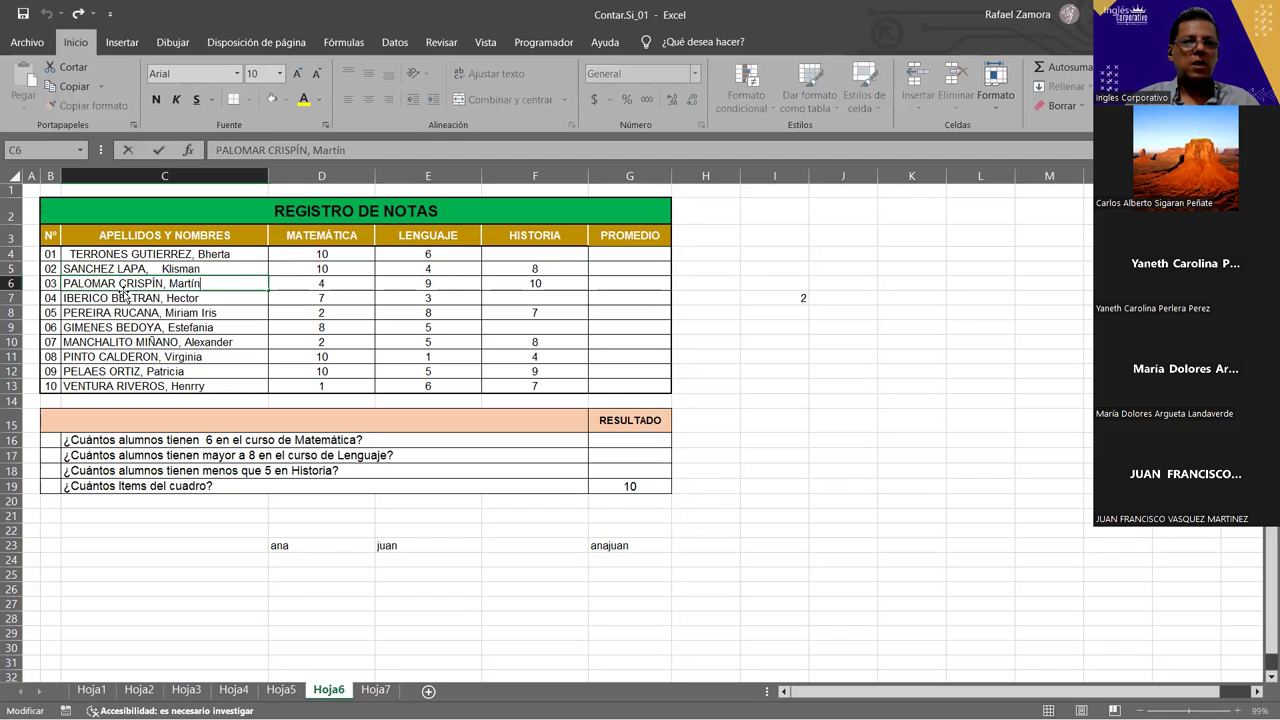
key(Left)
key(Left)
key(Left)
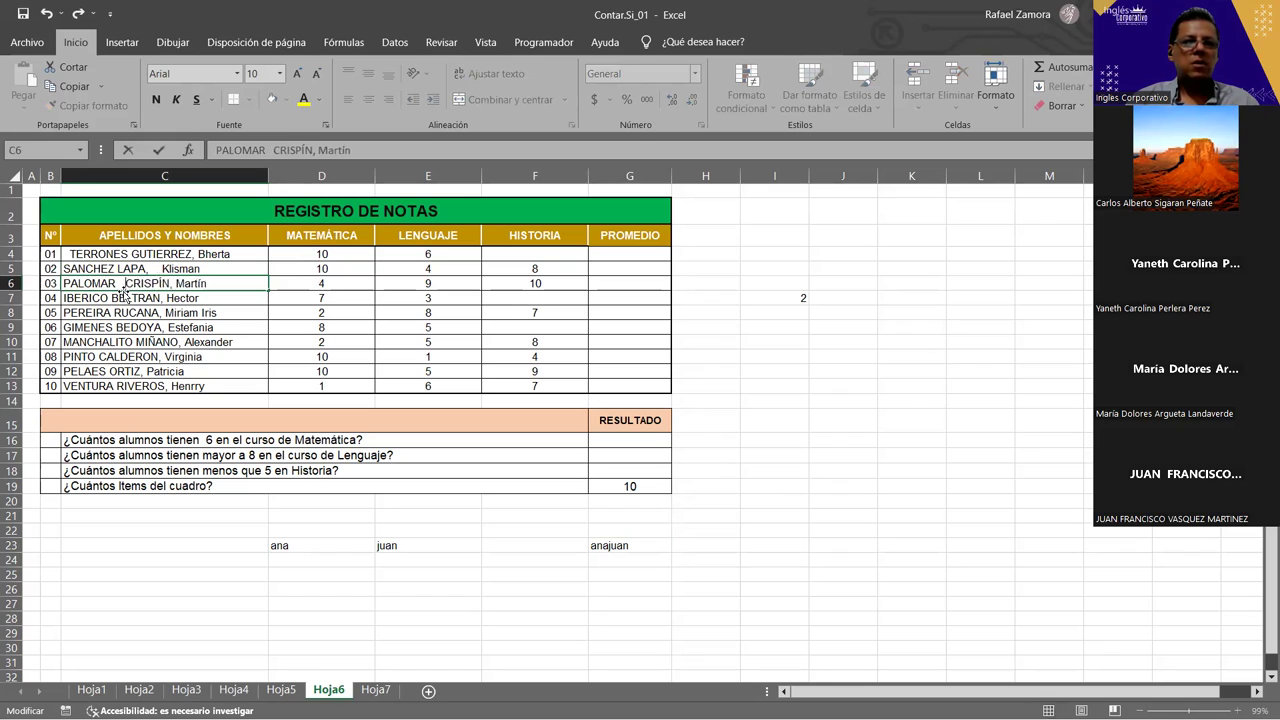
key(Return)
key(Left)
key(Right)
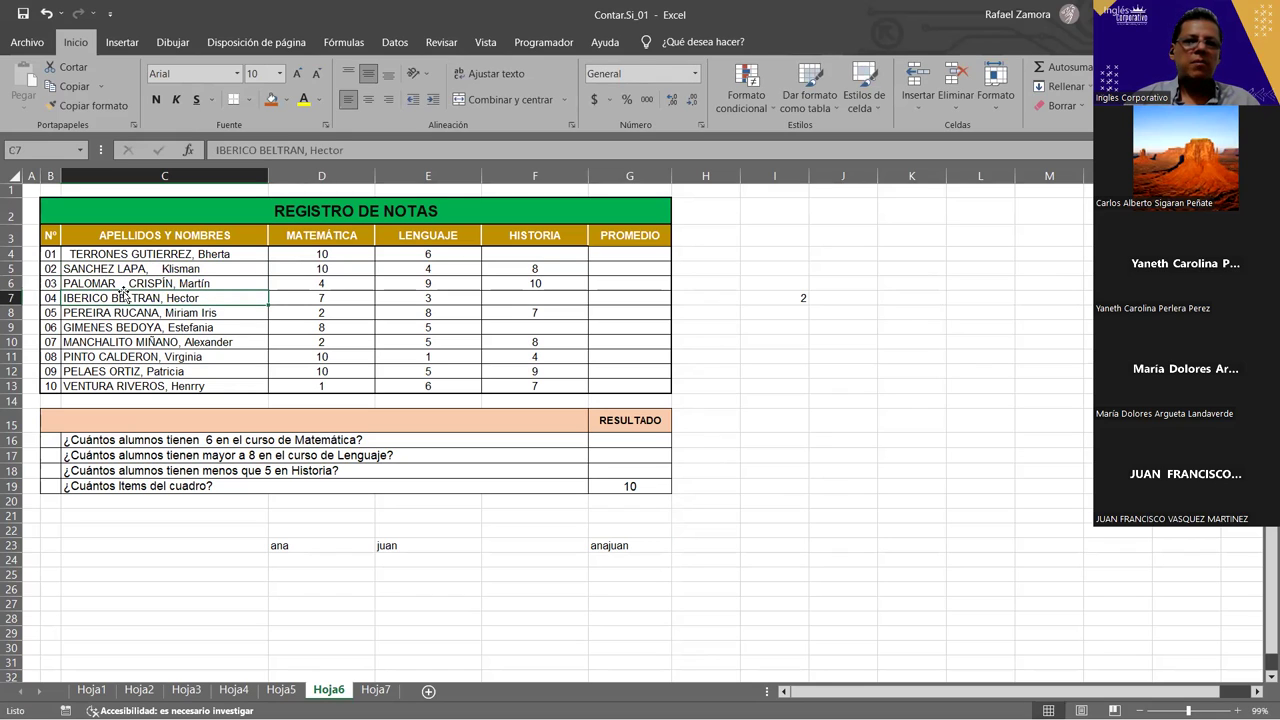
key(F2)
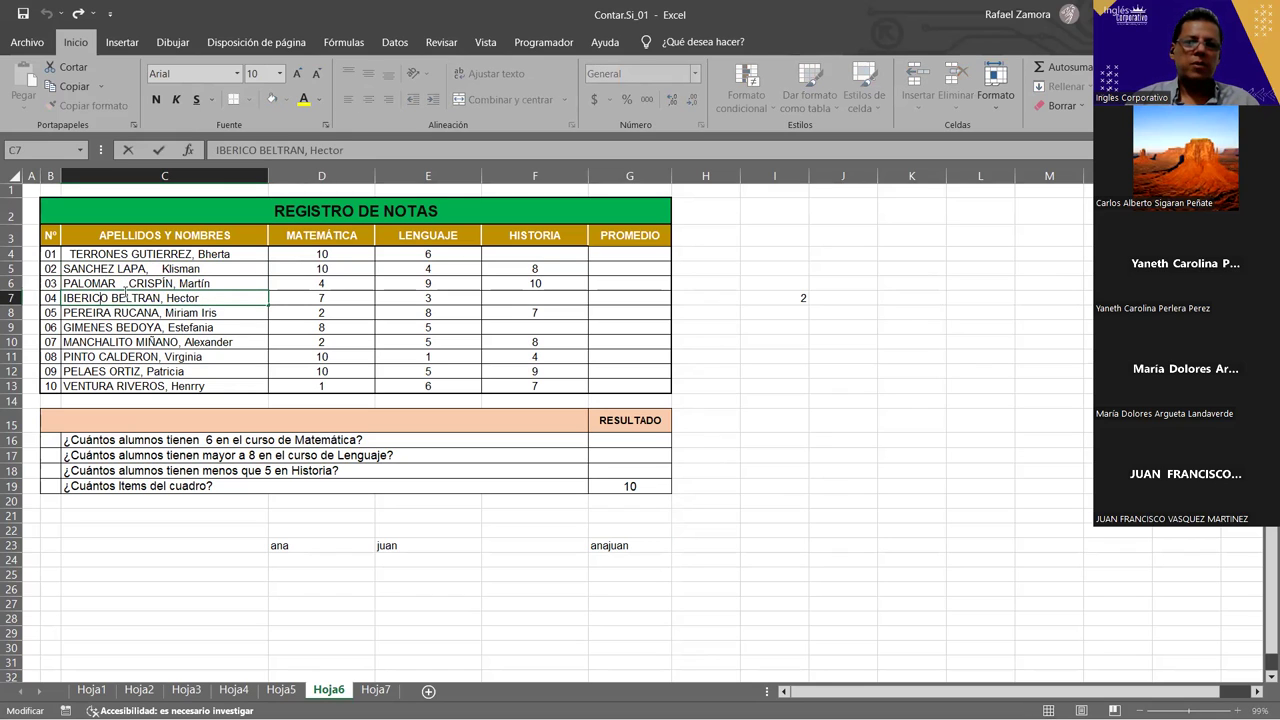
key(Return)
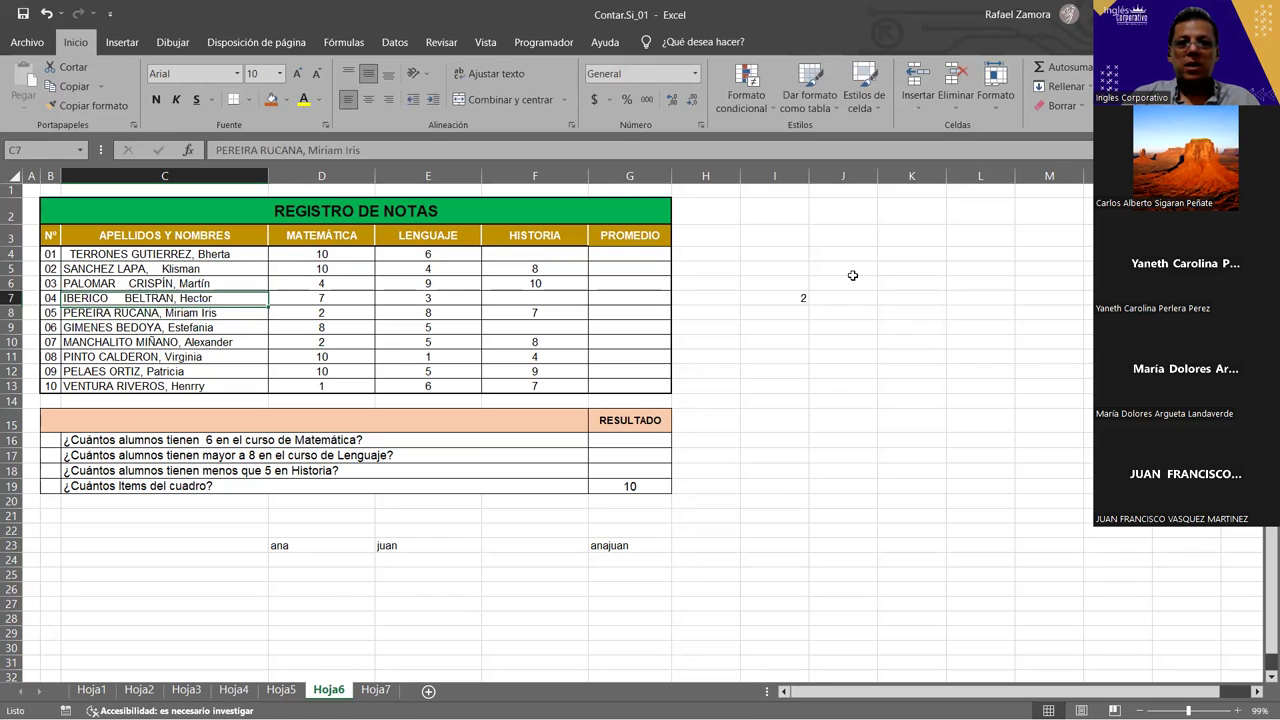
Step: Inspect C4's name to show its added leading spaces
click(790, 258)
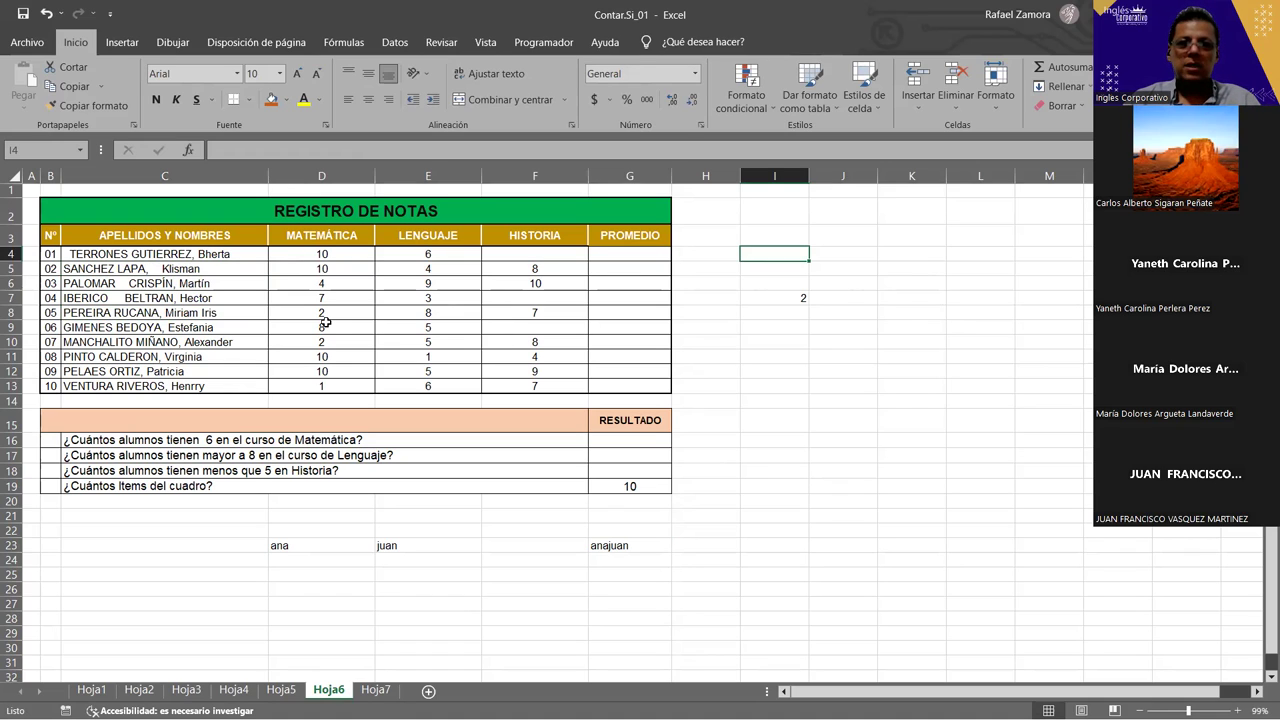
click(229, 280)
click(223, 265)
click(241, 255)
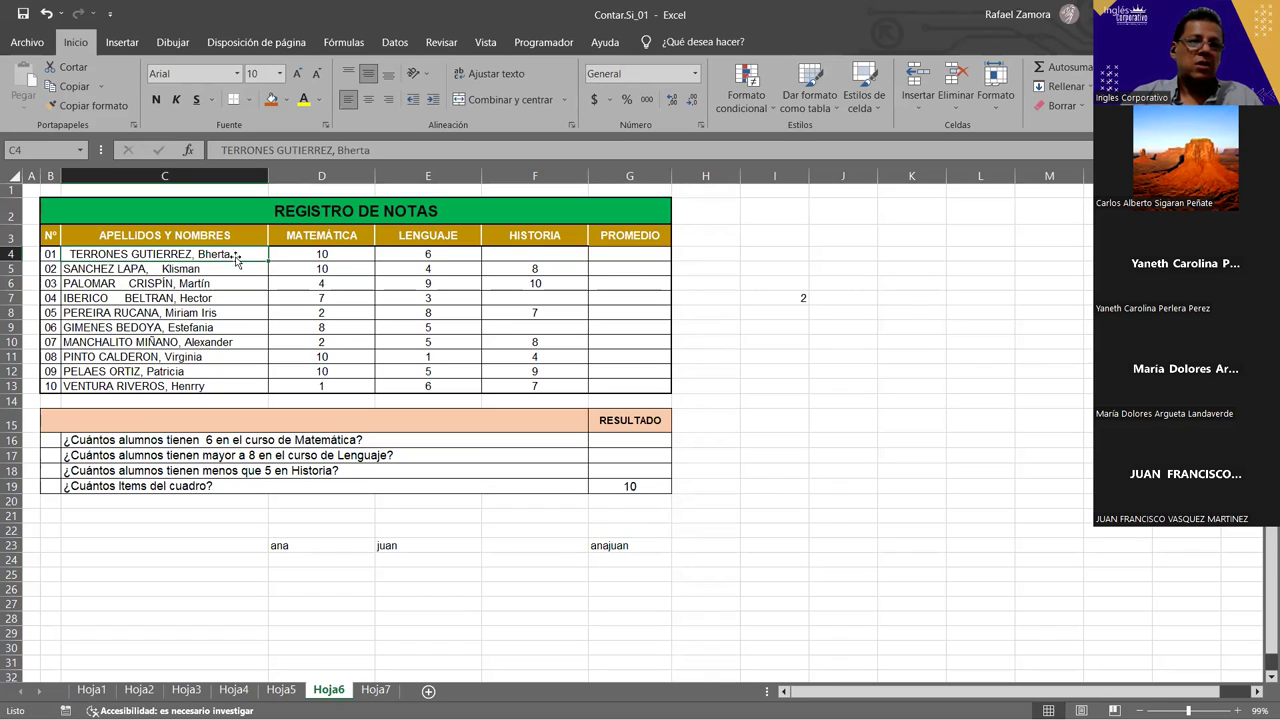
double_click(133, 258)
key(Escape)
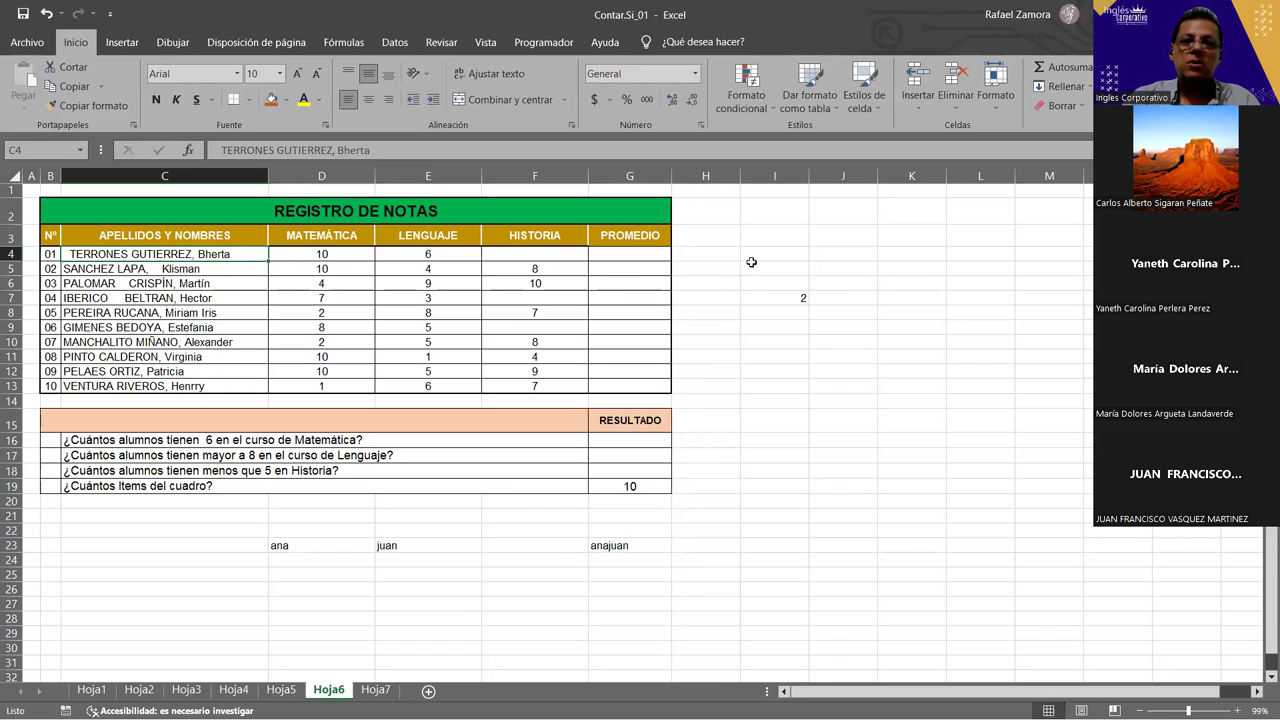
click(774, 257)
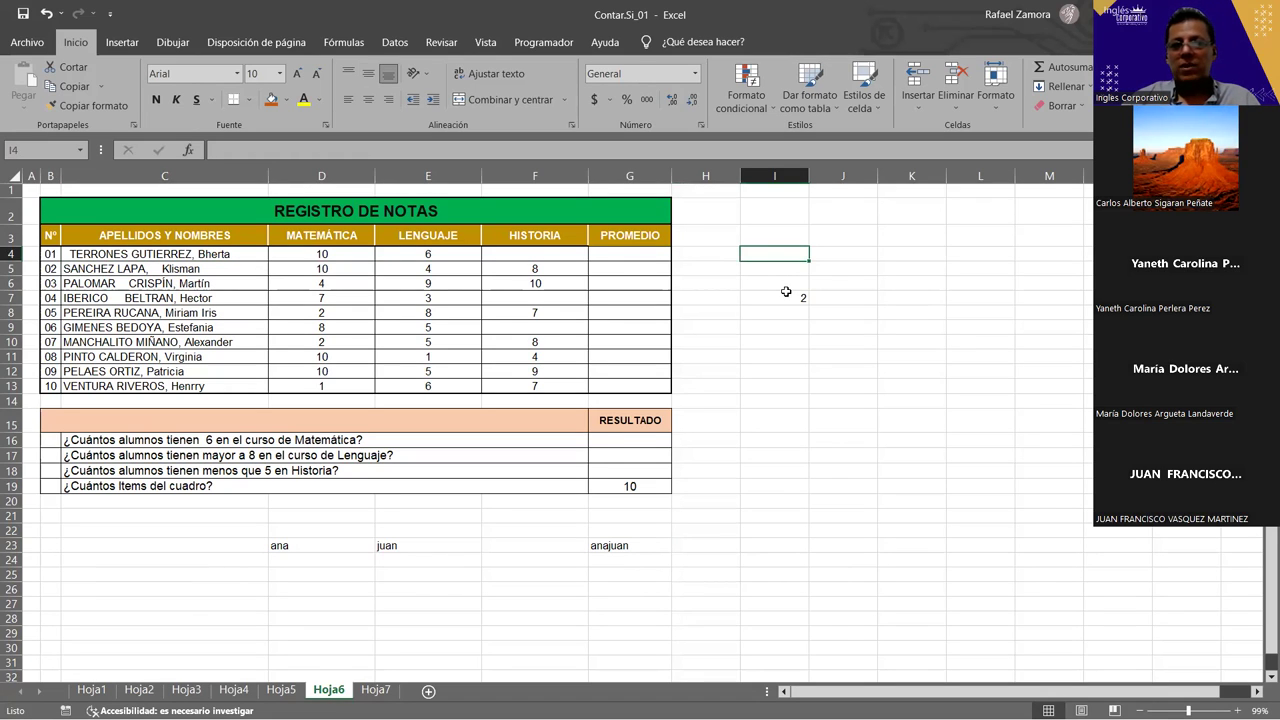
Step: Enter =ESPACIOS(C4) in I4, accept the correction, and fill it down to I11
text(=)
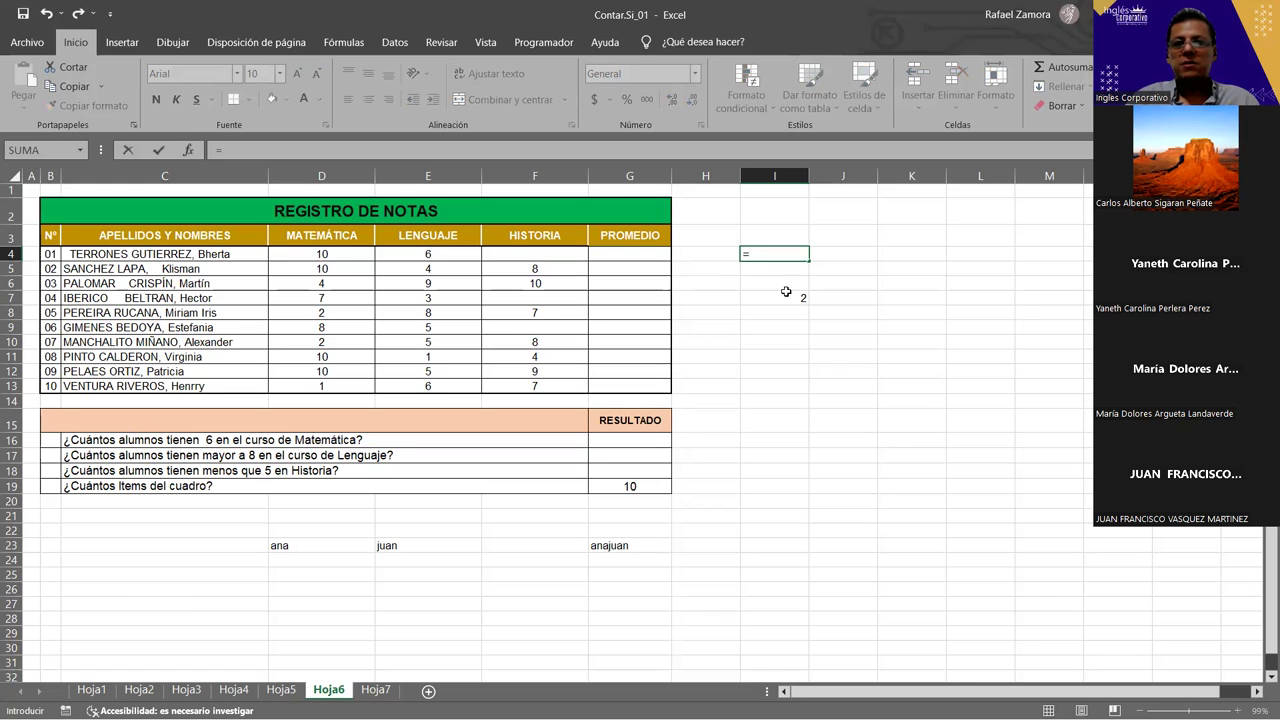
text(ESPACIOS()
click(222, 262)
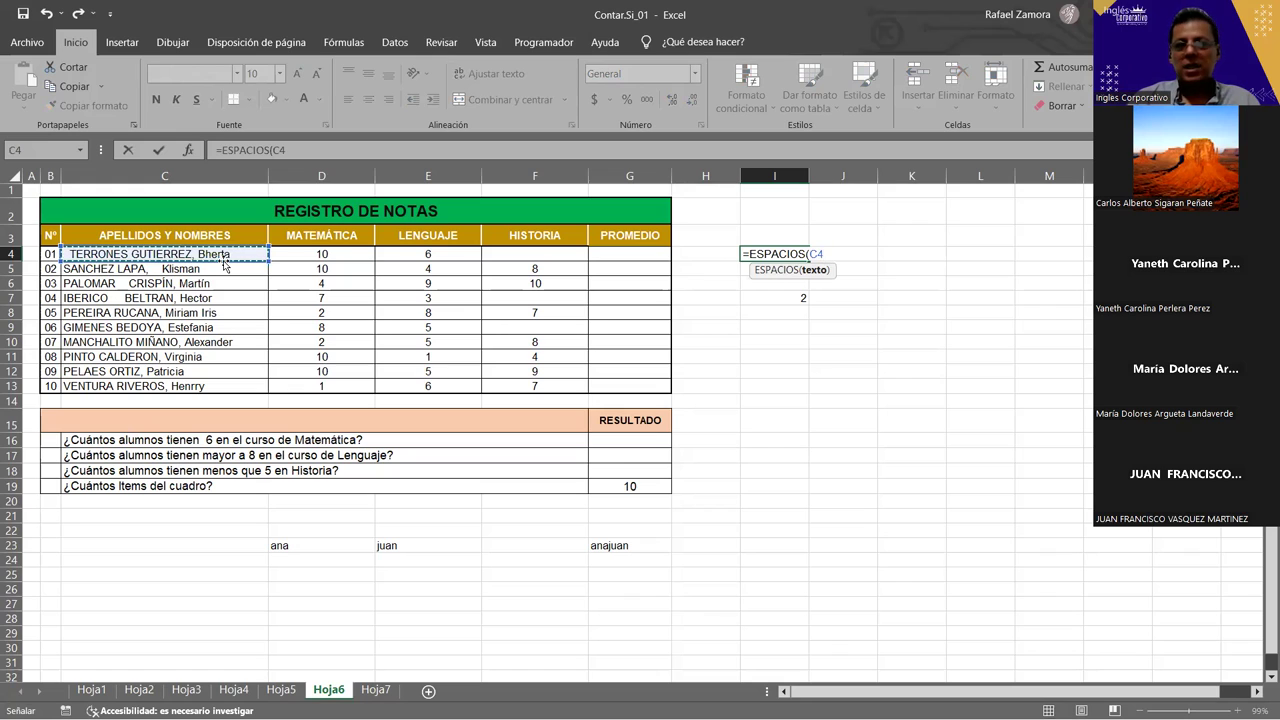
text()))
key(Return)
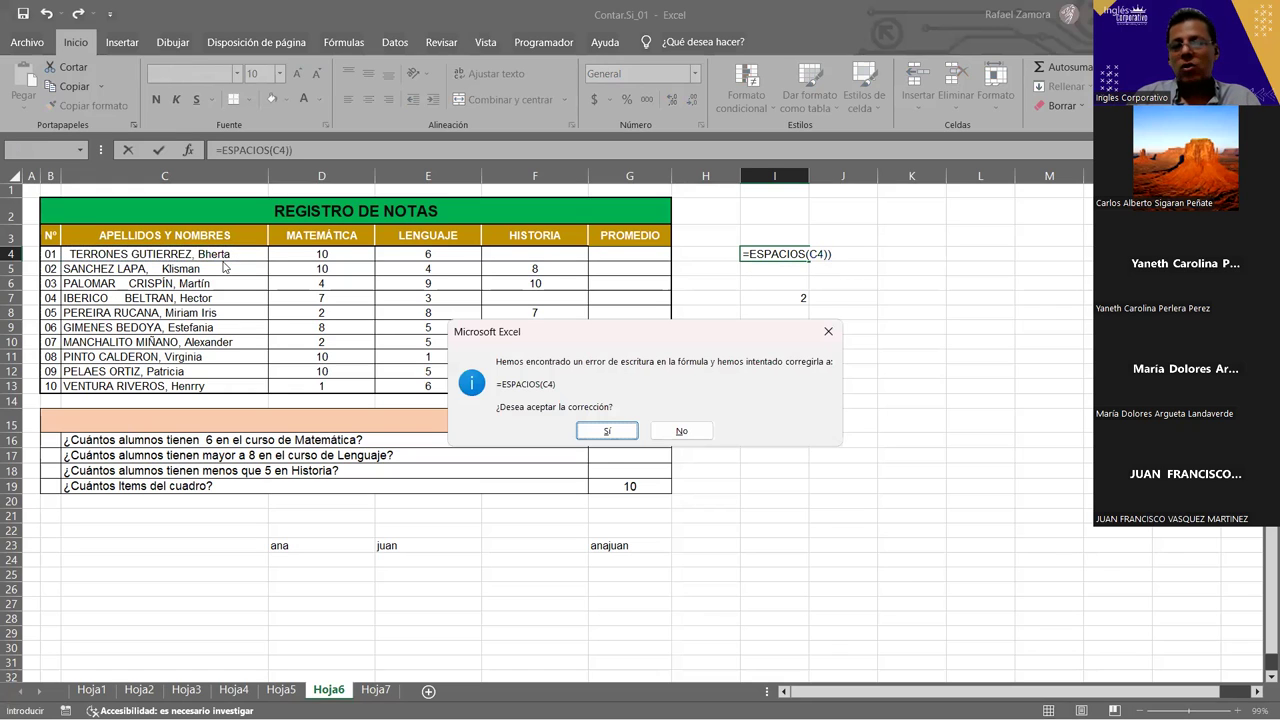
key(Return)
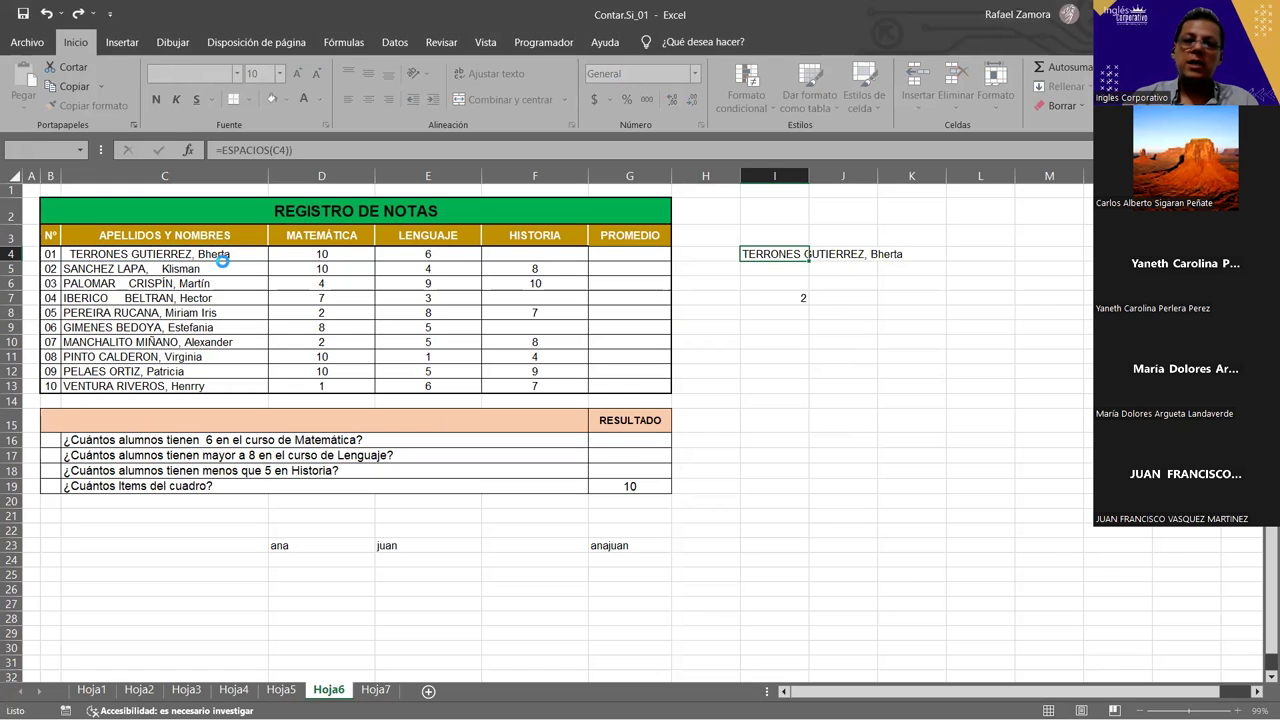
click(800, 25)
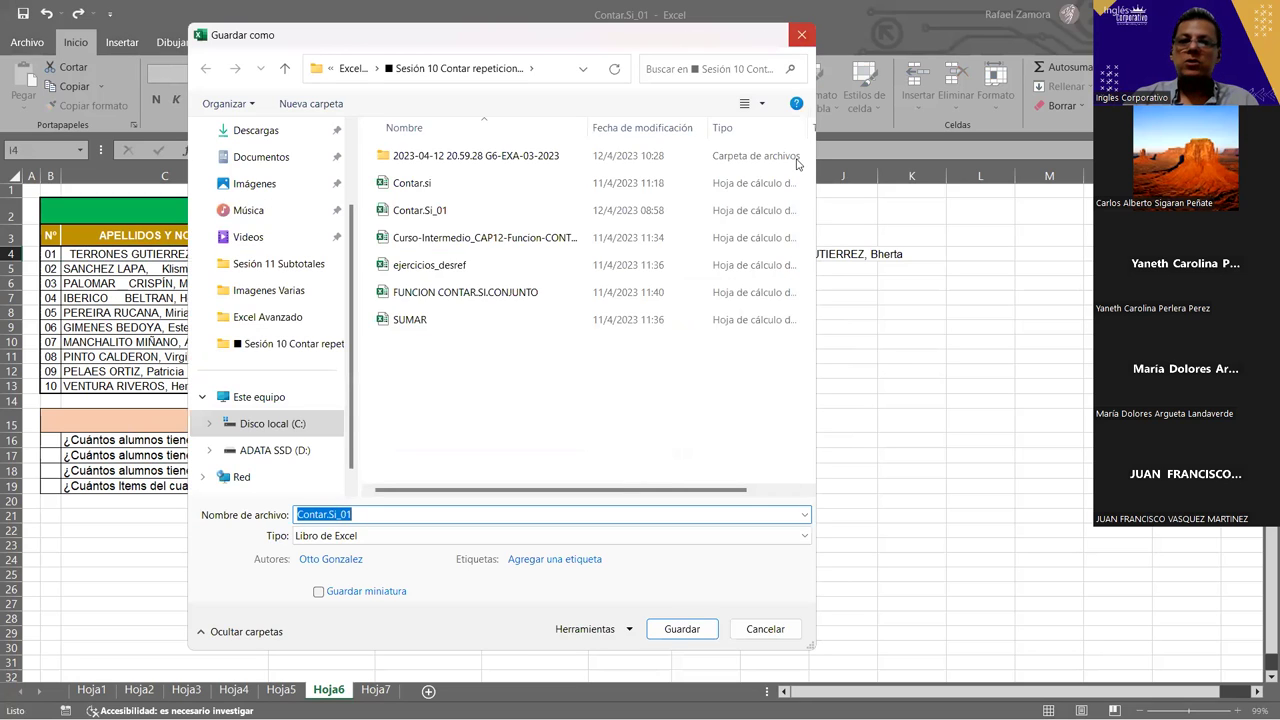
drag(810, 262, 812, 370)
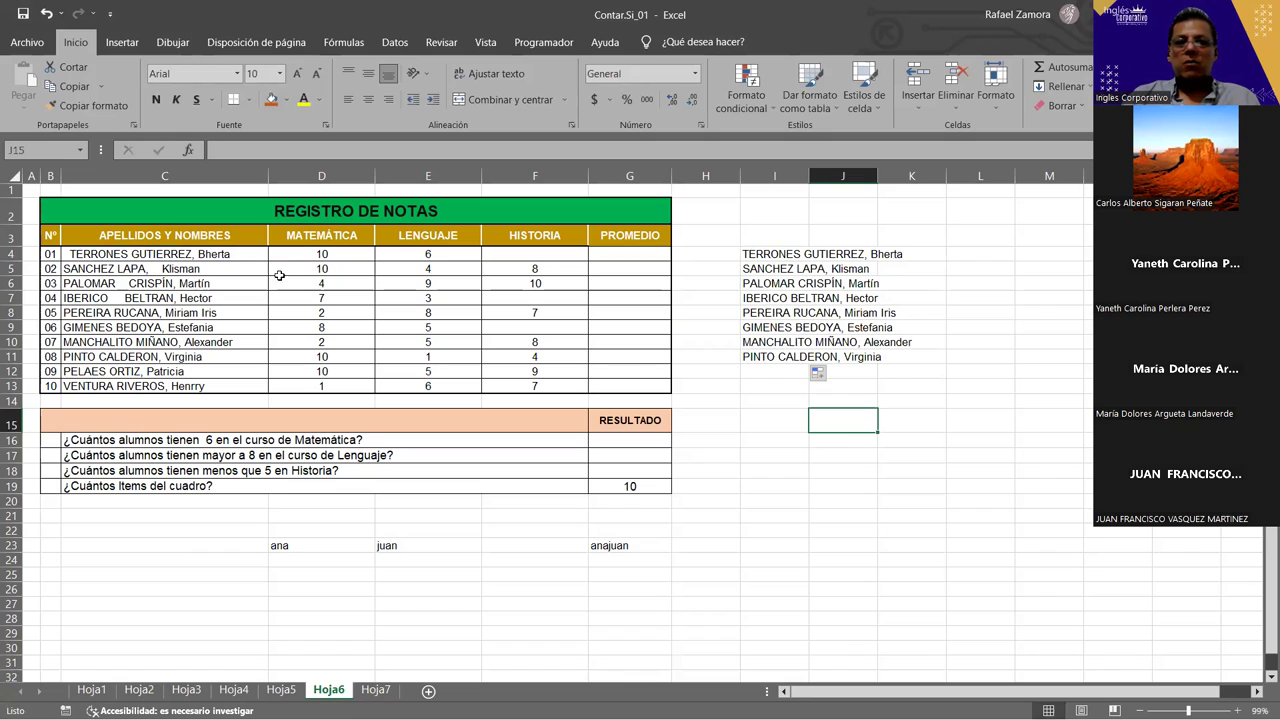
click(160, 255)
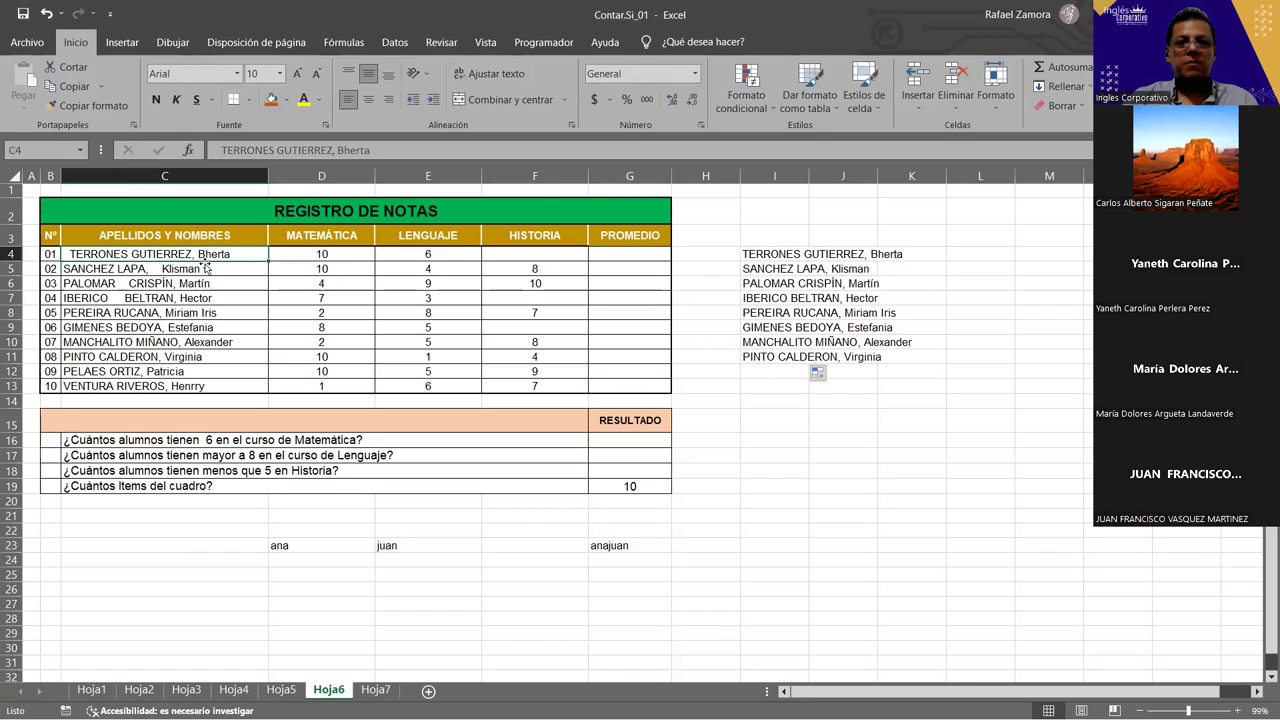
Step: Add a trailing space to ana in D23 and leading spaces to juan in E23
click(170, 270)
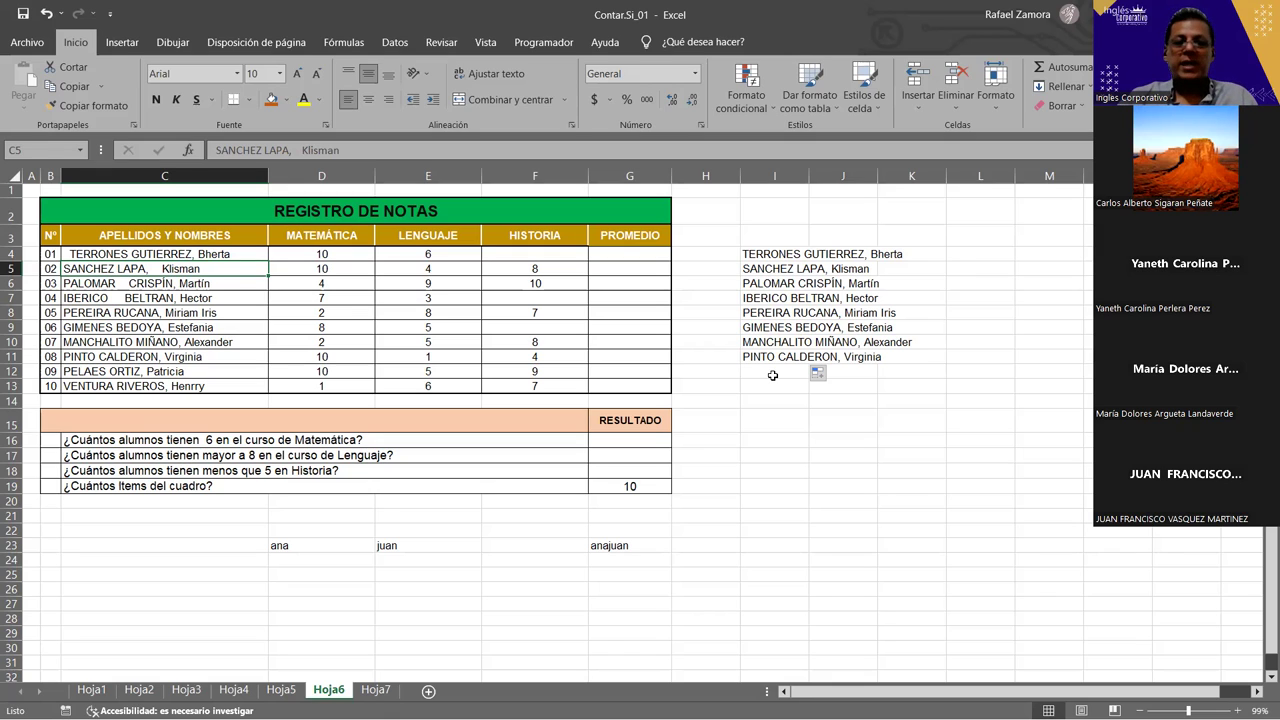
double_click(328, 545)
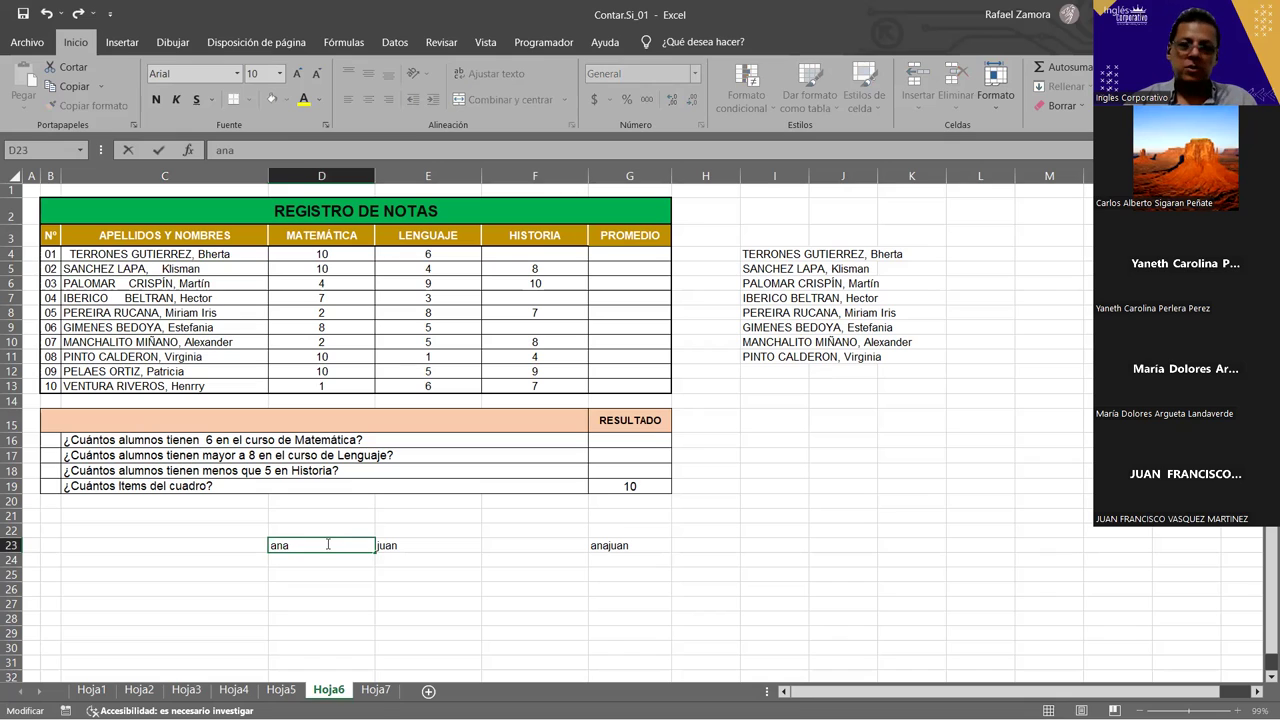
key(Return)
key(Up)
key(Right)
key(F2)
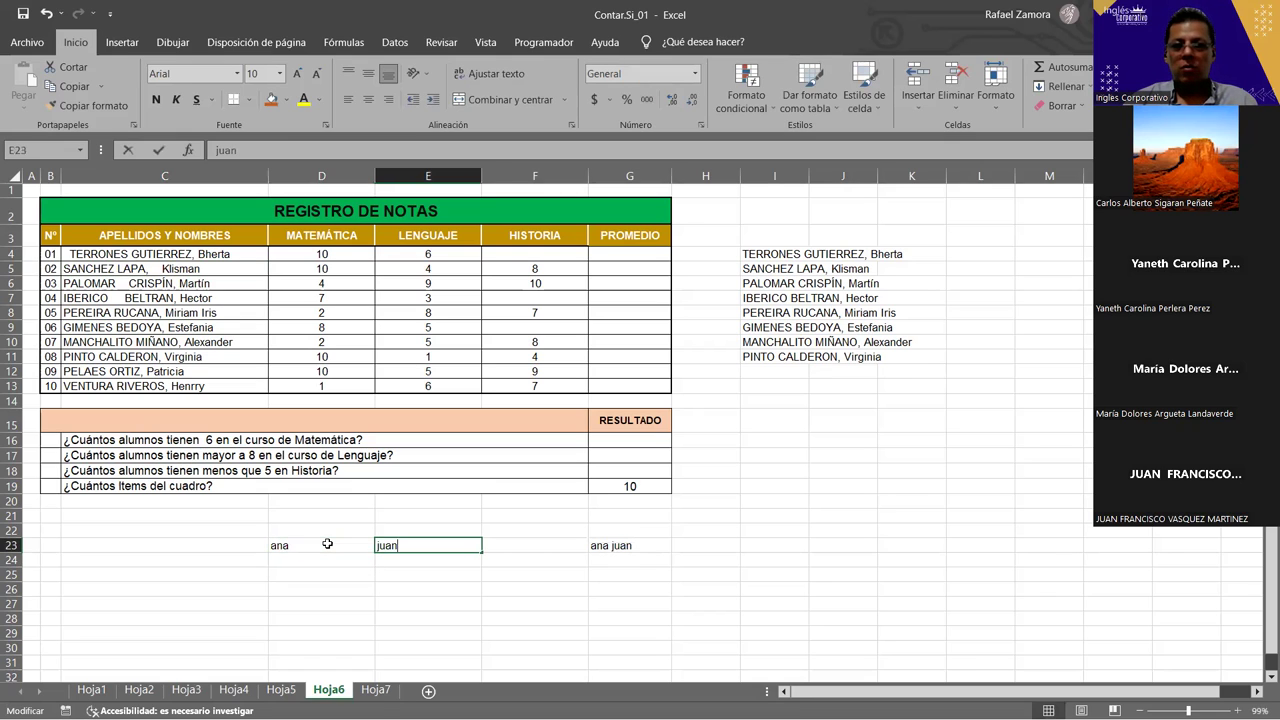
key(Home)
key(Return)
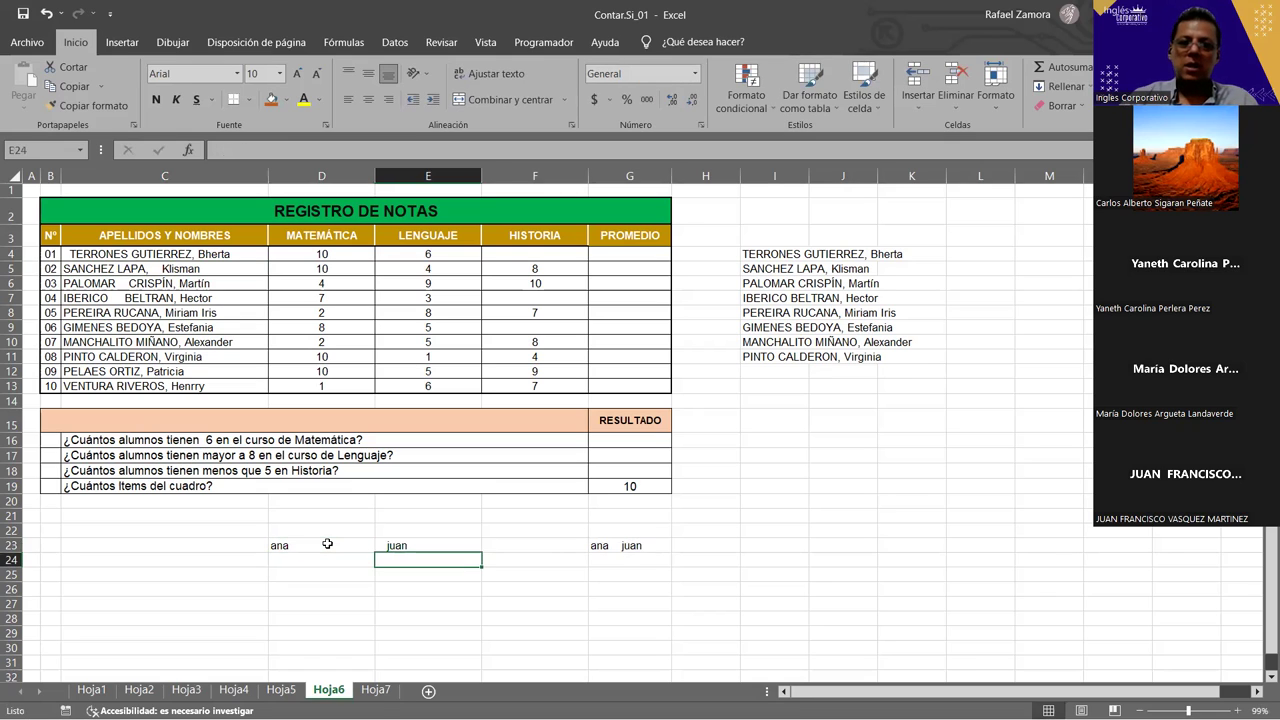
click(660, 545)
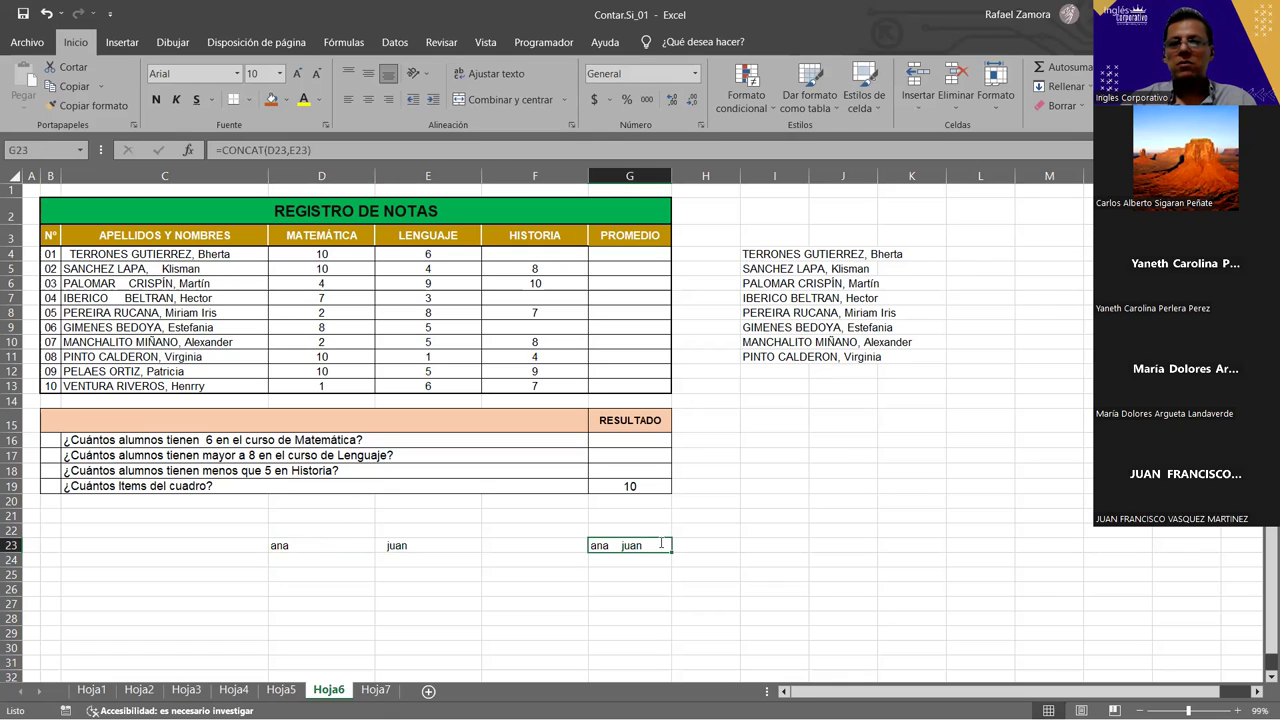
key(F2)
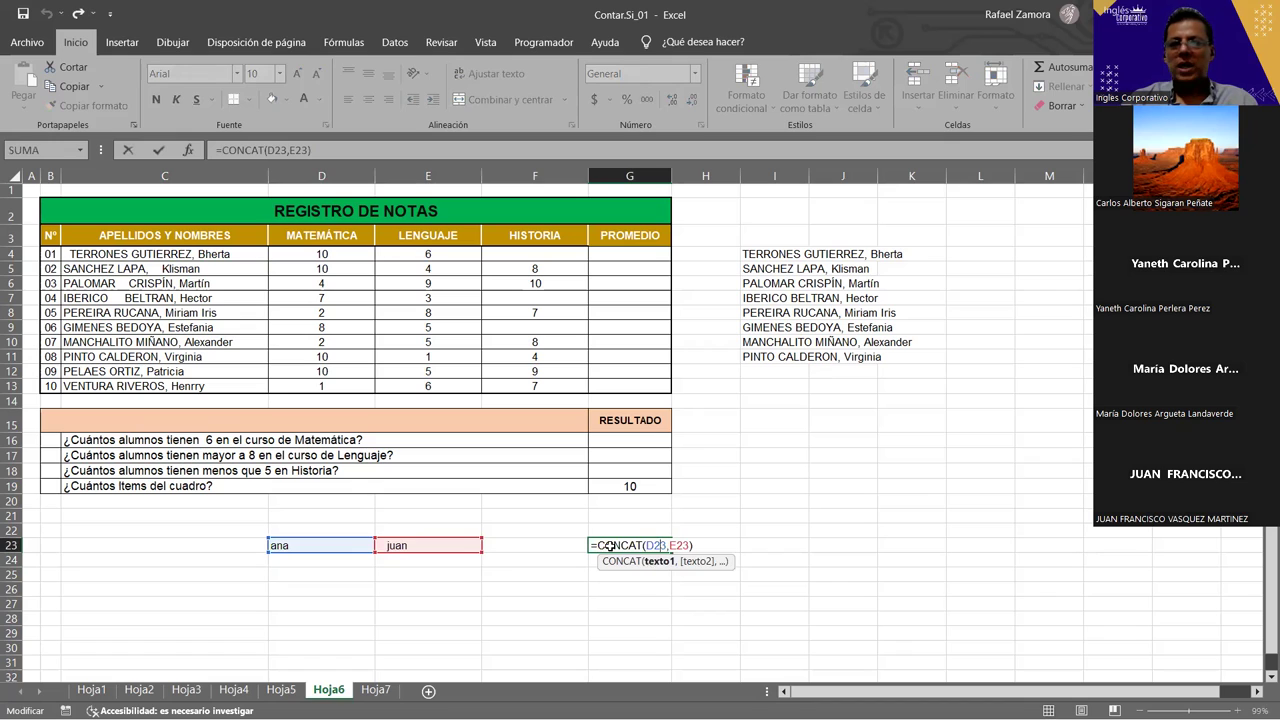
Step: Change G23 to =ESPACIOS(CONCAT(D23,E23)) so it shows 'ana juan'
key(Escape)
key(F2)
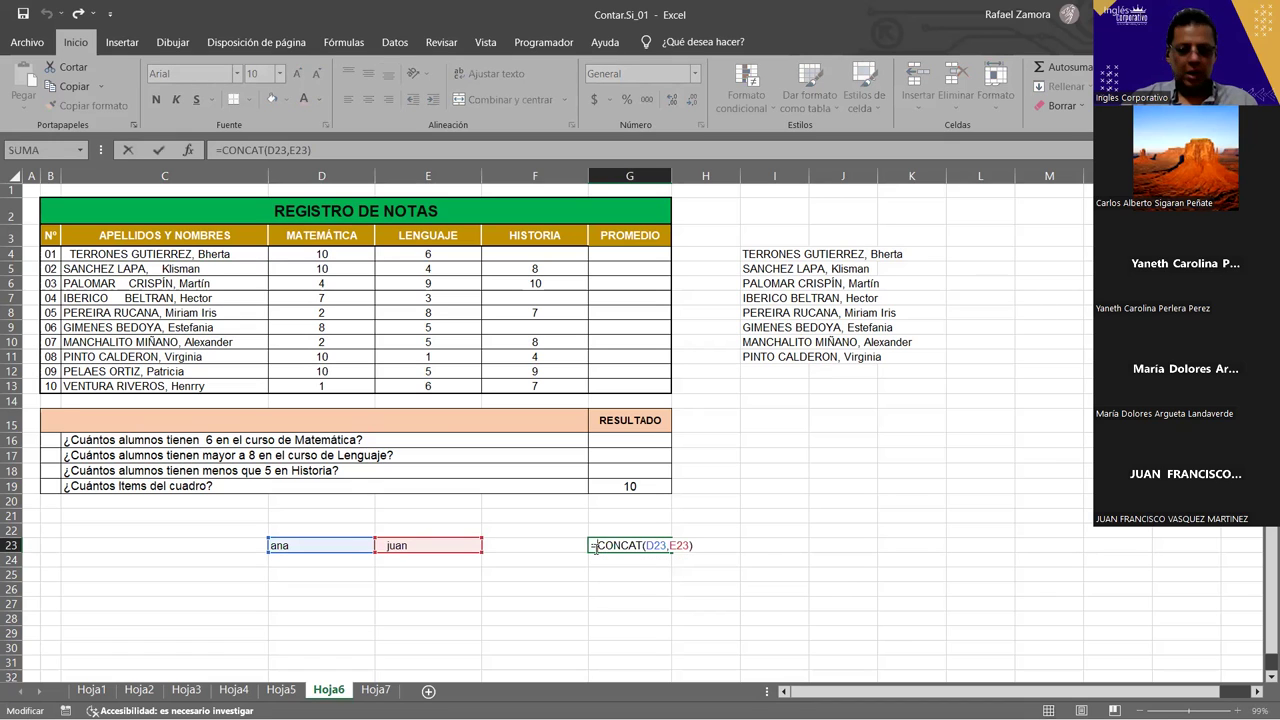
text(esp')
key(Return)
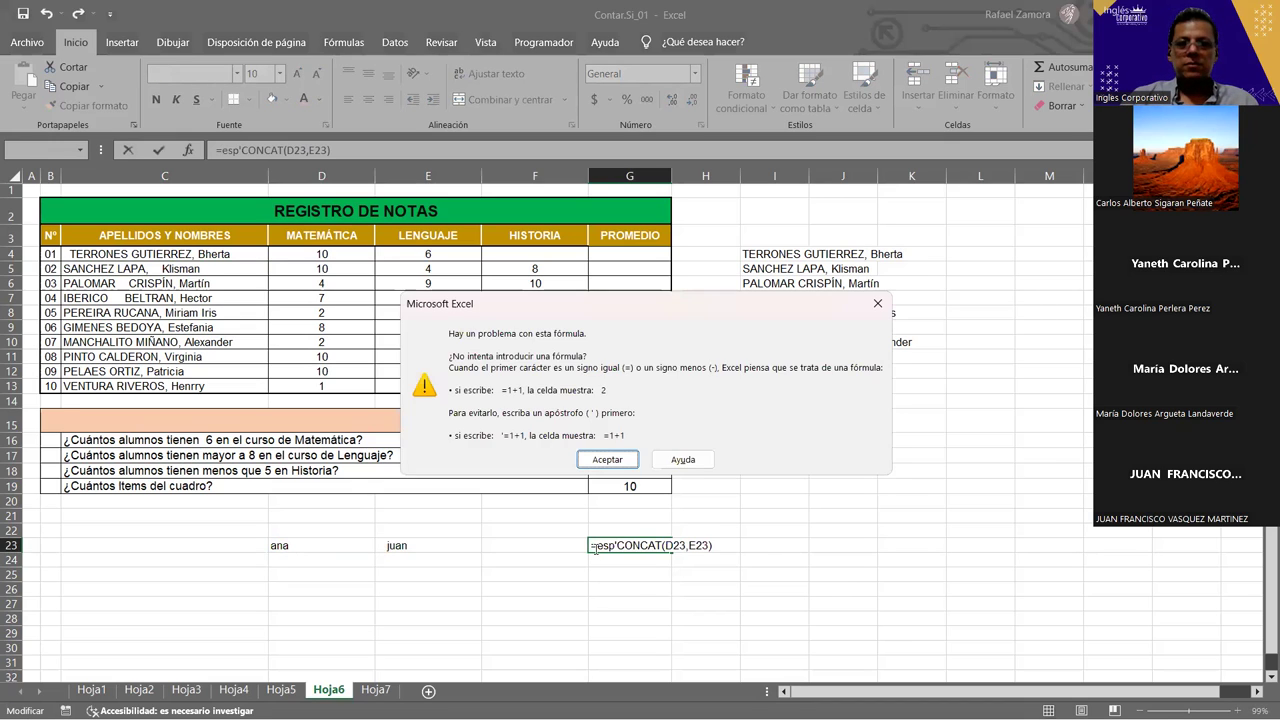
click(620, 461)
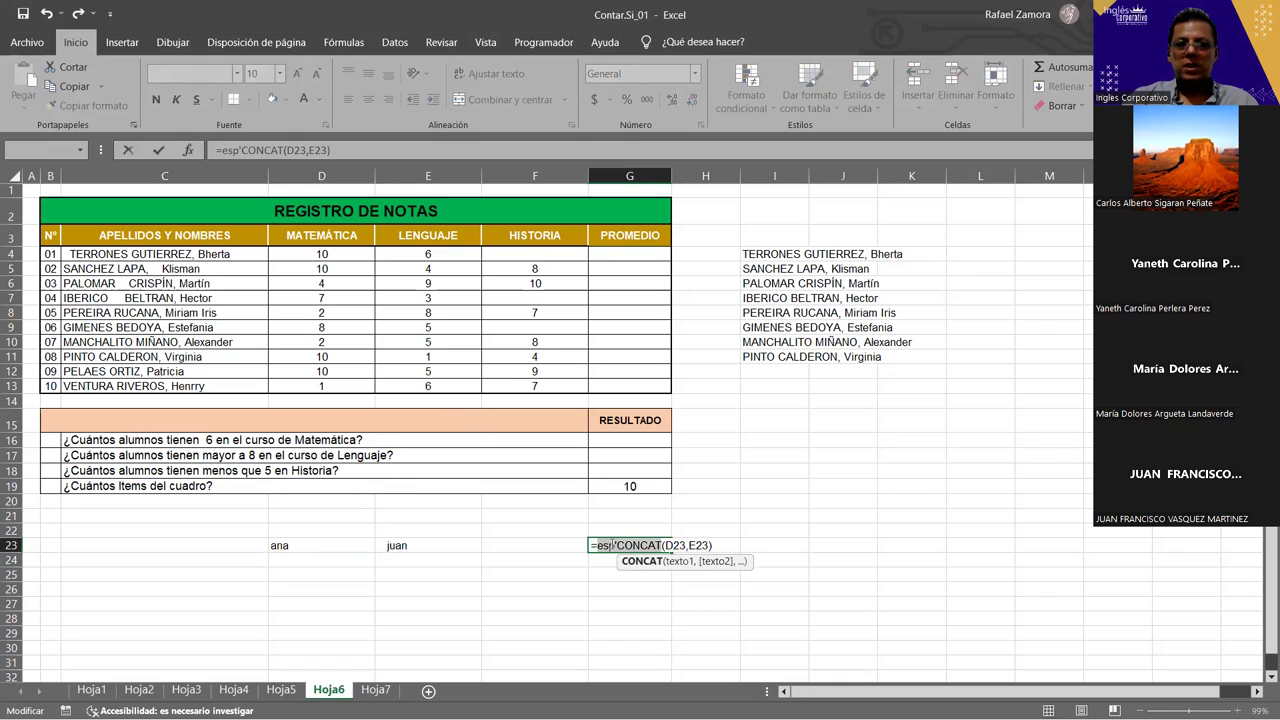
click(613, 545)
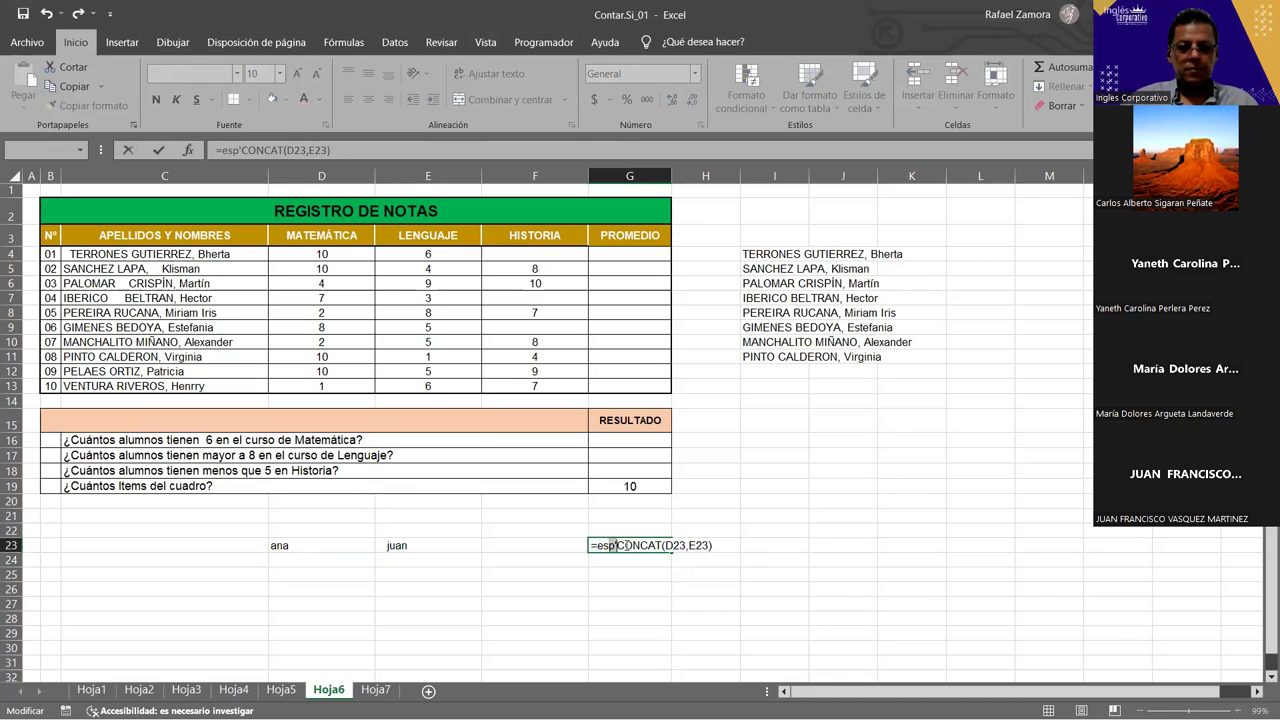
key(BackSpace)
key(Tab)
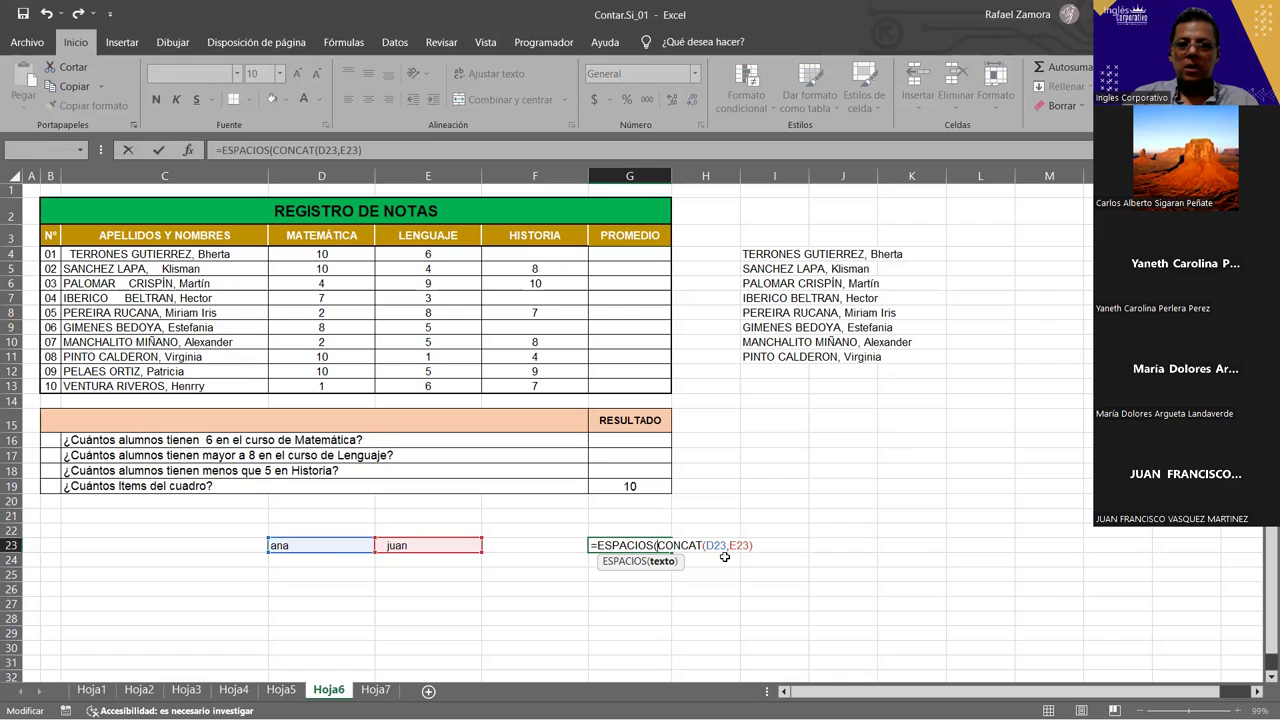
text())
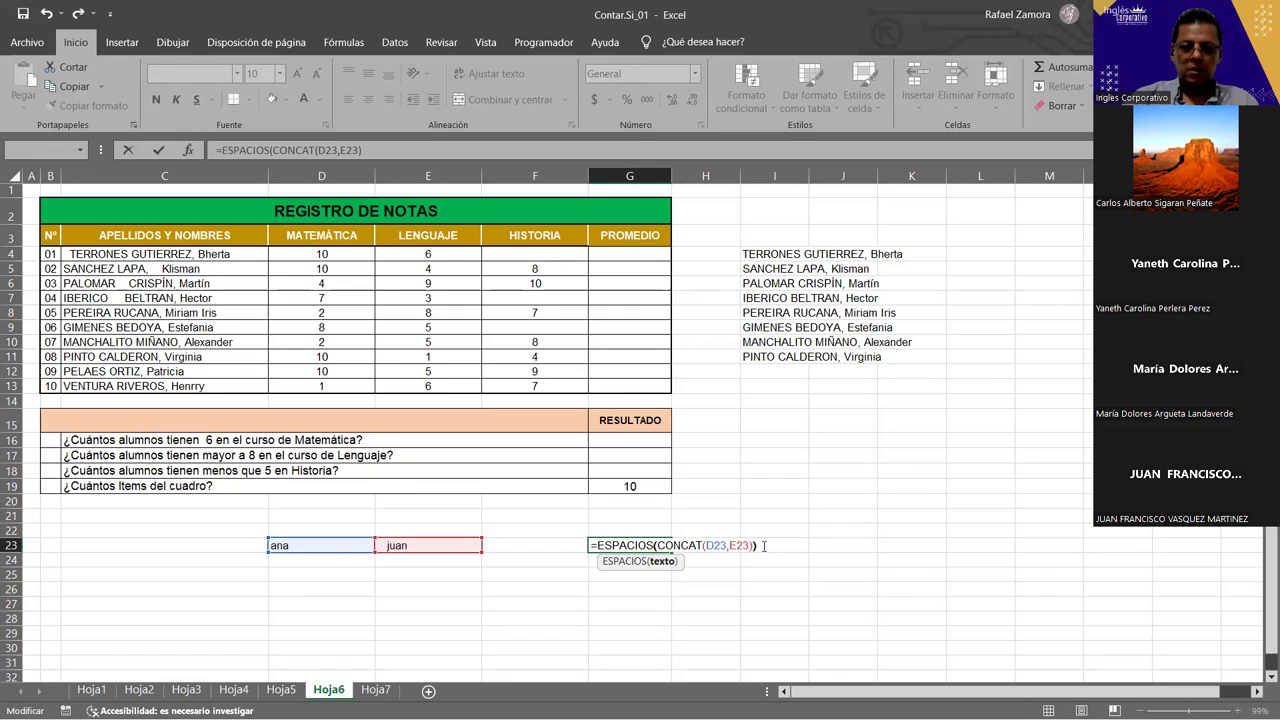
key(Return)
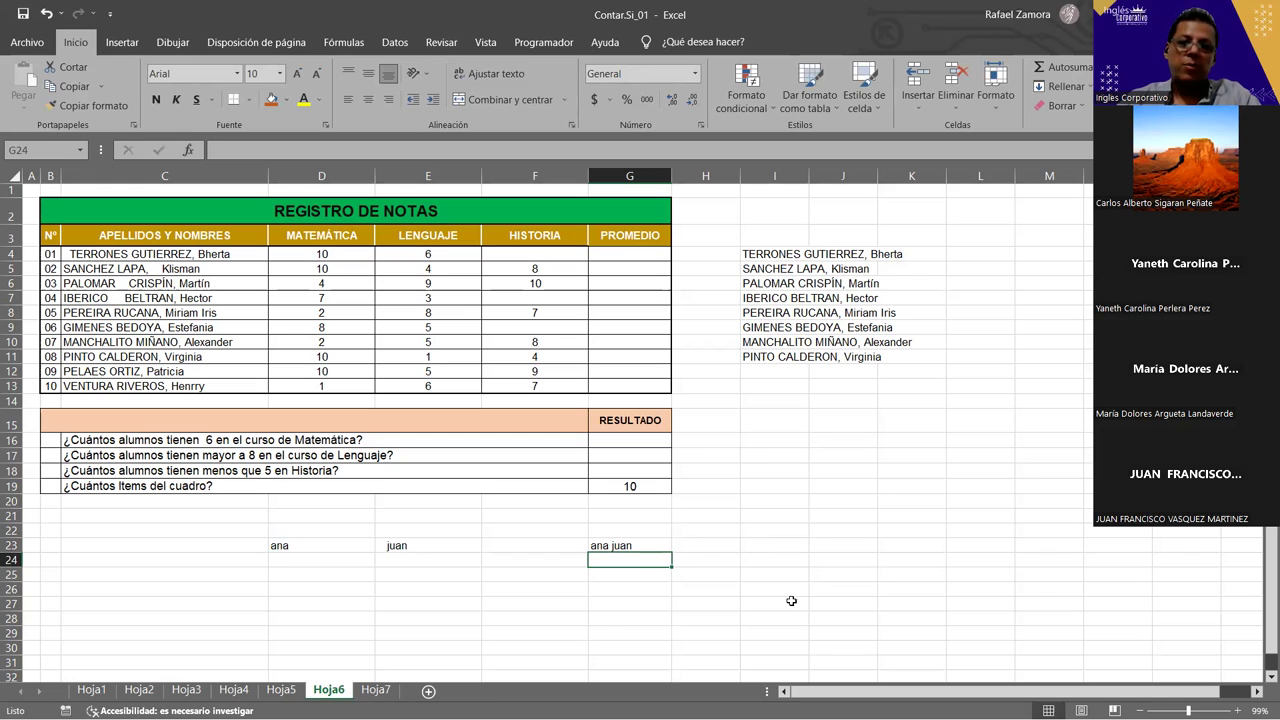
click(630, 546)
double_click(632, 546)
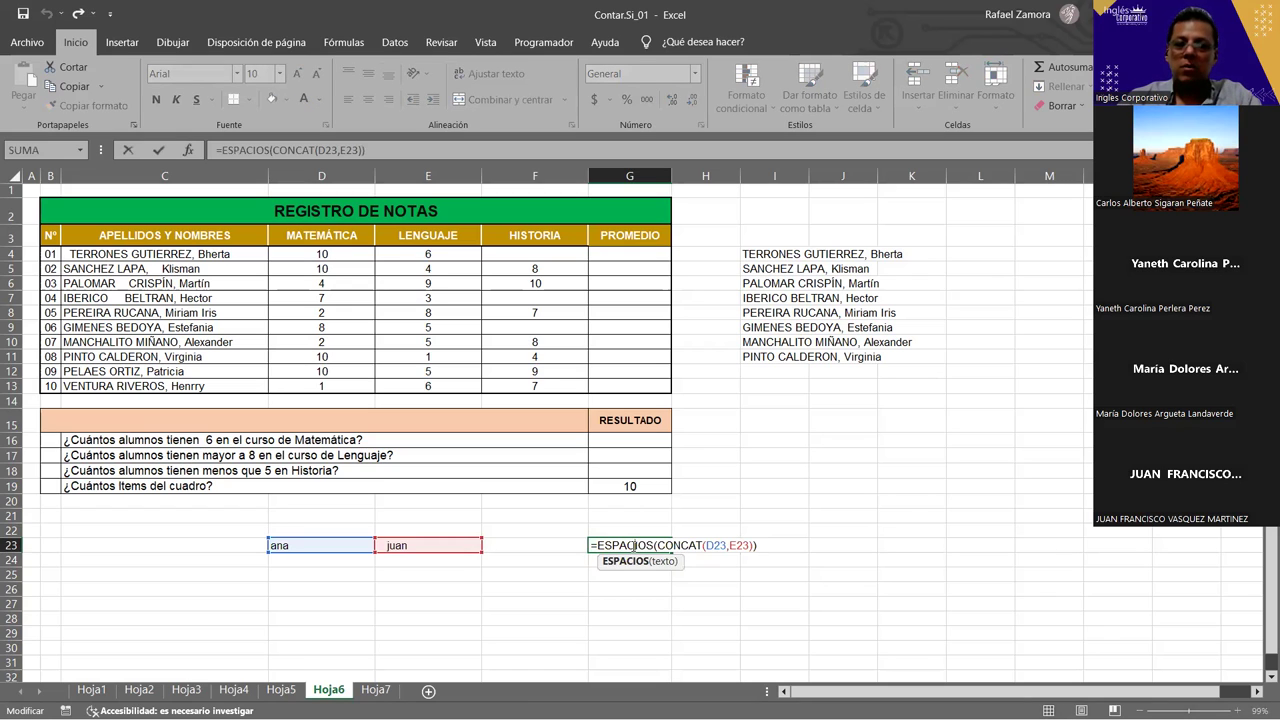
drag(646, 546, 596, 546)
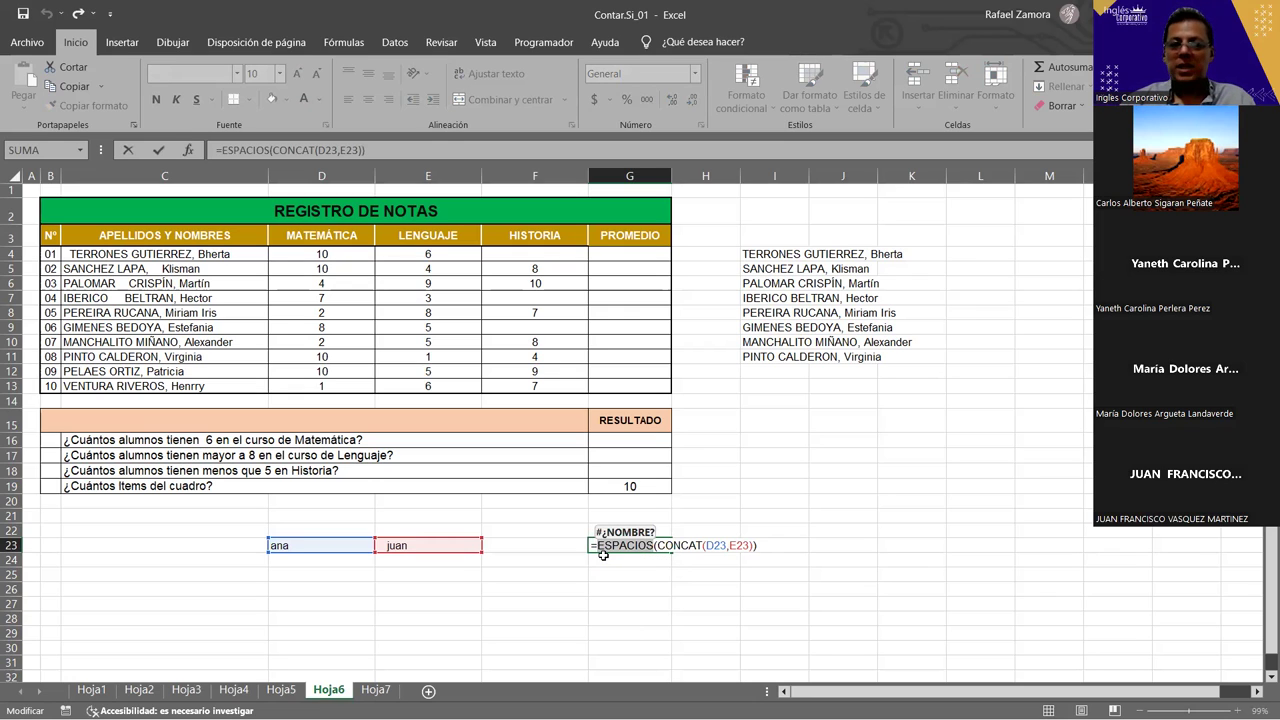
key(Escape)
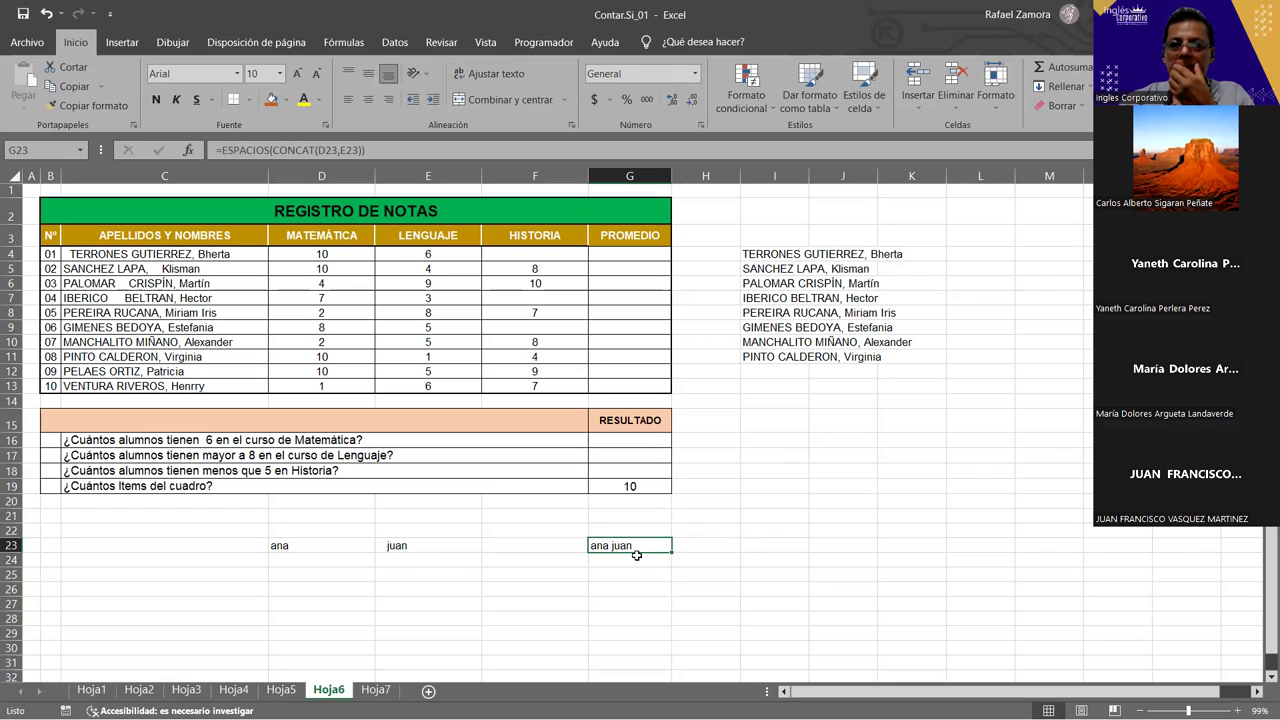
click(714, 572)
click(675, 563)
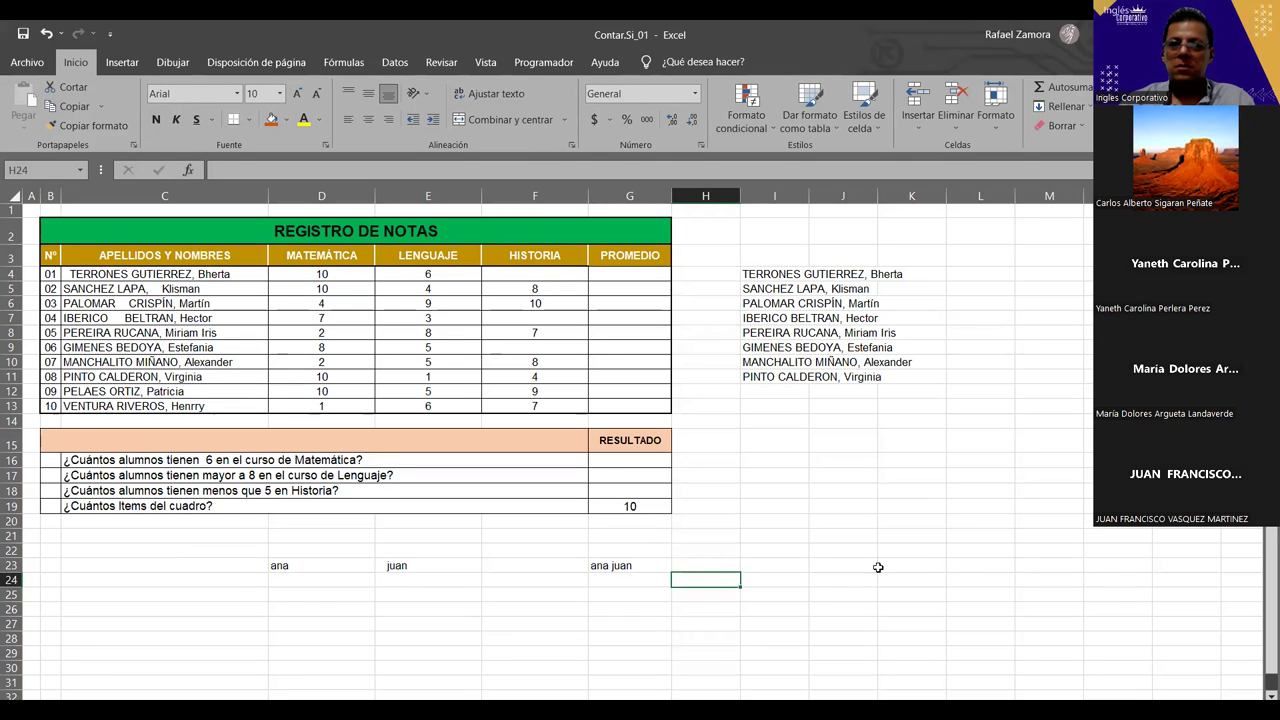
click(878, 566)
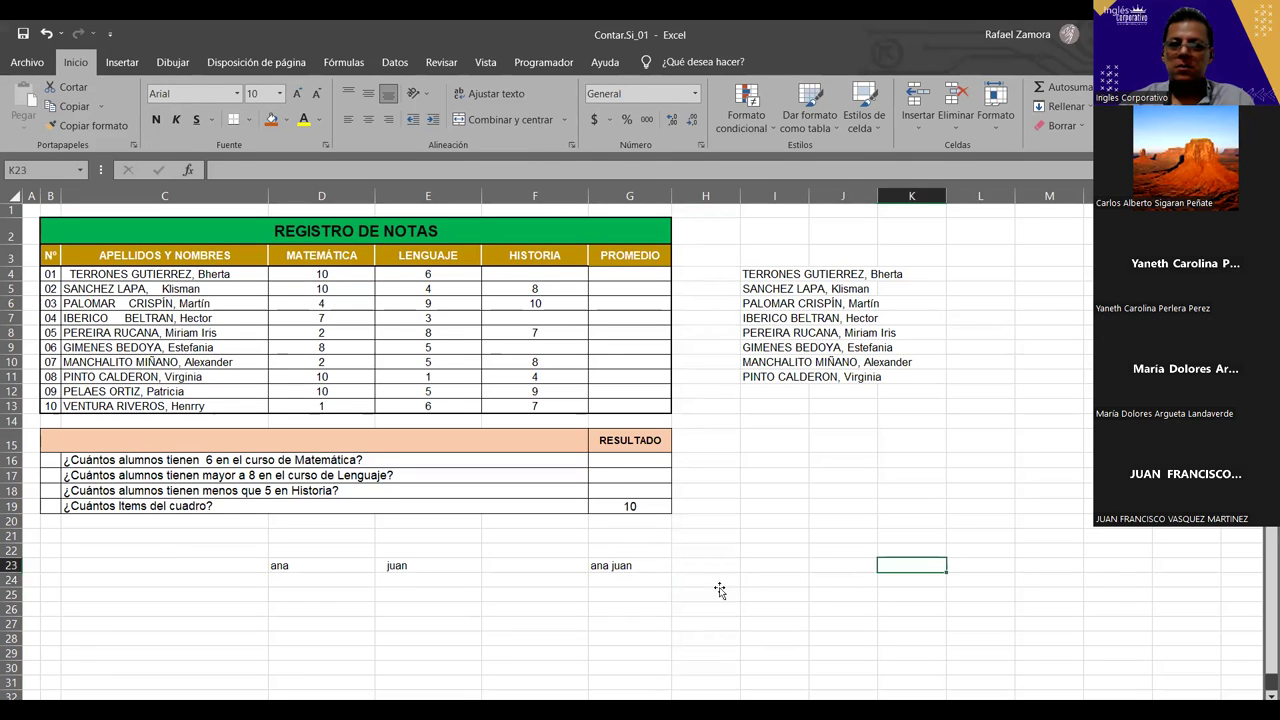
click(598, 592)
key(Return)
click(618, 582)
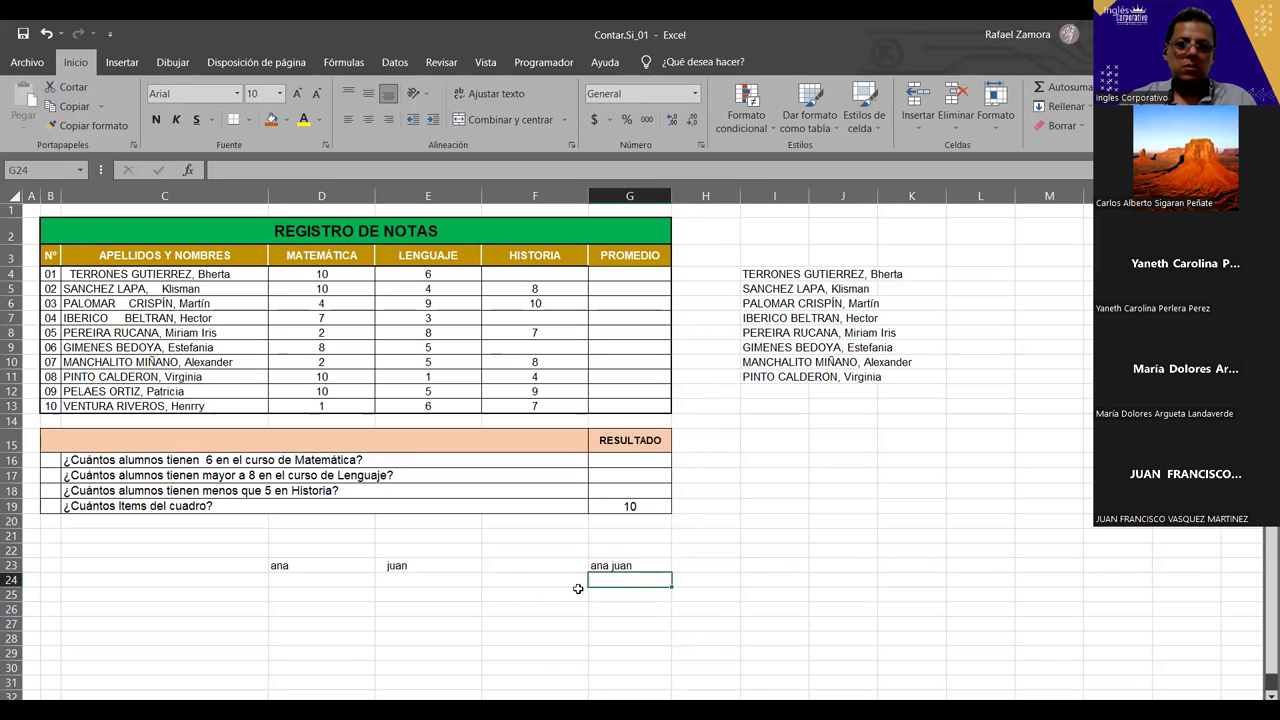
click(630, 567)
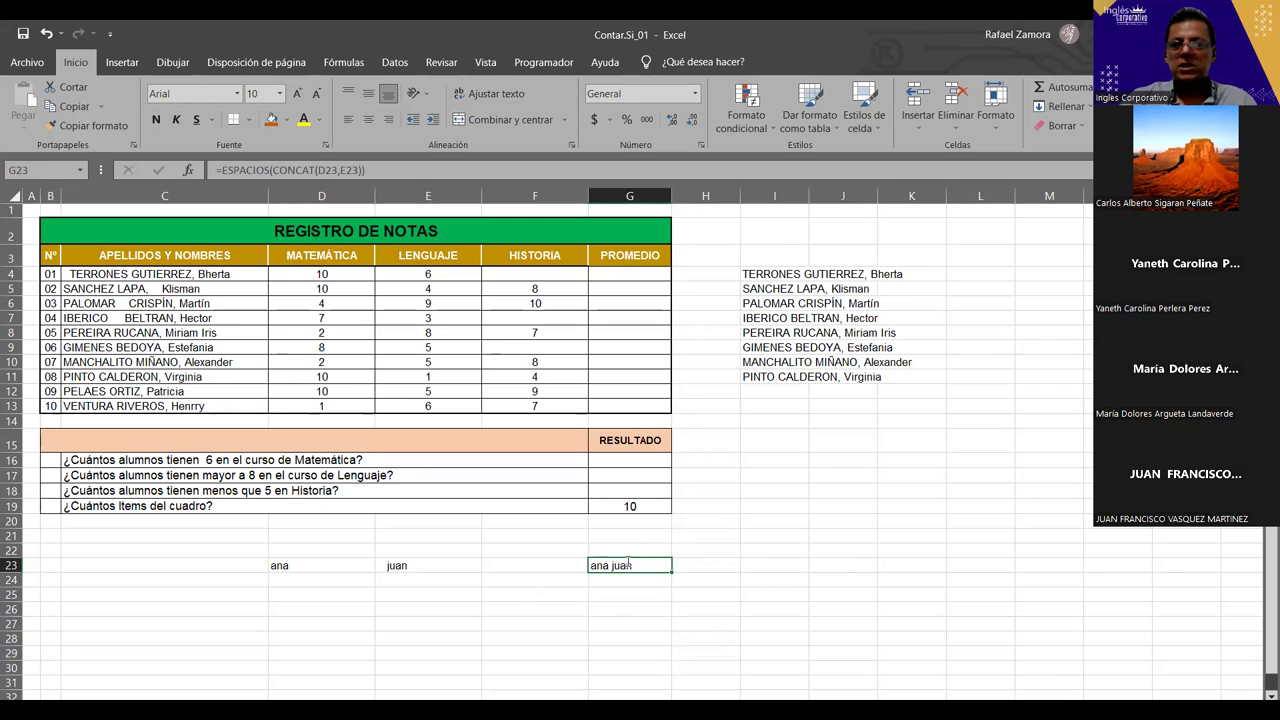
Step: Remove ESPACIOS from G23 so it reads =CONCAT(D23,E23)
double_click(627, 564)
drag(655, 566, 597, 566)
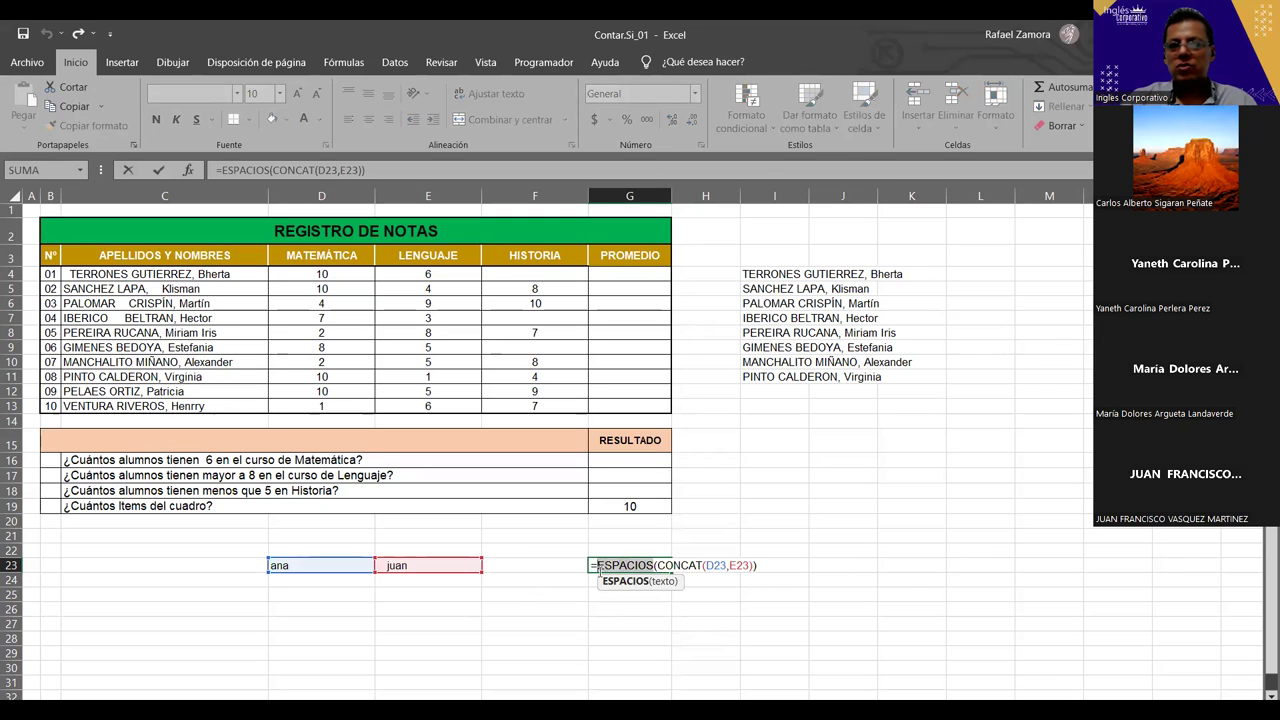
key(Delete)
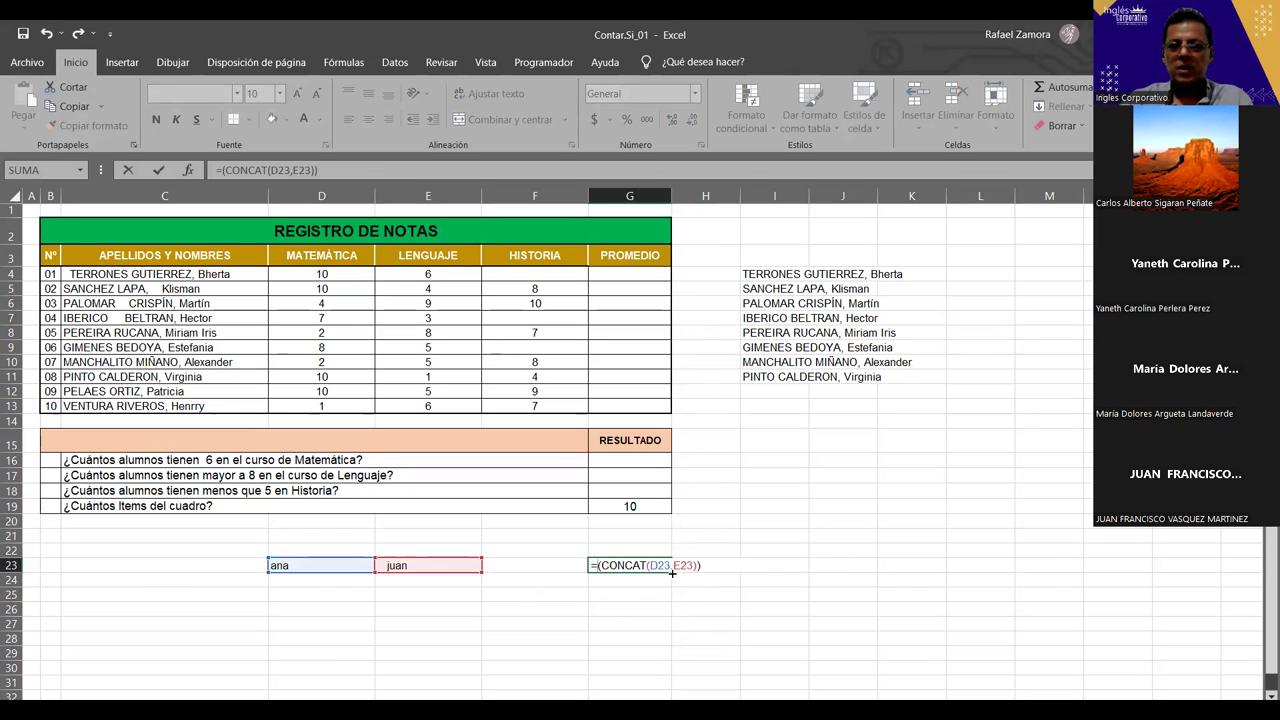
key(Delete)
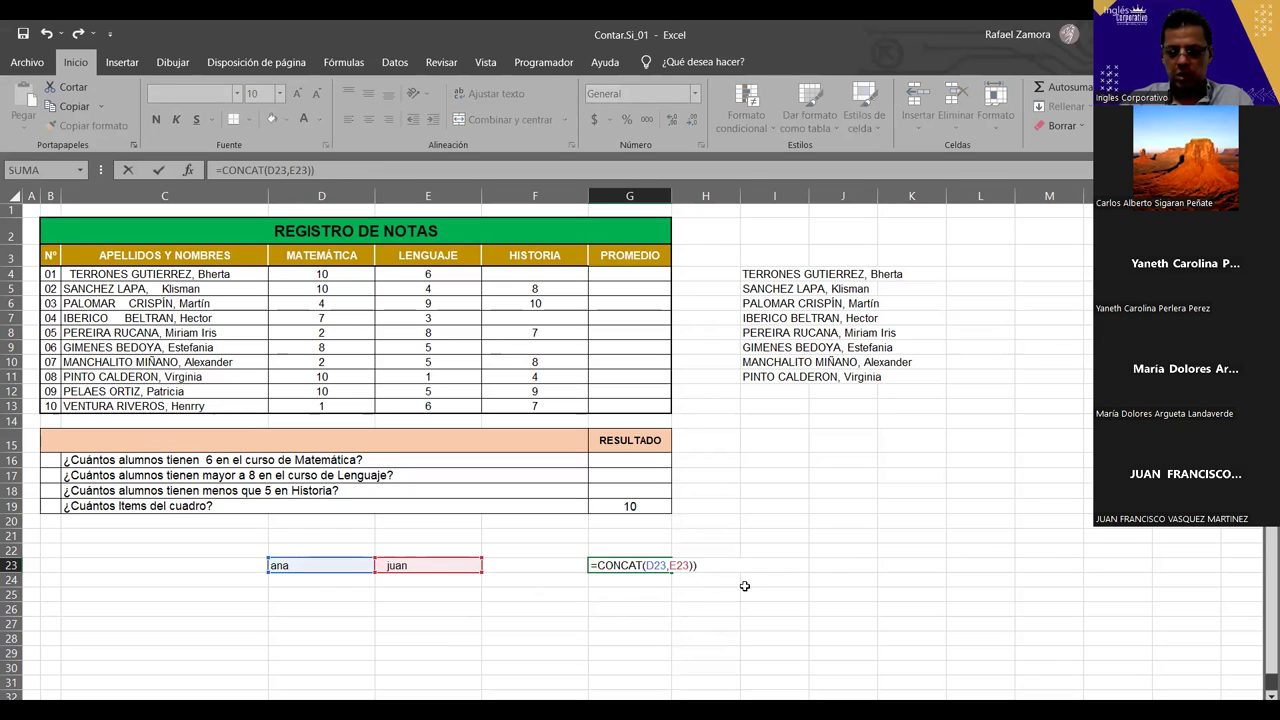
key(Return)
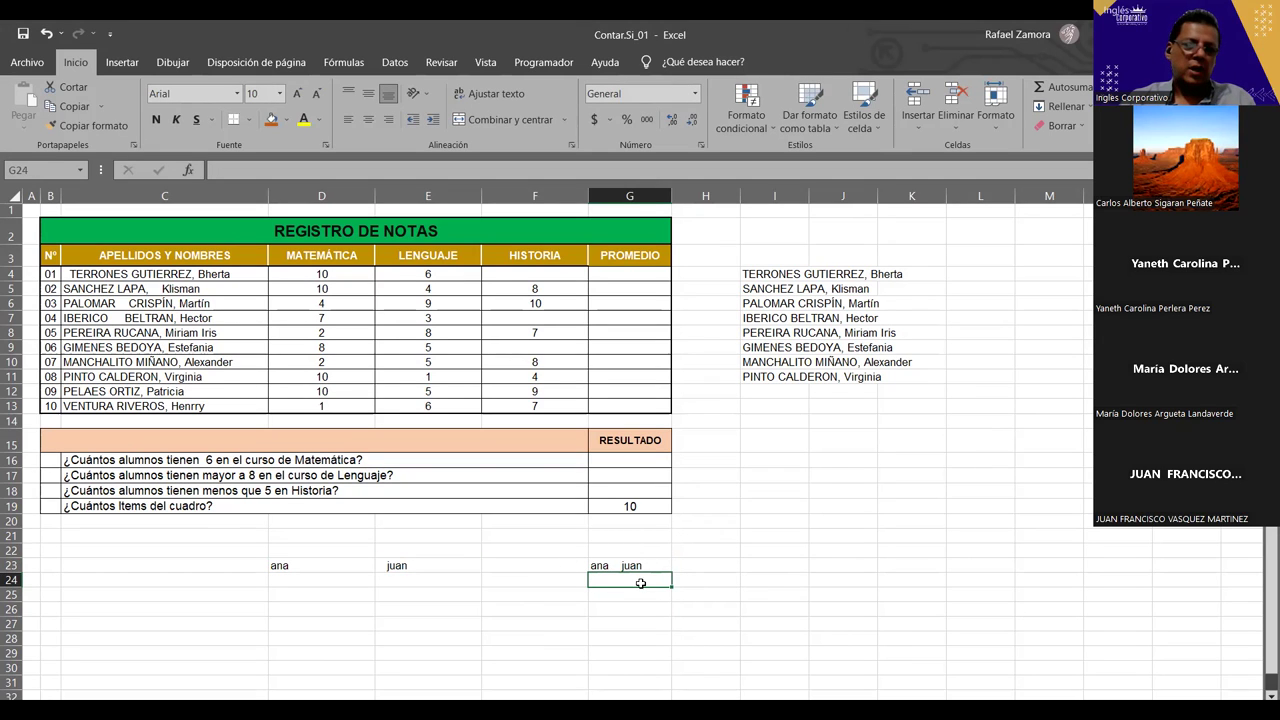
Step: Enter ana in D24 and jun in E24, correcting the misspelled 'juna'
click(311, 584)
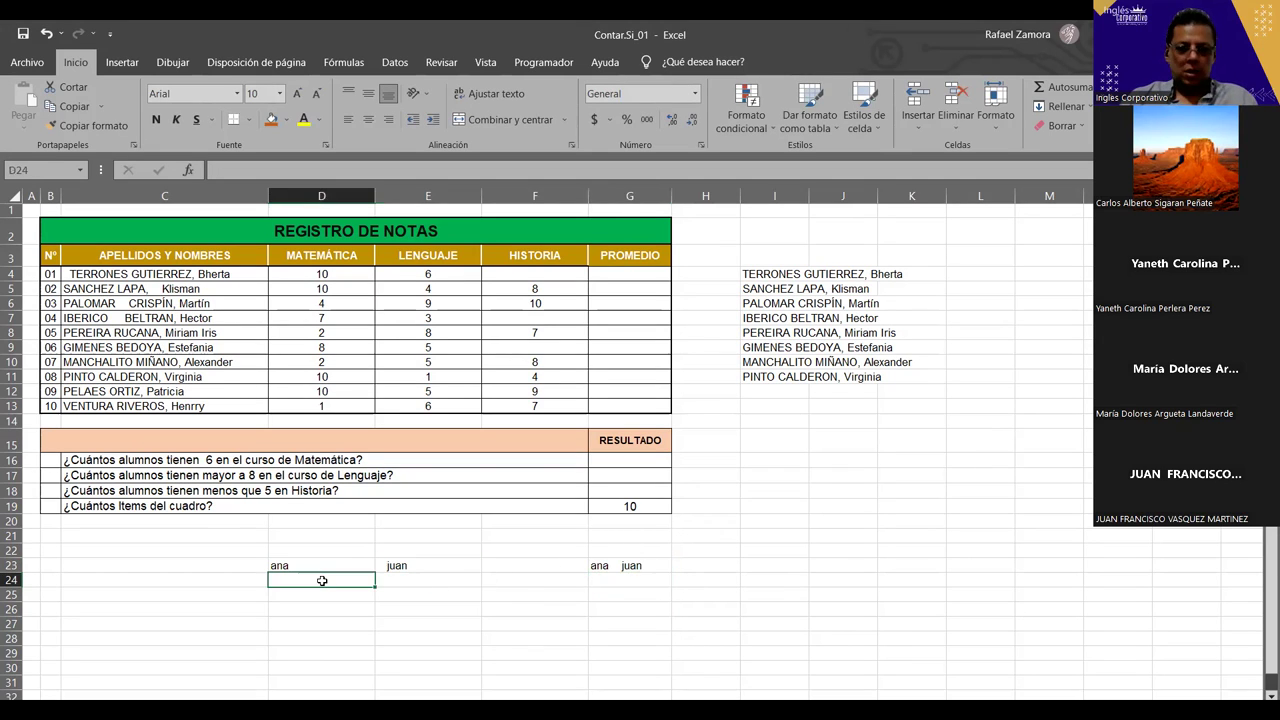
text(ana)
key(Return)
text(juan)
key(Escape)
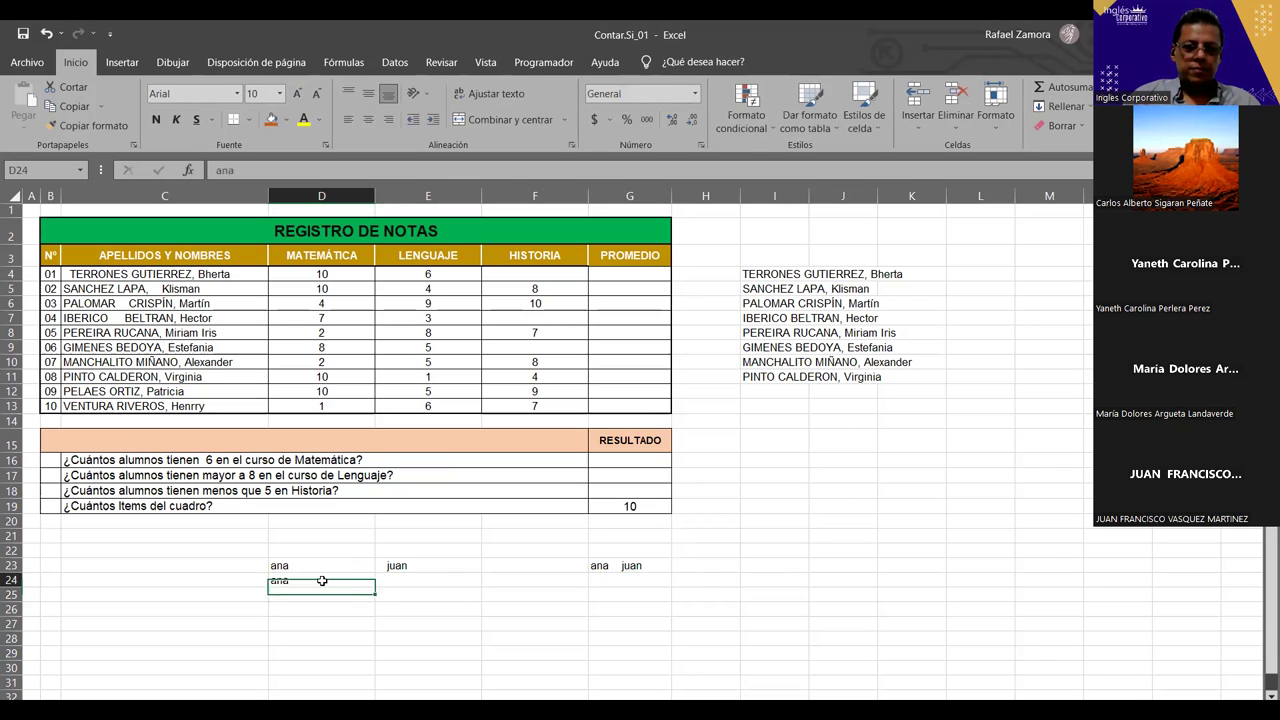
key(Right)
text(juna)
key(Return)
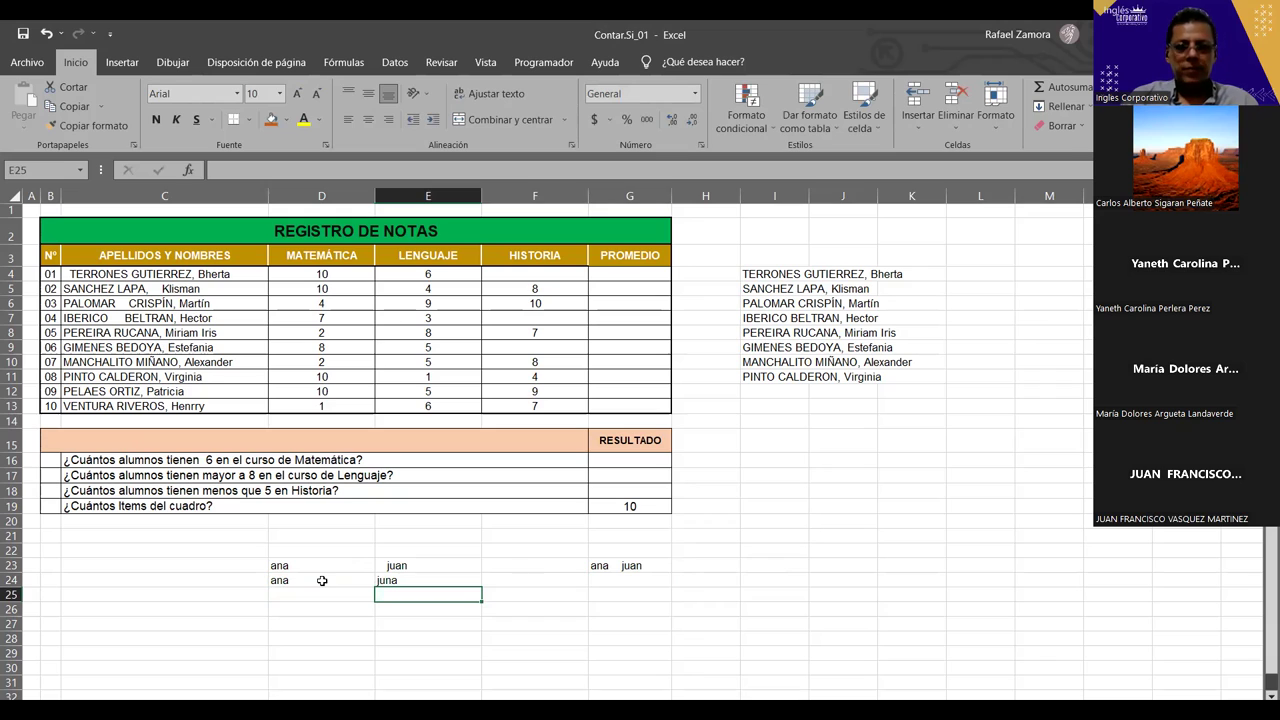
double_click(412, 580)
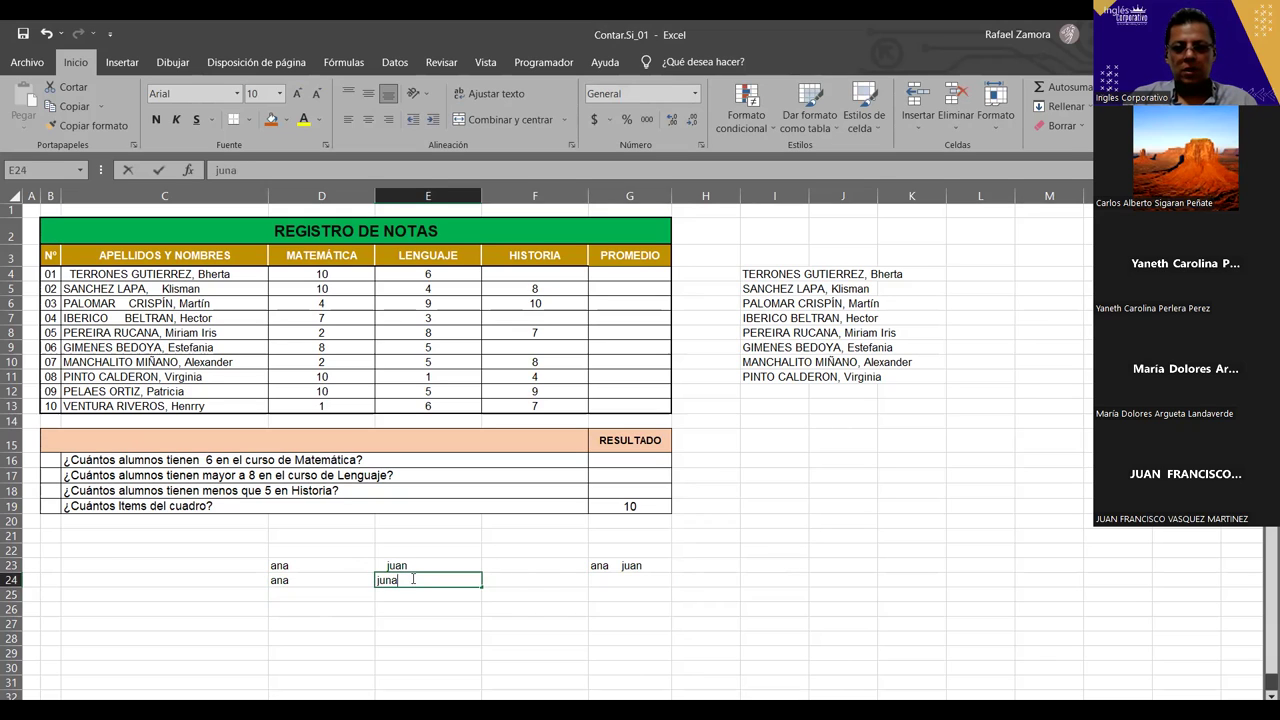
key(BackSpace)
key(Return)
Step: Fill the G23 CONCAT formula down into G24 and inspect the copy
click(632, 566)
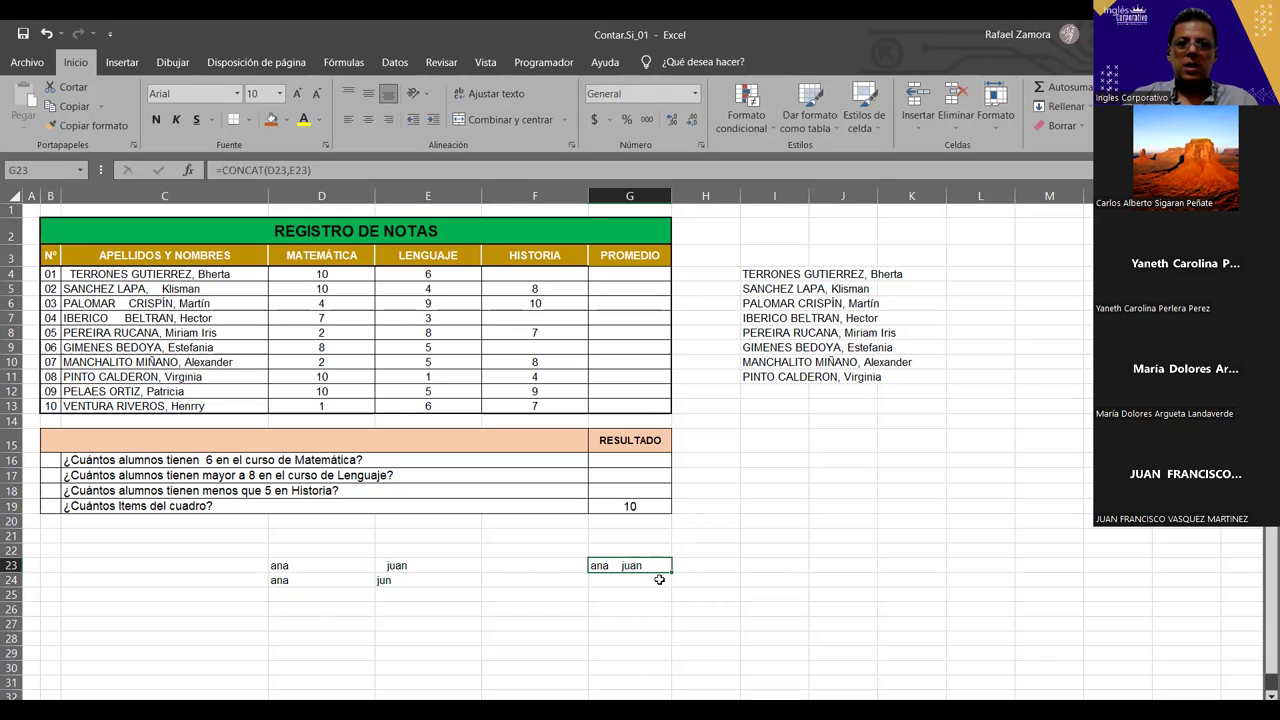
drag(668, 571, 668, 586)
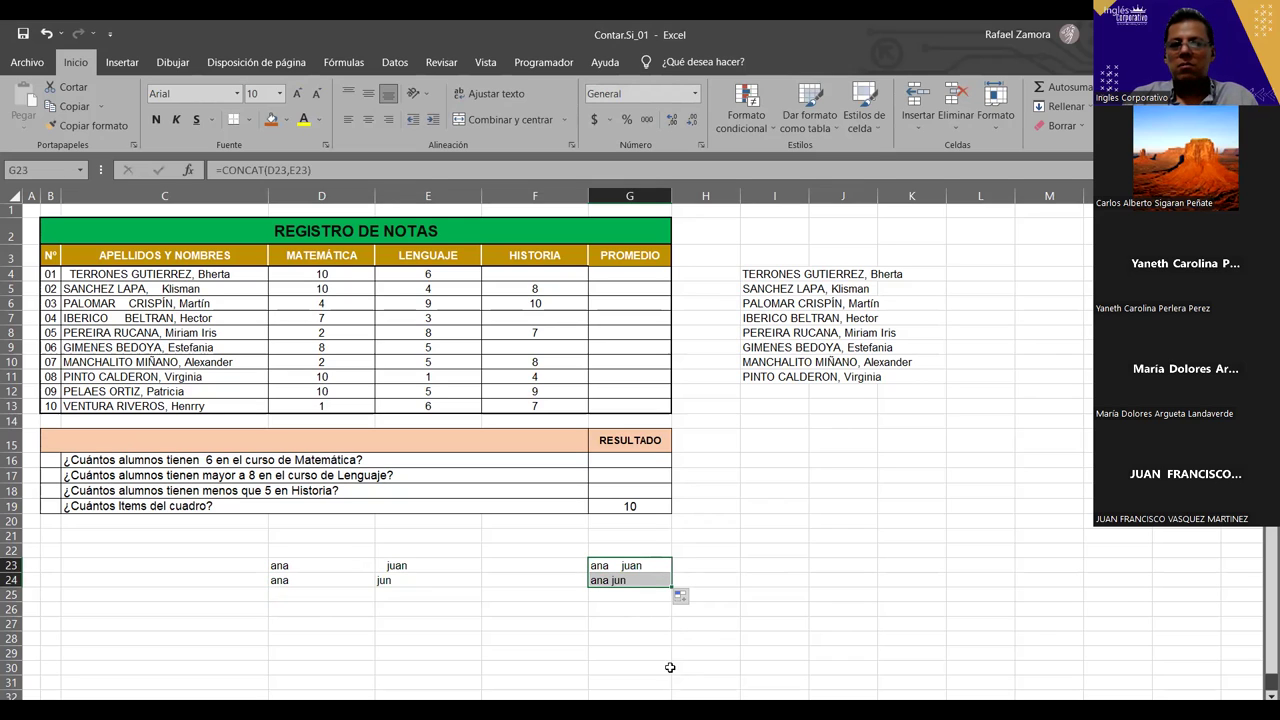
click(628, 568)
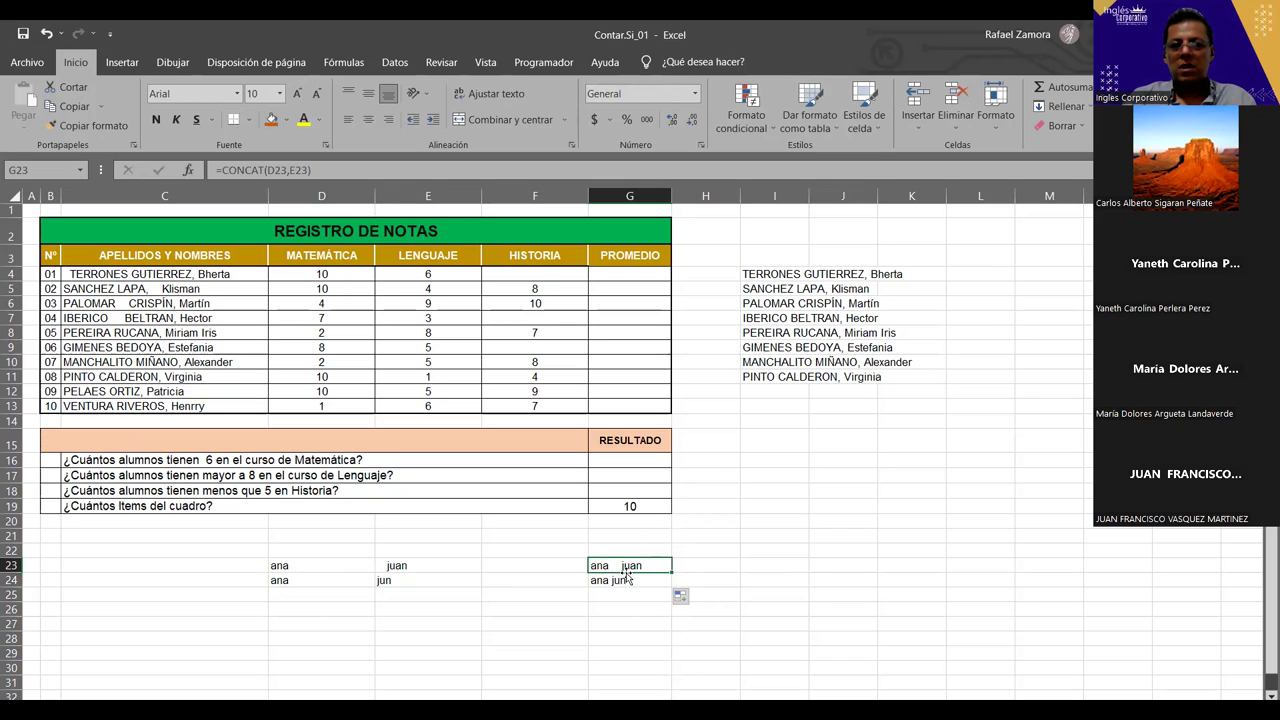
double_click(624, 581)
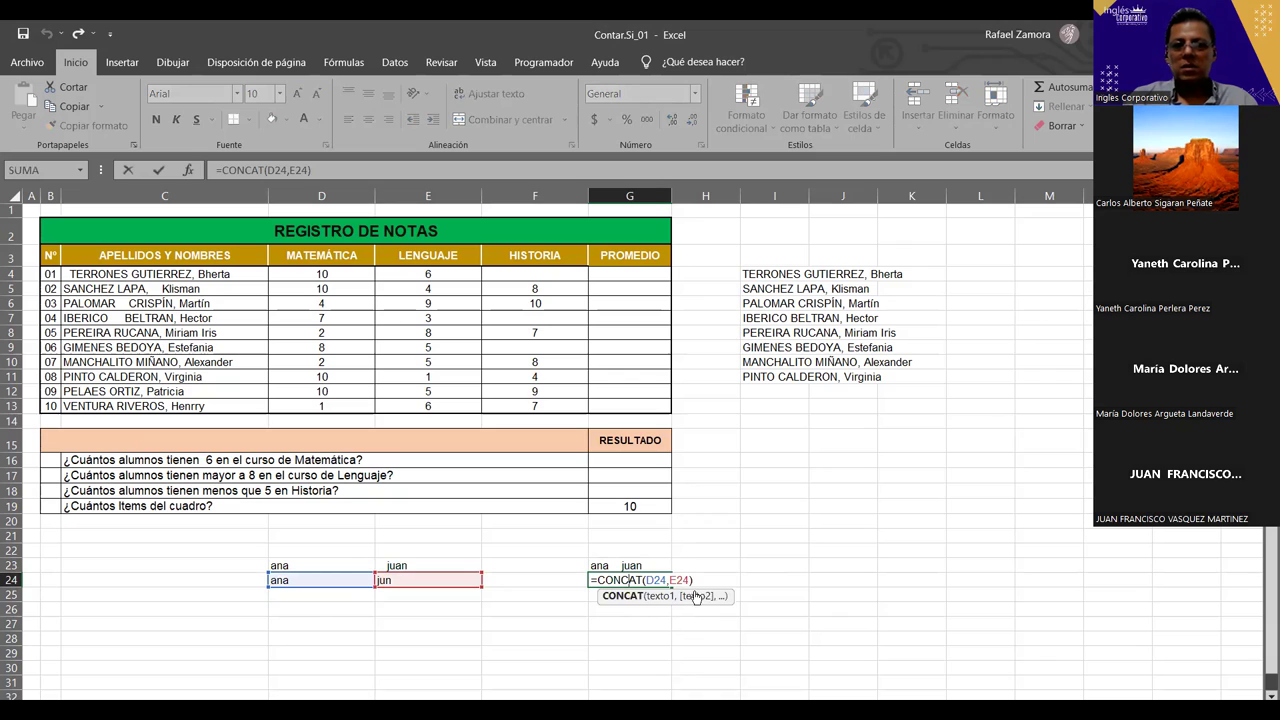
Step: Trim the trailing space from ana in D24 and check G24 returns anajun
double_click(329, 580)
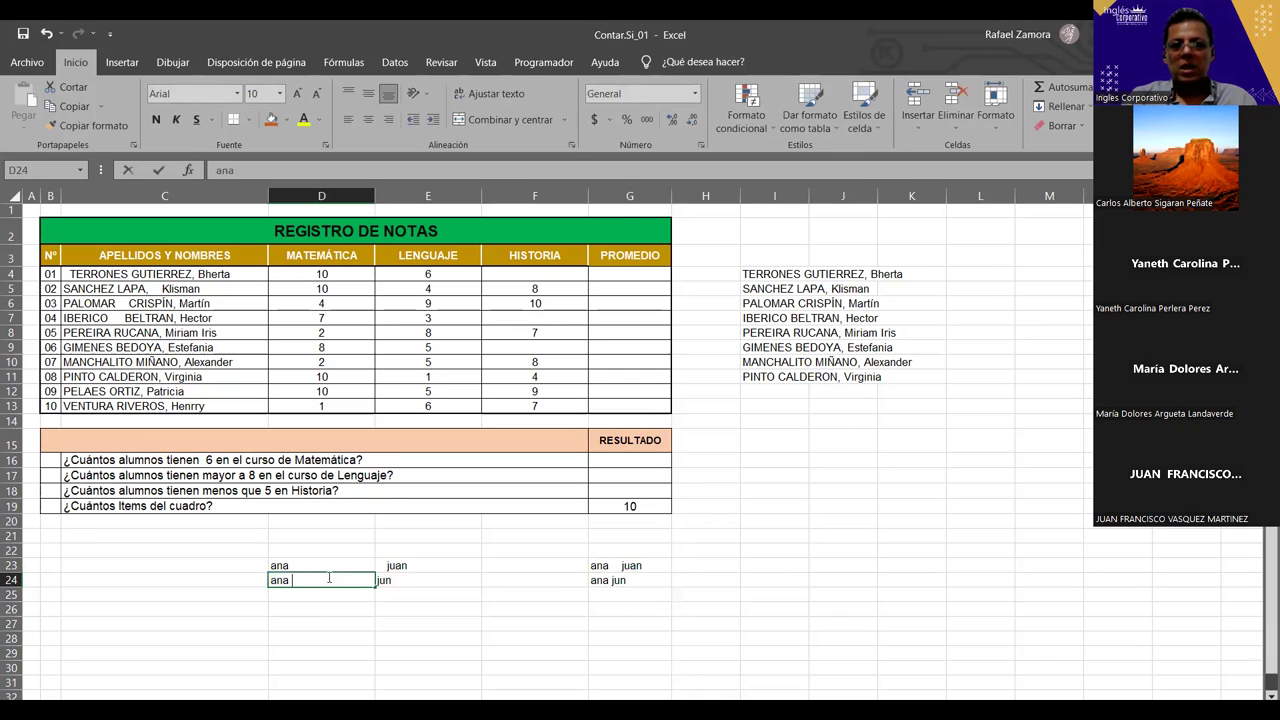
key(BackSpace)
key(Return)
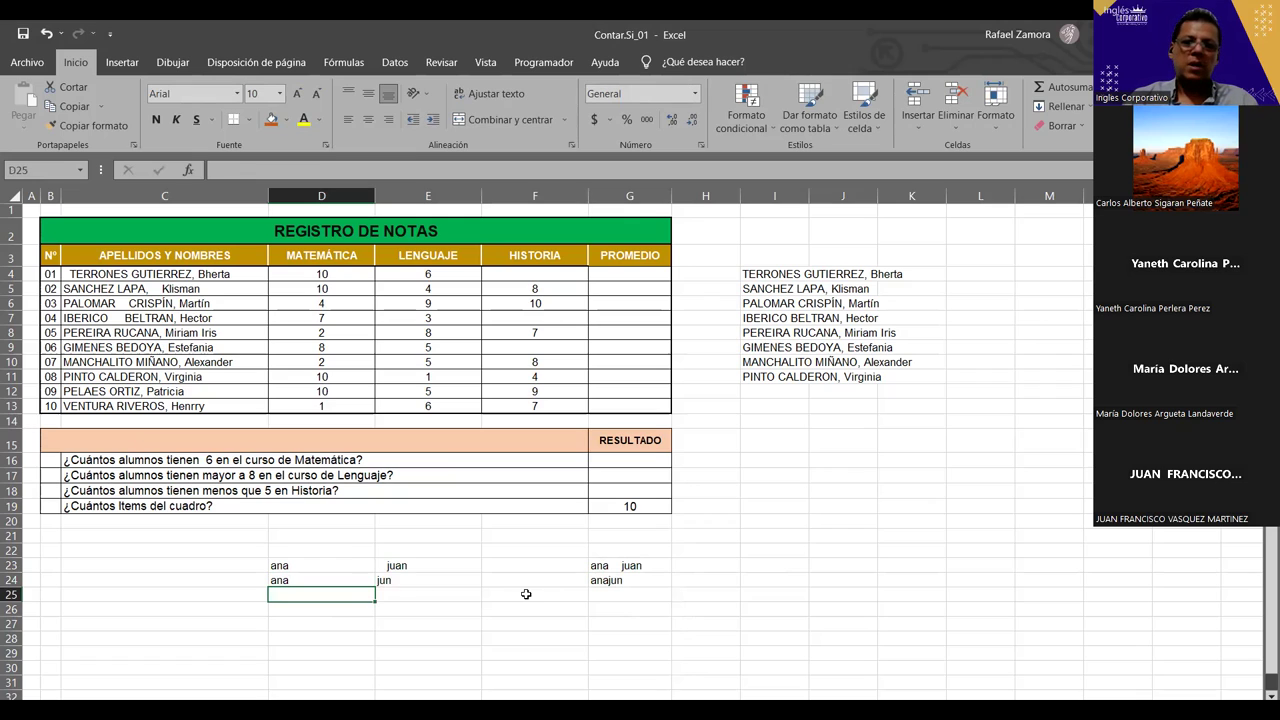
click(634, 581)
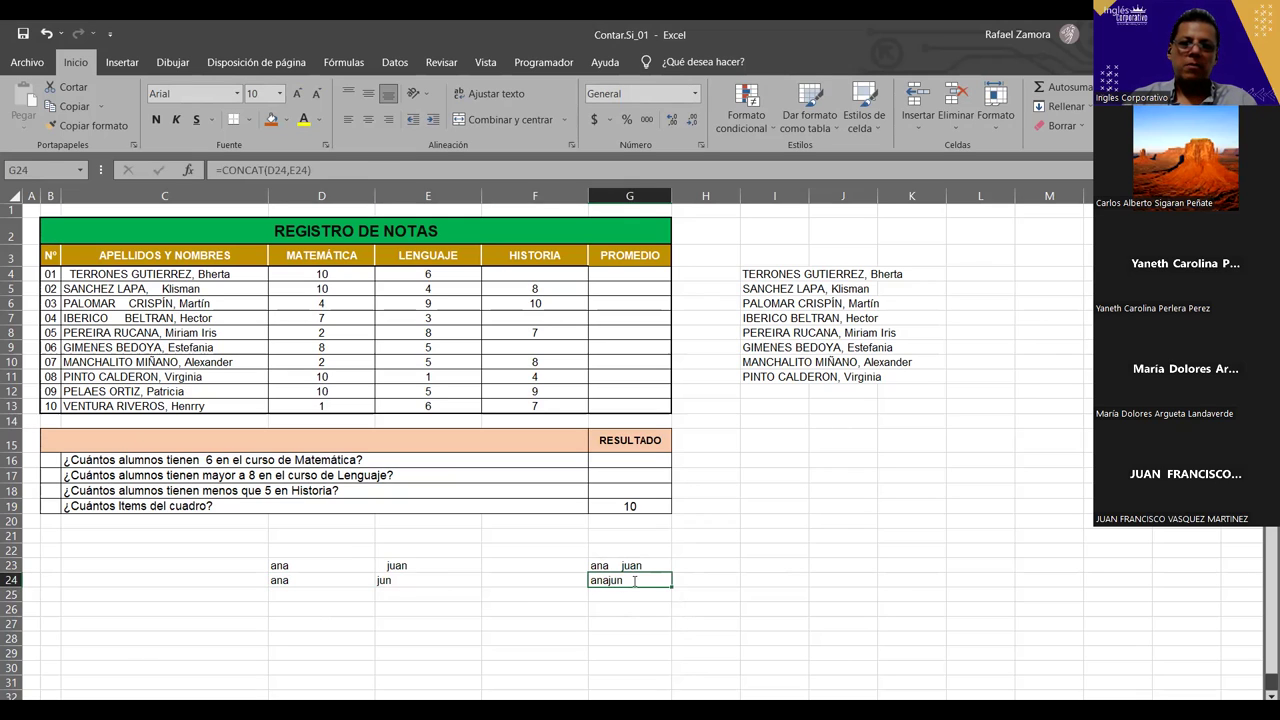
double_click(634, 581)
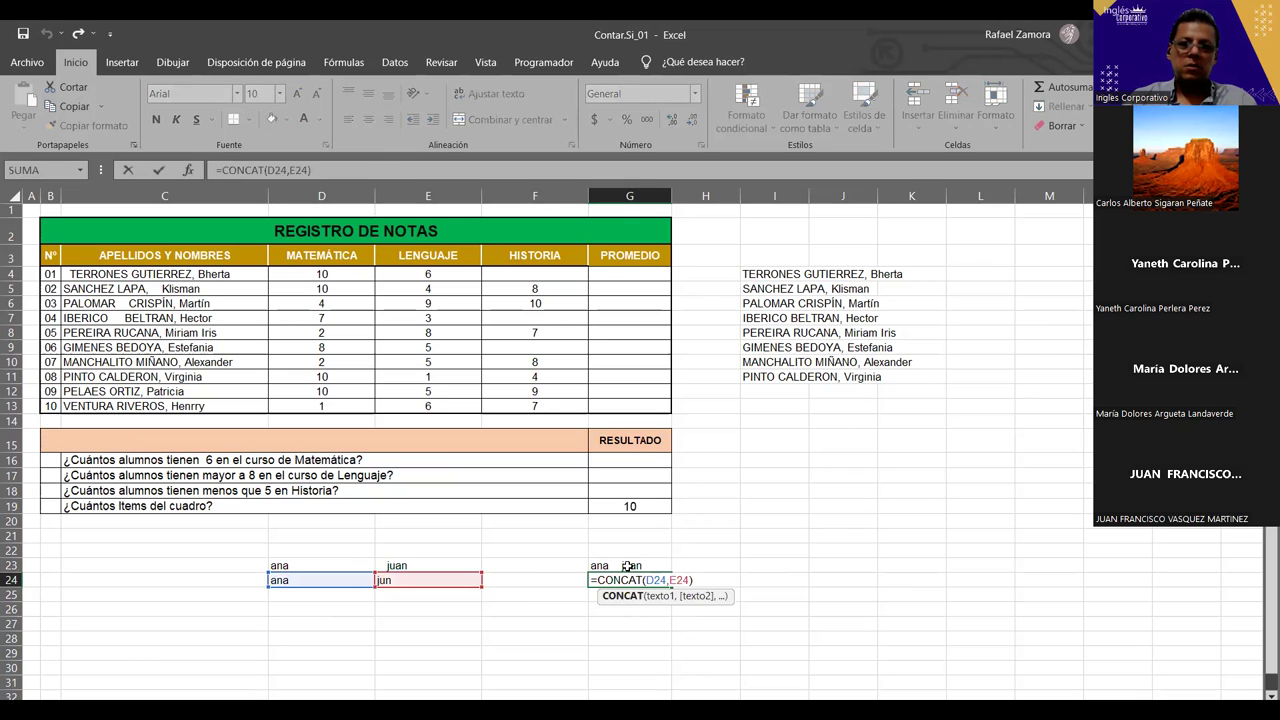
click(336, 566)
double_click(336, 566)
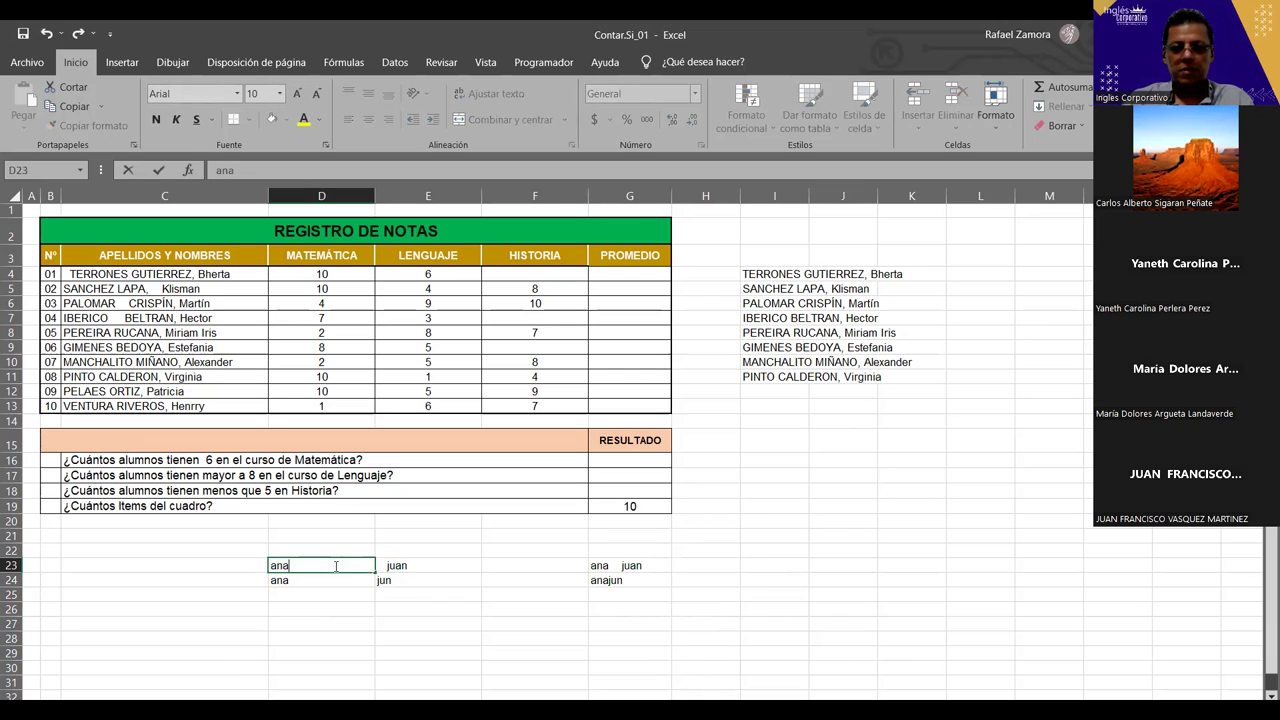
key(Return)
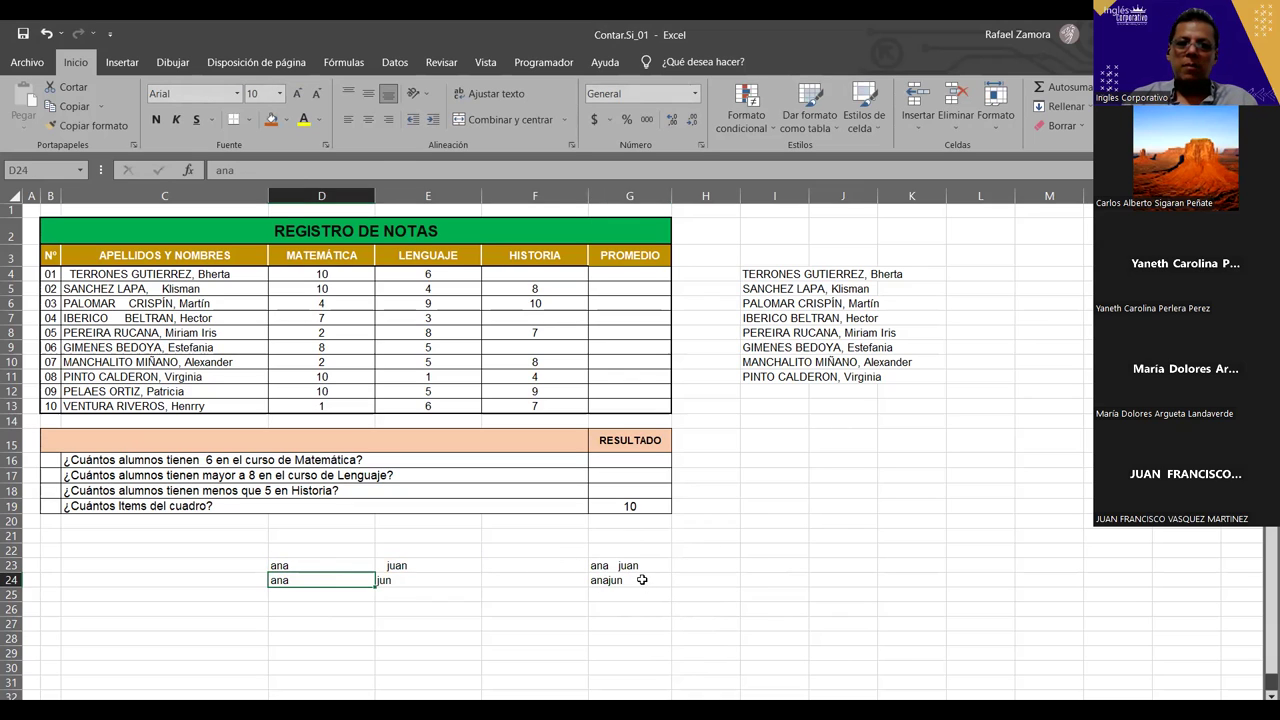
click(643, 566)
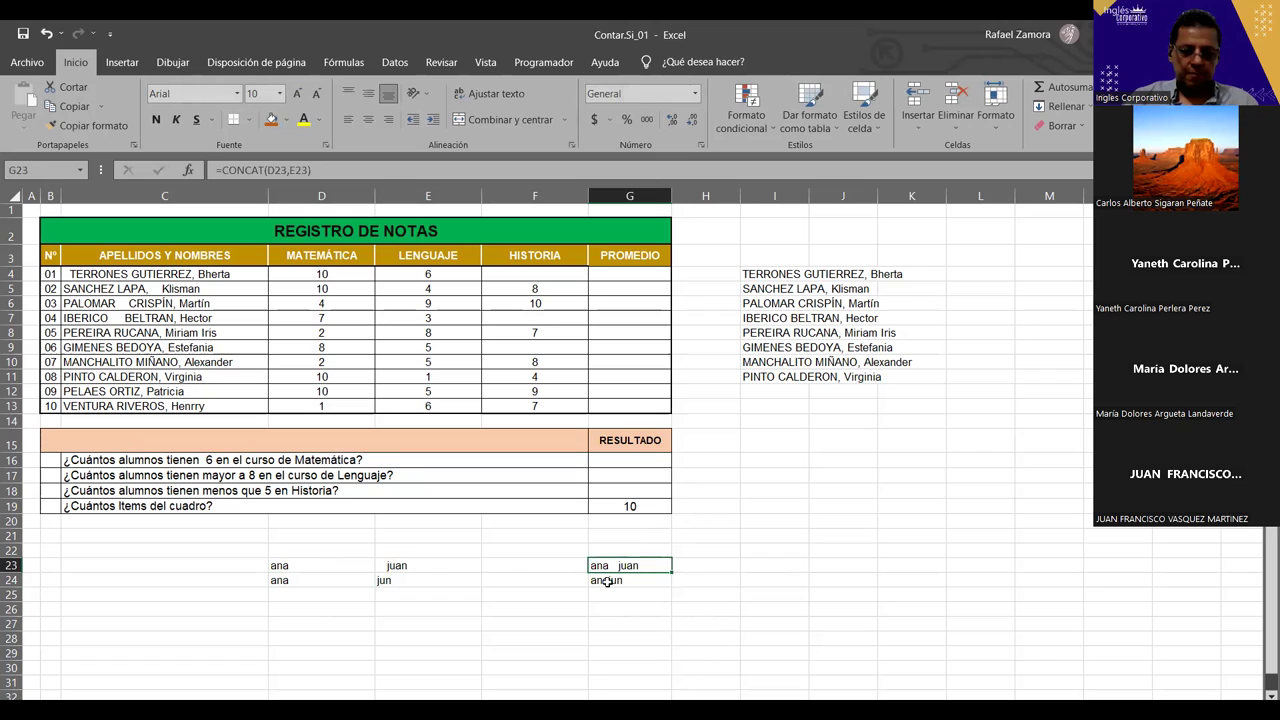
Step: Change G23 to =ESPACIOS(CONCAT(D23,E23)) to trim extra spaces
key(F2)
text(esp)
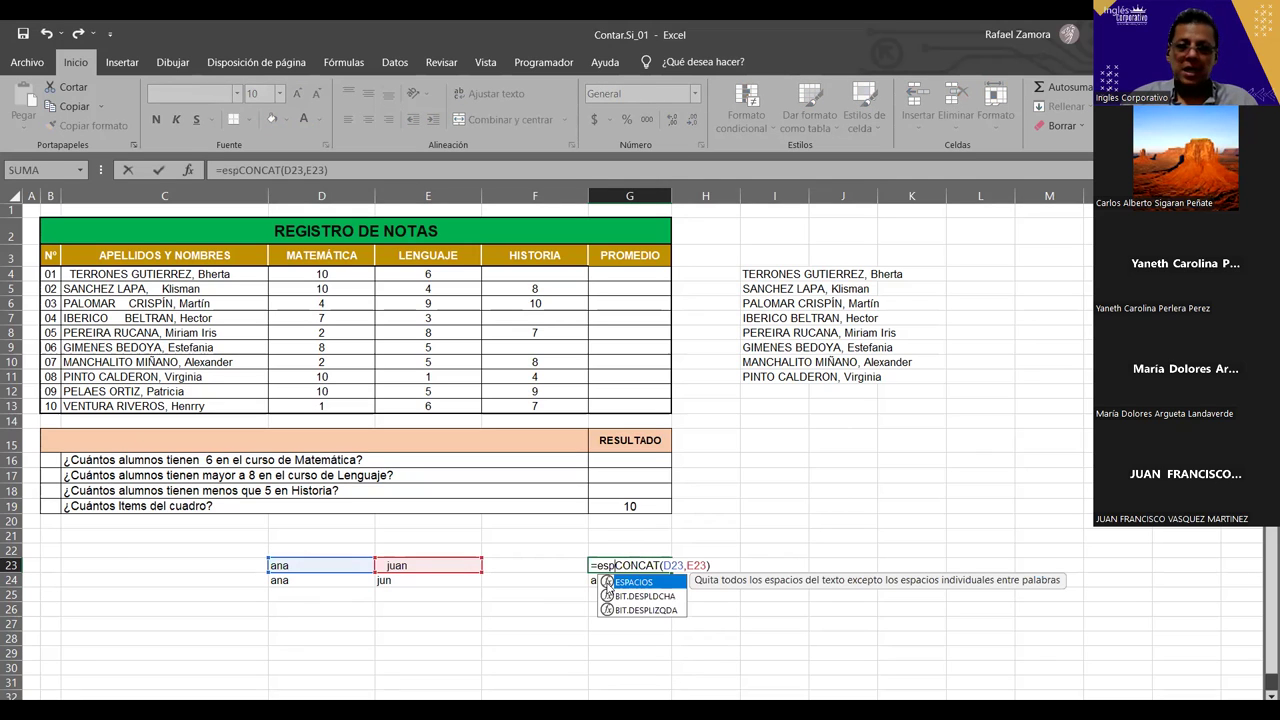
double_click(607, 584)
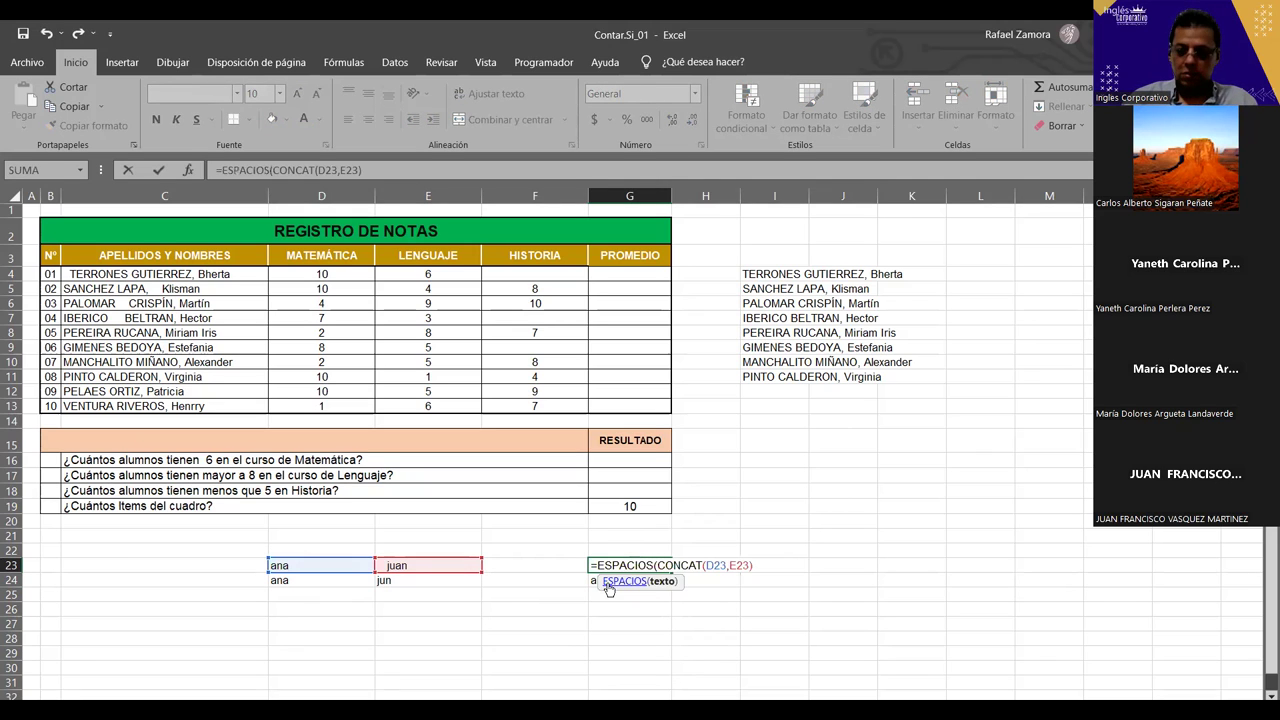
click(762, 565)
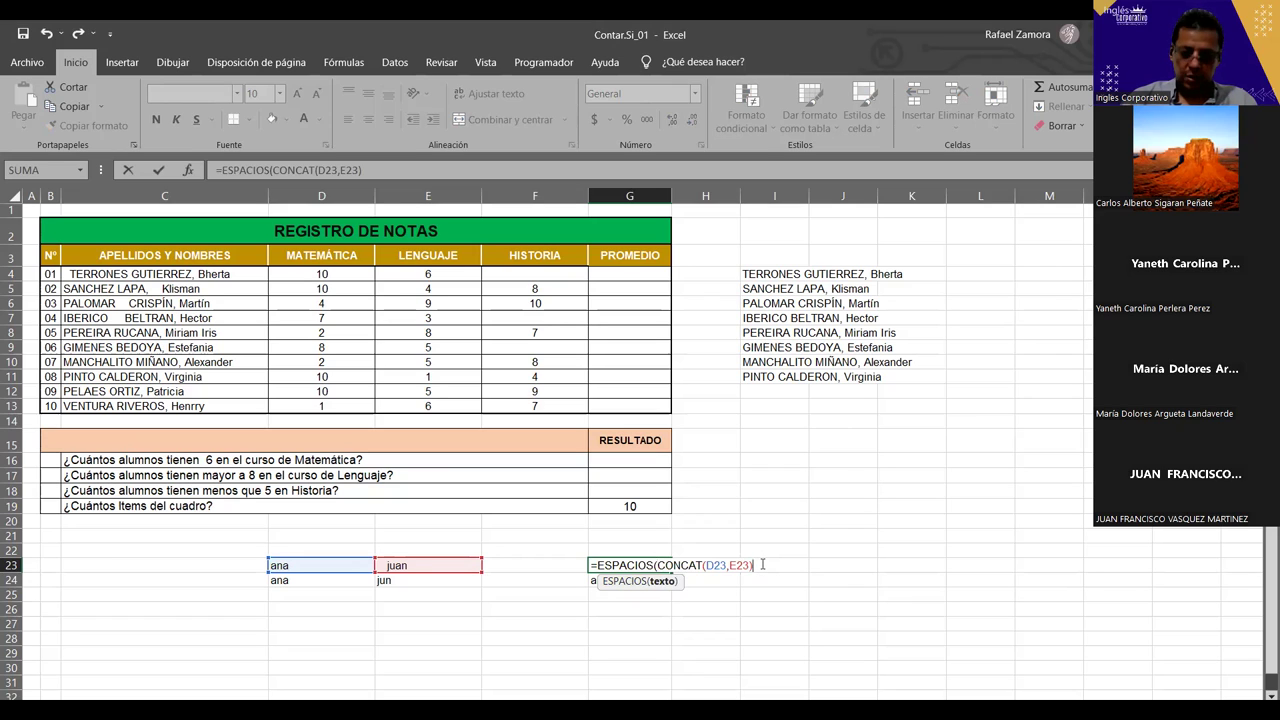
text())
key(Return)
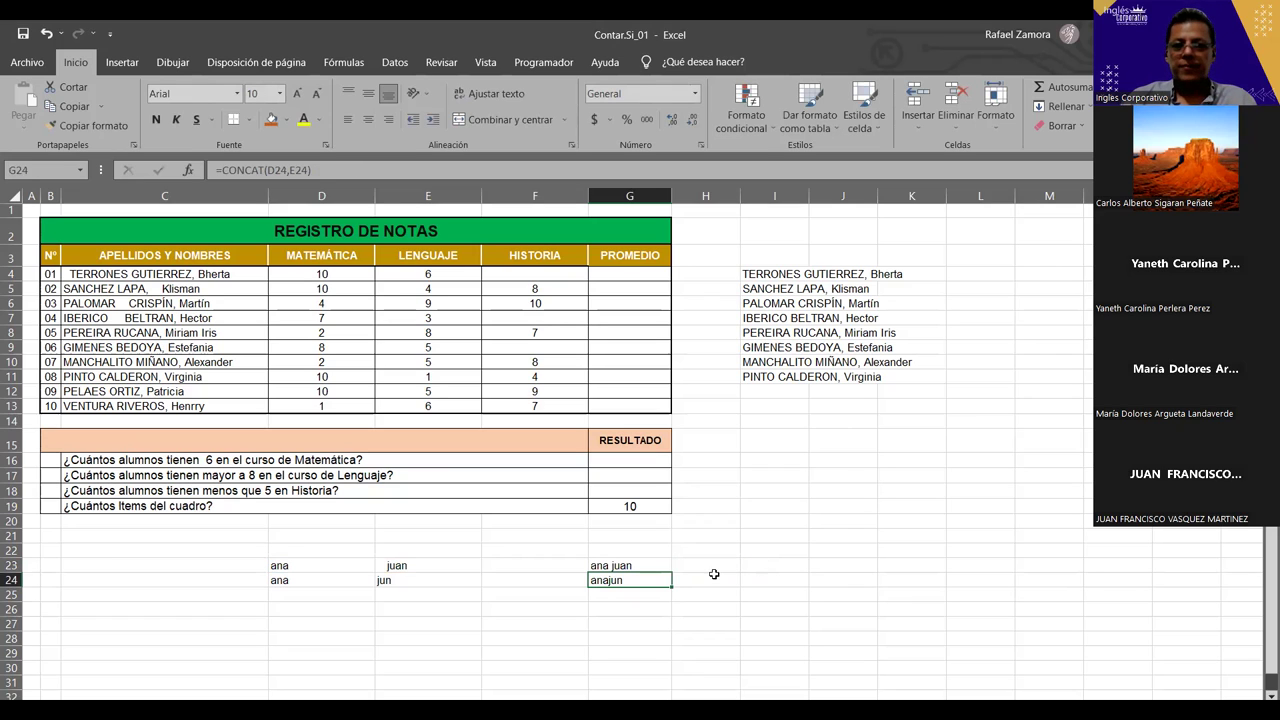
Step: Fill the ESPACIOS formula down to G24 and inspect its result
click(658, 566)
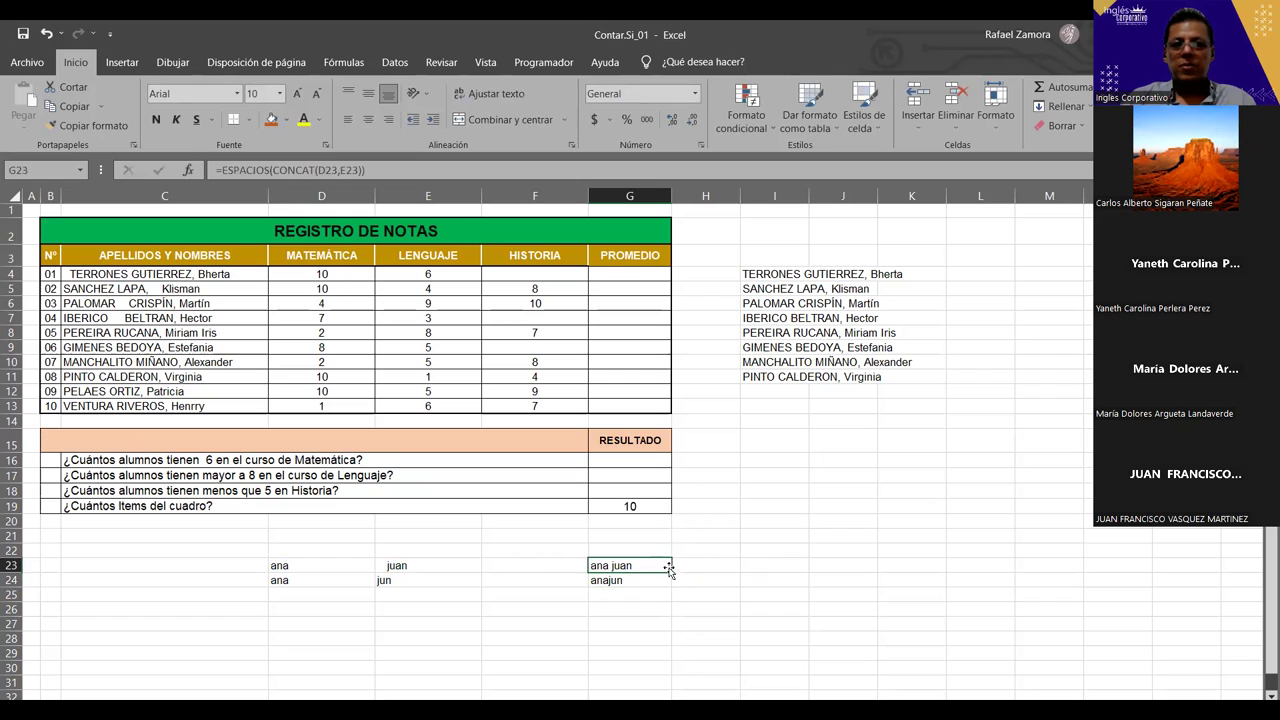
drag(669, 584, 669, 592)
click(638, 580)
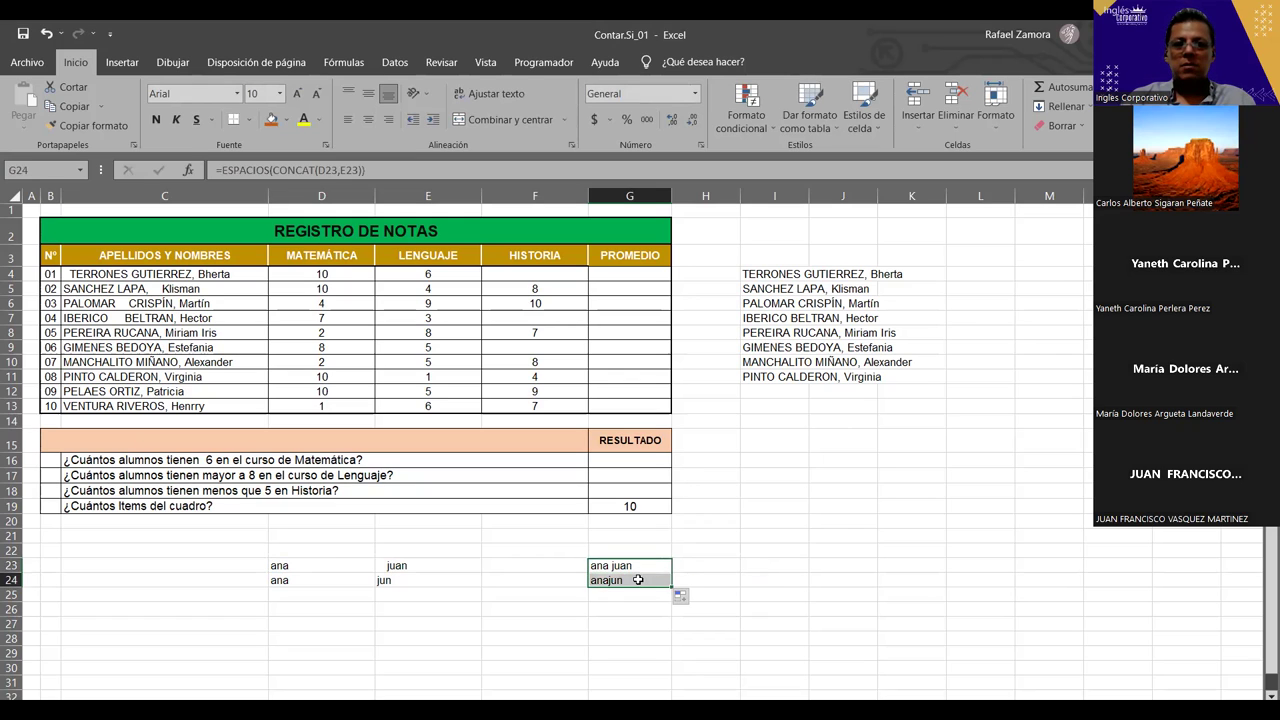
double_click(638, 580)
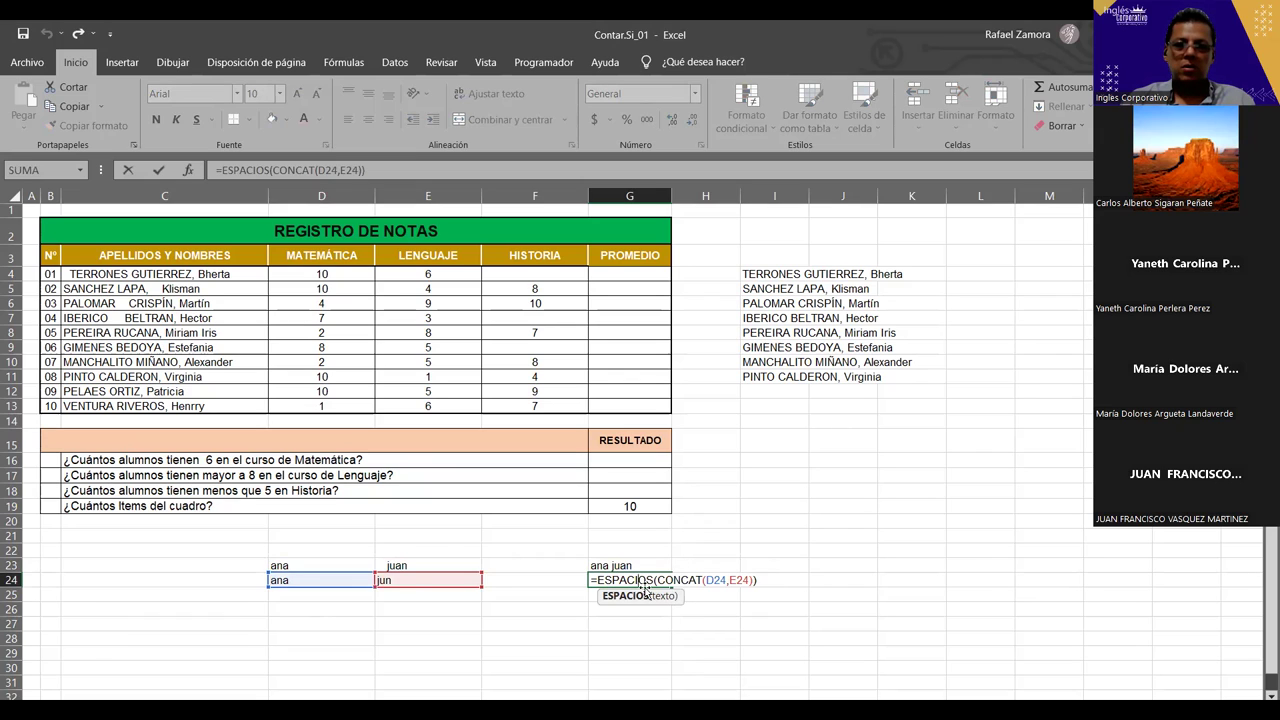
key(Escape)
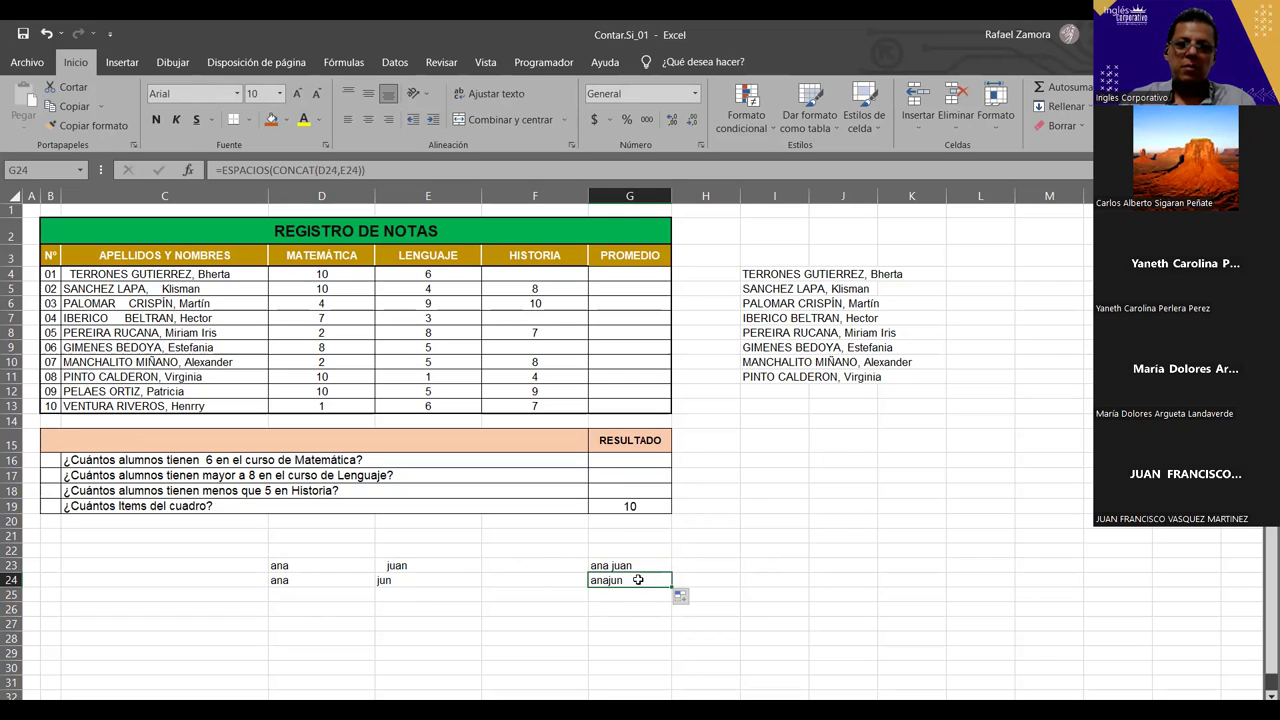
Step: Review D24's ana, the trimmed G23 formula, and leave F23 empty
click(337, 583)
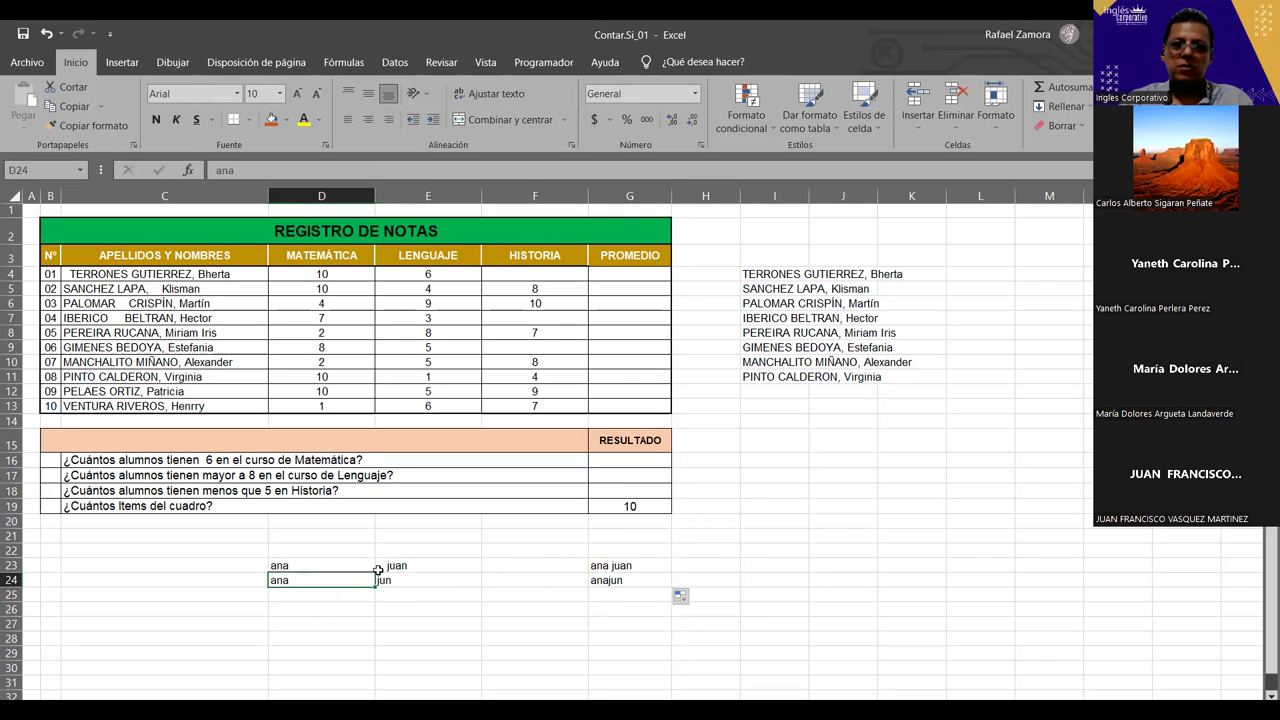
click(642, 564)
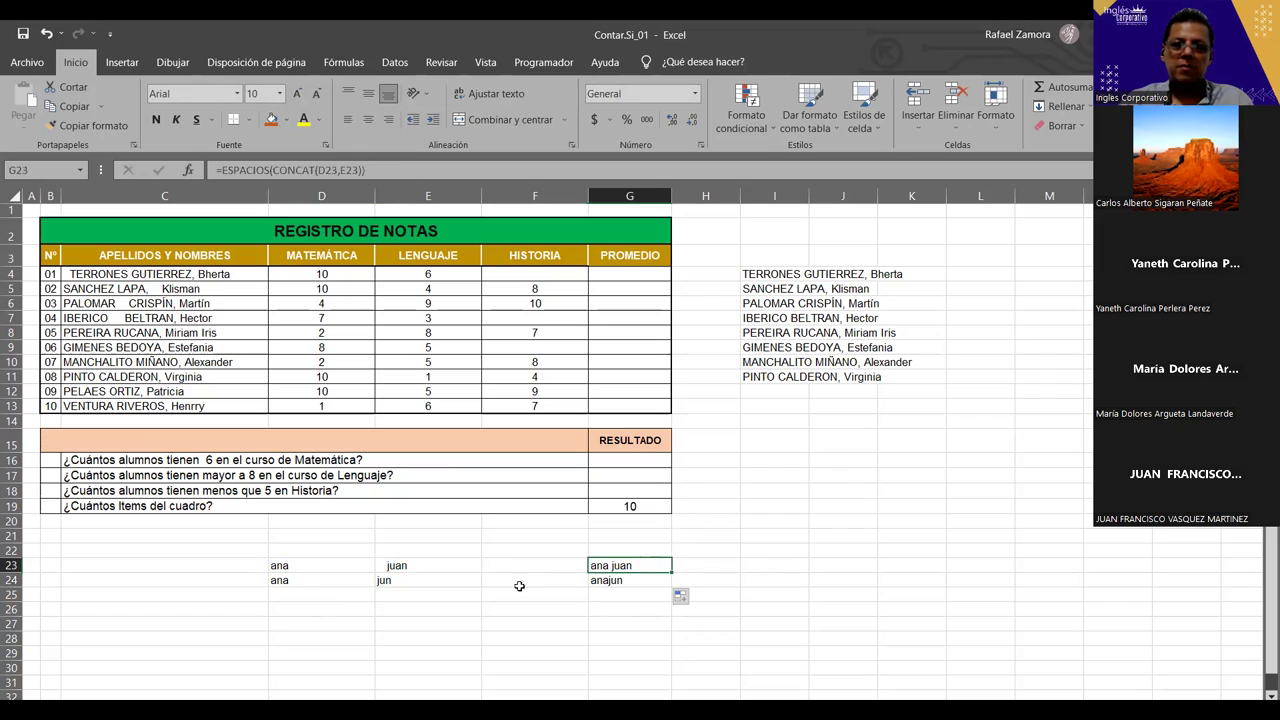
click(762, 506)
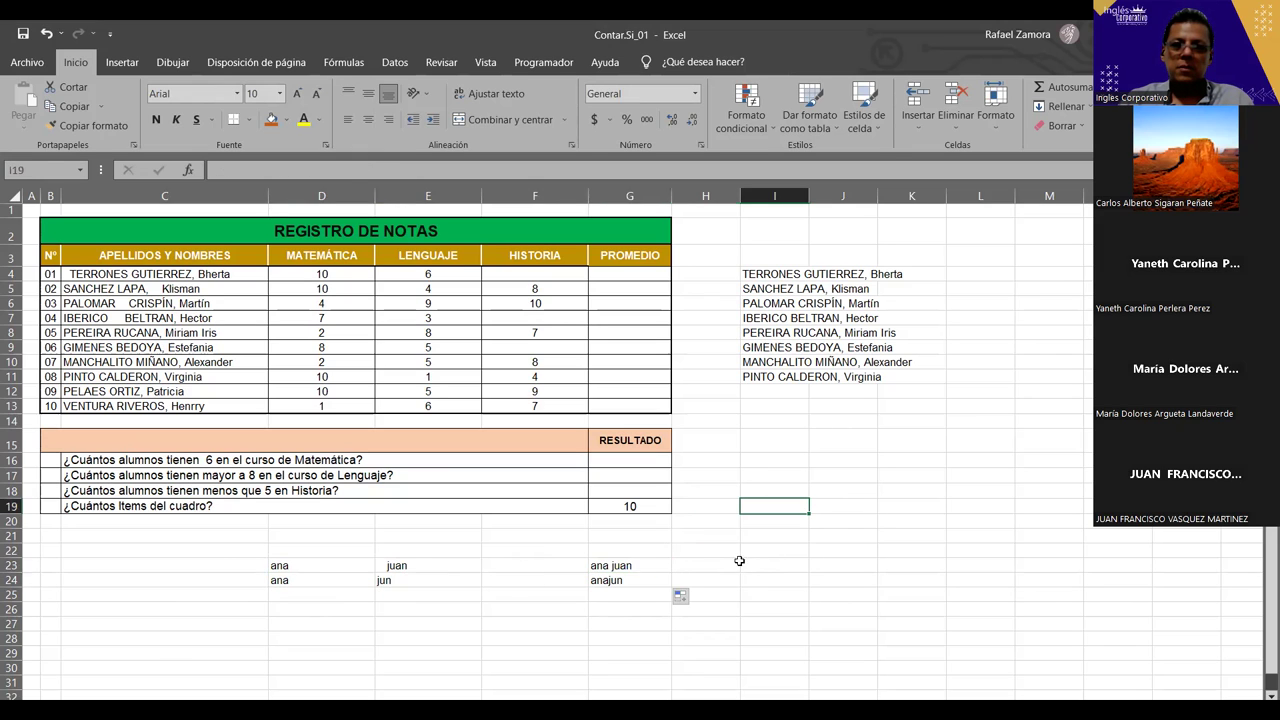
click(646, 564)
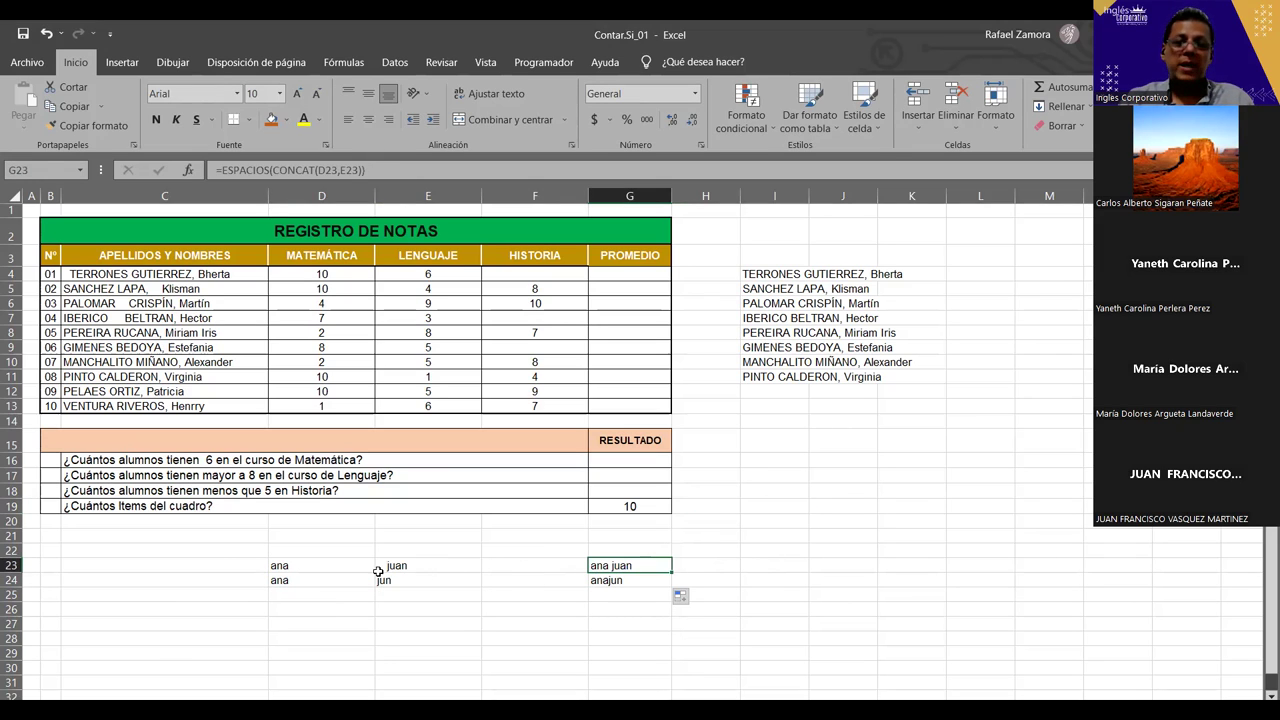
double_click(528, 566)
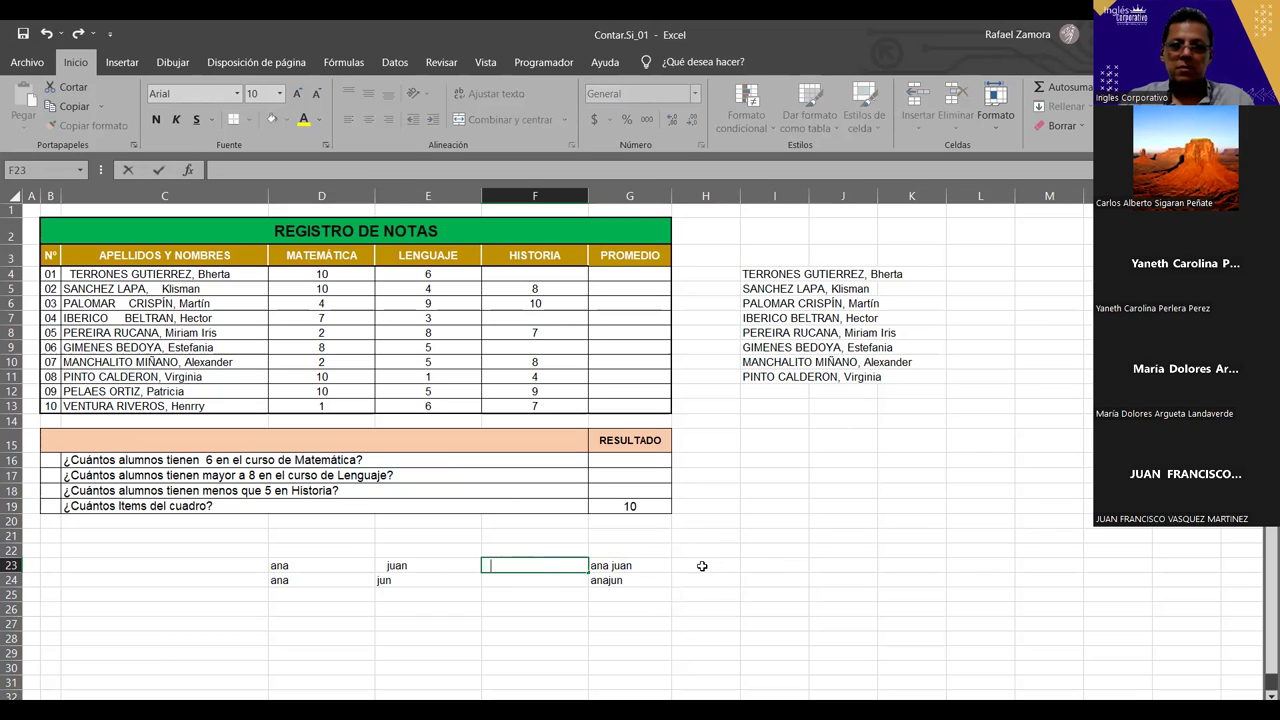
key(Escape)
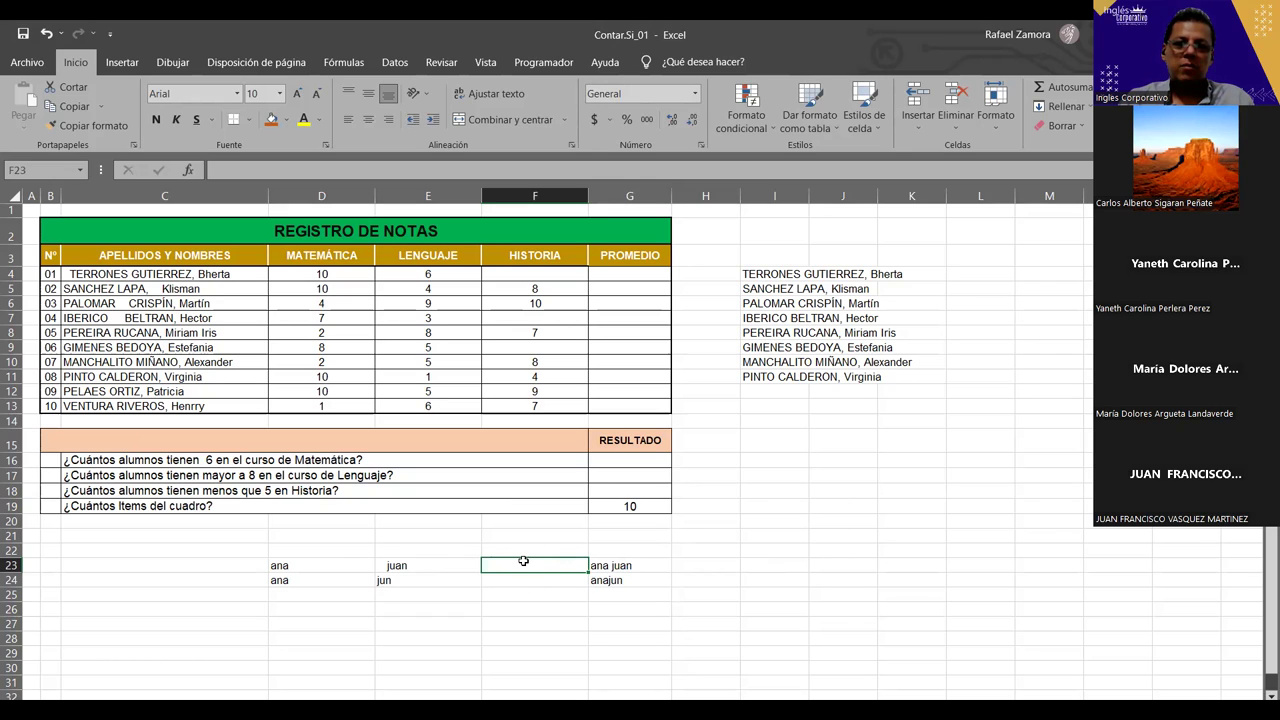
drag(523, 561, 523, 586)
click(534, 571)
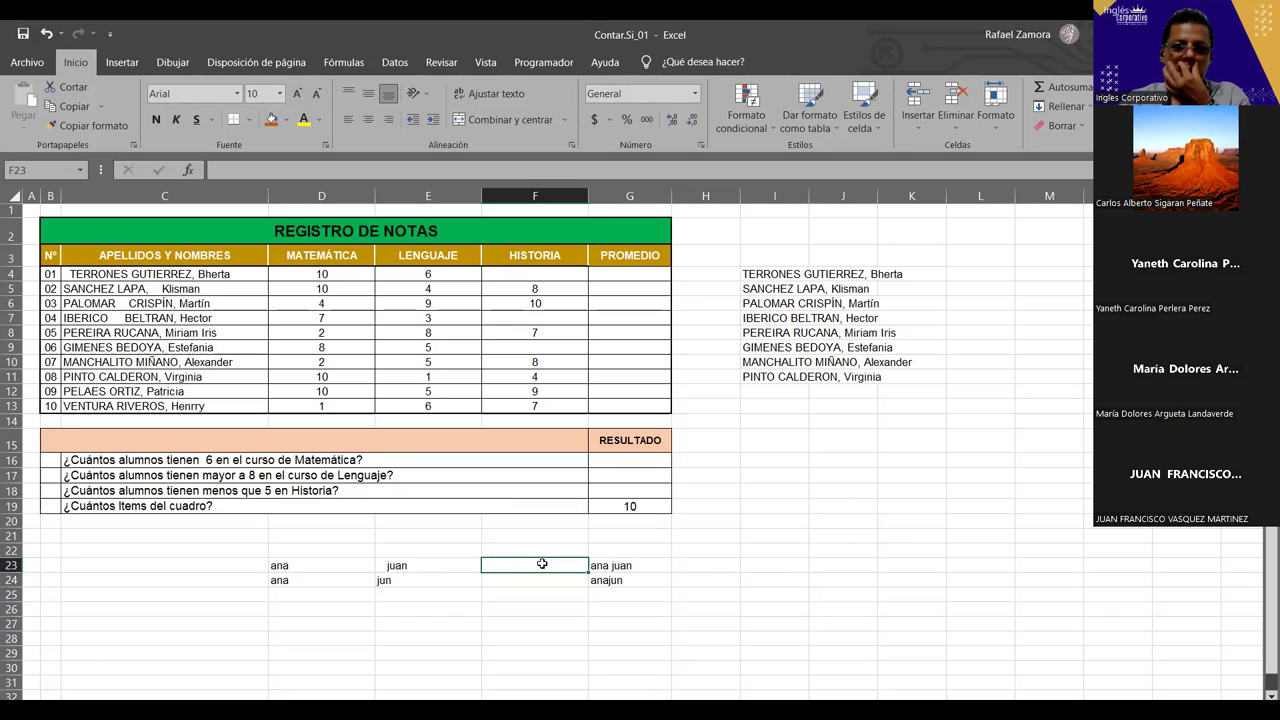
Step: Clear the ana/juan join demo in C21:H28
drag(228, 530, 730, 638)
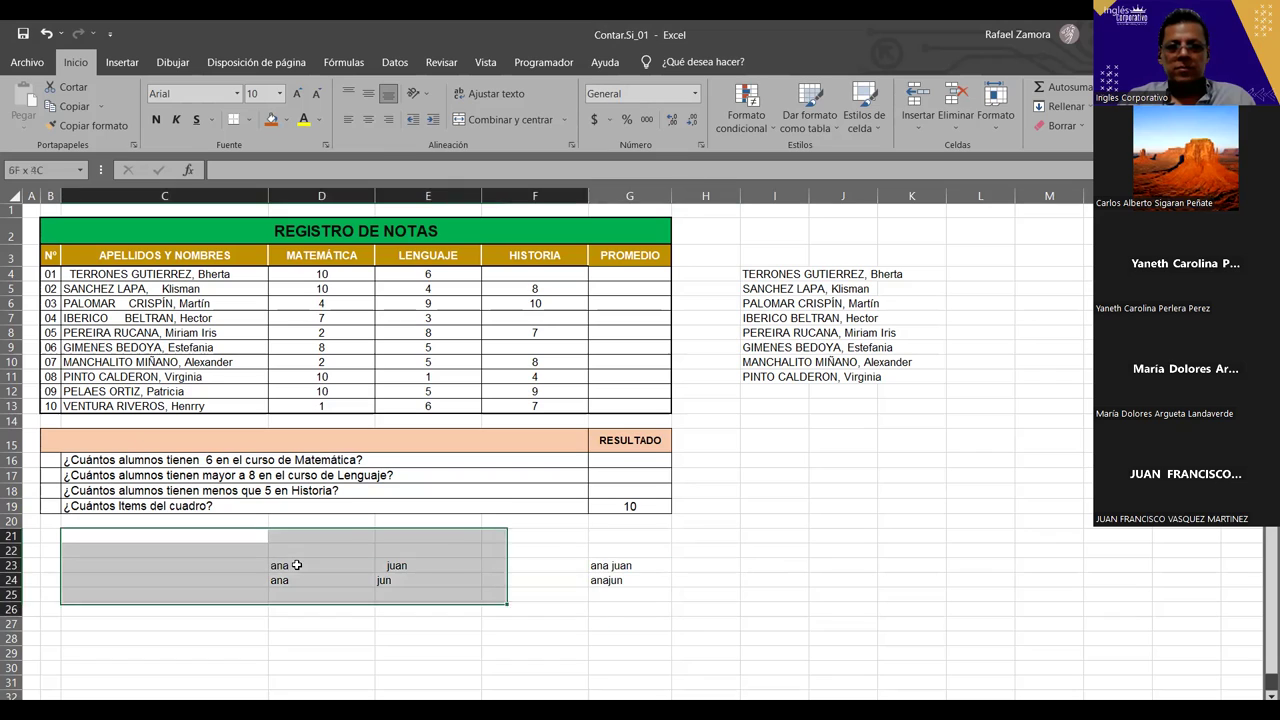
key(Delete)
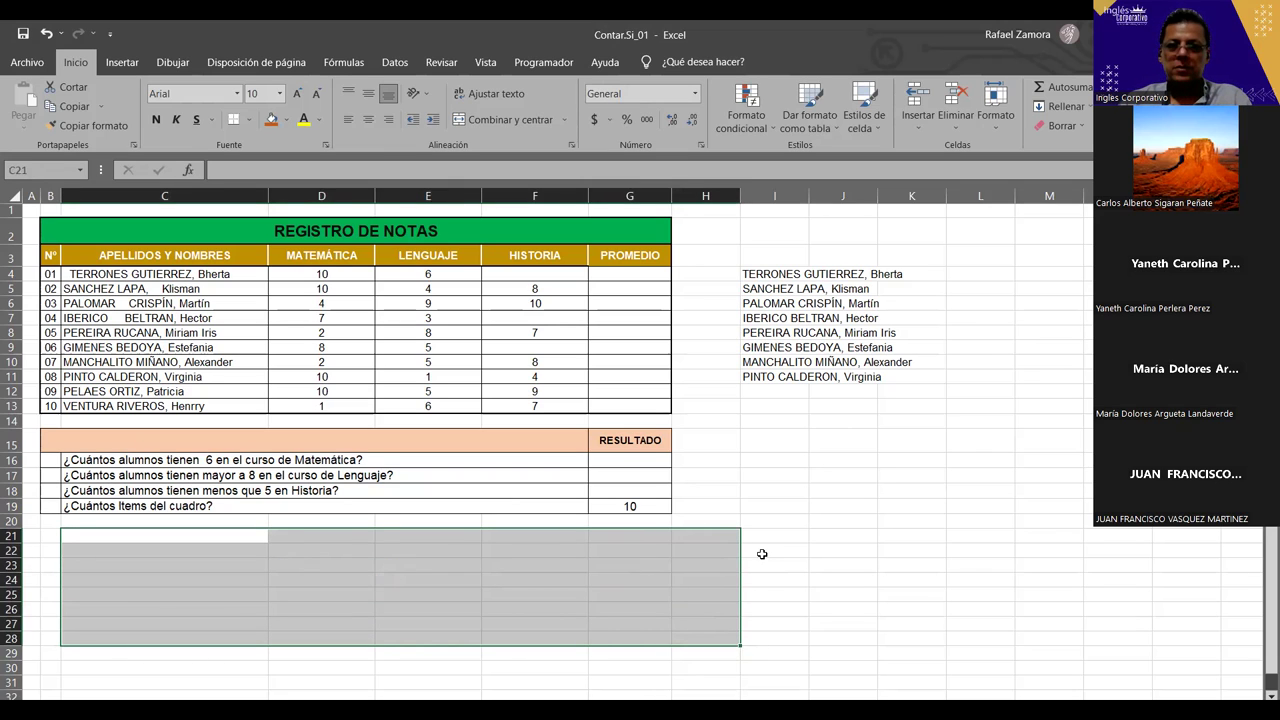
click(802, 492)
Step: Delete the copied student name list in I3:K14
drag(785, 253, 920, 412)
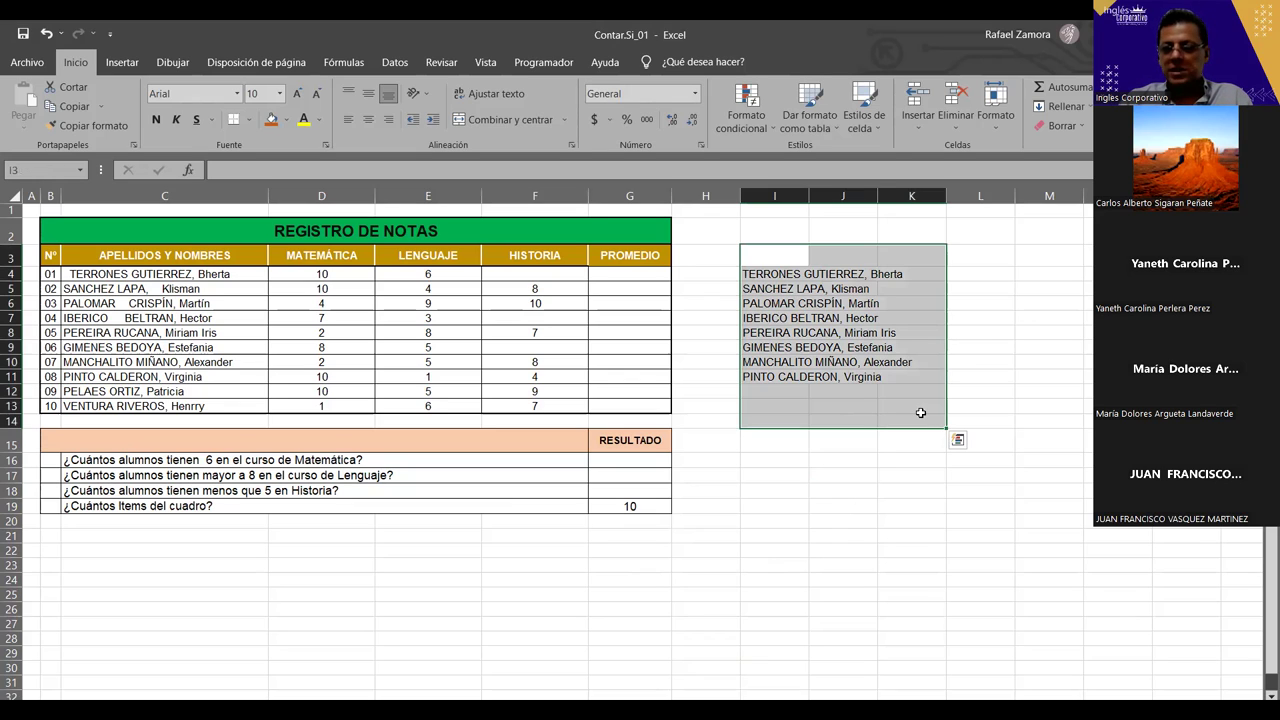
key(Delete)
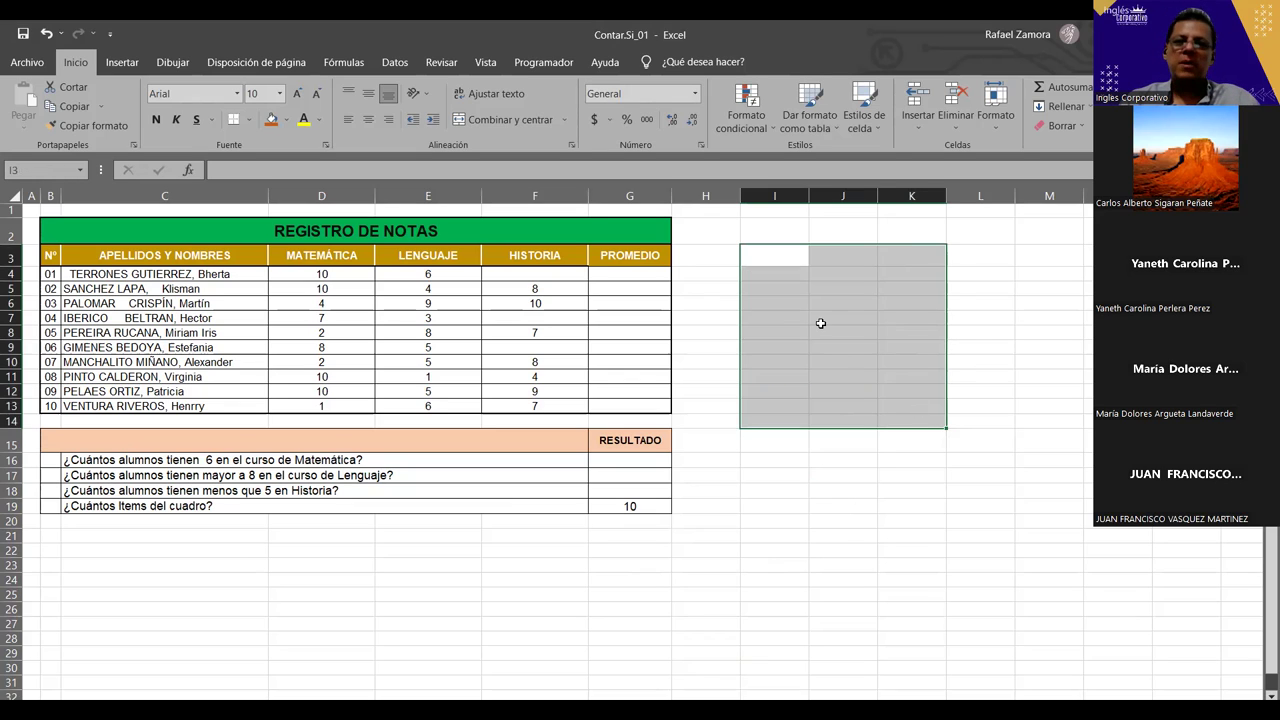
click(820, 319)
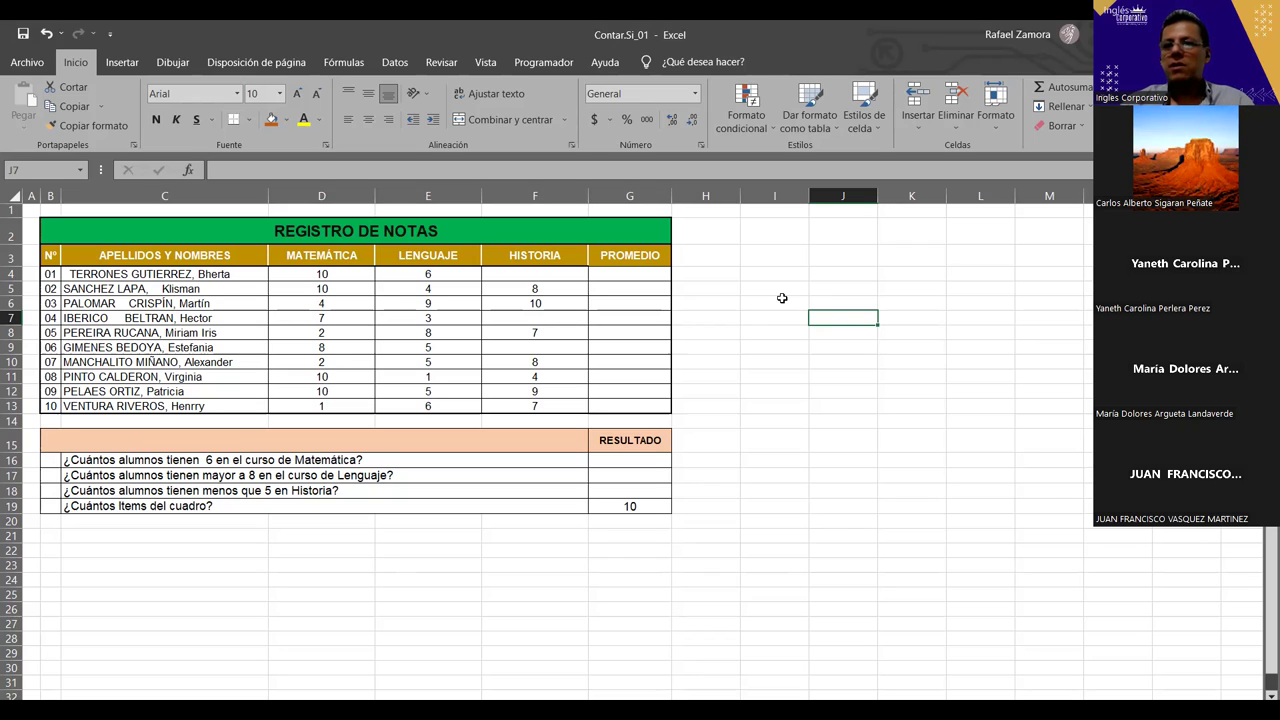
click(782, 298)
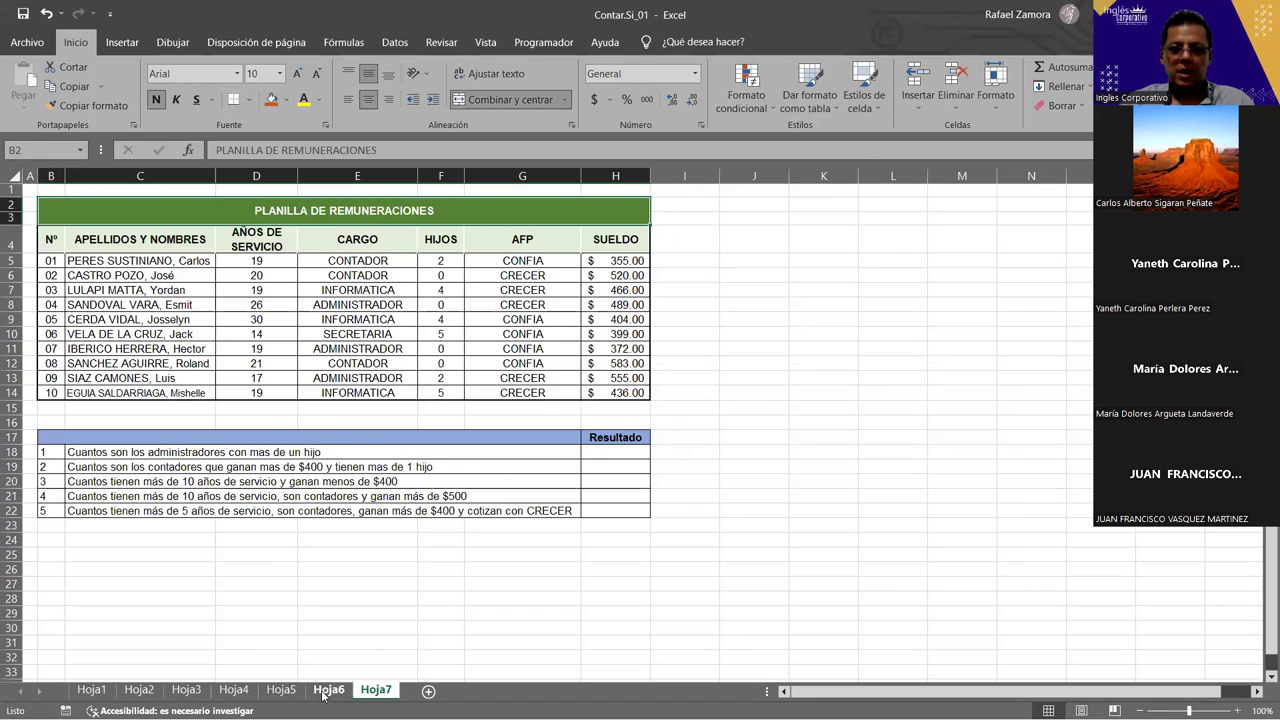
click(283, 690)
click(348, 690)
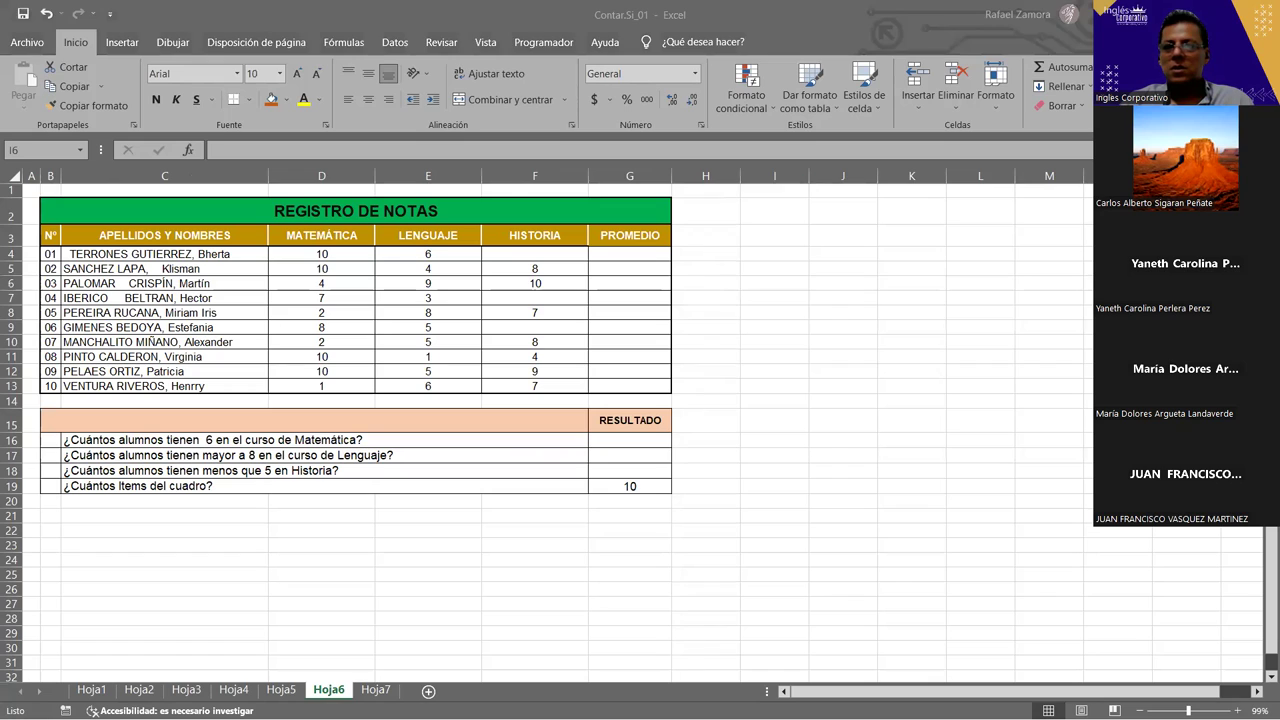
click(767, 435)
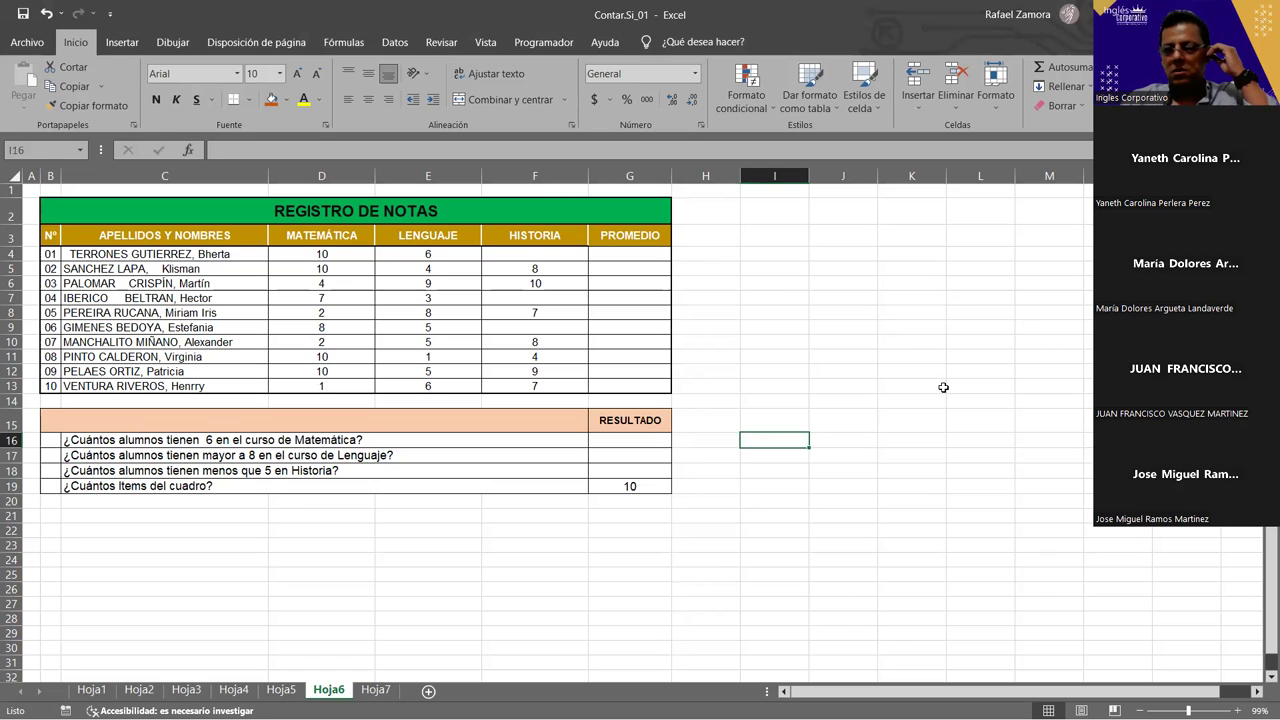
click(790, 390)
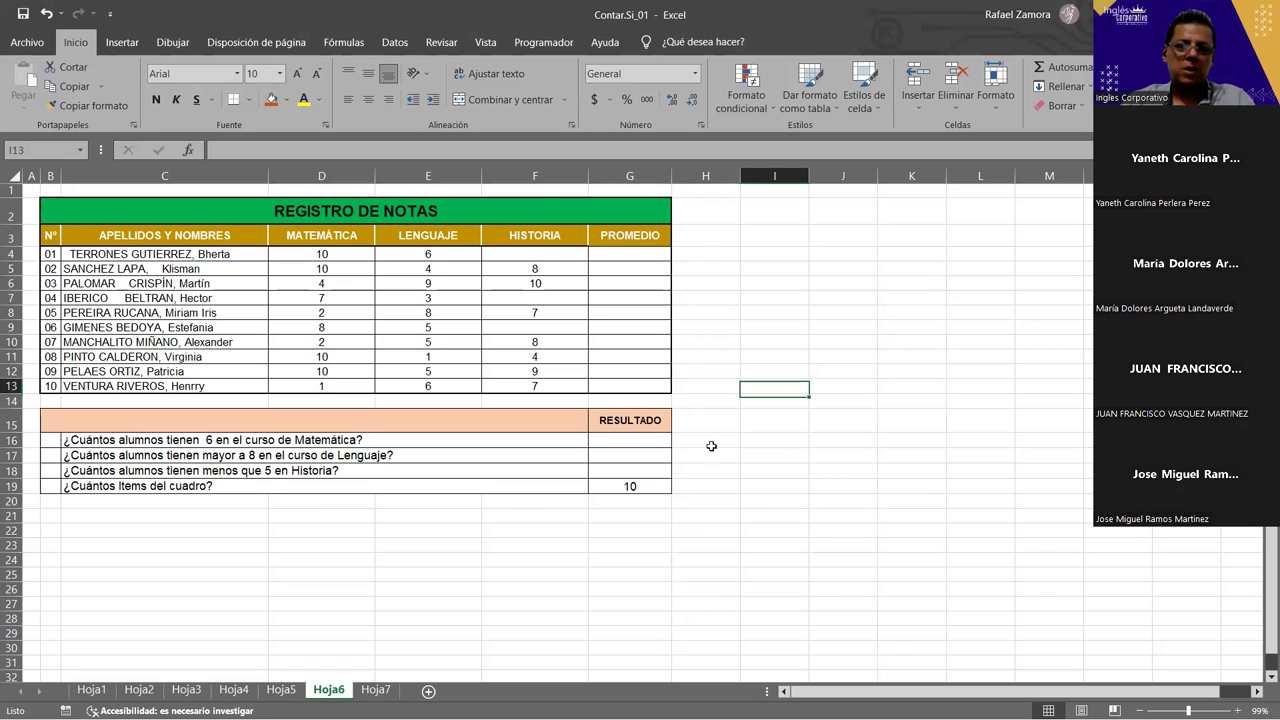
click(648, 475)
click(641, 490)
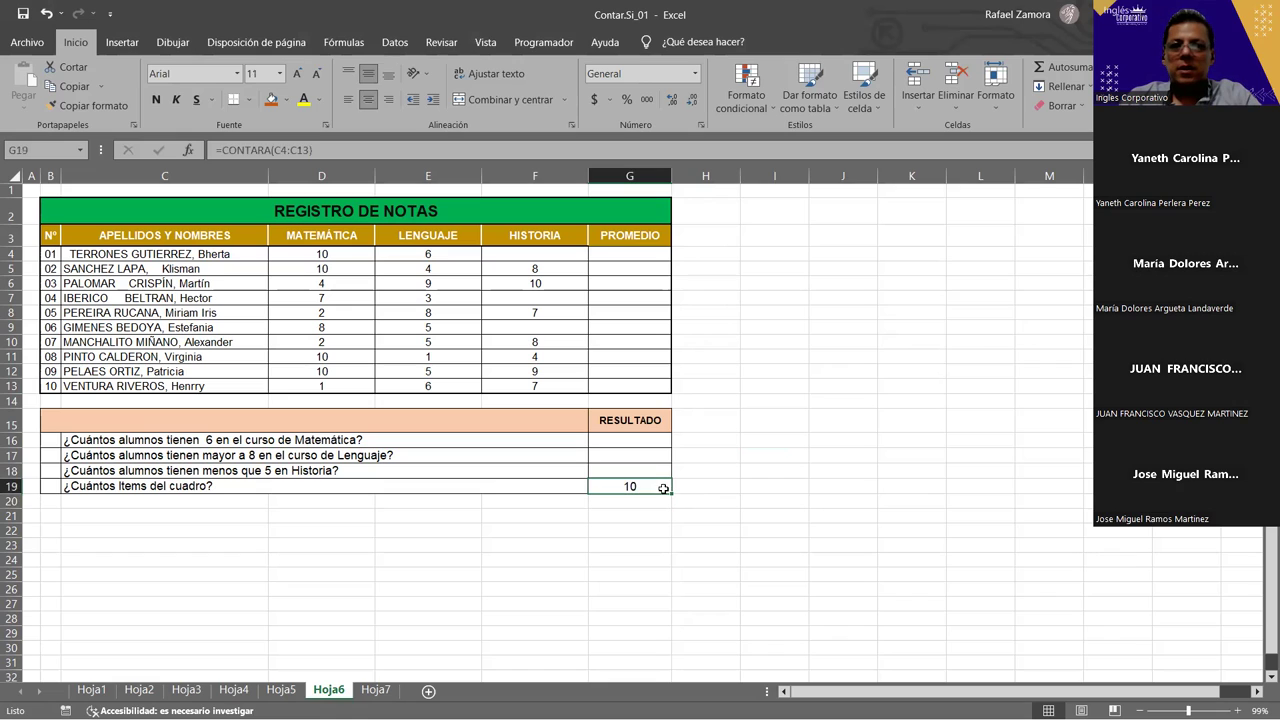
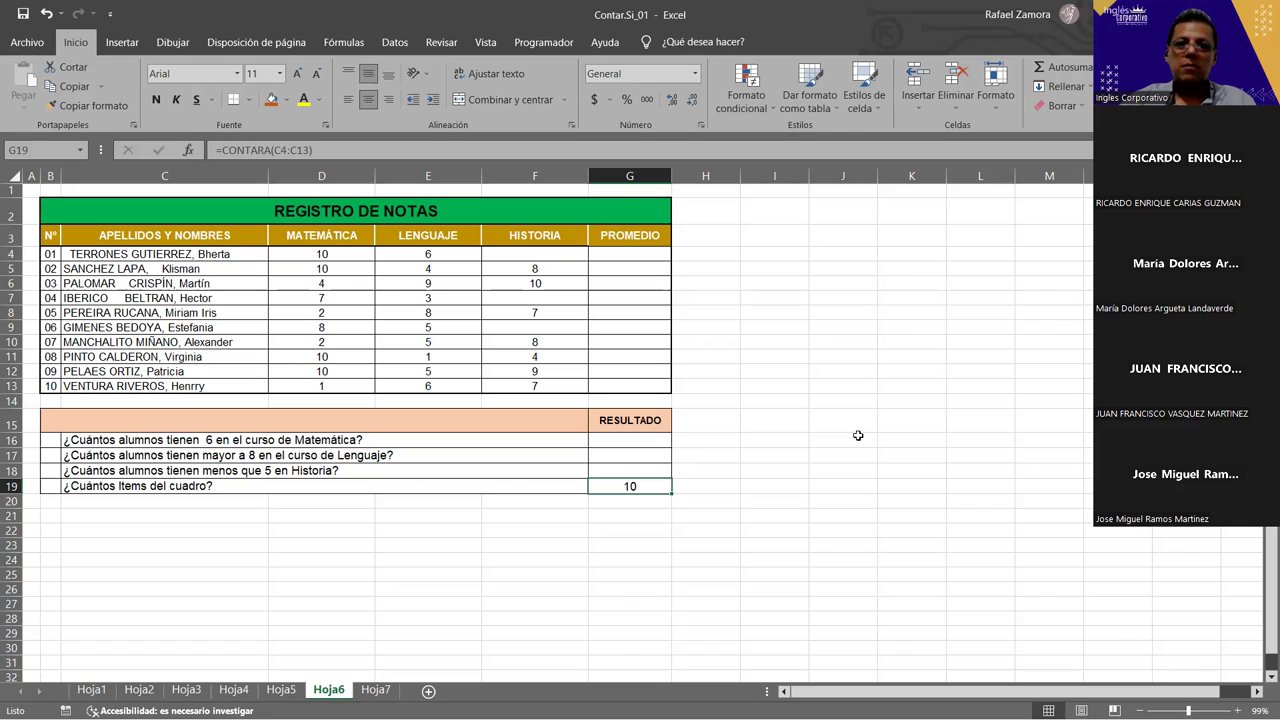
Step: Delete the =CONTARA(C4:C13) item count of 10 from cell G19
click(911, 452)
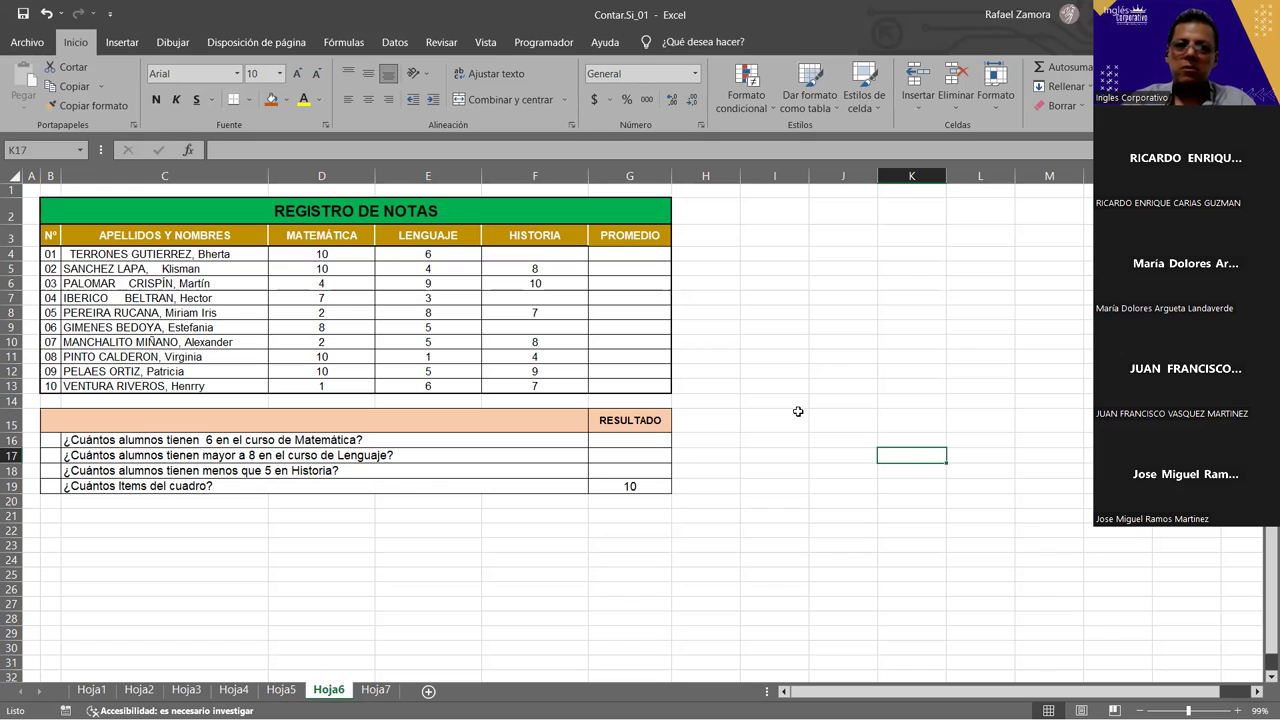
click(821, 328)
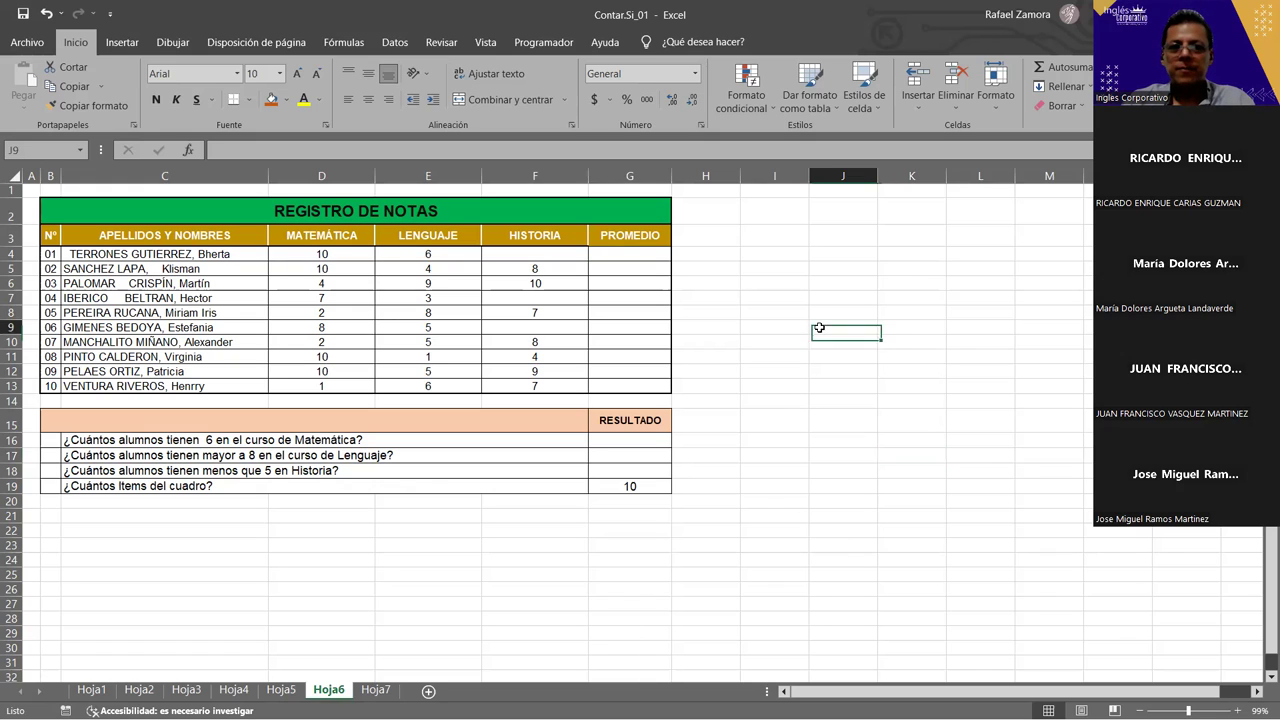
click(750, 556)
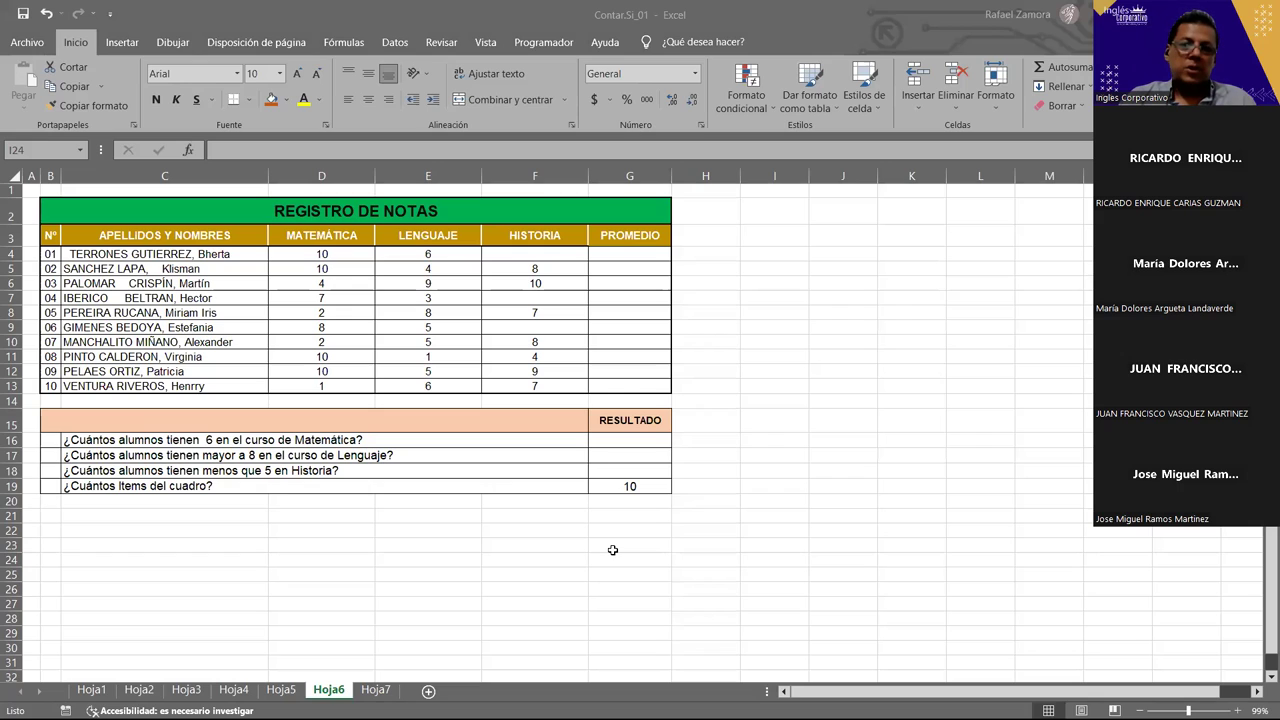
click(774, 470)
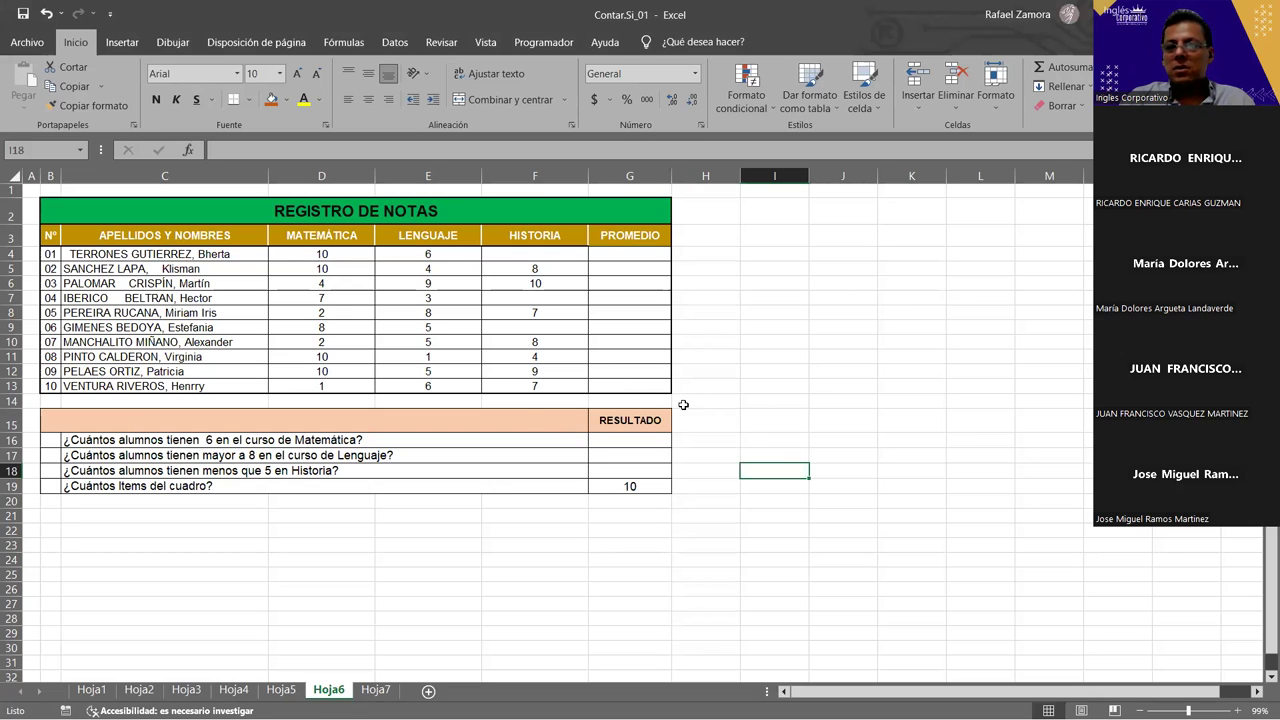
drag(636, 455, 640, 500)
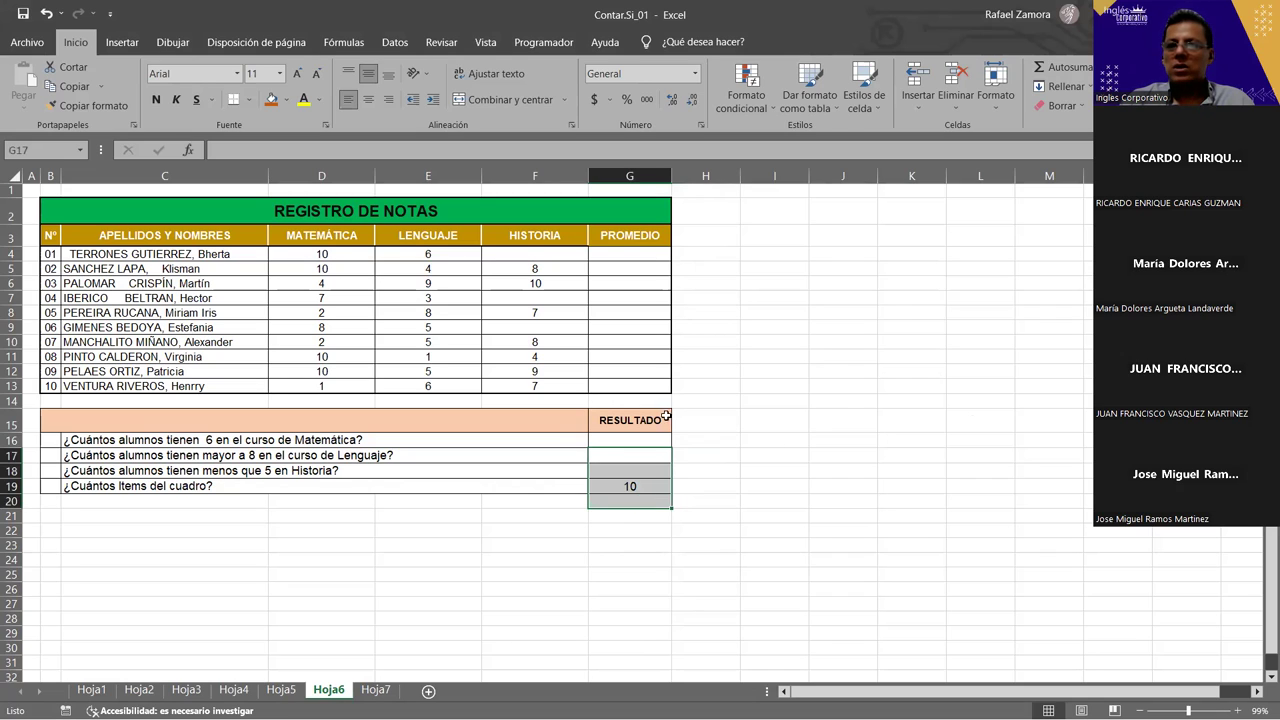
click(720, 487)
click(646, 484)
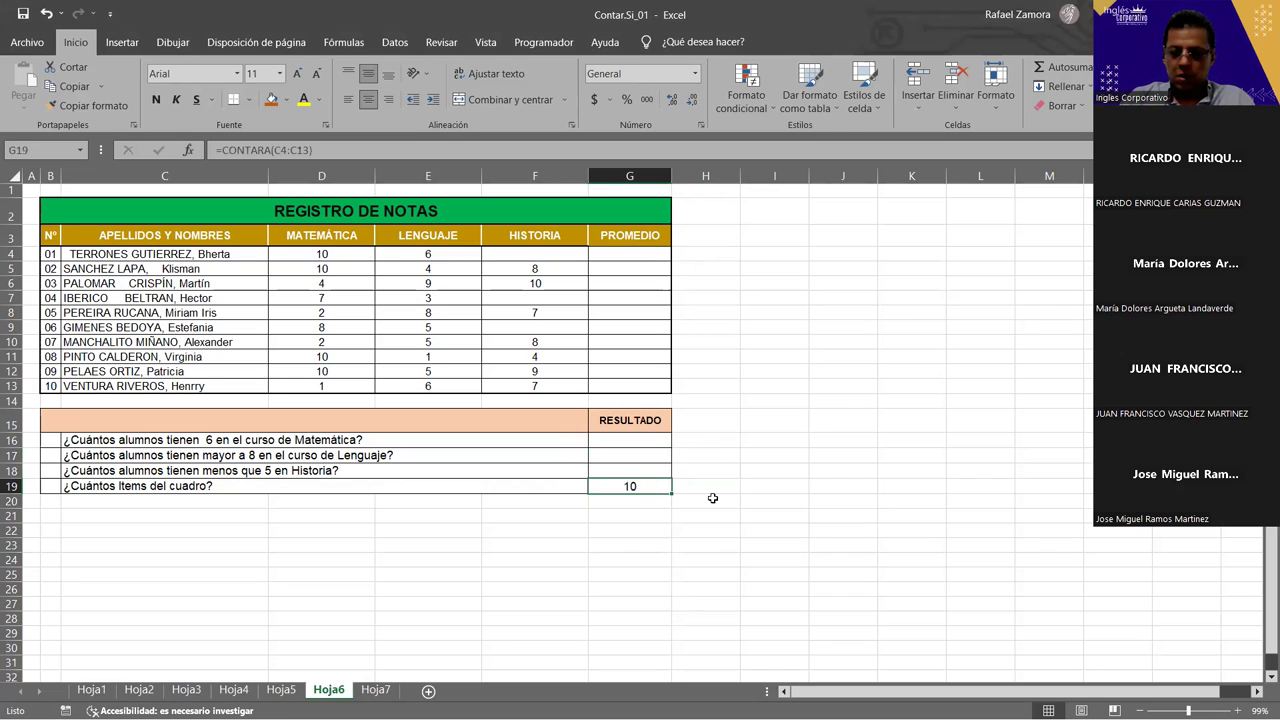
key(Delete)
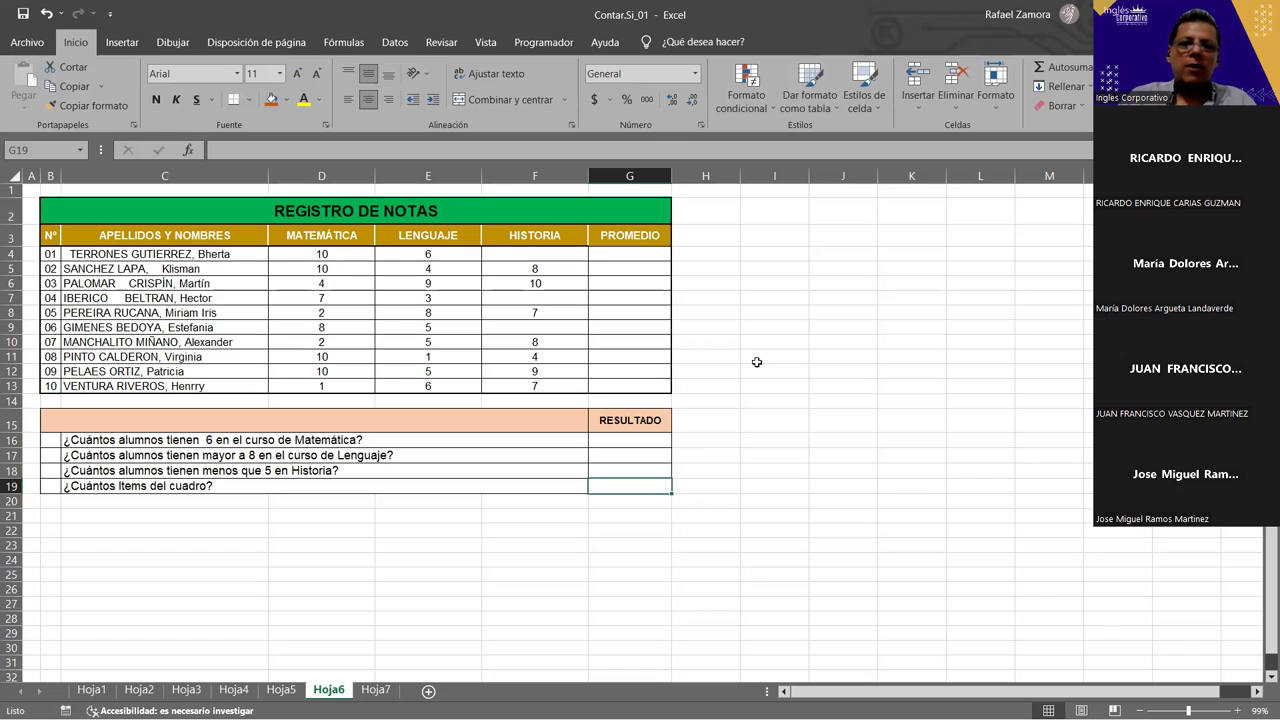
Step: Count the Lenguaje grades with =CONTAR(E4:E13) in I15, giving 10
drag(464, 256, 454, 383)
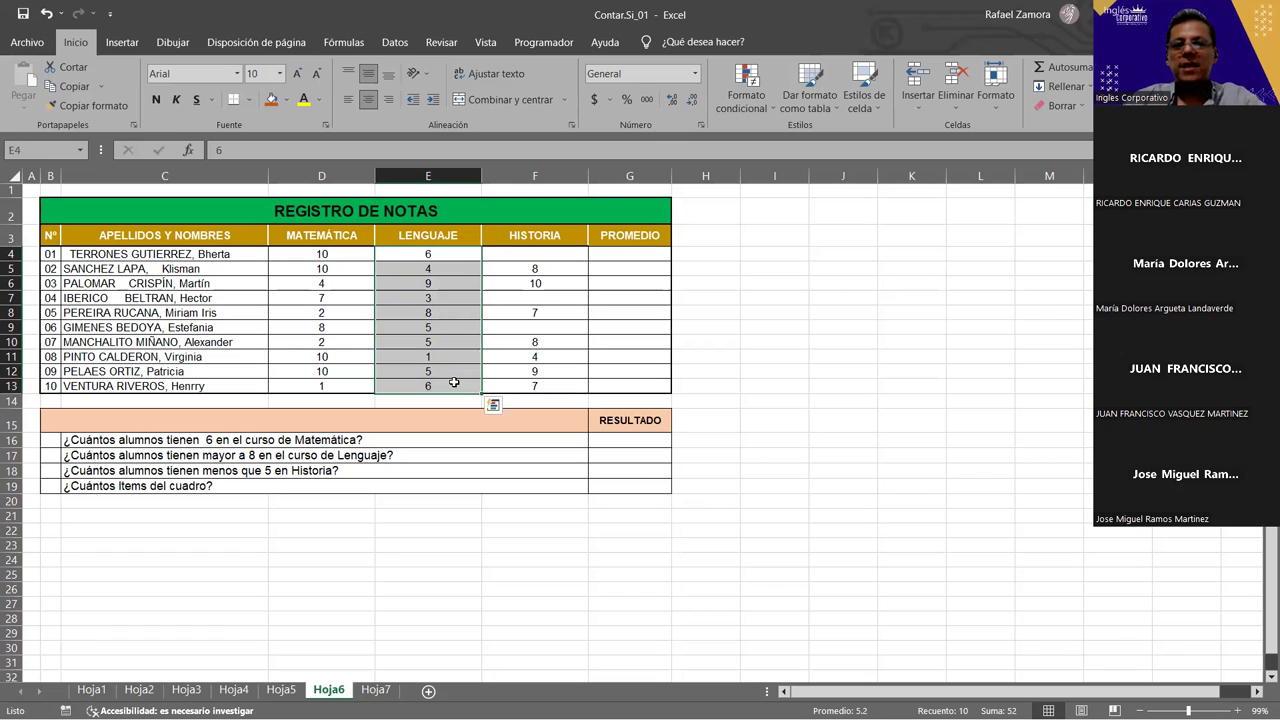
drag(468, 251, 441, 377)
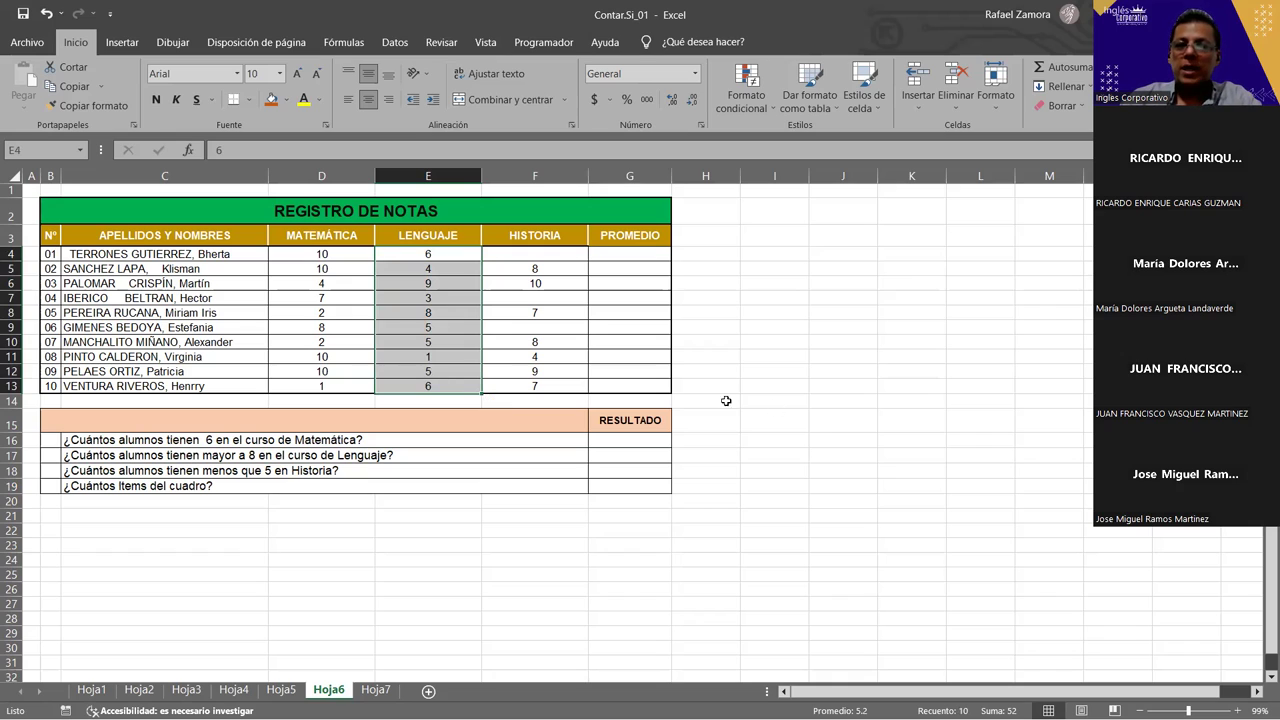
click(779, 418)
text(=)
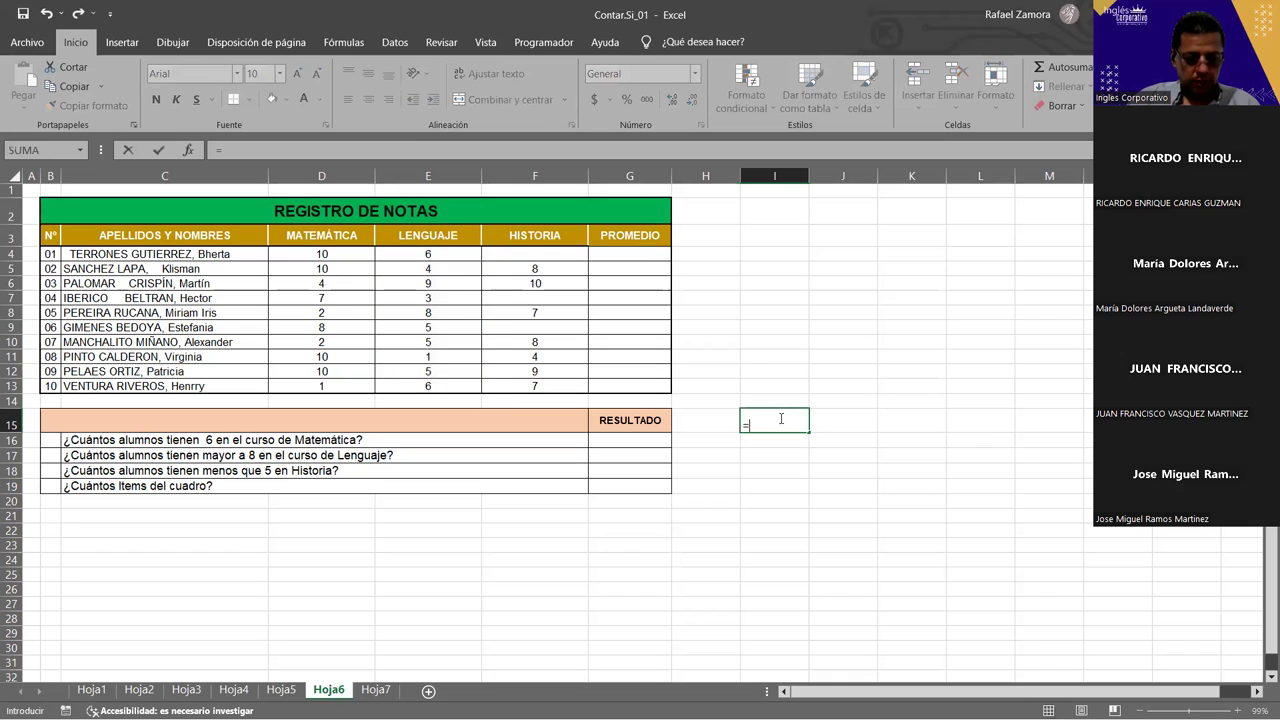
text(conta)
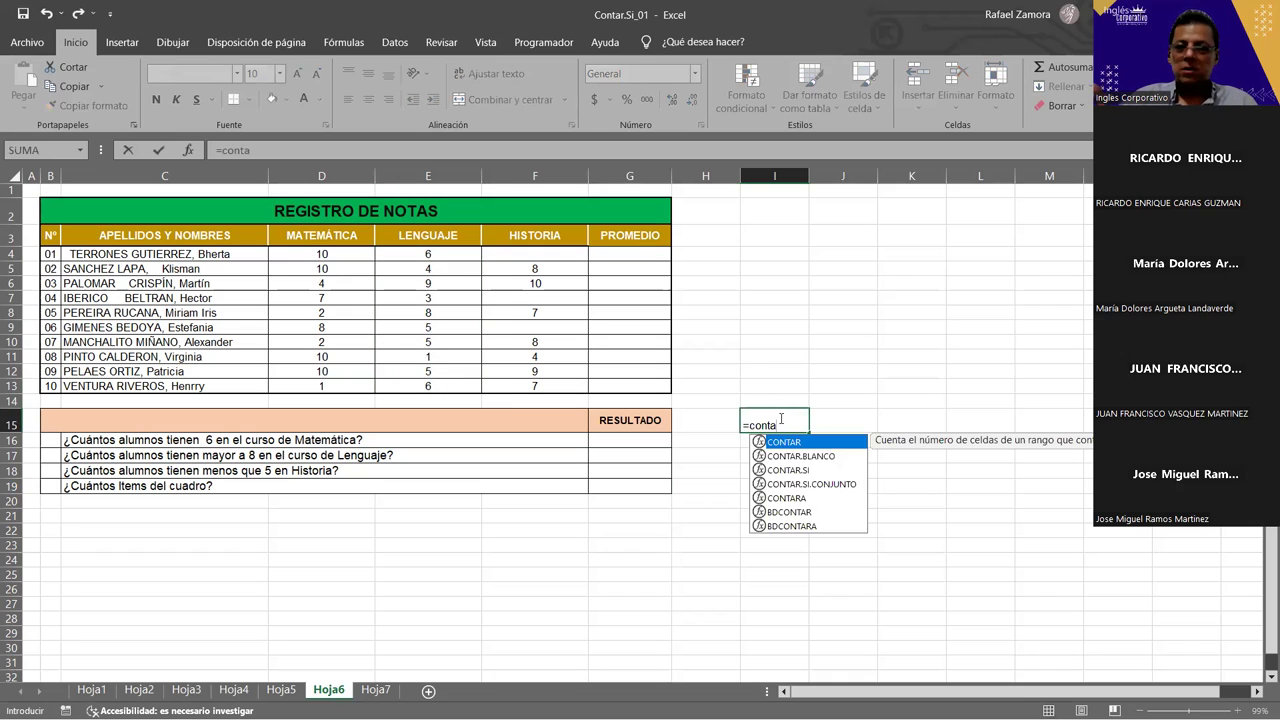
key(Tab)
click(427, 256)
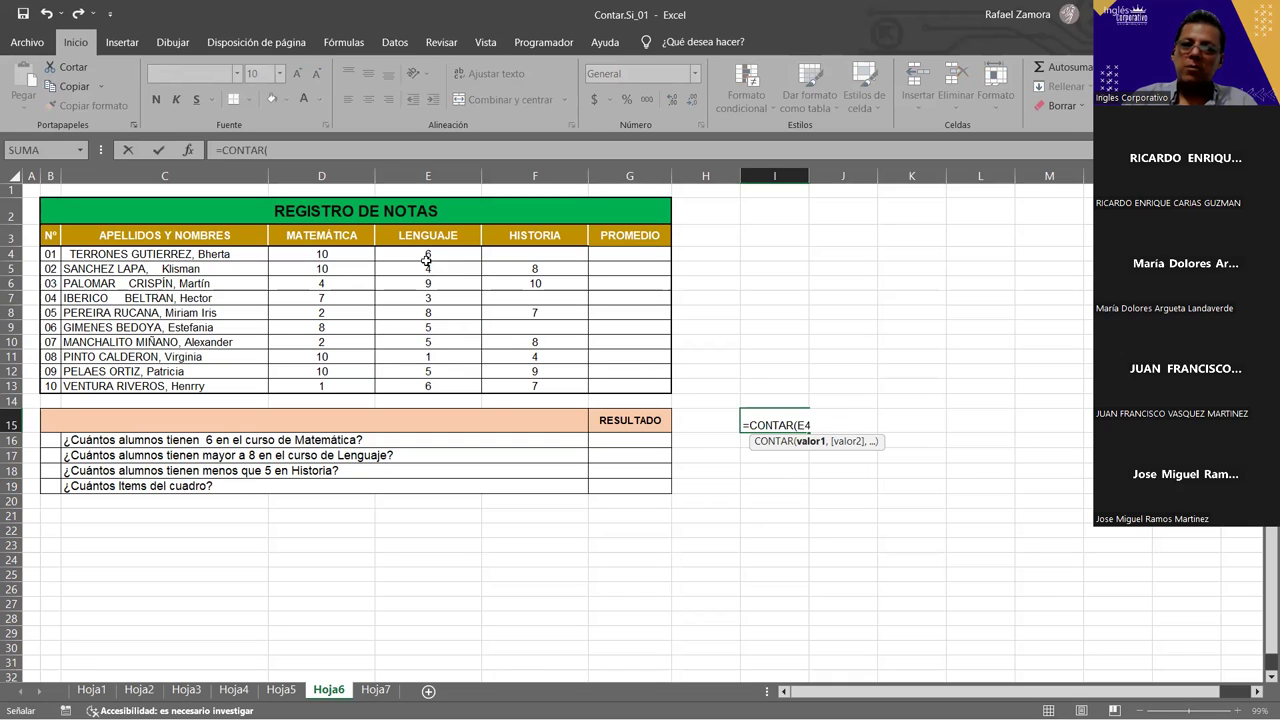
drag(427, 256, 433, 381)
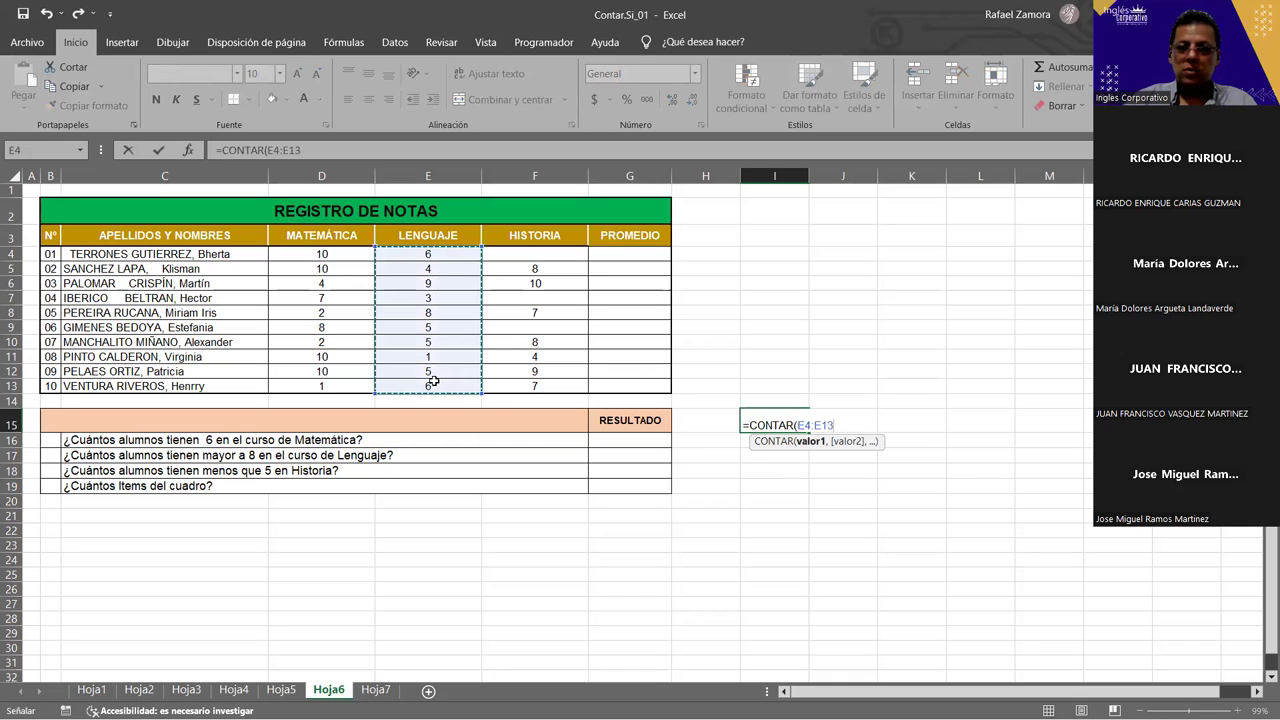
key(Return)
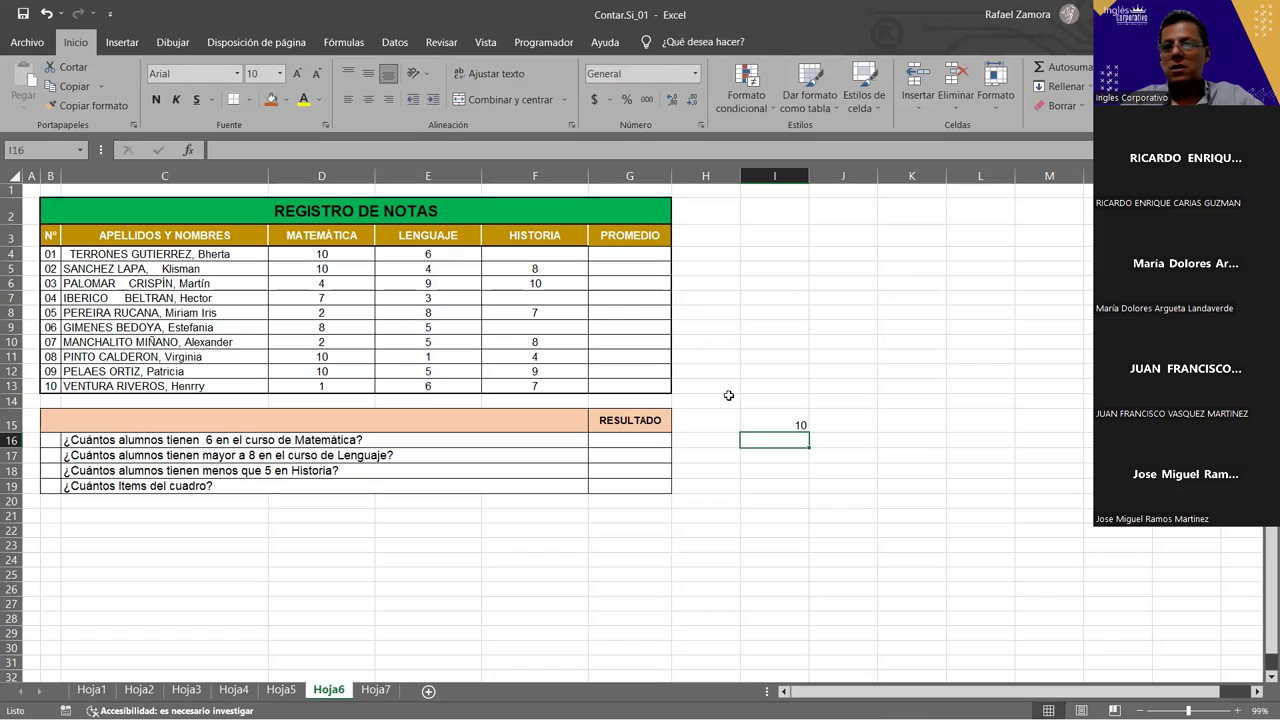
click(778, 424)
Step: Total the Lenguaje grades with =SUMA(E4:E13) in J15, giving 52
click(839, 427)
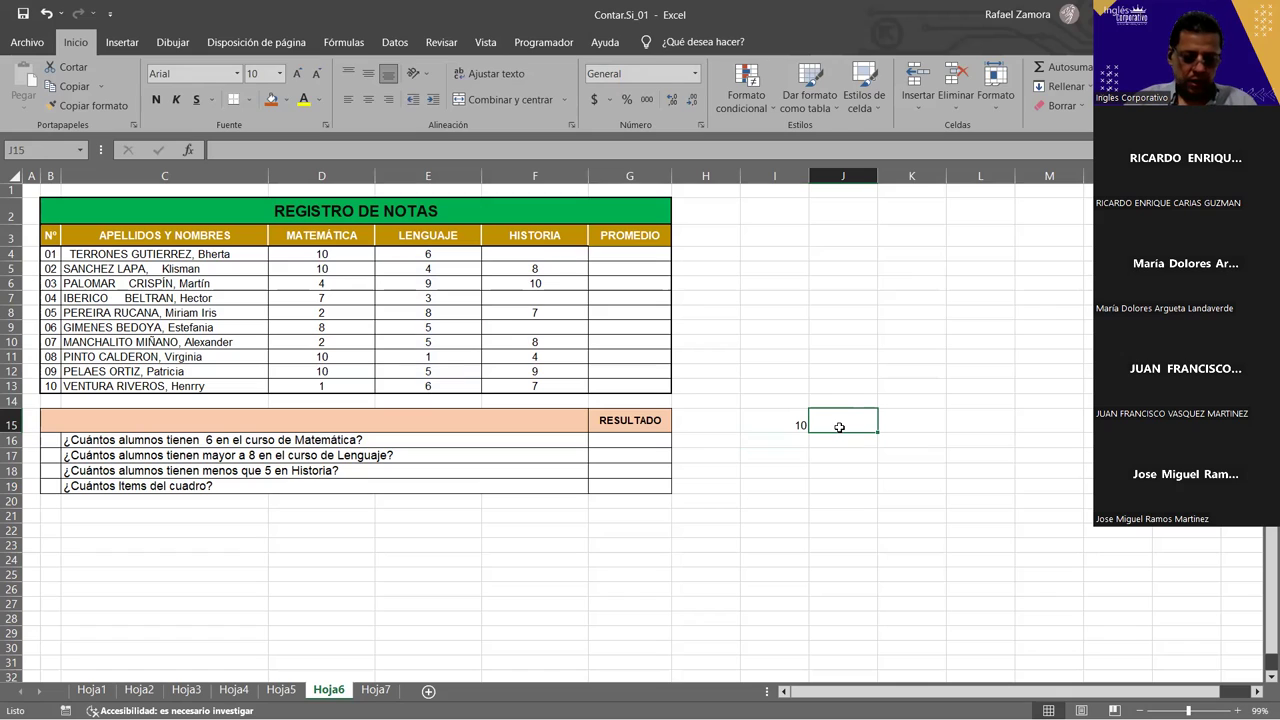
text(=)
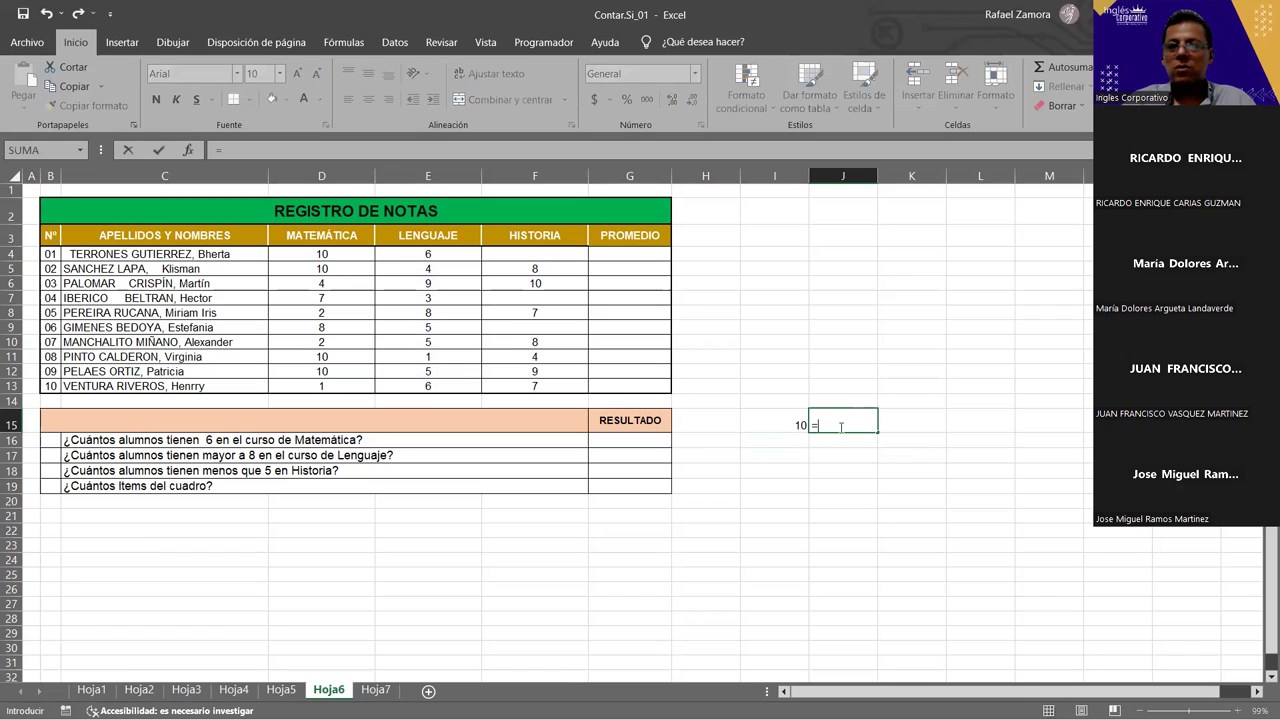
text(SUMA()
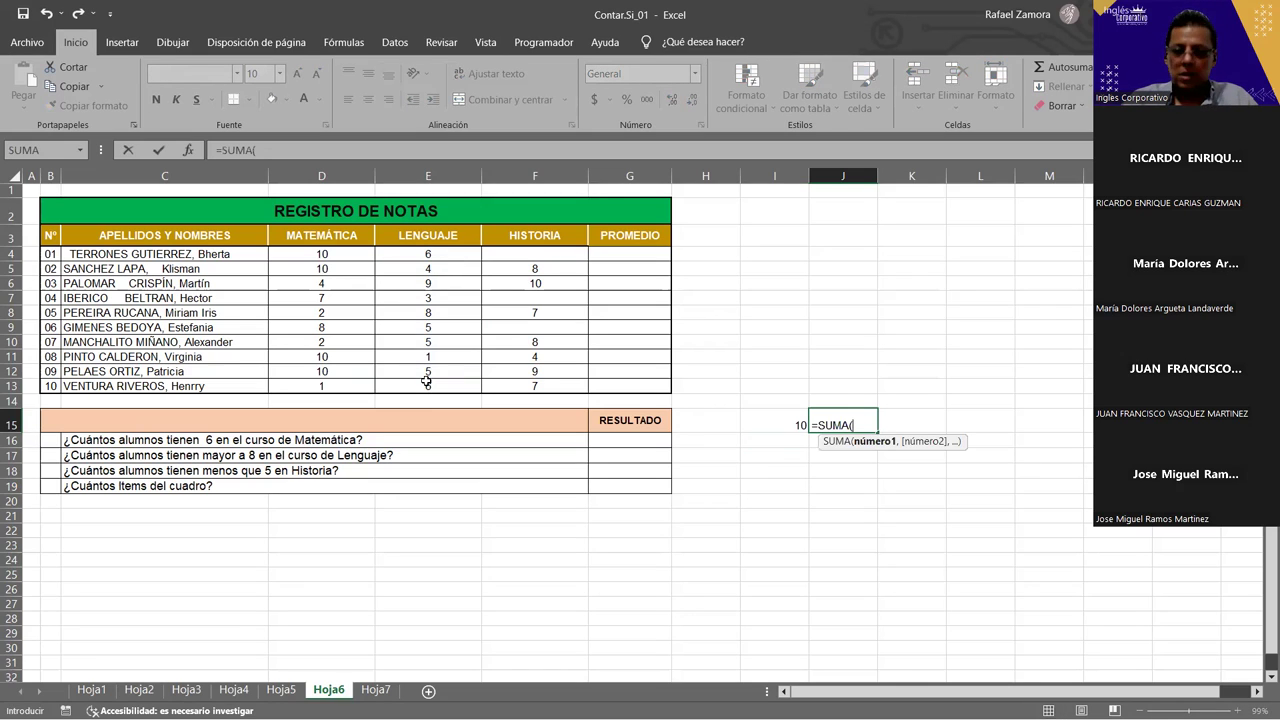
click(426, 385)
key(ctrl+shift+Up)
key(Return)
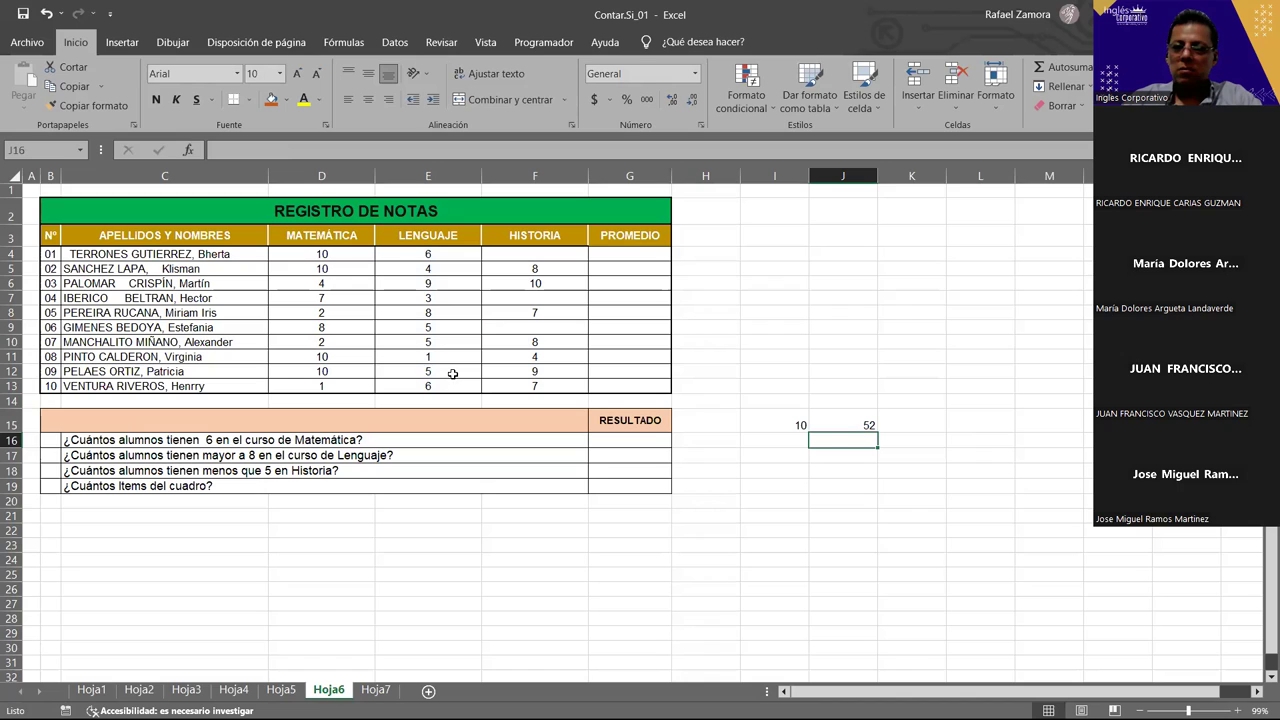
Step: Enter =SUMAR.SI(E4:E13,">5") in K15 to sum Lenguaje grades above 5, giving 29
click(920, 428)
text(=)
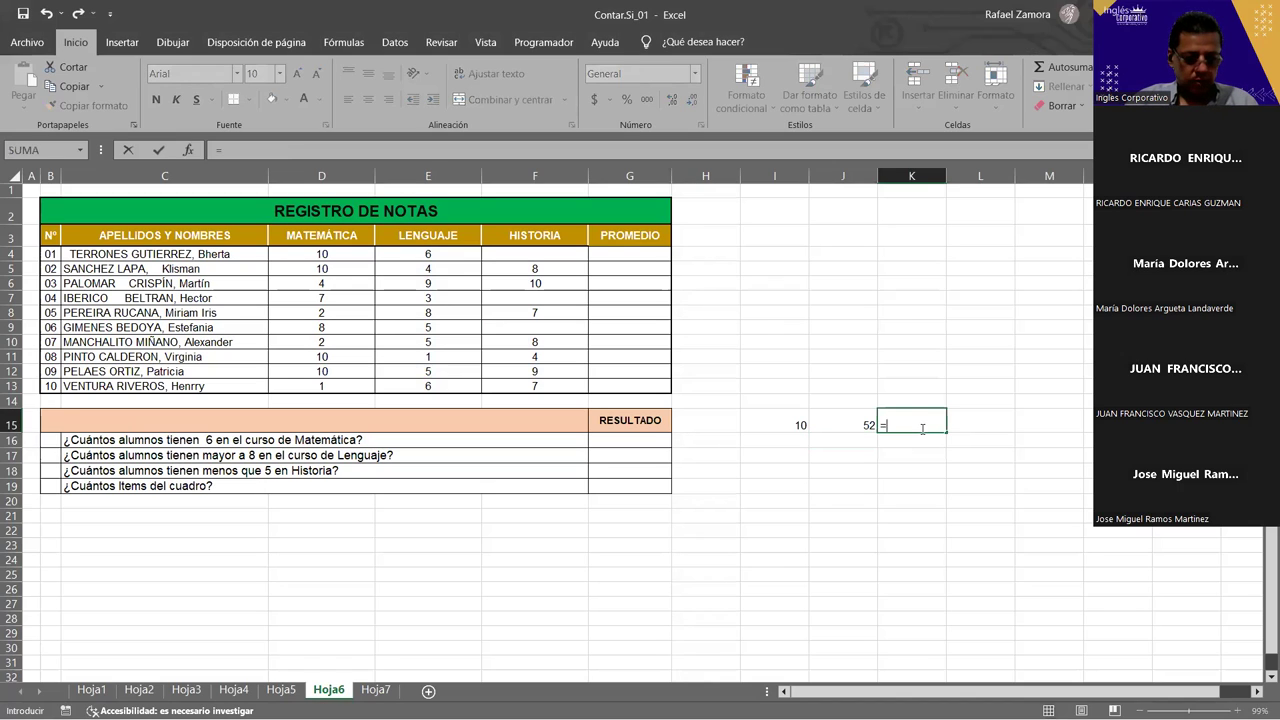
text(sum)
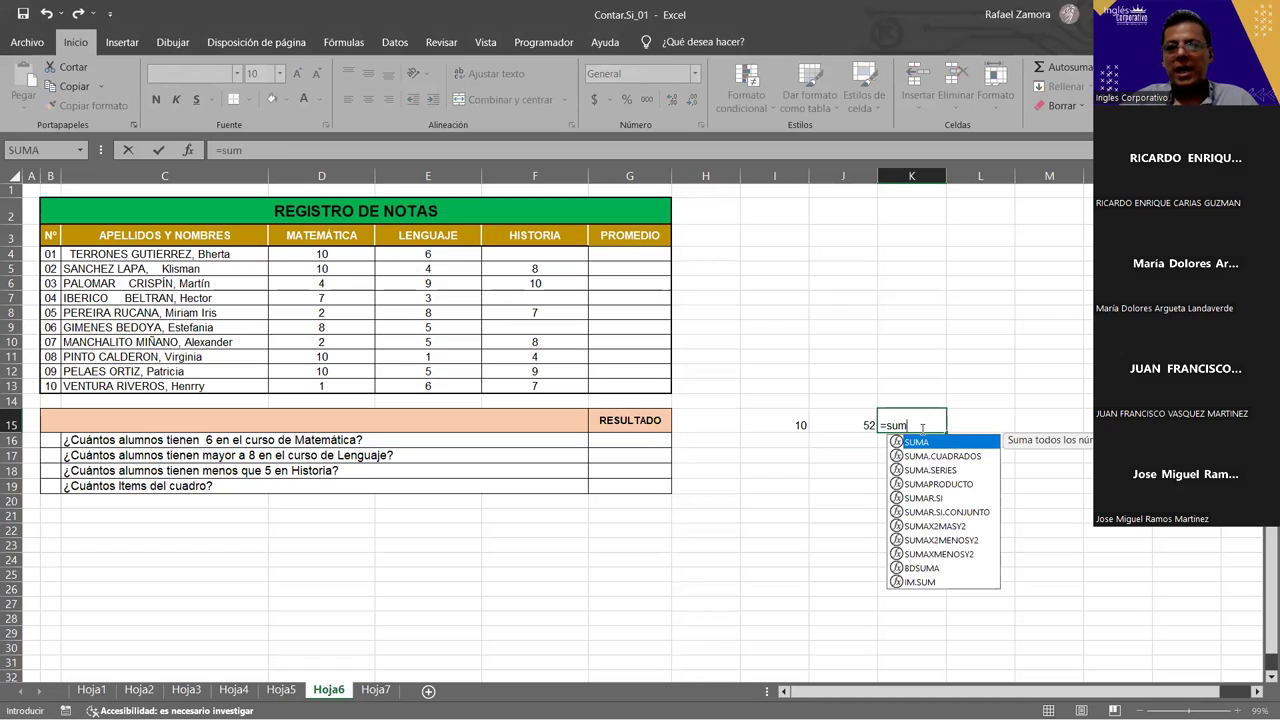
double_click(923, 497)
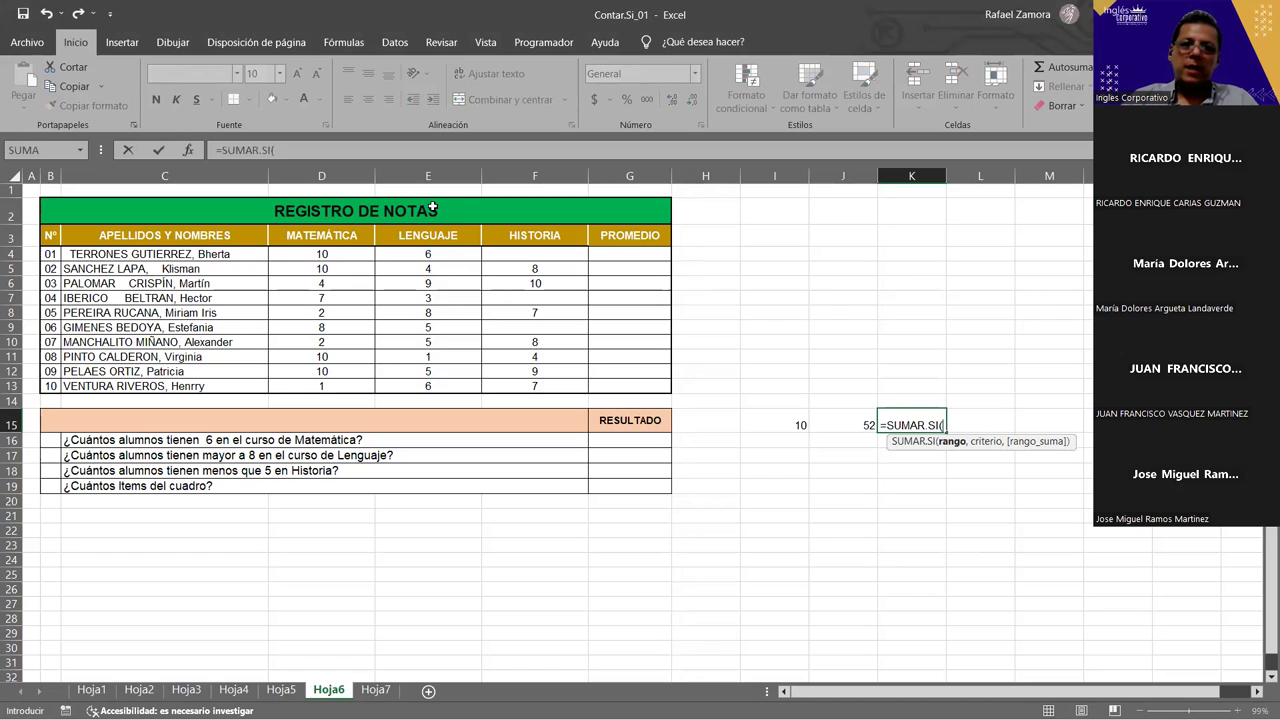
click(444, 256)
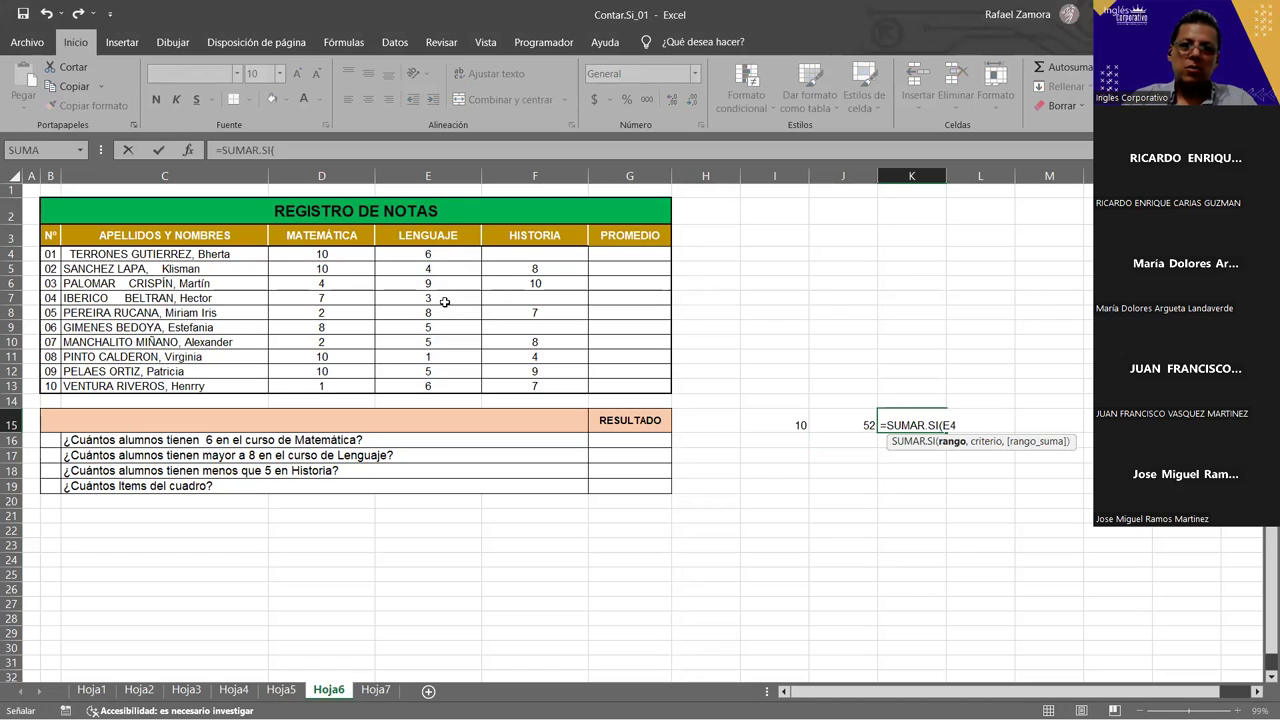
shift+click(437, 386)
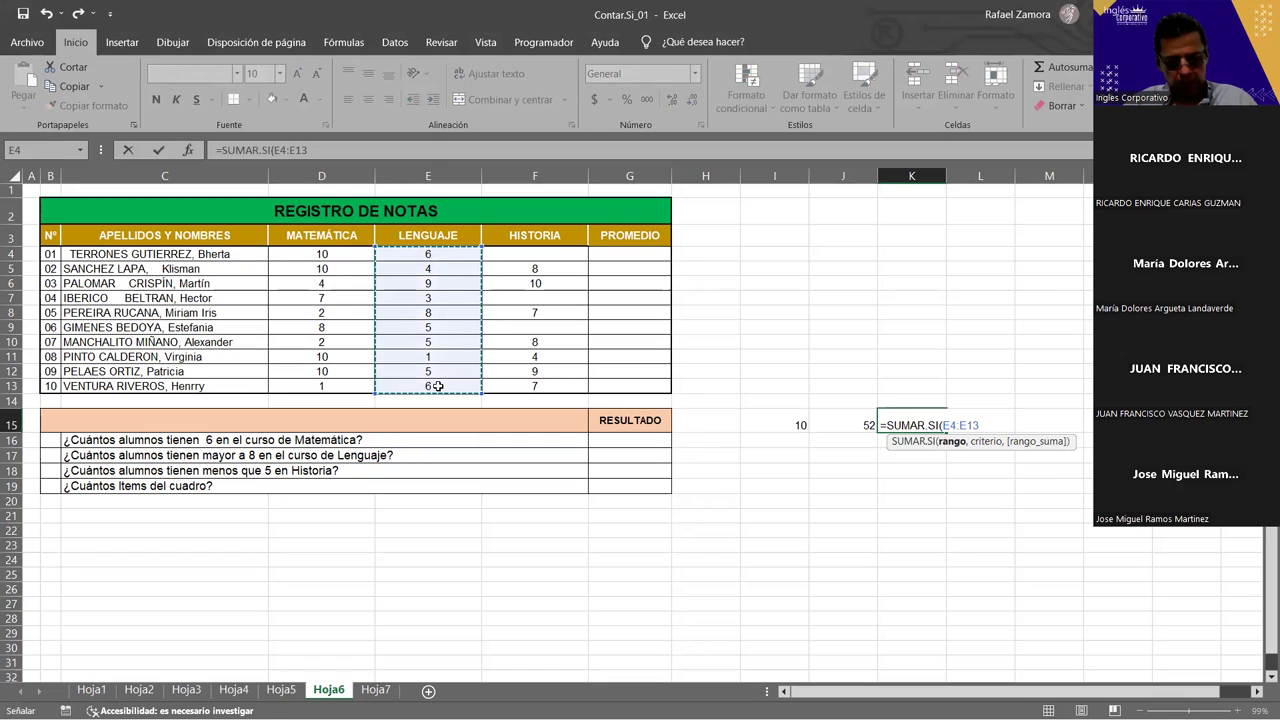
text(,)
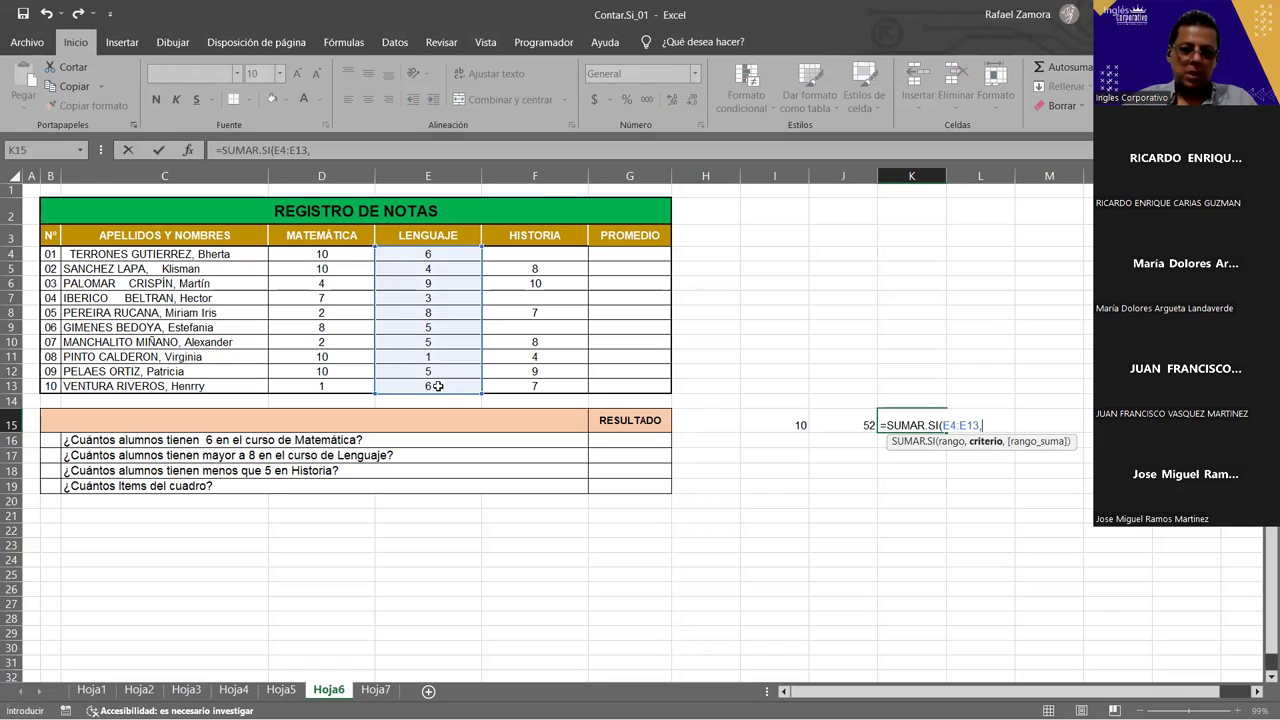
text(">)
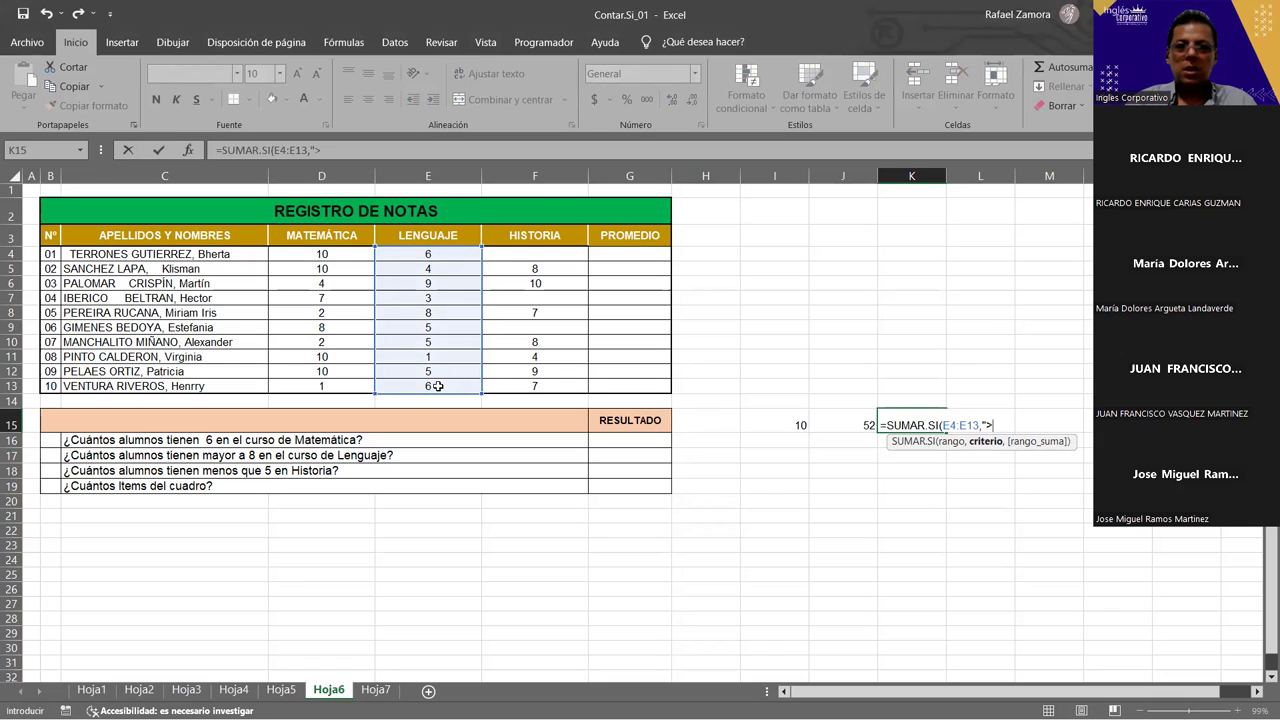
text(5")
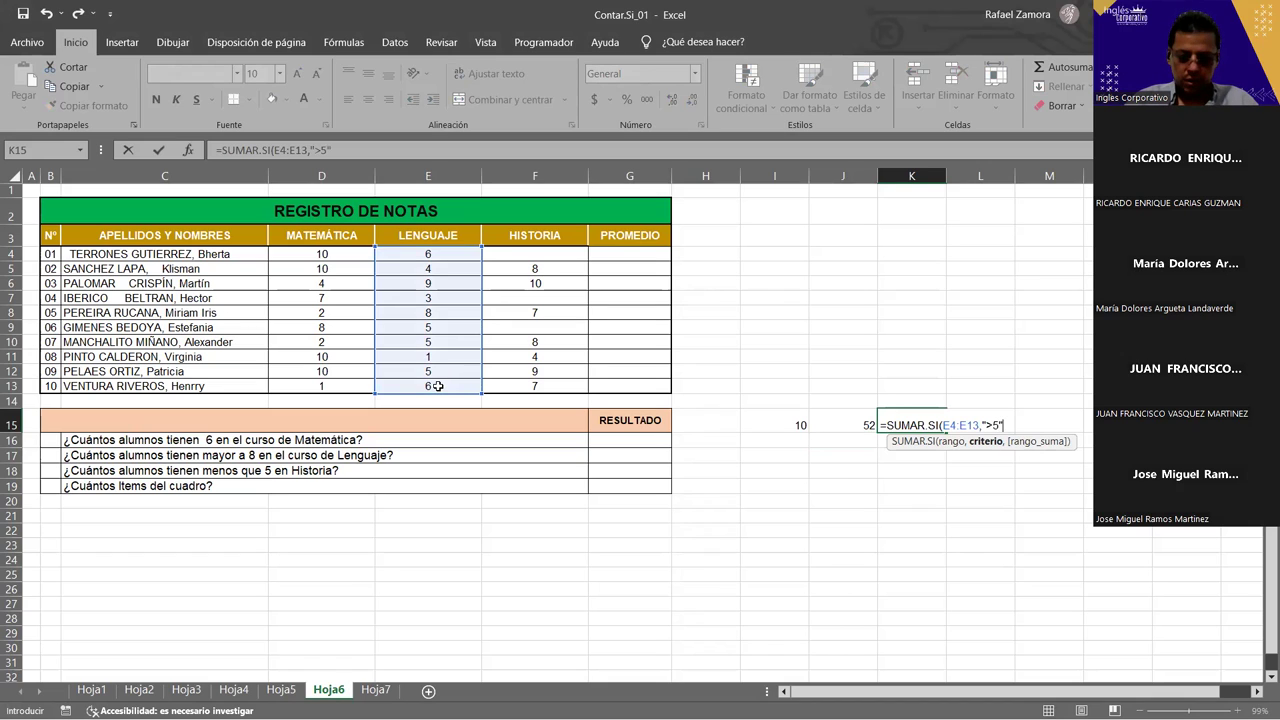
key(Return)
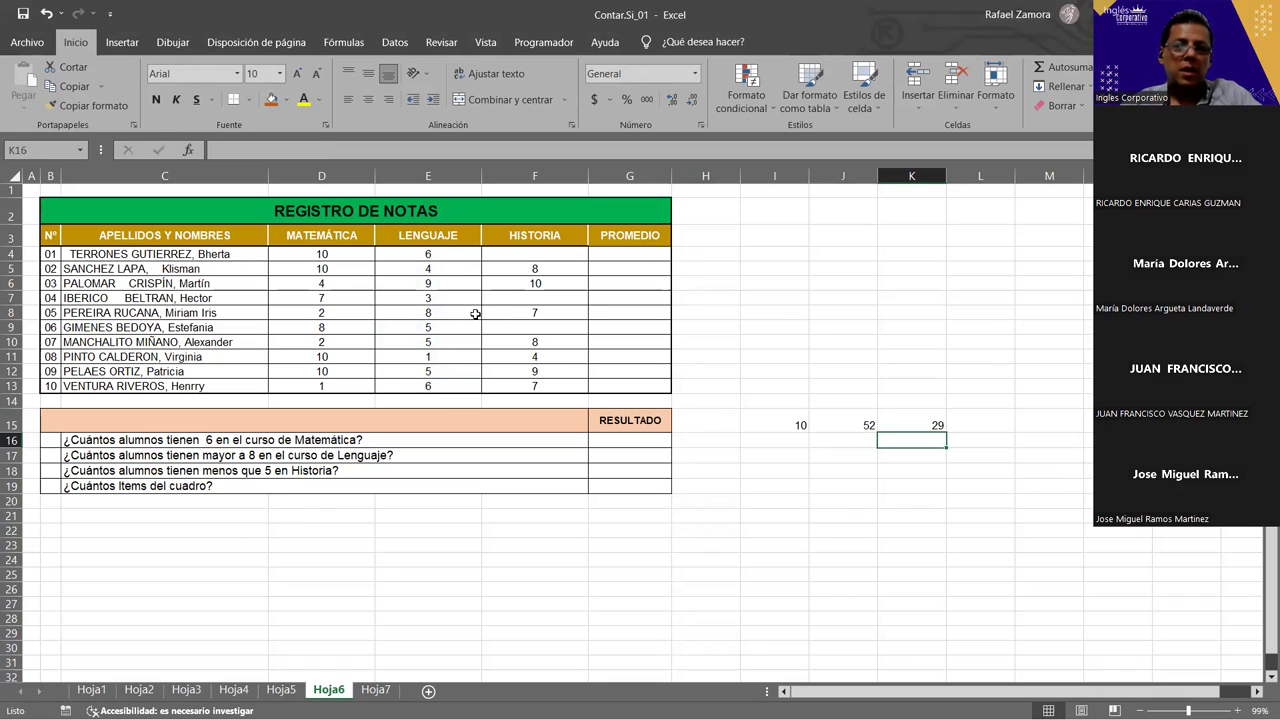
Step: Review the CONTAR, SUMA and SUMAR.SI formulas in I15, J15 and K15
click(788, 417)
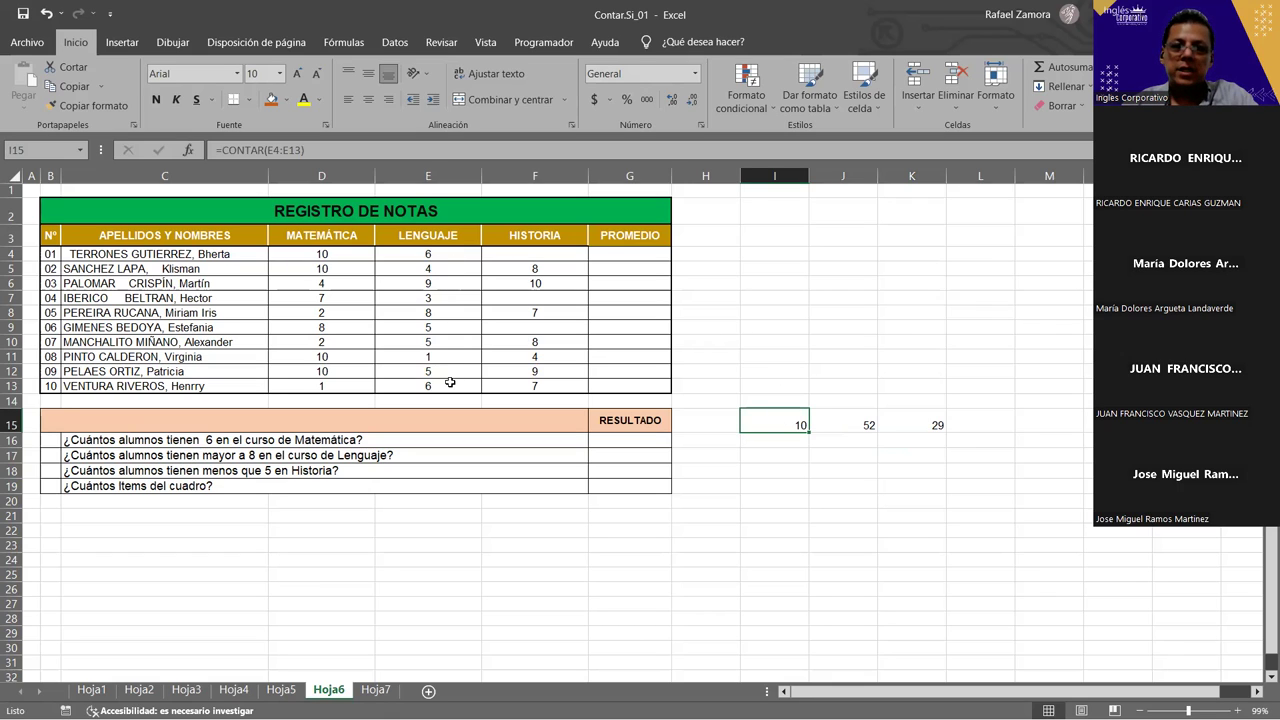
click(858, 423)
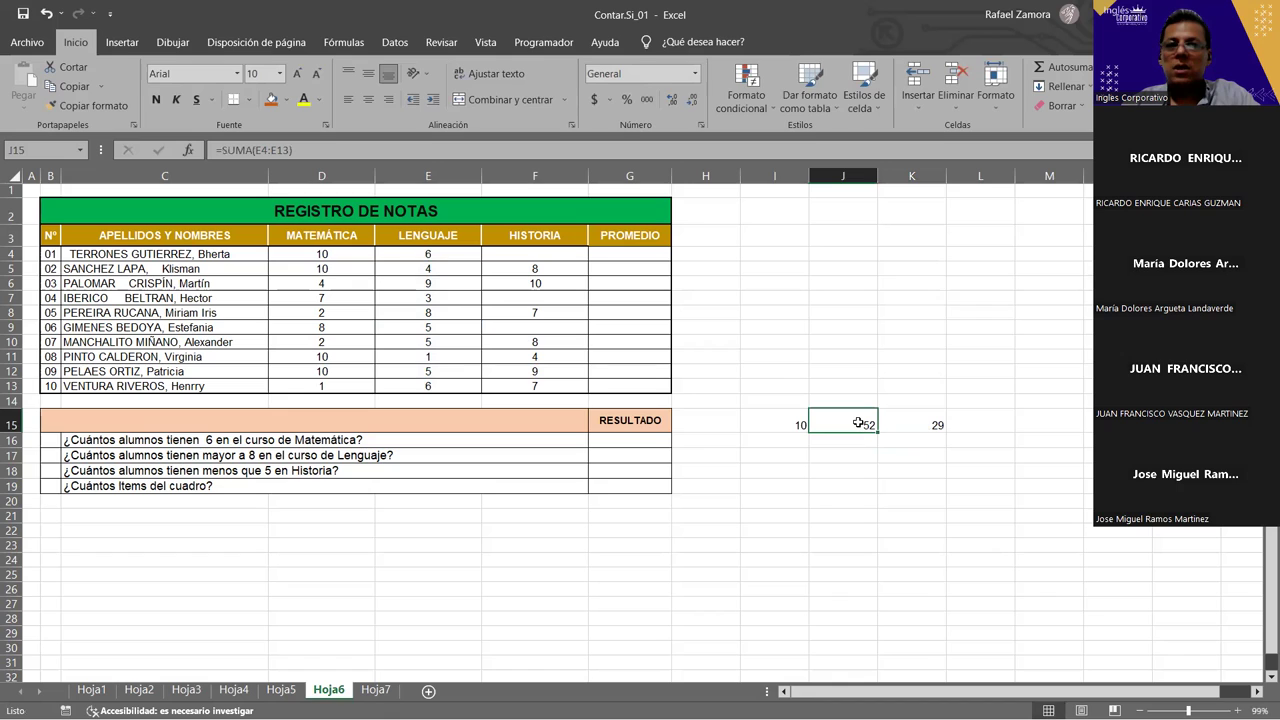
drag(410, 254, 418, 386)
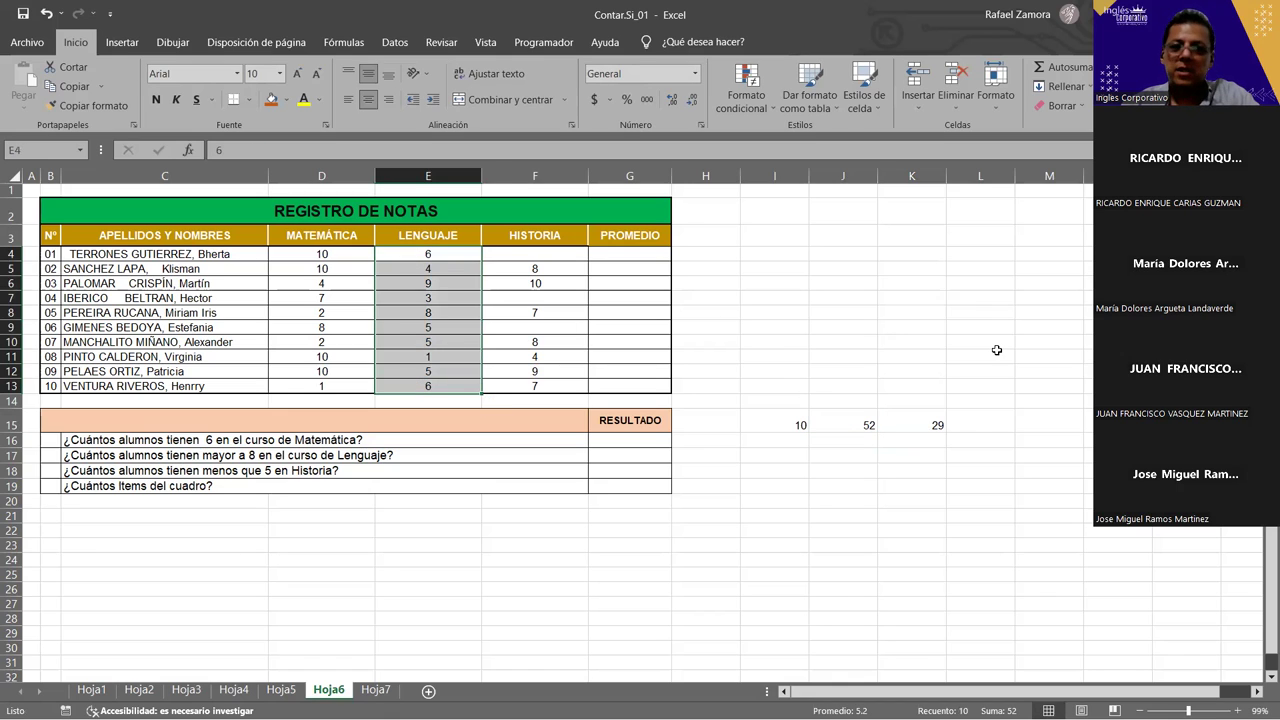
click(940, 424)
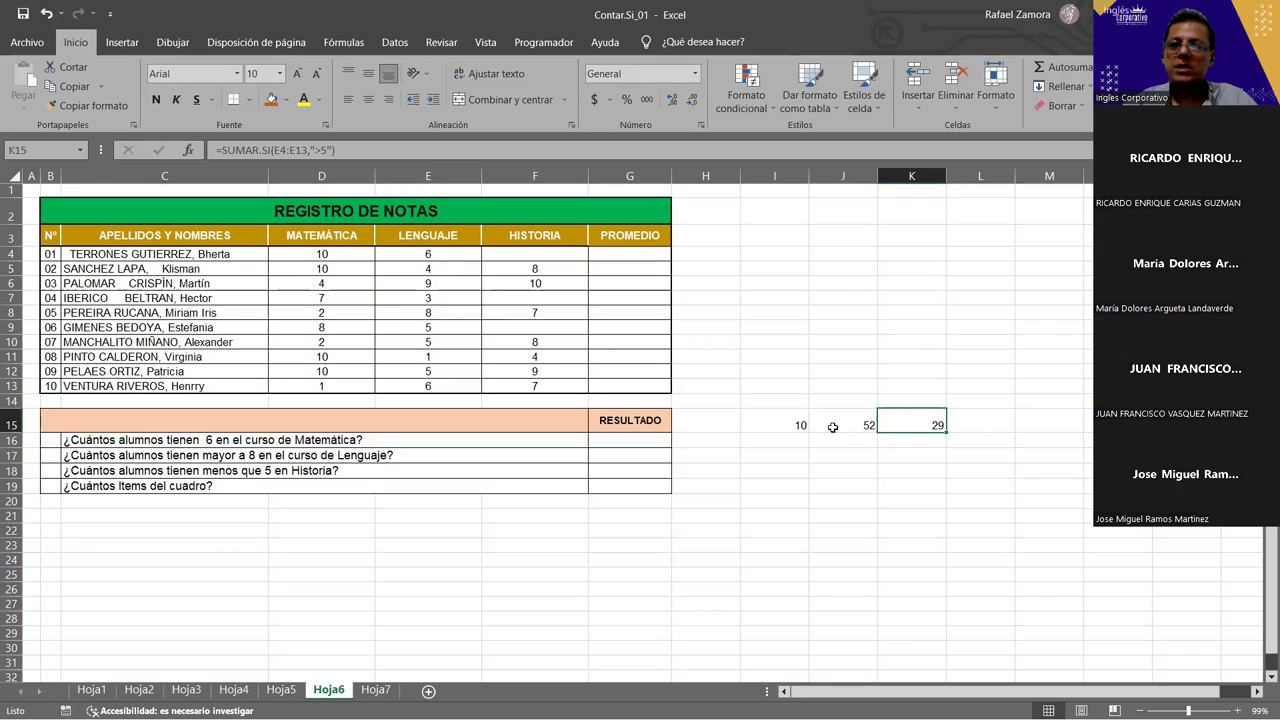
click(744, 426)
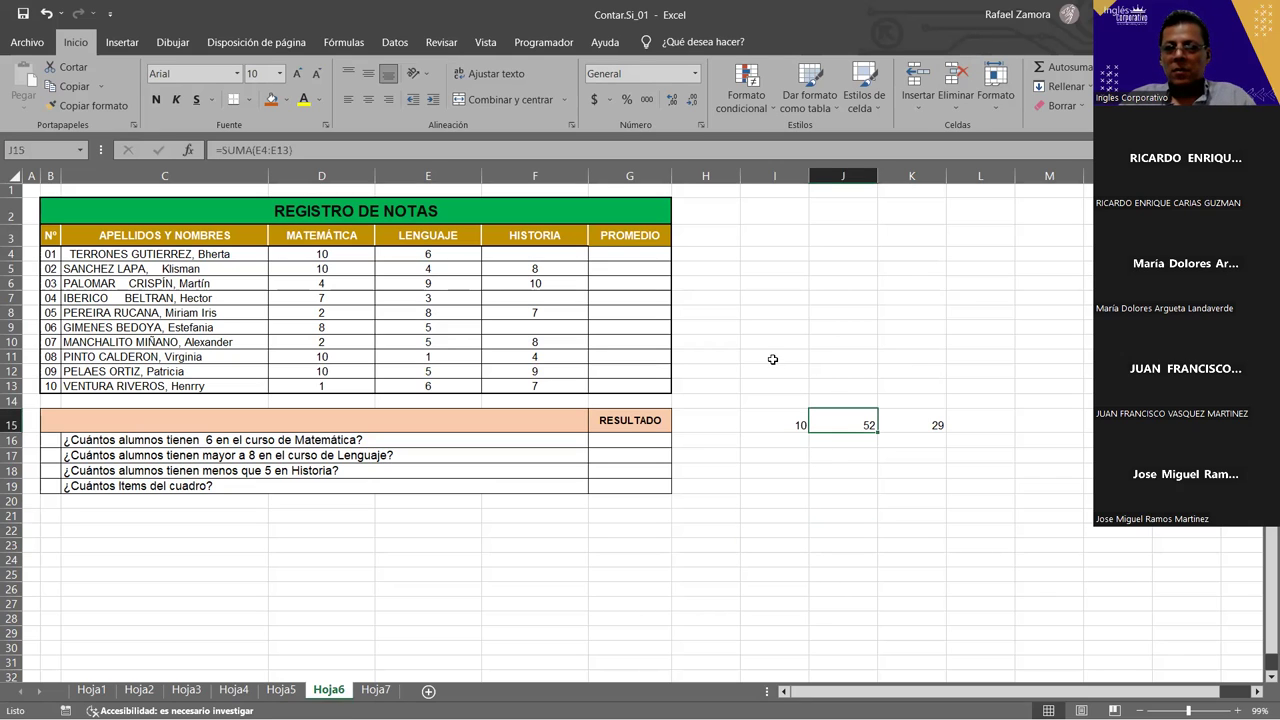
Step: Delete the practice results 10, 52 and 29 from I15:K15
drag(771, 358, 831, 471)
click(806, 374)
click(823, 417)
click(797, 399)
drag(797, 399, 951, 475)
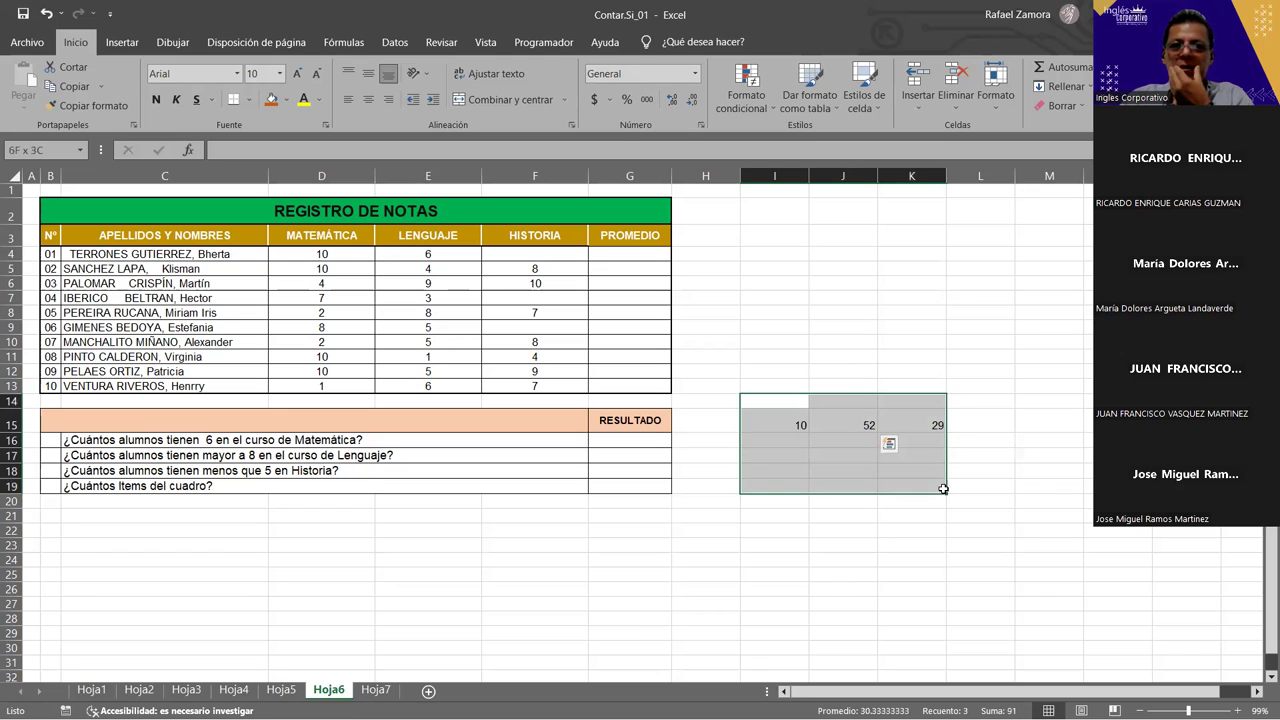
drag(800, 425, 904, 434)
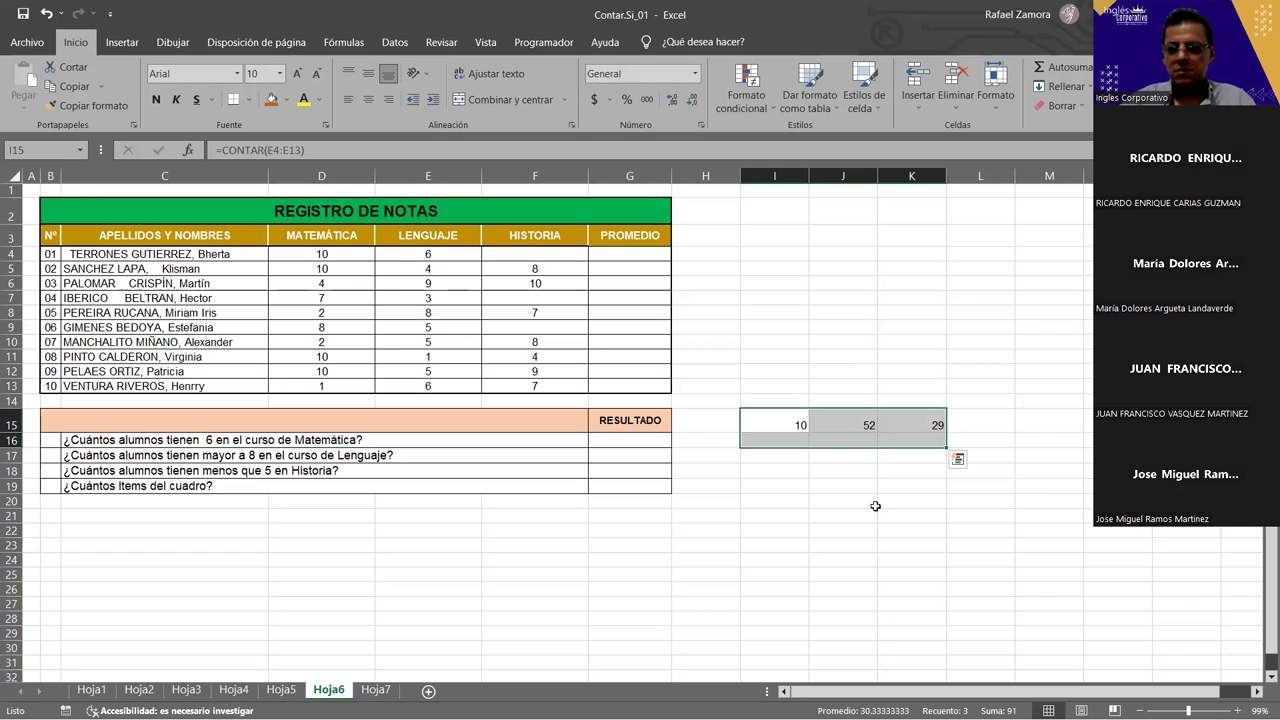
key(Delete)
drag(843, 501, 843, 515)
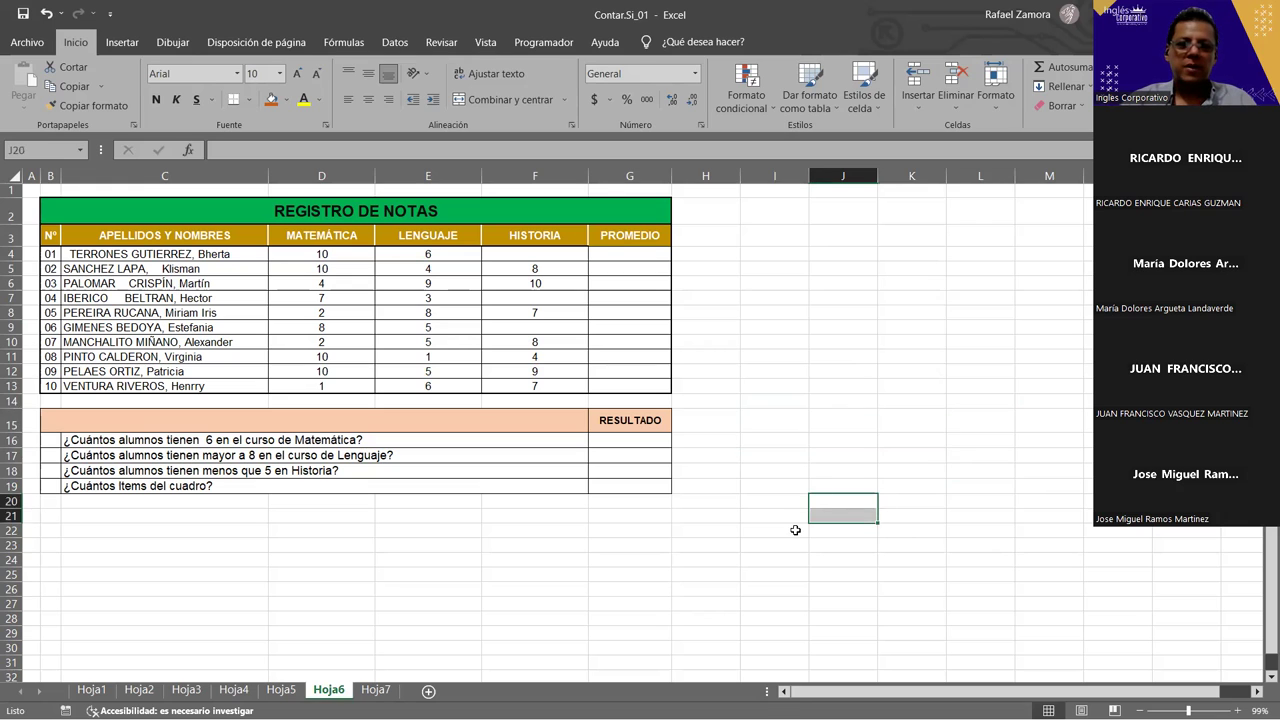
Step: Open Hoja7 and walk through the PLANILLA DE REMUNERACIONES payroll and its counting questions
click(380, 691)
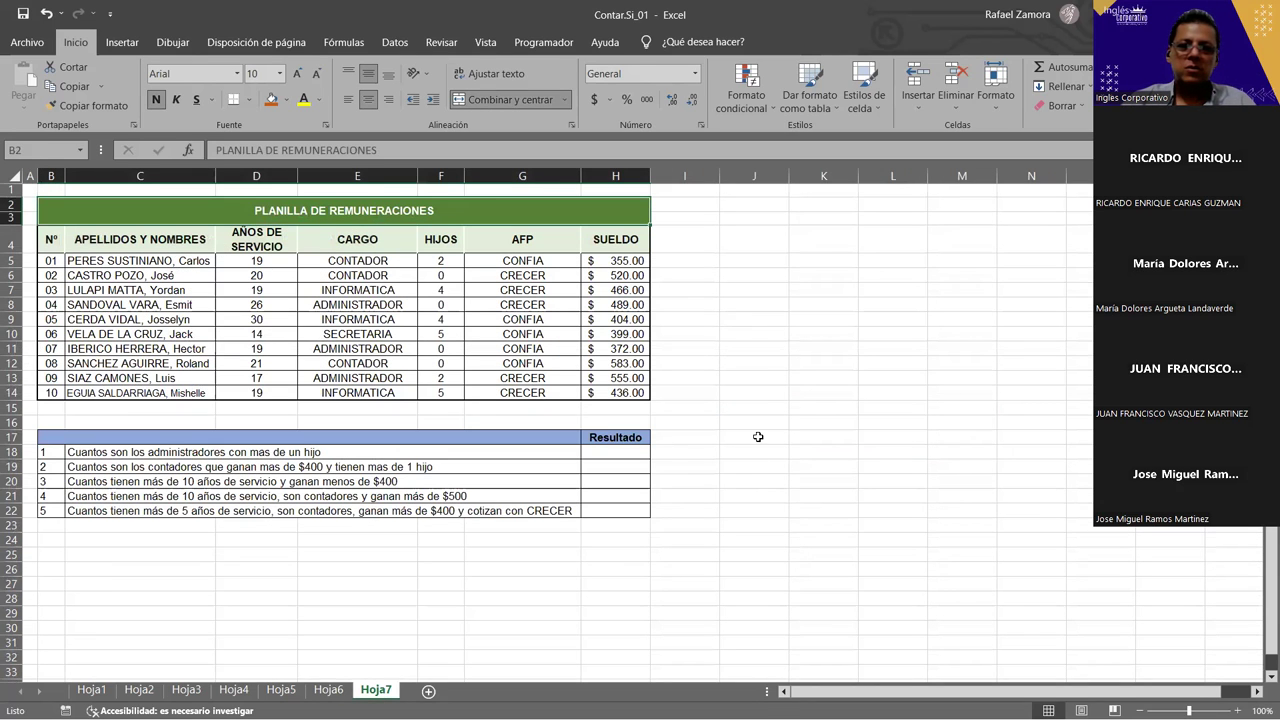
click(772, 393)
click(868, 334)
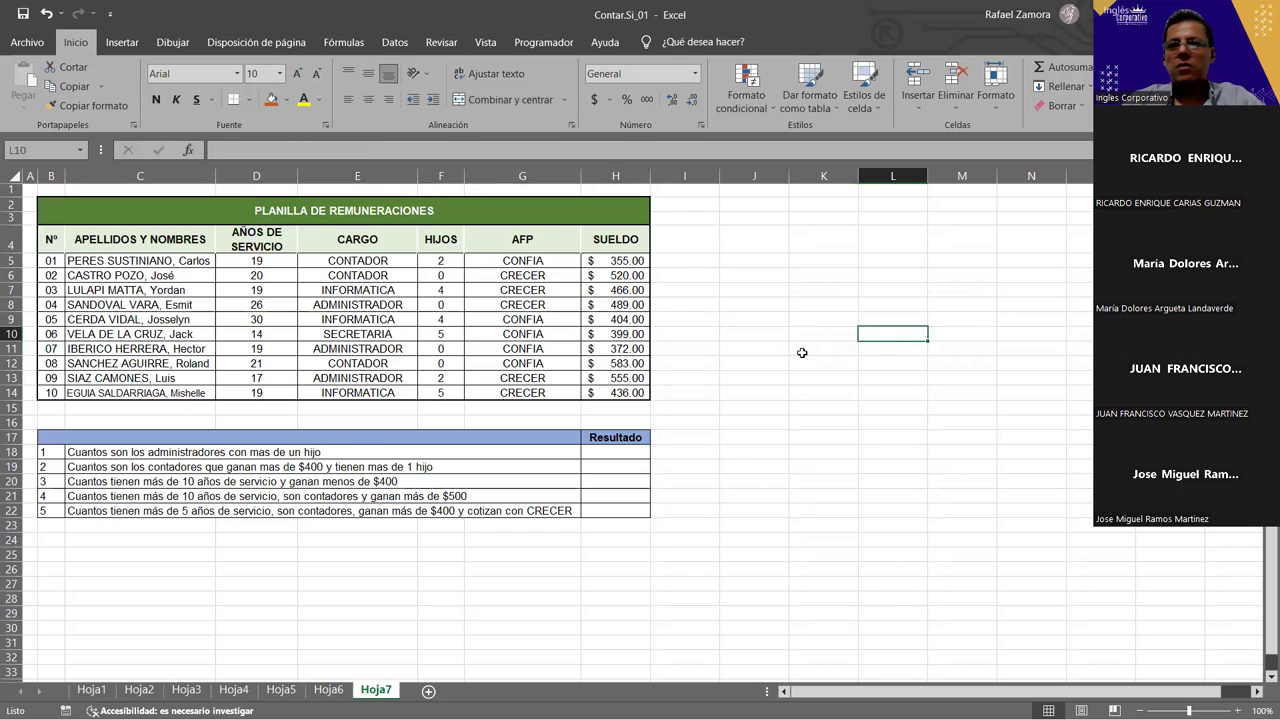
drag(743, 348, 743, 364)
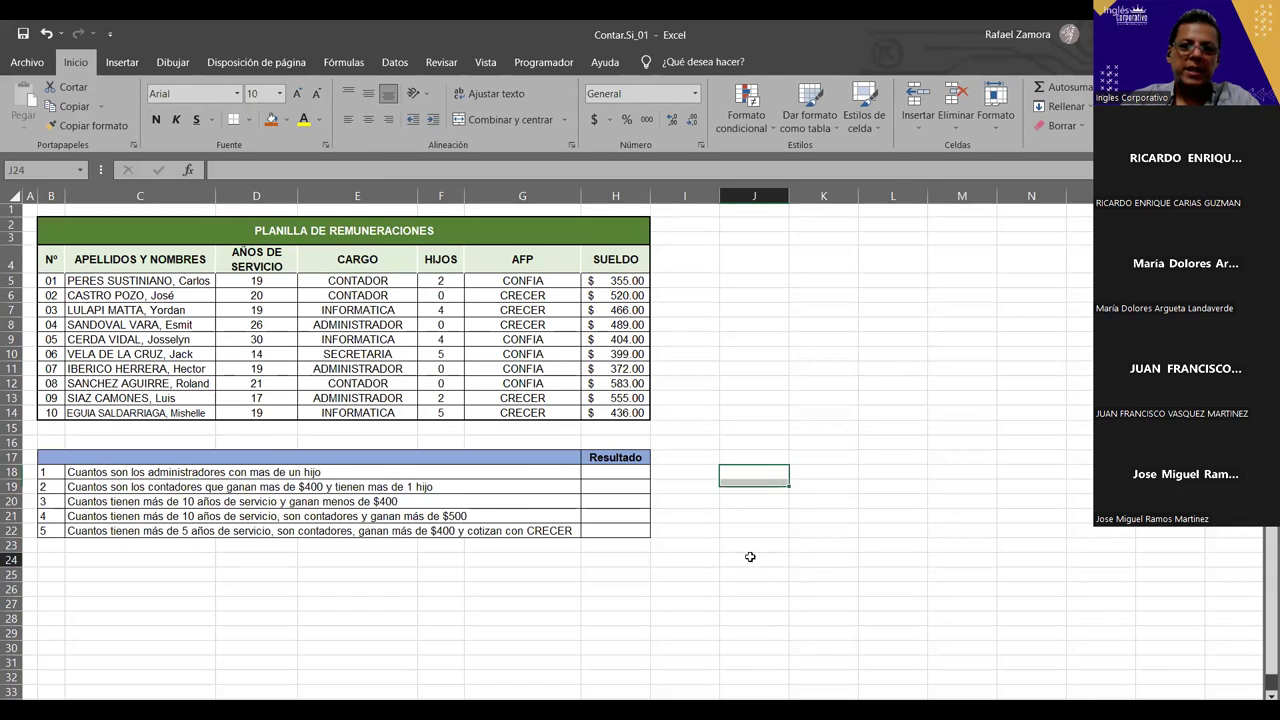
click(723, 558)
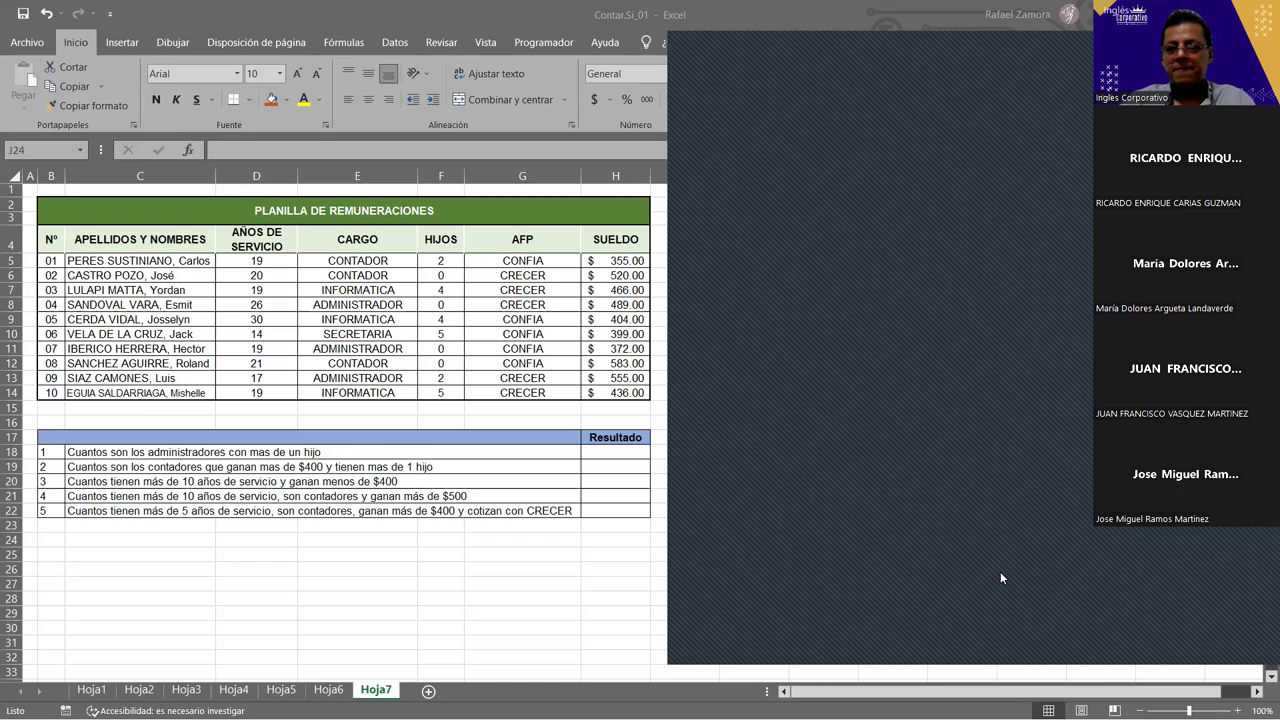
Step: Switch from the Contar.Si workbook to the SubTotales workbook with Alt+Tab
key(alt+Tab)
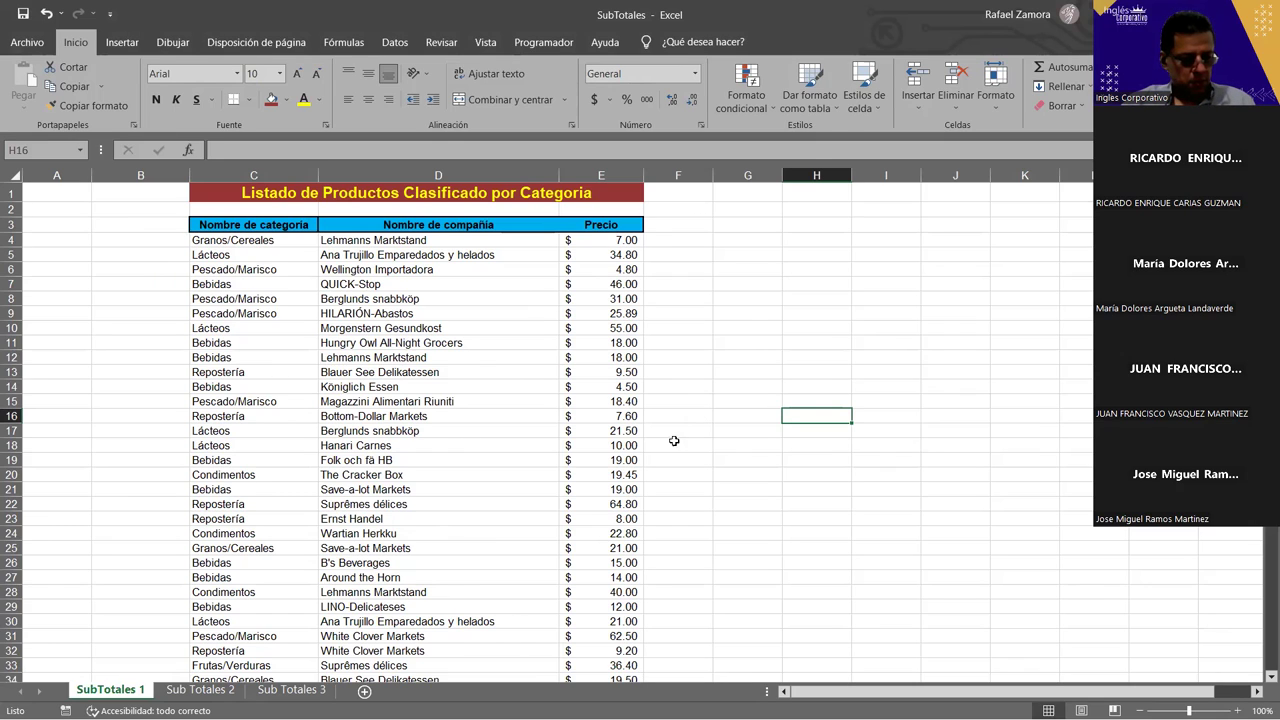
Step: Focus the SubTotales workbook, undo the last change, and view the Sub Totales 3 sheet
click(720, 414)
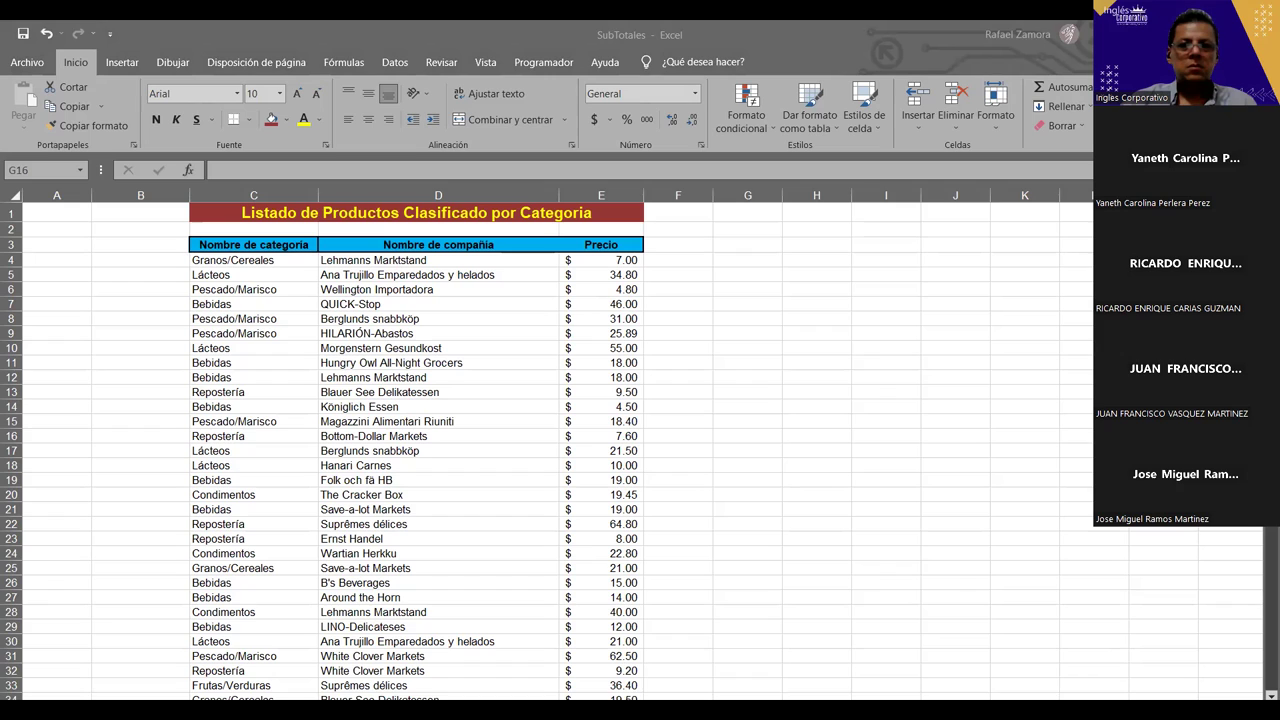
key(ctrl+z)
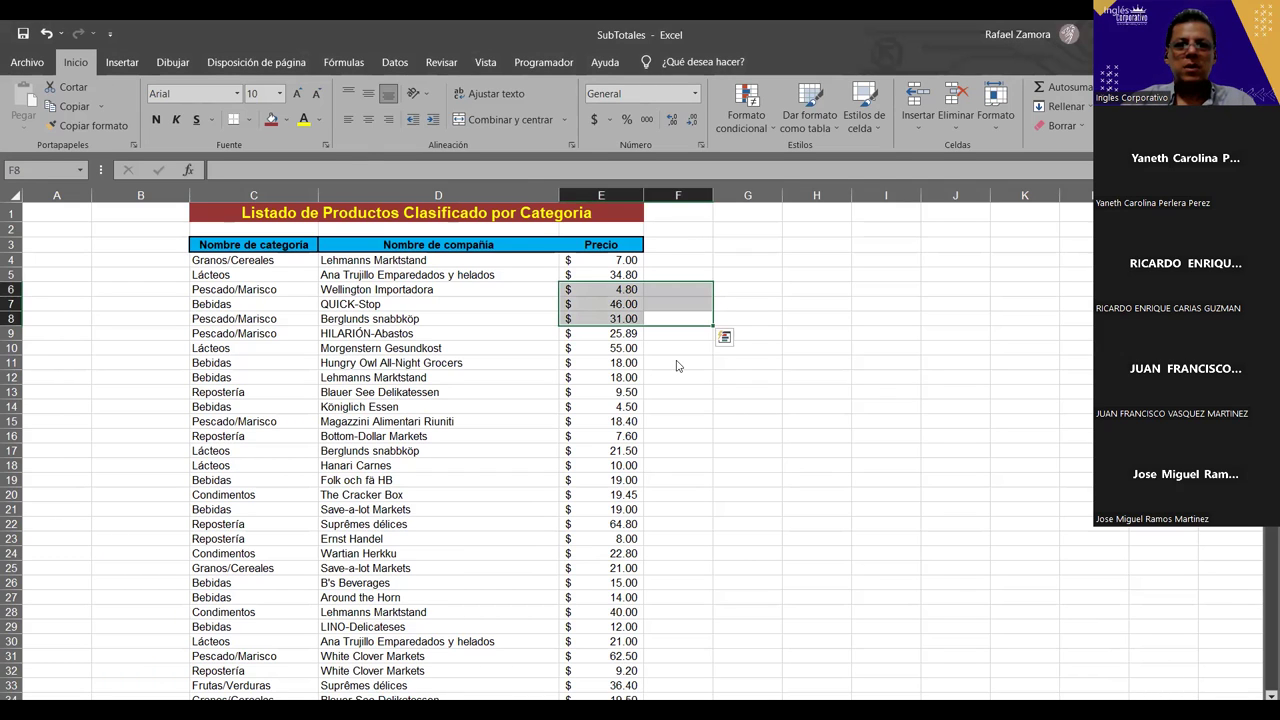
click(362, 157)
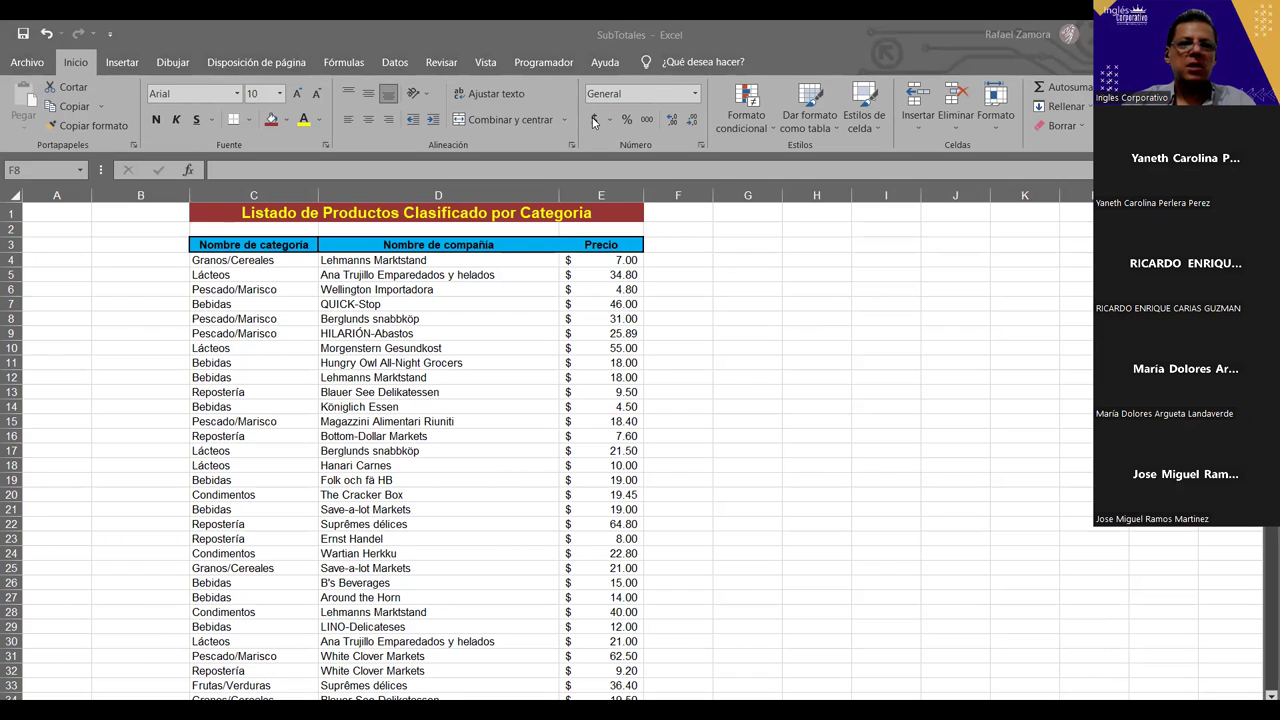
click(800, 416)
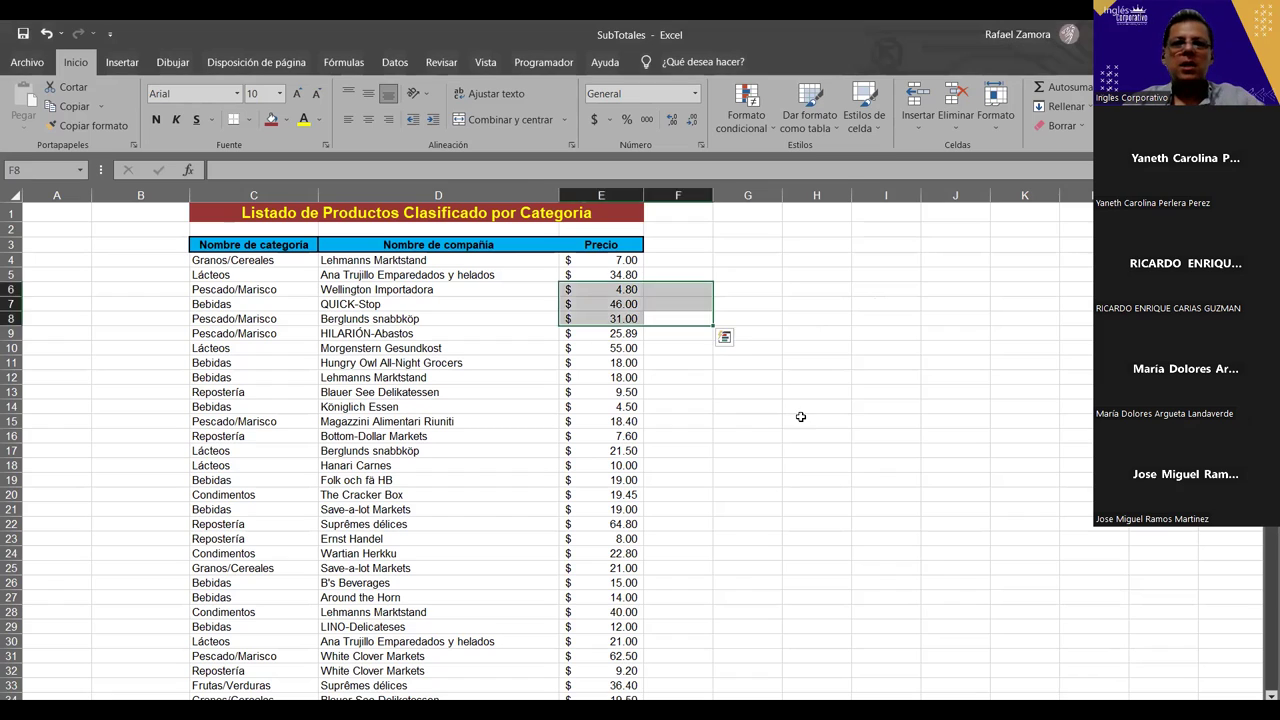
click(415, 404)
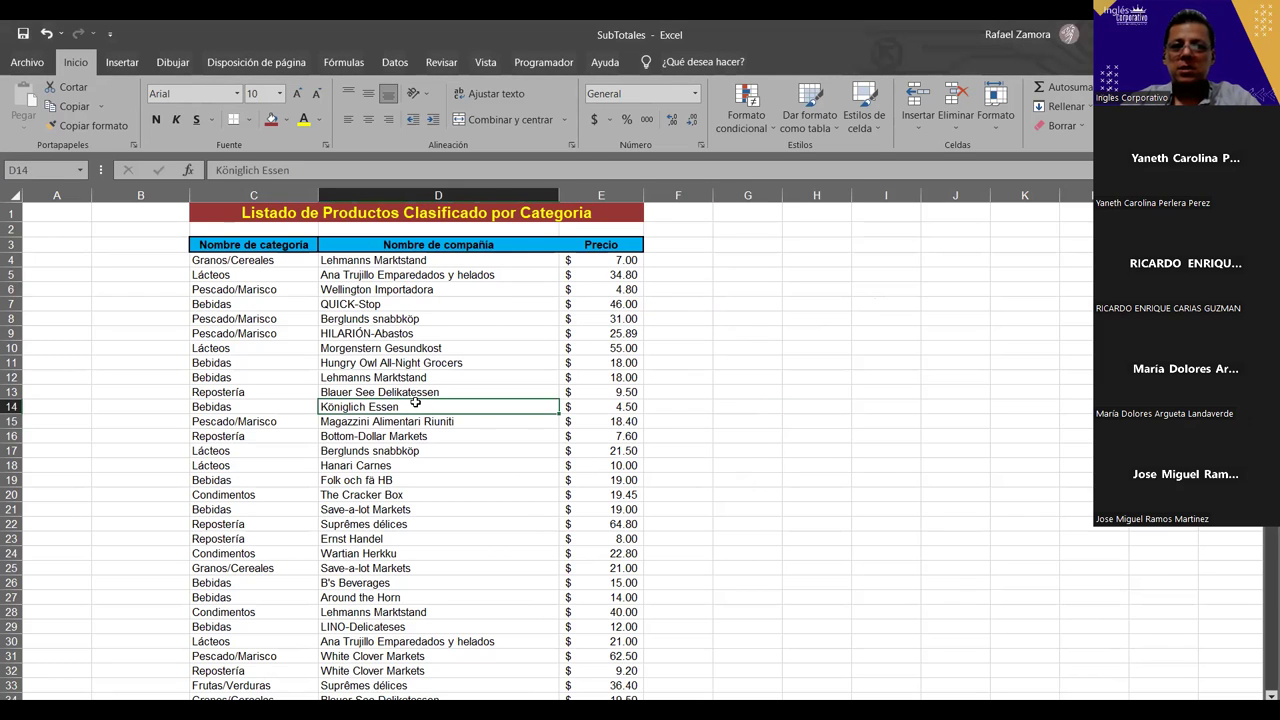
click(665, 407)
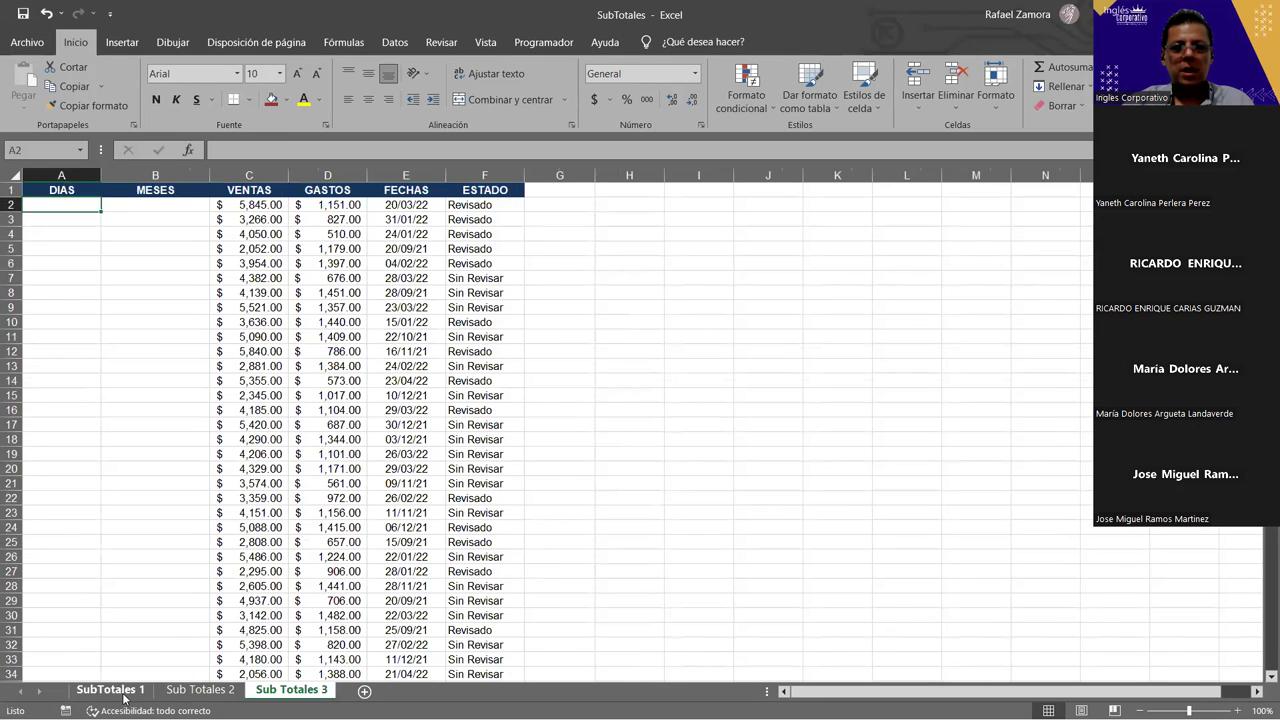
Step: Return to the SubTotales 1 product list, select a cell in it, and show the Datos ribbon
click(140, 690)
click(385, 446)
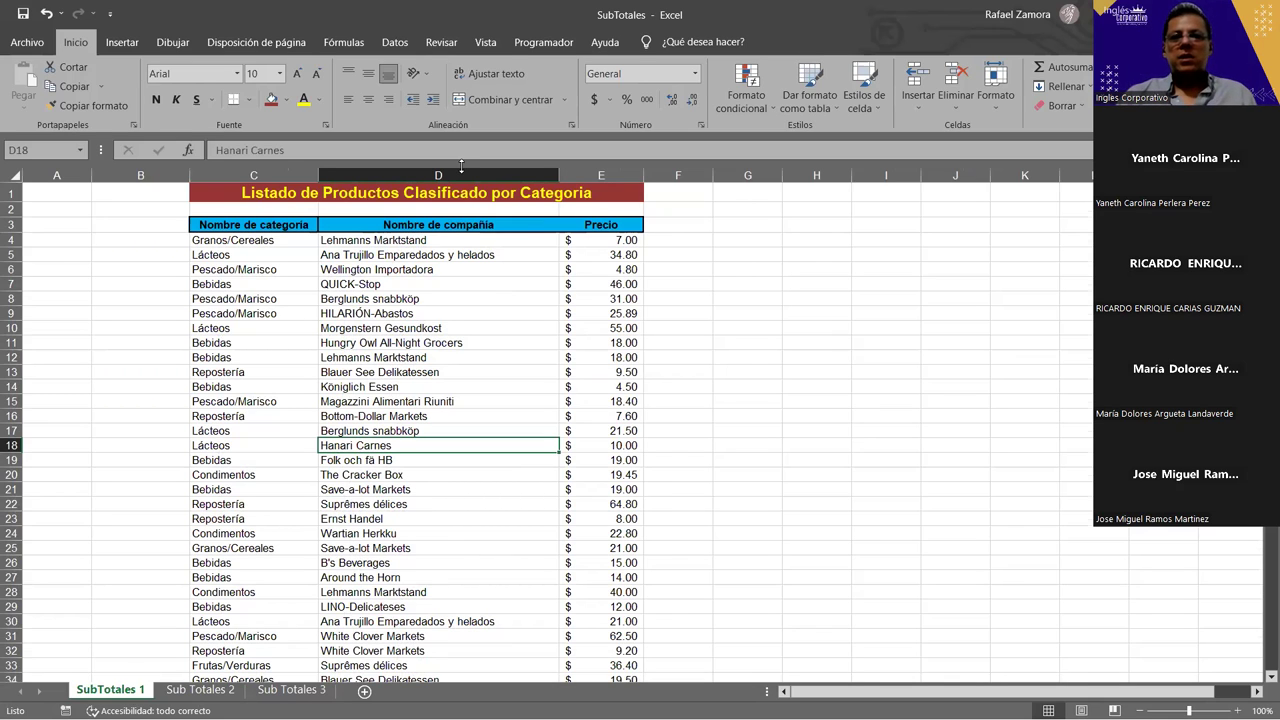
click(396, 42)
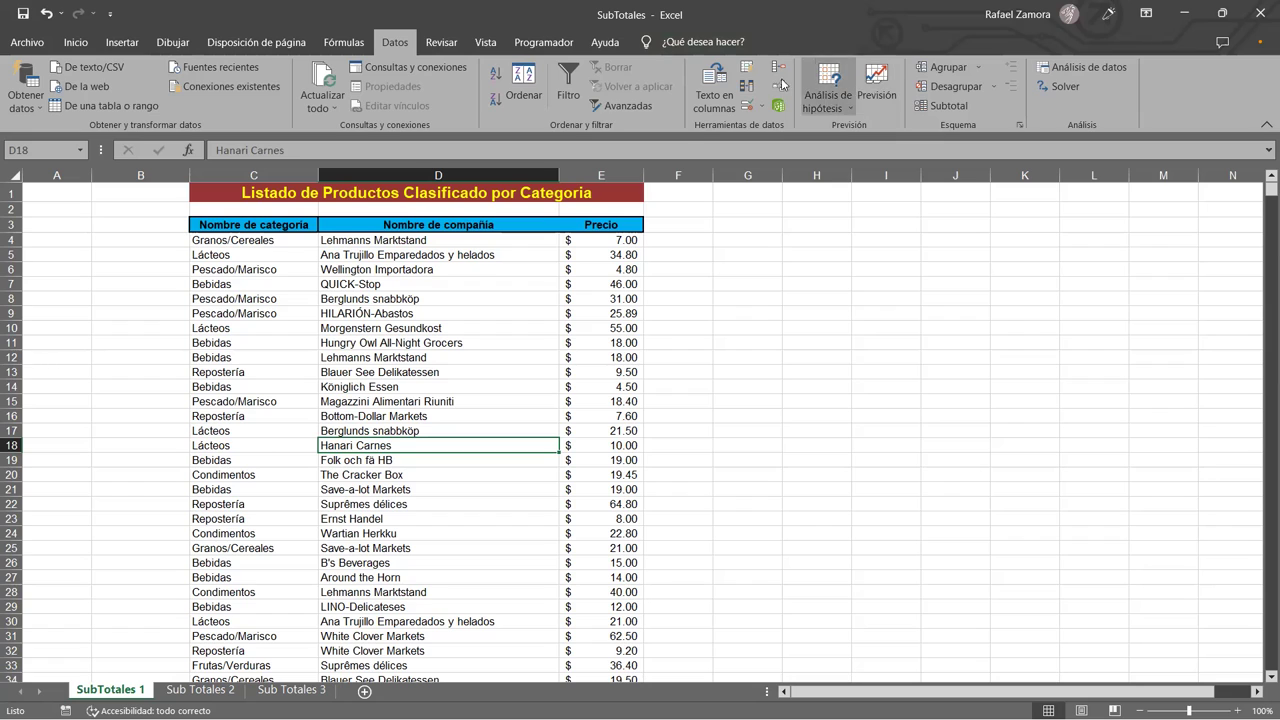
Step: Review the product list's company rows, then open the Subtotal dialog for the list
click(850, 102)
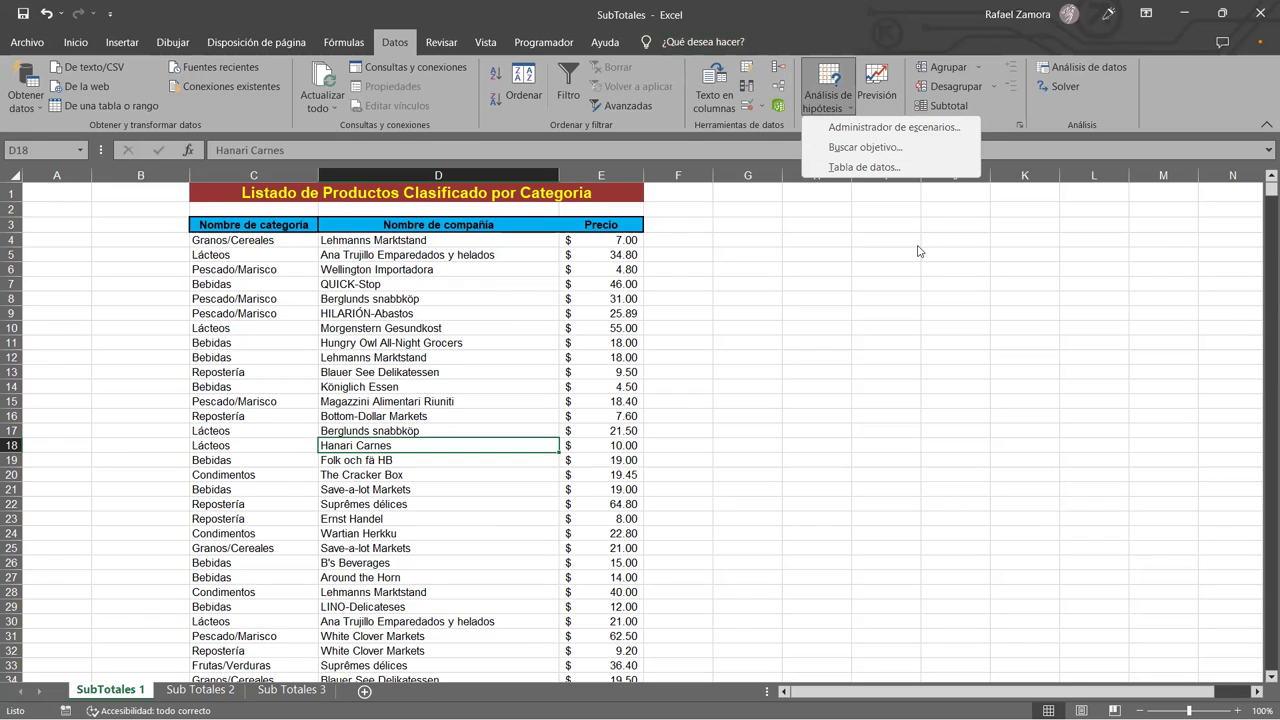
click(864, 252)
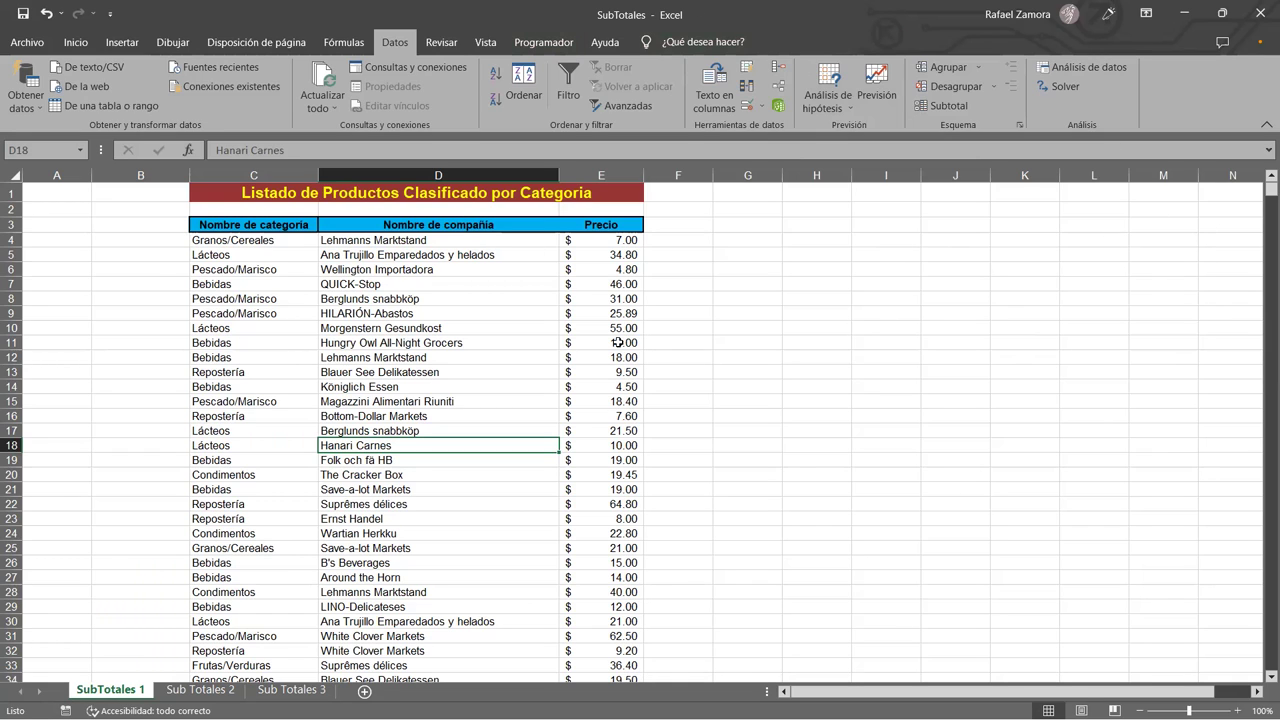
click(545, 373)
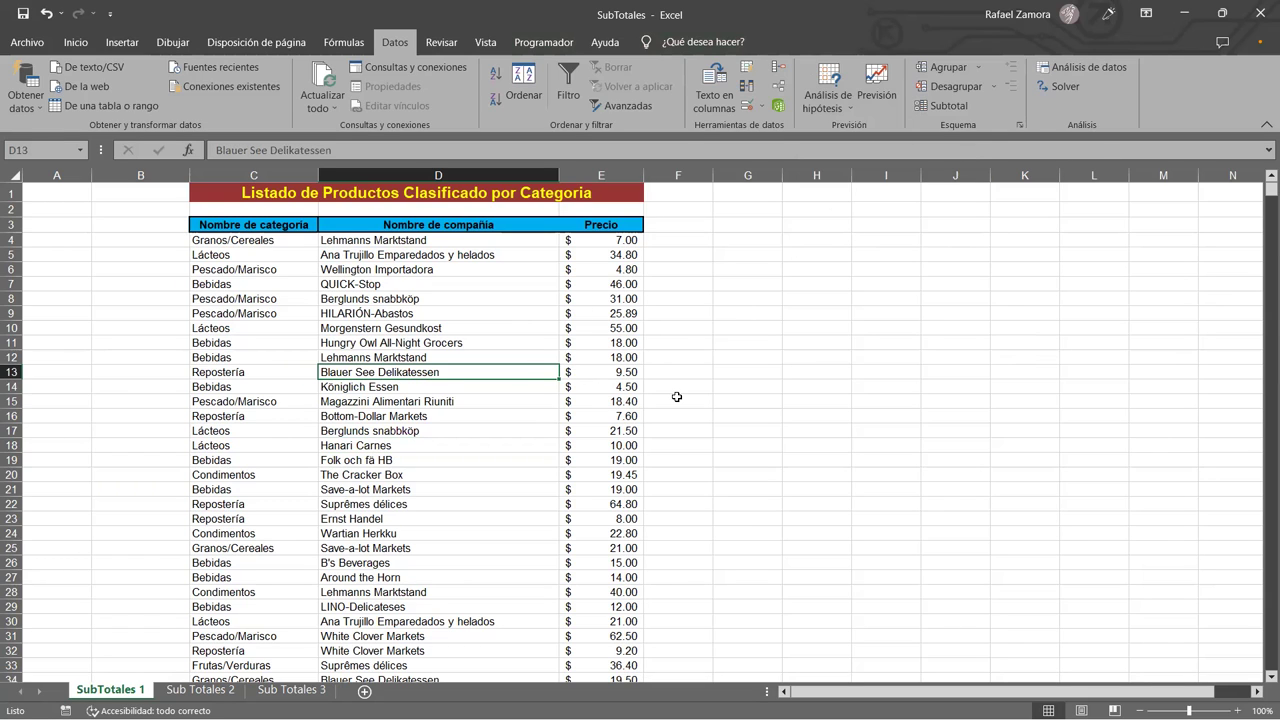
click(506, 324)
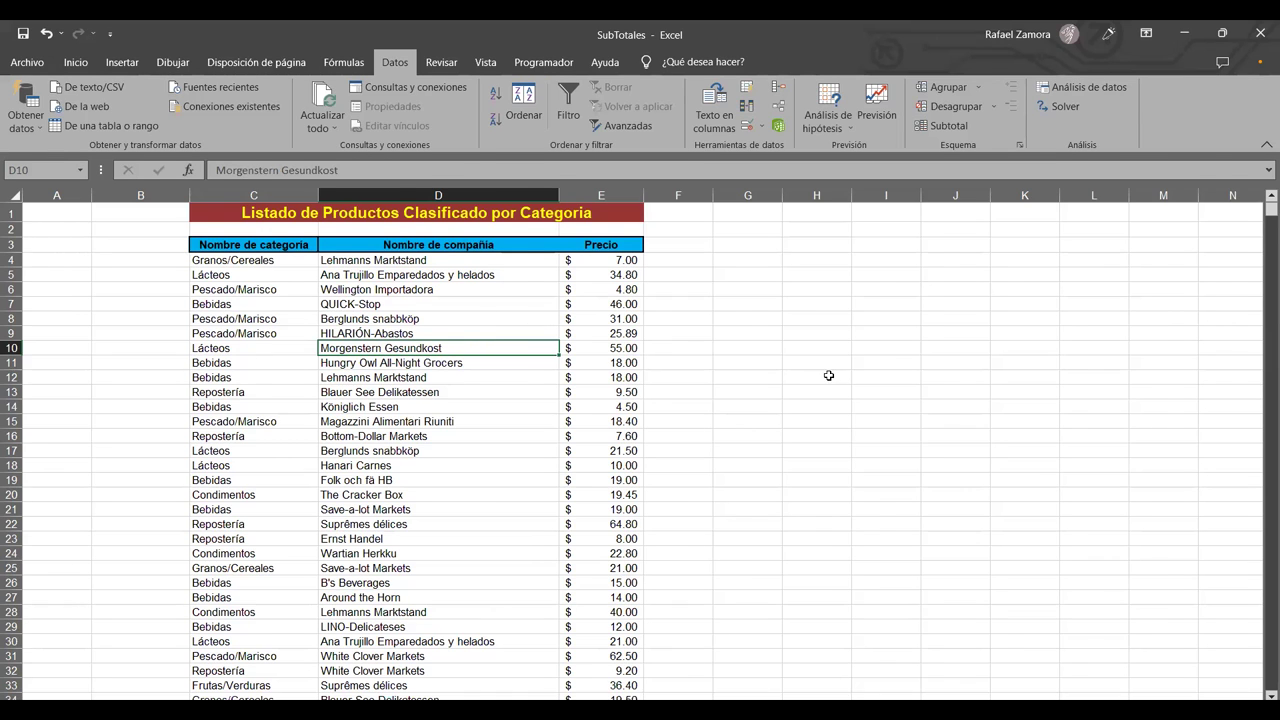
click(828, 375)
click(438, 402)
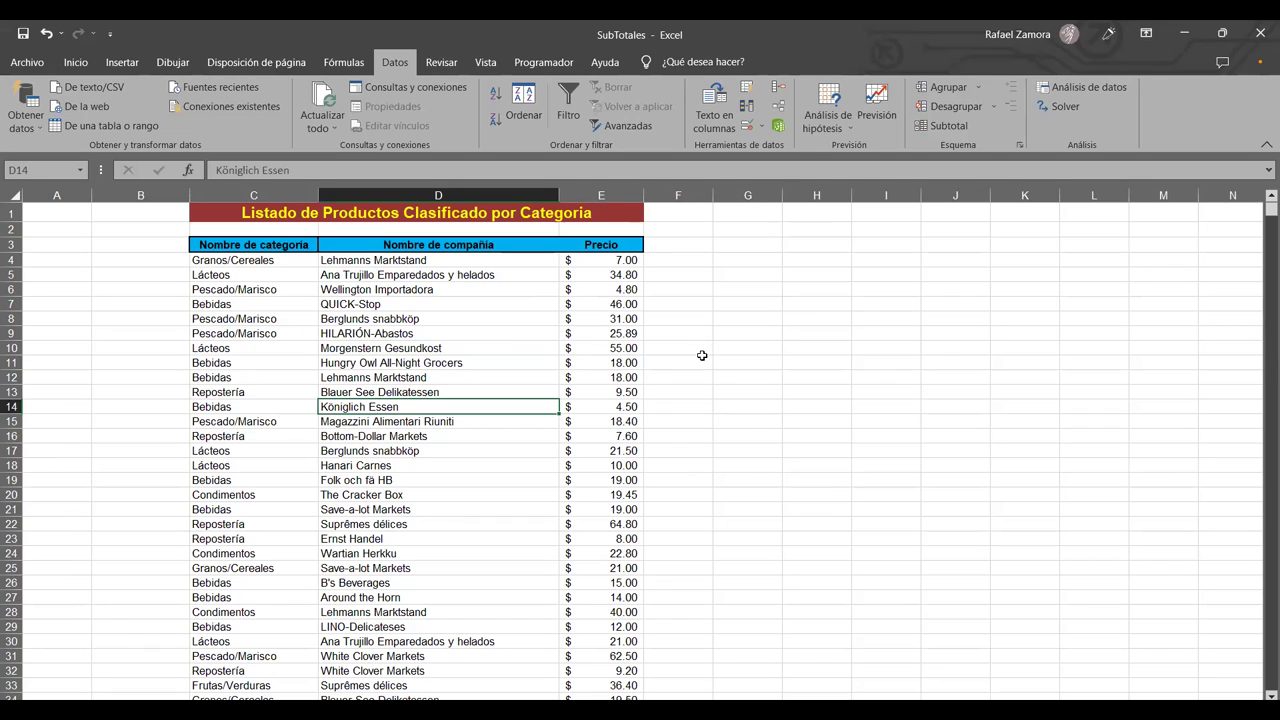
click(588, 420)
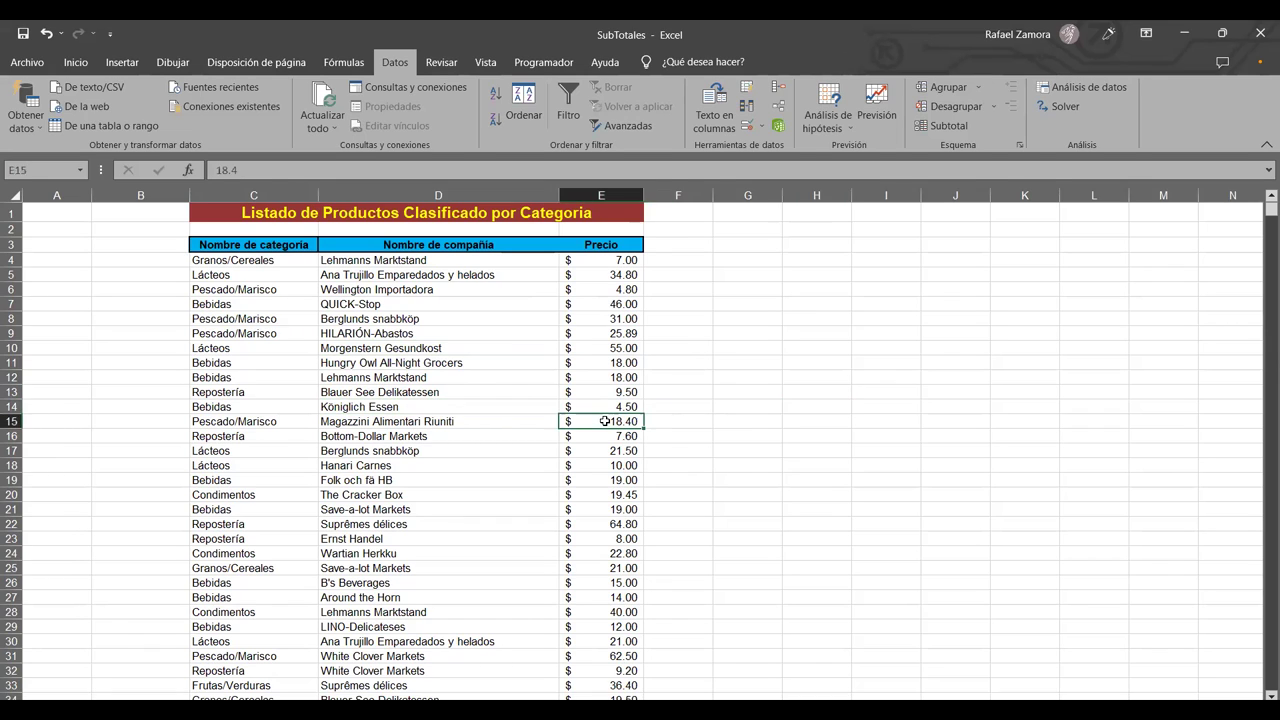
click(482, 378)
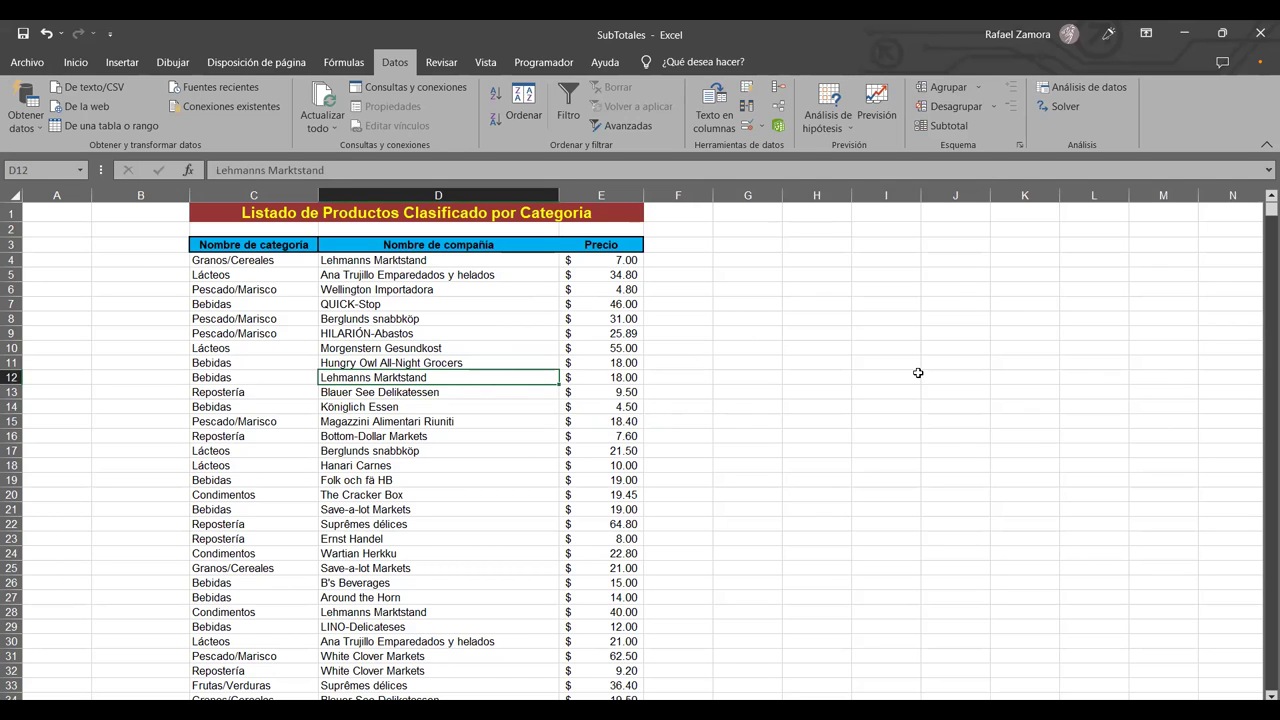
click(553, 335)
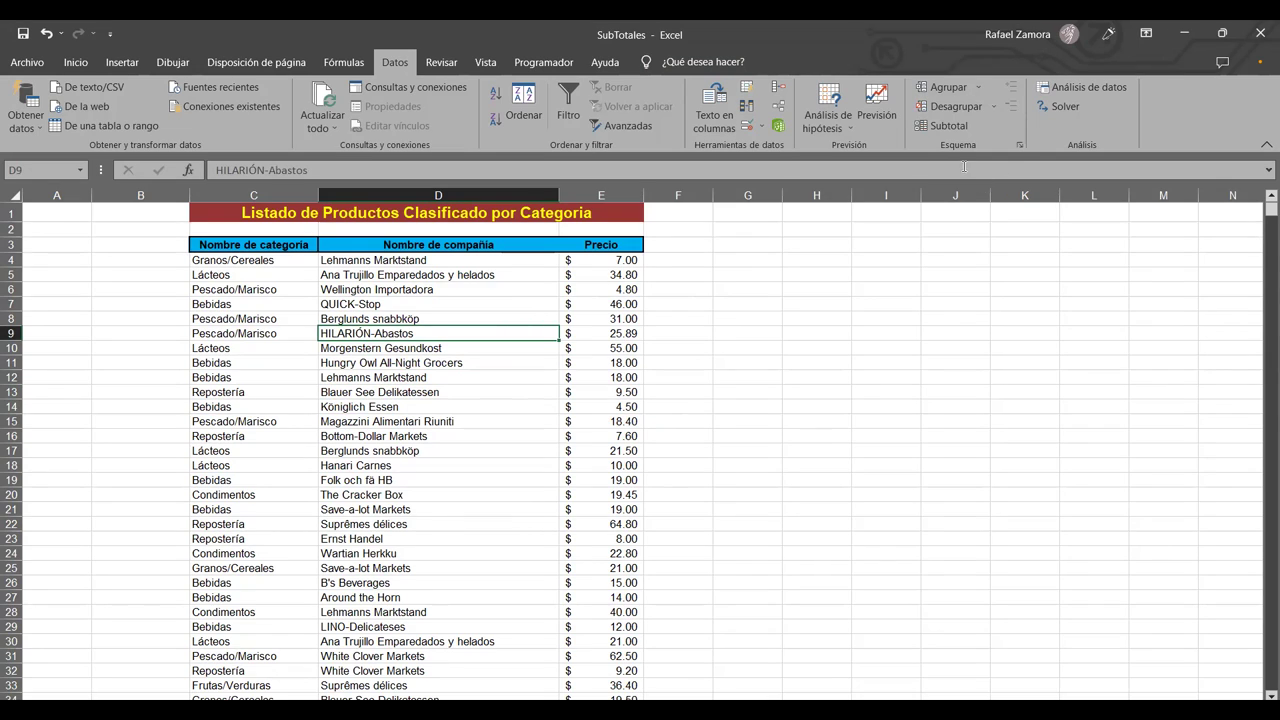
click(957, 124)
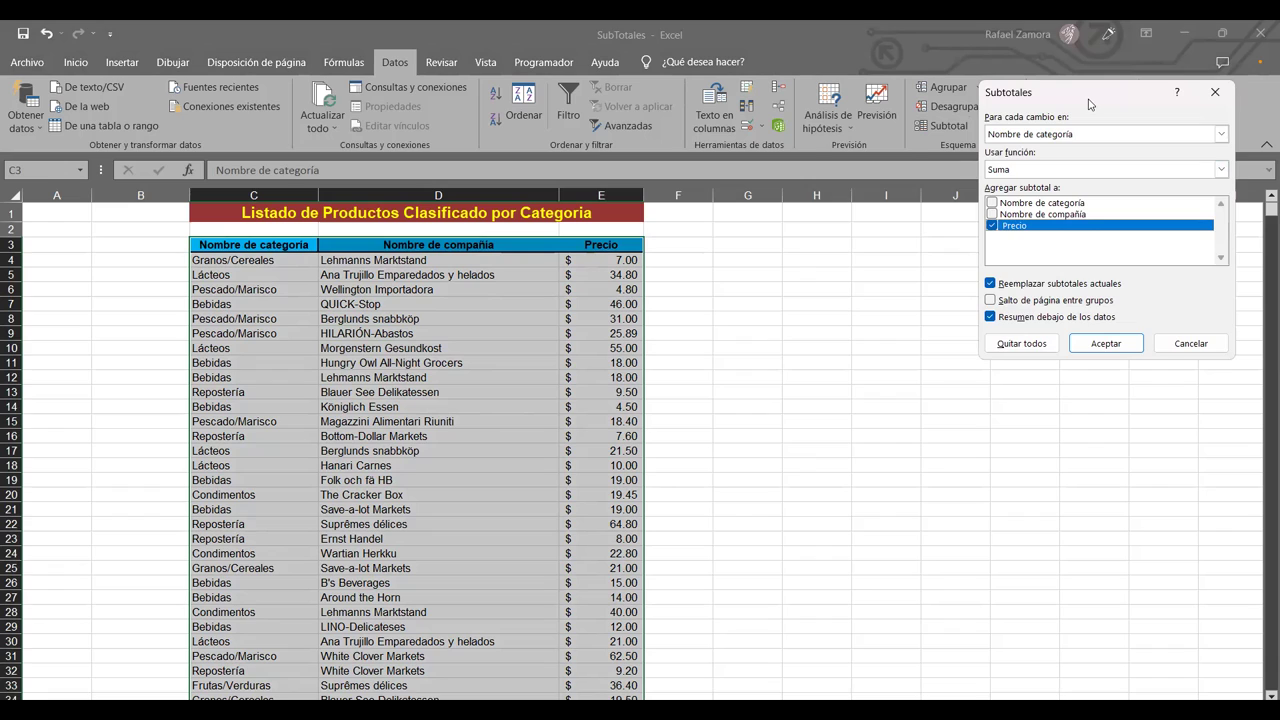
Step: Apply Suma subtotals of Precio at each change in Nombre de categoría
drag(1089, 104, 824, 233)
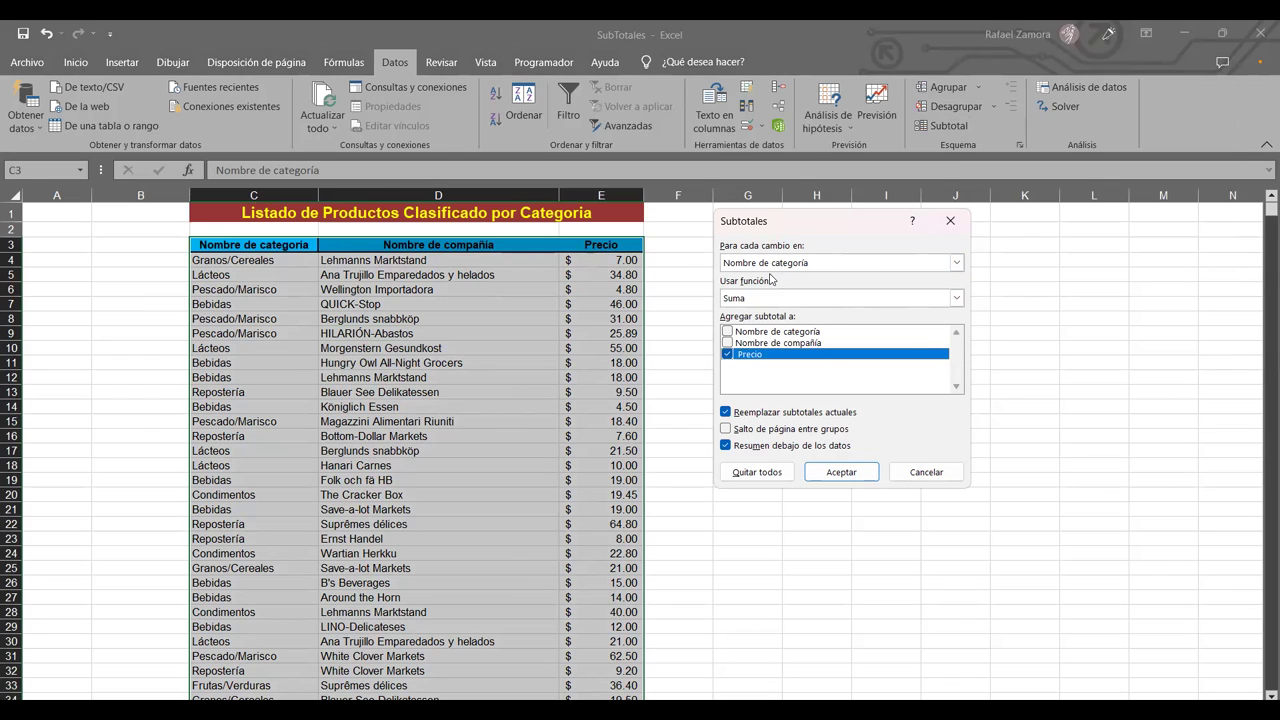
click(829, 265)
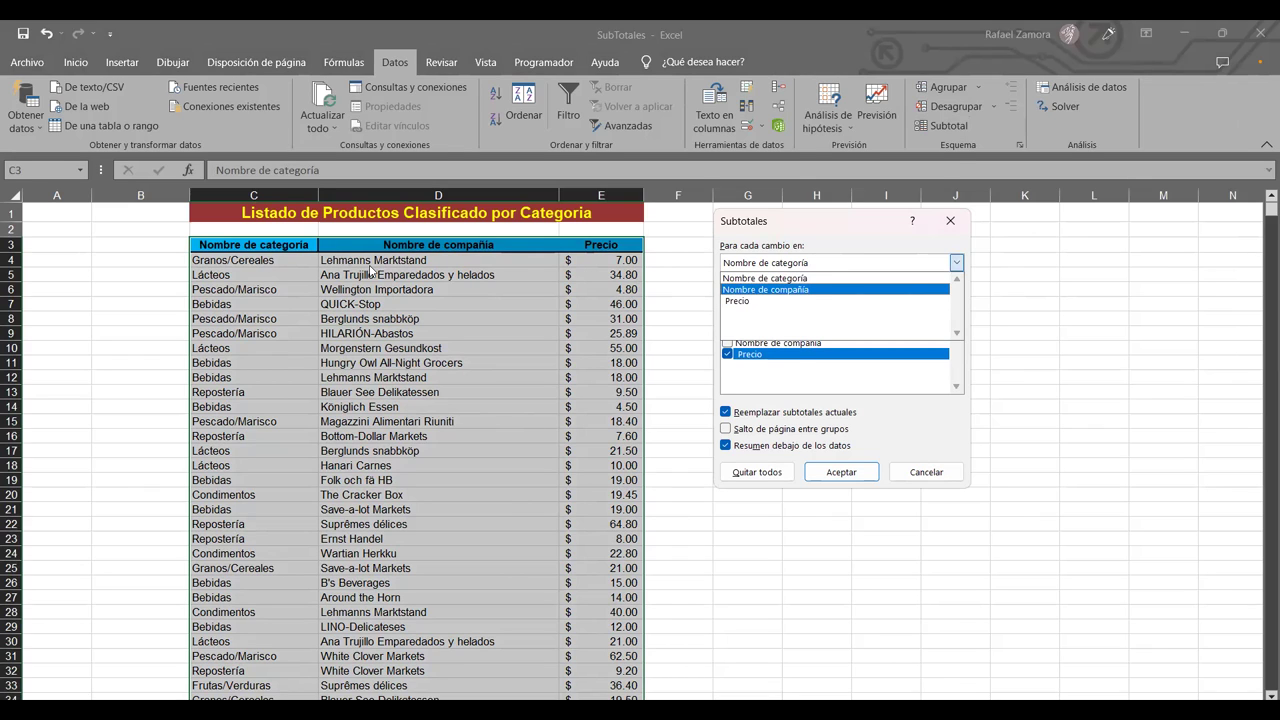
click(818, 258)
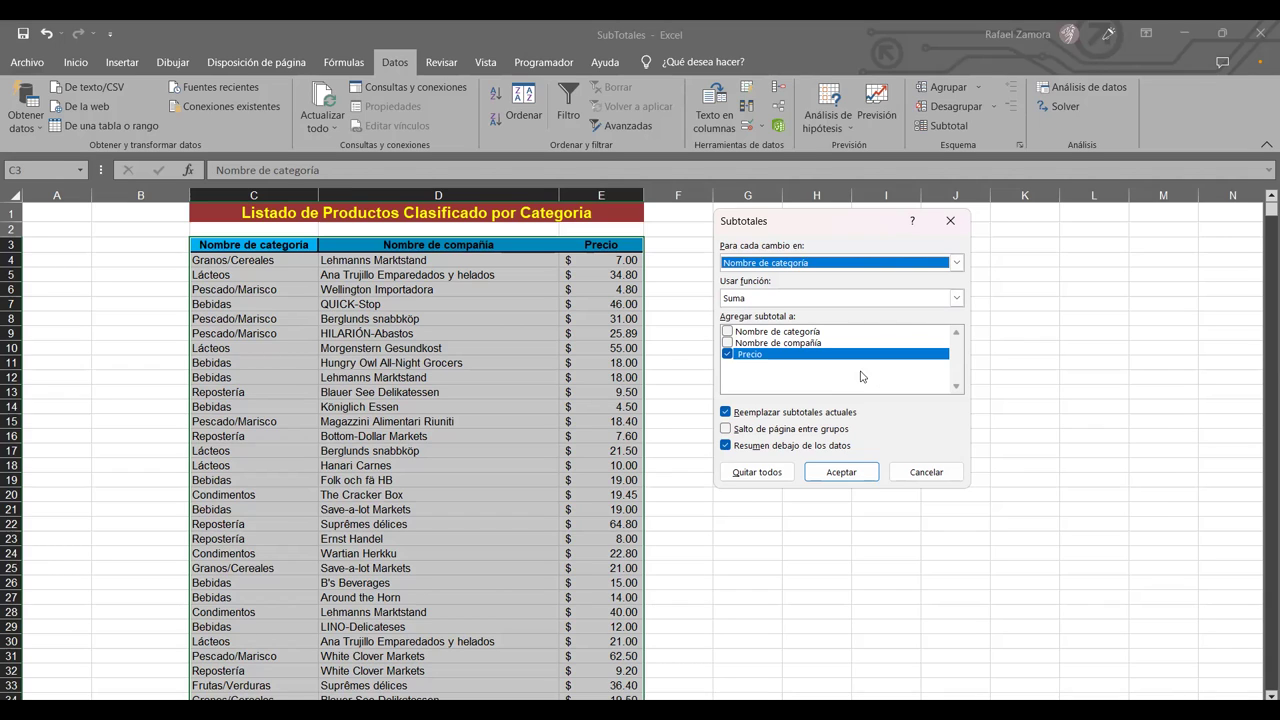
click(896, 300)
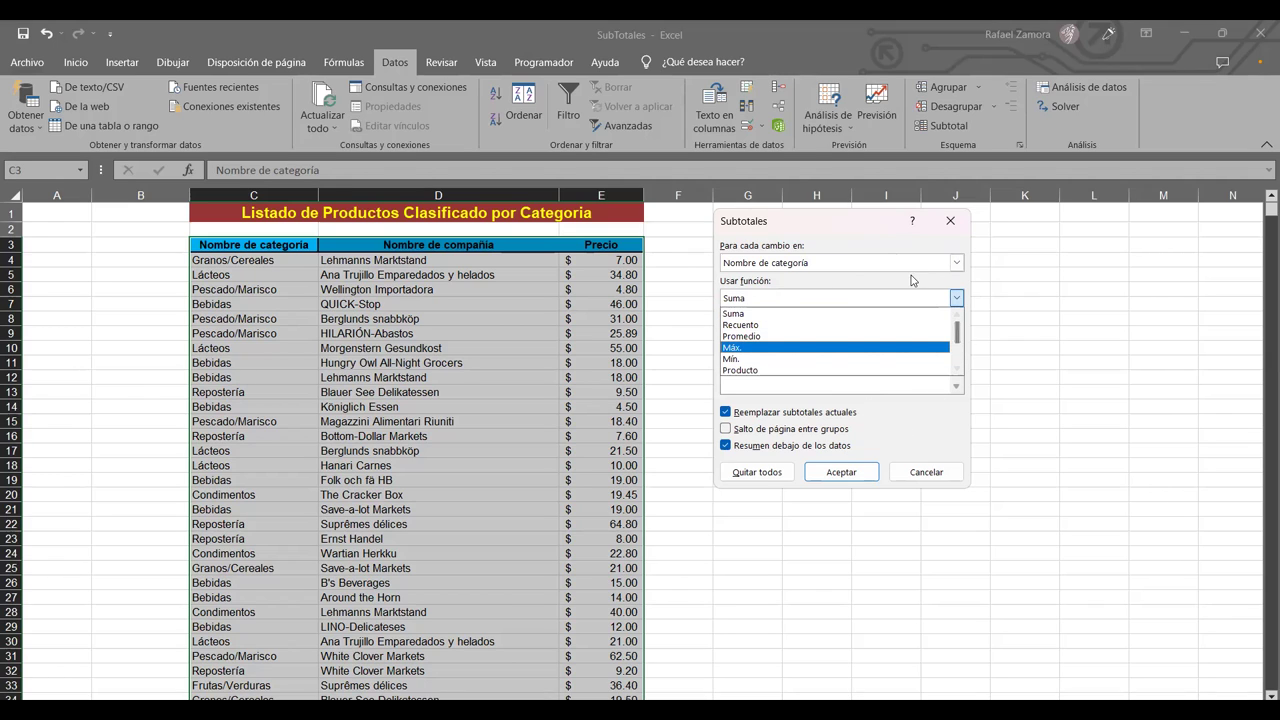
click(805, 314)
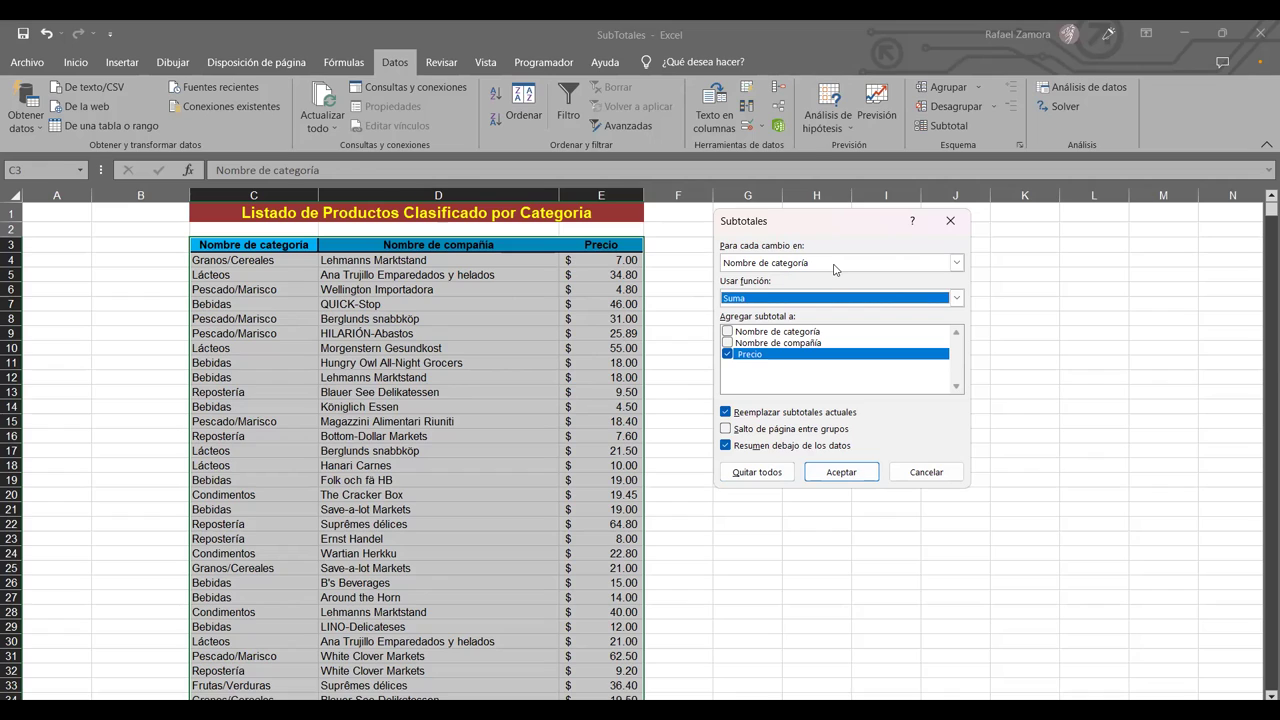
click(835, 264)
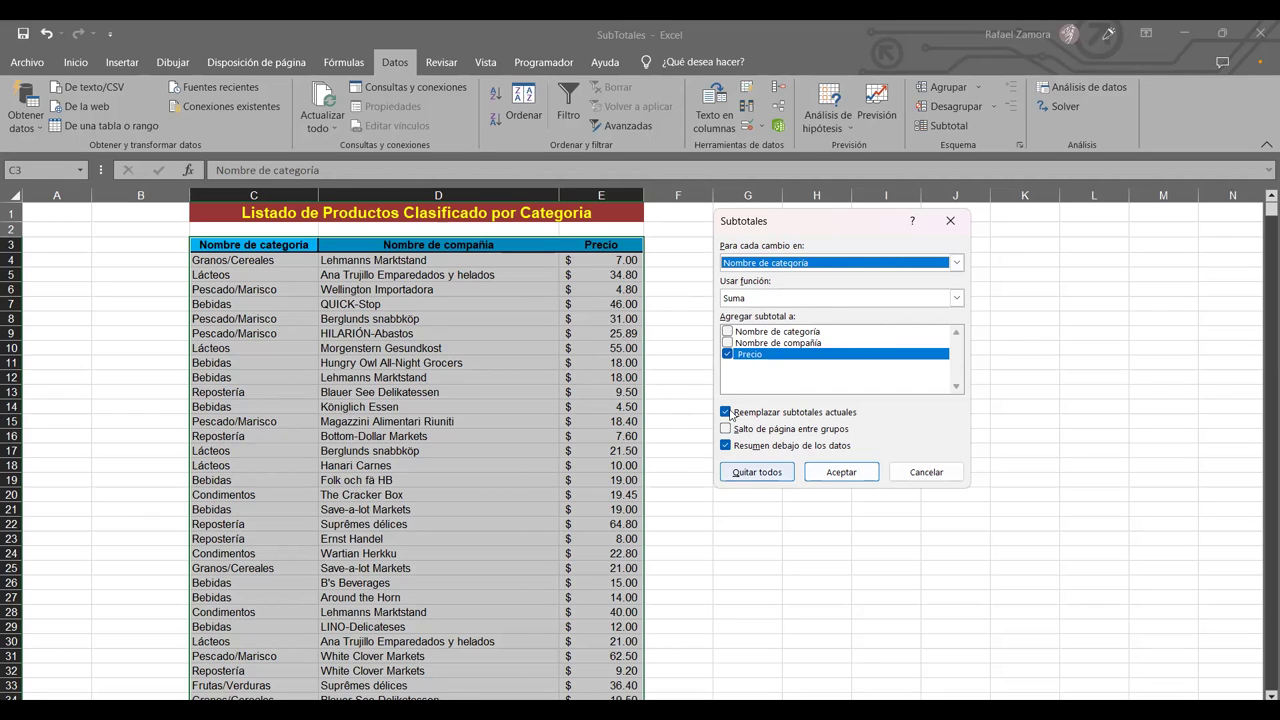
click(841, 471)
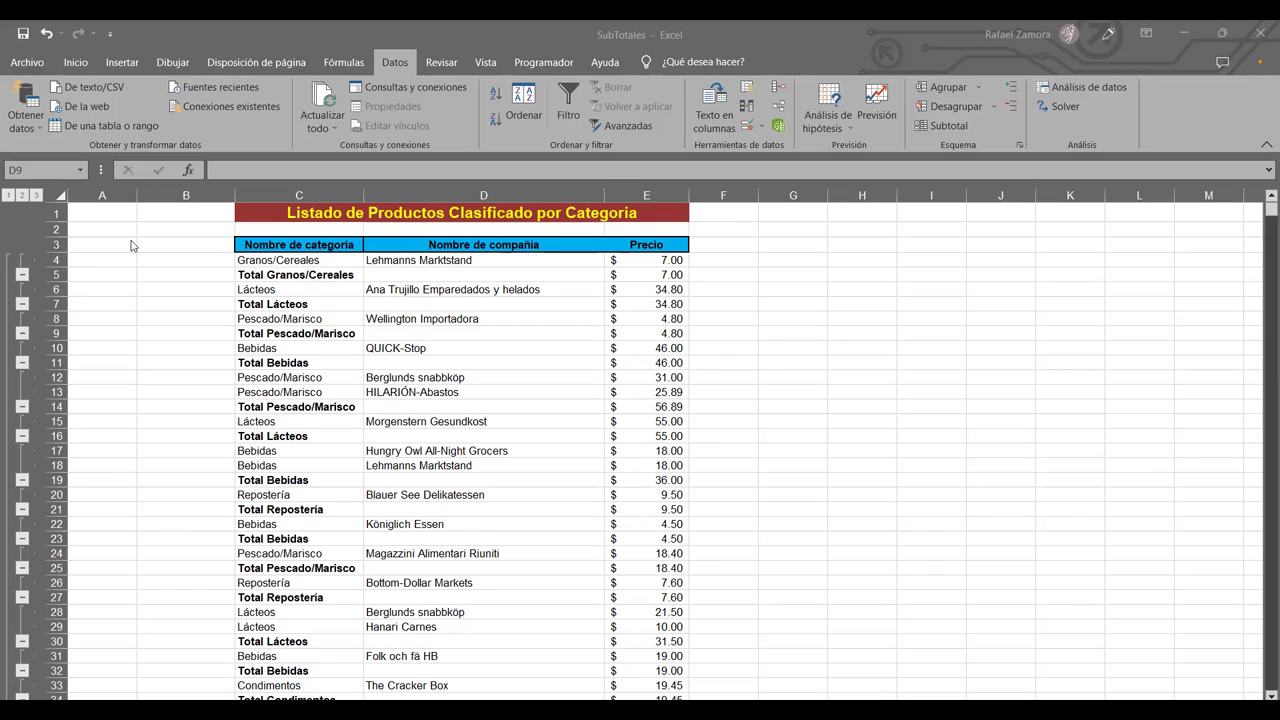
Step: Collapse the subtotalled product list to outline level 2 so only category totals show
click(34, 197)
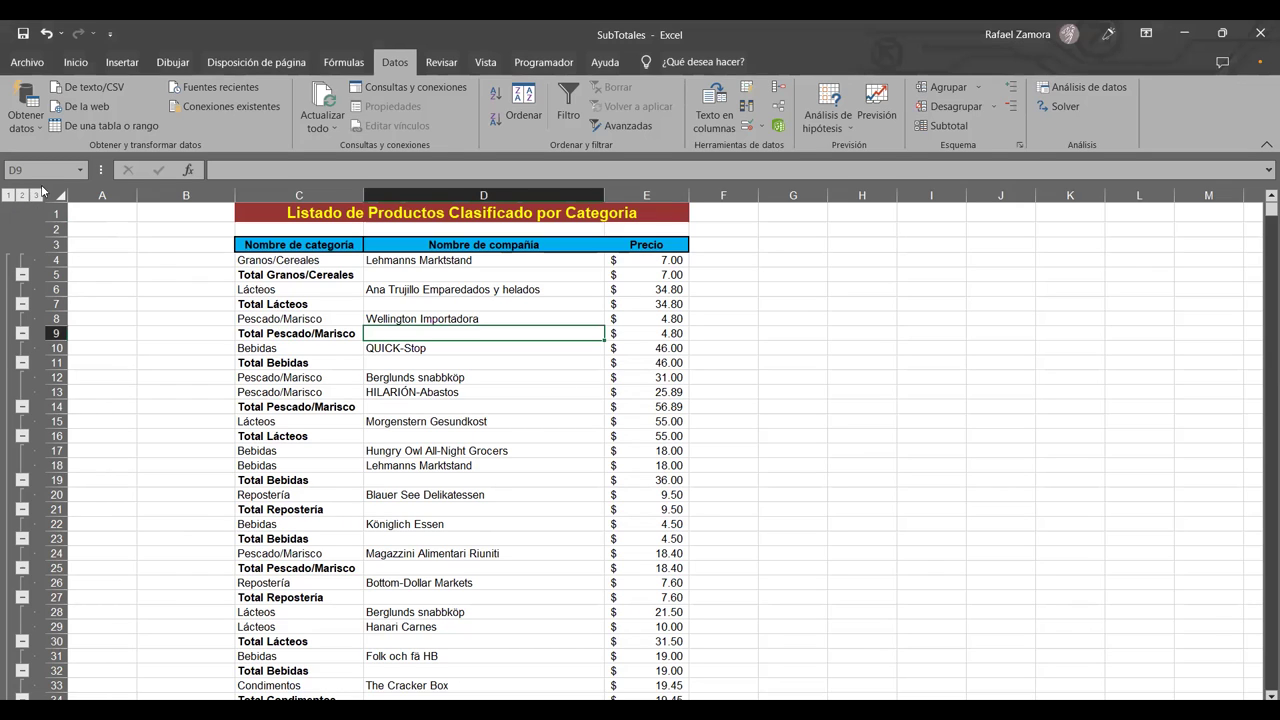
click(23, 197)
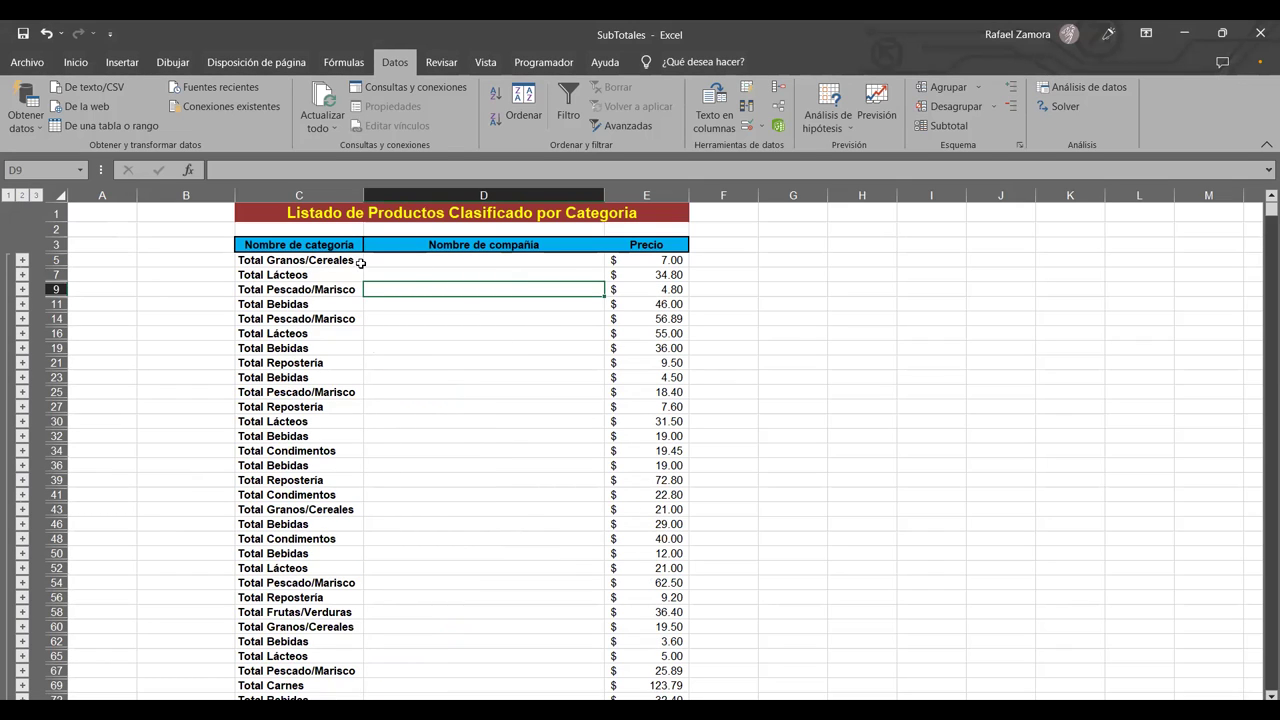
click(9, 196)
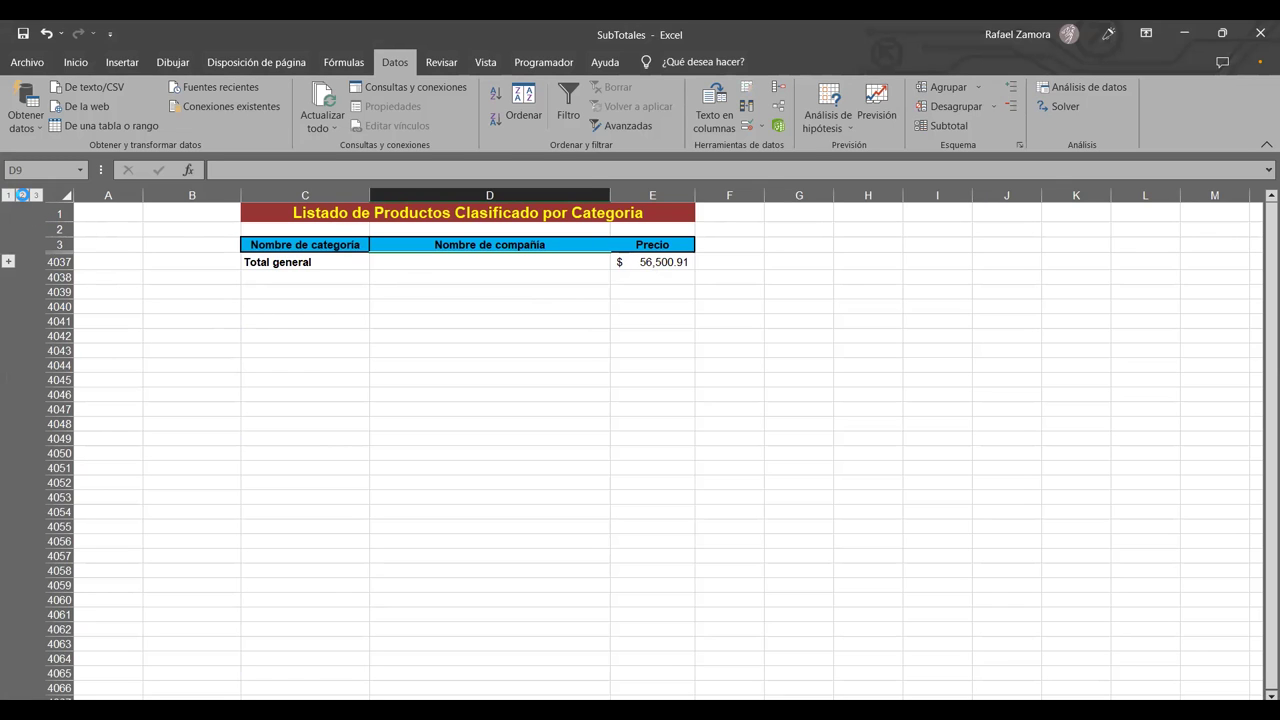
click(22, 195)
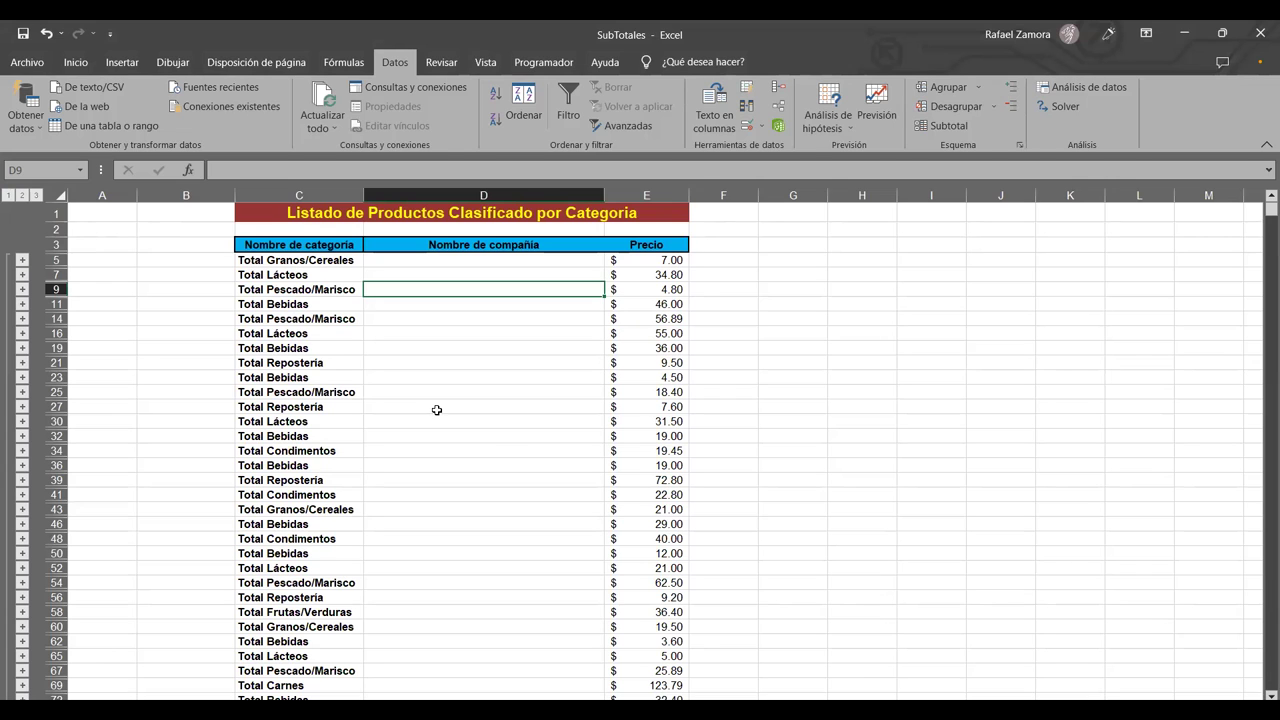
scroll(500, 440, down, 3)
scroll(500, 440, down, 3)
scroll(500, 440, down, 2)
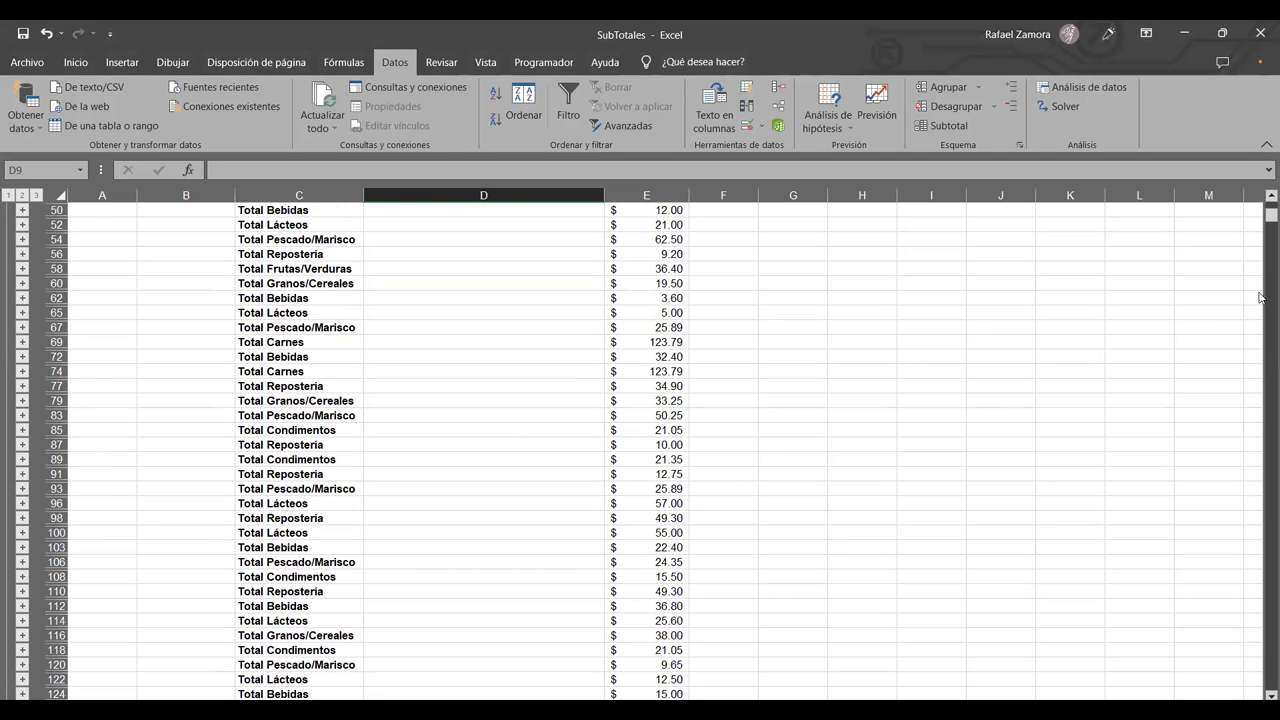
click(680, 345)
click(514, 366)
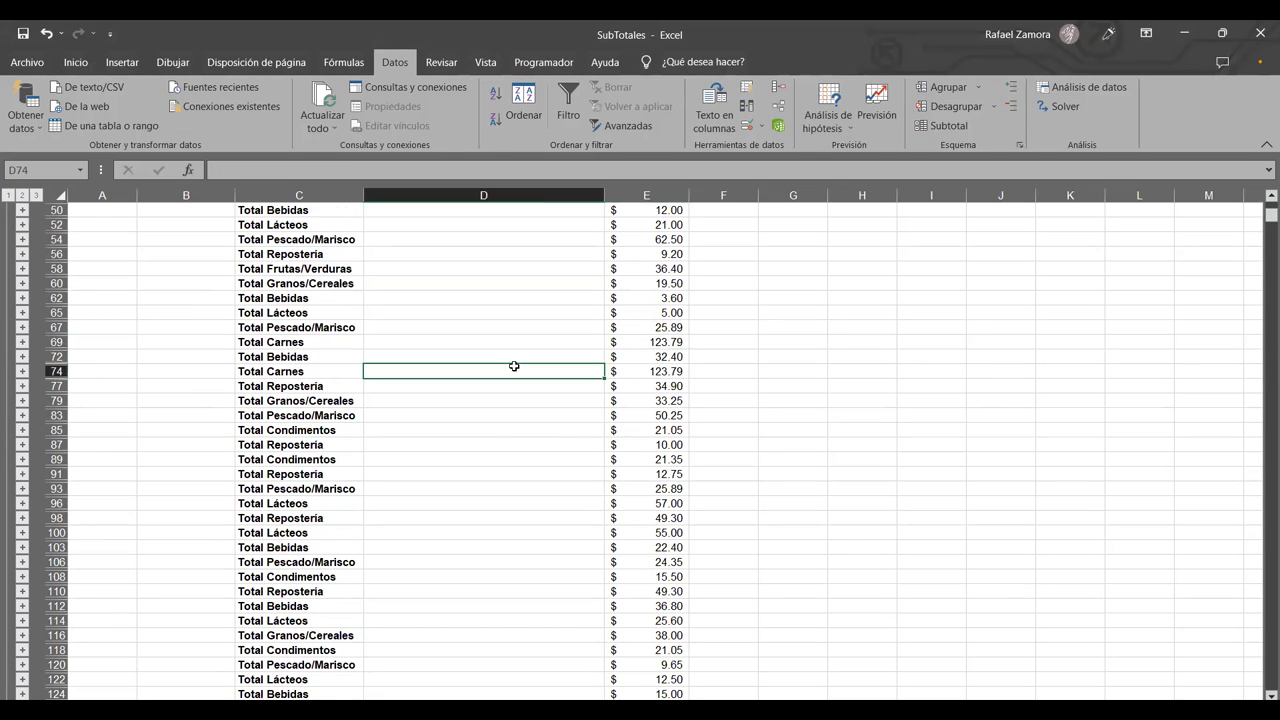
key(ctrl+Down)
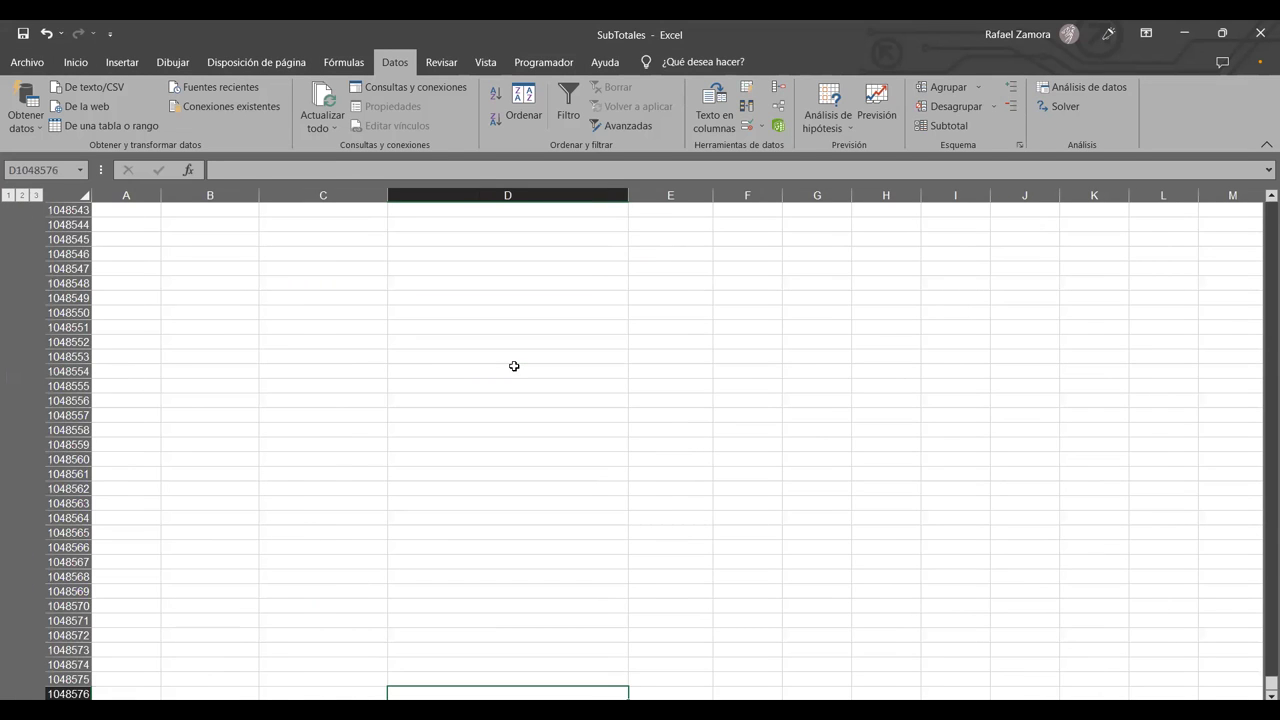
key(ctrl+Up)
key(ctrl+shift+Down)
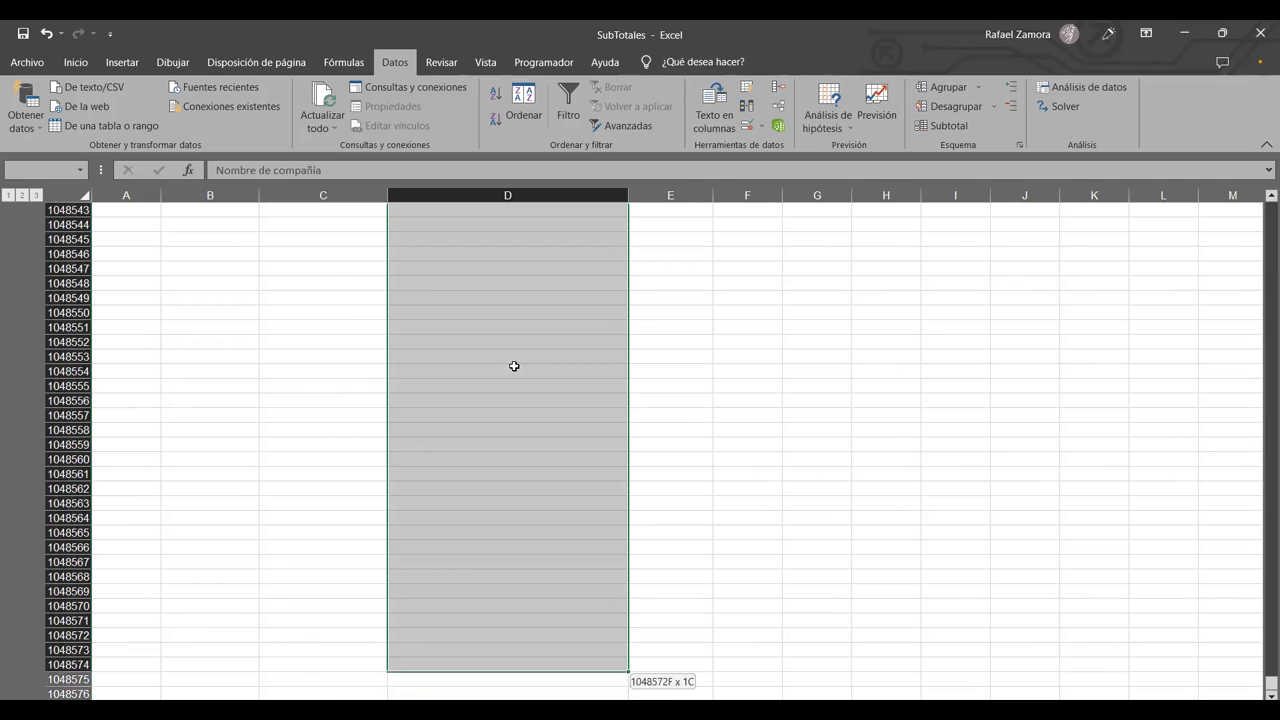
key(ctrl+shift+Up)
key(Down)
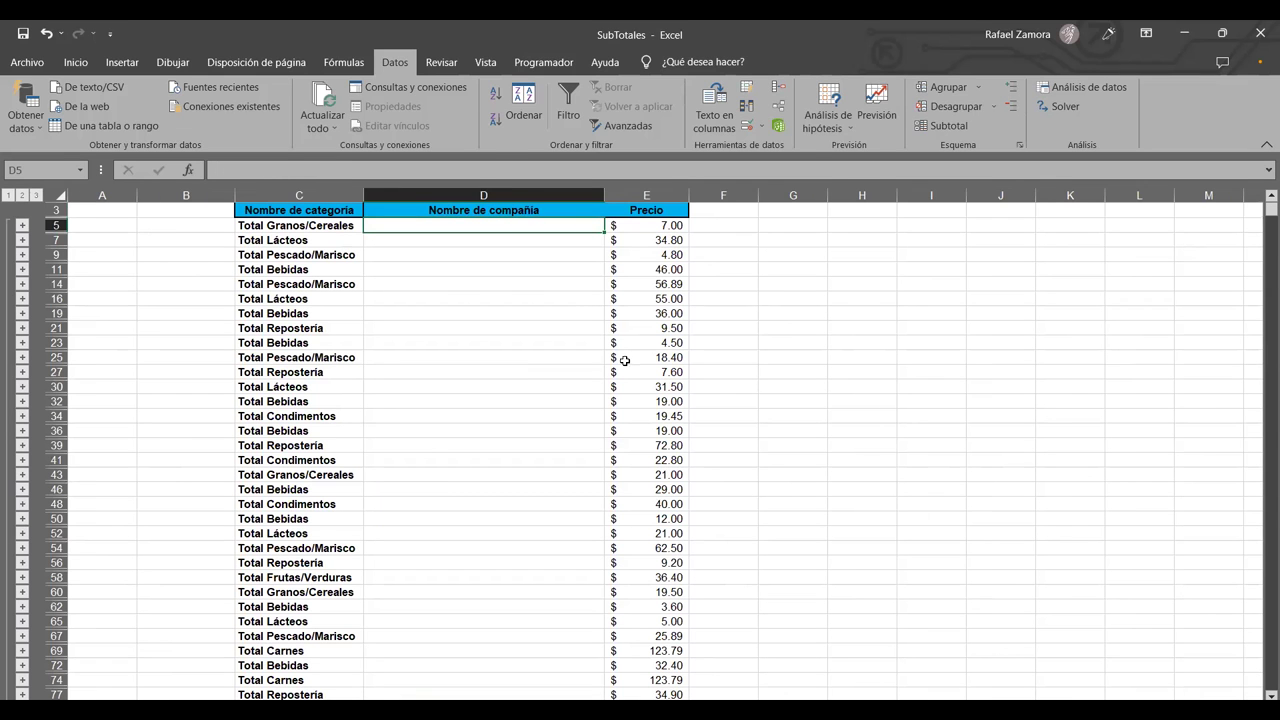
click(670, 270)
click(663, 341)
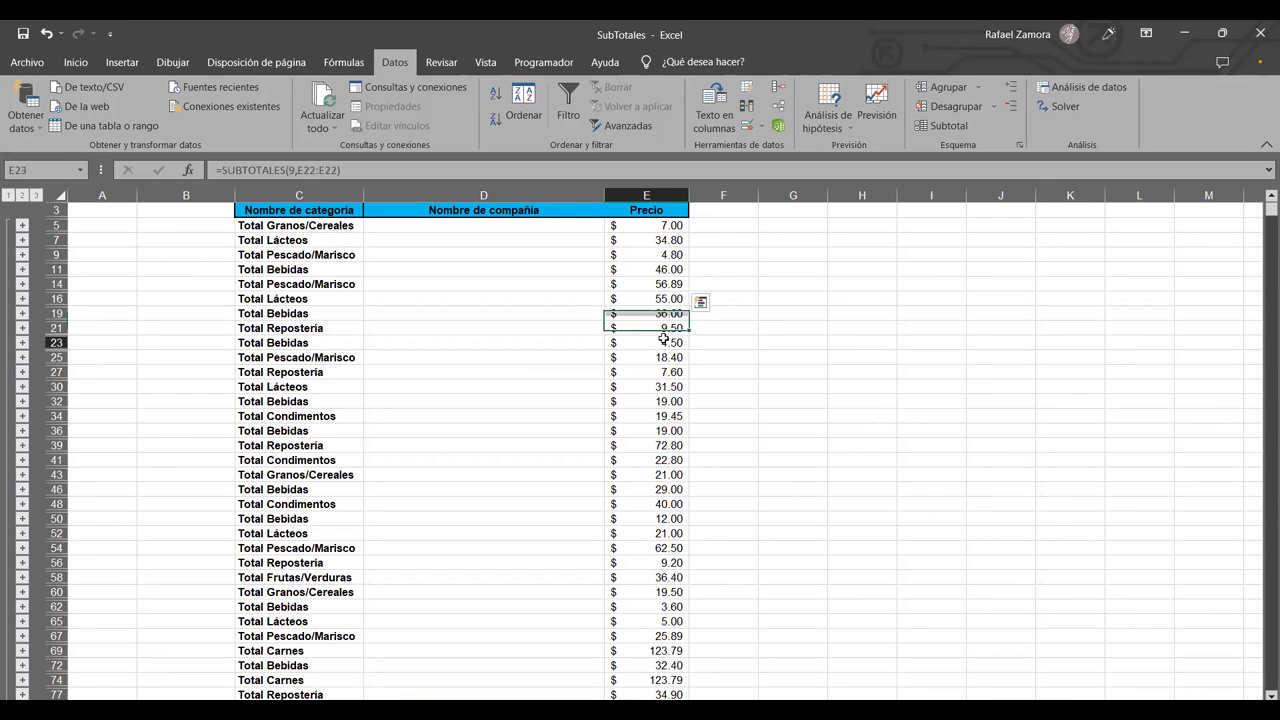
scroll(690, 400, down, 5)
scroll(1000, 350, down, 5)
drag(1270, 216, 1270, 688)
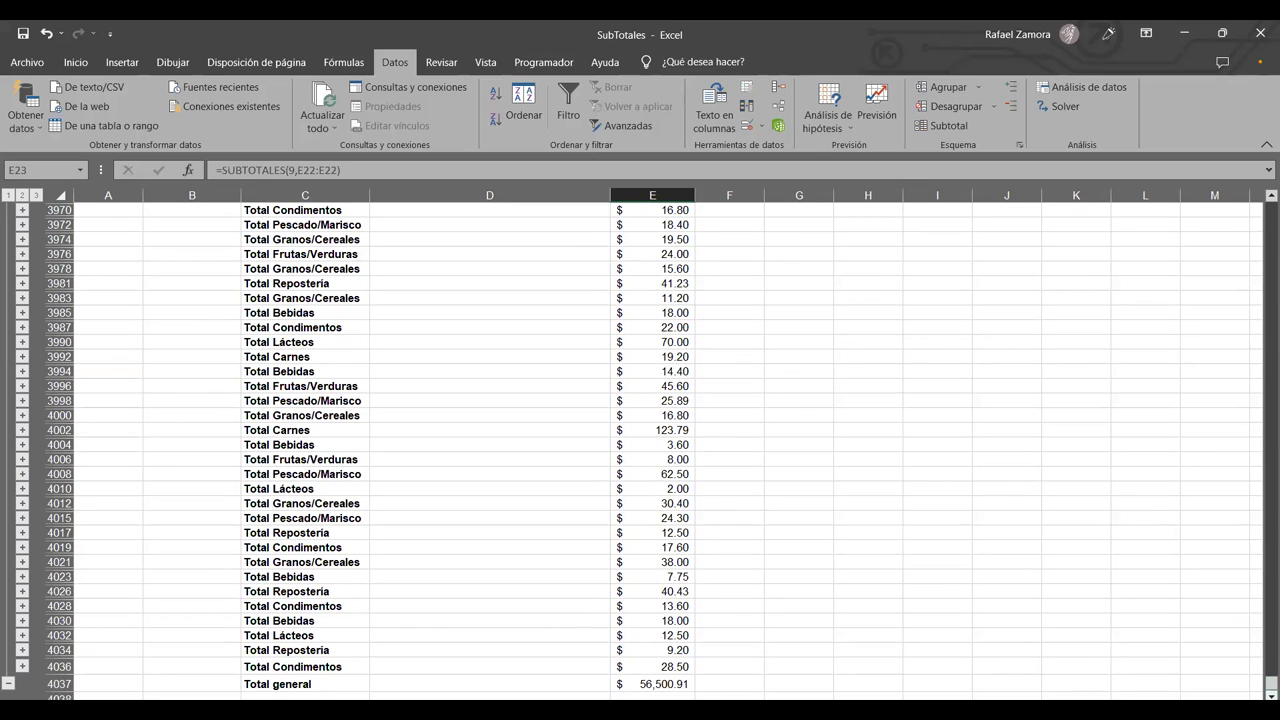
click(654, 580)
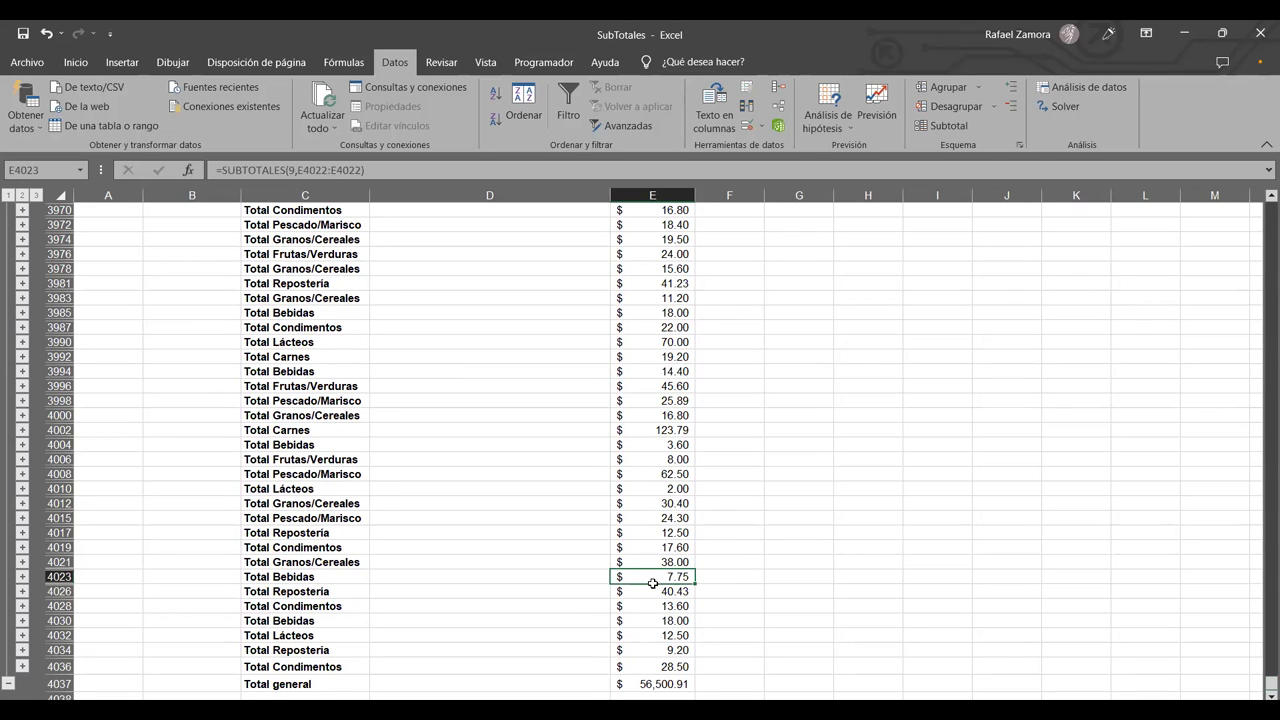
key(ctrl+Up)
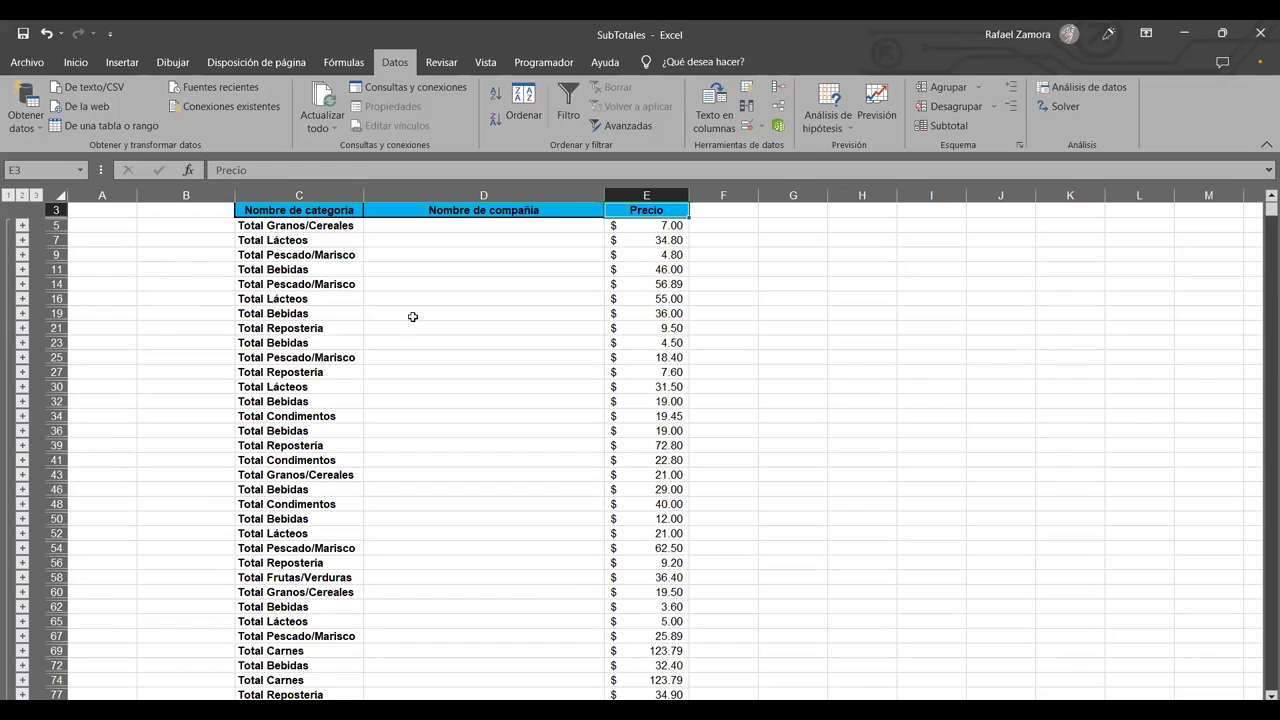
click(407, 315)
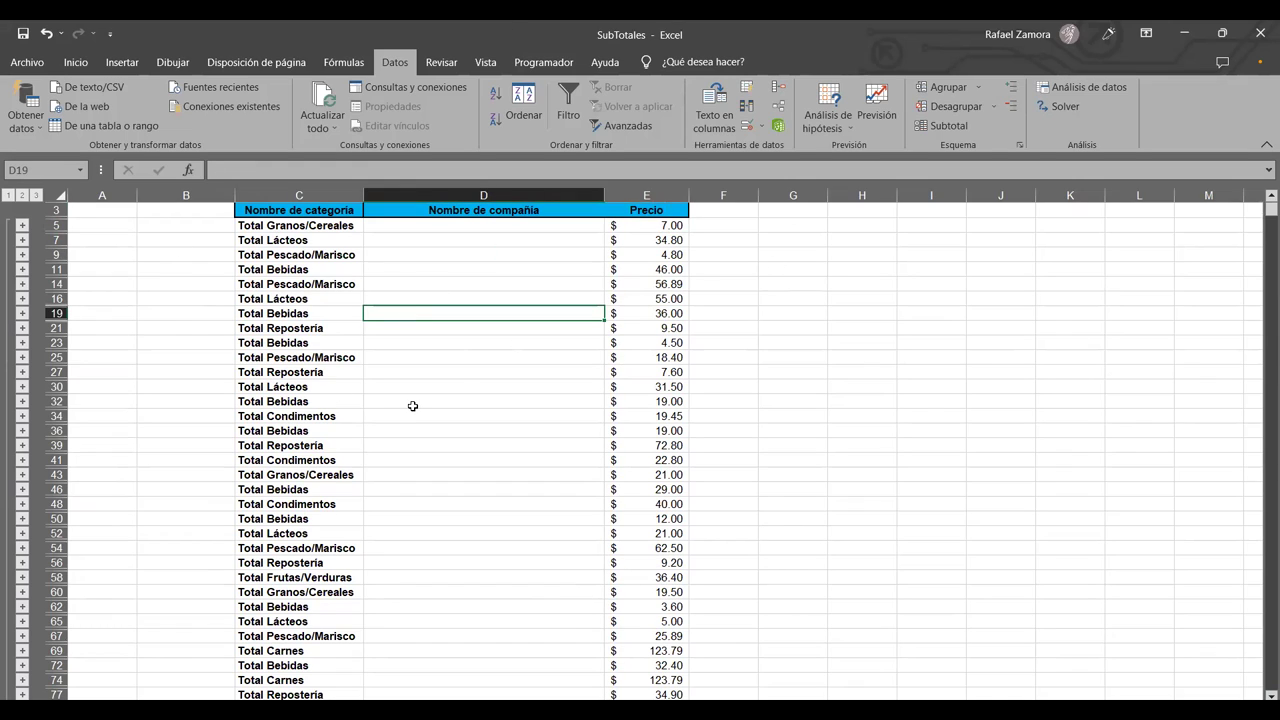
scroll(413, 406, up, 1)
scroll(534, 334, down, 1)
scroll(396, 280, up, 1)
click(442, 302)
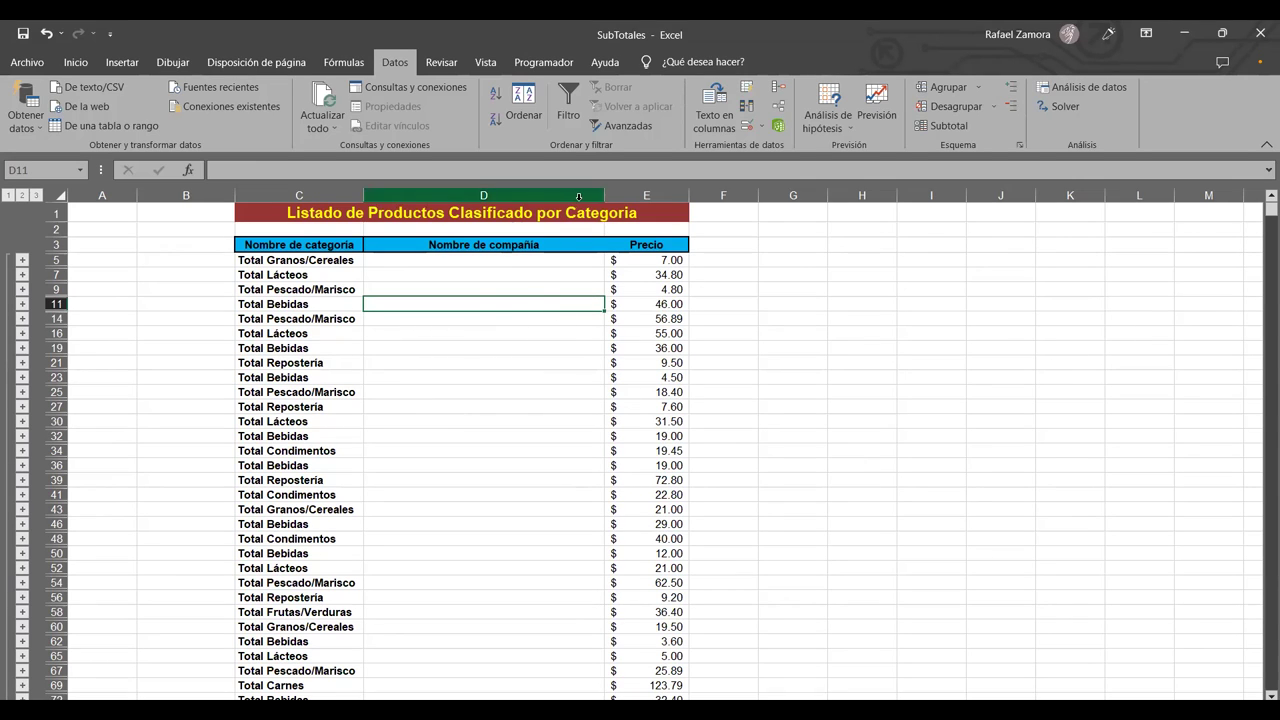
Step: Use Quitar todos in the Subtotal dialog to strip every category total row
click(961, 123)
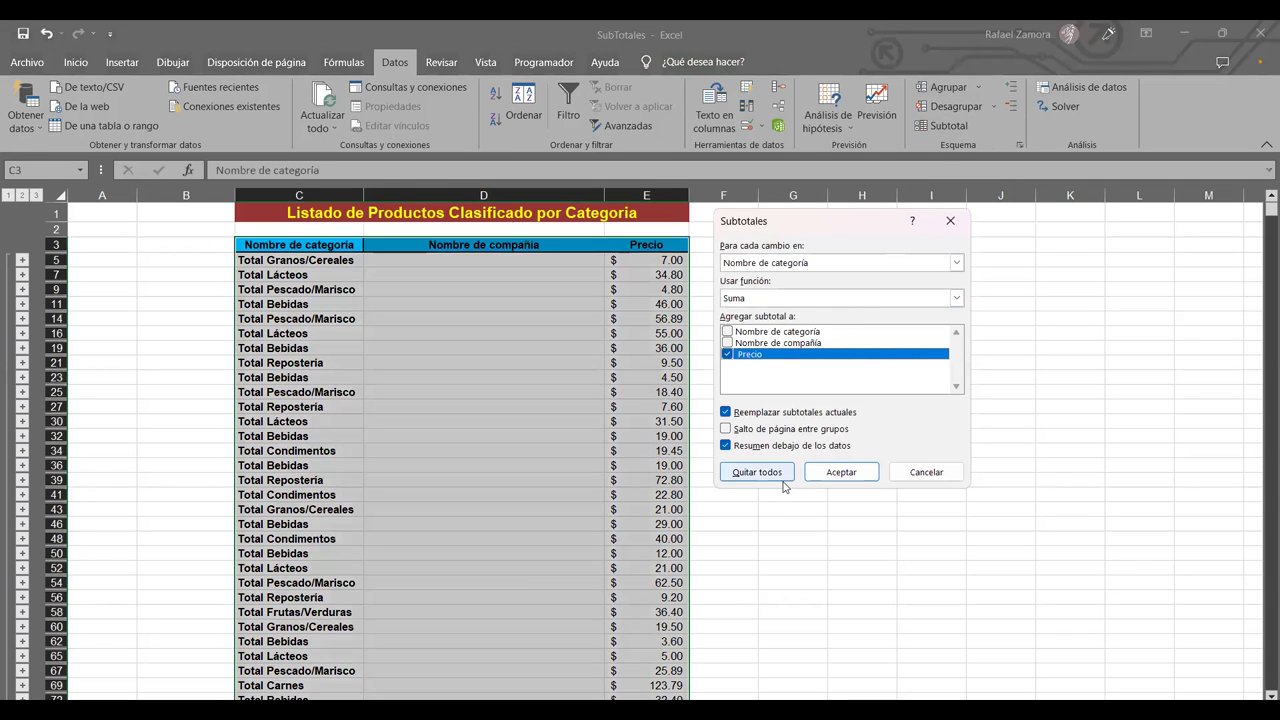
click(779, 473)
click(776, 470)
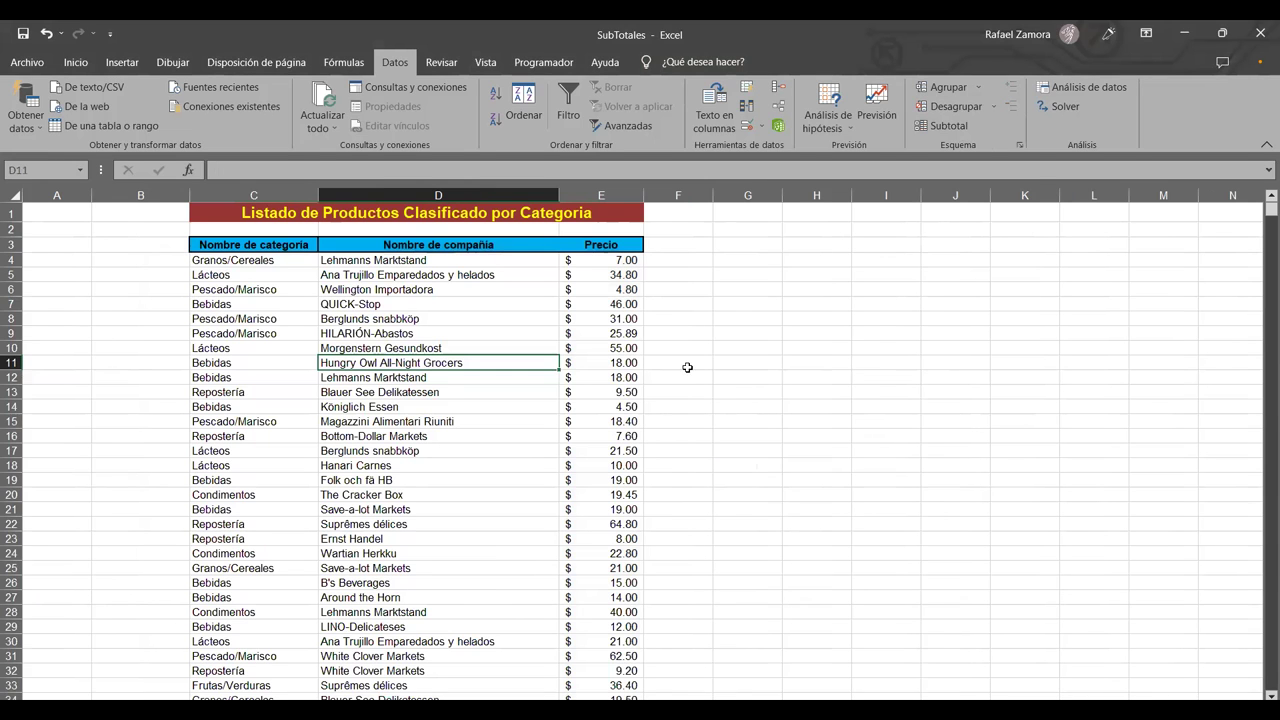
click(762, 407)
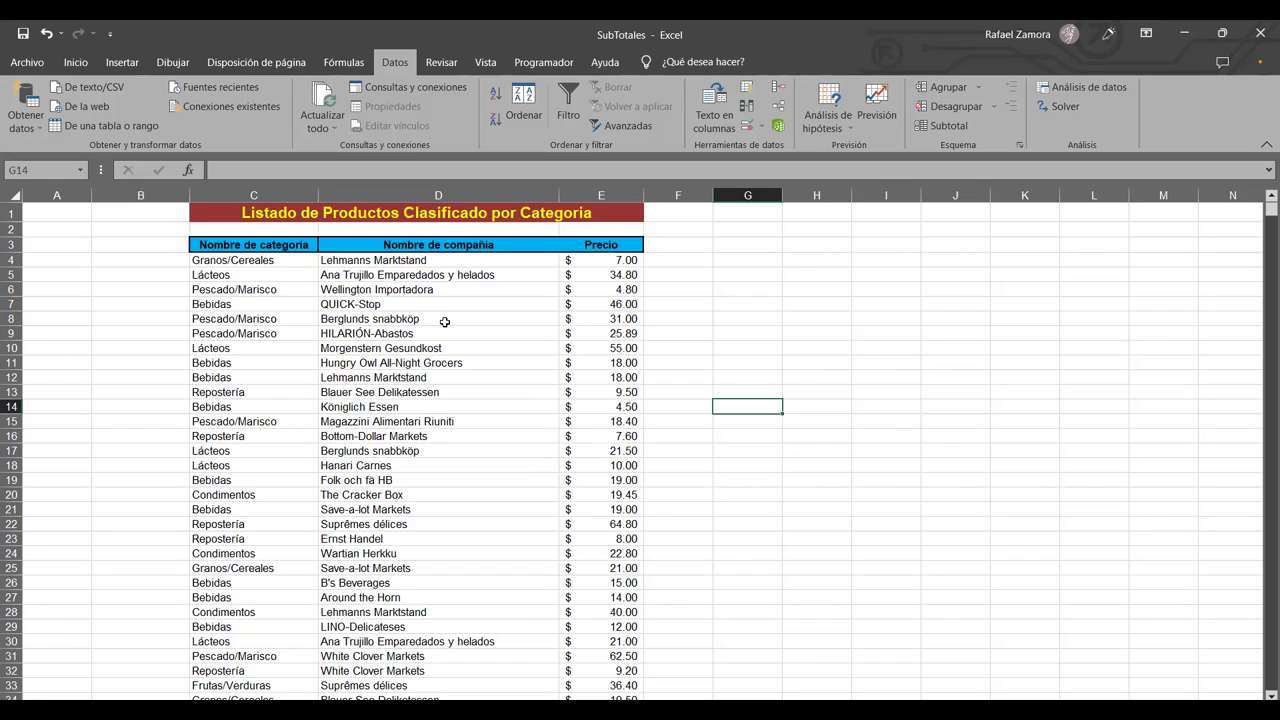
click(339, 315)
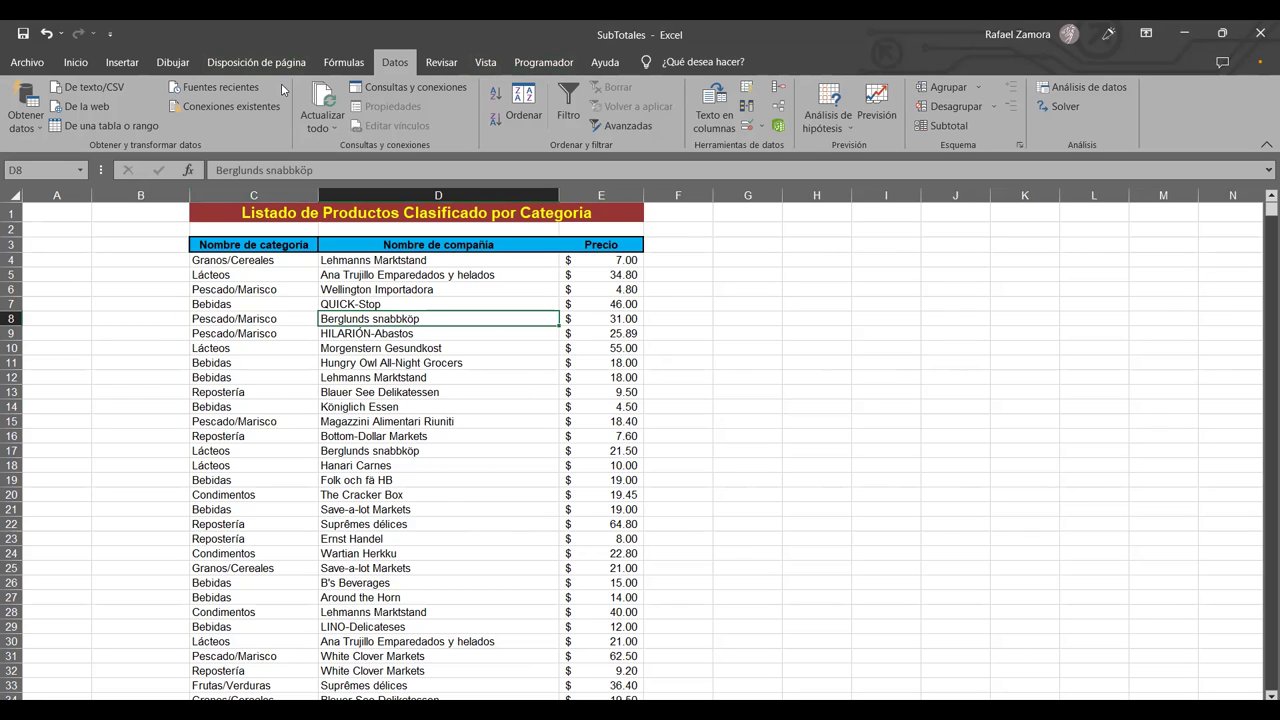
Step: Sort the product list by Nombre de categoría, then by Nombre de compañía
click(523, 105)
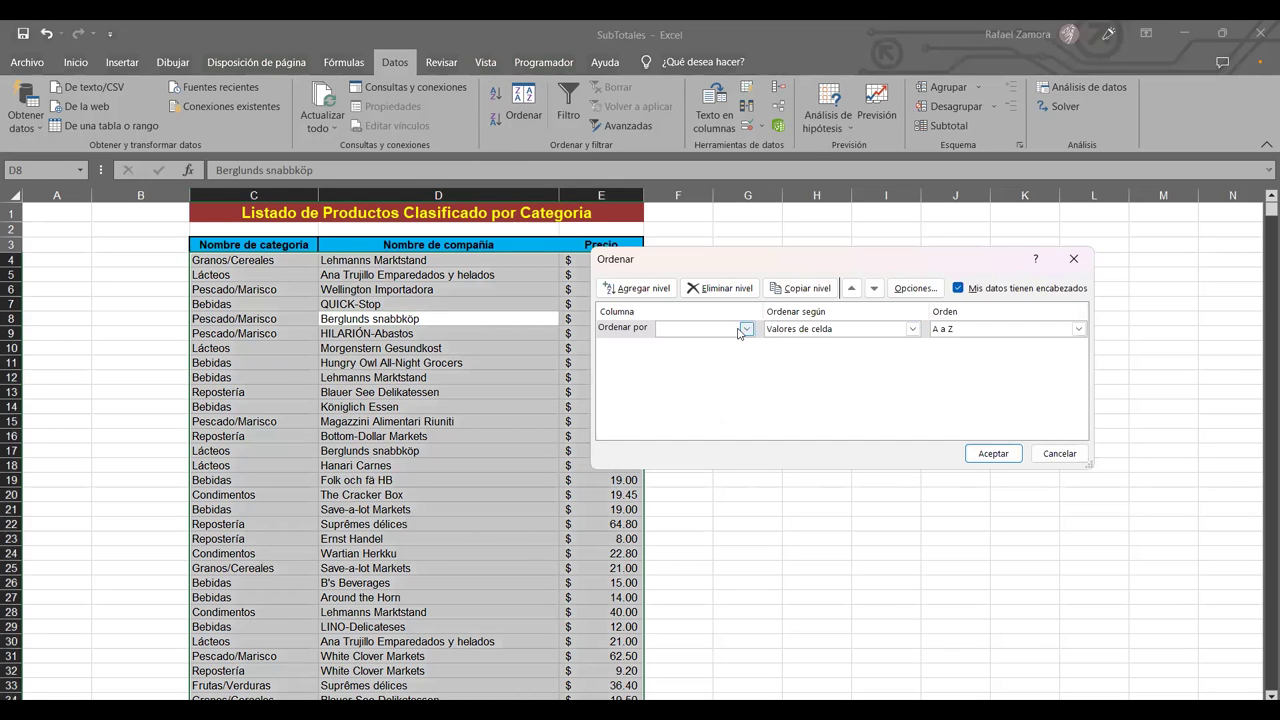
click(745, 329)
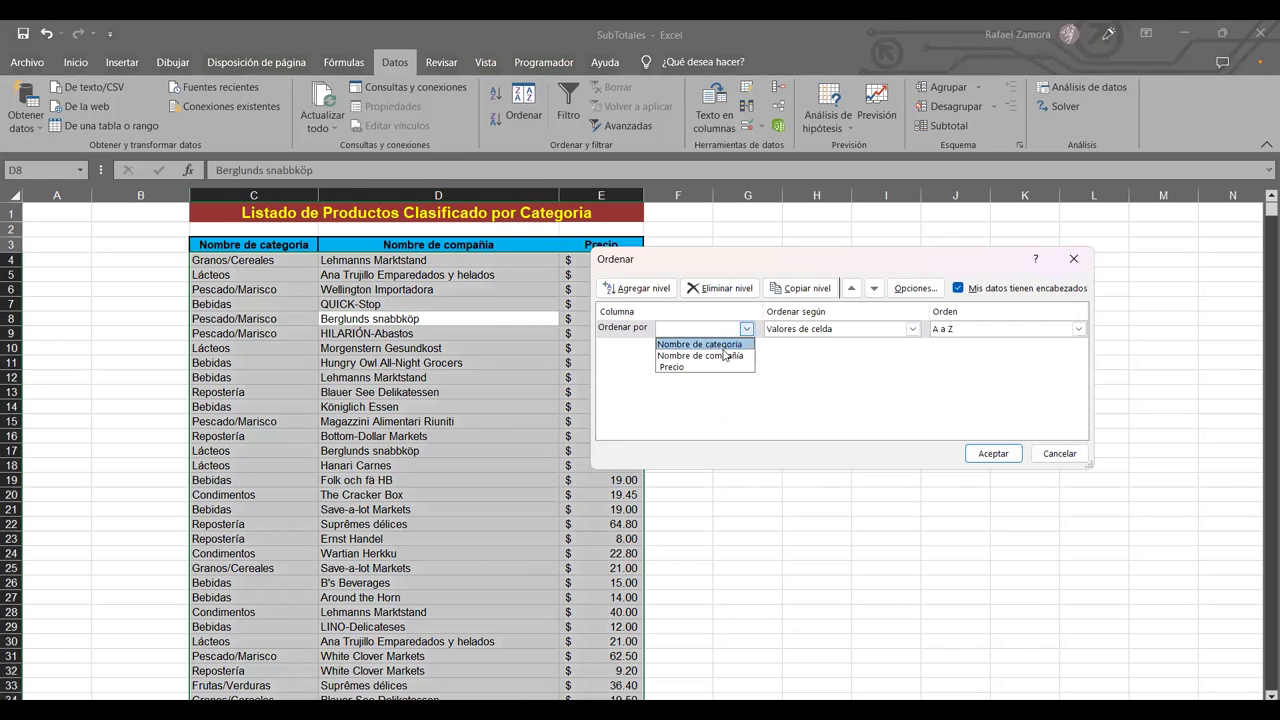
click(727, 345)
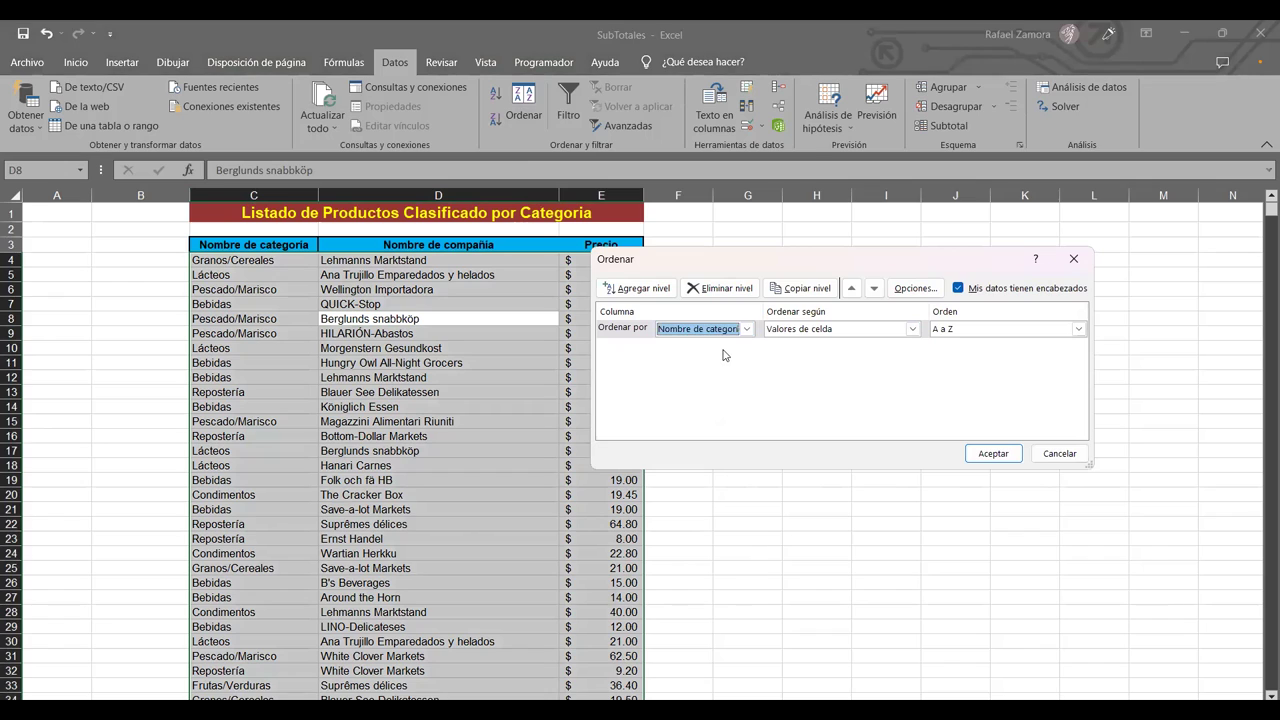
click(640, 288)
click(745, 347)
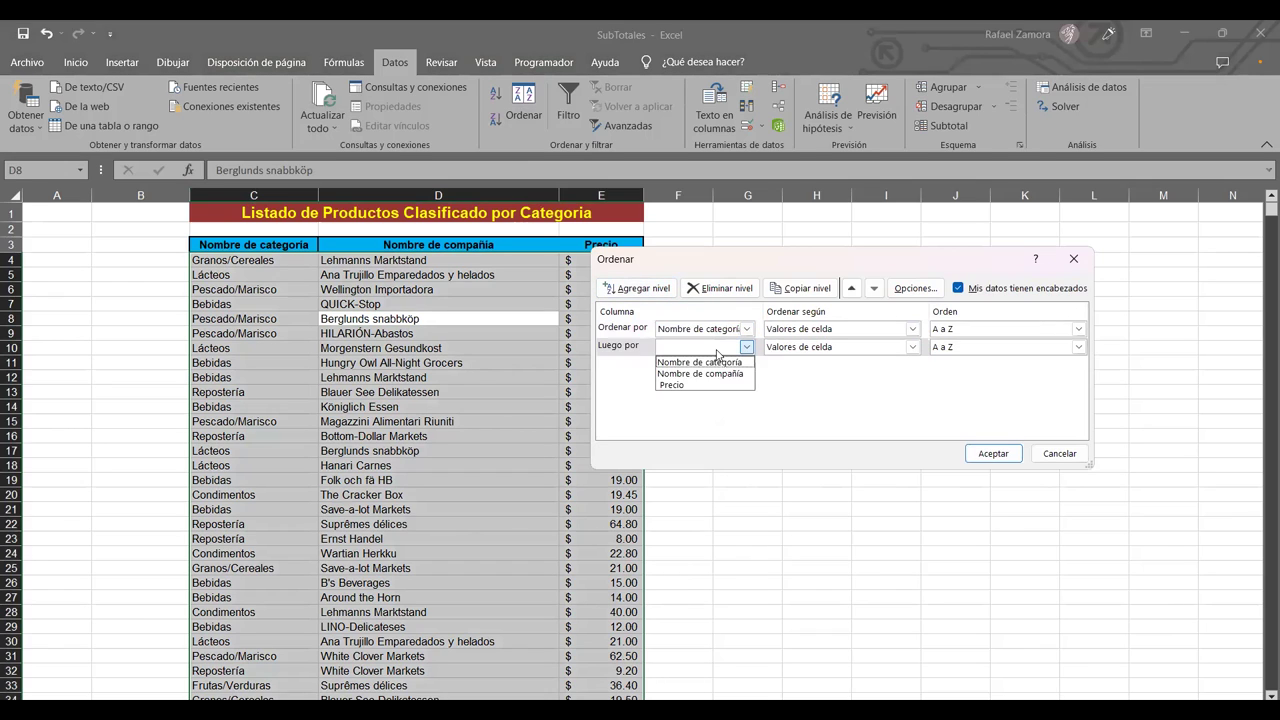
click(740, 370)
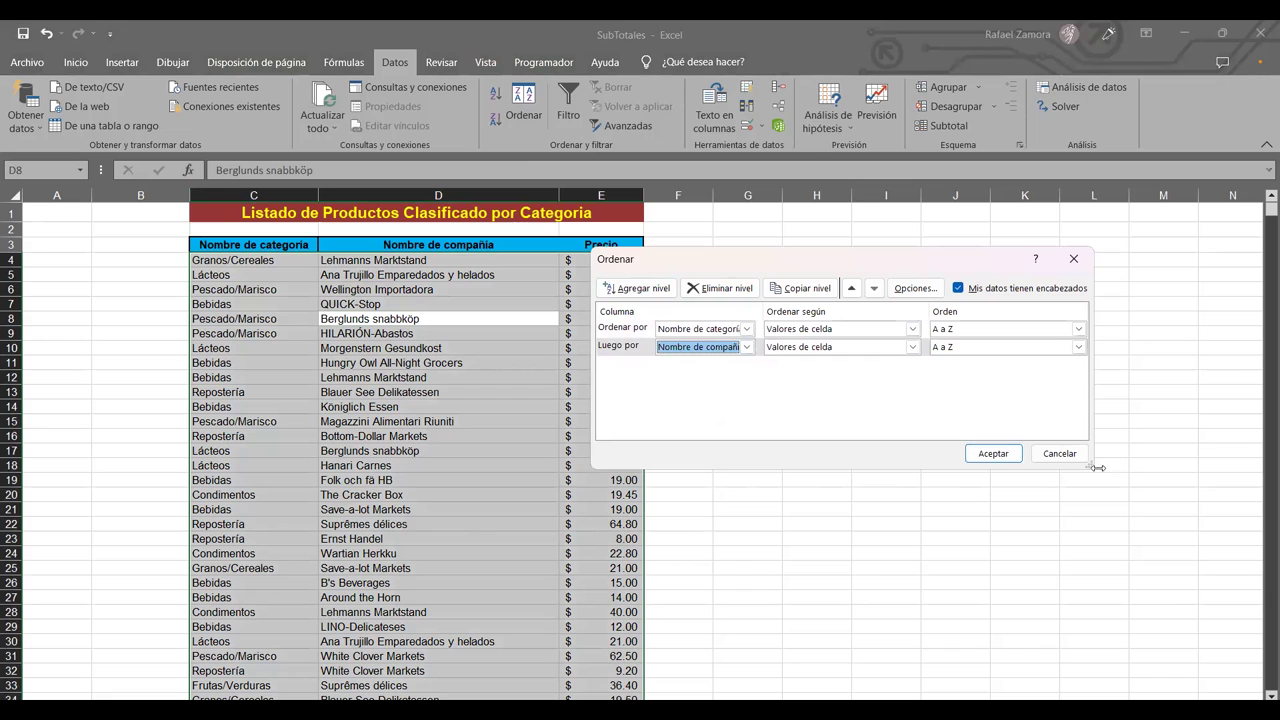
click(1001, 456)
click(993, 453)
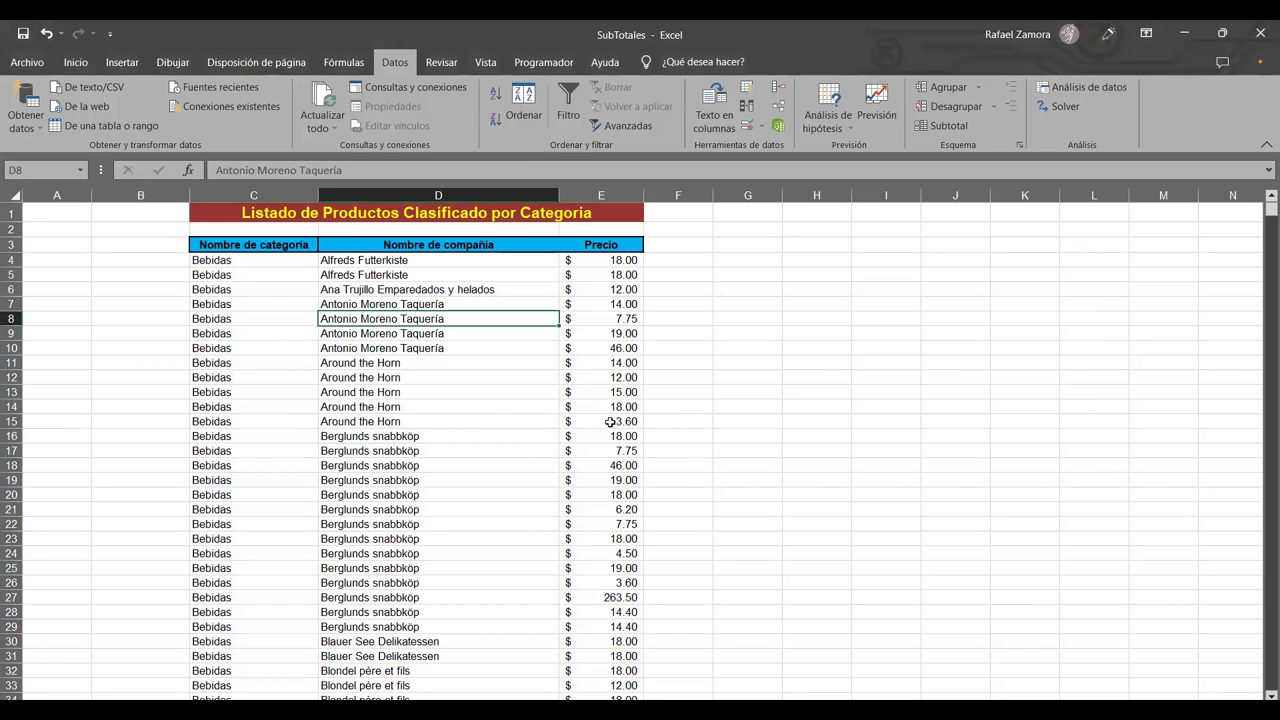
Step: Select a cell inside the sorted product table and bring up the Subtotal dialog
click(258, 276)
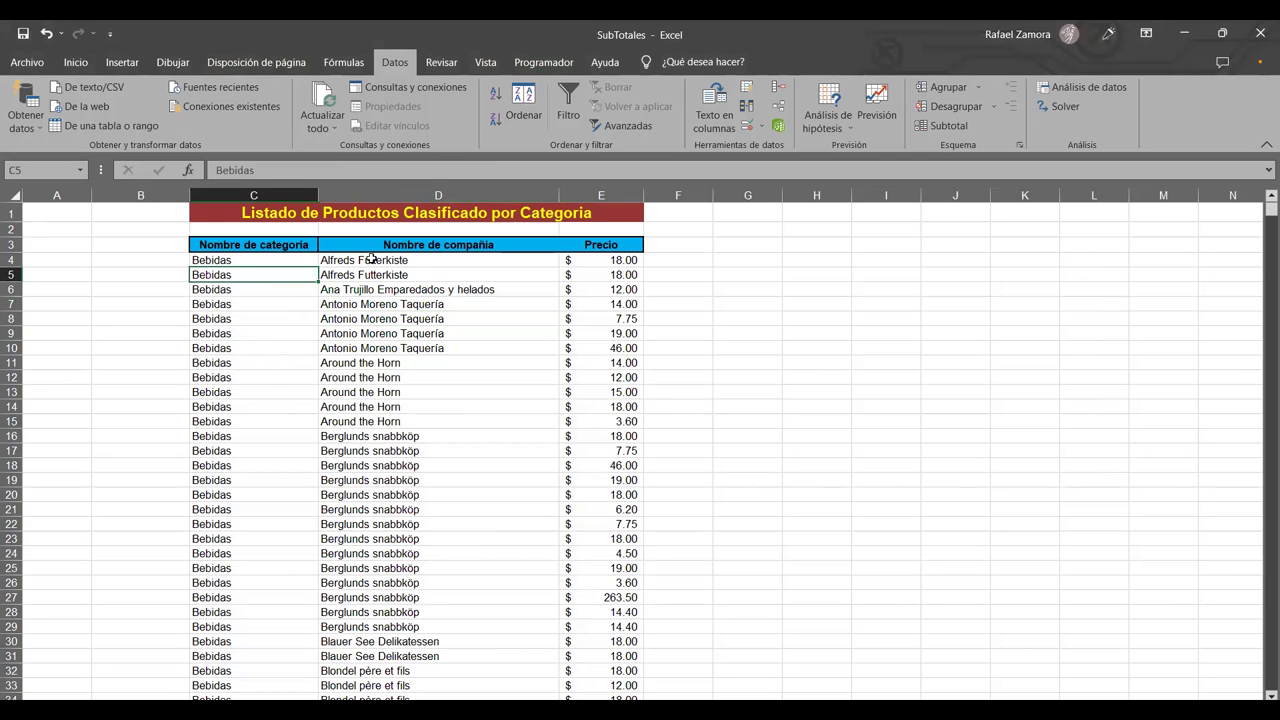
click(455, 318)
scroll(478, 411, down, 3)
scroll(478, 411, down, 4)
scroll(480, 414, down, 5)
scroll(482, 418, down, 12)
scroll(482, 418, down, 5)
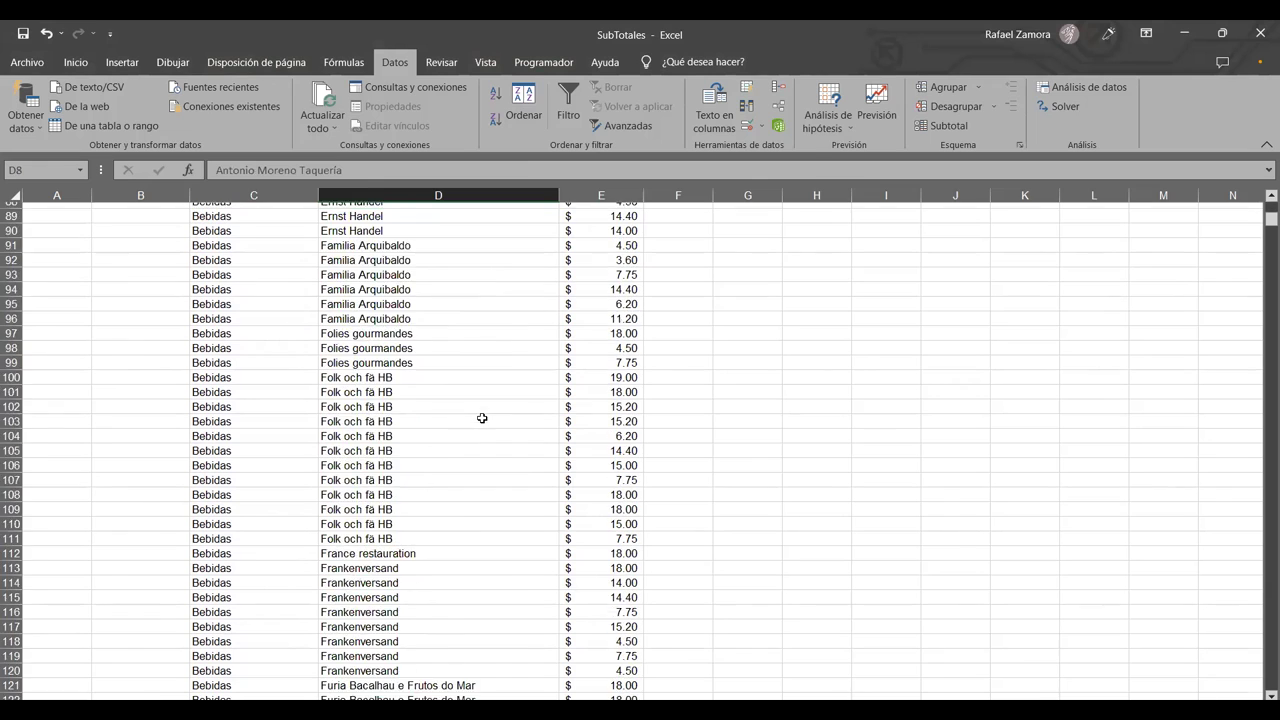
drag(1261, 216, 1263, 205)
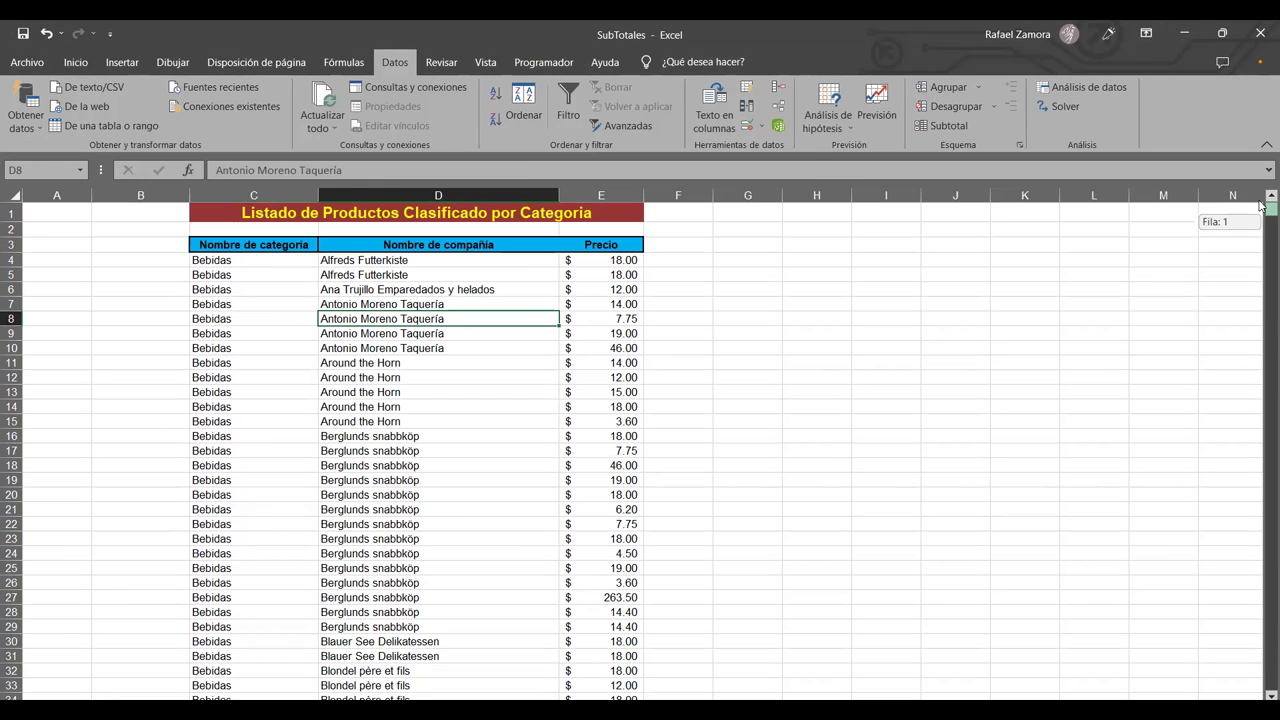
click(224, 305)
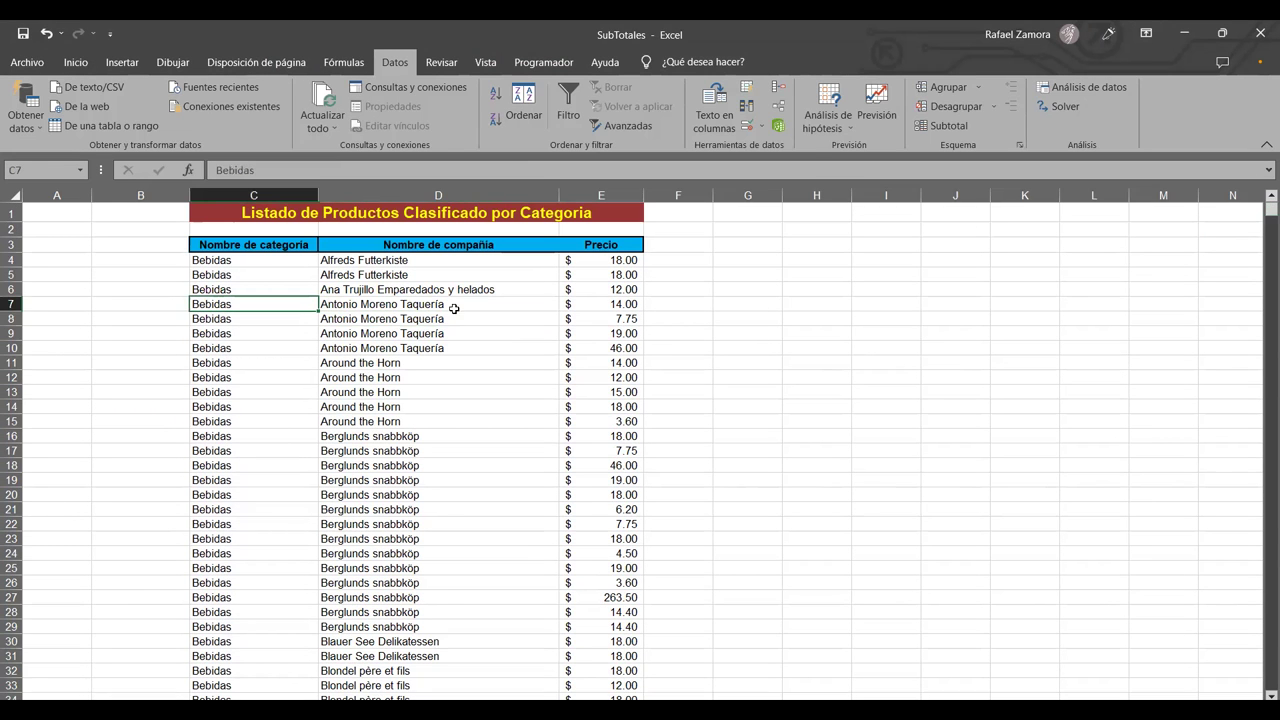
click(259, 280)
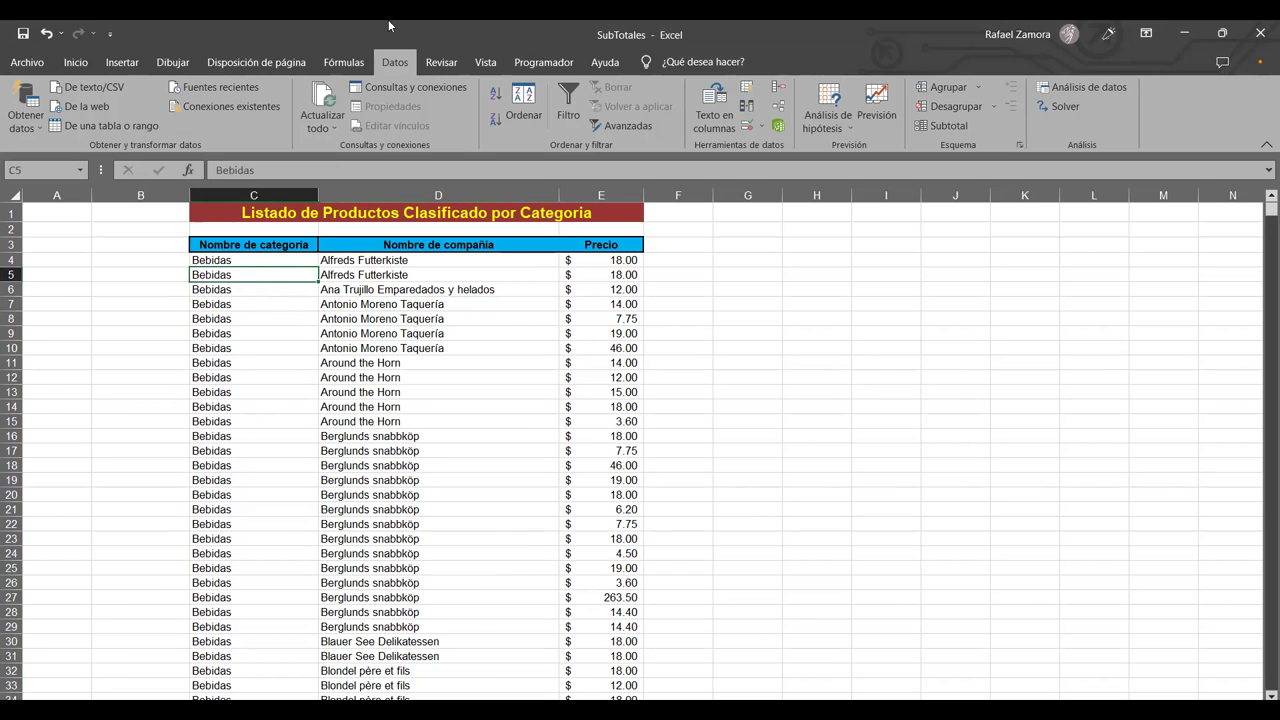
click(964, 134)
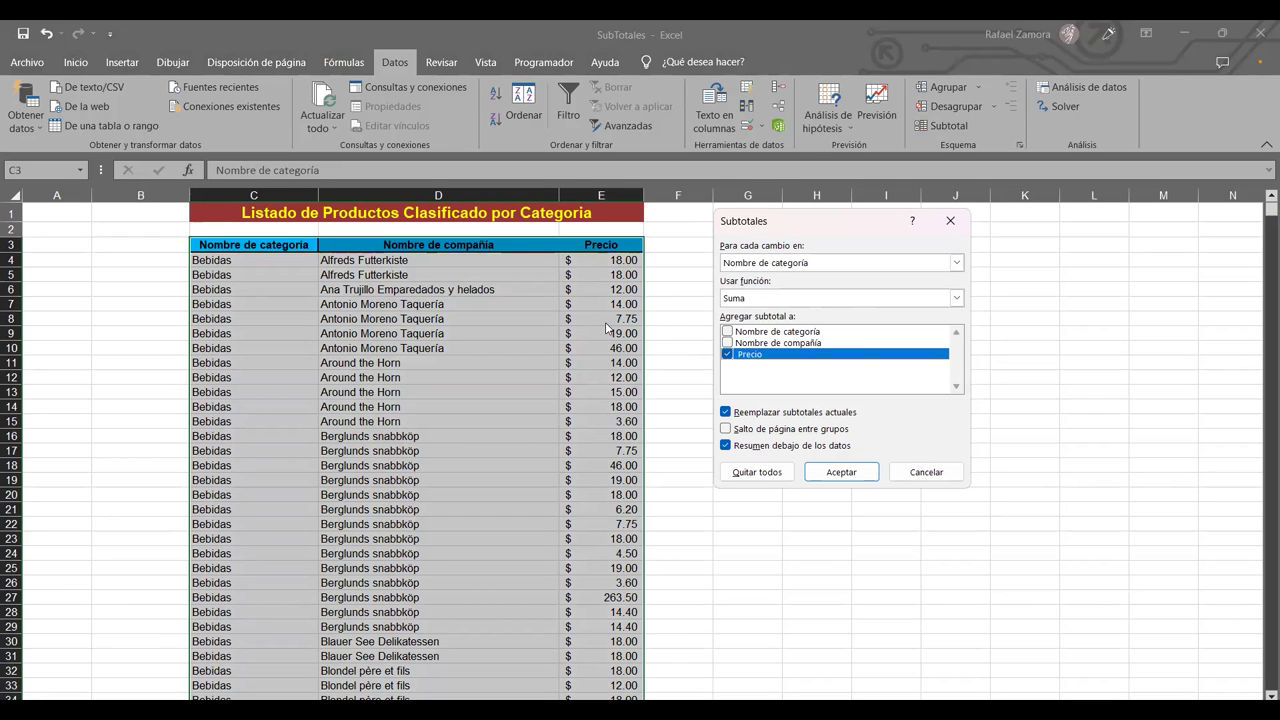
Step: Apply Precio sums per Nombre de categoría and collapse to level 2, showing Total general $56,500.91
click(841, 472)
scroll(826, 458, down, 3)
scroll(826, 458, down, 3)
scroll(826, 458, down, 4)
scroll(826, 458, down, 4)
scroll(826, 458, down, 5)
scroll(826, 458, down, 4)
scroll(826, 458, up, 10)
scroll(826, 458, up, 9)
scroll(826, 458, up, 3)
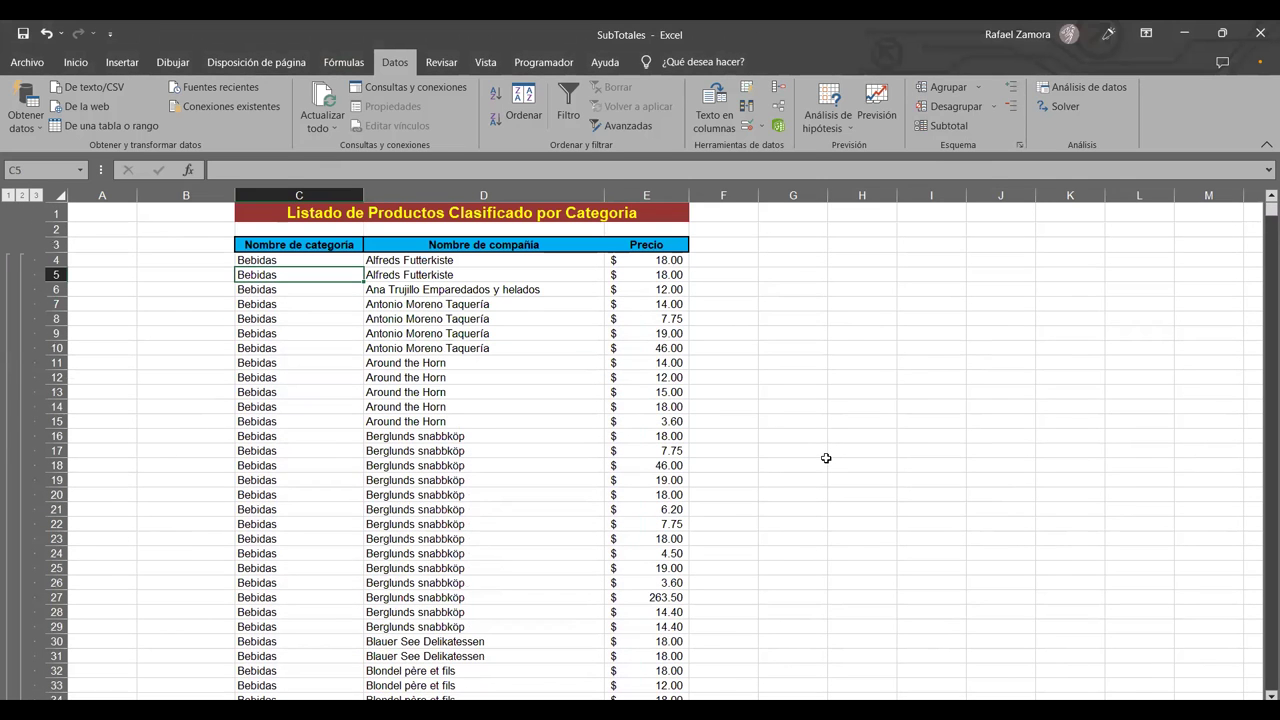
click(22, 196)
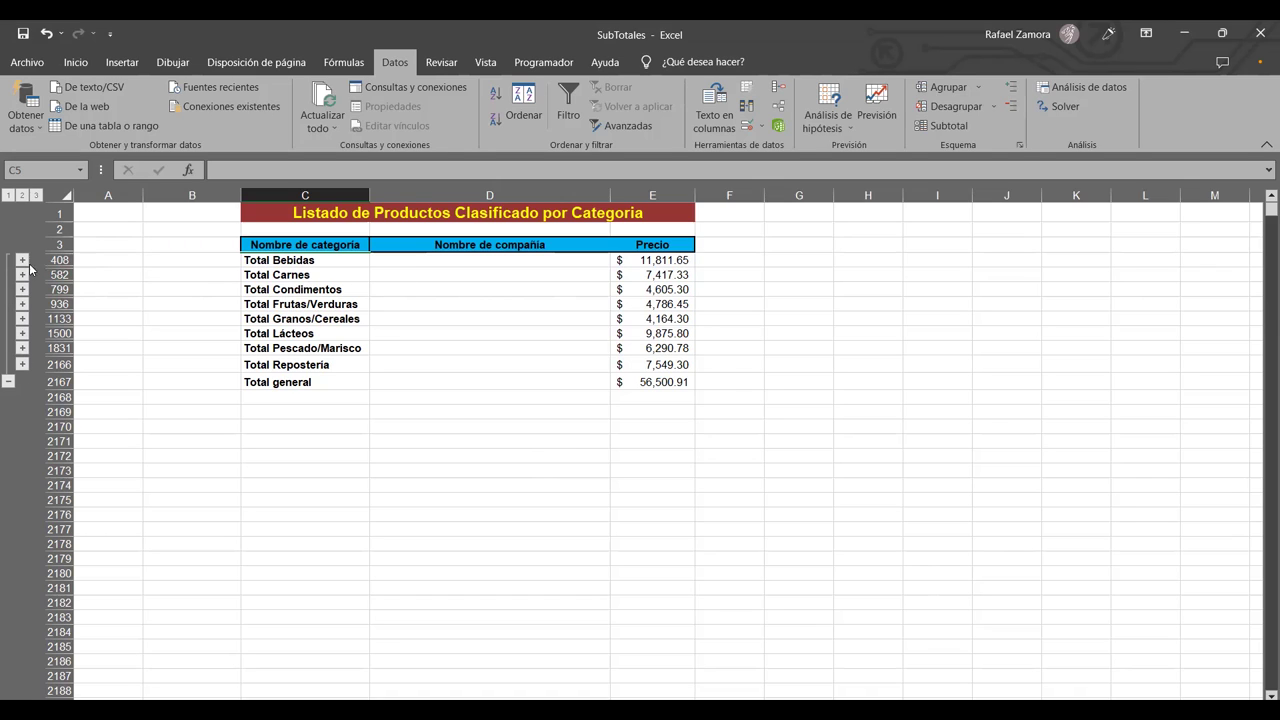
Step: Expand the Bebidas group to reveal its sales rows above Total Bebidas $11,811.65
click(22, 260)
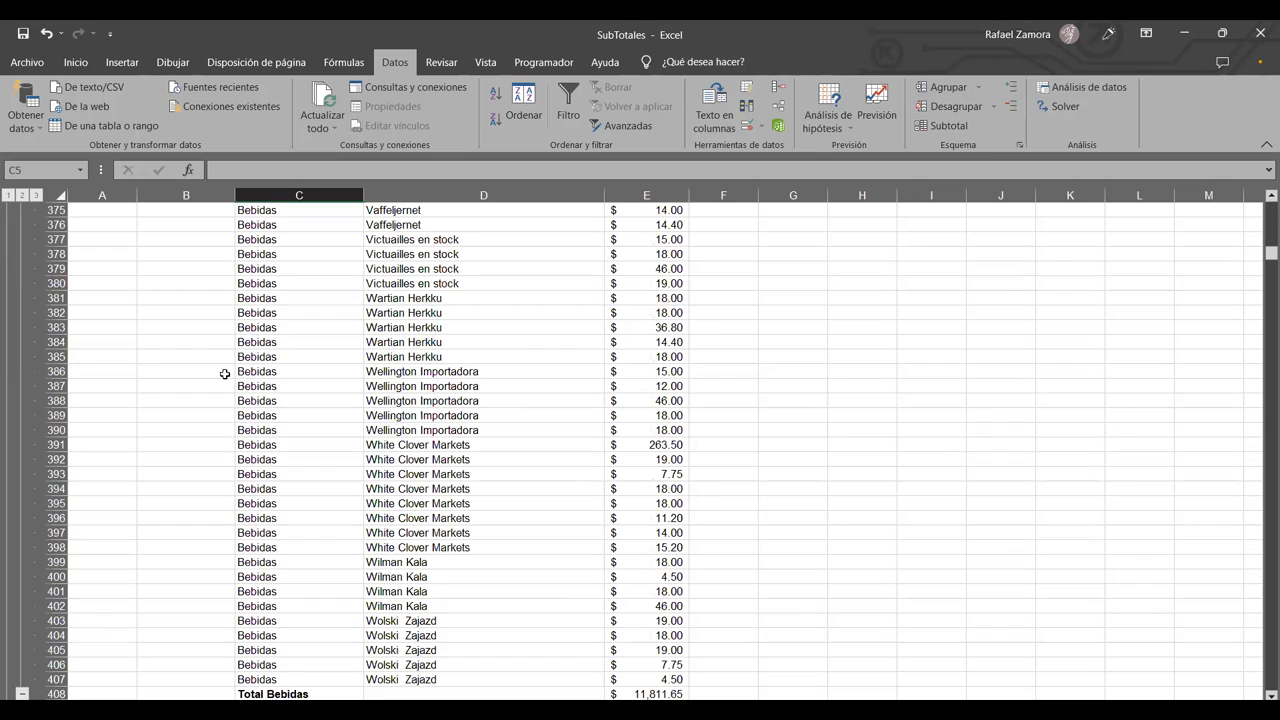
scroll(352, 449, up, 4)
scroll(352, 449, up, 2)
scroll(352, 449, up, 13)
scroll(352, 449, up, 5)
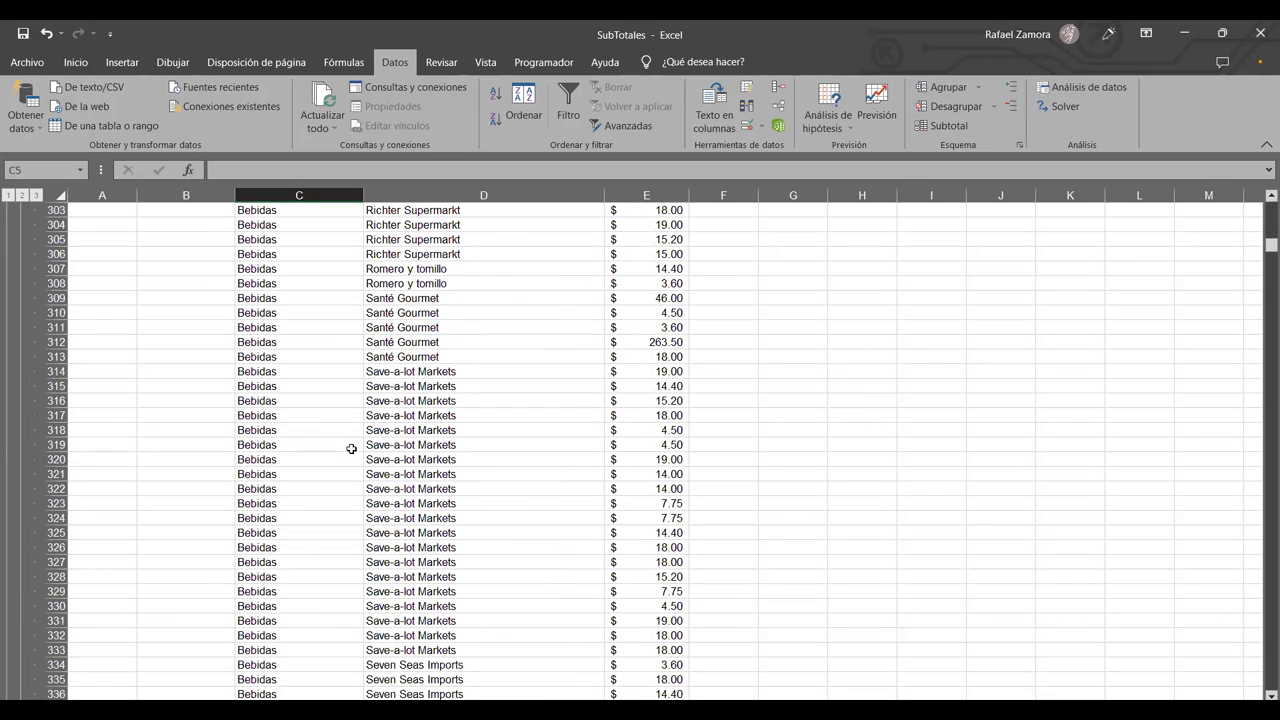
scroll(352, 449, up, 6)
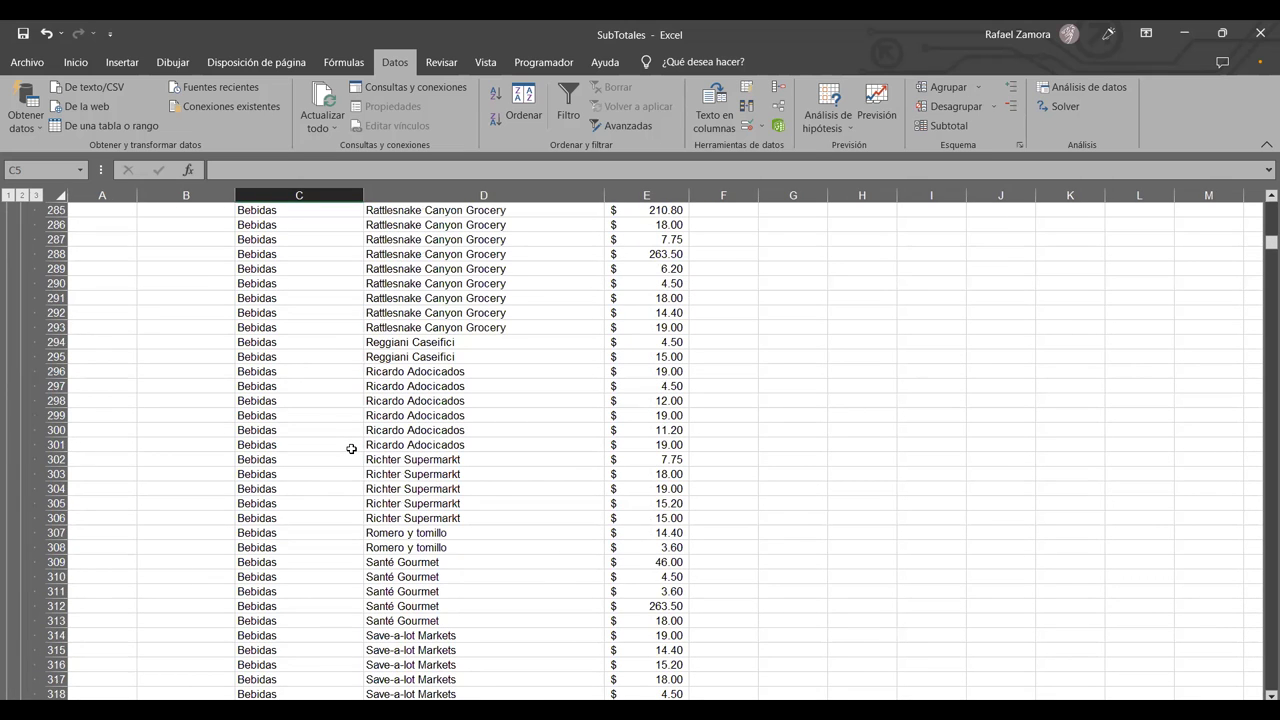
scroll(1060, 457, up, 1)
scroll(1060, 457, up, 13)
scroll(323, 455, up, 5)
scroll(323, 455, up, 6)
scroll(628, 331, up, 3)
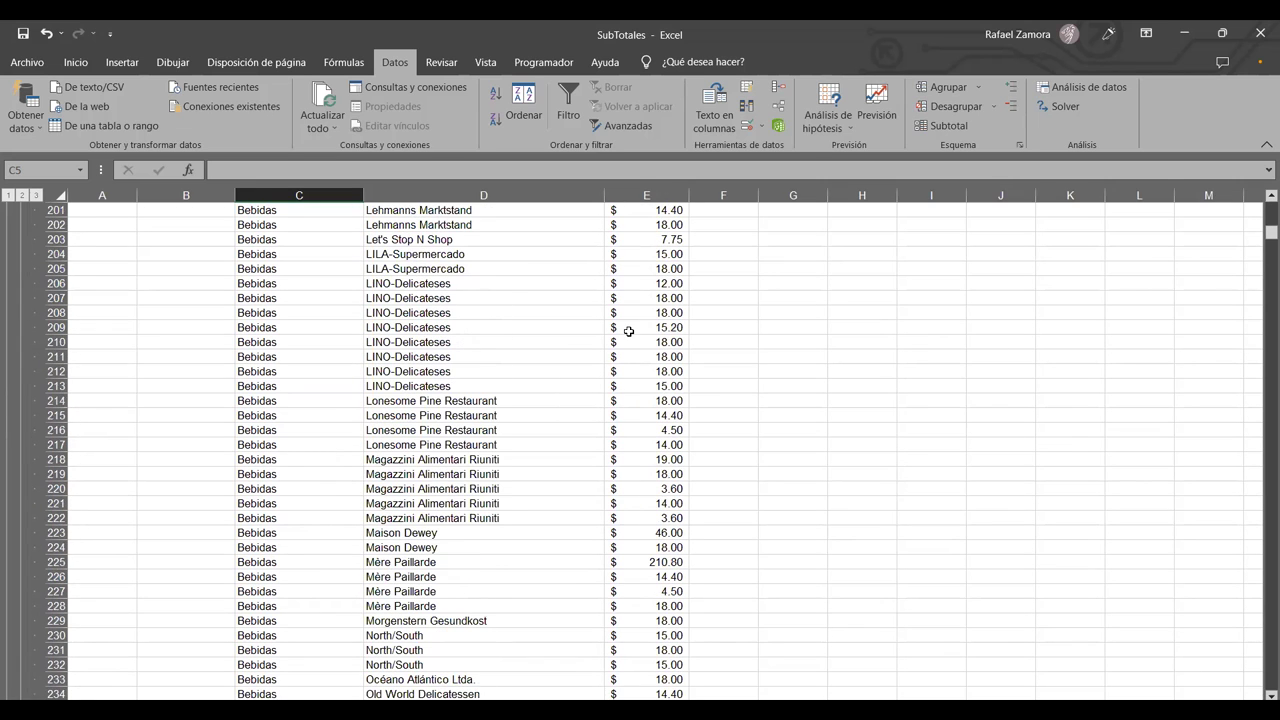
drag(1270, 232, 1262, 256)
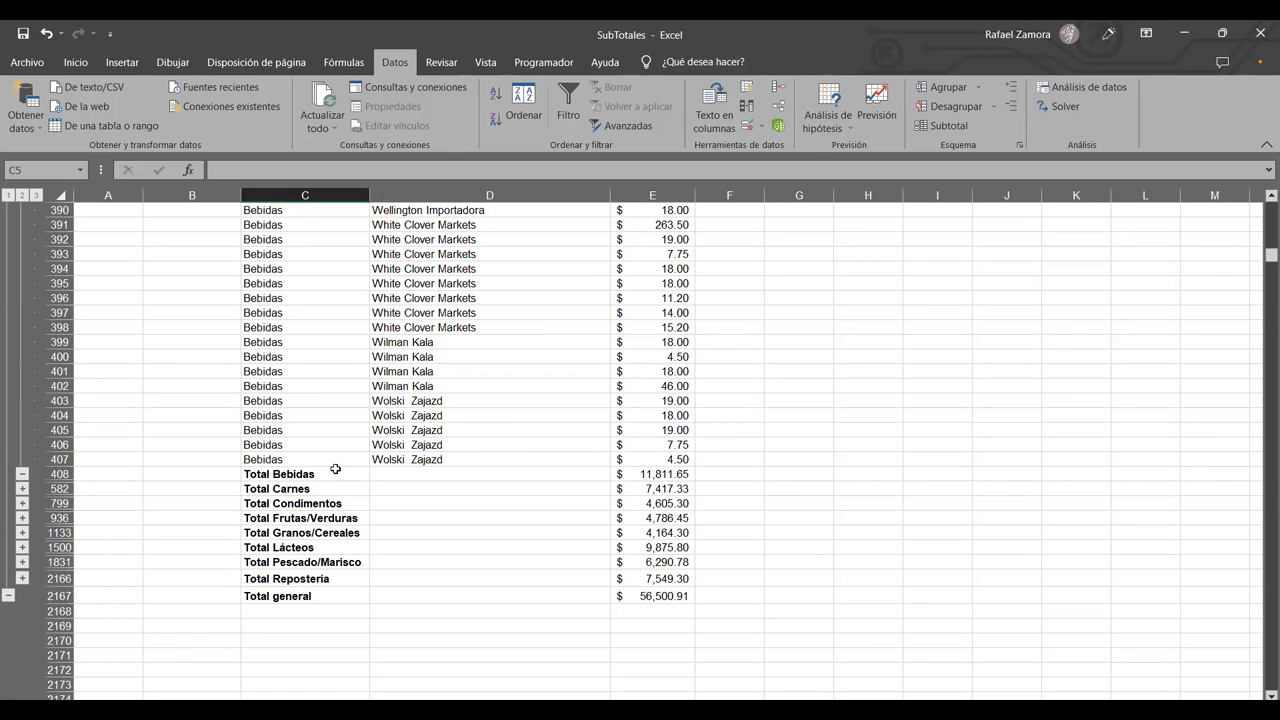
scroll(300, 420, up, 7)
scroll(306, 394, up, 7)
scroll(306, 394, up, 15)
scroll(306, 394, up, 10)
scroll(306, 394, up, 5)
scroll(306, 394, up, 14)
scroll(306, 394, up, 11)
scroll(306, 394, up, 5)
scroll(306, 394, up, 13)
scroll(306, 394, up, 4)
scroll(306, 394, up, 7)
scroll(306, 394, up, 9)
scroll(306, 394, up, 11)
scroll(319, 414, up, 7)
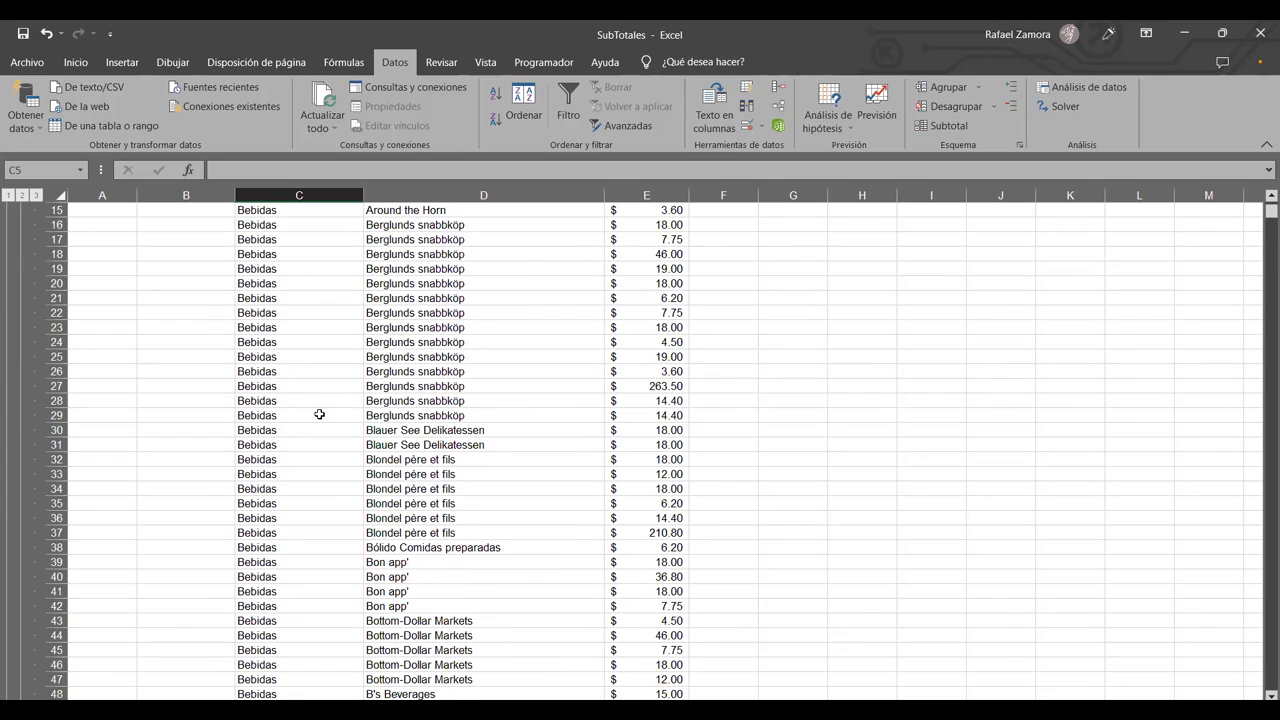
scroll(319, 414, up, 5)
scroll(200, 340, down, 7)
scroll(182, 286, down, 5)
scroll(182, 286, down, 14)
scroll(223, 329, down, 6)
scroll(306, 357, down, 5)
scroll(211, 374, down, 10)
scroll(214, 379, down, 5)
scroll(143, 414, down, 10)
scroll(120, 406, down, 3)
scroll(126, 360, down, 9)
scroll(123, 416, down, 13)
scroll(128, 434, down, 7)
scroll(134, 442, down, 7)
scroll(134, 448, down, 11)
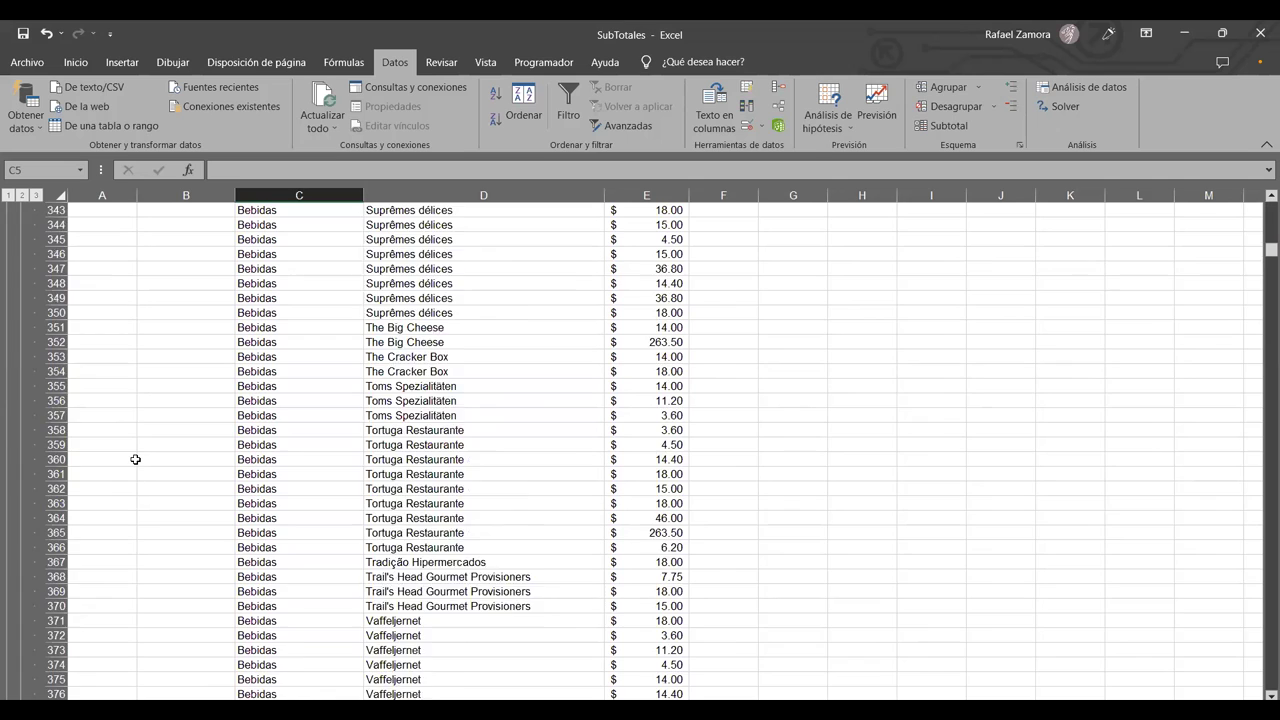
scroll(135, 459, down, 13)
scroll(134, 462, down, 4)
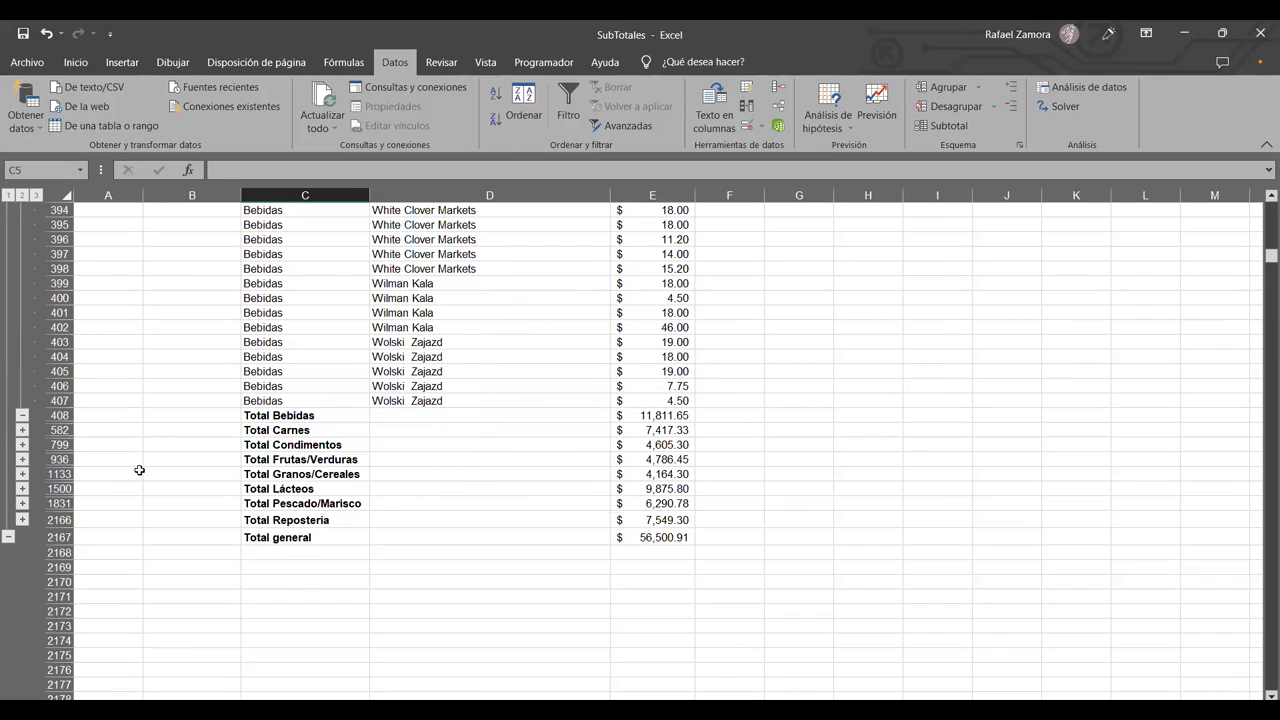
Step: Collapse the Bebidas group, then expand and re-collapse the Lácteos group
click(22, 415)
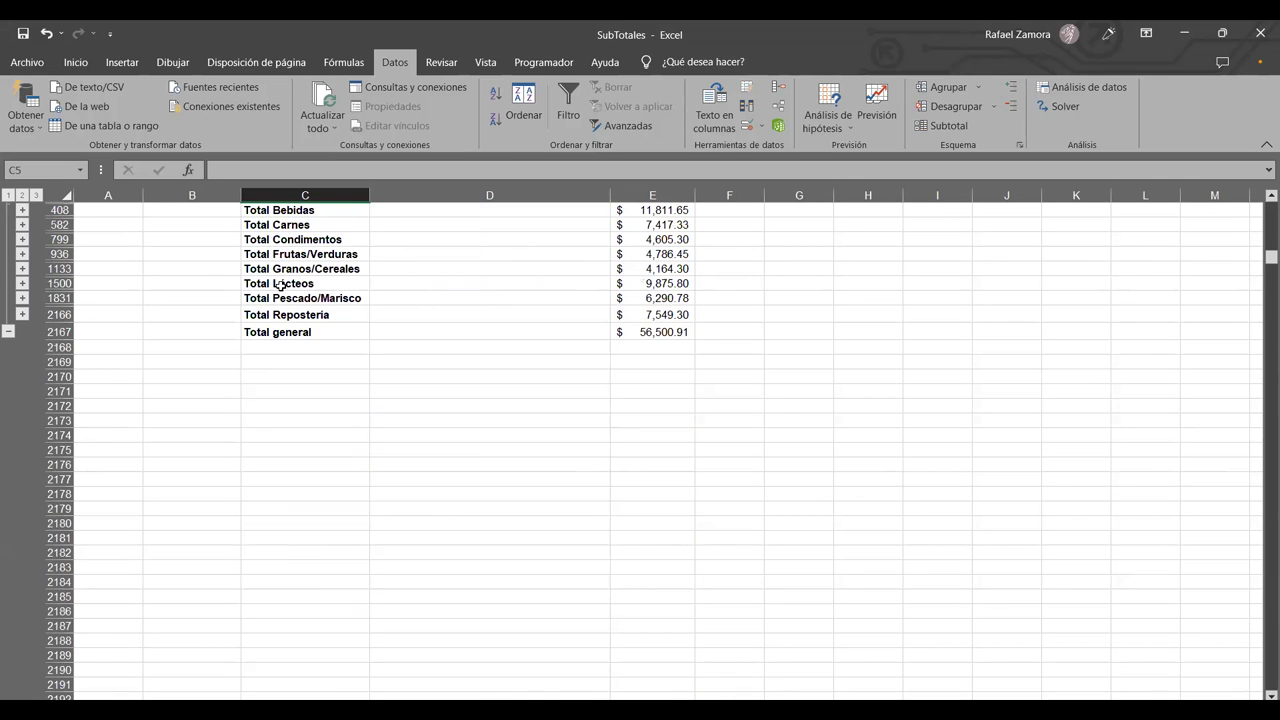
scroll(552, 343, up, 1)
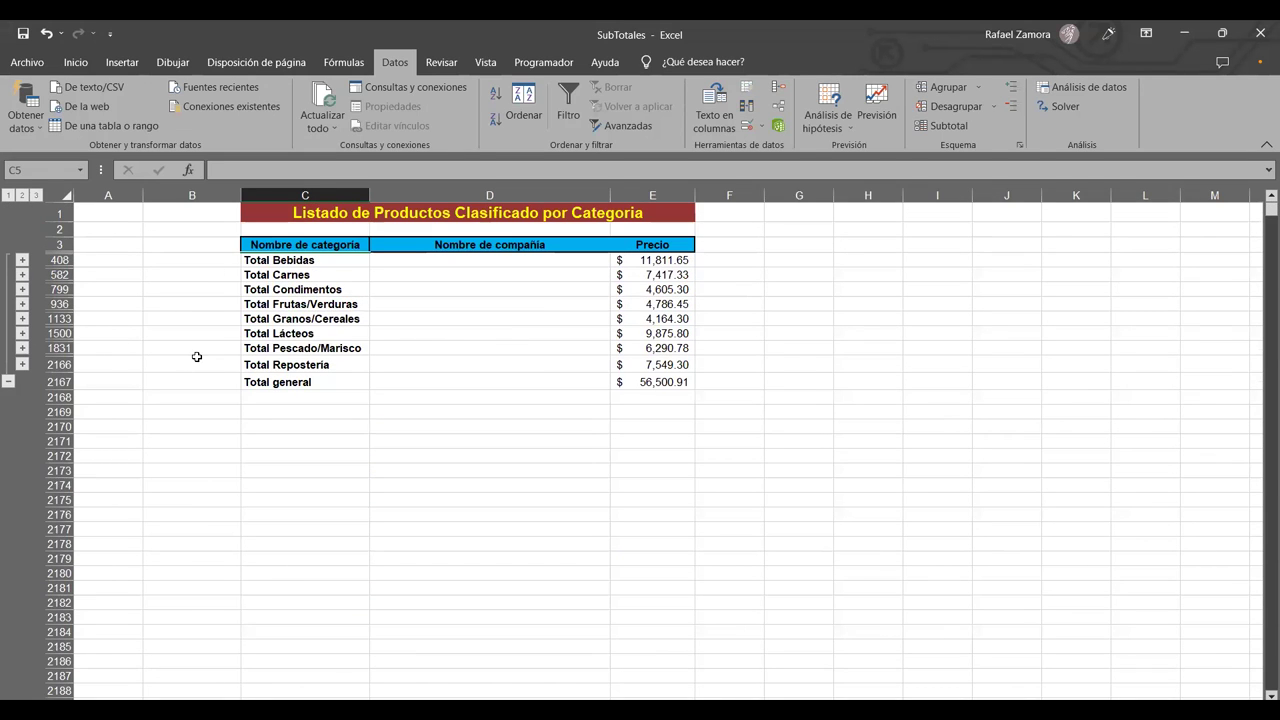
click(23, 334)
scroll(451, 414, down, 1)
scroll(451, 414, up, 2)
scroll(455, 413, up, 3)
scroll(451, 413, down, 6)
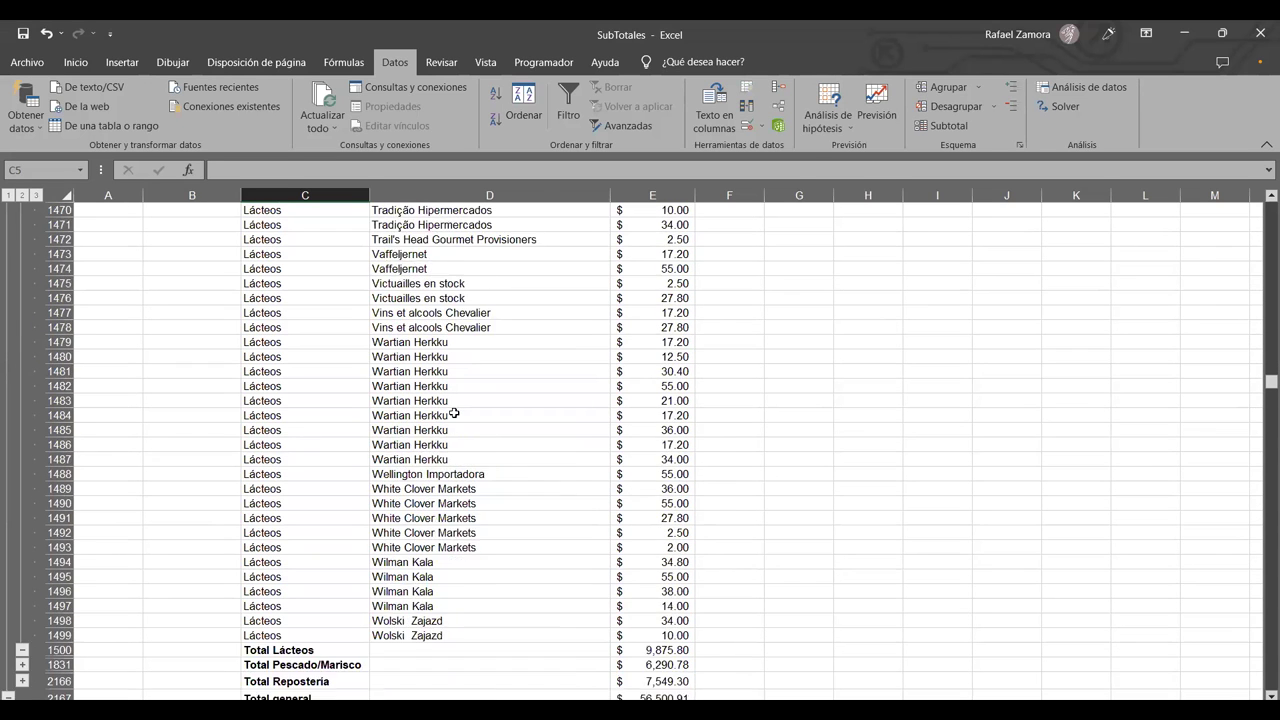
scroll(451, 413, down, 5)
scroll(451, 413, down, 1)
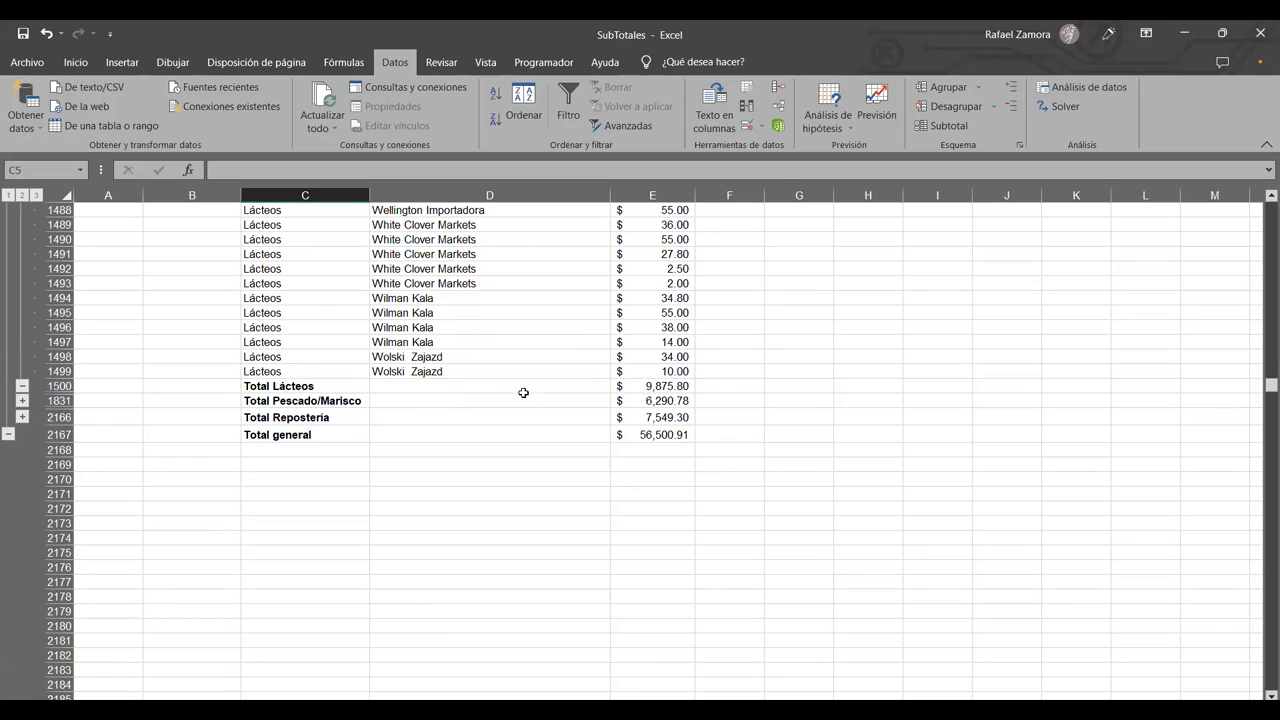
click(22, 386)
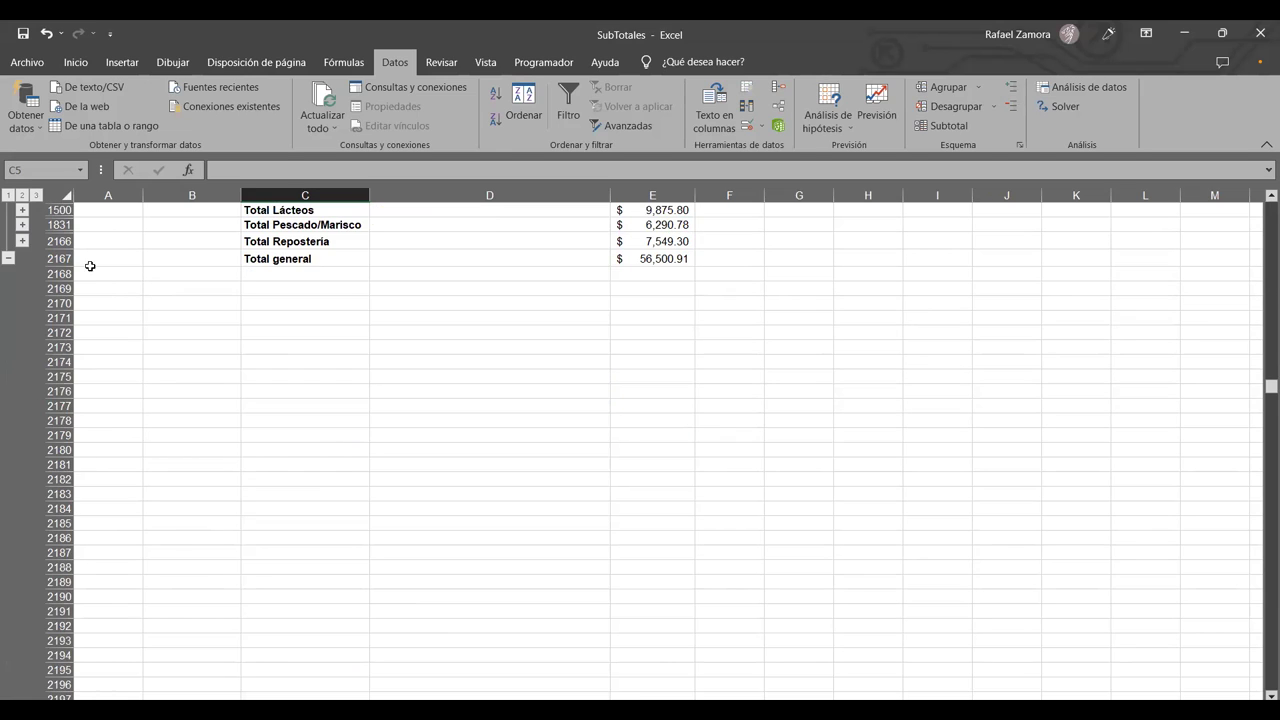
scroll(89, 266, up, 3)
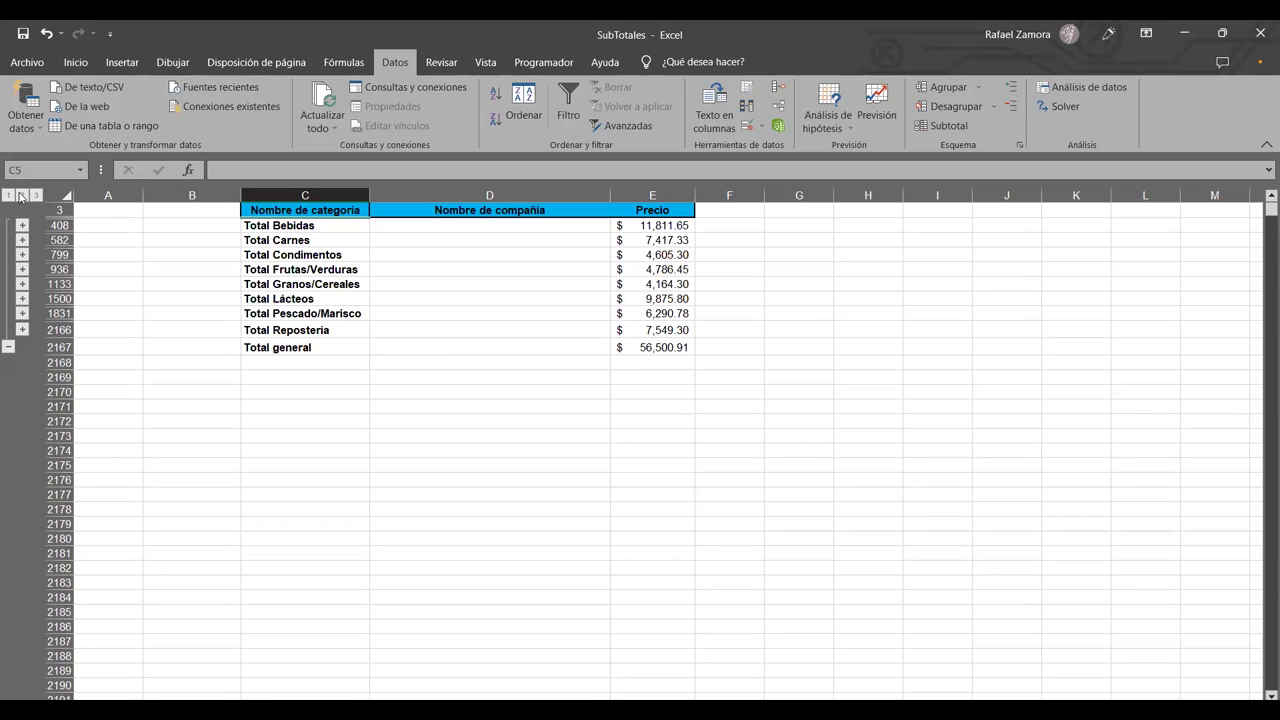
Step: Step through outline levels 1 and 2, ending on level 3 with all product rows shown
click(8, 195)
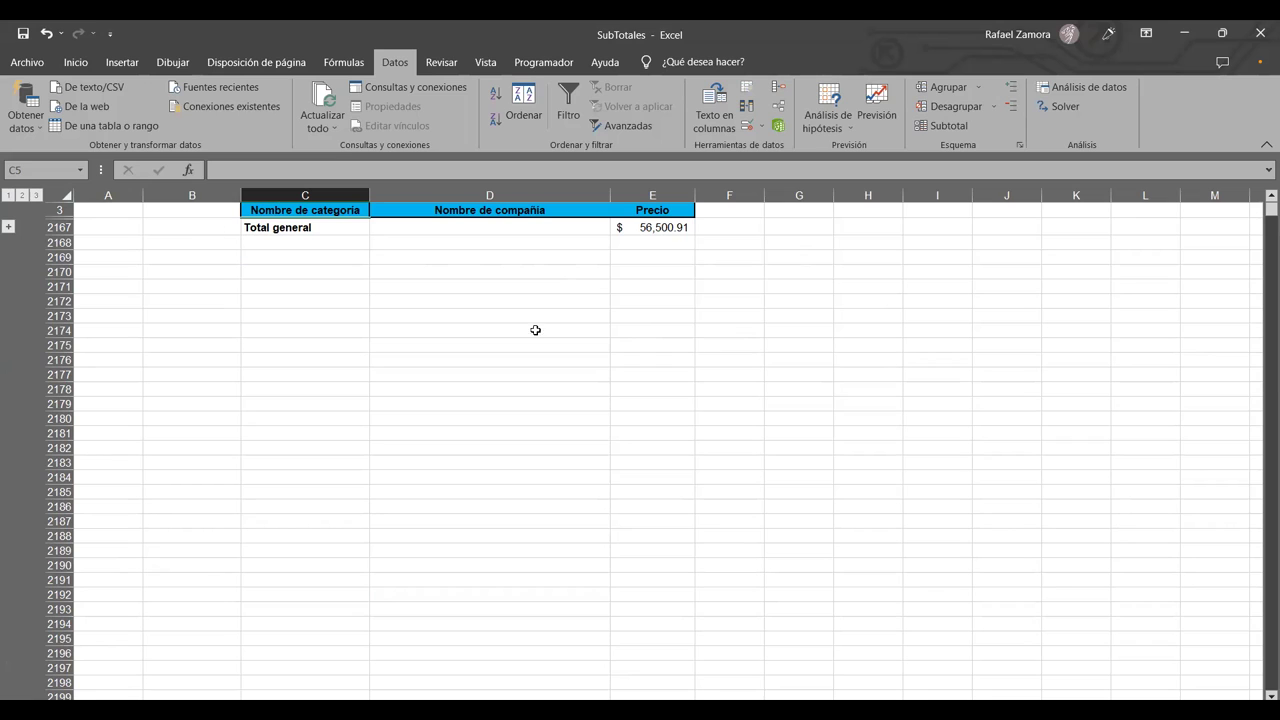
click(23, 196)
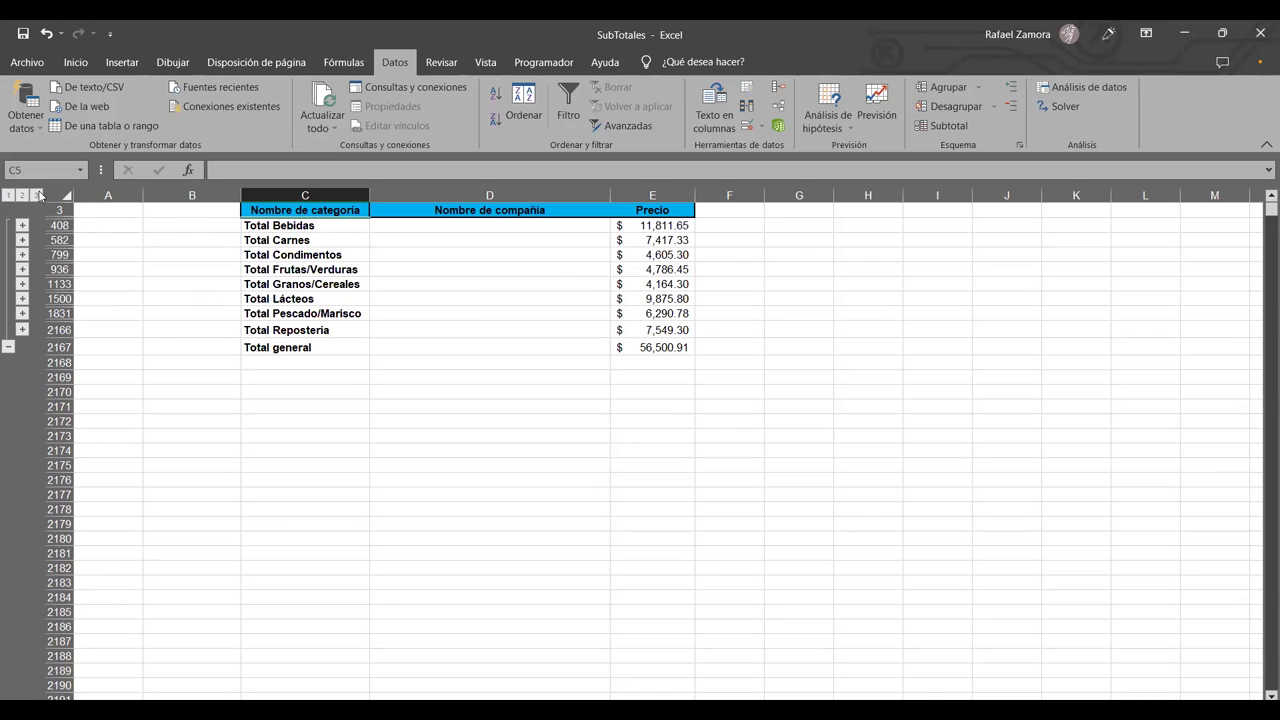
click(38, 196)
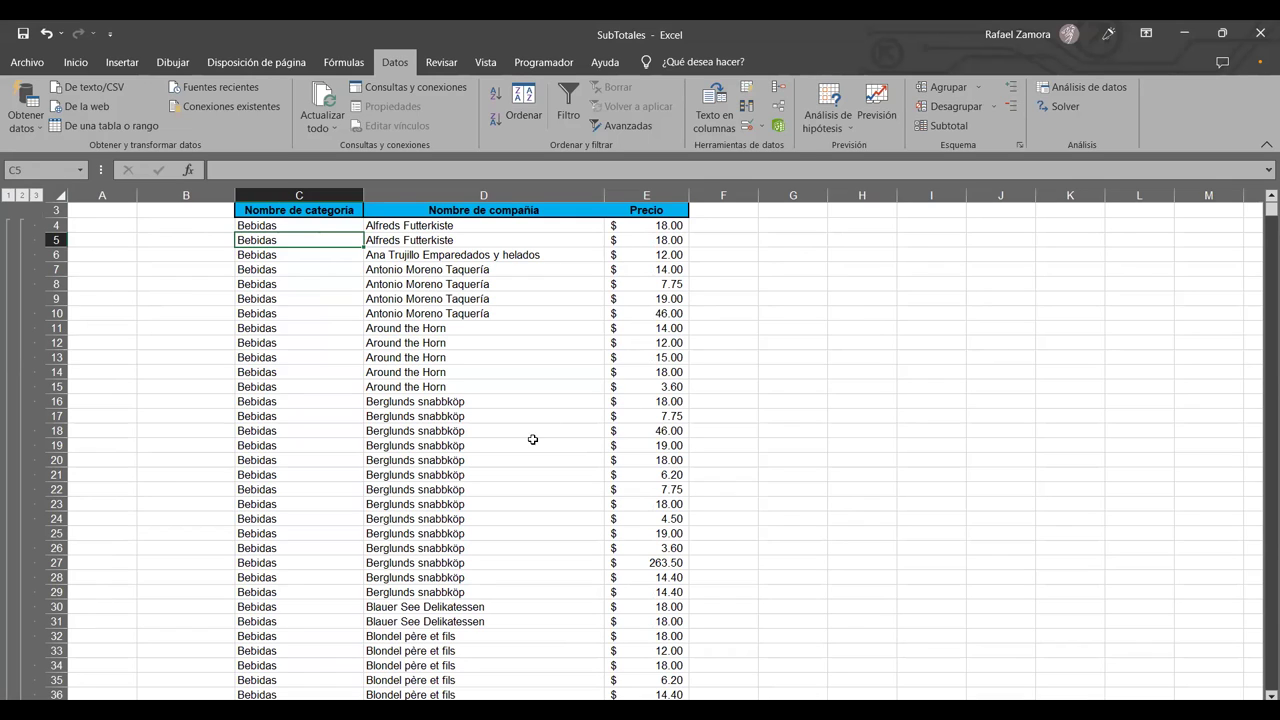
Step: Select a cell in the product list and clear all subtotals with Quitar todos
click(495, 445)
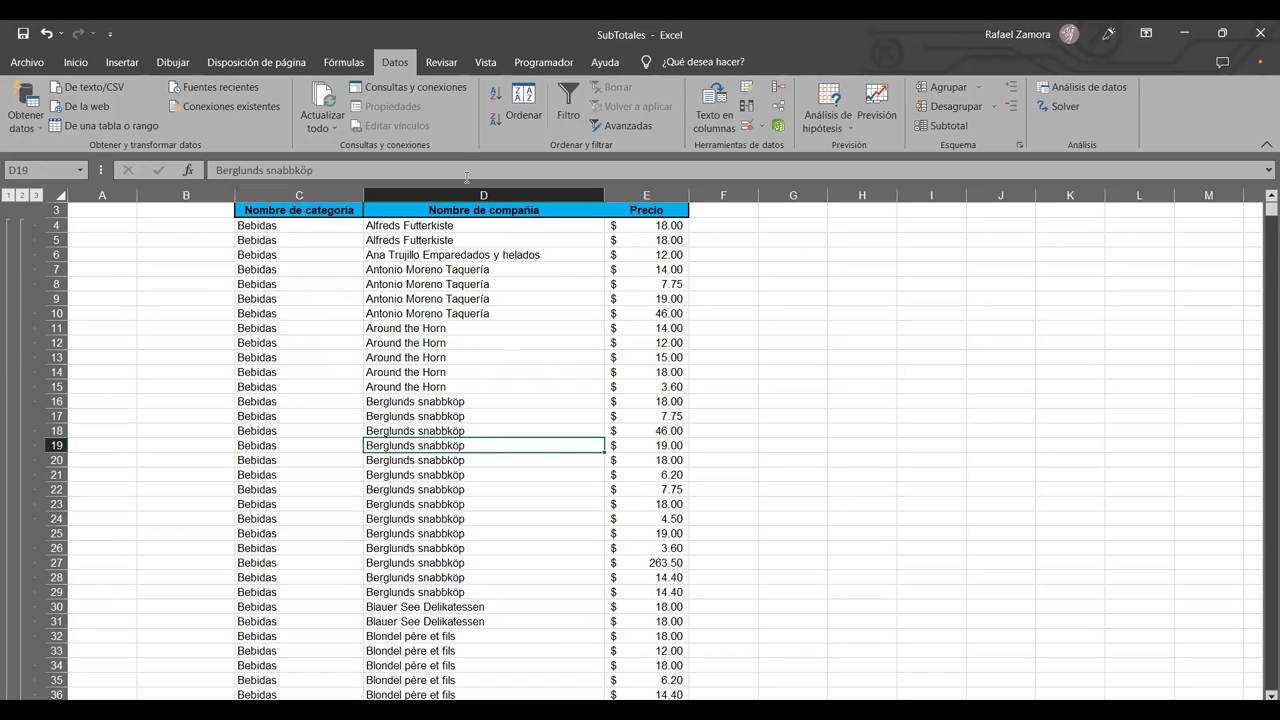
click(310, 330)
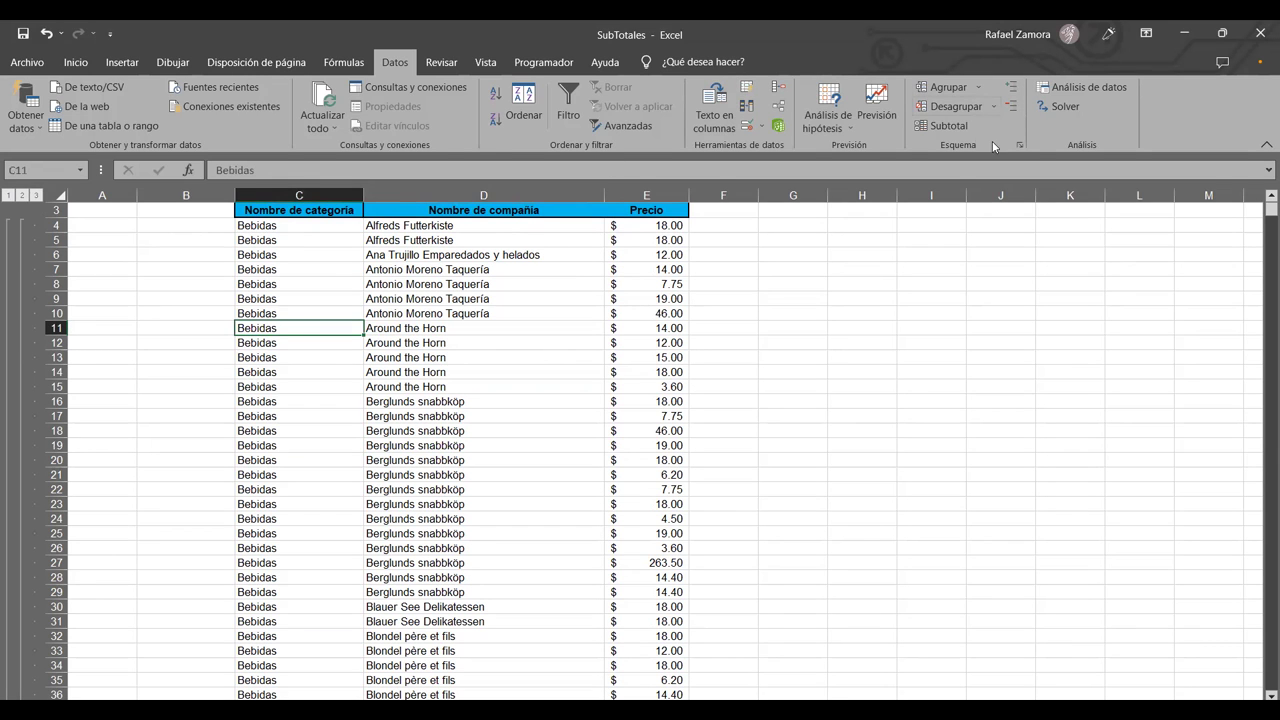
click(957, 124)
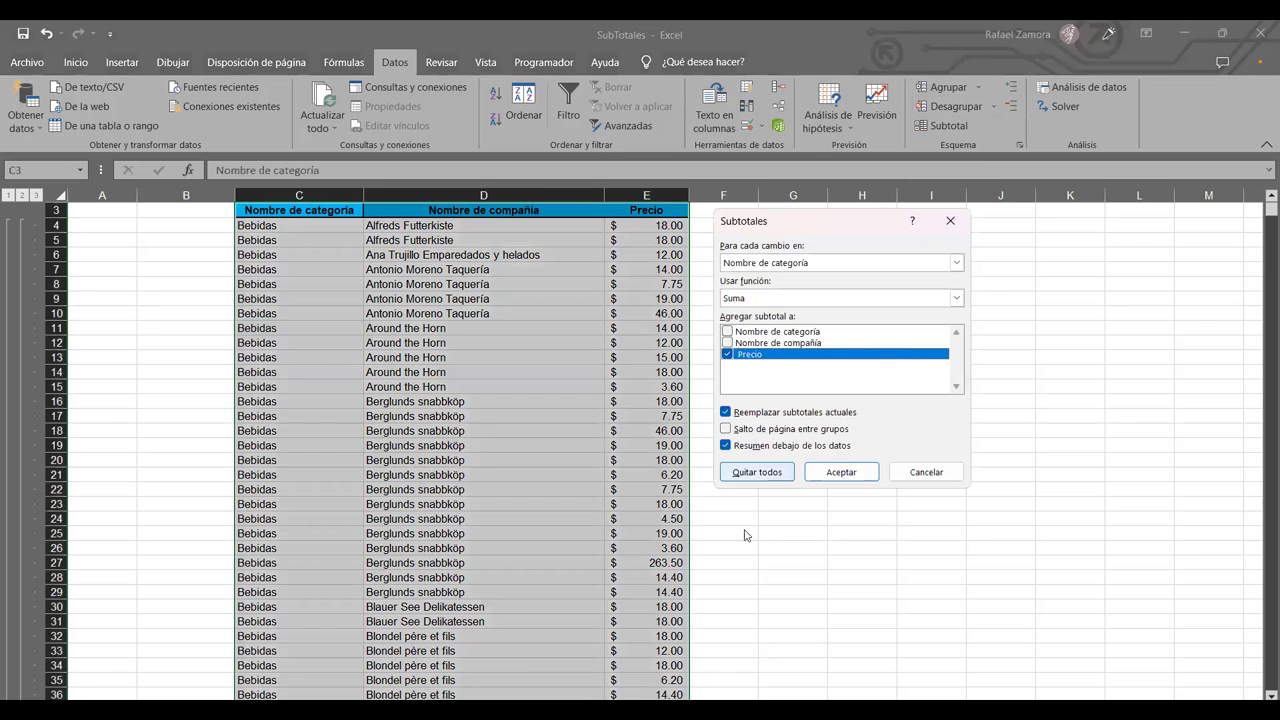
click(783, 474)
click(518, 445)
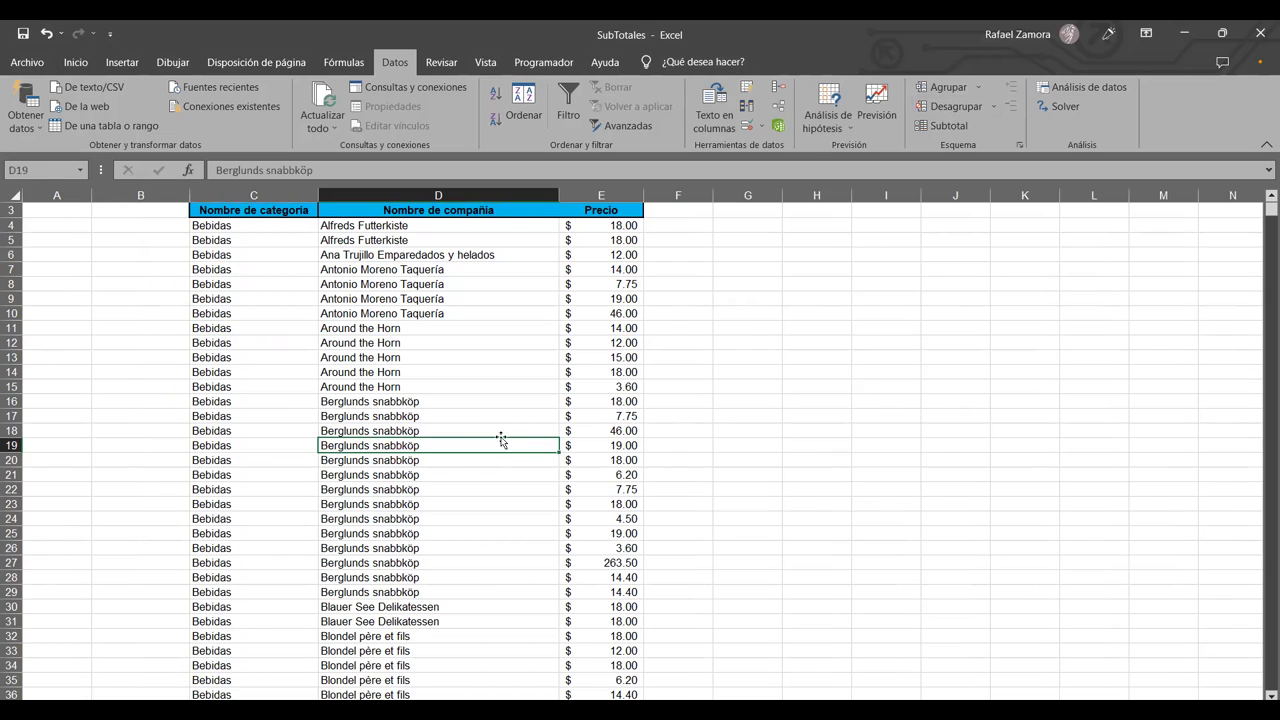
click(448, 296)
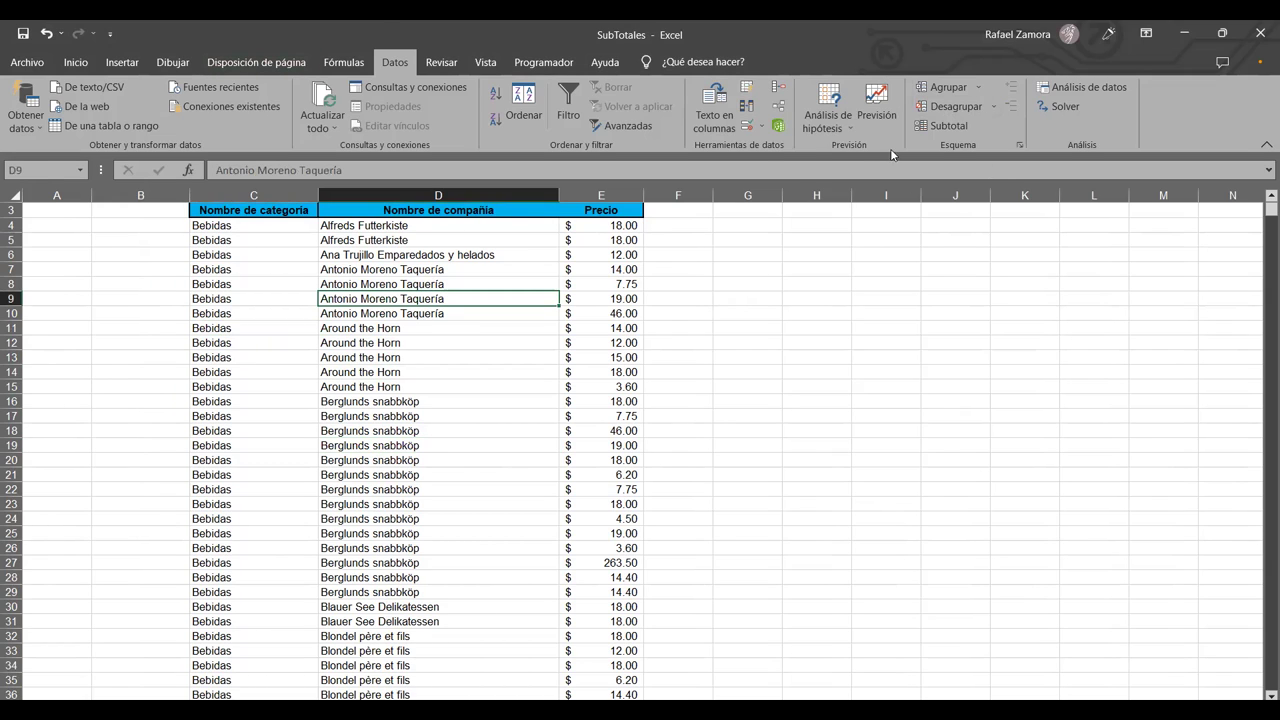
Step: Set Subtotal to sum Precio at each change in Nombre de compañía and apply it
click(955, 127)
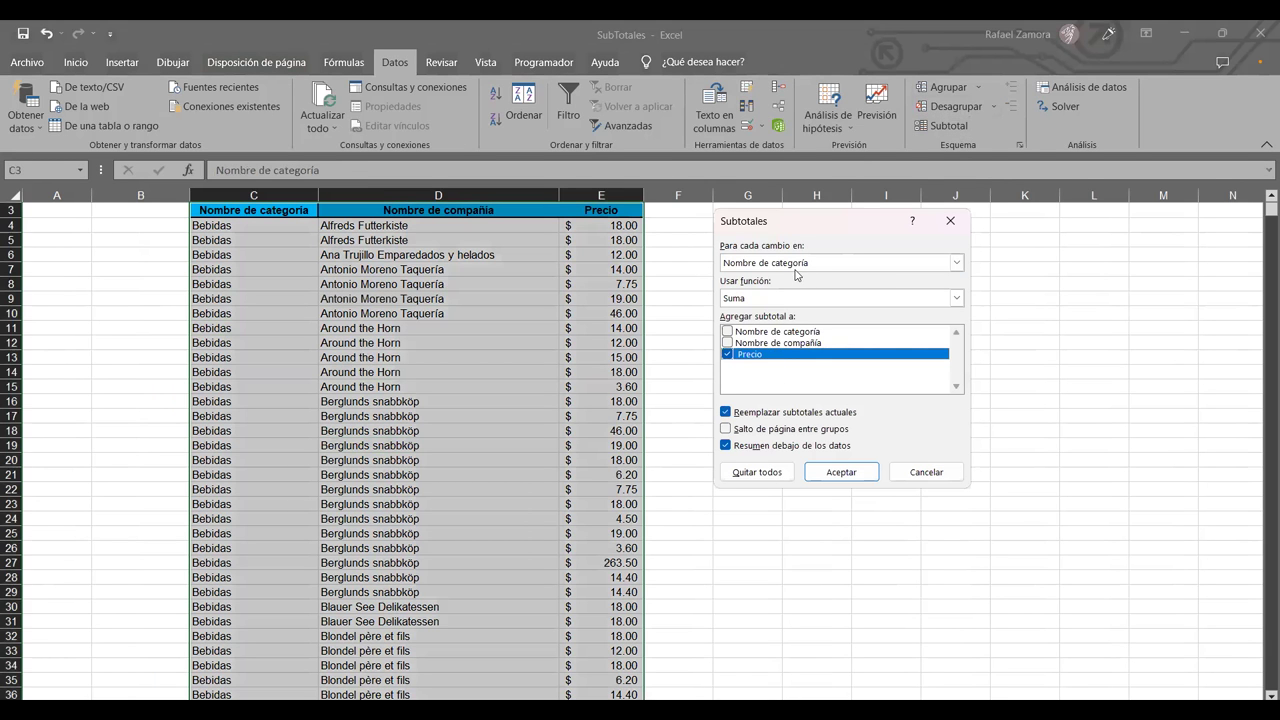
key(alt+Down)
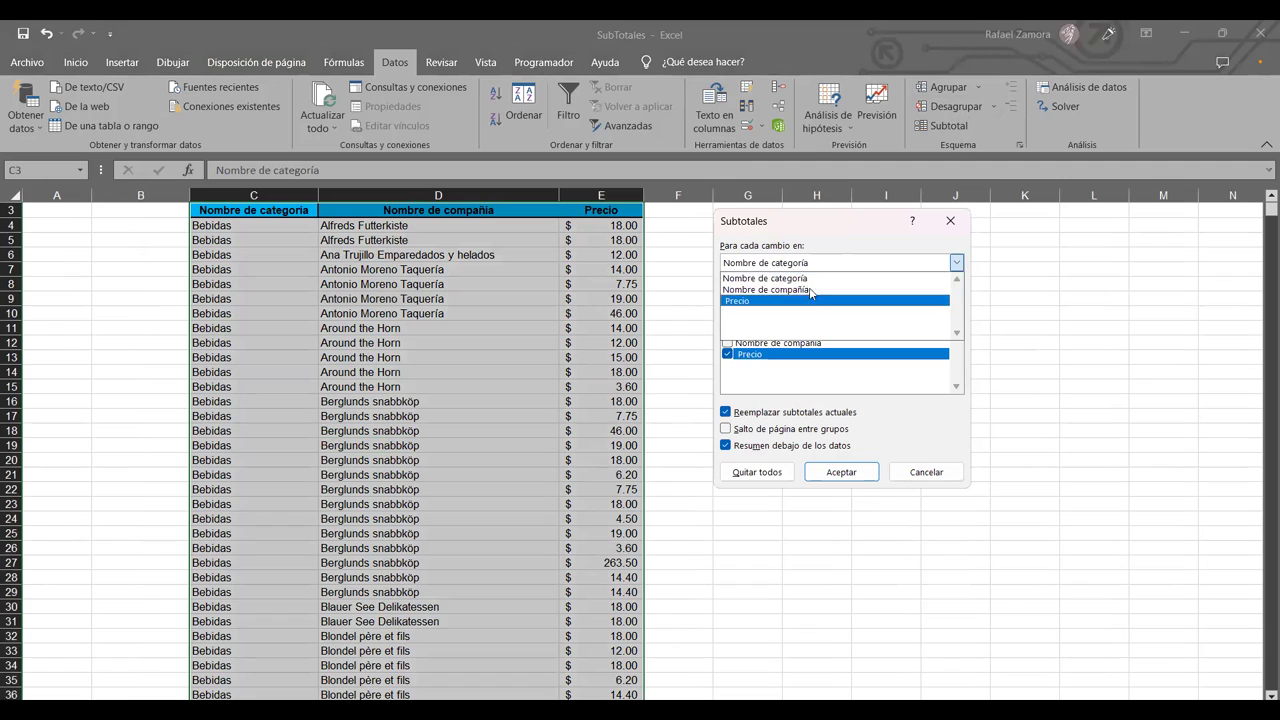
click(810, 291)
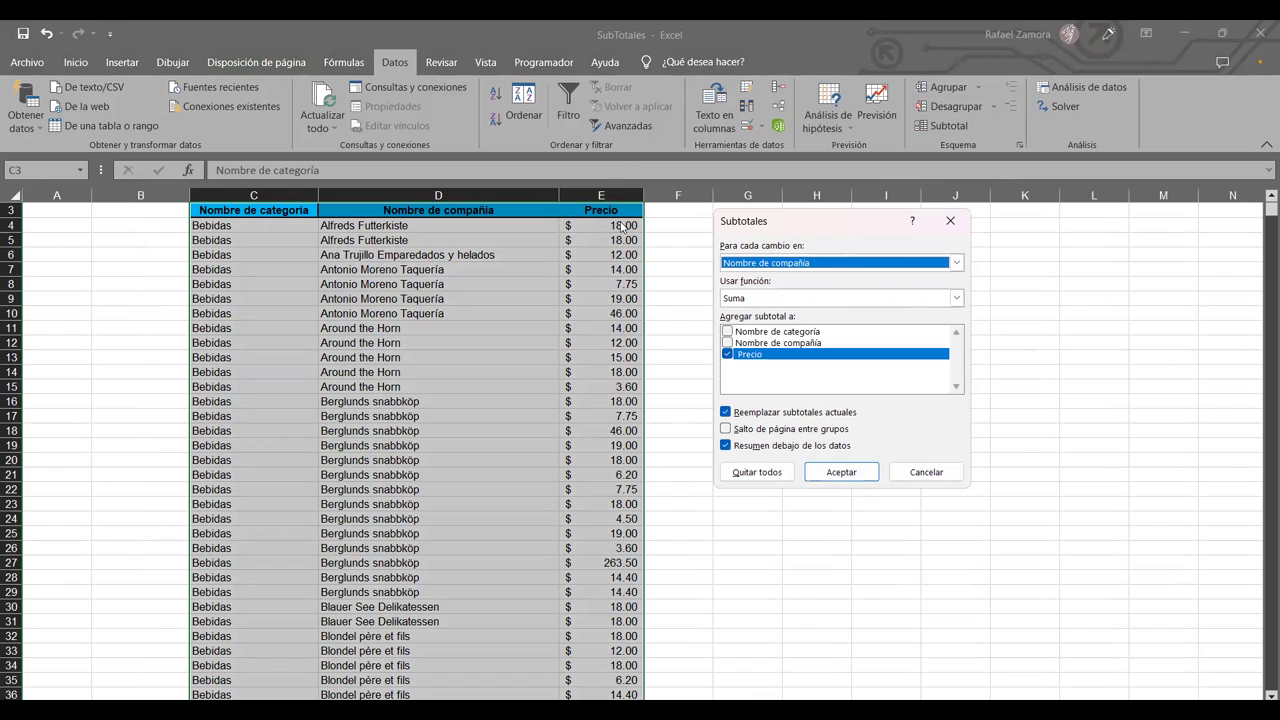
click(838, 473)
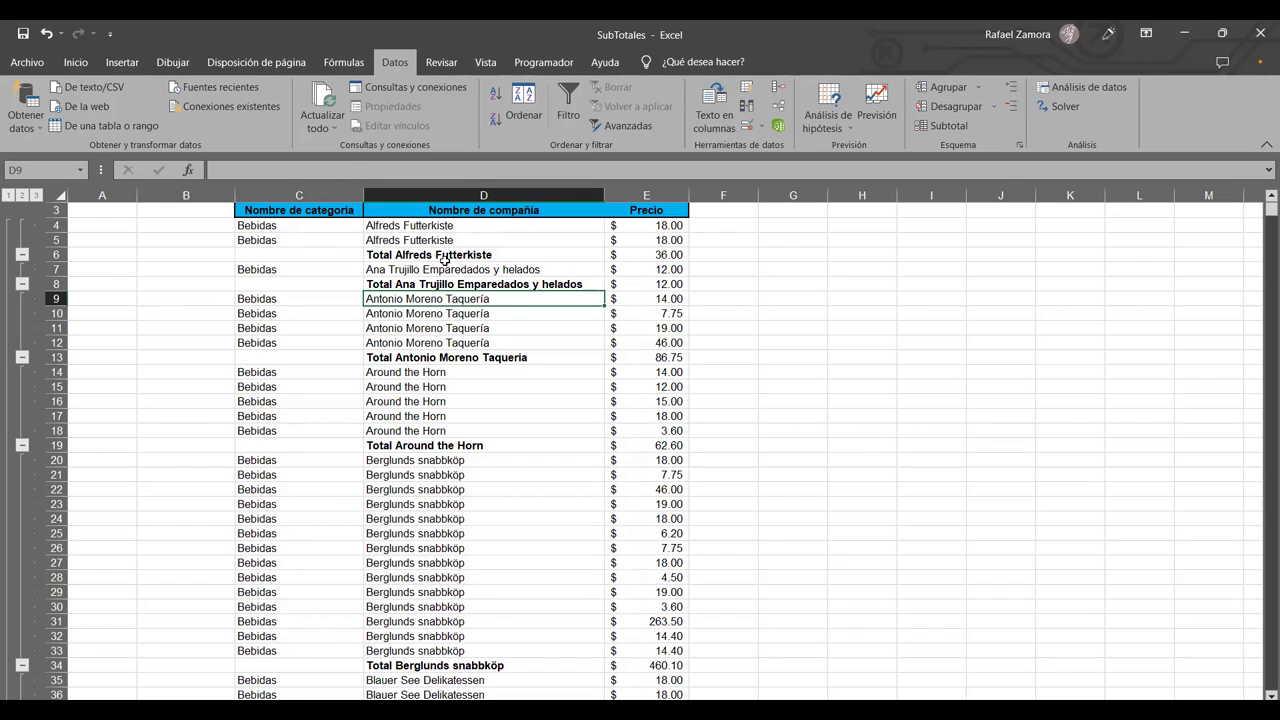
drag(386, 226, 386, 242)
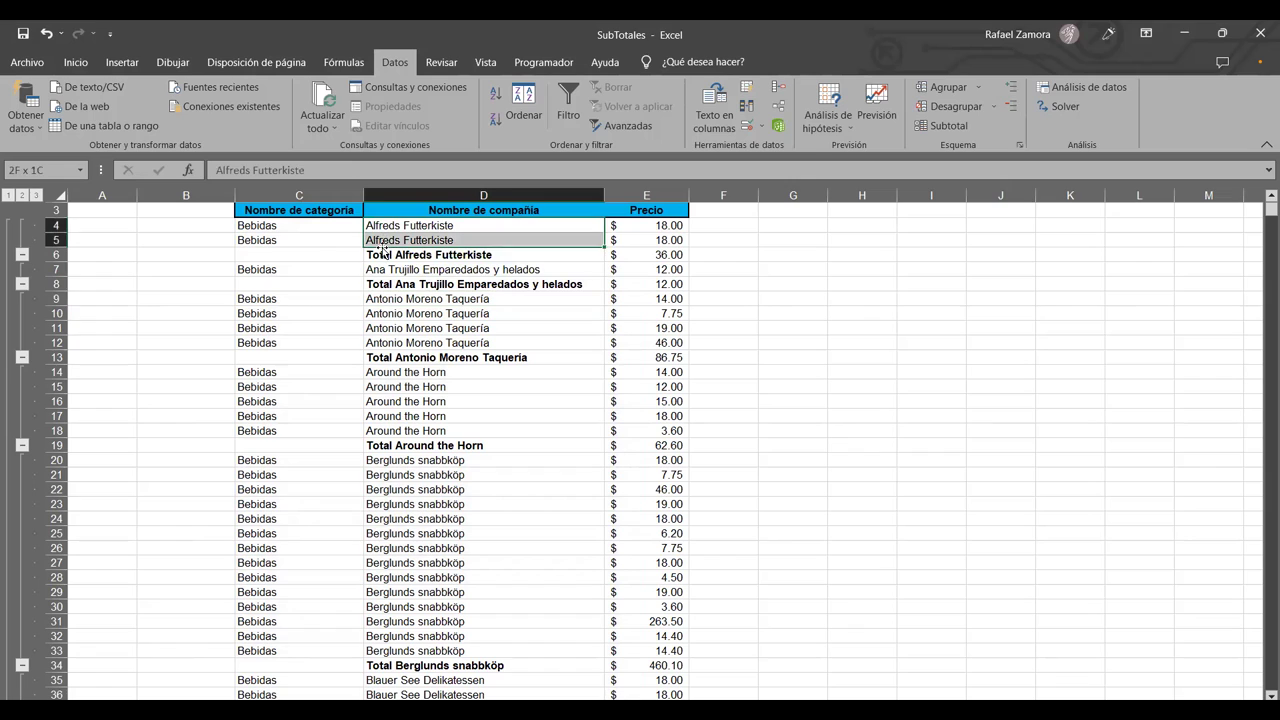
click(408, 256)
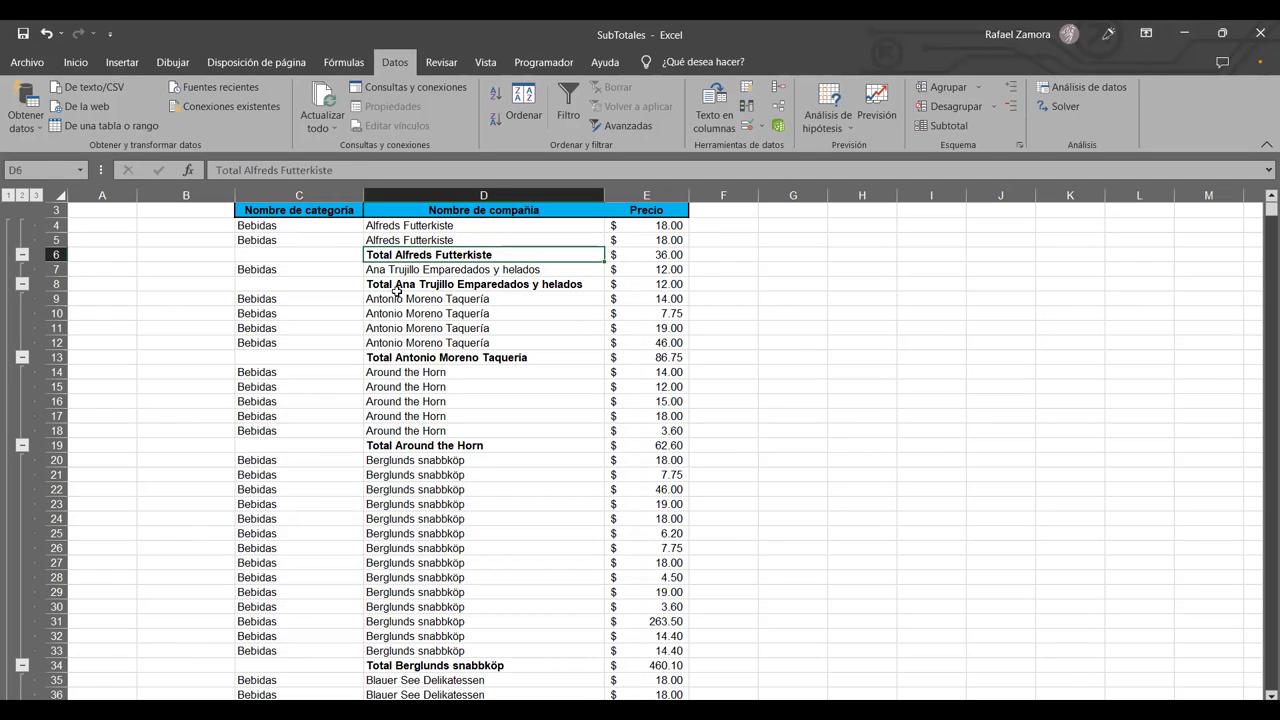
click(394, 296)
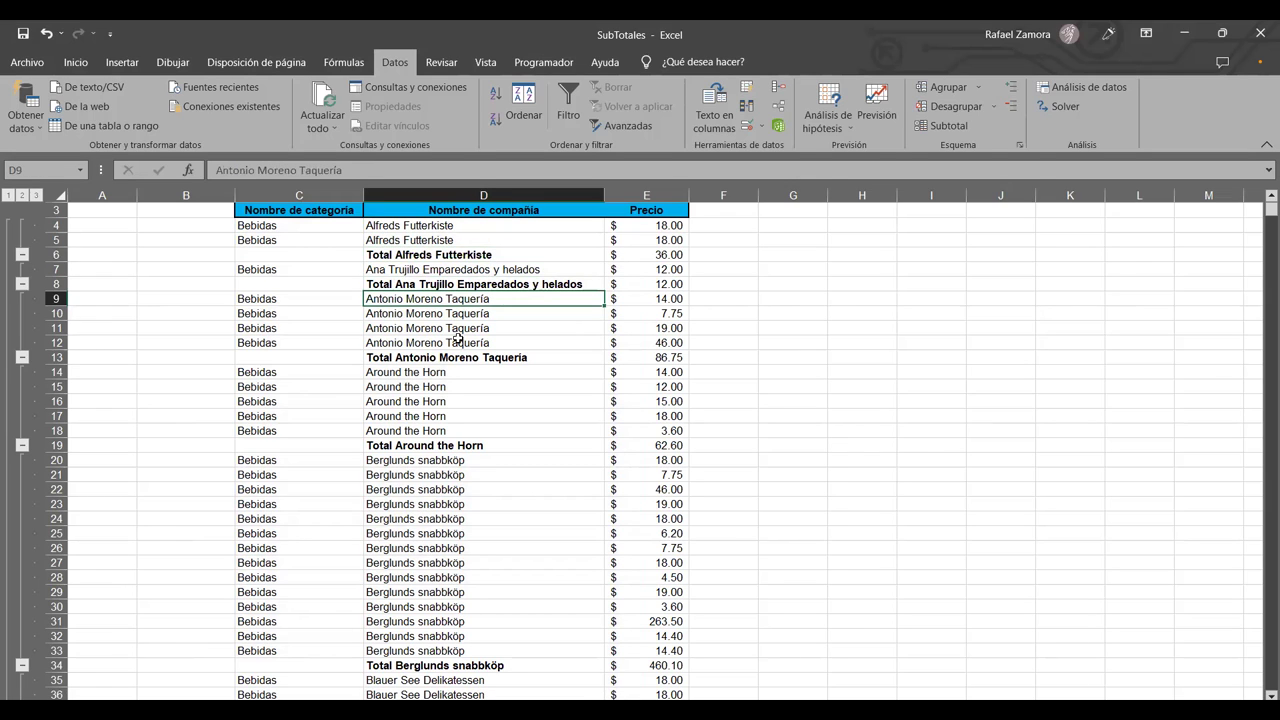
scroll(455, 385, down, 4)
scroll(455, 400, down, 4)
scroll(455, 400, down, 4)
scroll(455, 400, down, 4)
scroll(455, 400, down, 1)
scroll(455, 400, down, 8)
scroll(455, 400, down, 5)
scroll(455, 400, down, 3)
scroll(455, 400, up, 12)
scroll(453, 401, up, 4)
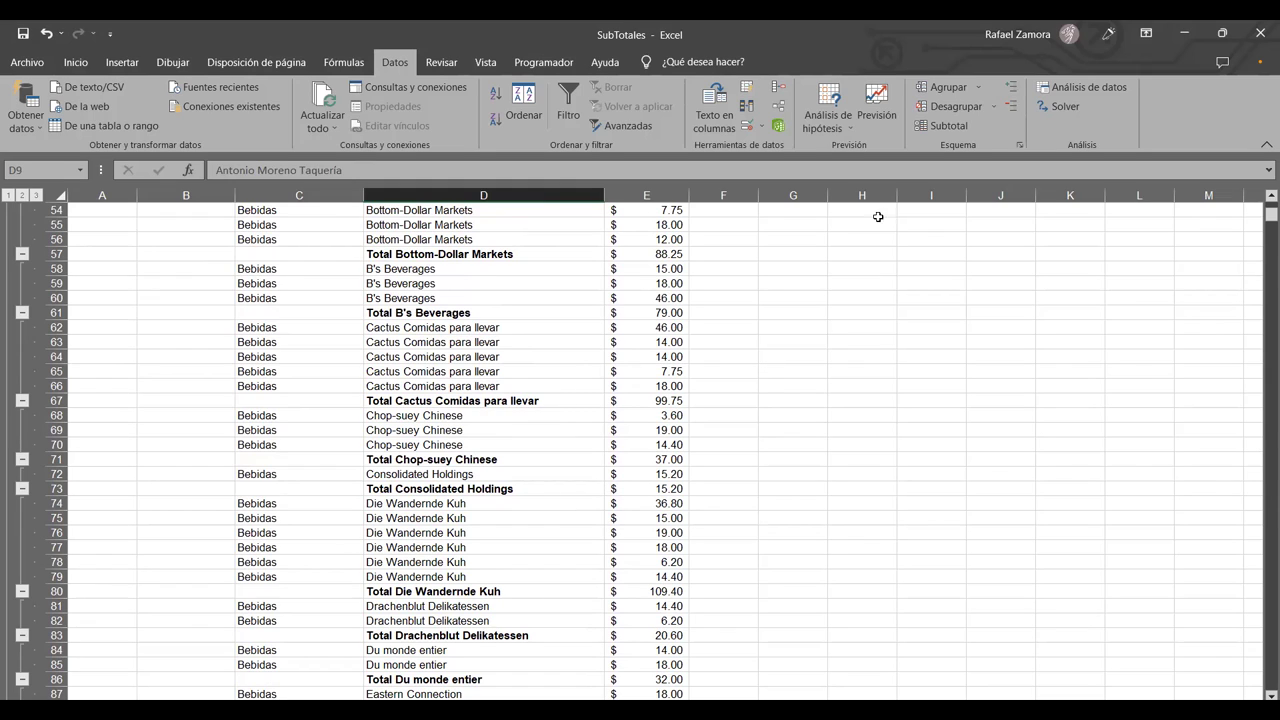
Step: Clear the per-company Precio total rows using Quitar todos in the Subtotal dialog
click(949, 124)
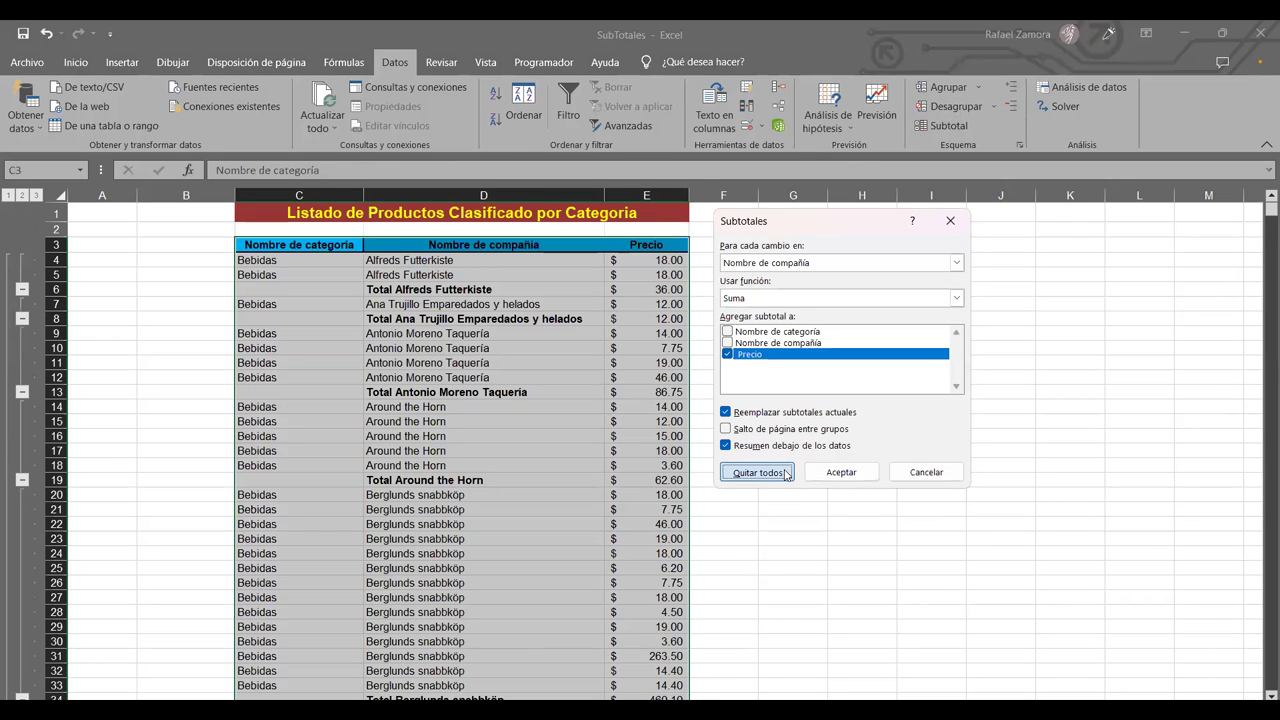
click(784, 473)
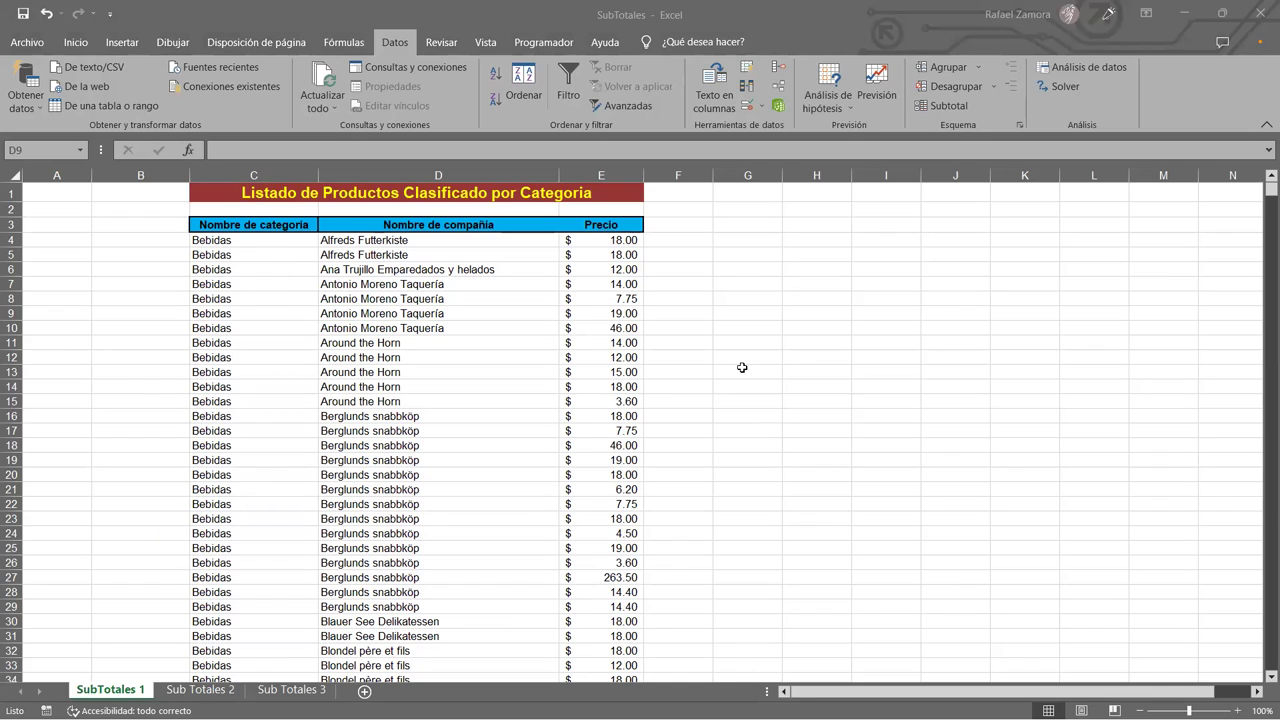
click(855, 311)
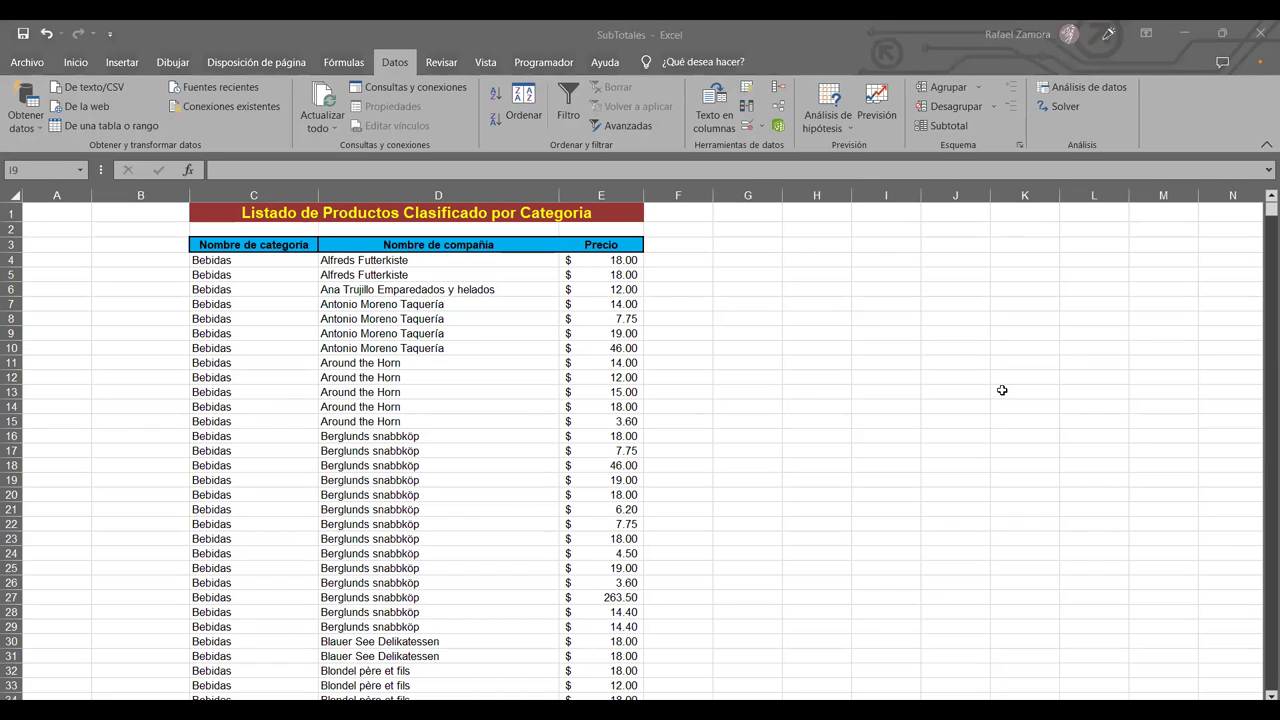
click(1010, 348)
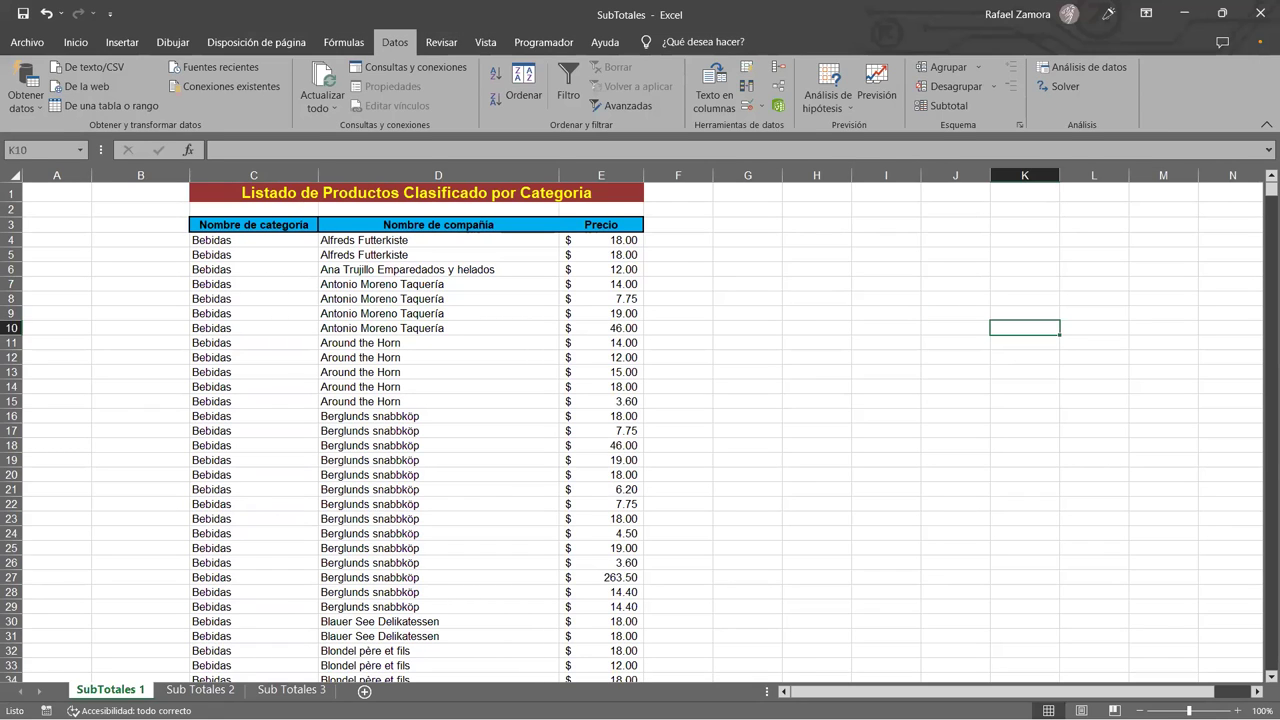
click(950, 313)
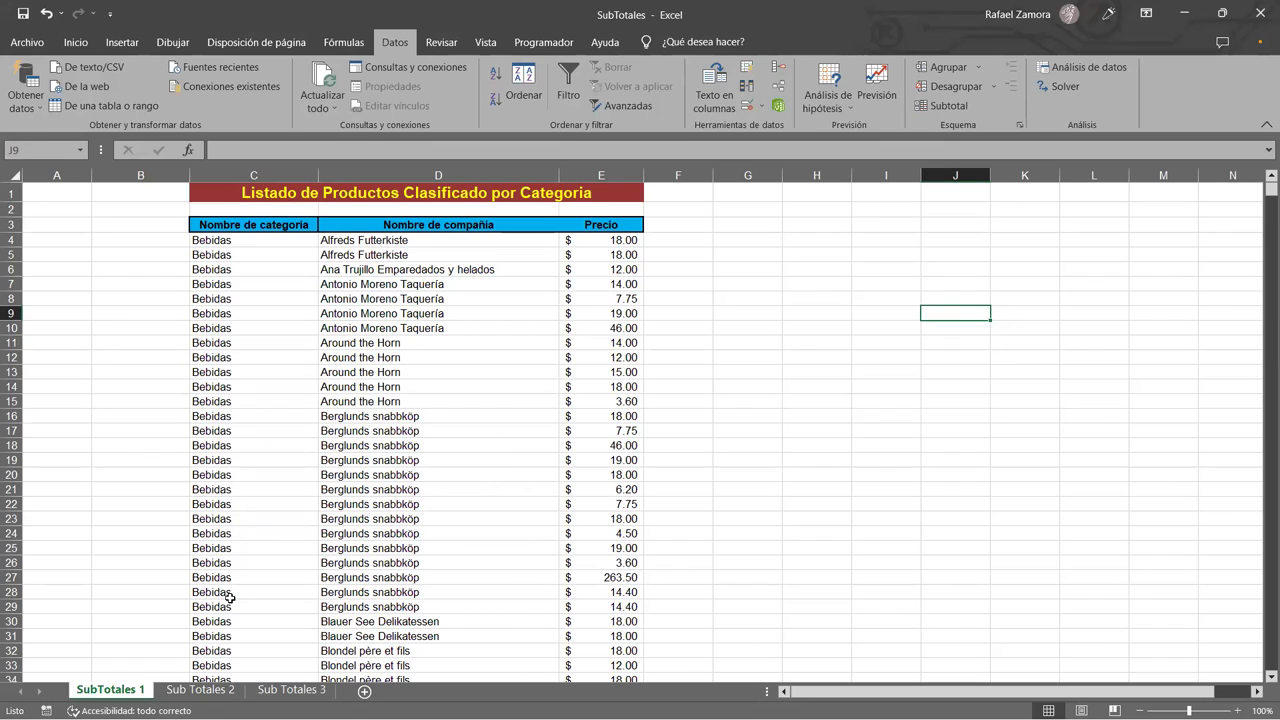
Step: Switch to the Sub Totales 2 sheet and select a cell in its Departamento column
click(200, 690)
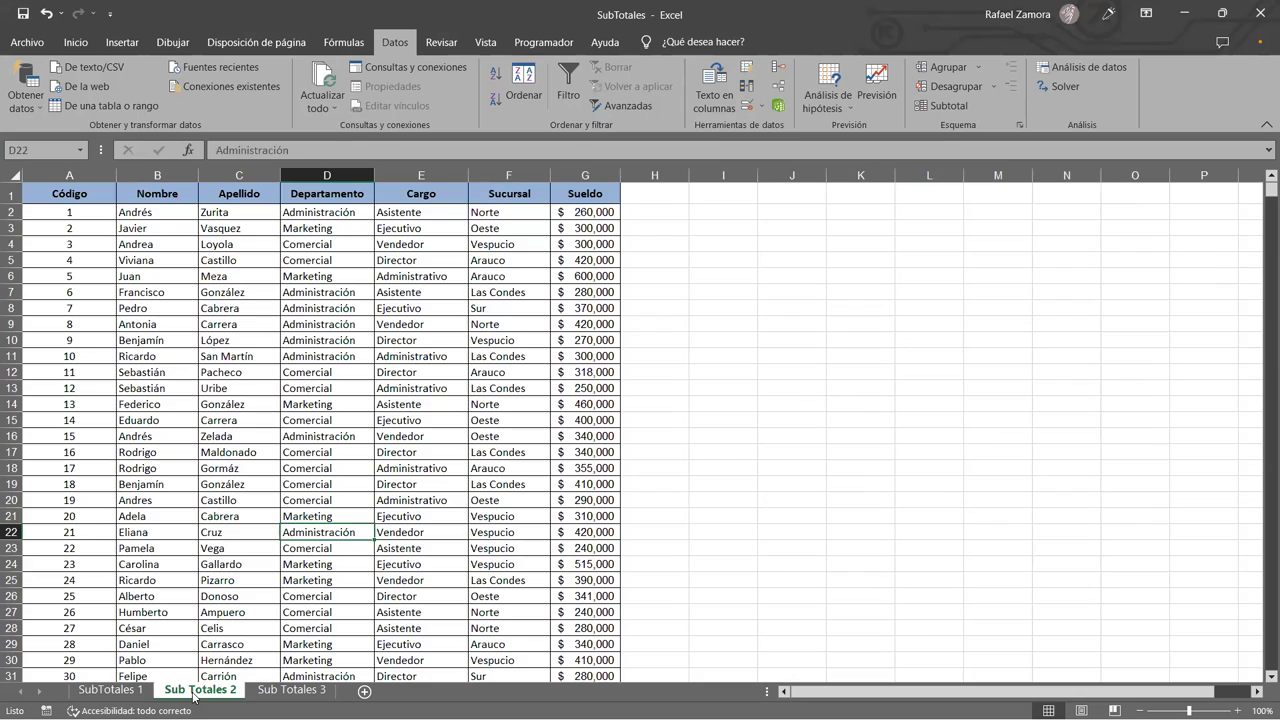
click(923, 366)
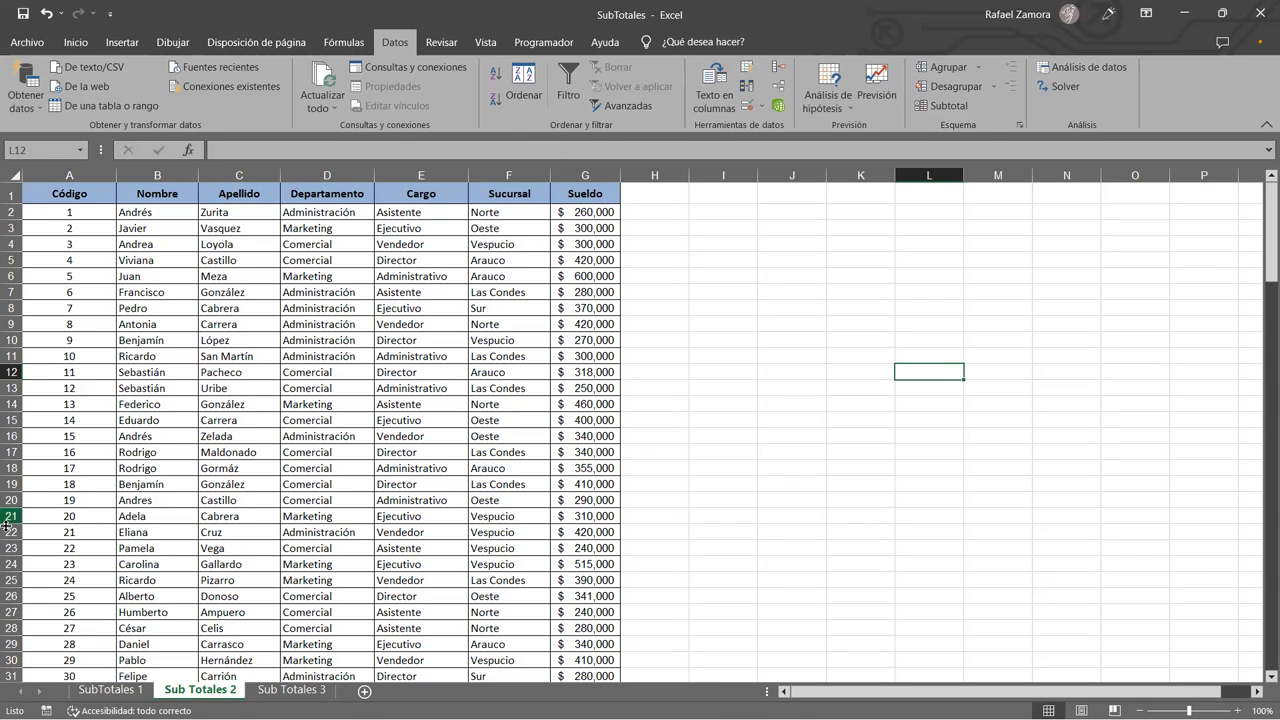
click(148, 691)
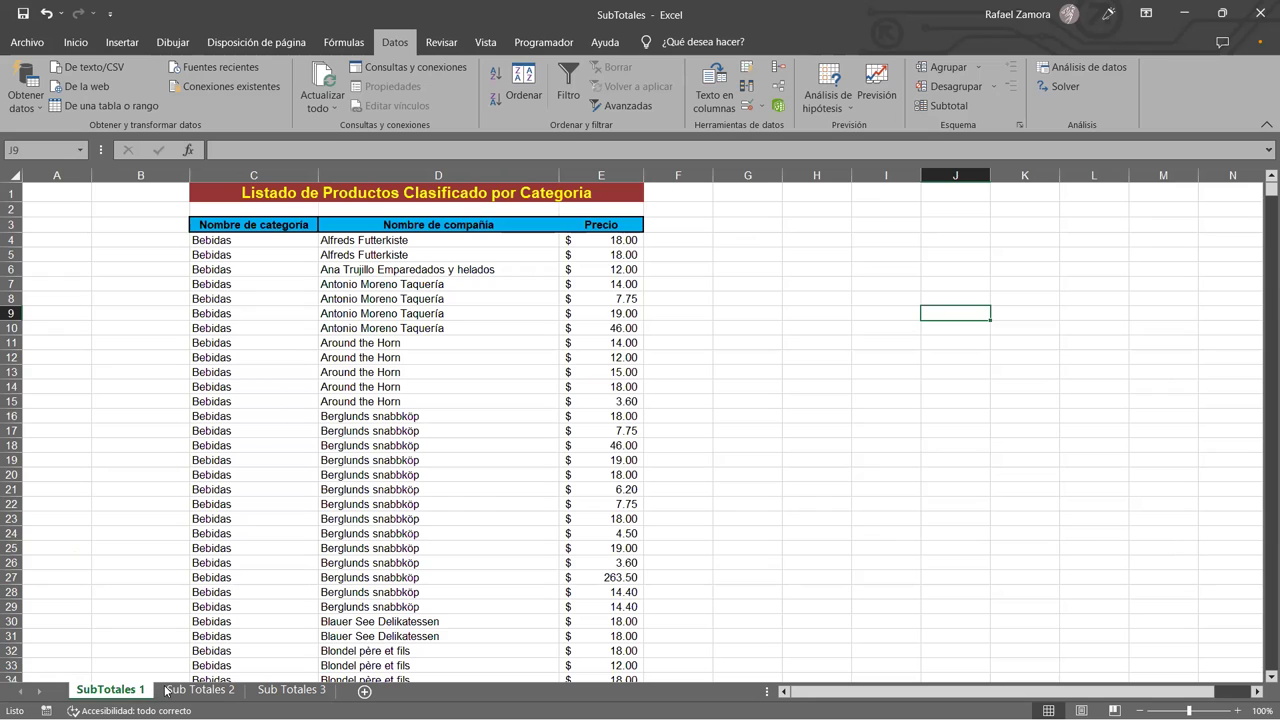
click(203, 691)
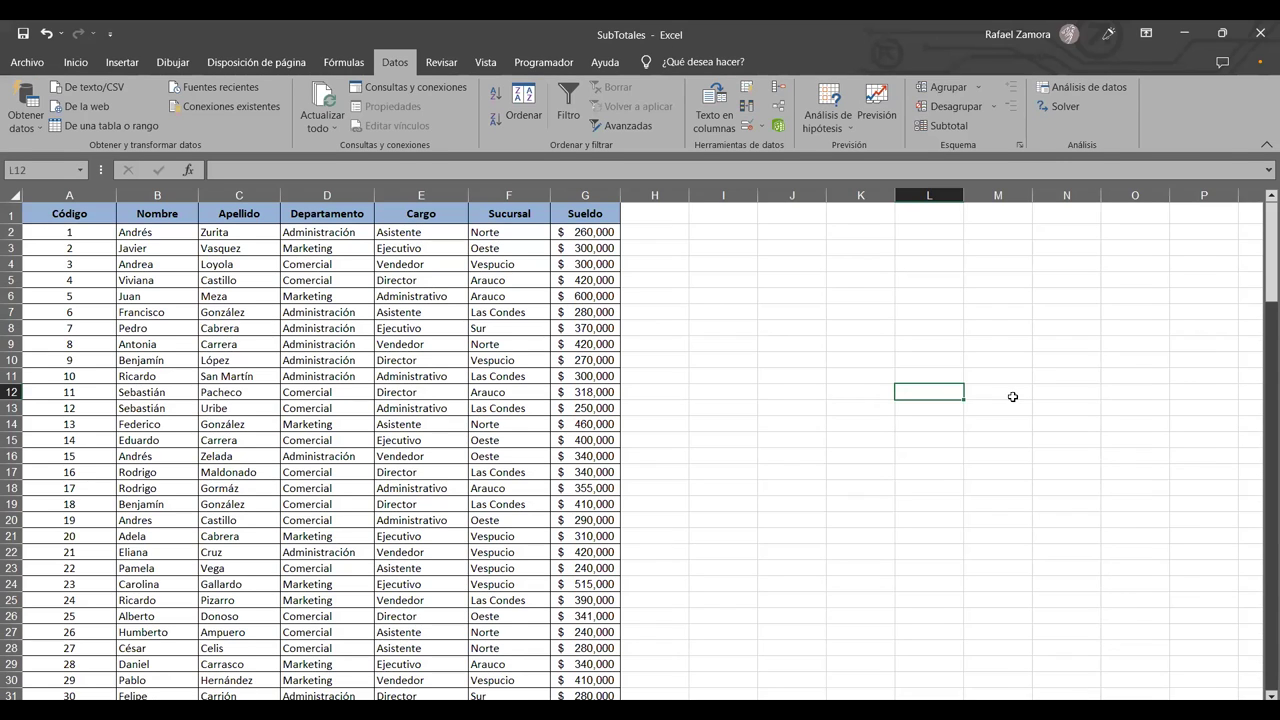
click(836, 311)
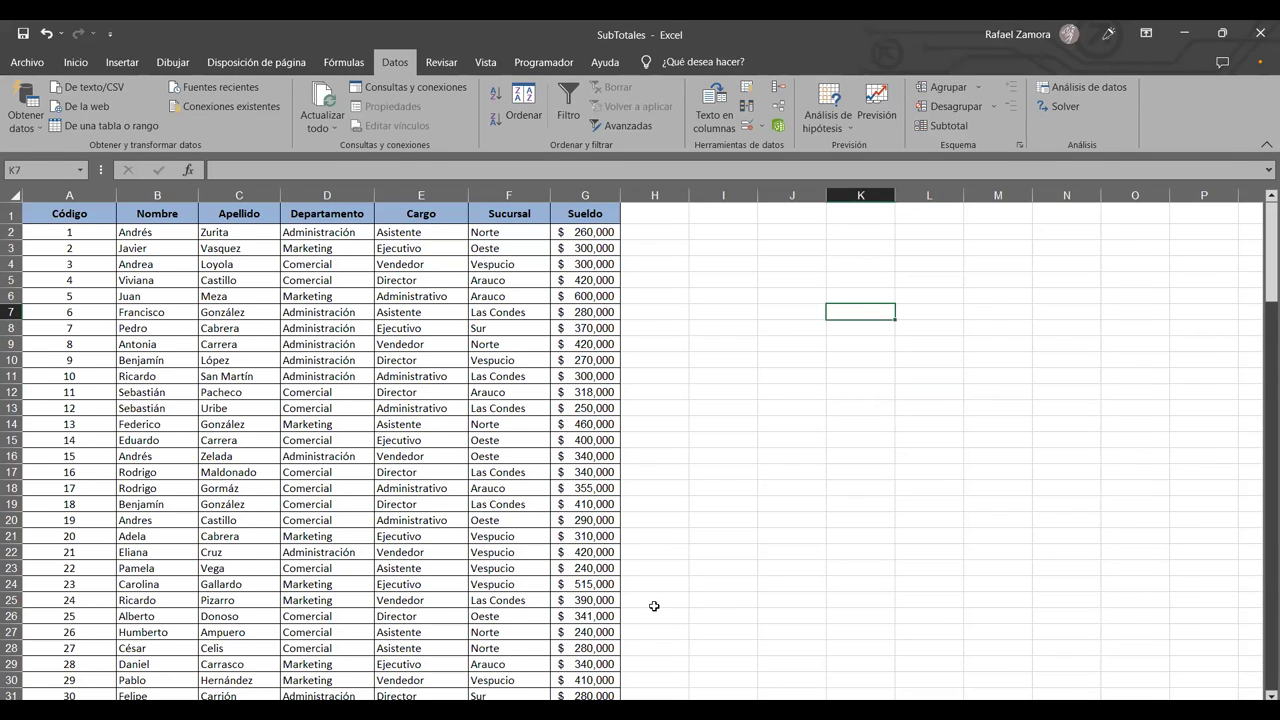
click(392, 384)
click(320, 331)
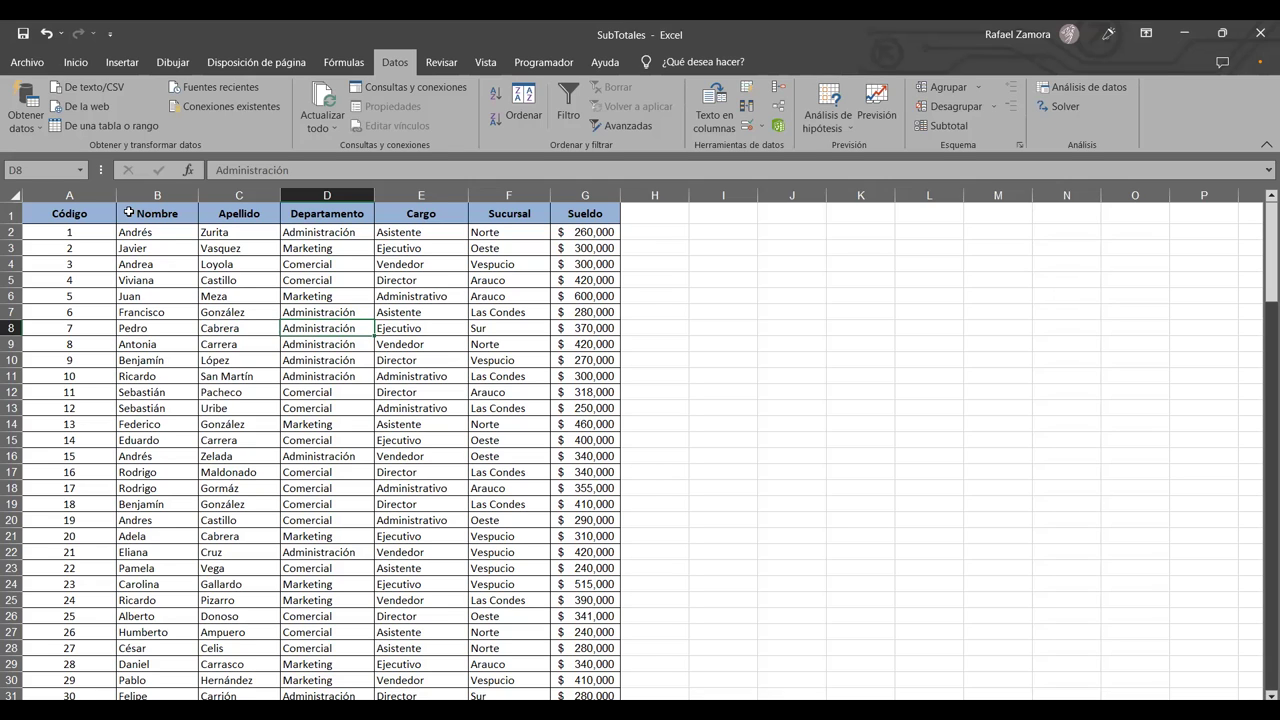
scroll(482, 360, down, 5)
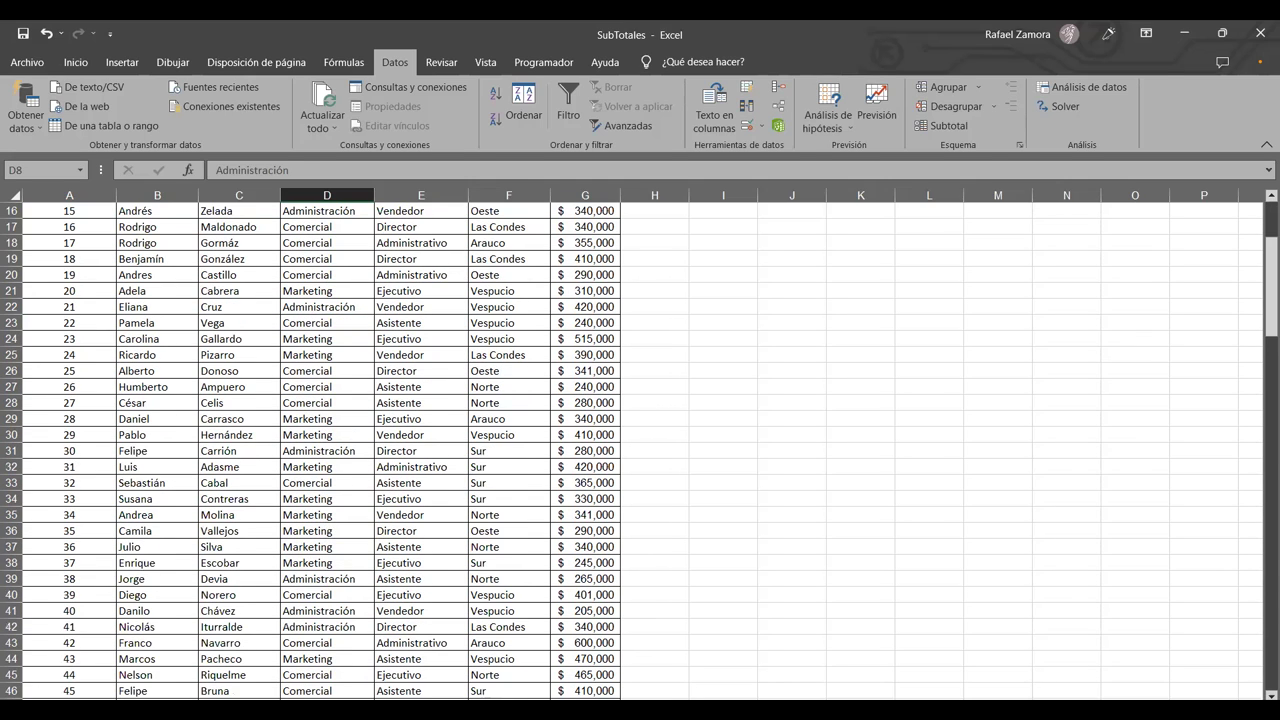
scroll(385, 488, up, 5)
click(418, 264)
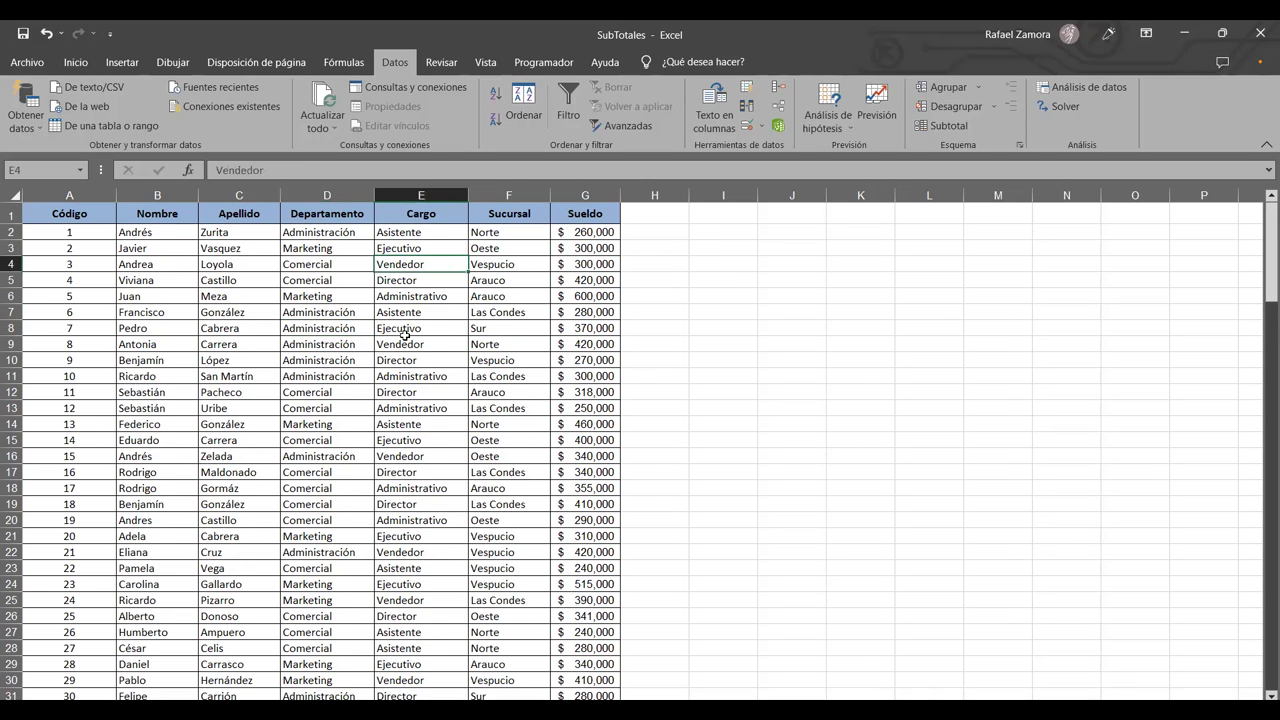
click(346, 253)
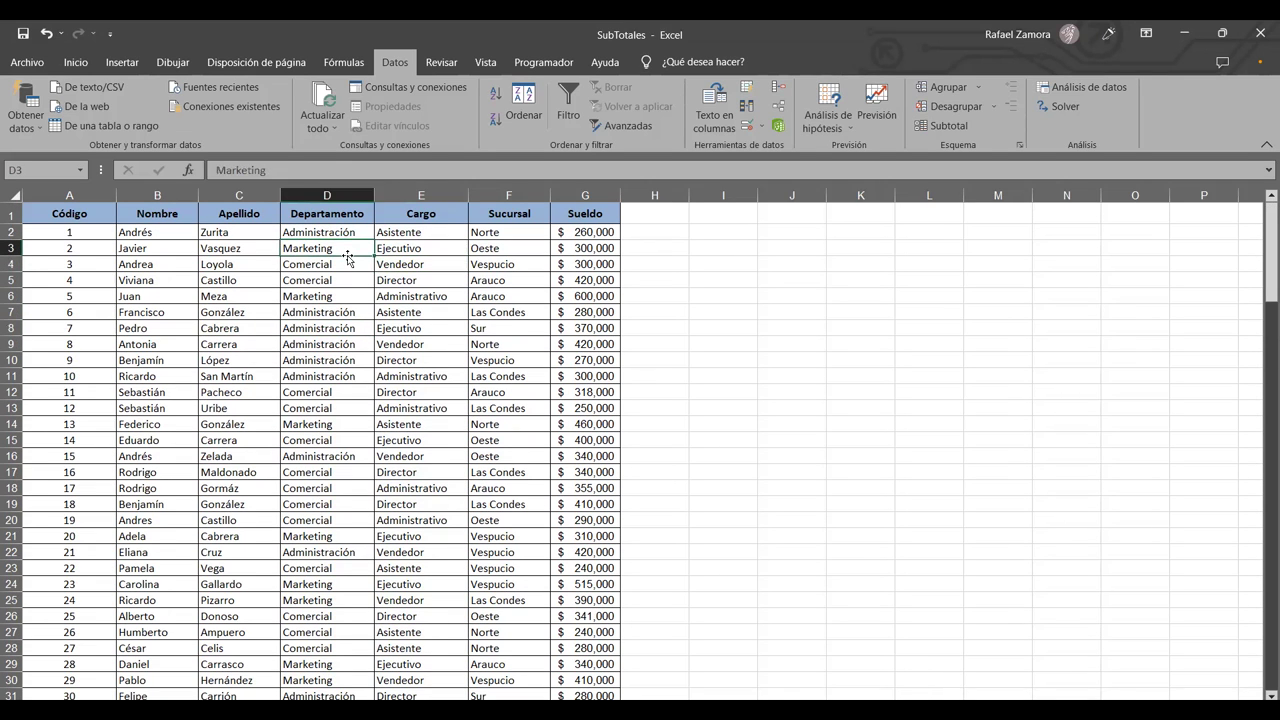
click(495, 93)
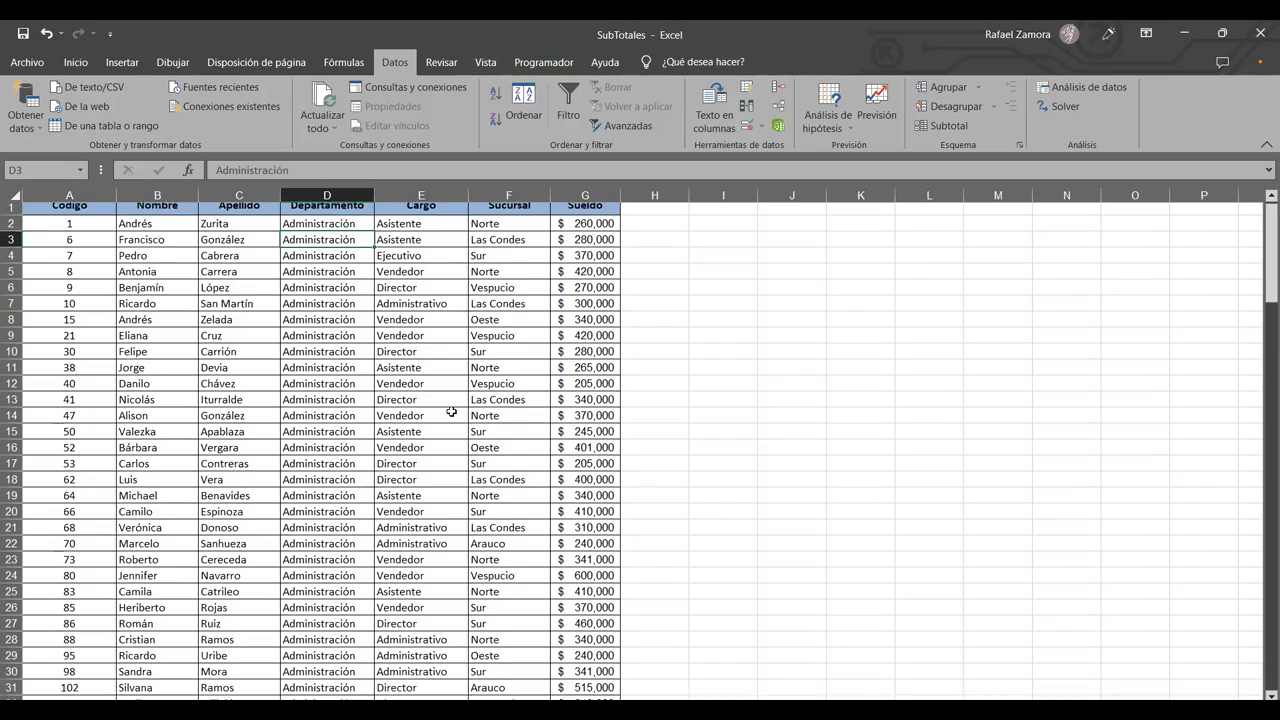
scroll(475, 411, down, 4)
scroll(475, 411, down, 11)
scroll(475, 411, down, 12)
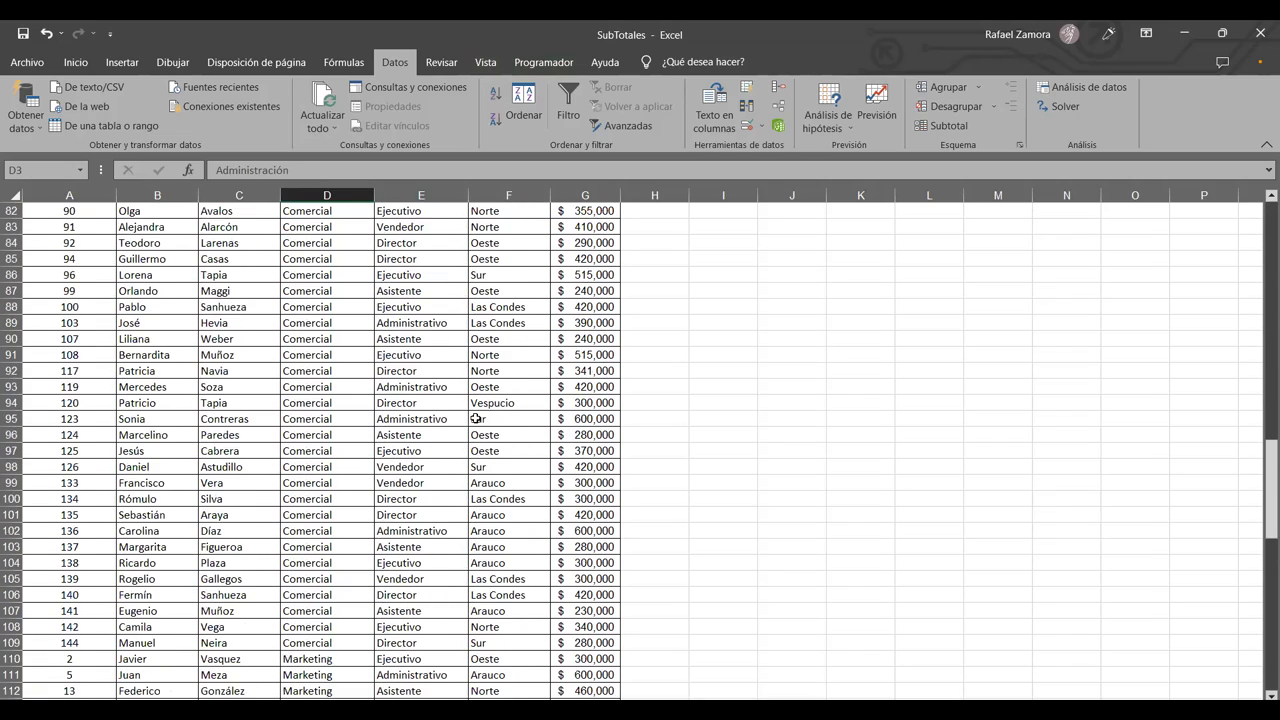
scroll(475, 415, down, 7)
scroll(476, 419, down, 4)
scroll(476, 418, up, 9)
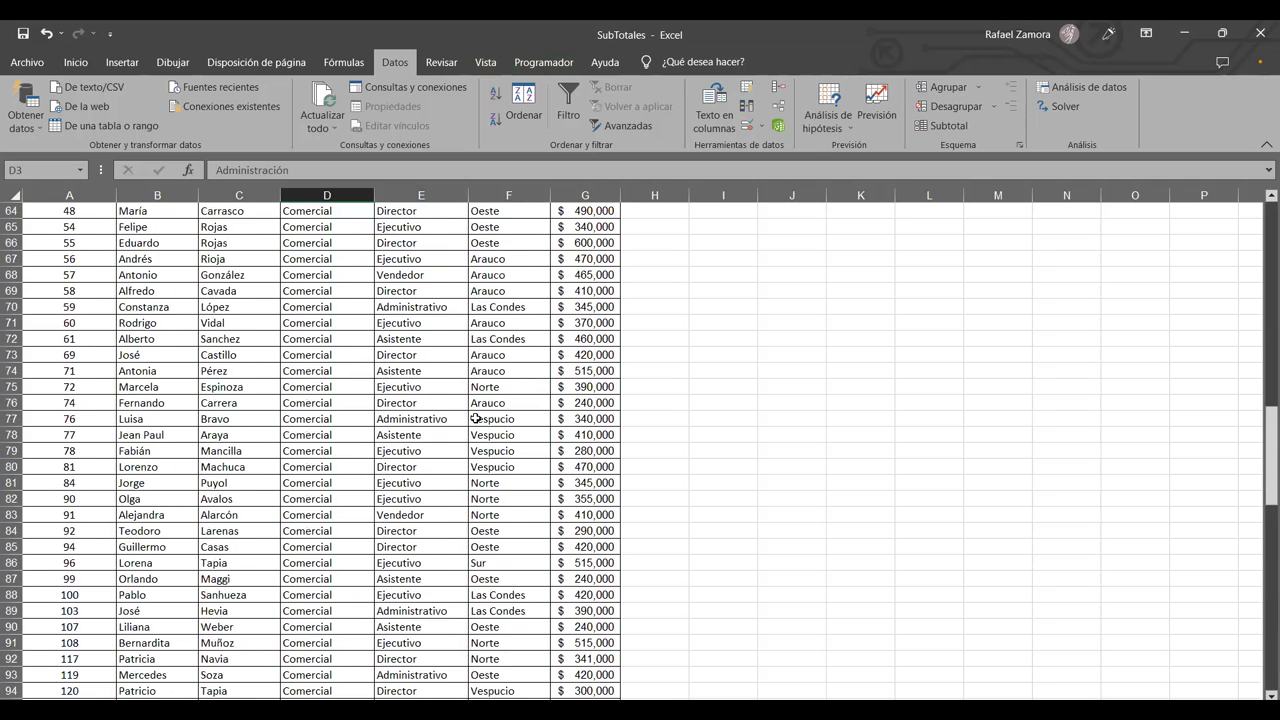
scroll(440, 414, up, 10)
scroll(400, 408, up, 7)
scroll(362, 404, up, 2)
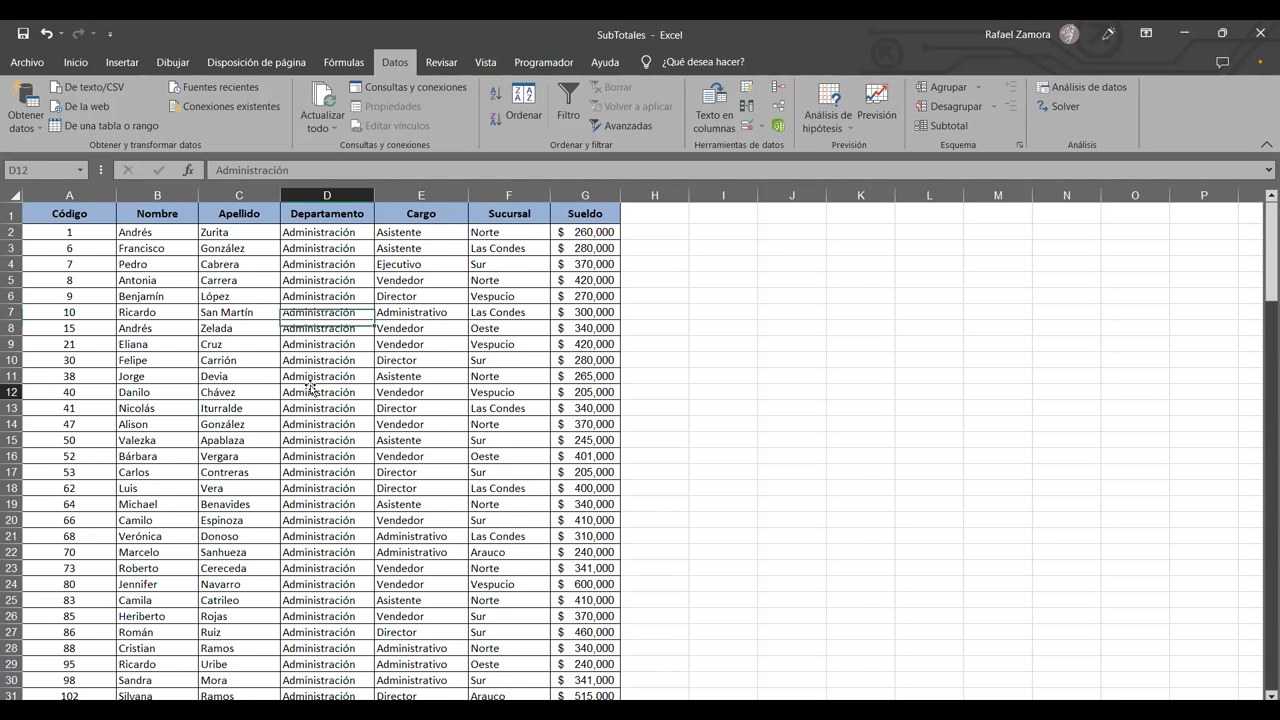
click(418, 375)
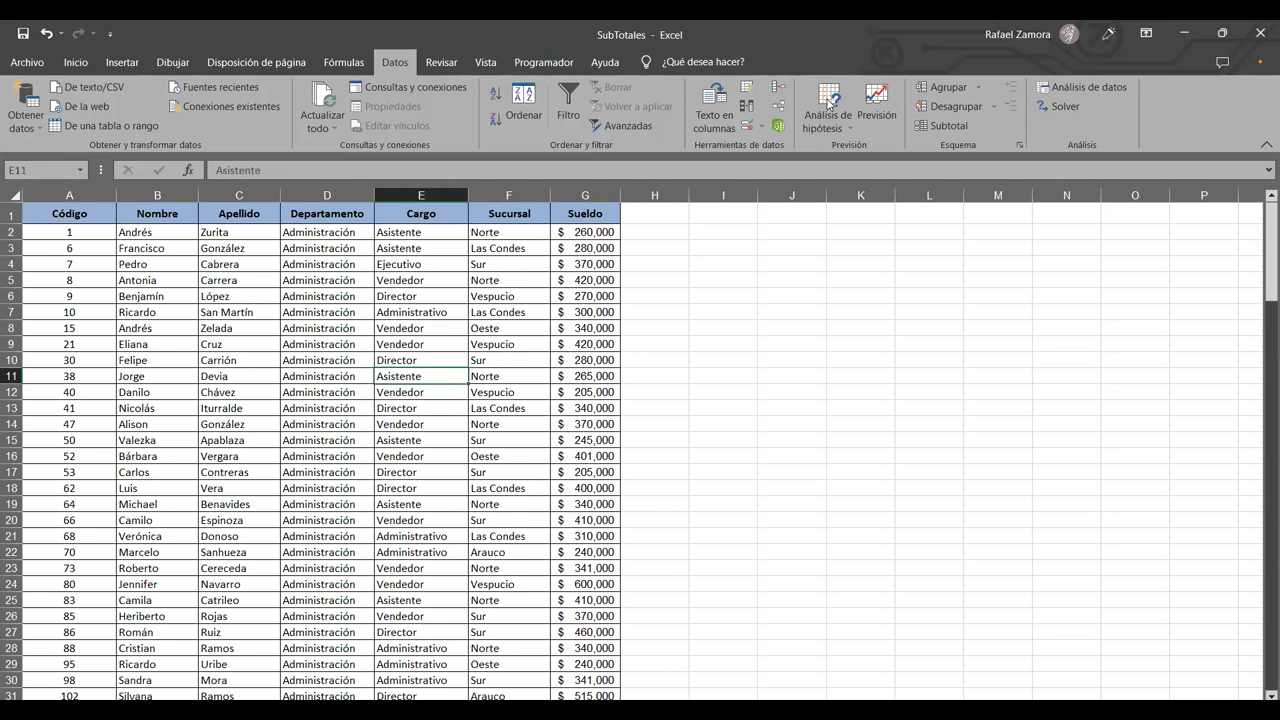
Step: Add Recuento subtotals at each Departamento change, counting Departamento instead of Sueldo
click(943, 125)
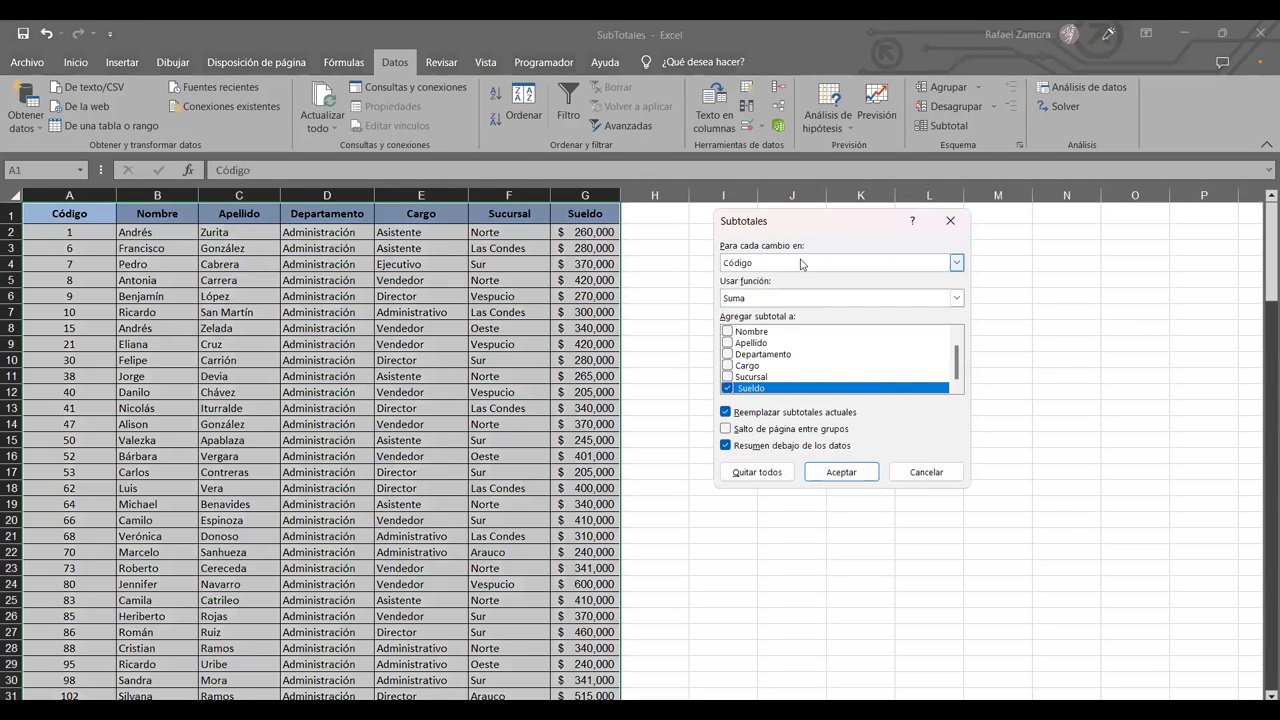
click(800, 263)
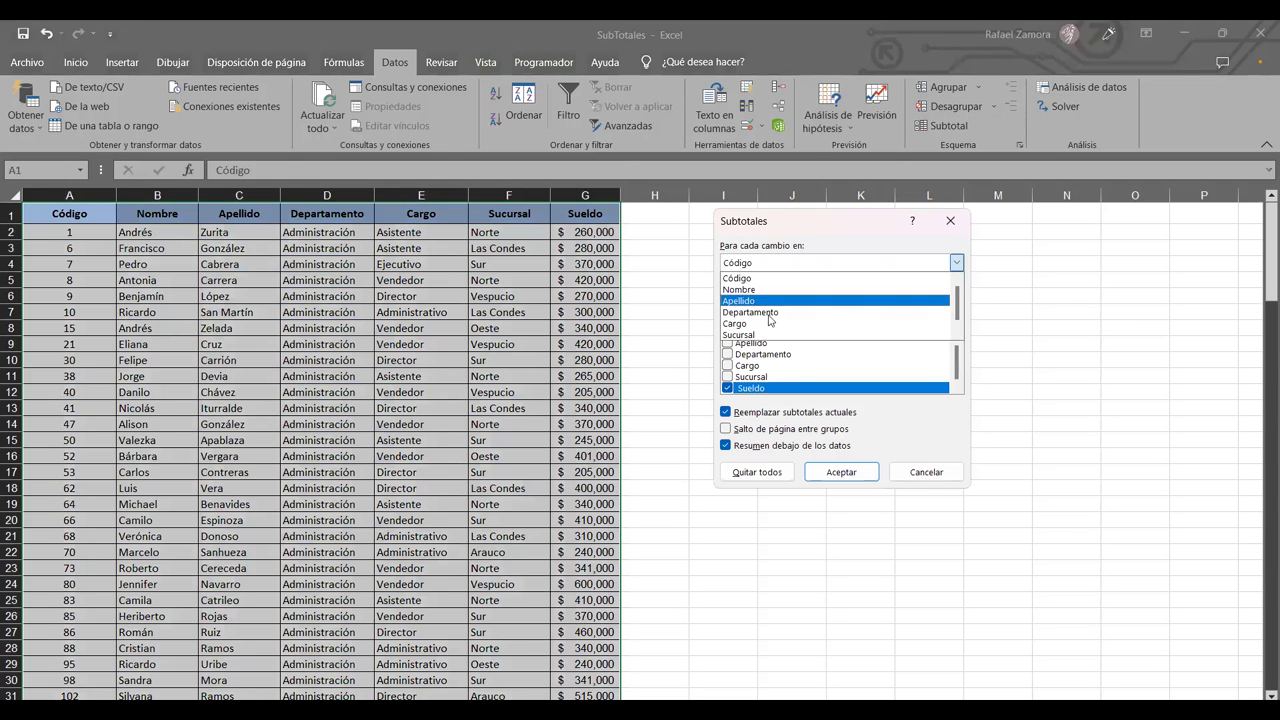
click(769, 319)
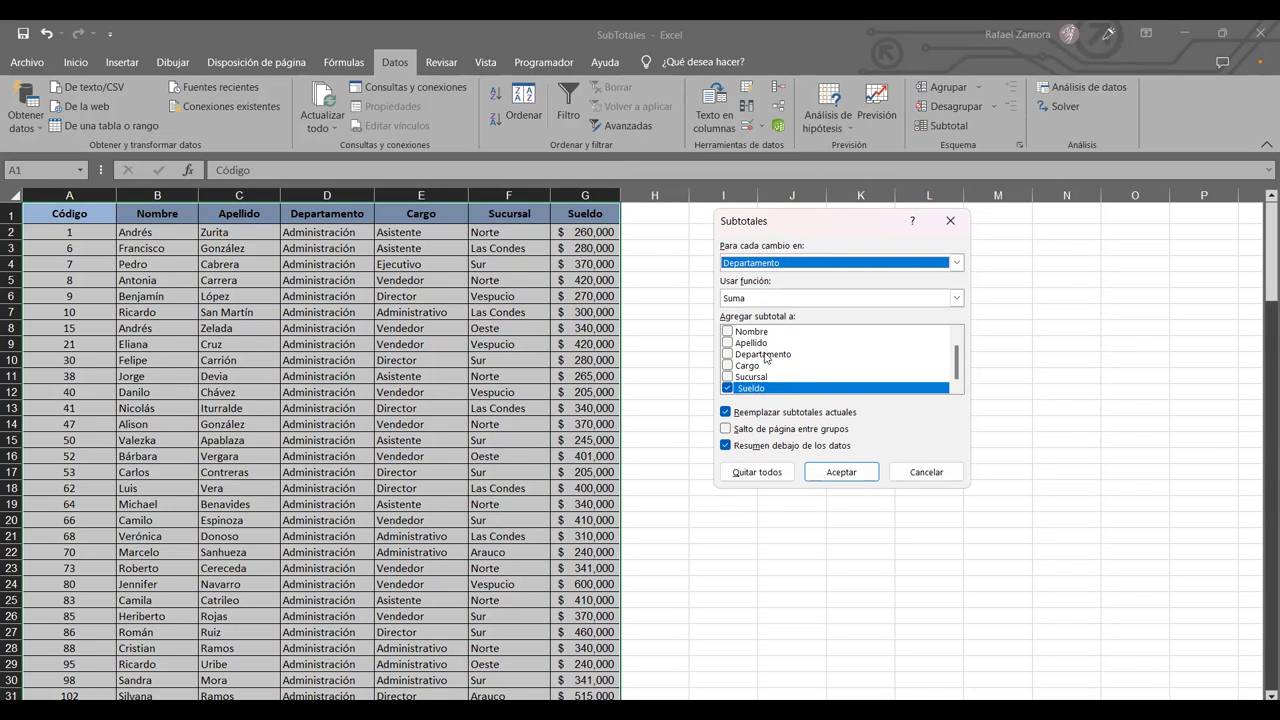
click(760, 356)
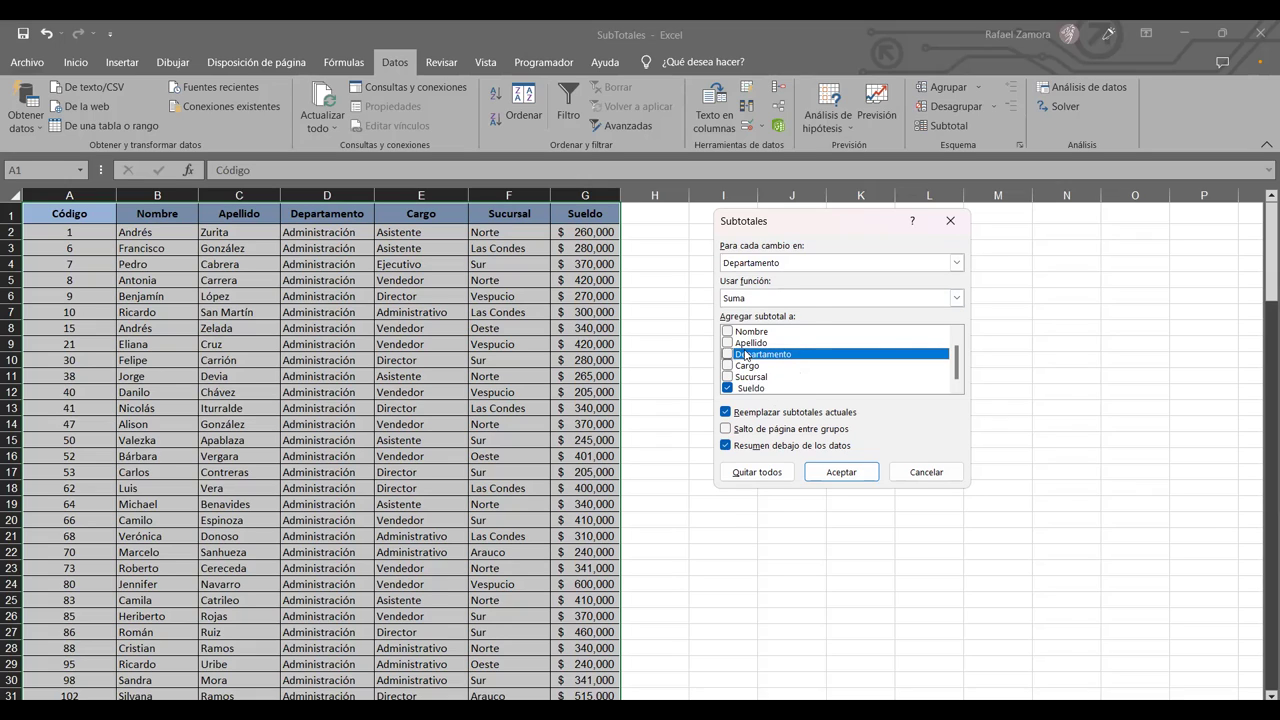
click(727, 355)
click(730, 388)
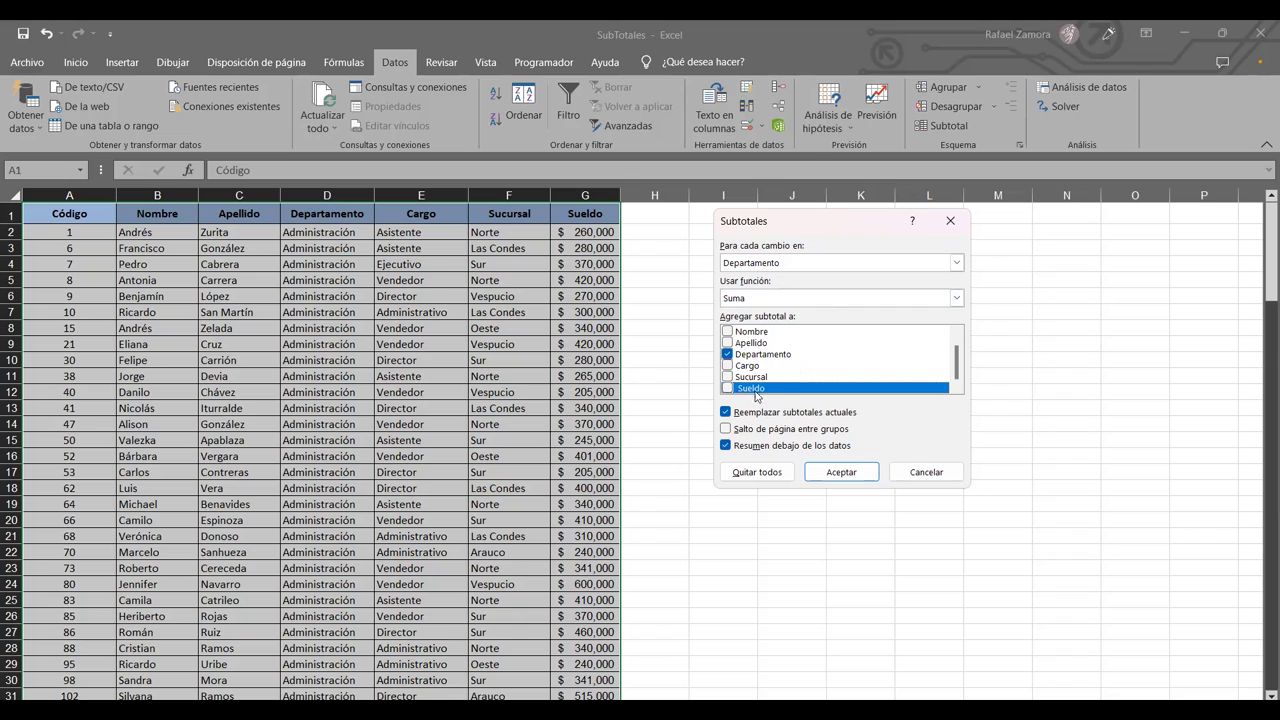
click(814, 300)
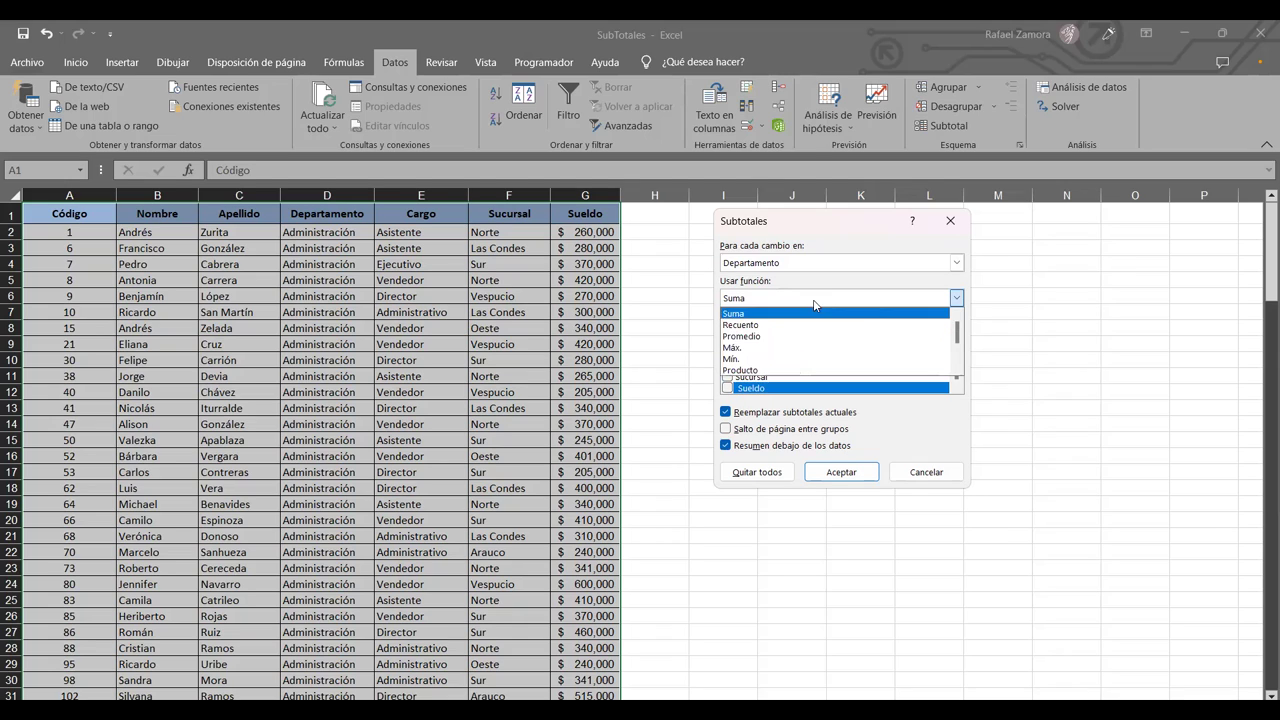
click(762, 326)
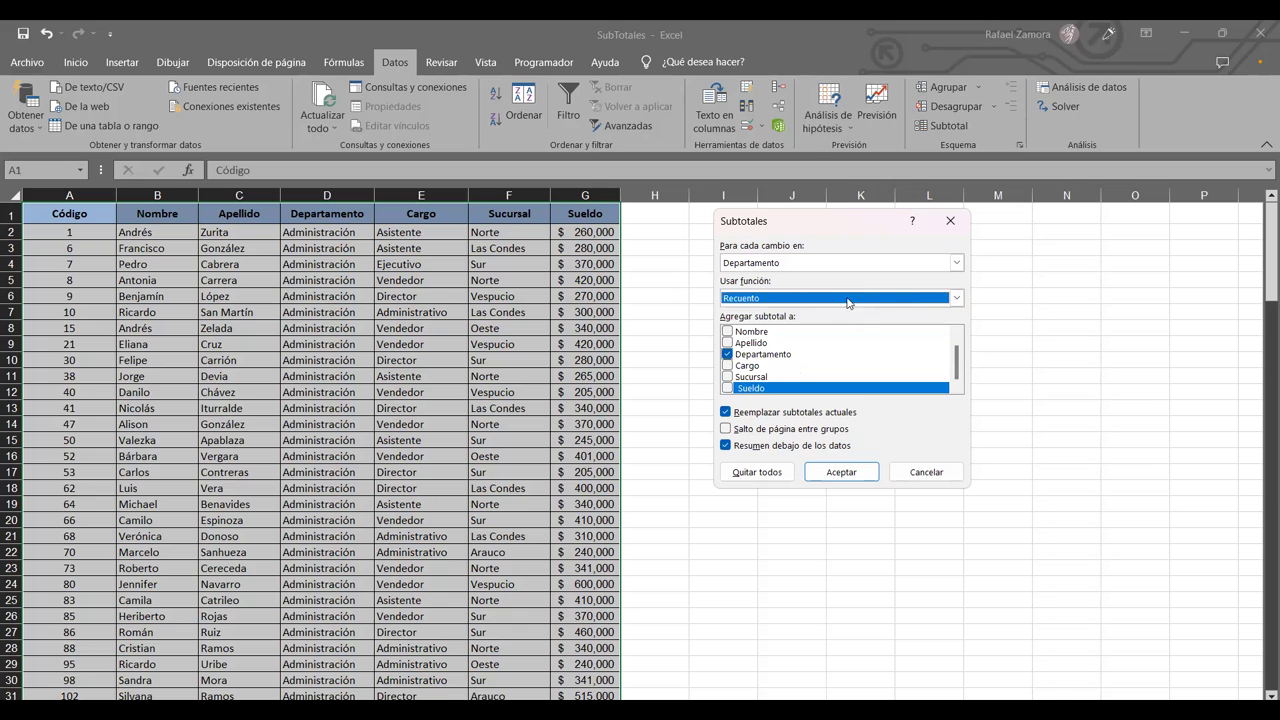
click(857, 484)
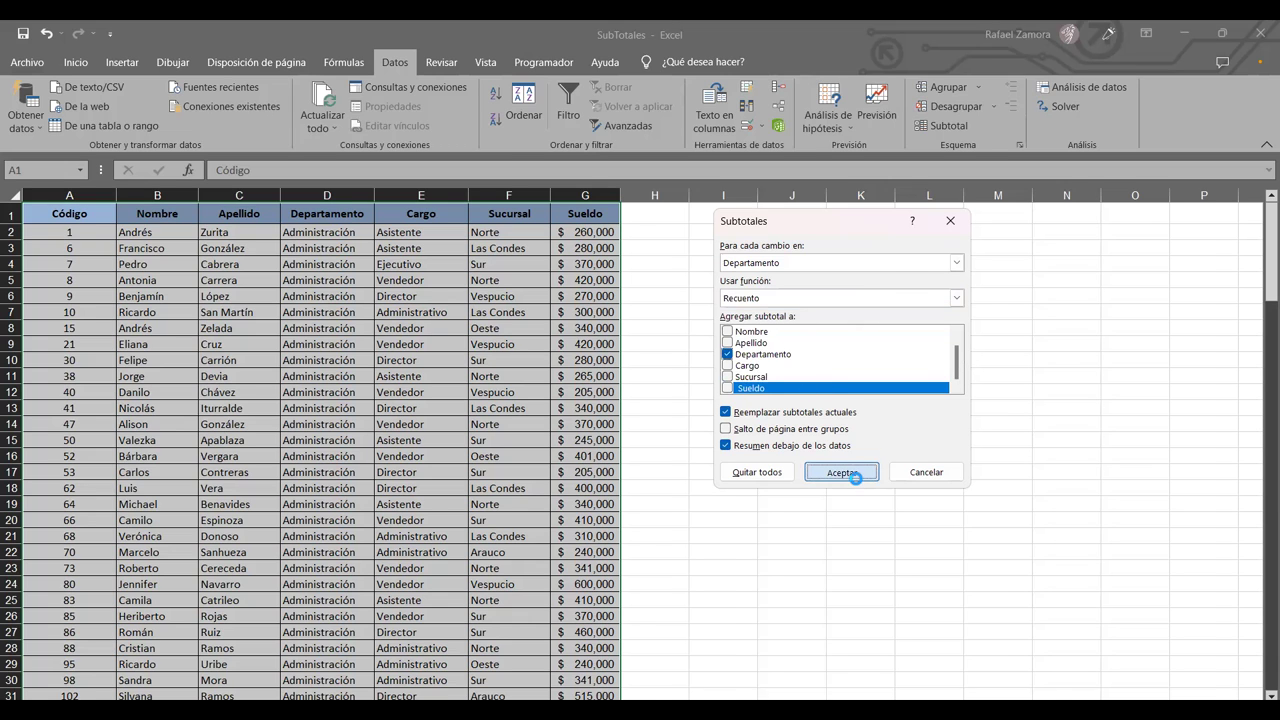
scroll(740, 402, down, 4)
Step: Widen column C so the 'Cuenta Administración' subtotal labels fit fully
scroll(740, 402, down, 6)
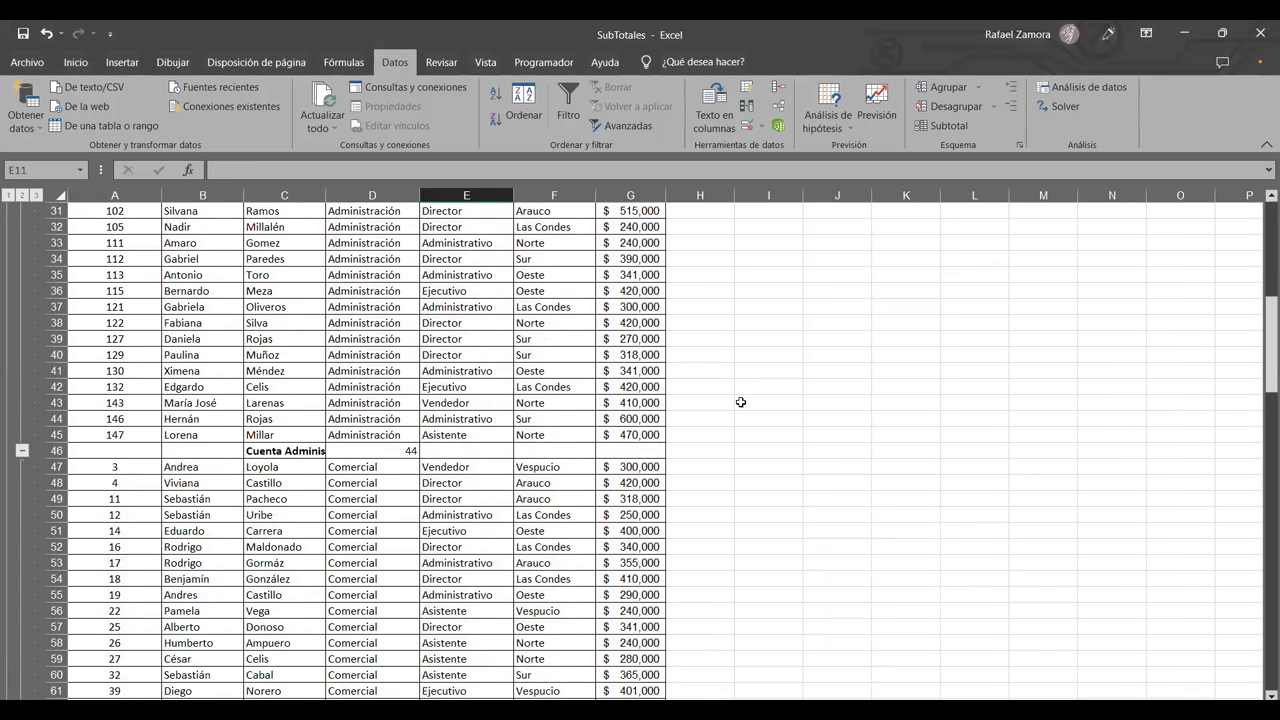
scroll(740, 402, down, 1)
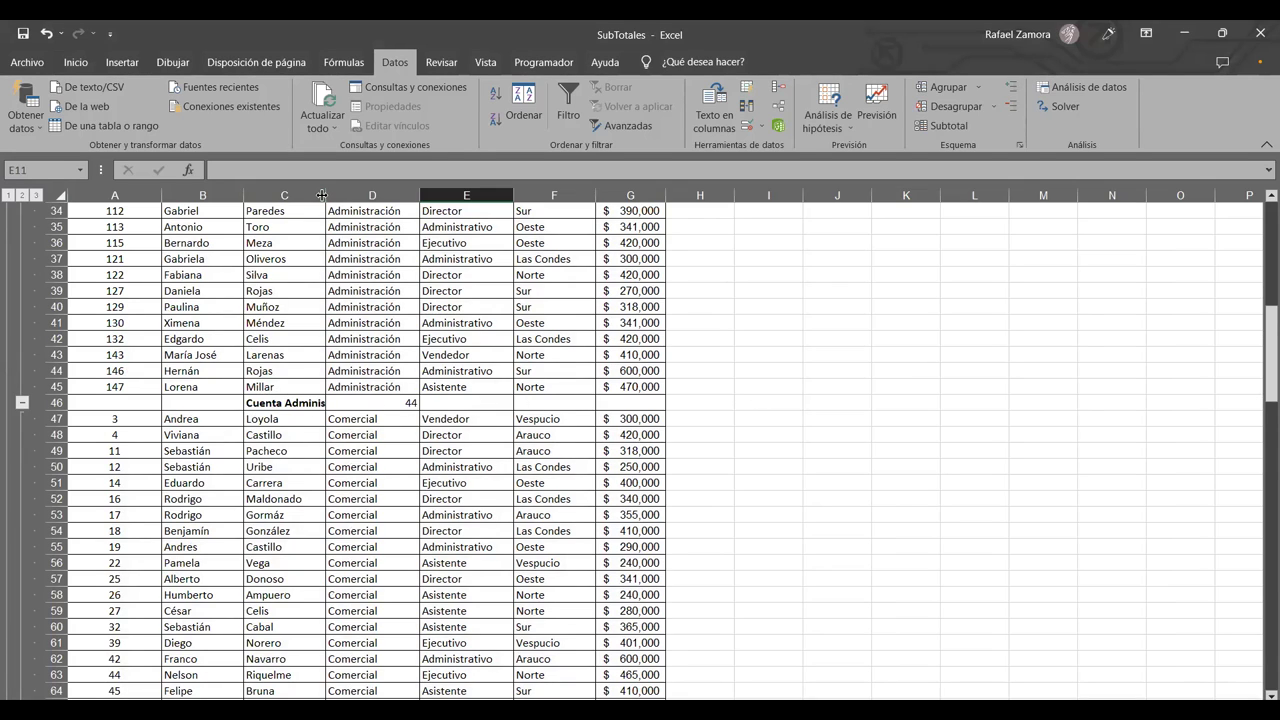
drag(322, 195, 389, 196)
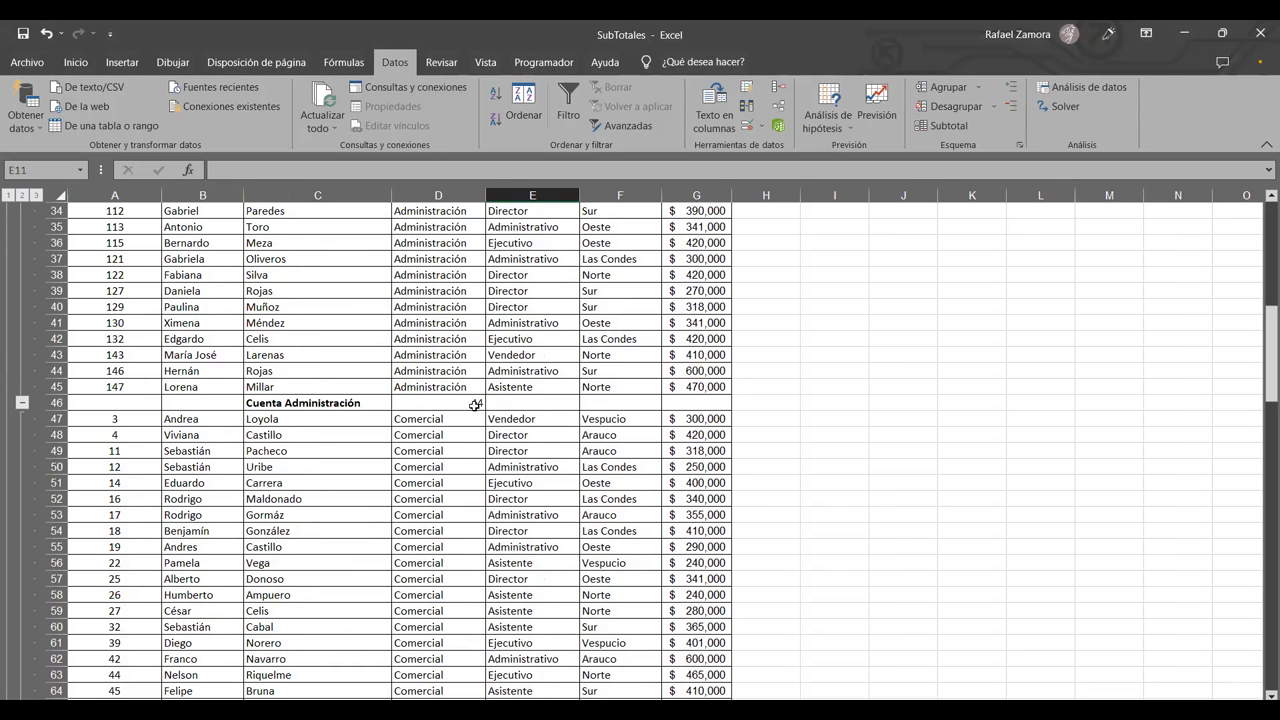
scroll(478, 408, up, 4)
scroll(478, 400, up, 7)
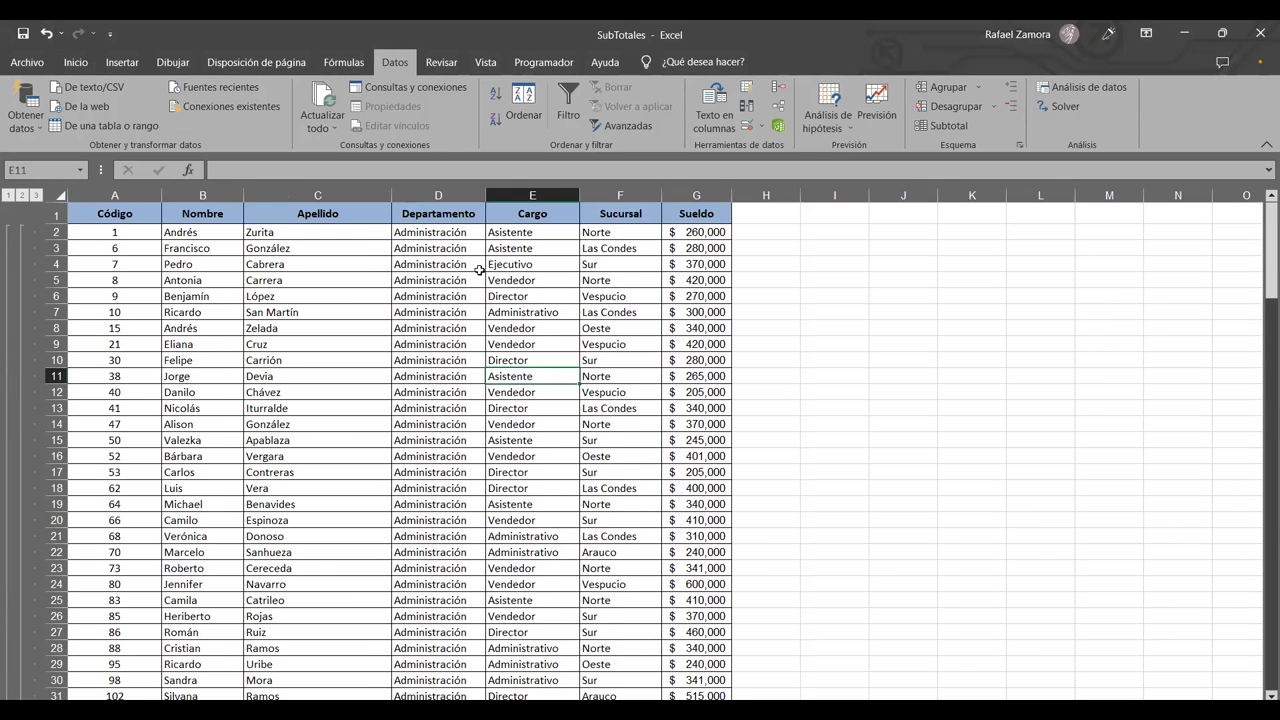
Step: Collapse the outline to level 2: Administración 44, Comercial 64, Marketing 42, Cuenta general 150
drag(448, 238, 445, 632)
scroll(470, 450, down, 14)
scroll(480, 400, up, 4)
scroll(460, 358, down, 2)
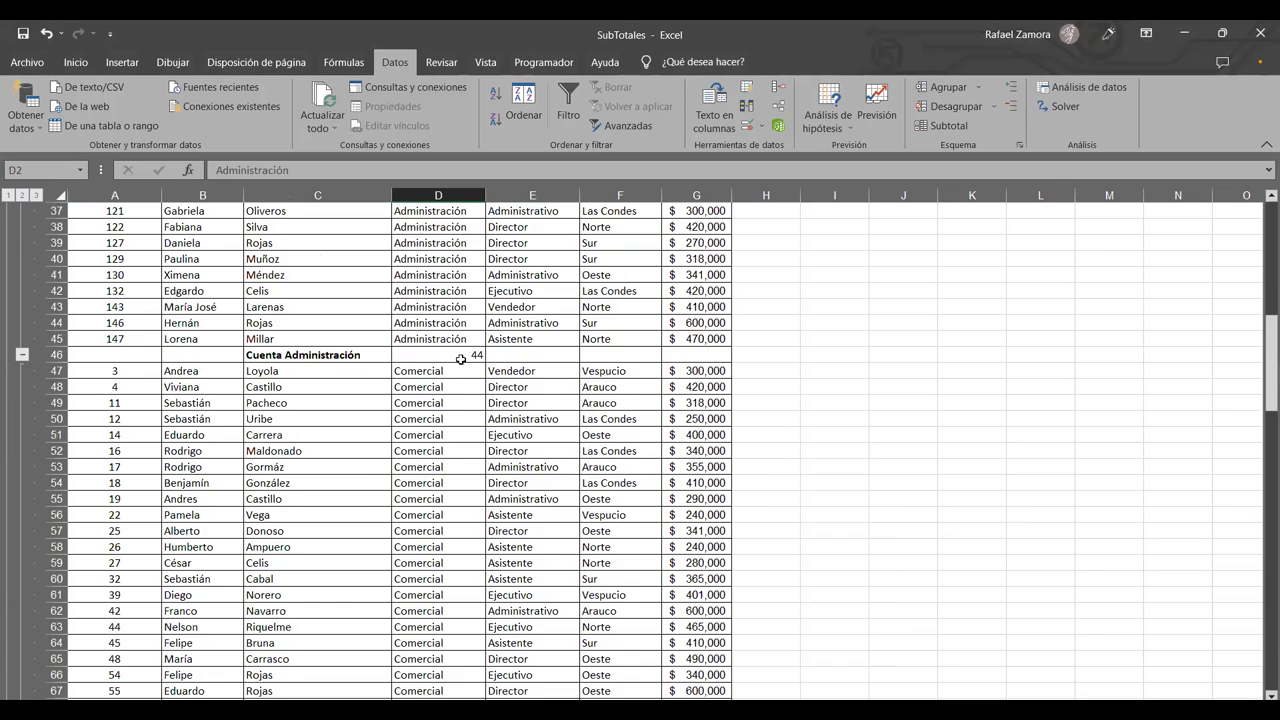
scroll(461, 358, down, 4)
scroll(455, 362, down, 5)
scroll(440, 370, down, 8)
scroll(444, 370, down, 8)
scroll(445, 374, up, 2)
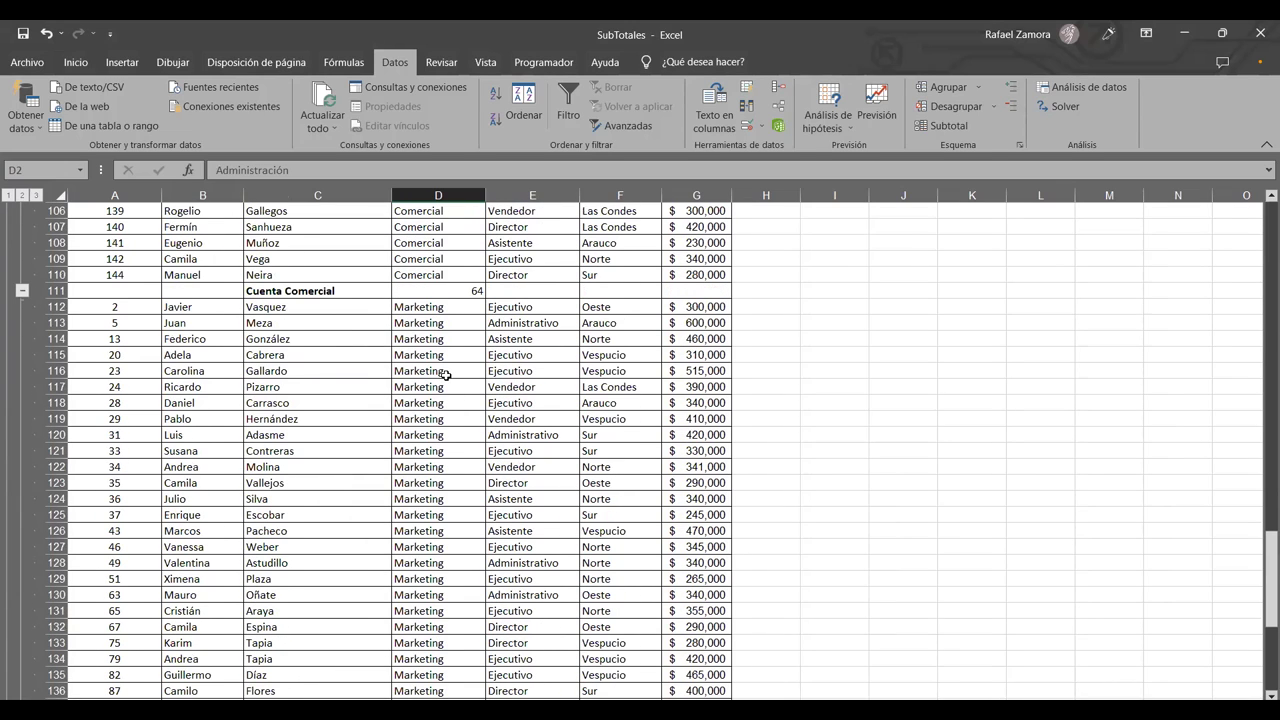
click(481, 309)
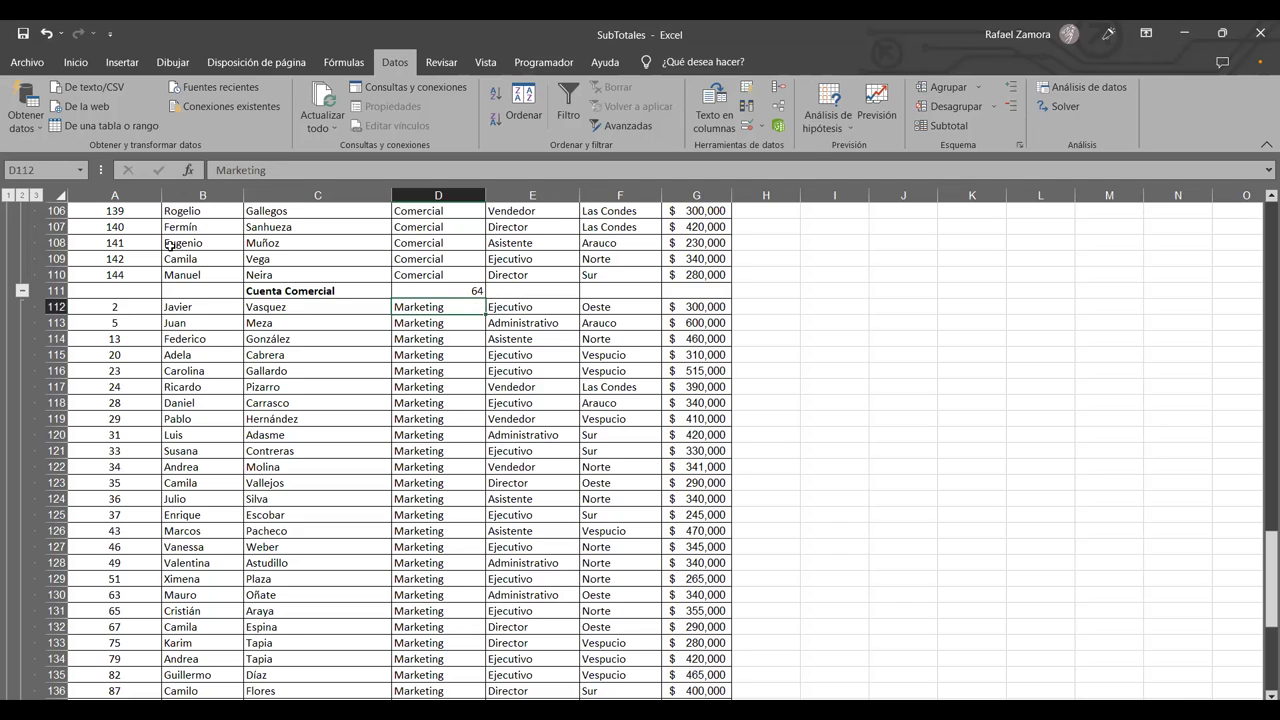
click(21, 197)
scroll(208, 302, up, 3)
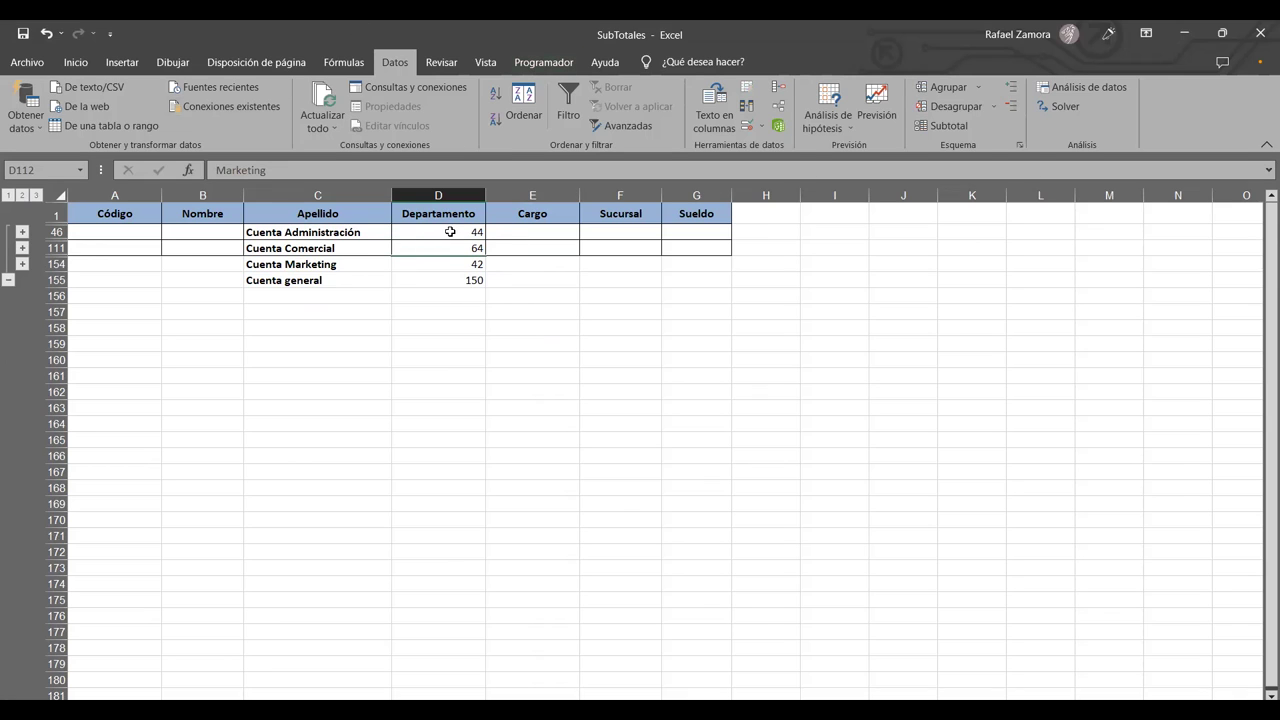
Step: Inspect the Cuenta labels and count cells for Administración, Comercial and Marketing
click(450, 235)
click(314, 236)
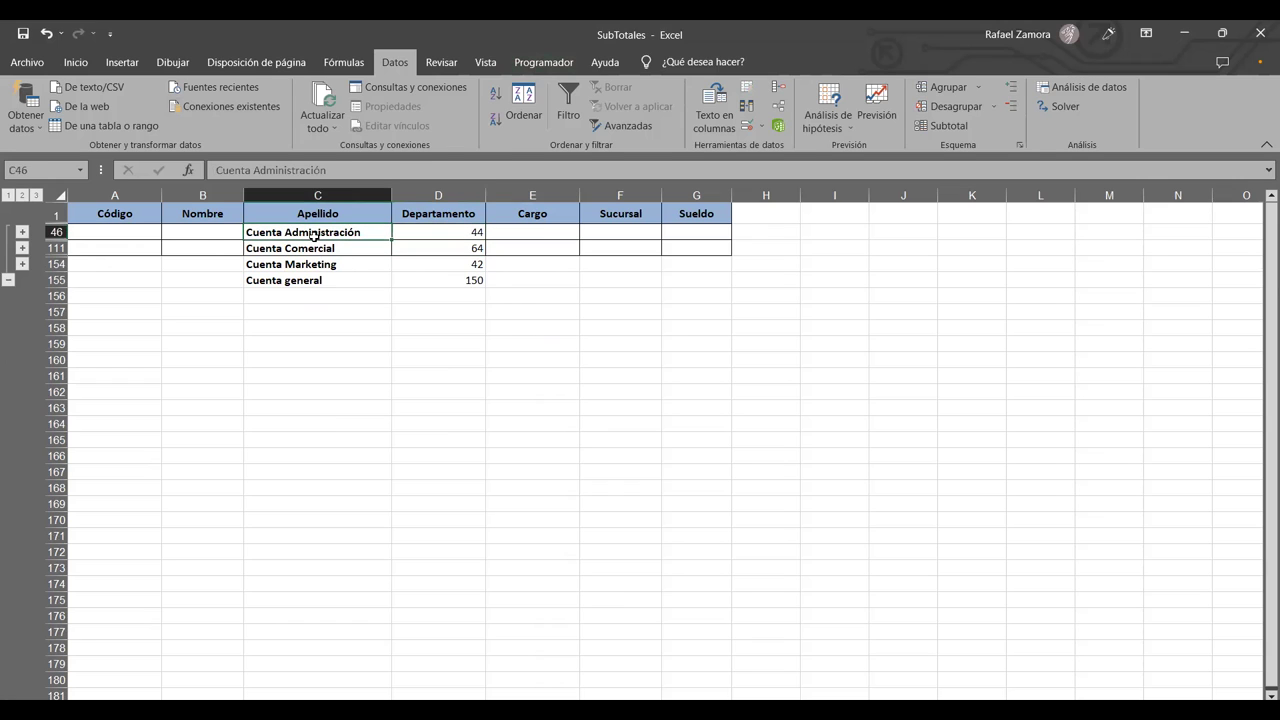
click(335, 250)
click(347, 268)
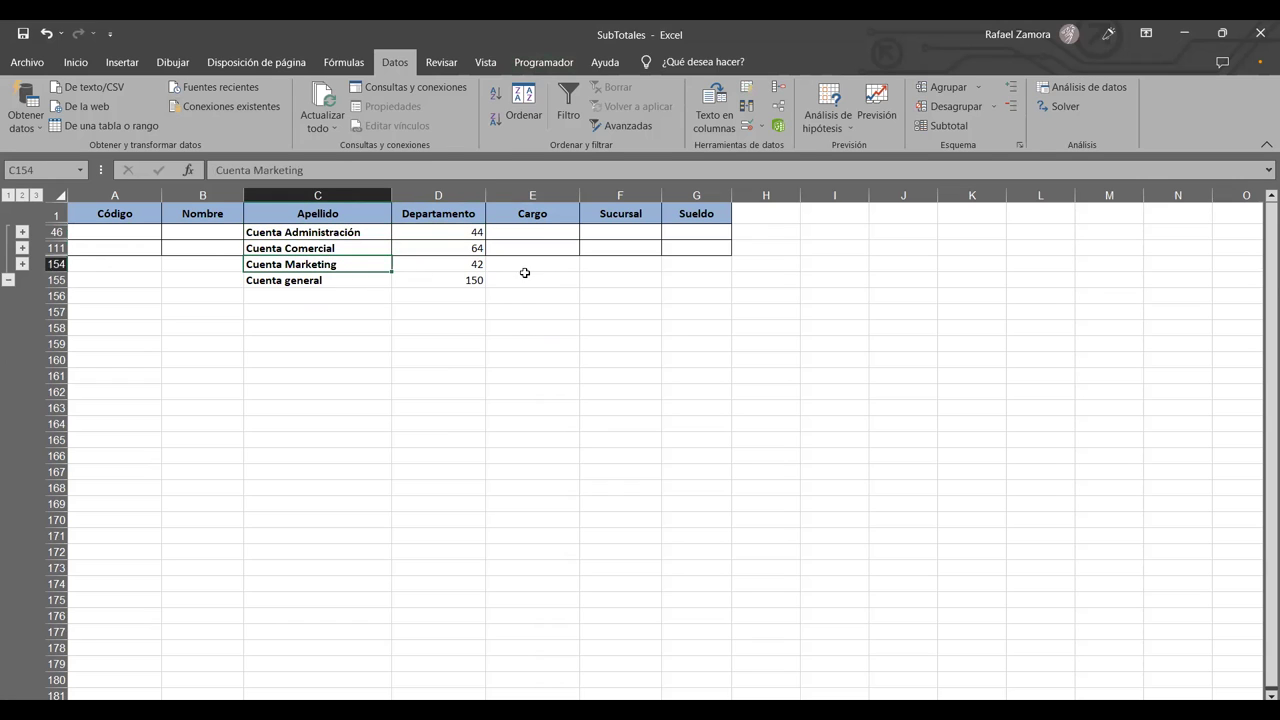
drag(468, 238, 469, 262)
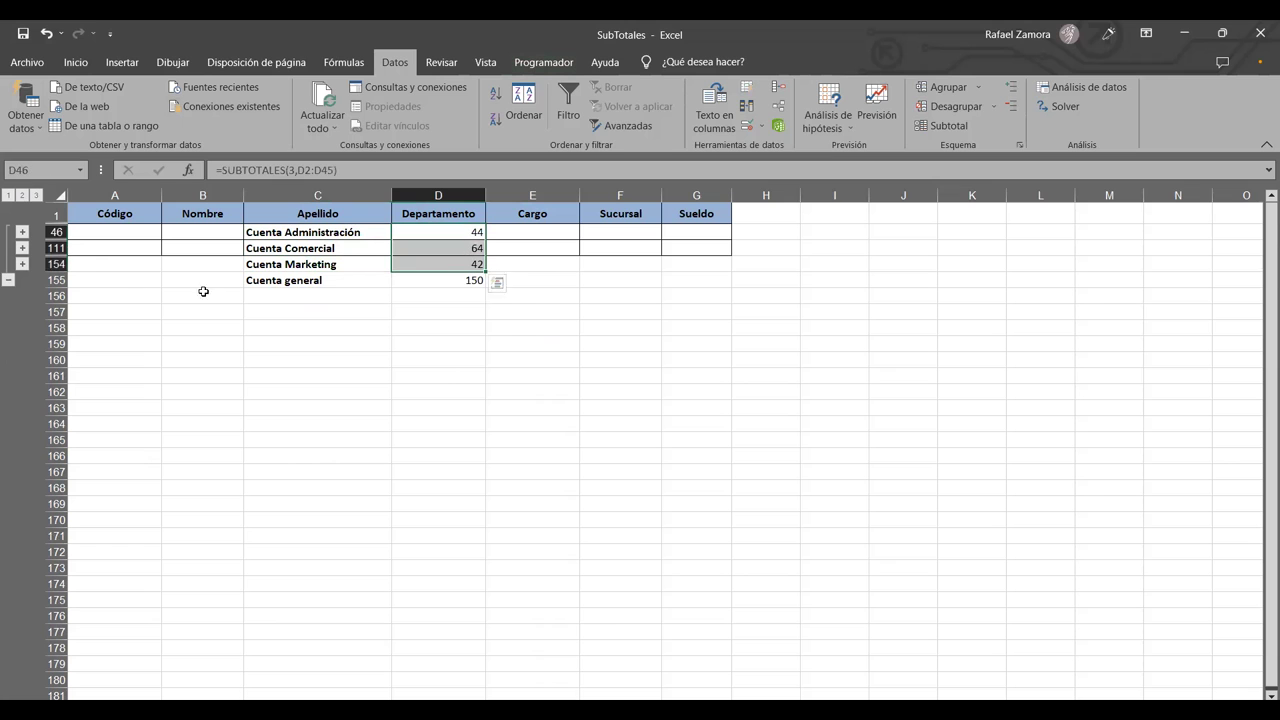
Step: Expand the Comercial group so its employee rows show below Cuenta Administración 44
click(22, 248)
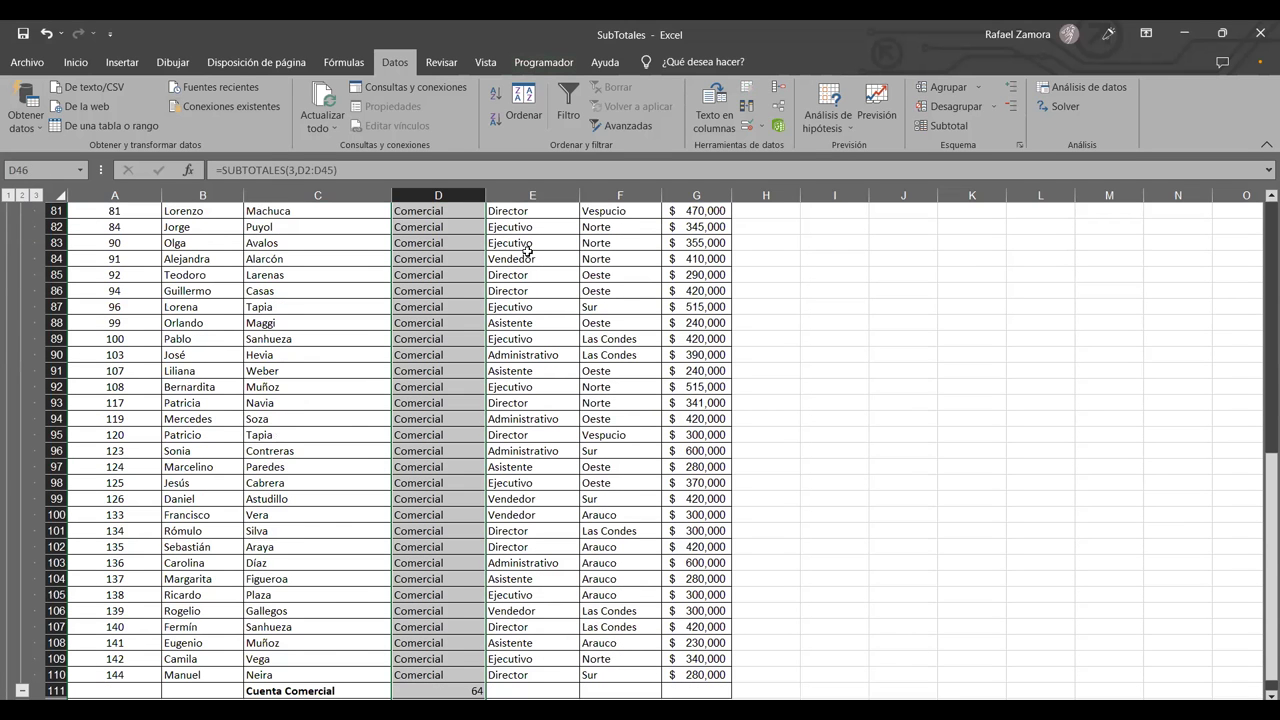
scroll(537, 431, down, 1)
scroll(551, 417, down, 2)
scroll(626, 368, down, 1)
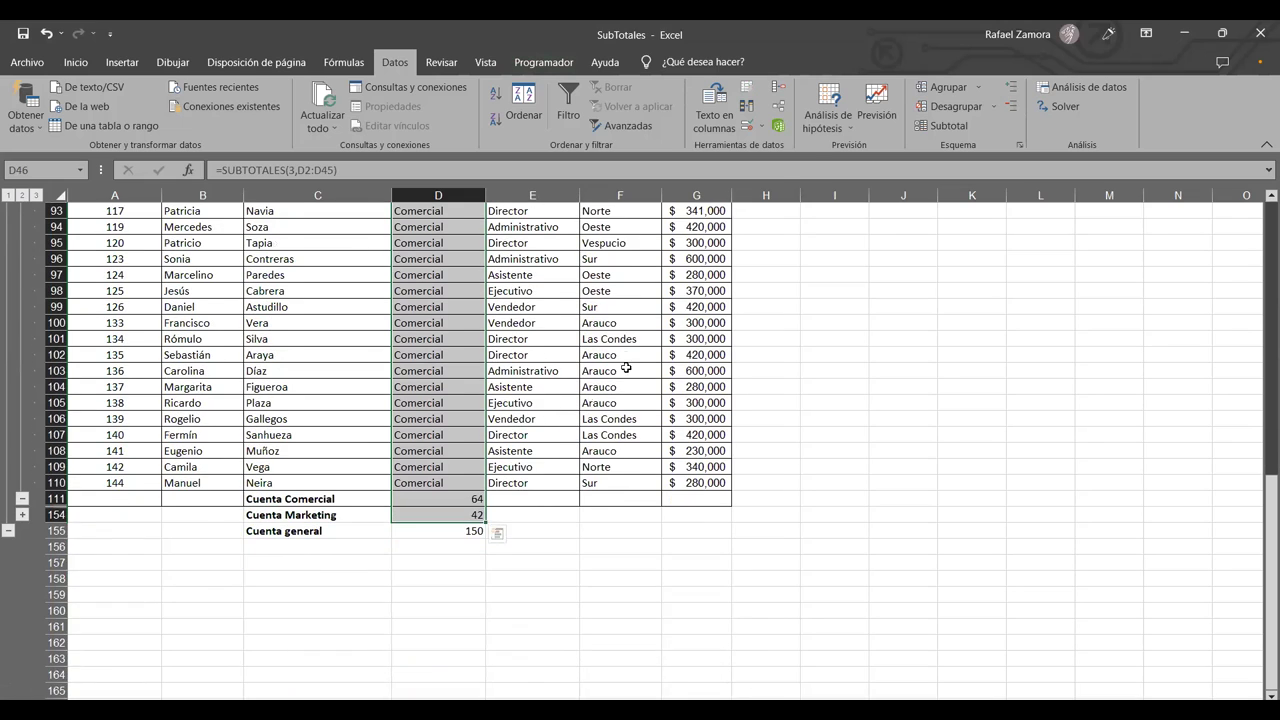
scroll(626, 368, up, 4)
scroll(640, 380, up, 6)
scroll(640, 340, up, 5)
scroll(531, 334, up, 1)
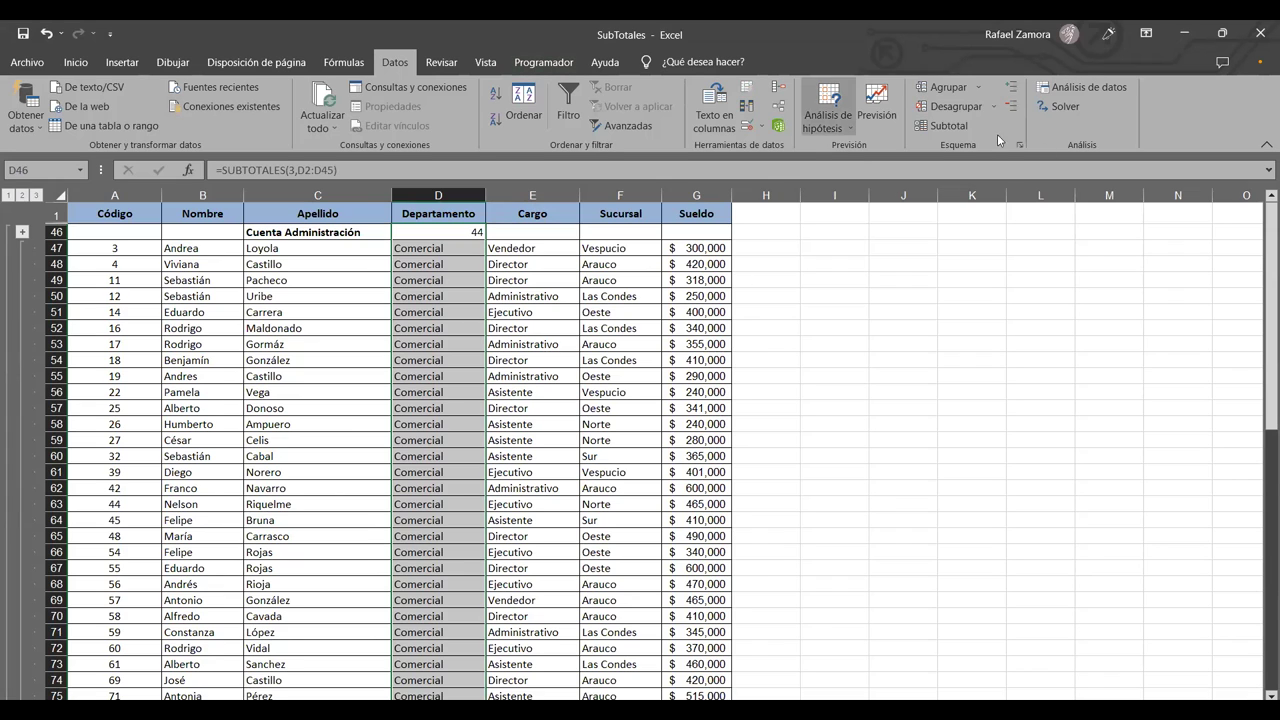
Step: Remove all subtotals with Quitar todos, repeating it to clear the leftover outline
click(948, 126)
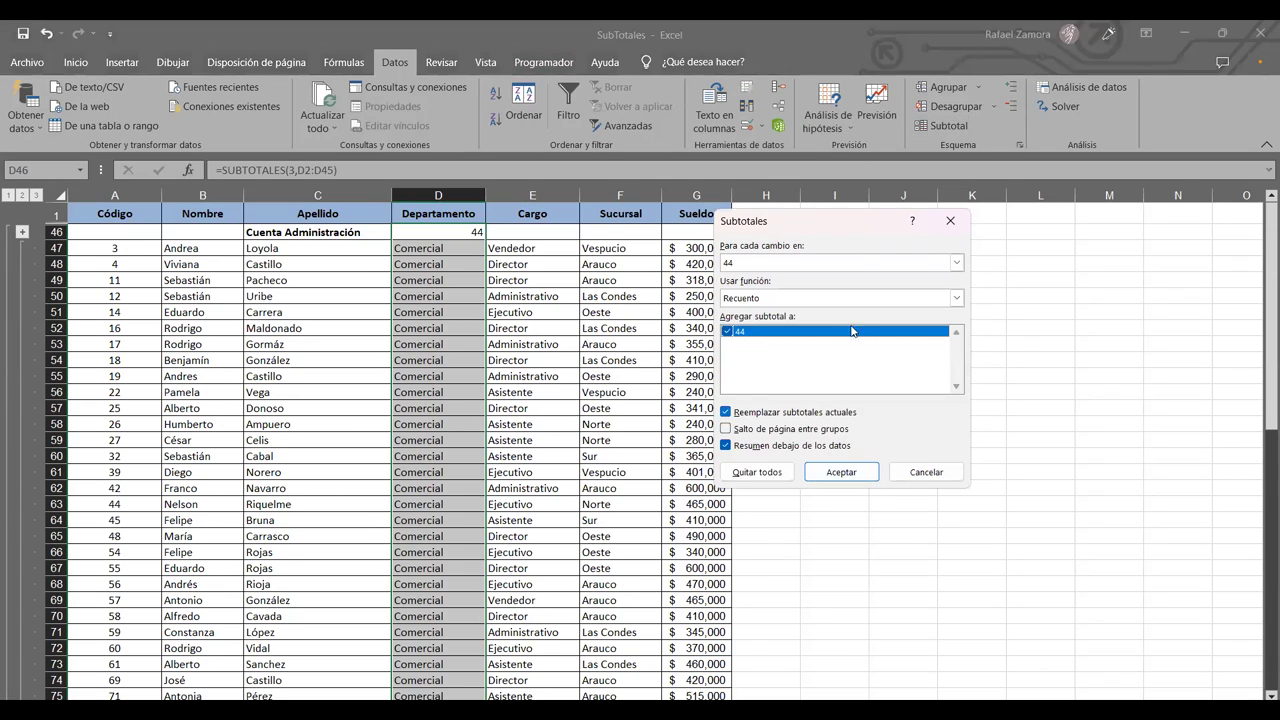
click(768, 472)
click(624, 434)
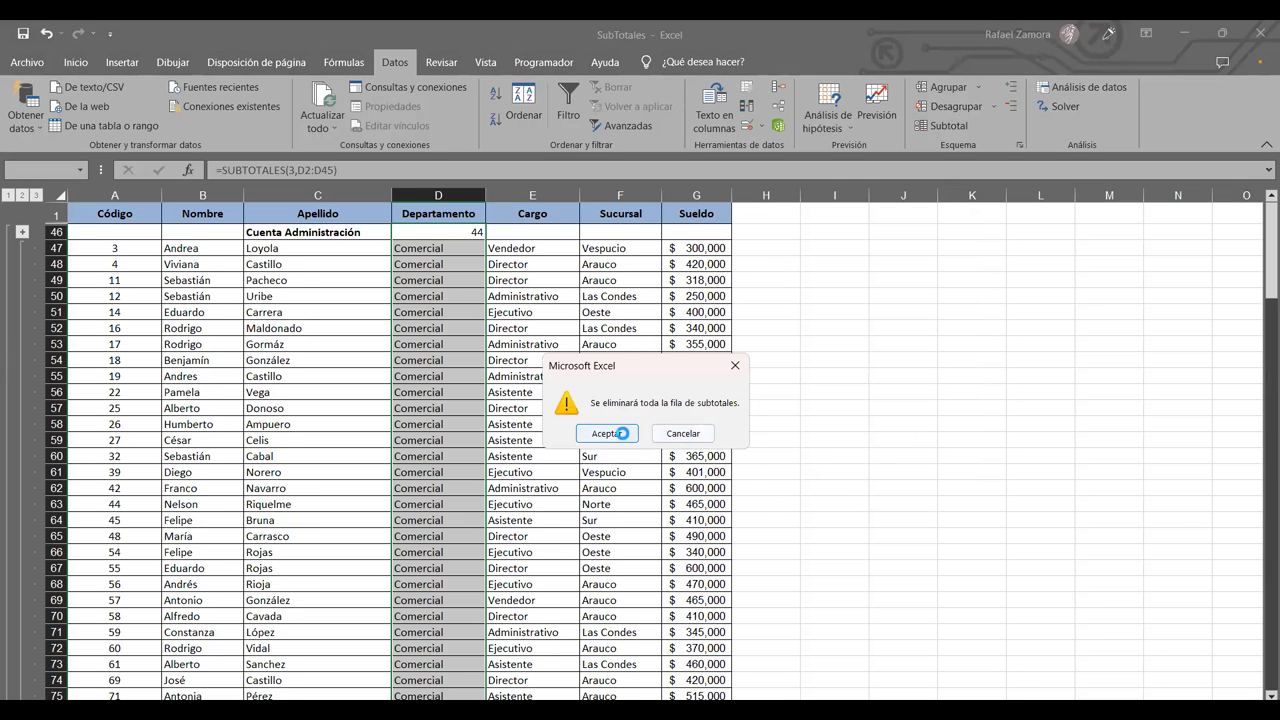
click(583, 358)
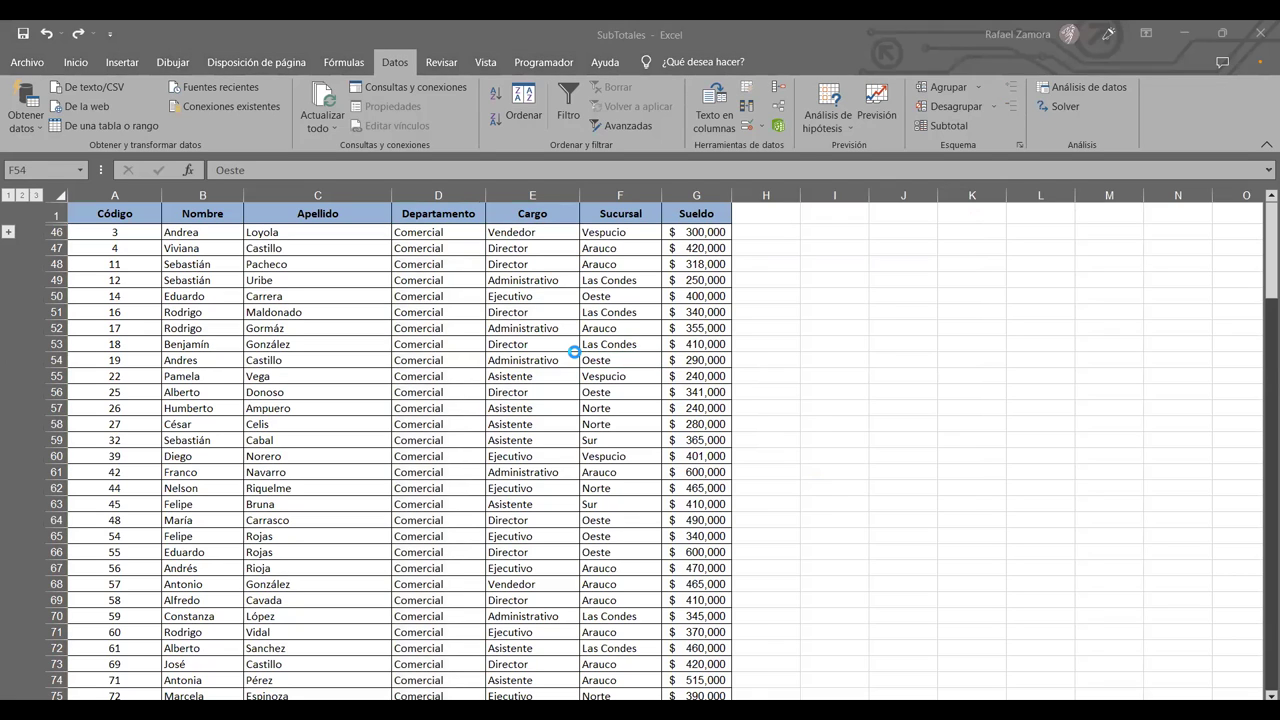
click(512, 344)
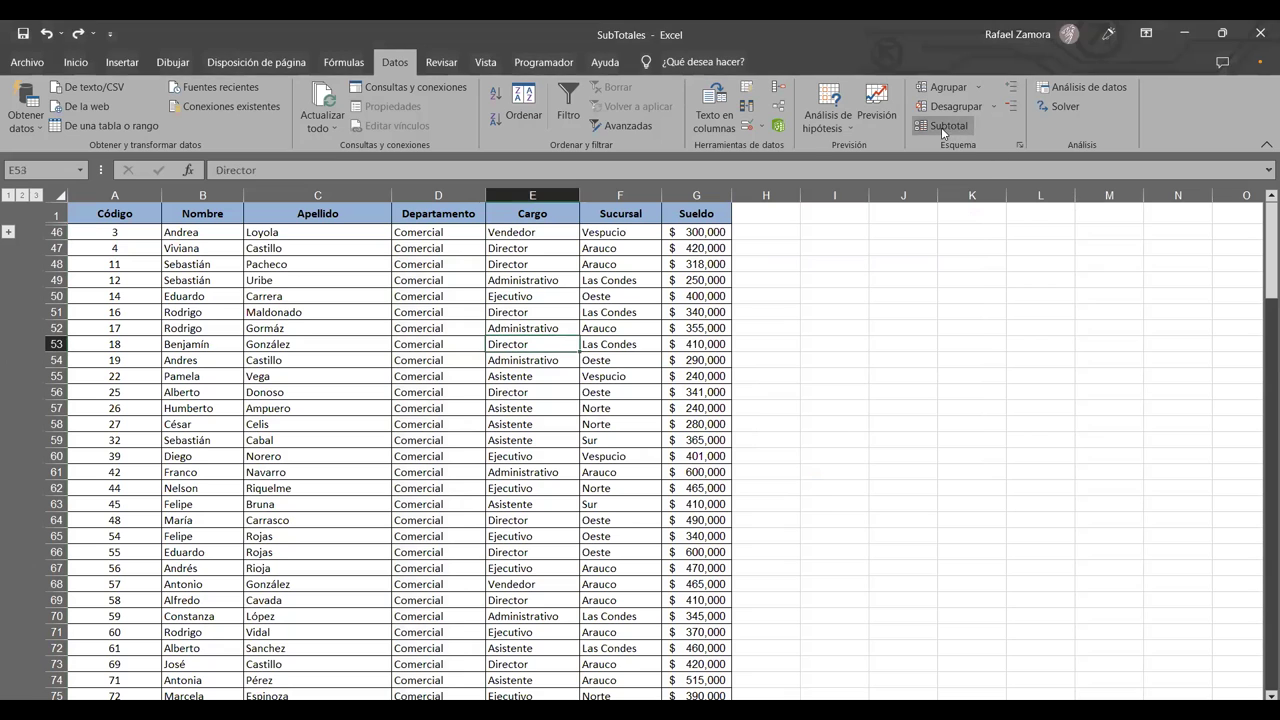
click(943, 127)
click(765, 472)
click(497, 375)
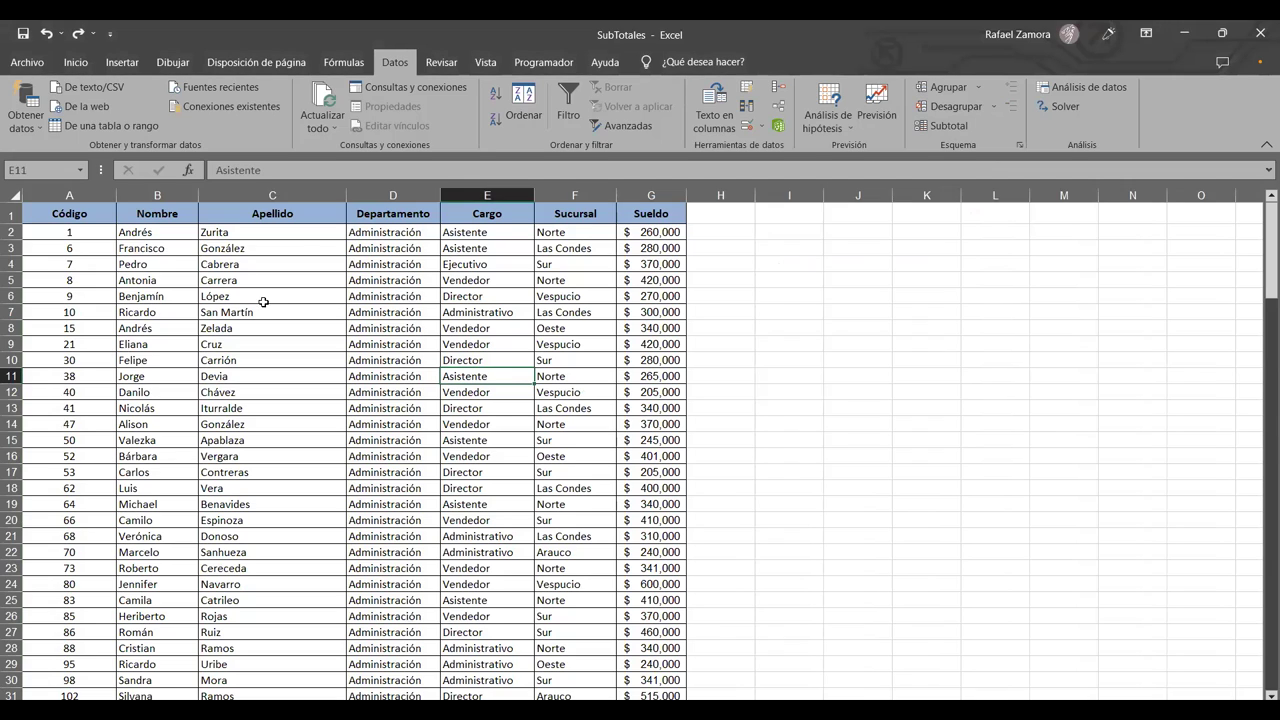
Step: Open the Ordenar dialog for the employee table, first level Departamento, A a Z
drag(205, 282, 225, 249)
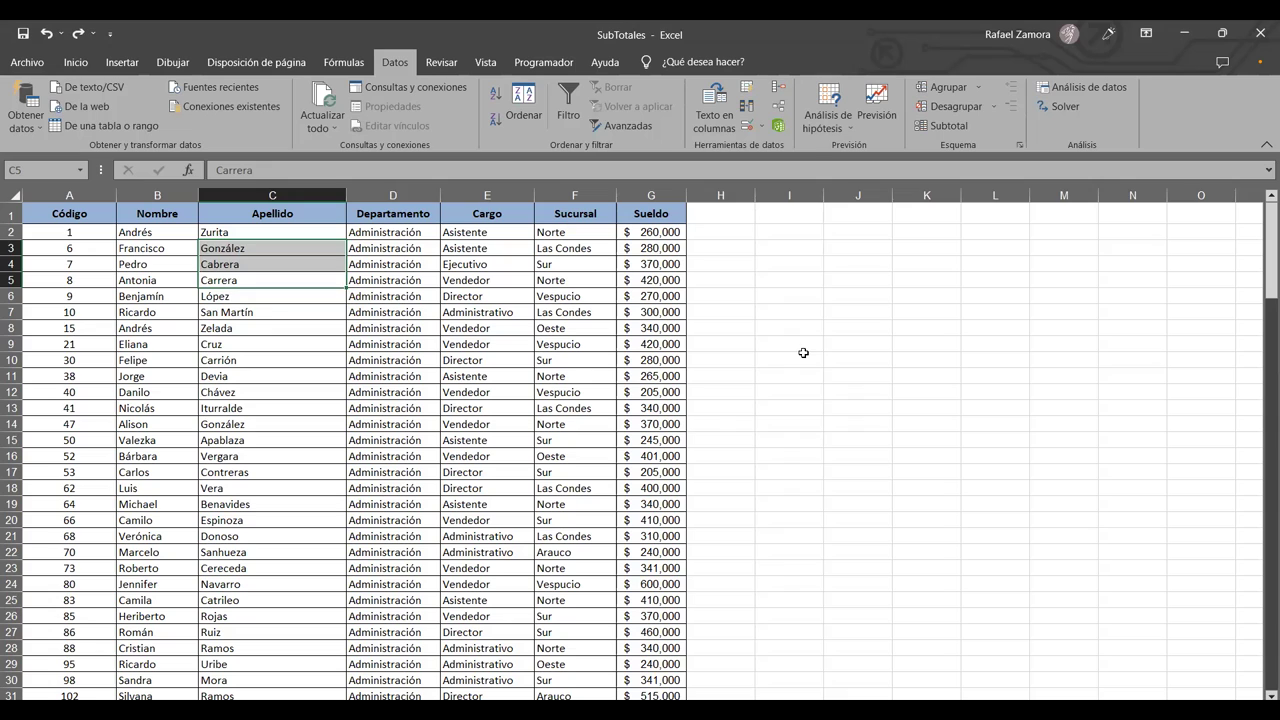
click(426, 362)
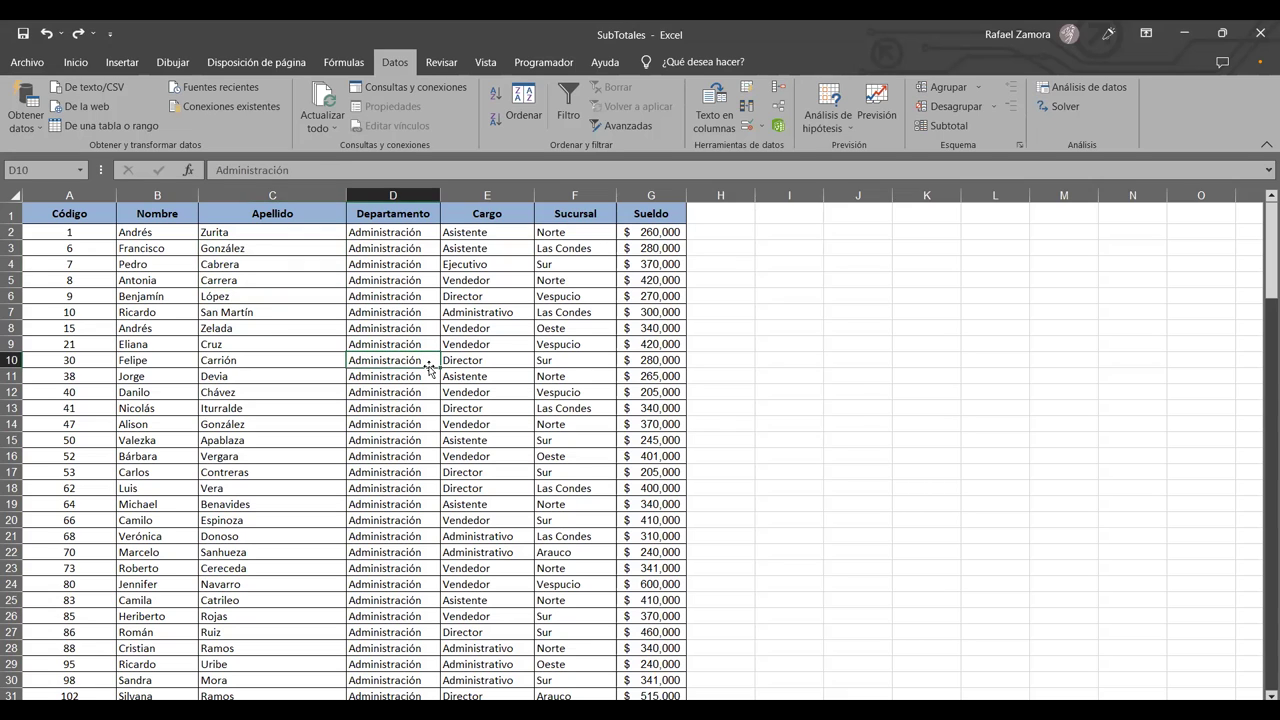
click(218, 278)
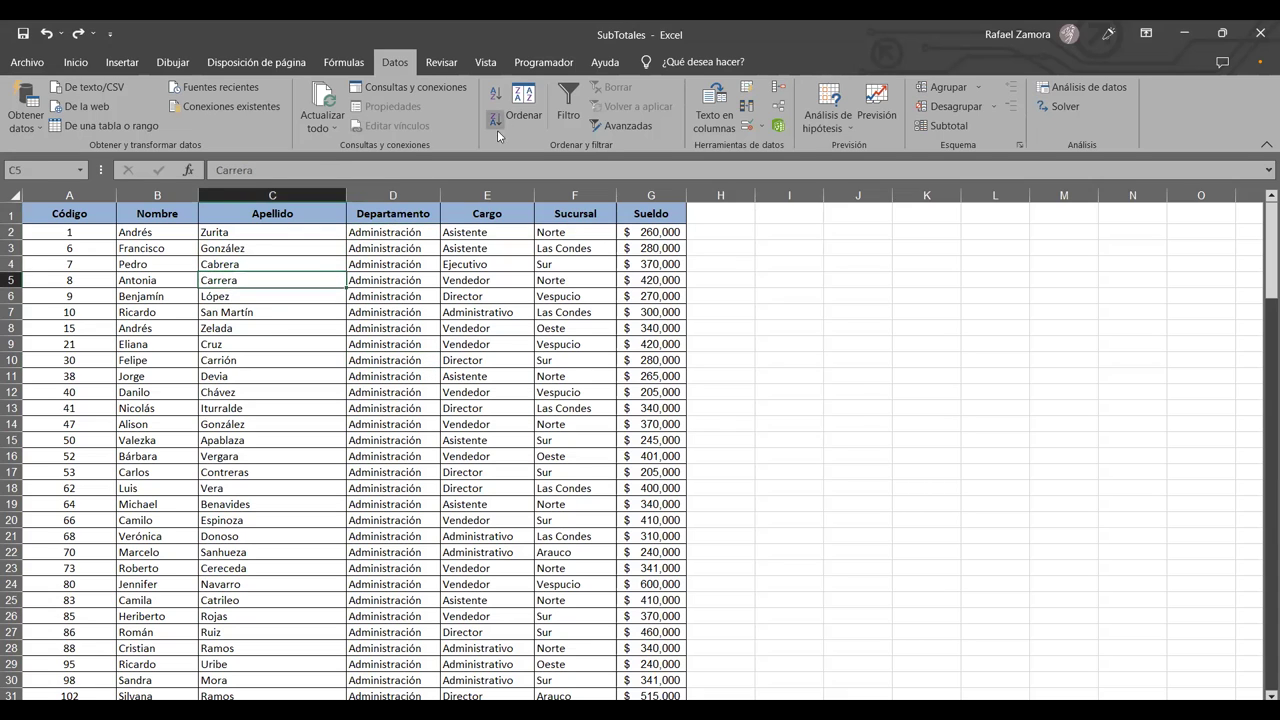
click(523, 108)
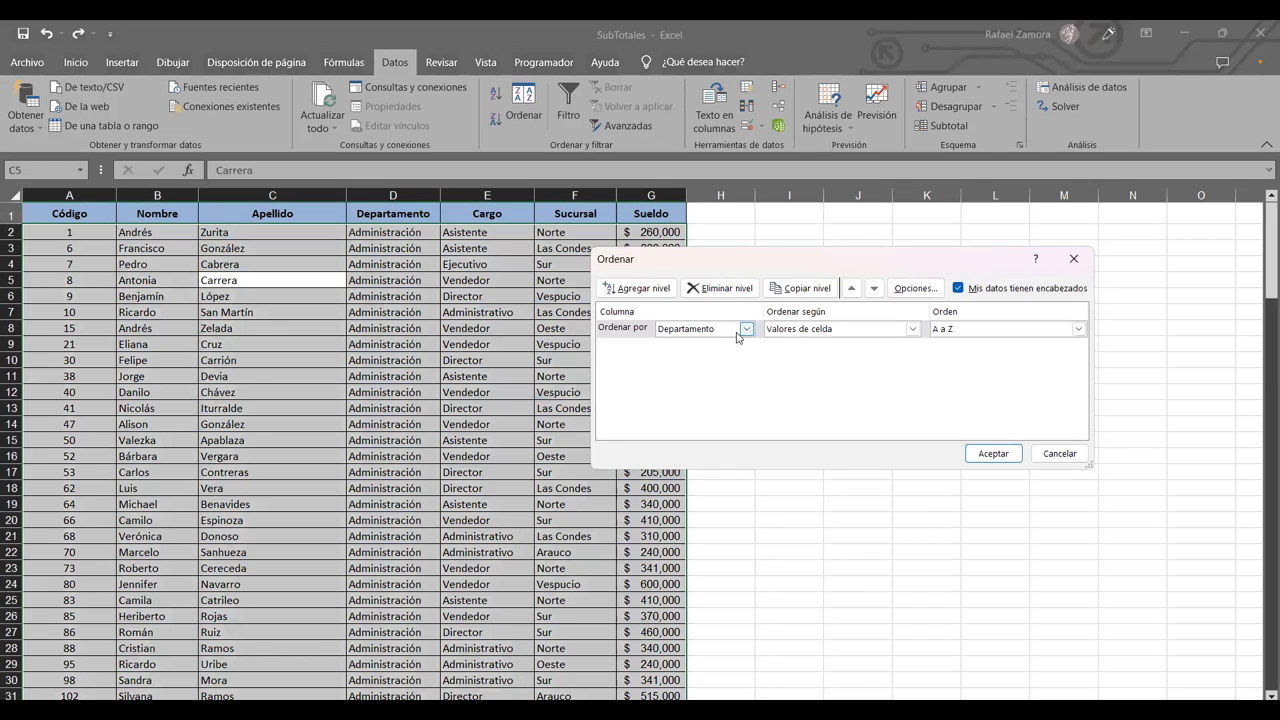
Step: Add a second sort level on Cargo after Departamento and apply the sort
click(635, 288)
click(698, 348)
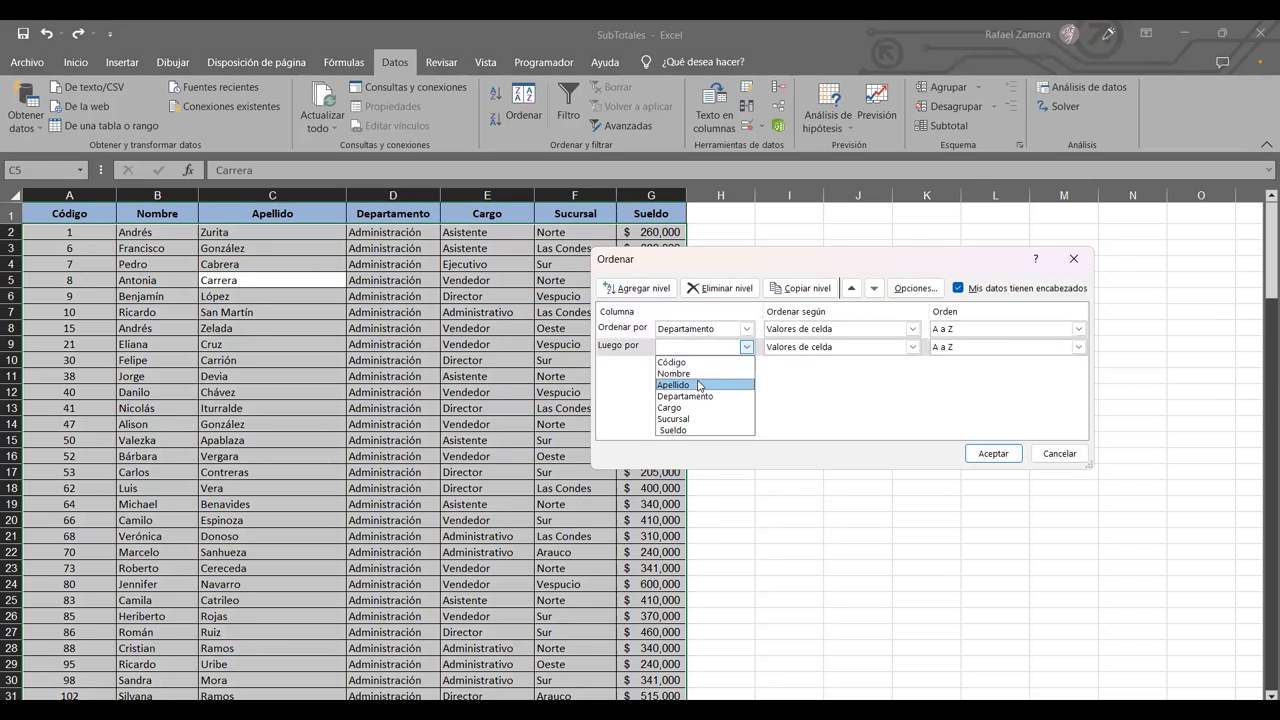
click(705, 408)
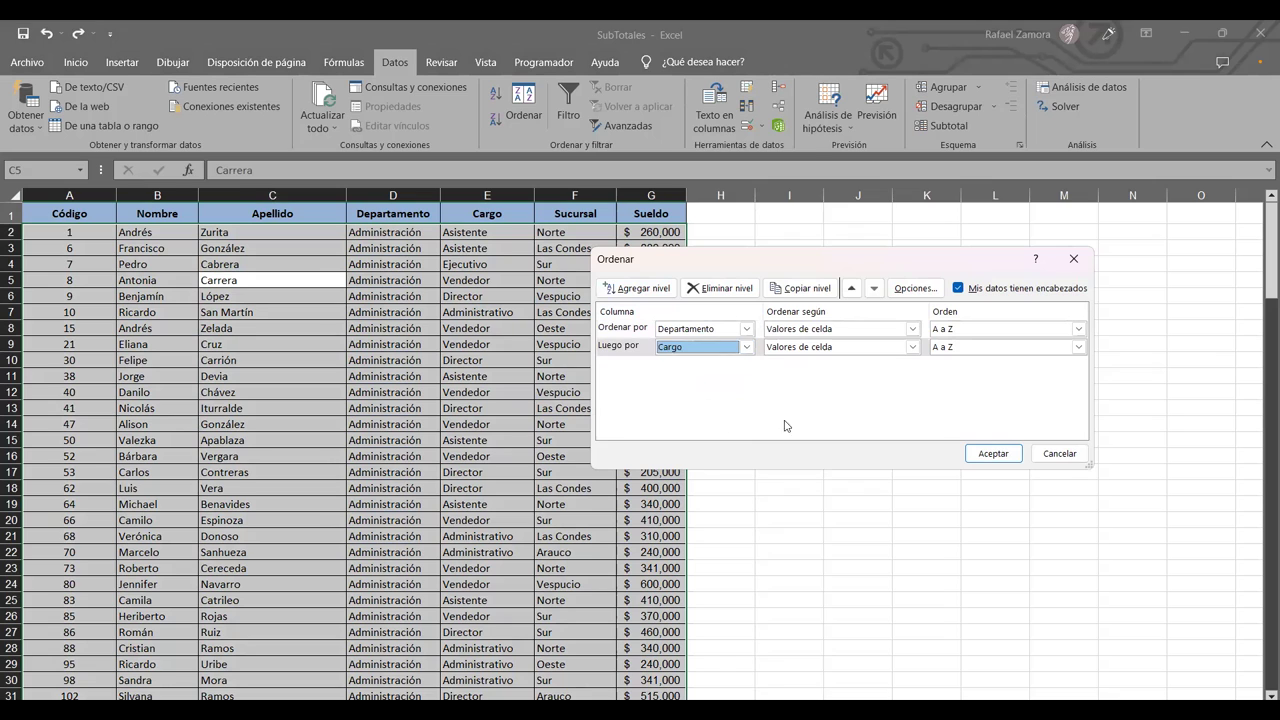
click(1015, 461)
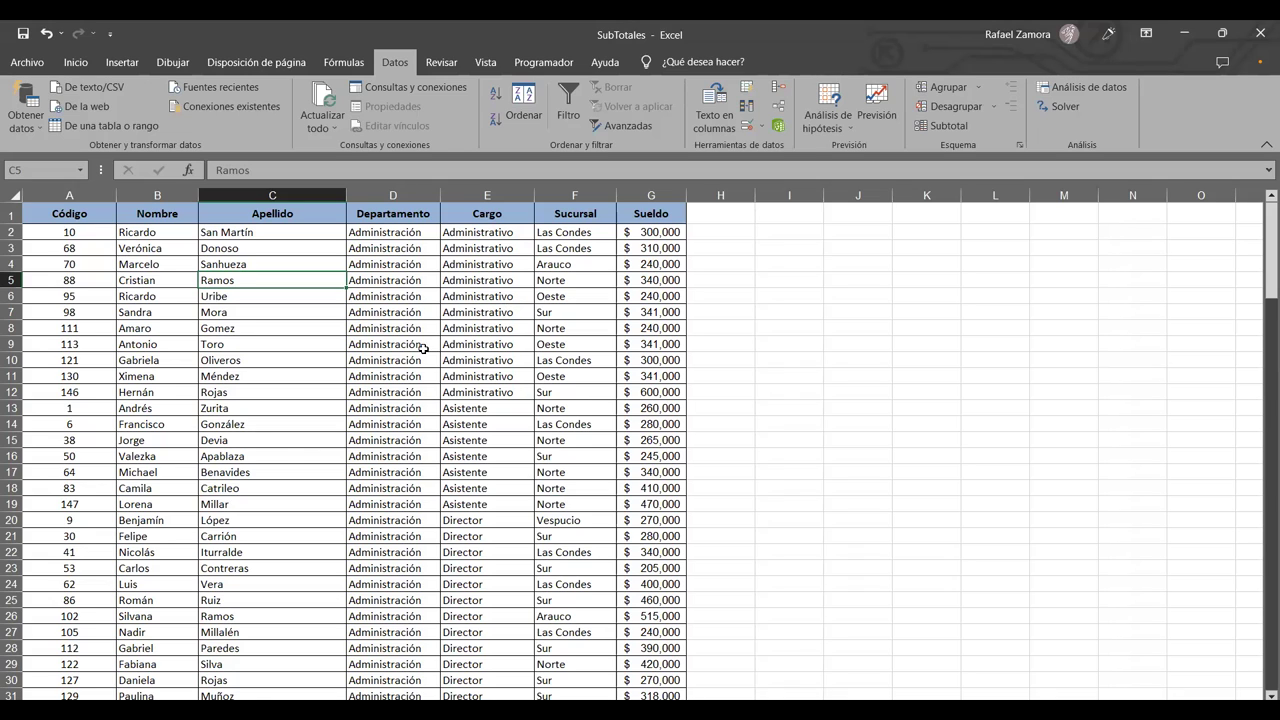
Step: Check the sorted Cargo values, then bring up the Subtotales dialog from inside the data
click(414, 282)
click(474, 280)
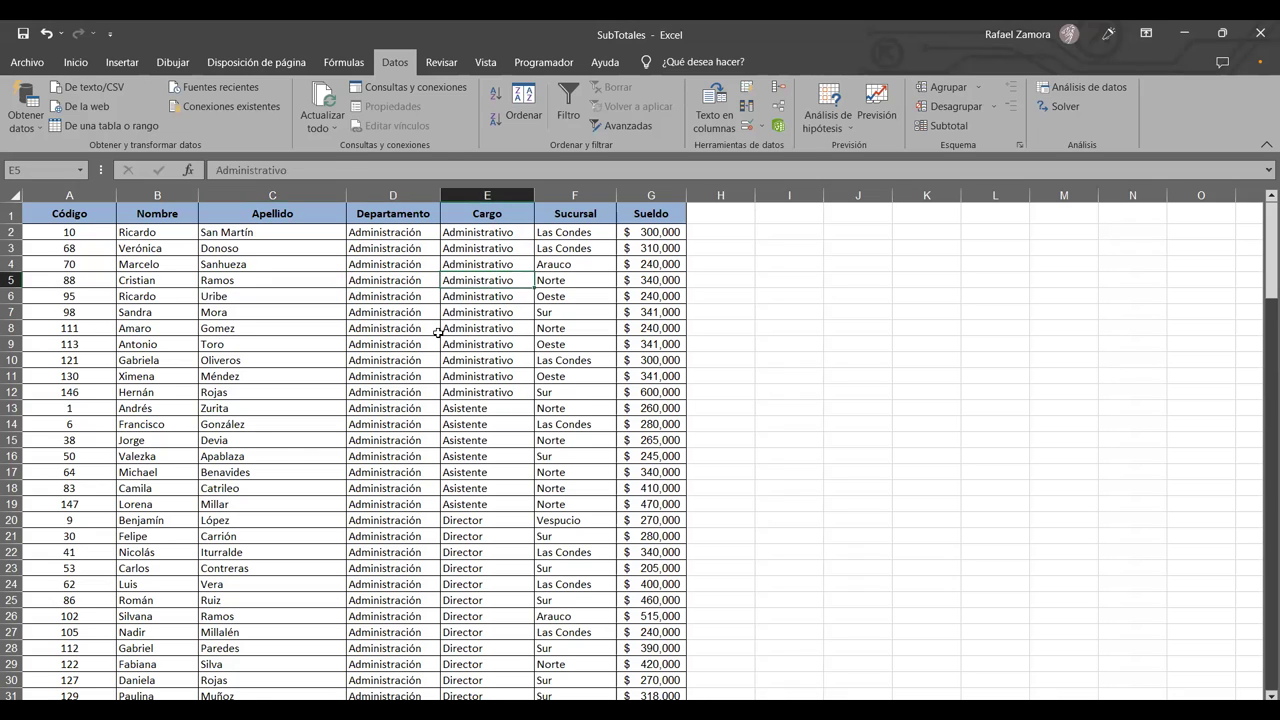
scroll(398, 332, down, 3)
scroll(480, 372, down, 6)
scroll(371, 348, up, 7)
scroll(371, 348, up, 2)
click(386, 342)
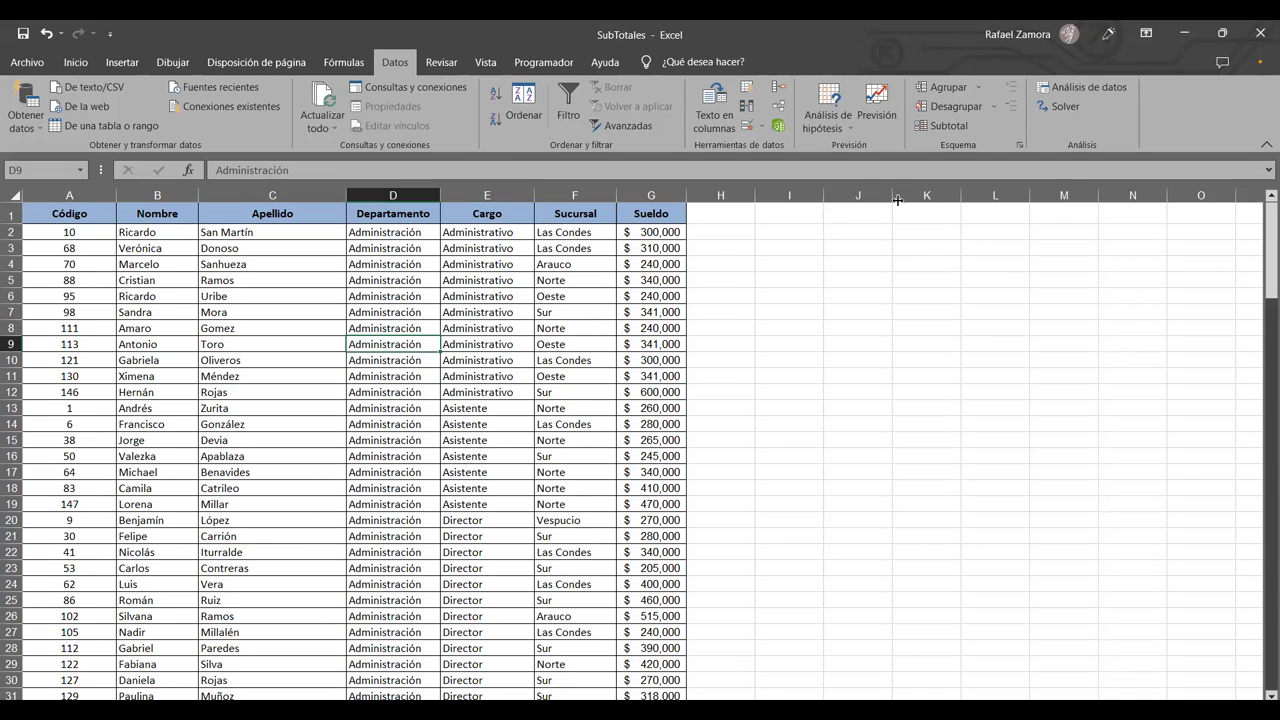
click(942, 126)
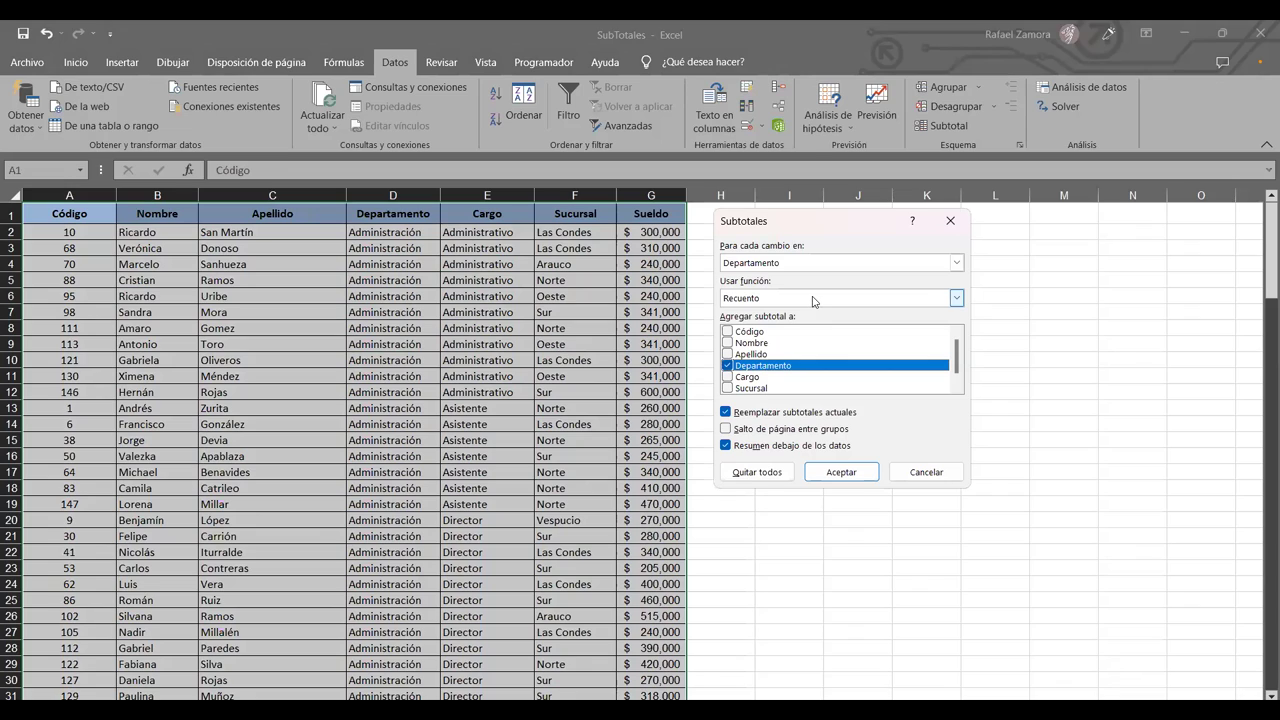
Step: Keep Recuento per Departamento, add Cargo to the counted columns, and apply
click(812, 300)
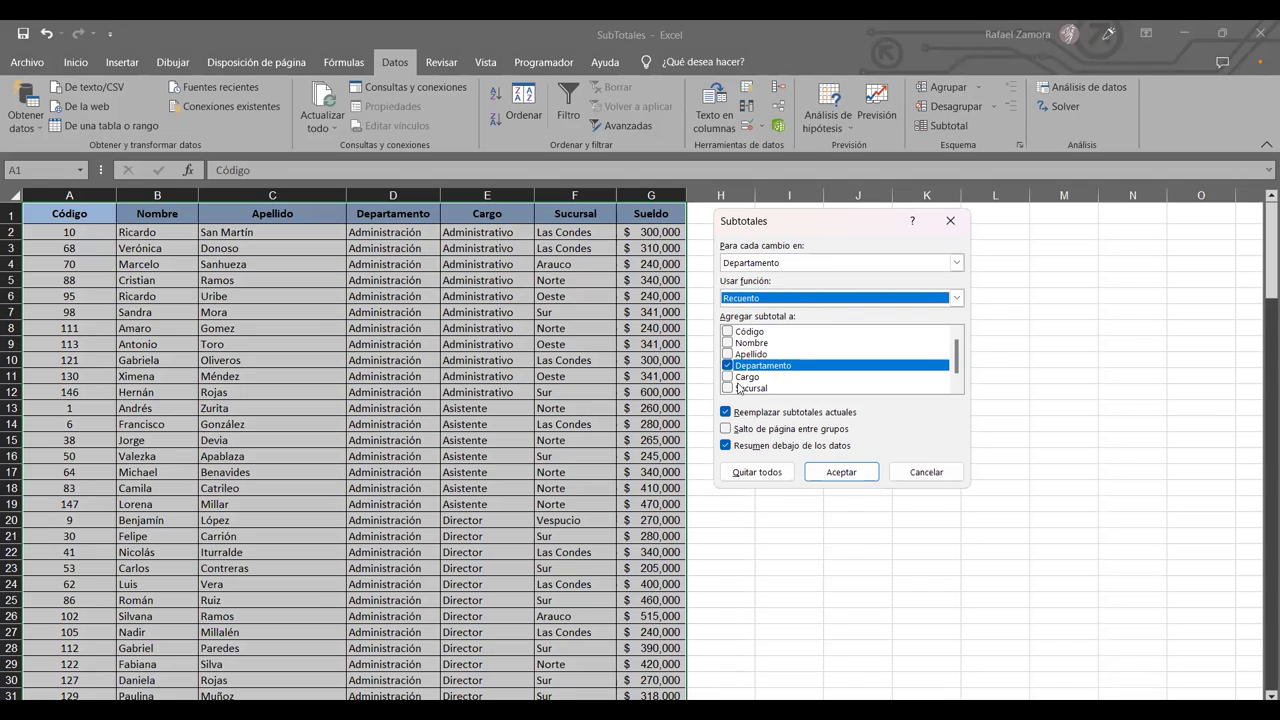
click(728, 377)
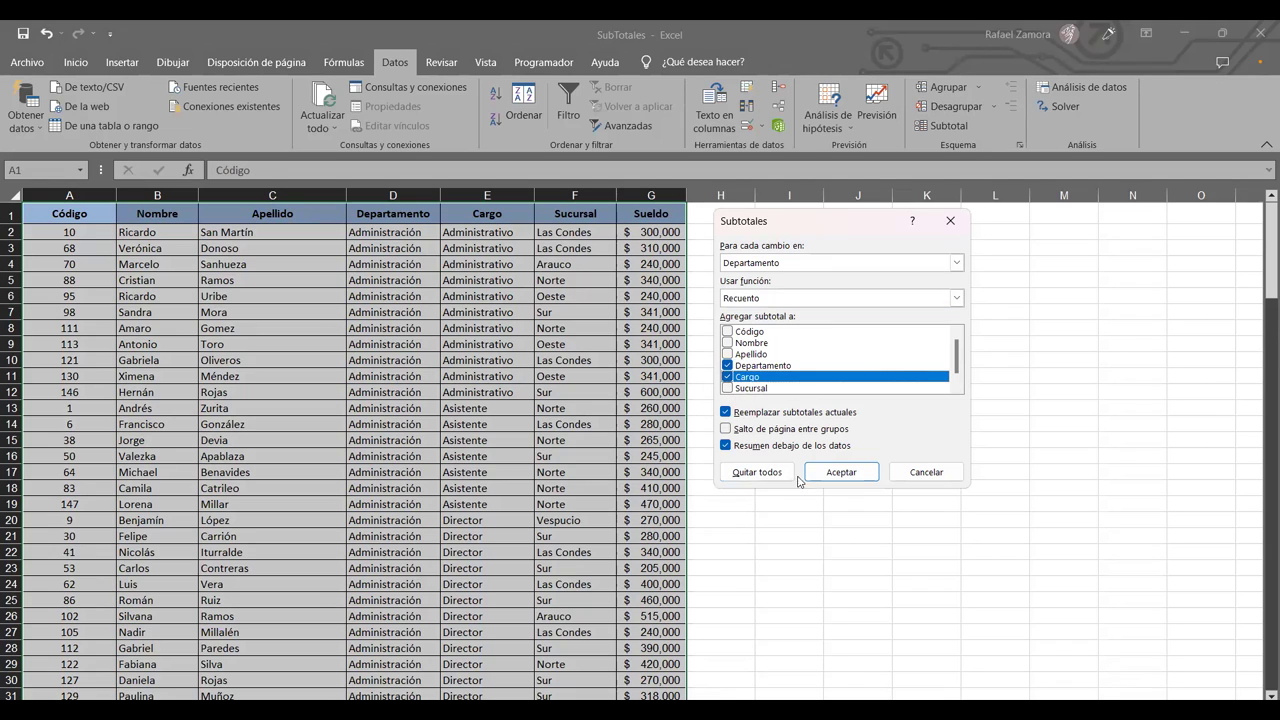
click(830, 467)
scroll(567, 441, down, 3)
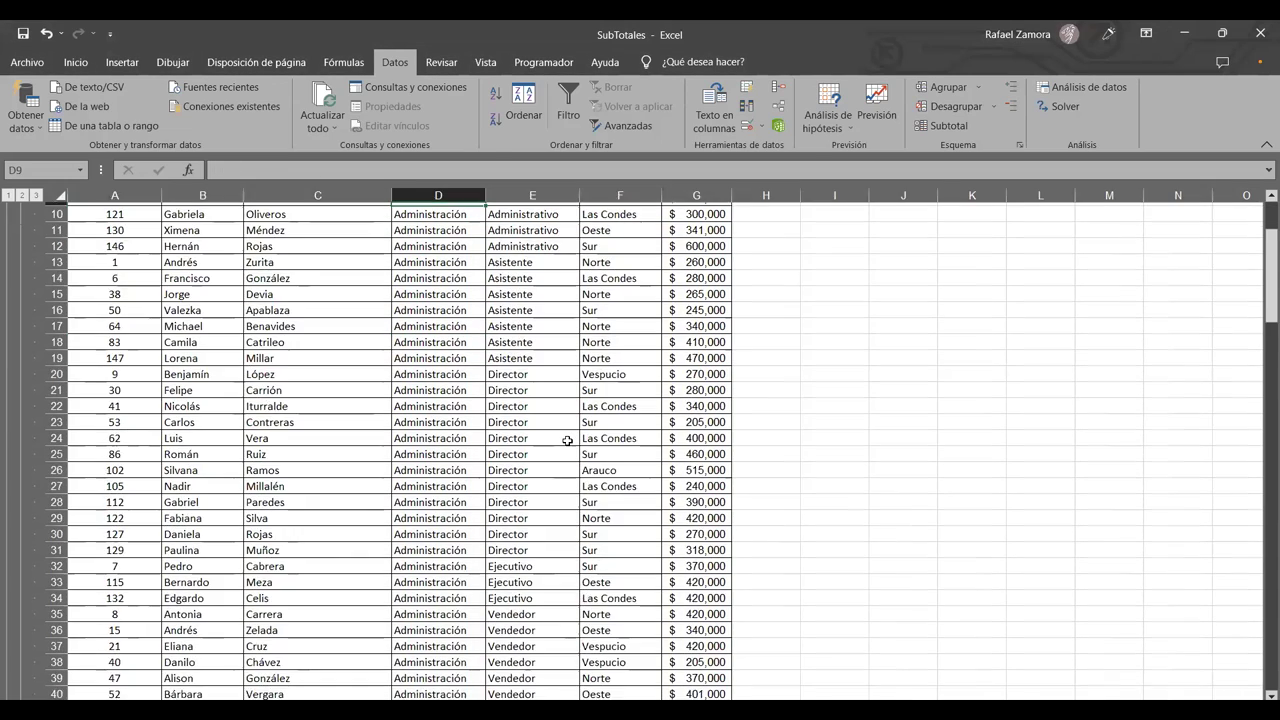
scroll(567, 441, down, 5)
scroll(567, 441, down, 2)
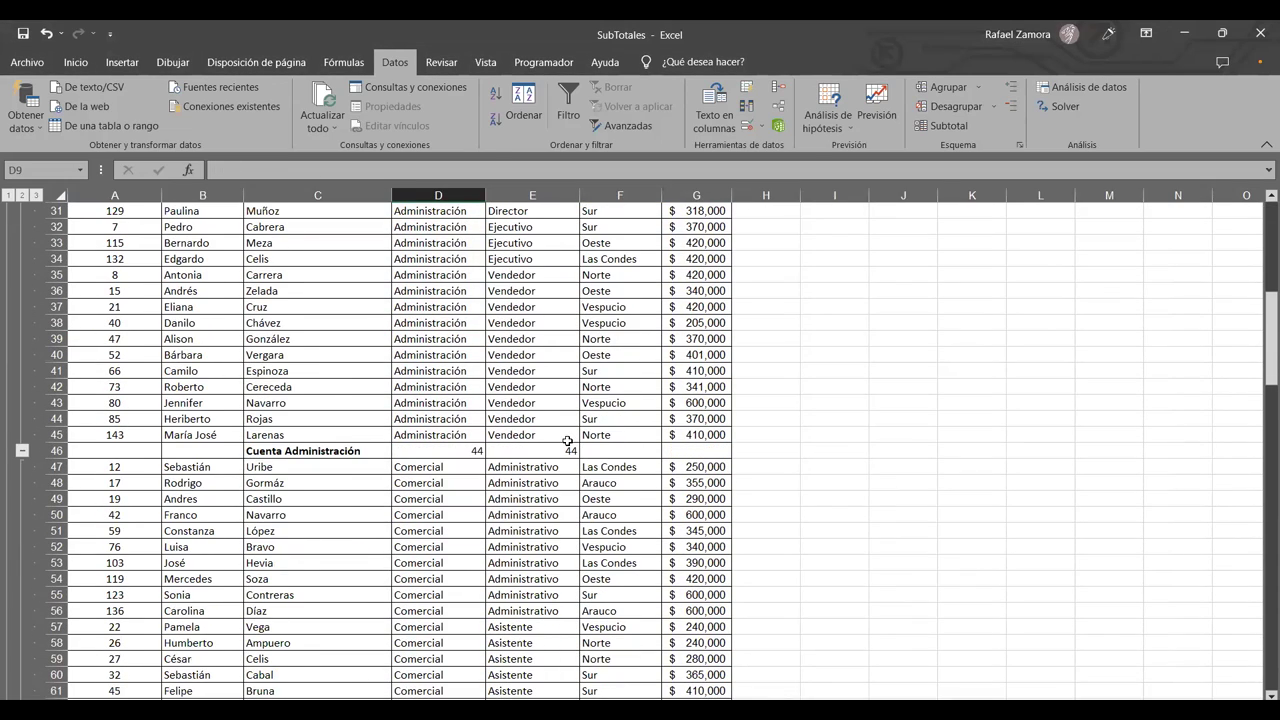
scroll(790, 510, up, 6)
scroll(790, 510, down, 7)
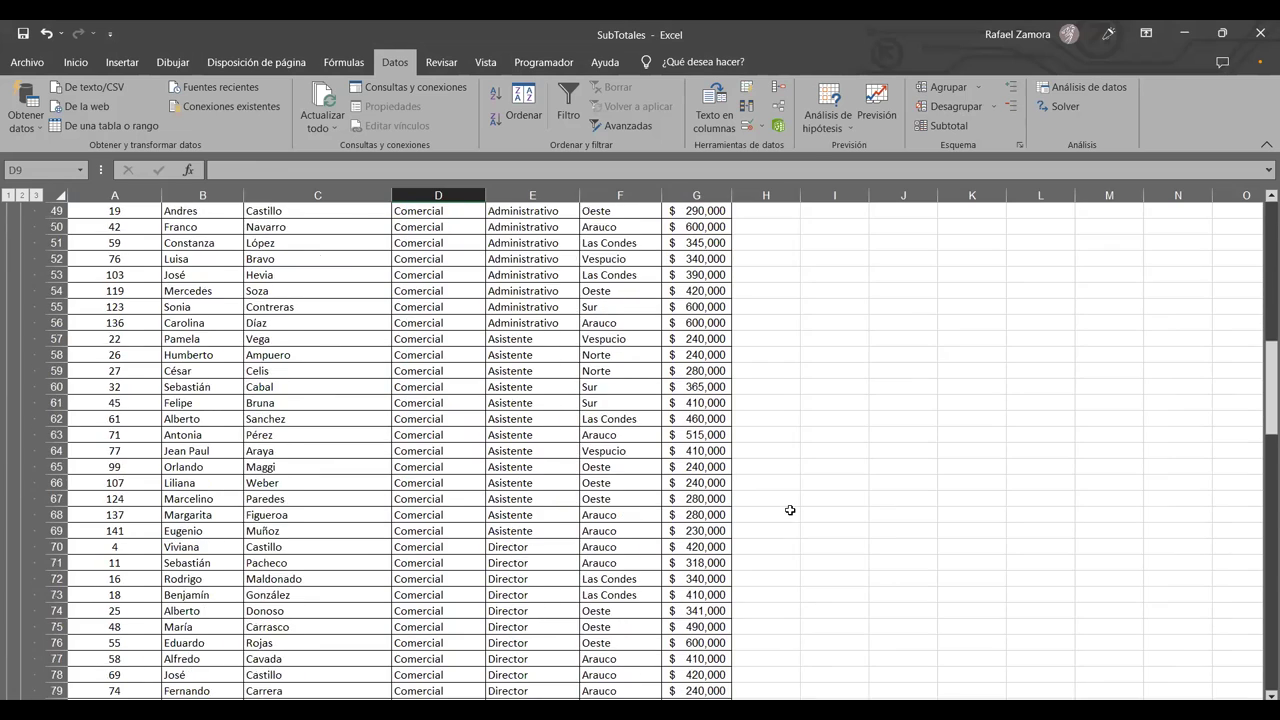
scroll(790, 510, down, 7)
scroll(790, 510, down, 6)
scroll(790, 510, down, 6)
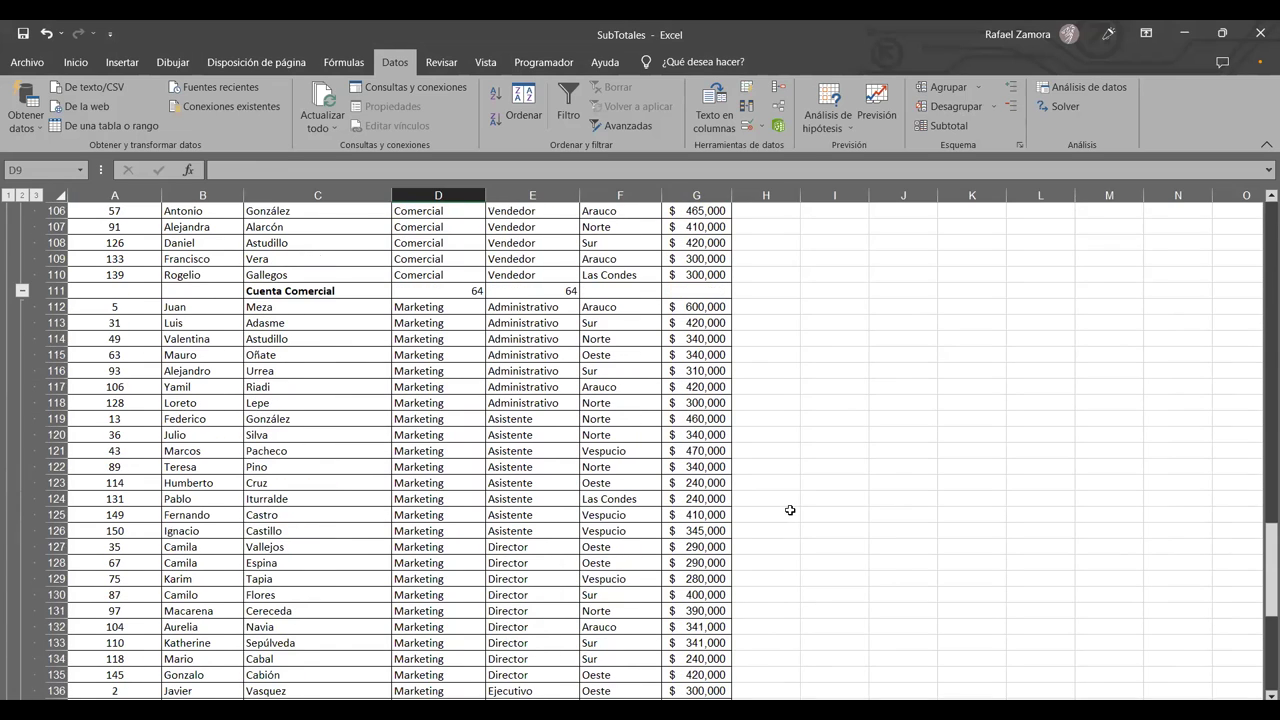
scroll(790, 510, up, 1)
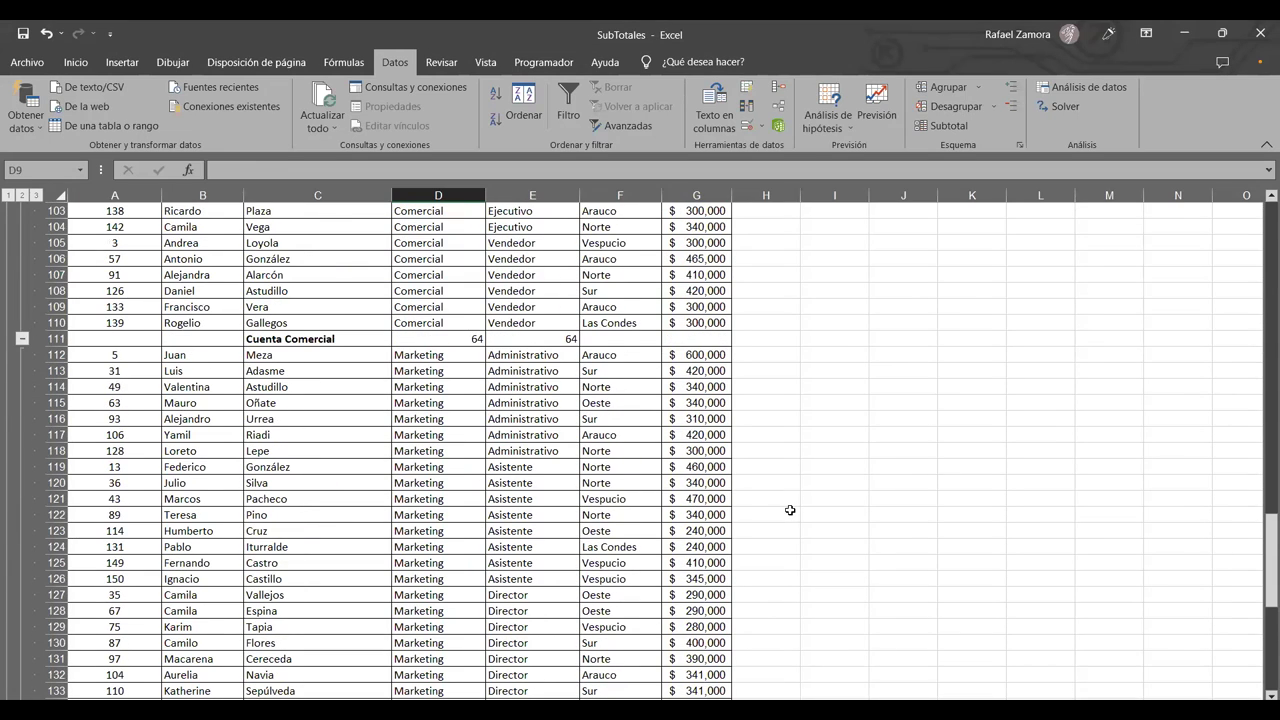
scroll(542, 350, up, 2)
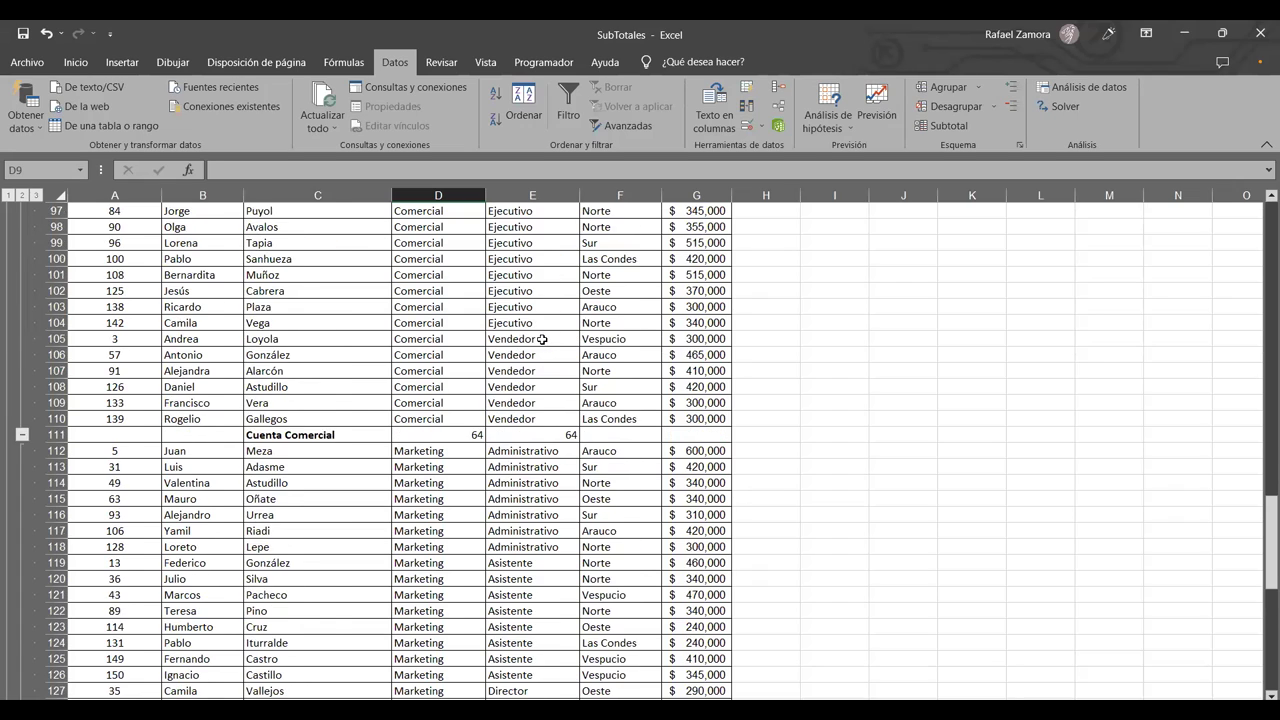
scroll(542, 350, up, 10)
scroll(542, 348, up, 4)
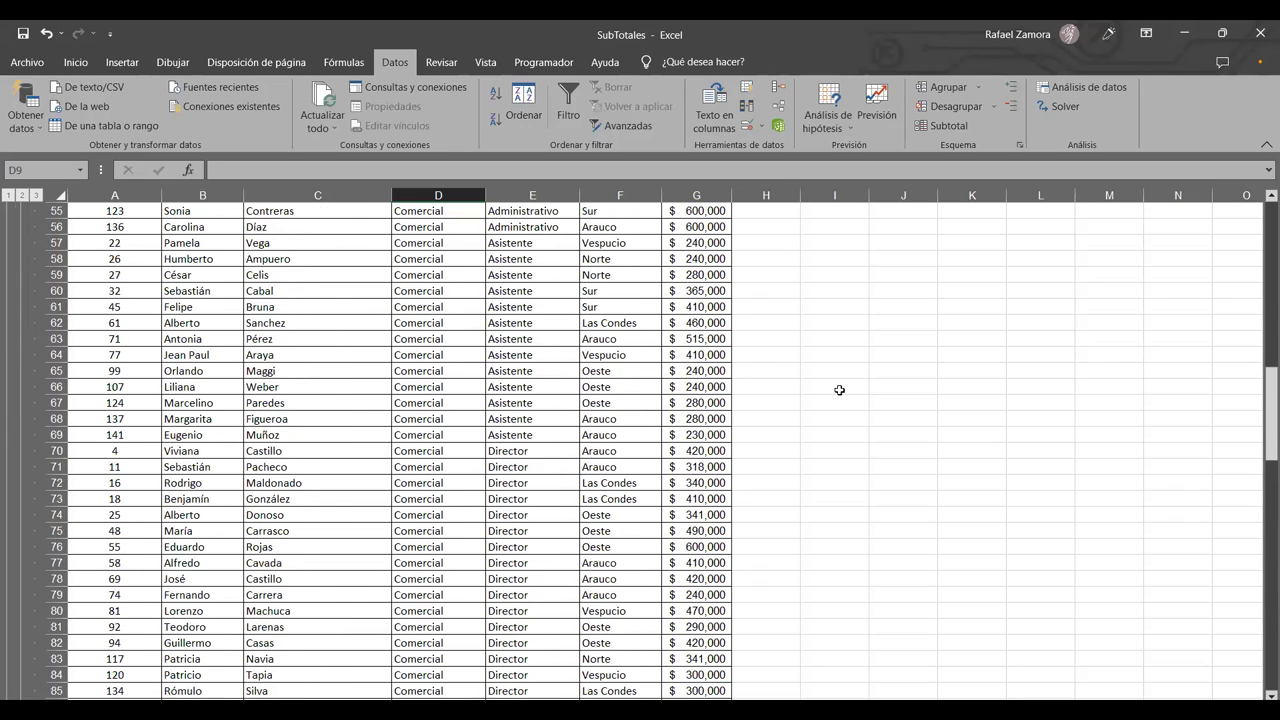
scroll(831, 390, up, 7)
scroll(831, 390, up, 10)
scroll(831, 390, up, 1)
Step: Remove all existing count subtotals from the employee table with Quitar todos
click(544, 296)
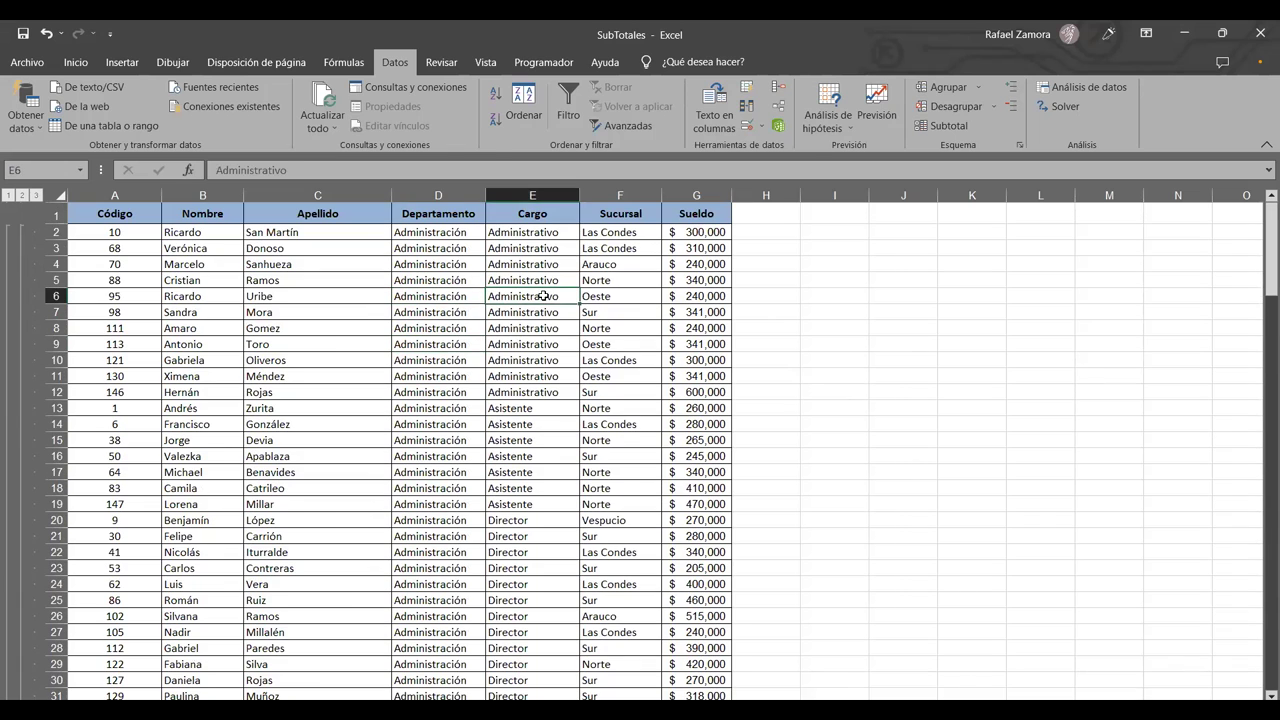
click(940, 126)
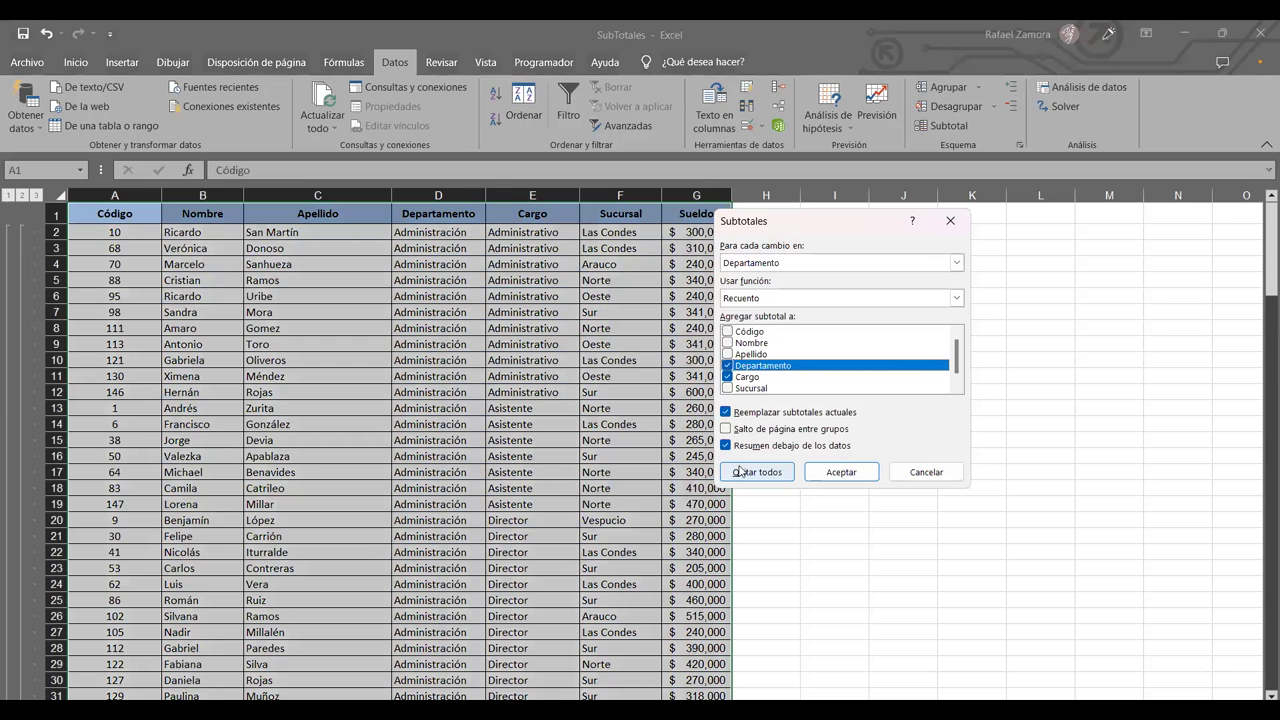
click(757, 471)
click(487, 328)
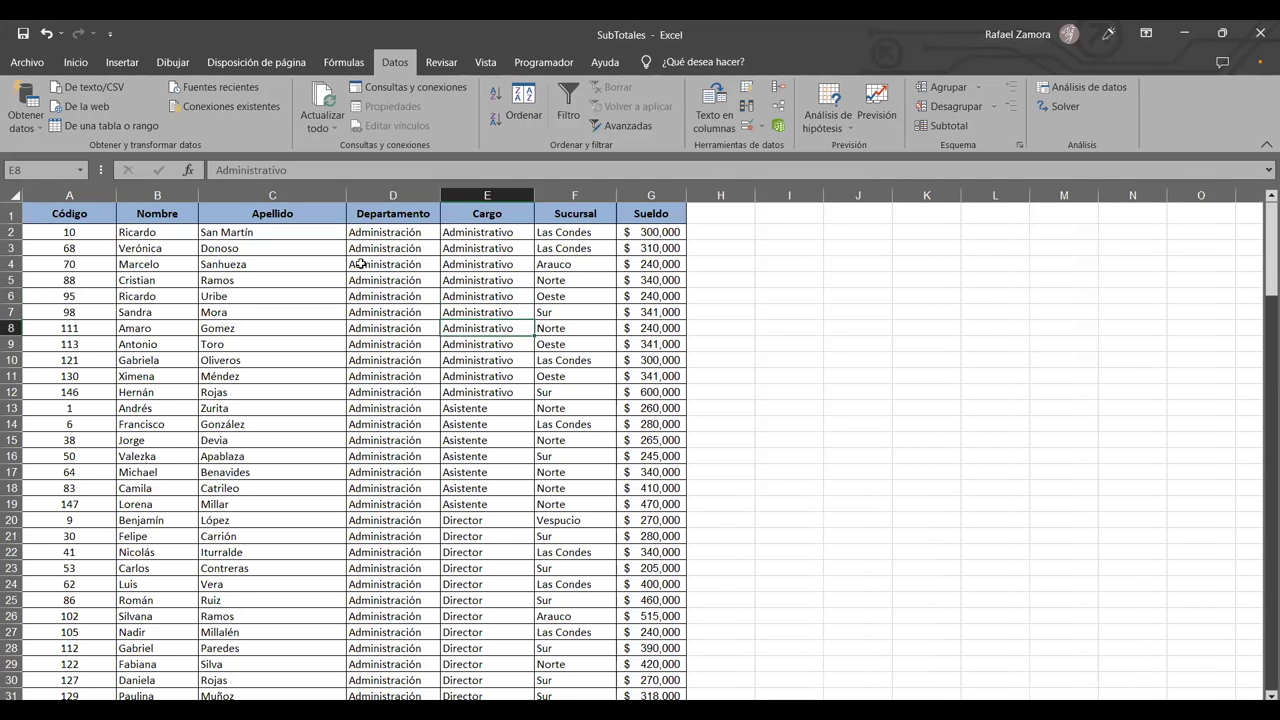
click(520, 360)
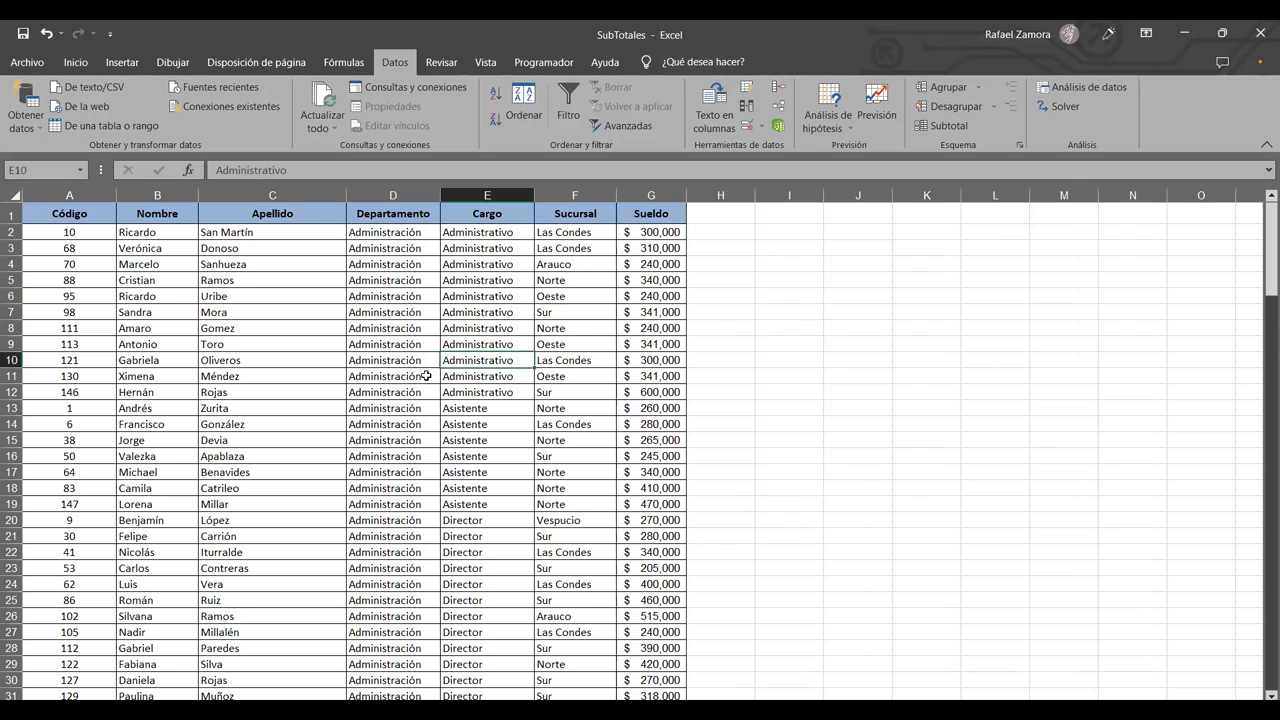
click(340, 296)
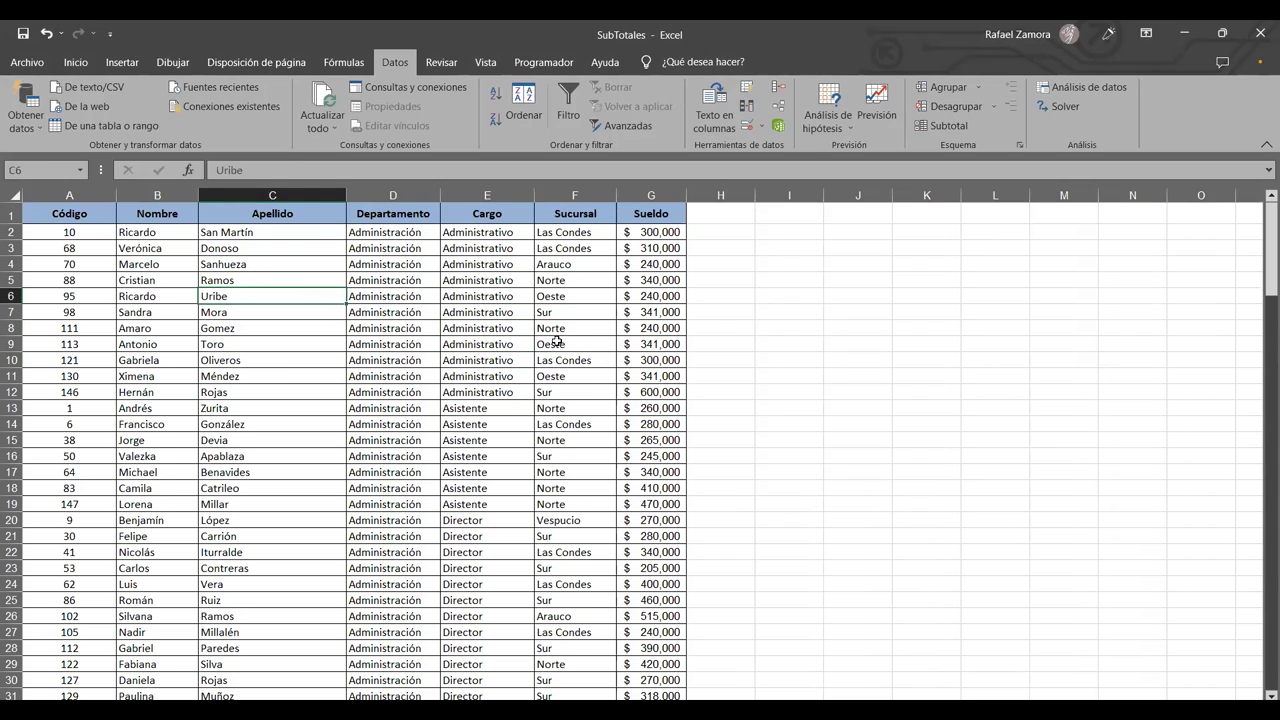
Step: Set up Promedio subtotals per Departamento on the Sueldo column only
click(945, 125)
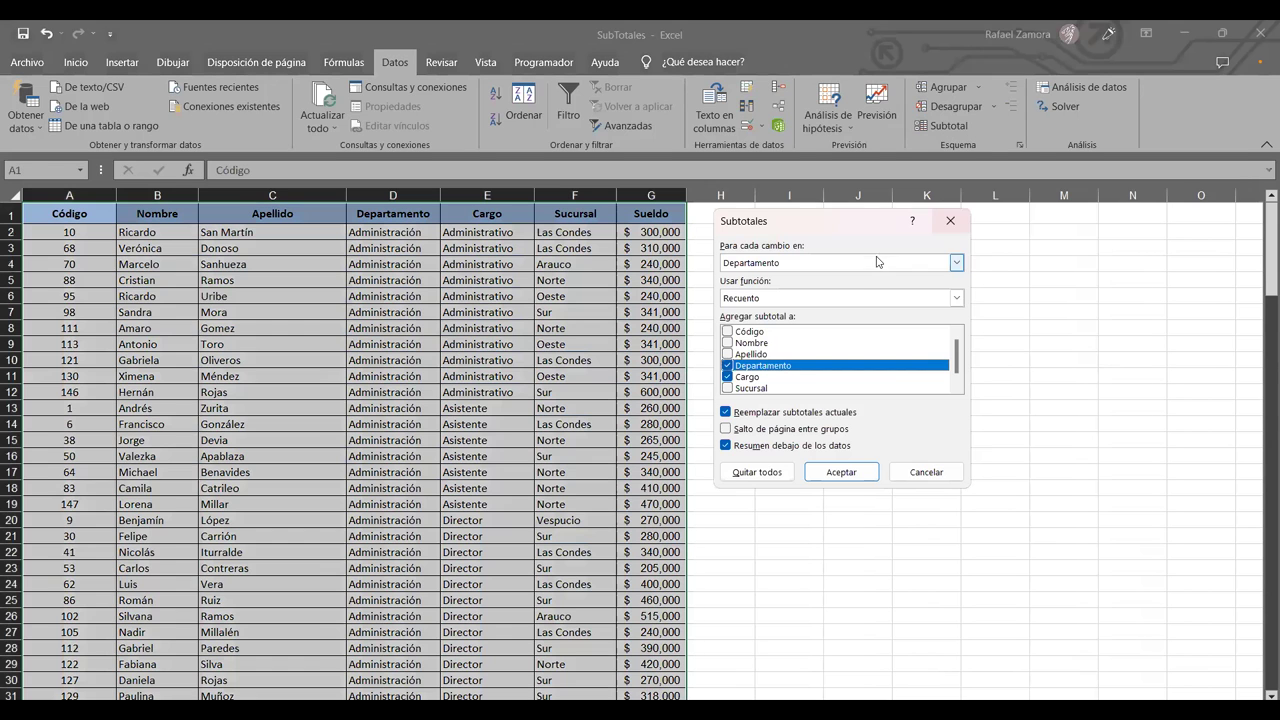
click(770, 296)
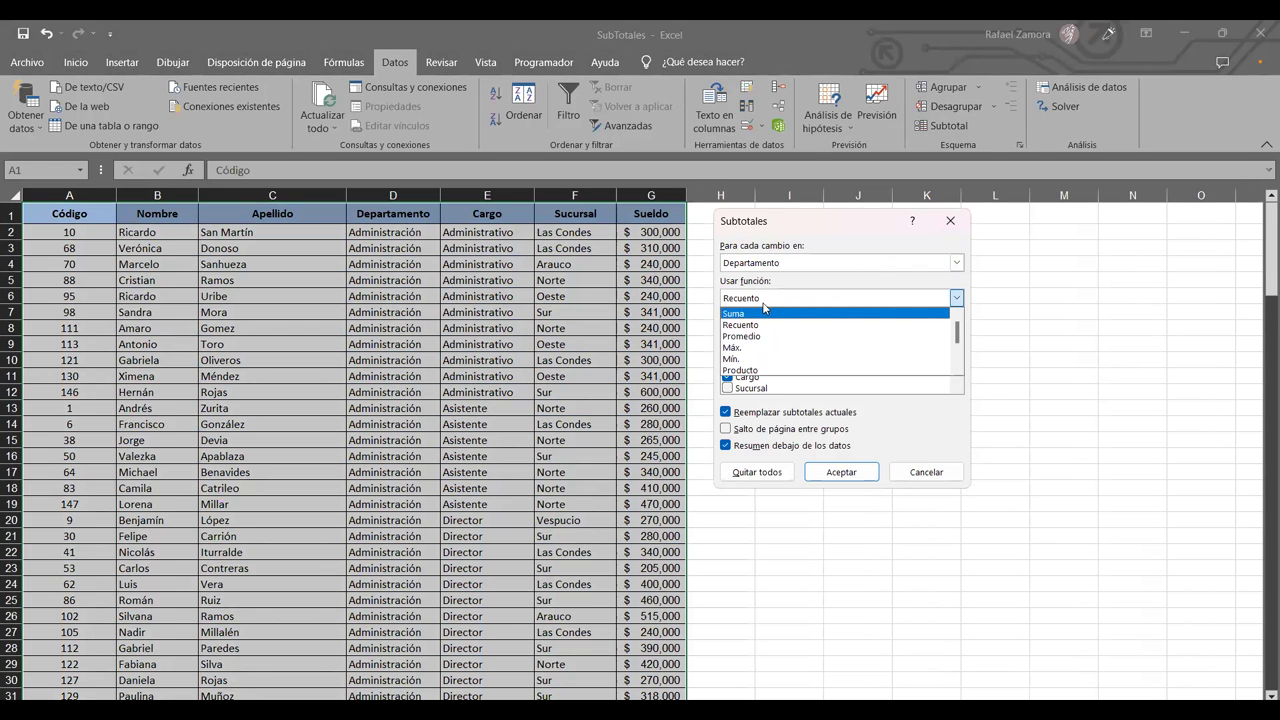
click(770, 338)
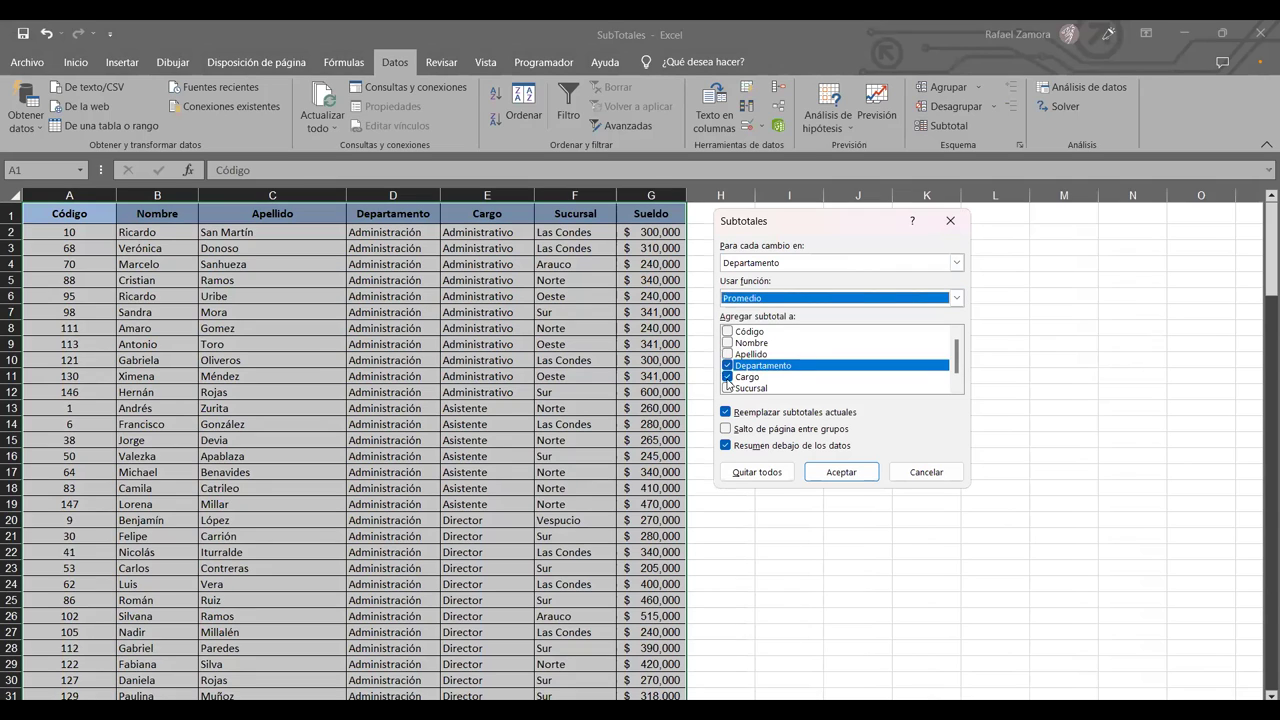
click(728, 377)
click(727, 366)
click(727, 388)
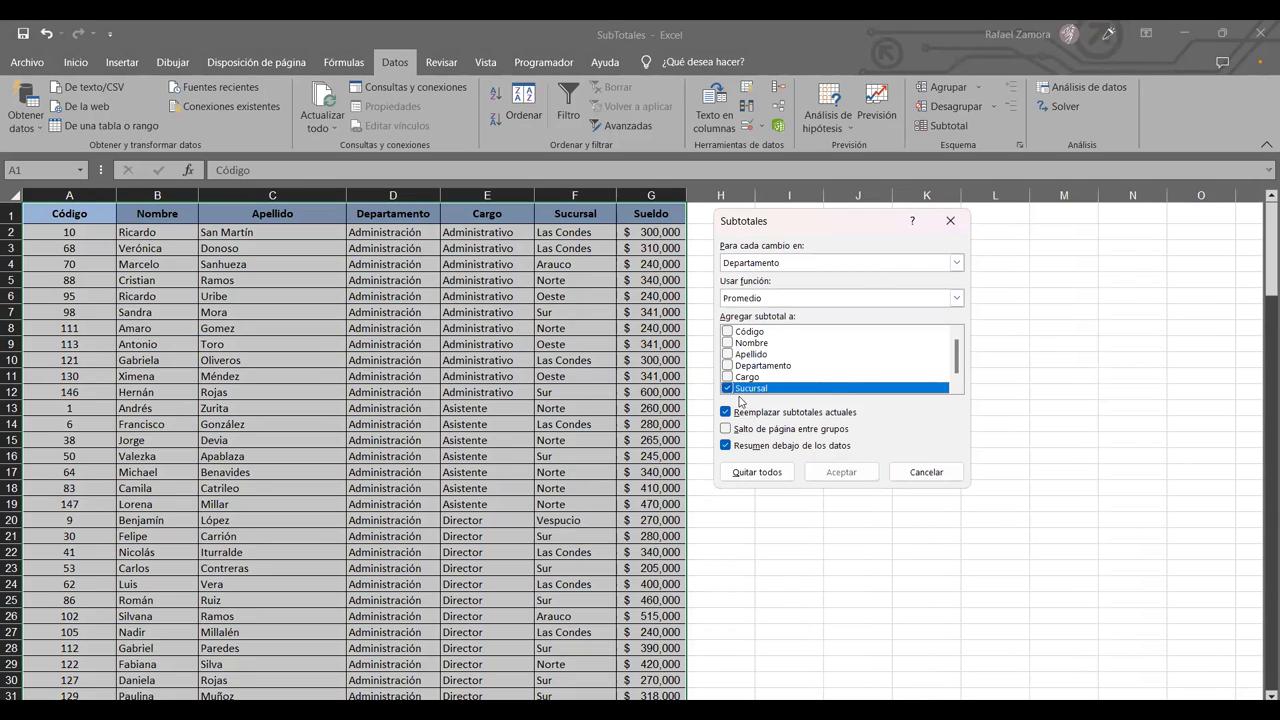
click(727, 388)
click(727, 377)
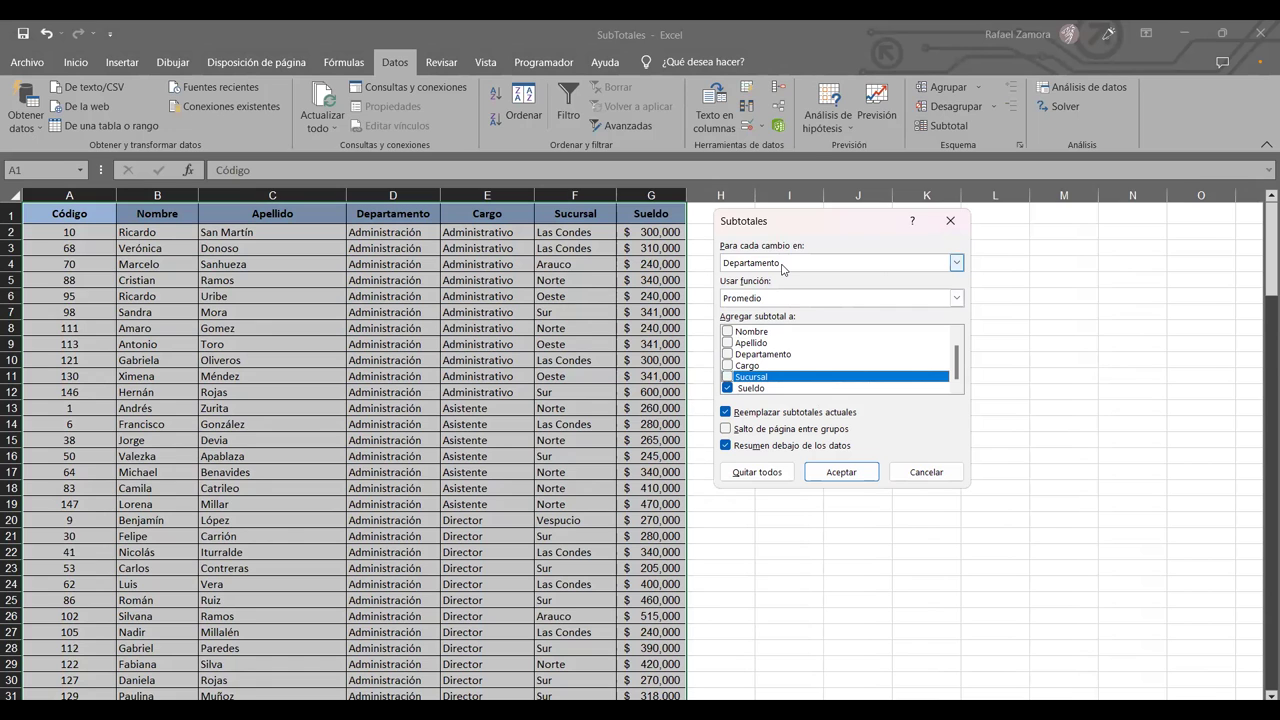
click(840, 480)
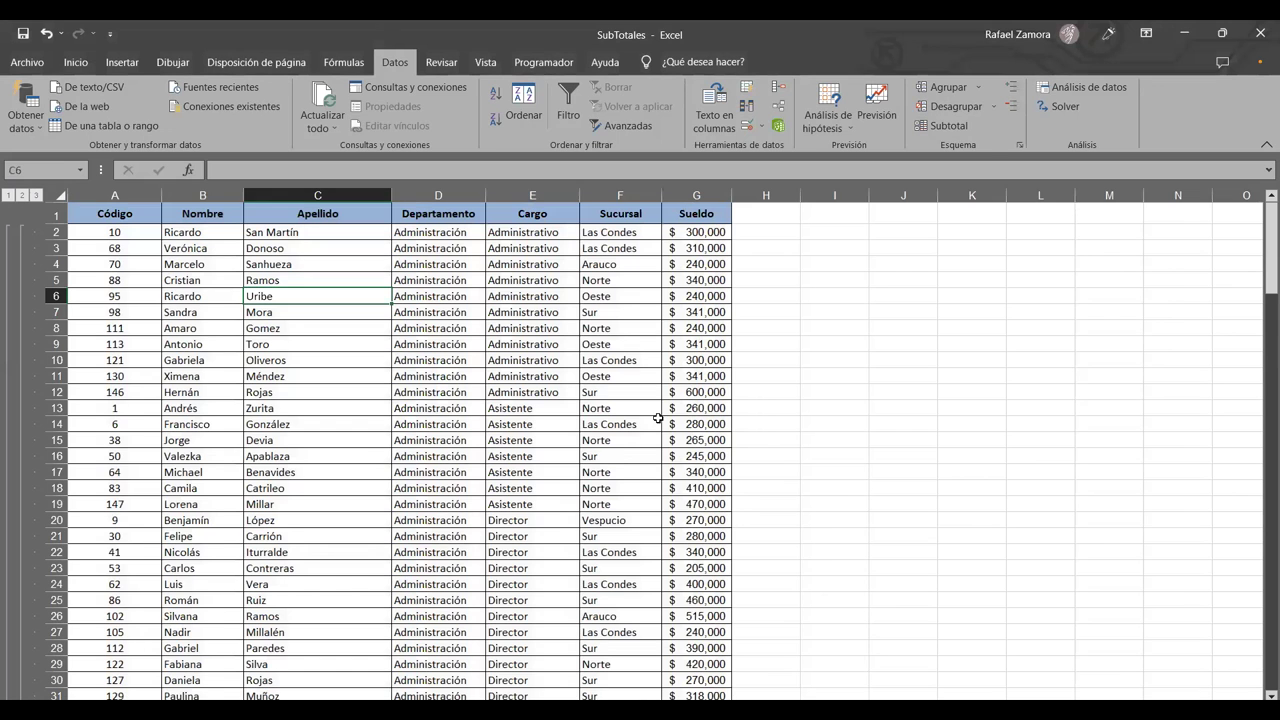
Step: Collapse to outline level 2: Administración 351,545, Comercial 376,266, Marketing 359,119, general 364,213
scroll(658, 418, down, 4)
scroll(658, 418, down, 3)
scroll(658, 418, down, 6)
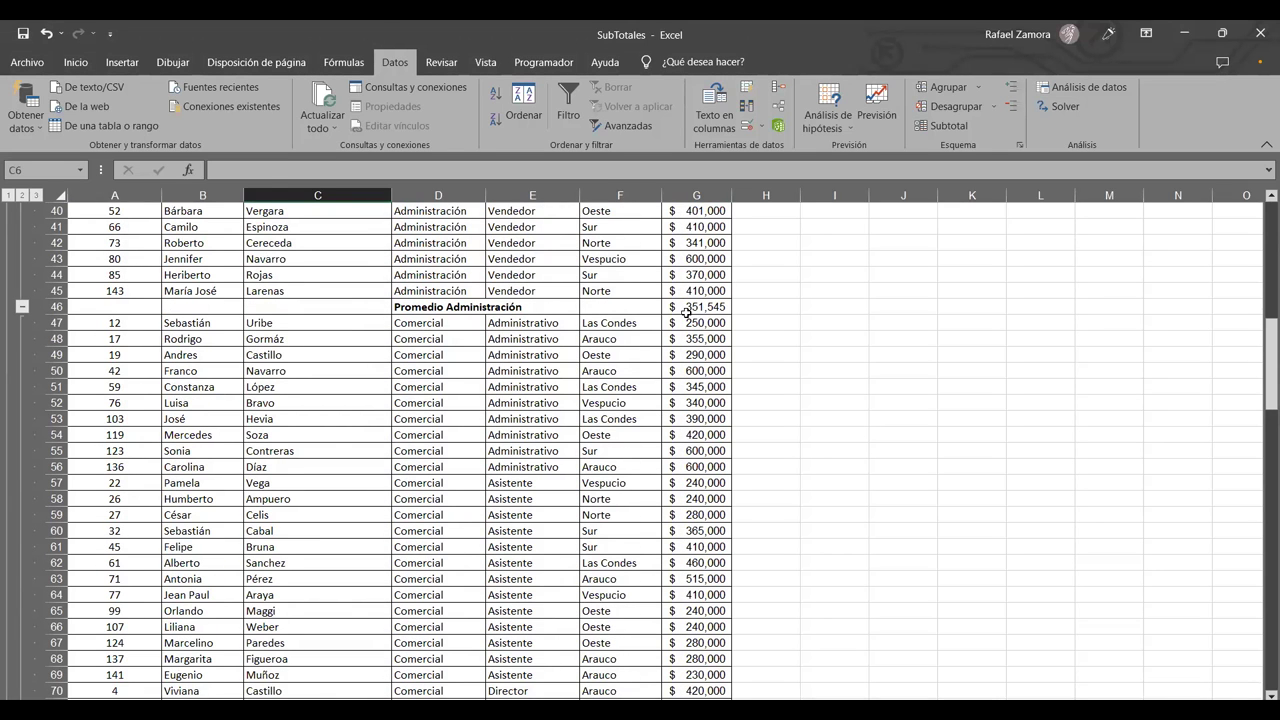
scroll(481, 421, down, 7)
scroll(481, 421, down, 3)
scroll(481, 421, down, 5)
scroll(481, 421, down, 6)
scroll(481, 421, down, 3)
scroll(481, 424, up, 2)
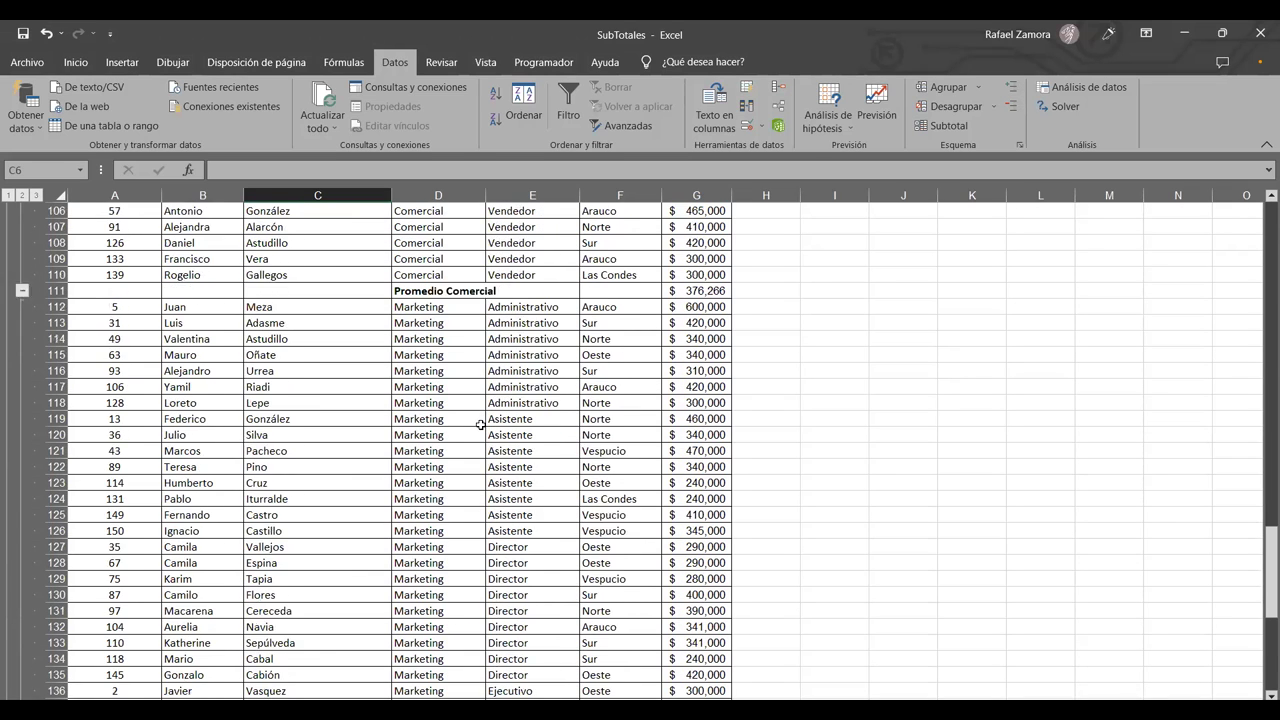
scroll(481, 424, up, 3)
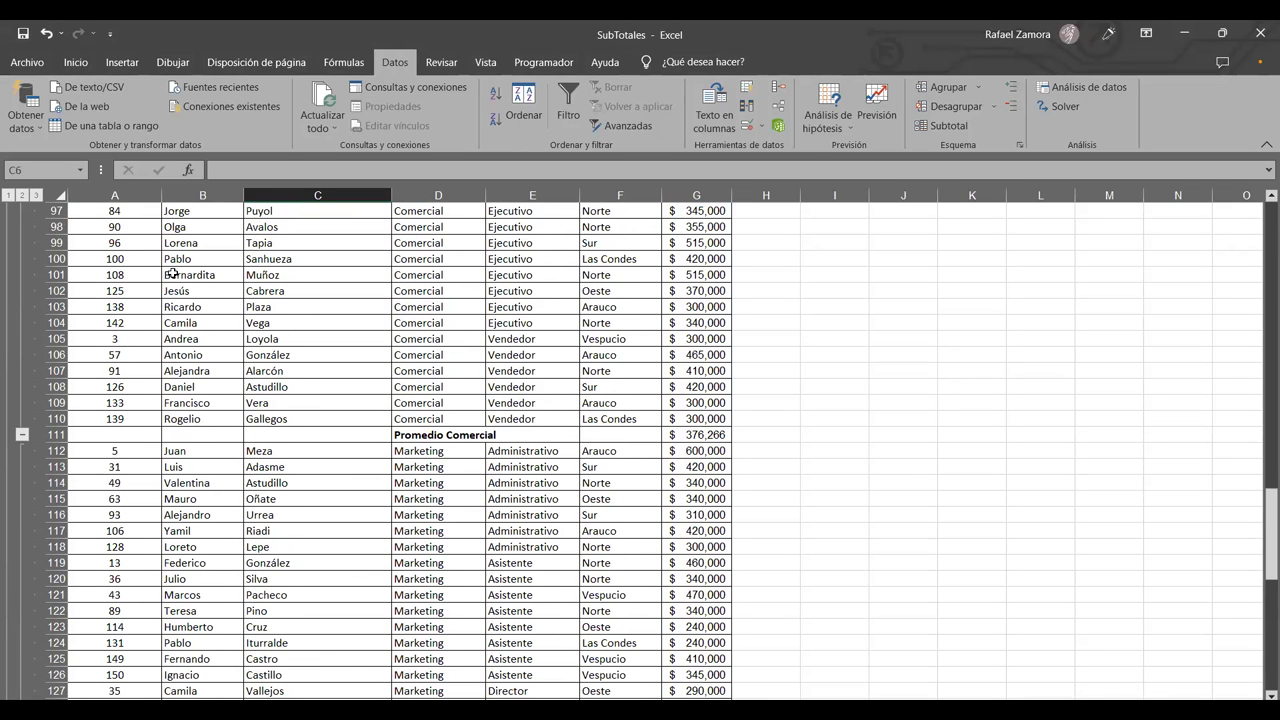
scroll(763, 337, down, 3)
scroll(832, 451, up, 4)
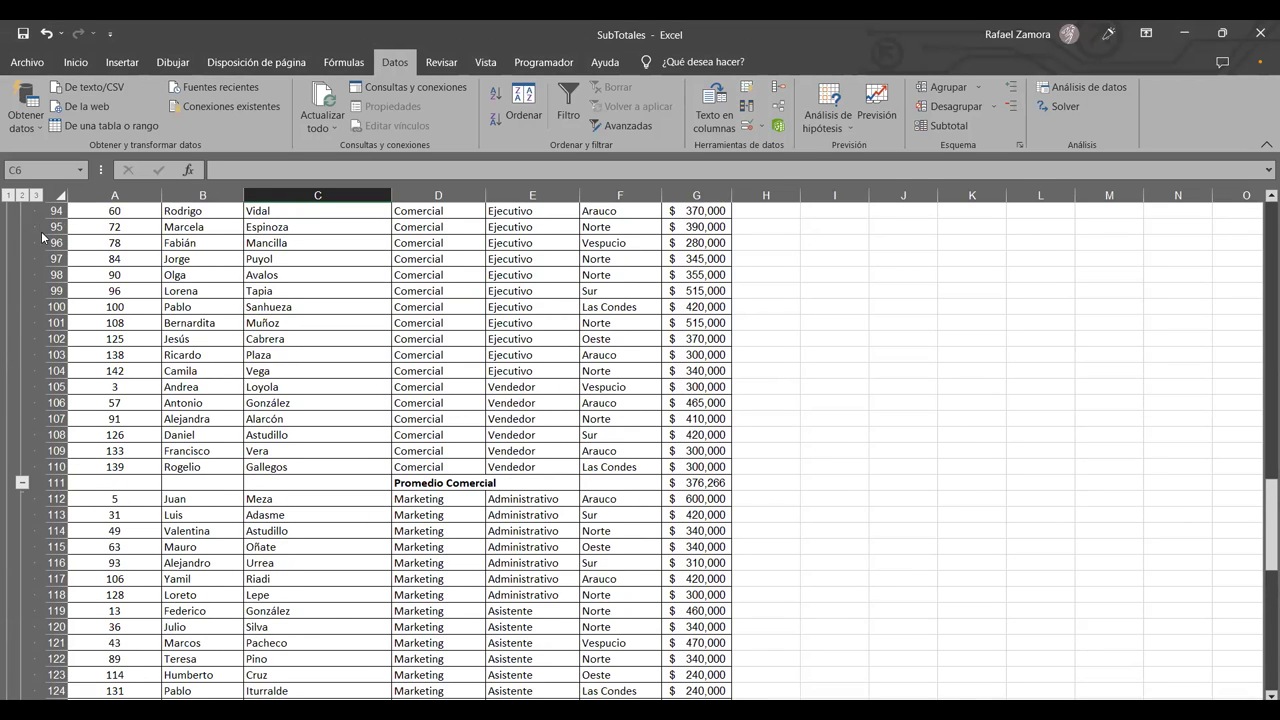
click(22, 195)
scroll(480, 386, up, 2)
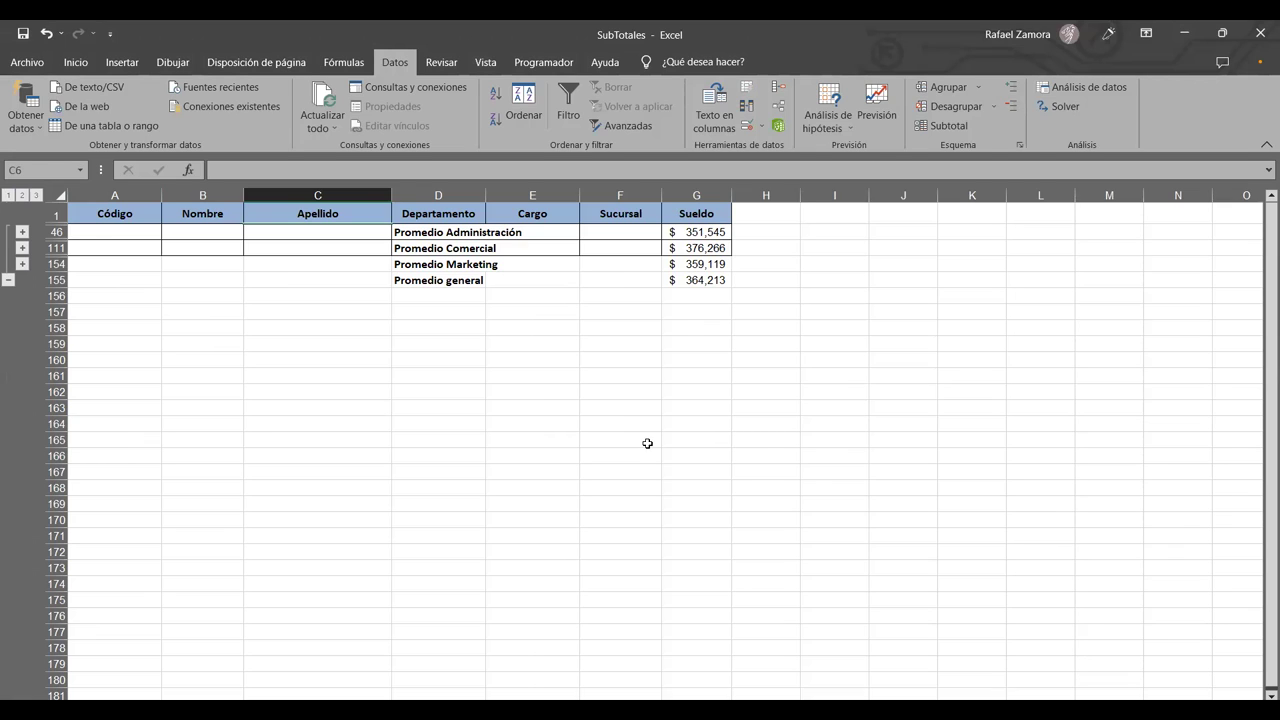
click(647, 443)
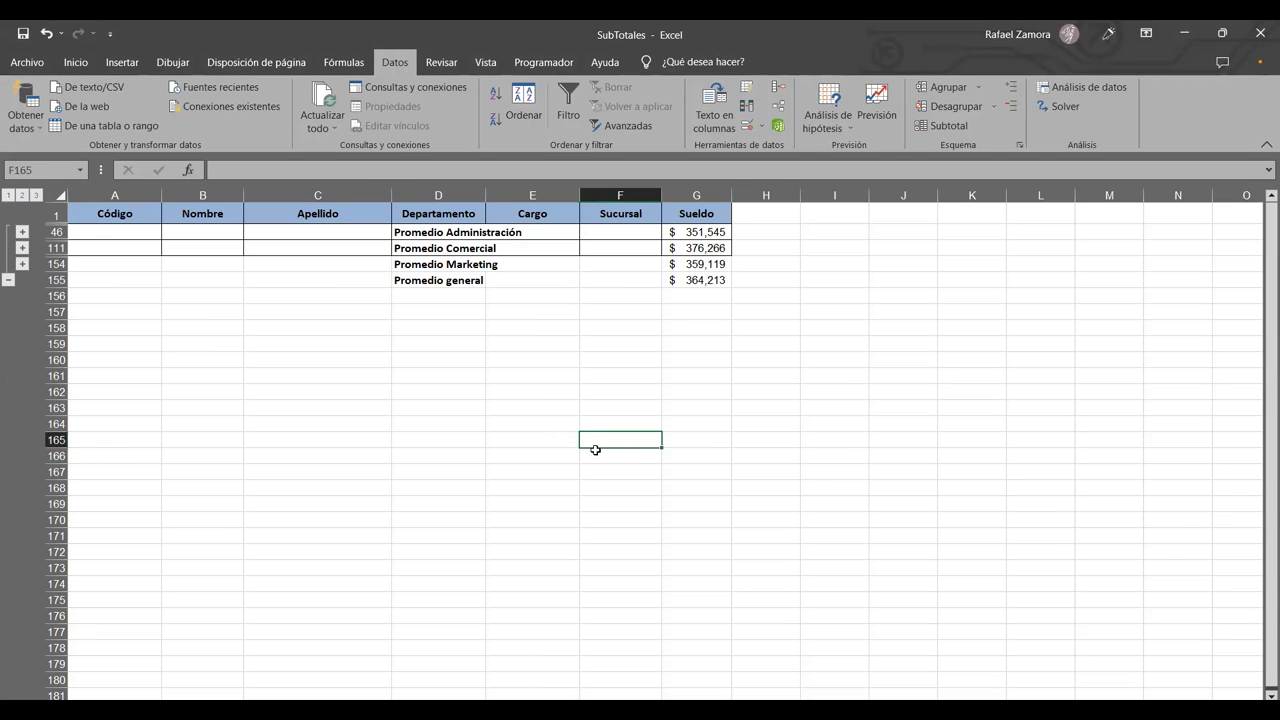
click(803, 330)
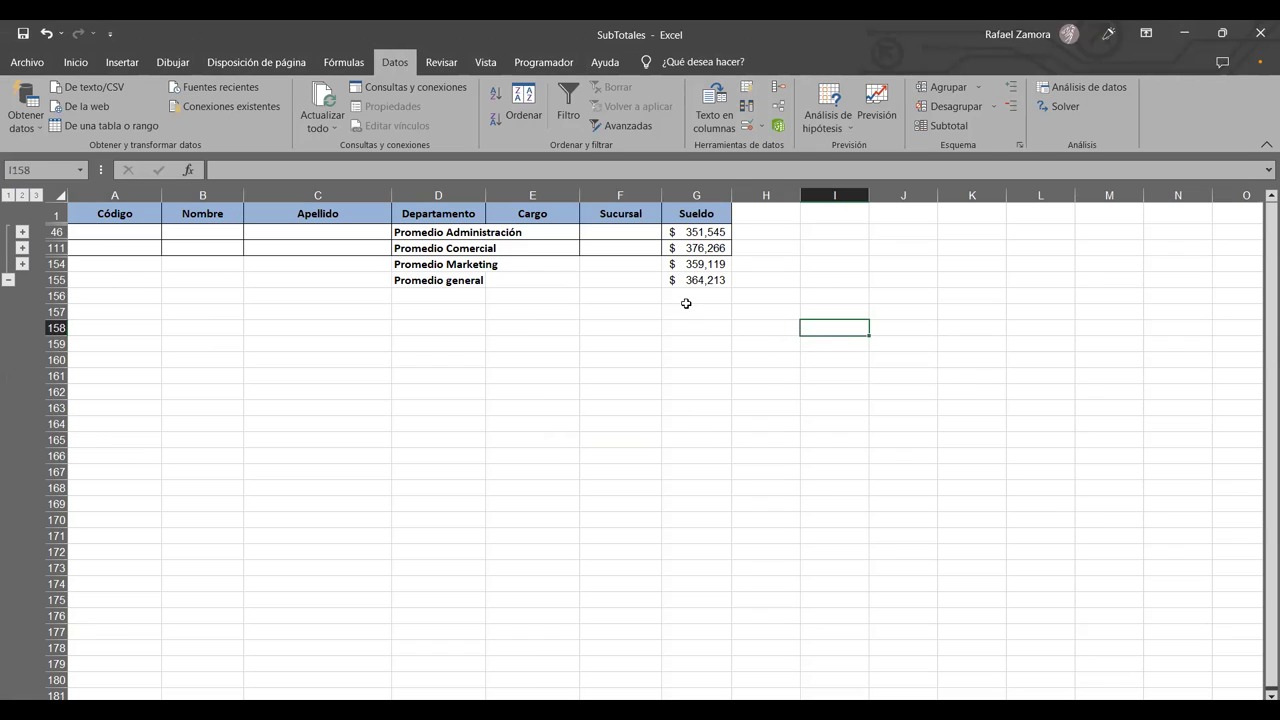
click(468, 252)
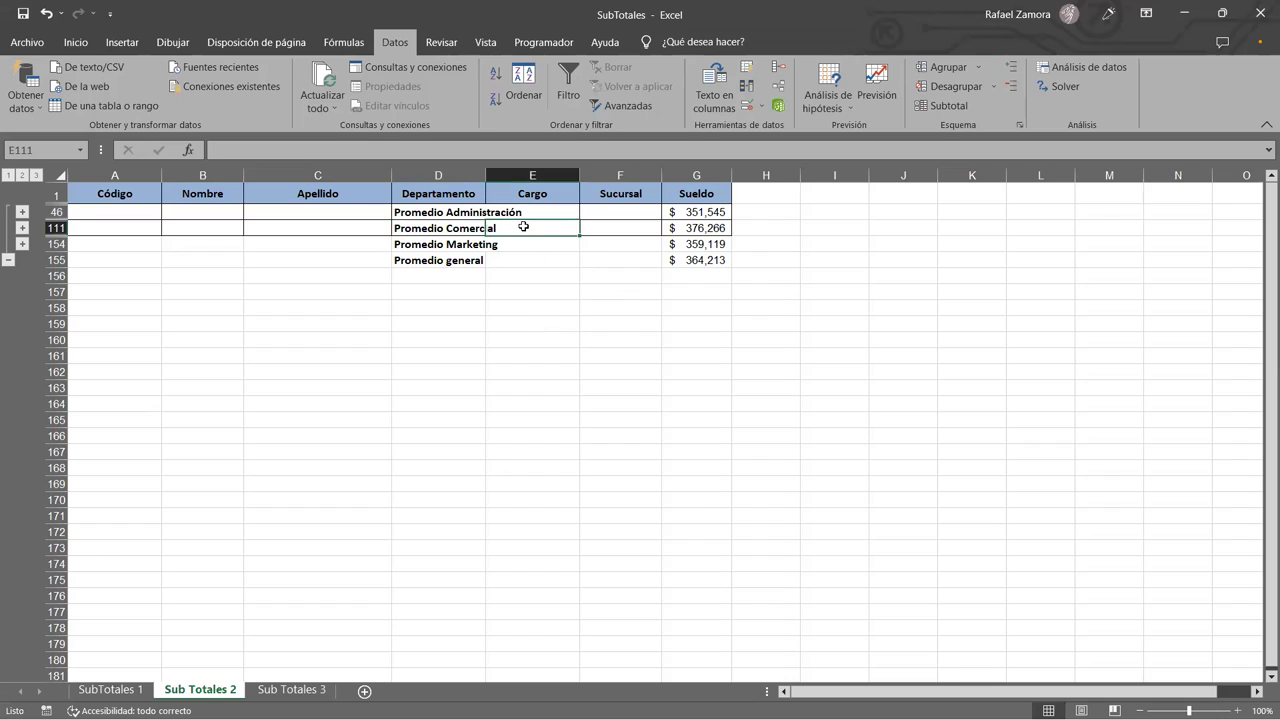
click(477, 243)
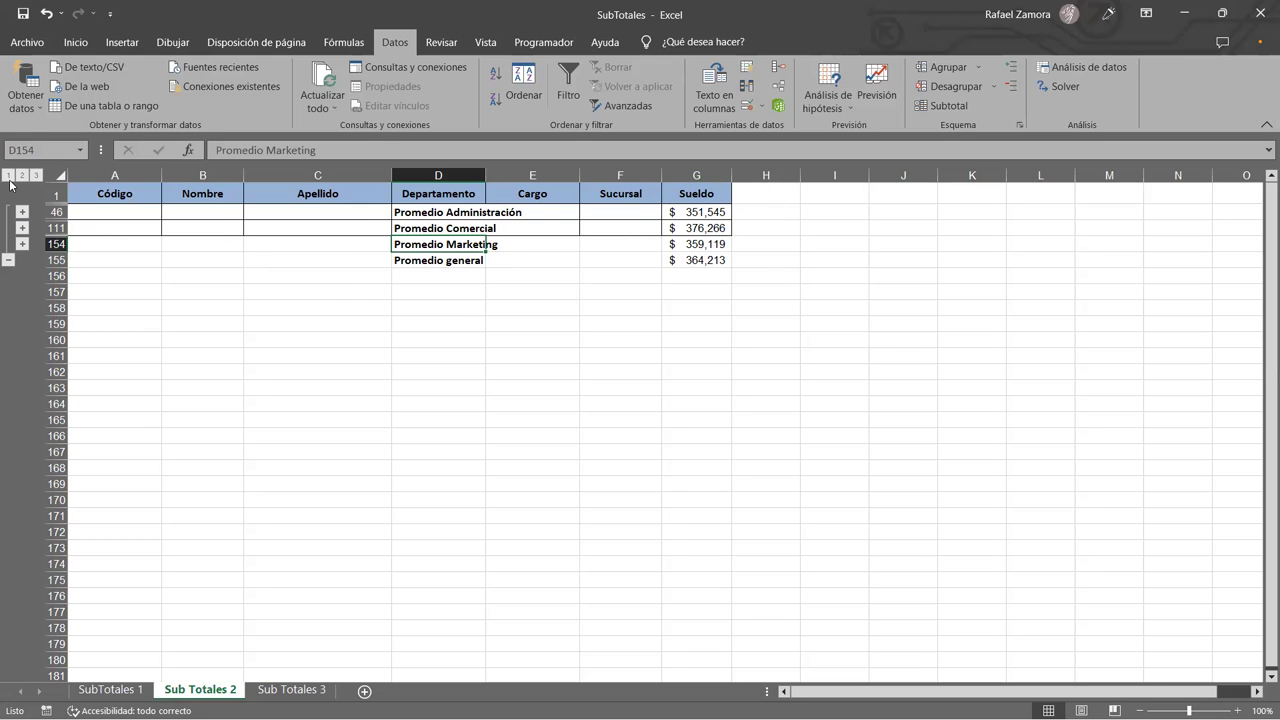
Step: Expand the Administración group and review its employee salaries, such as 280,000 in row 21
click(22, 211)
scroll(322, 239, down, 4)
scroll(660, 492, down, 1)
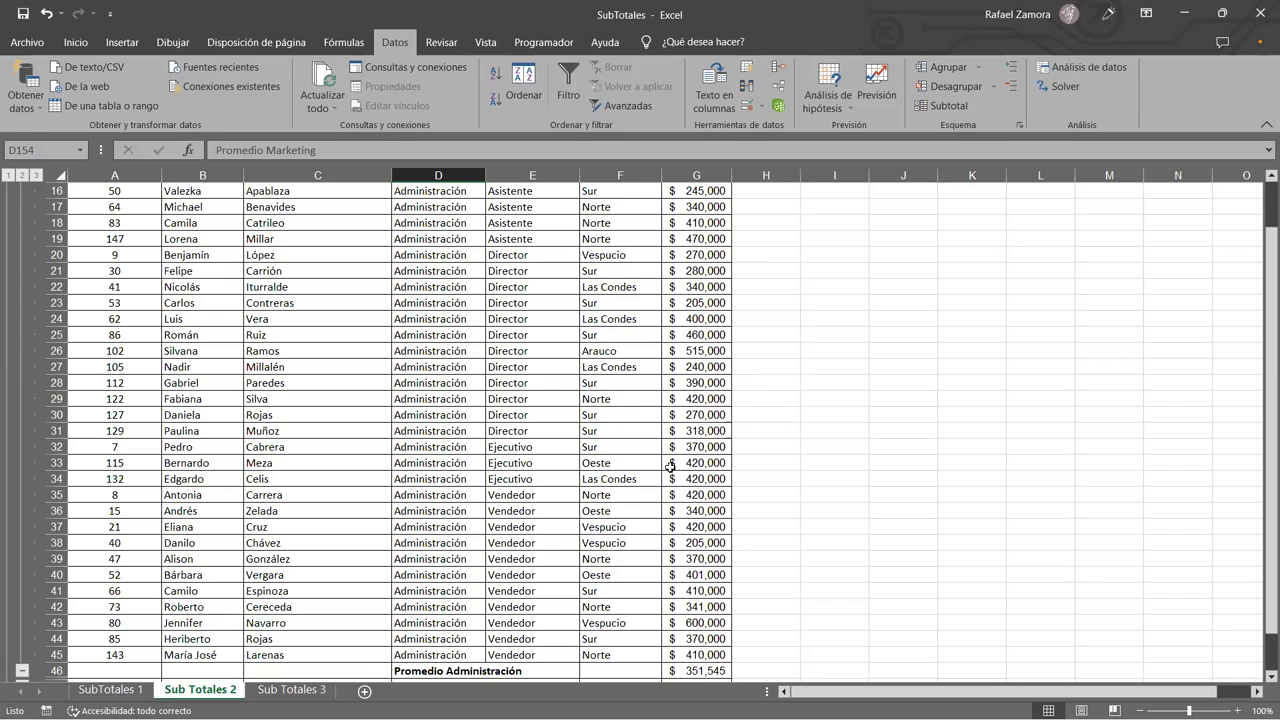
click(689, 276)
scroll(695, 366, down, 5)
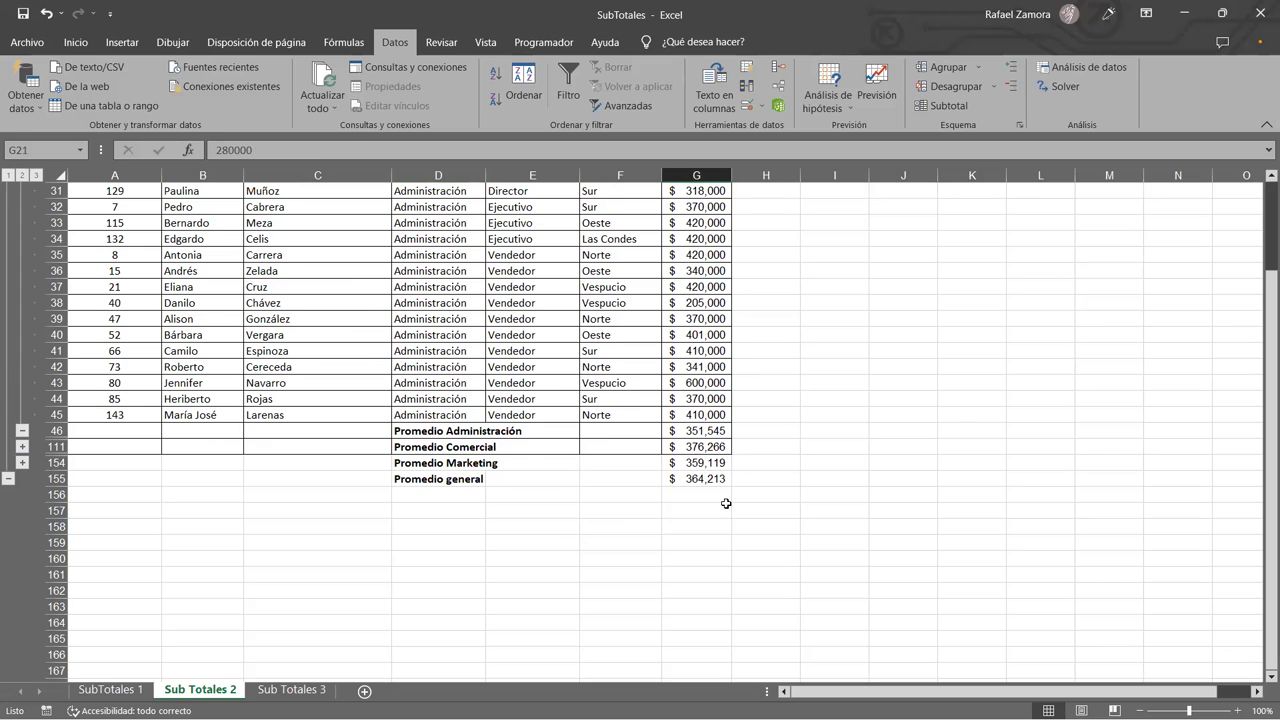
scroll(724, 501, up, 5)
scroll(723, 500, up, 5)
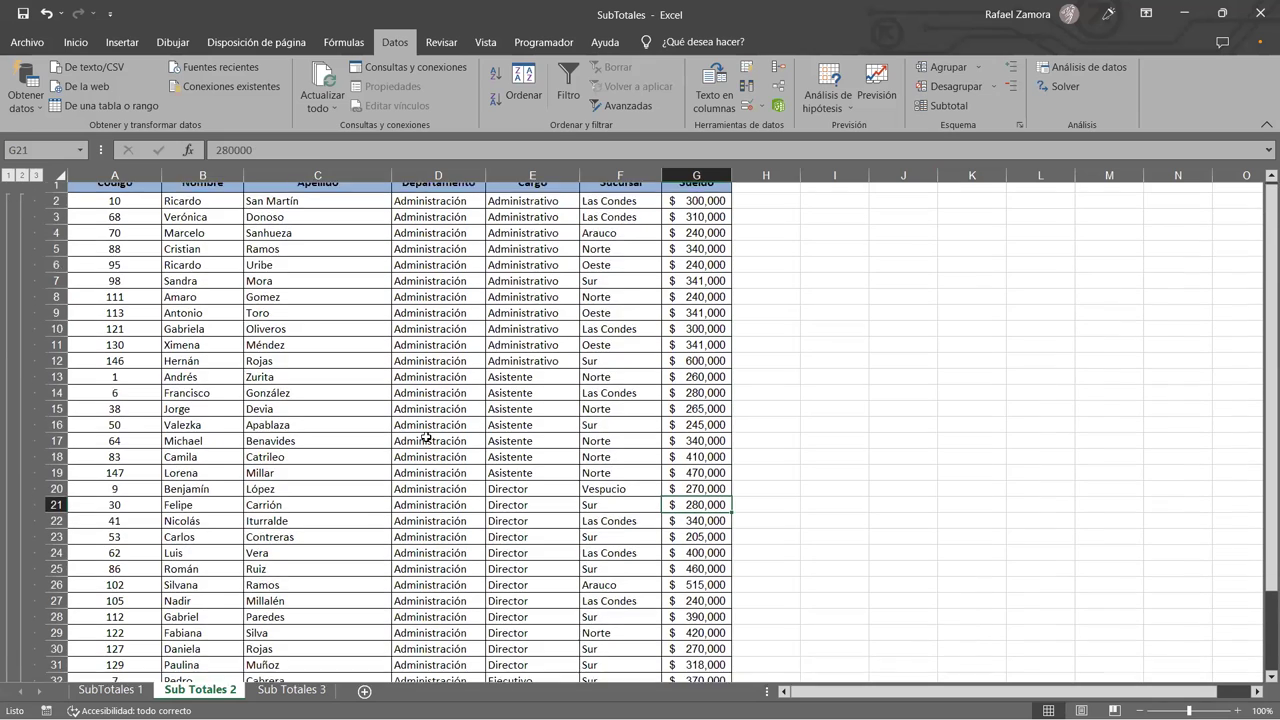
scroll(428, 434, down, 9)
scroll(426, 435, down, 2)
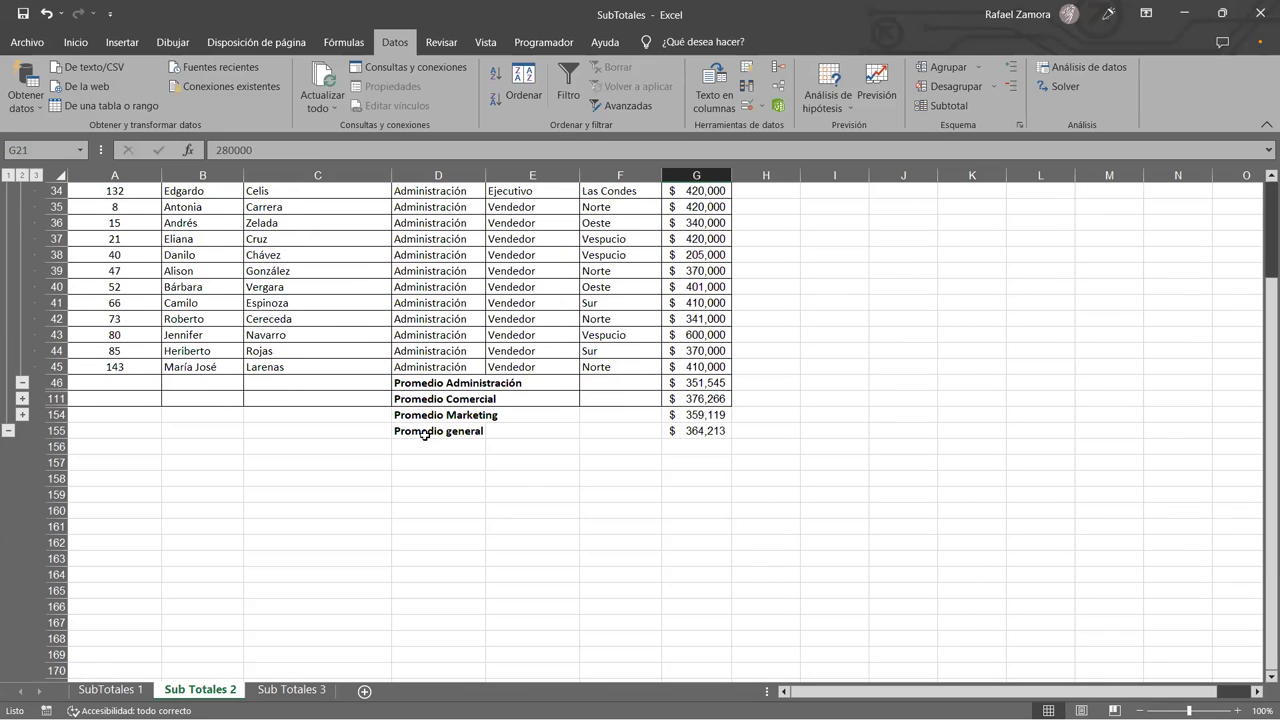
Step: Collapse Administración again, re-expand it, and return to the table's header row
click(20, 382)
scroll(328, 444, up, 2)
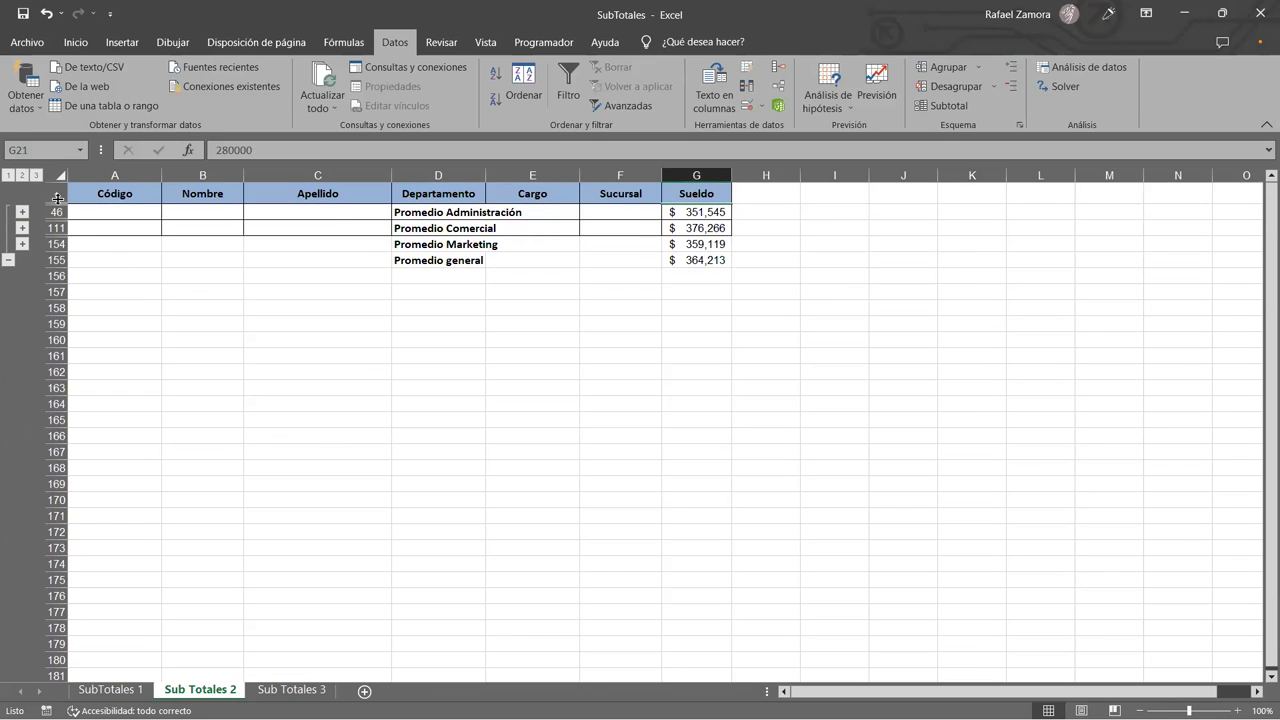
click(22, 212)
scroll(734, 340, down, 4)
scroll(854, 499, down, 7)
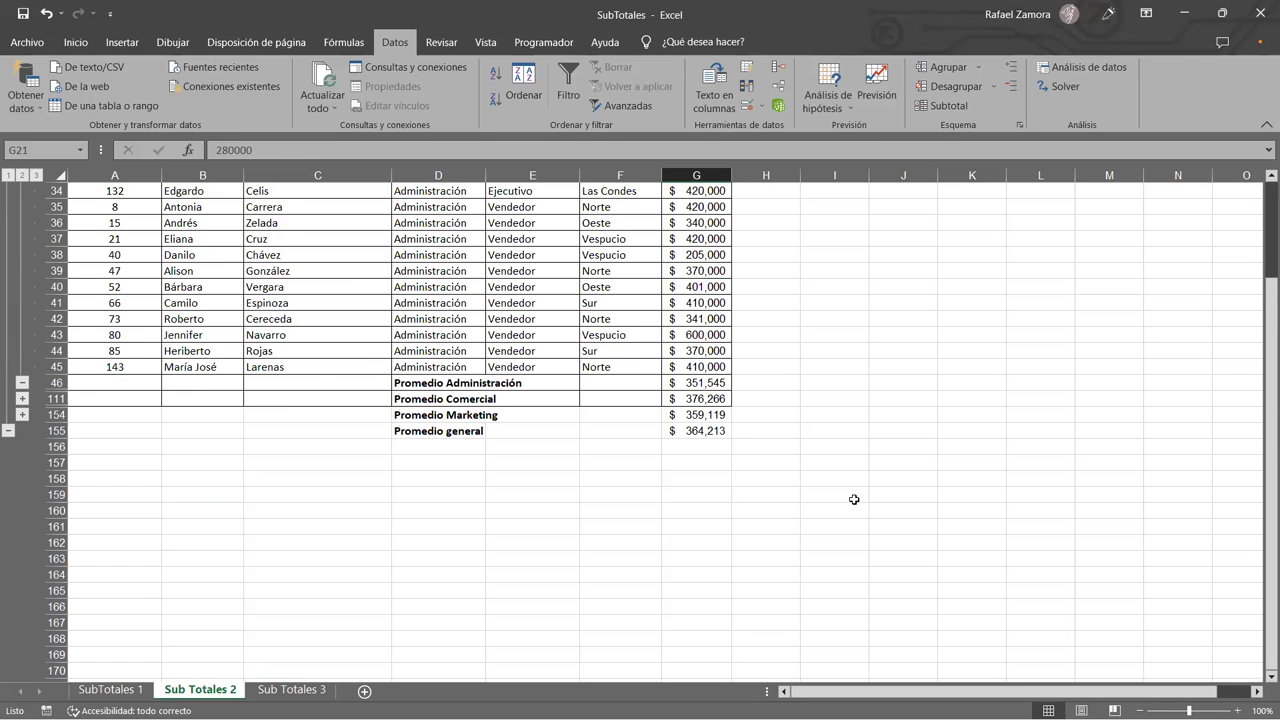
scroll(724, 484, up, 5)
scroll(724, 484, up, 6)
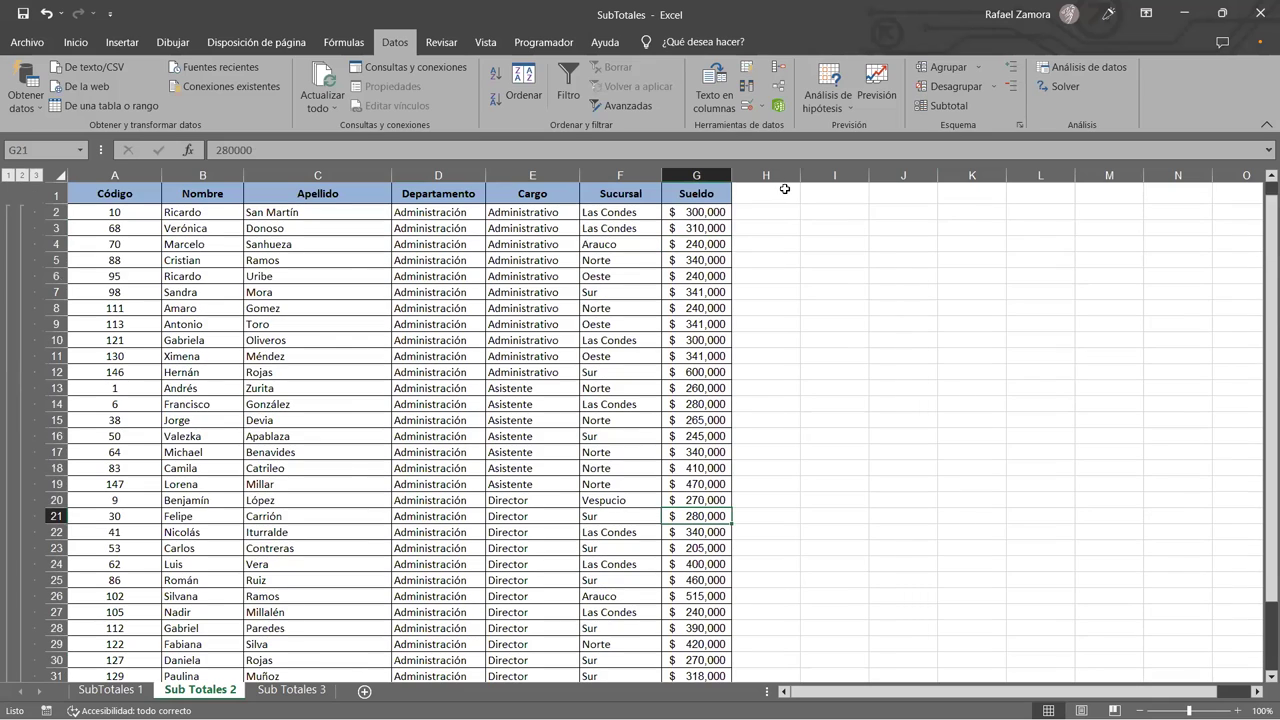
click(716, 220)
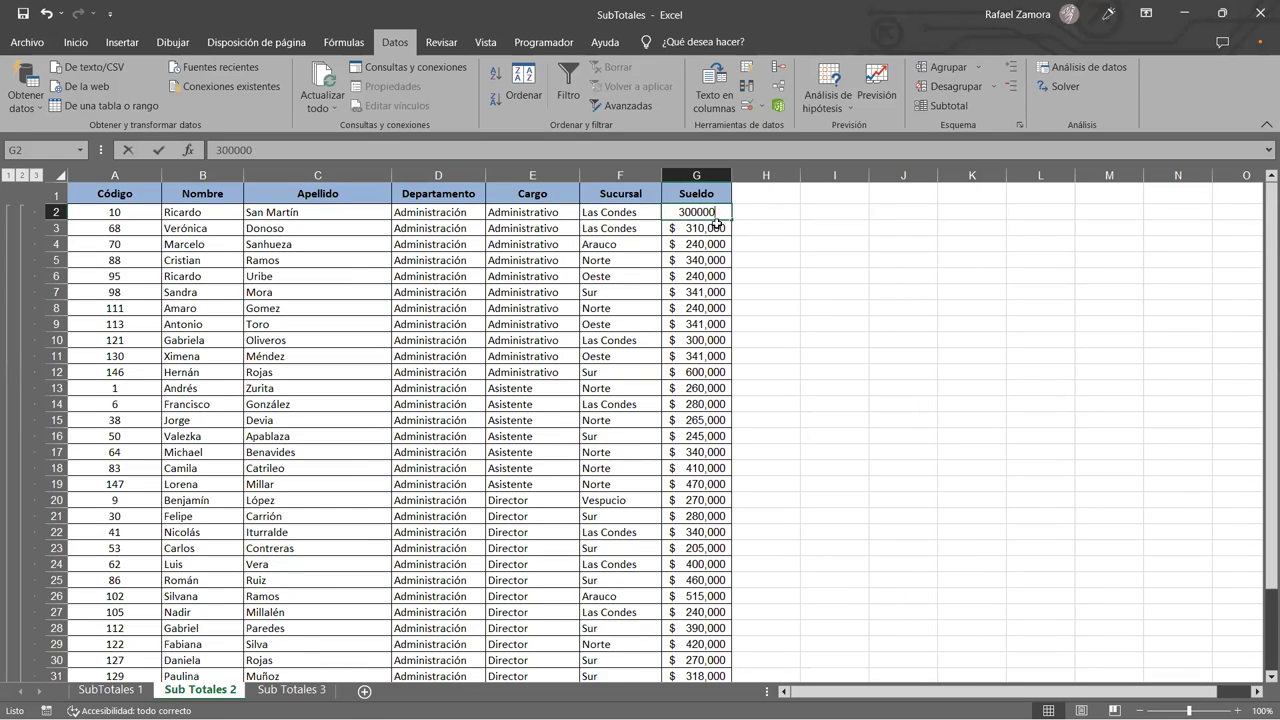
text(10000)
key(Return)
scroll(716, 222, down, 1)
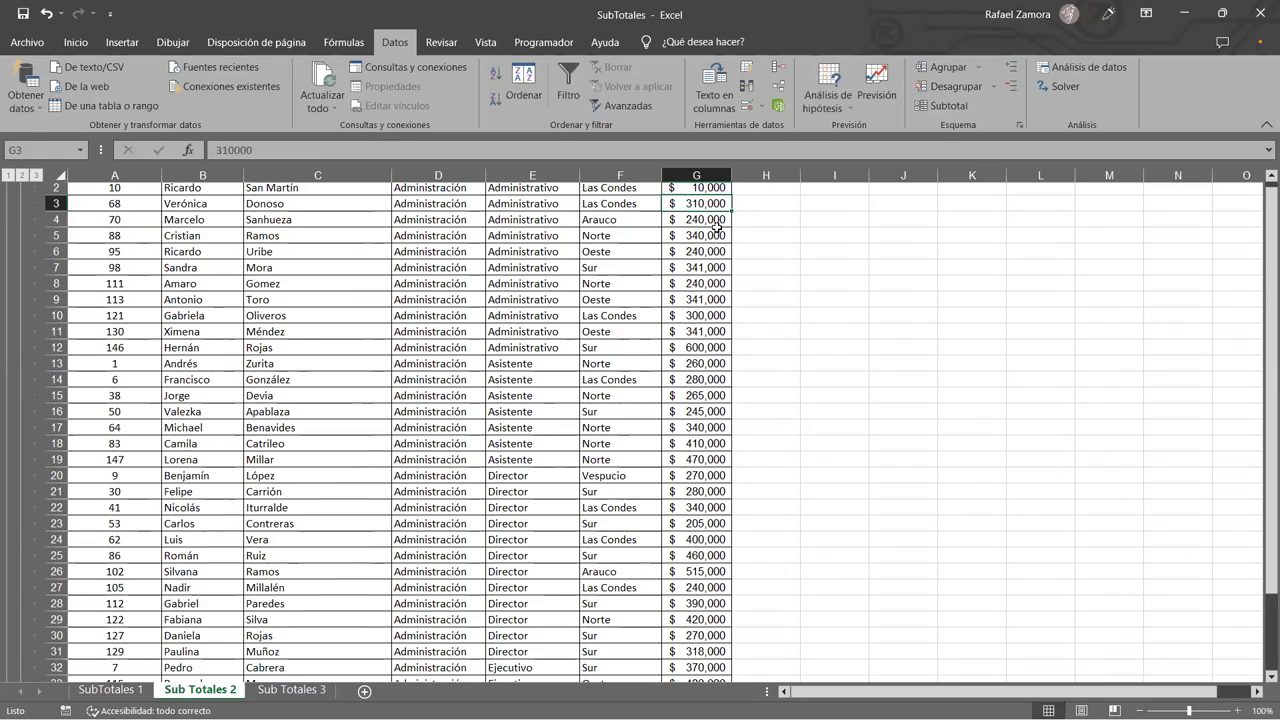
scroll(718, 235, down, 7)
scroll(722, 250, down, 1)
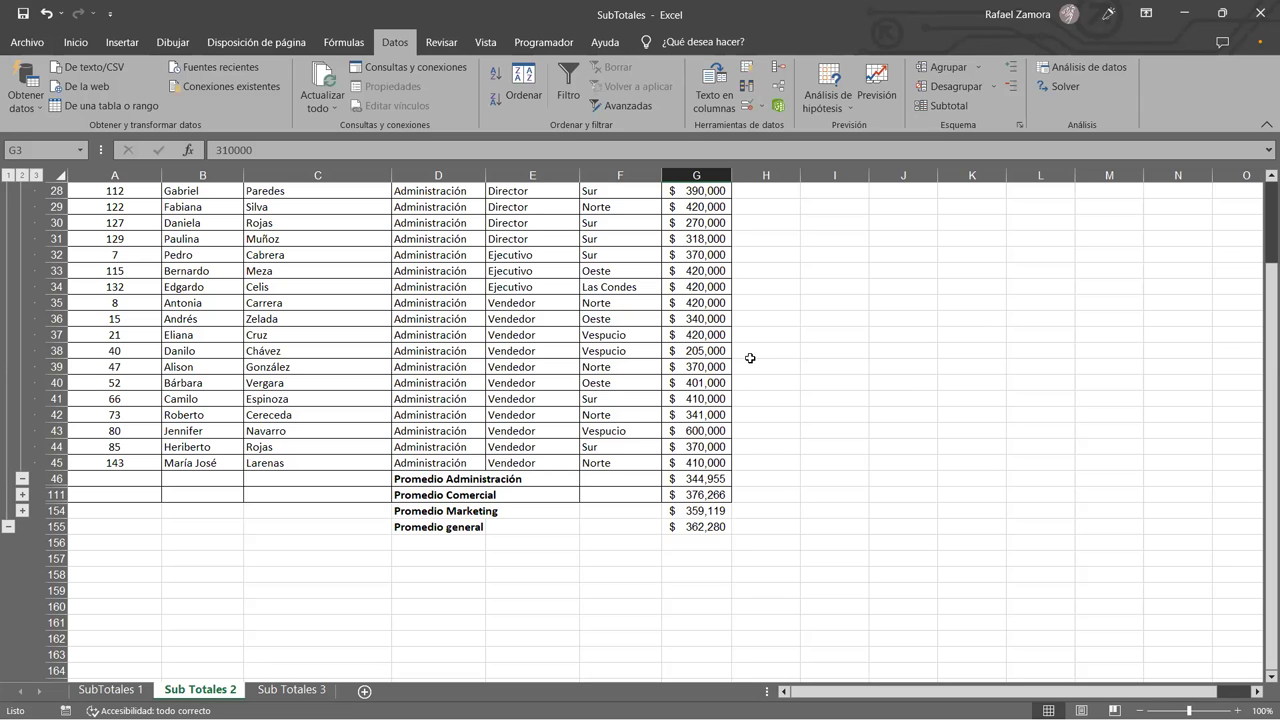
key(ctrl+z)
scroll(769, 338, up, 1)
click(688, 244)
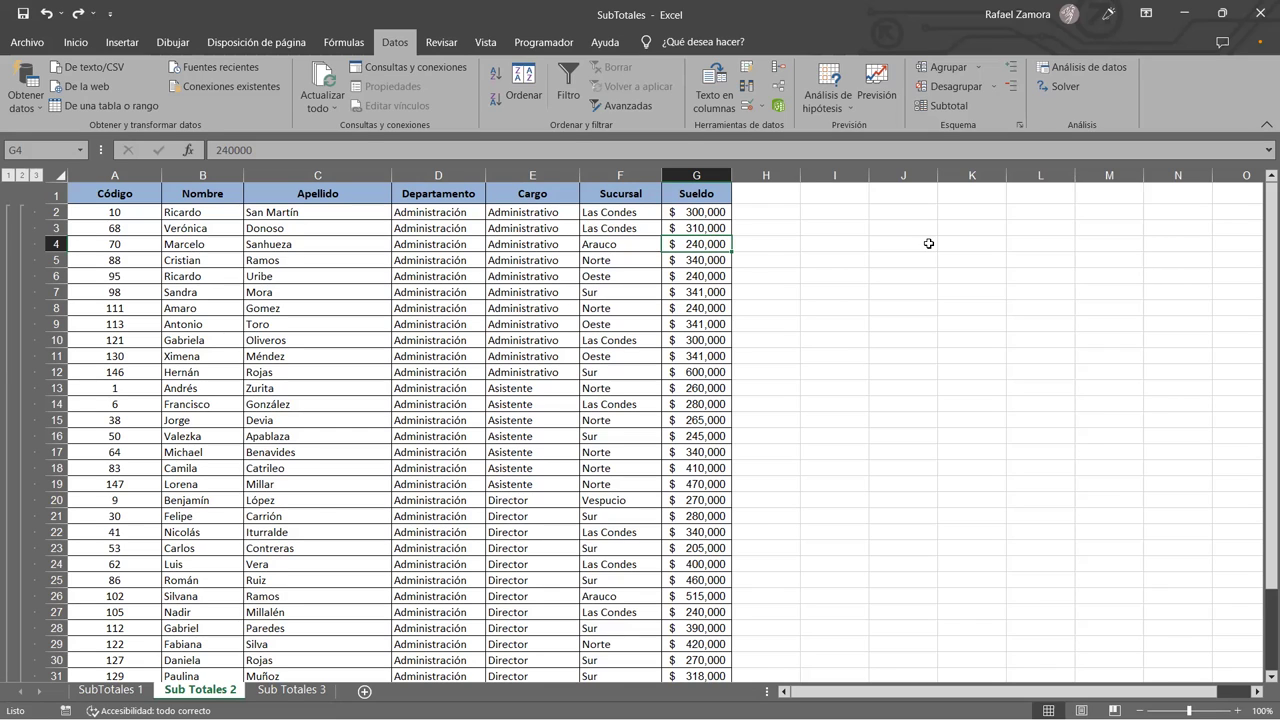
Step: Select the Código-to-Sueldo table through row 15 to see its count, sum and average
drag(122, 196, 710, 452)
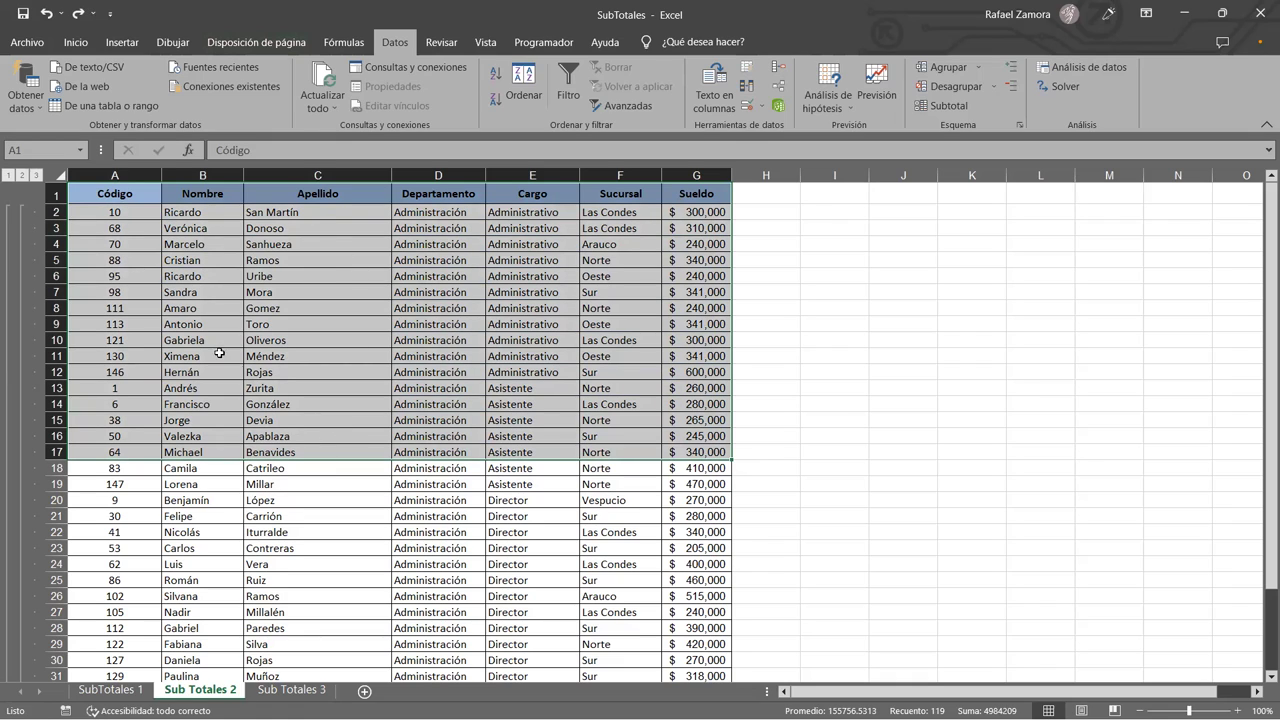
mouse_move(733, 460)
drag(128, 193, 714, 428)
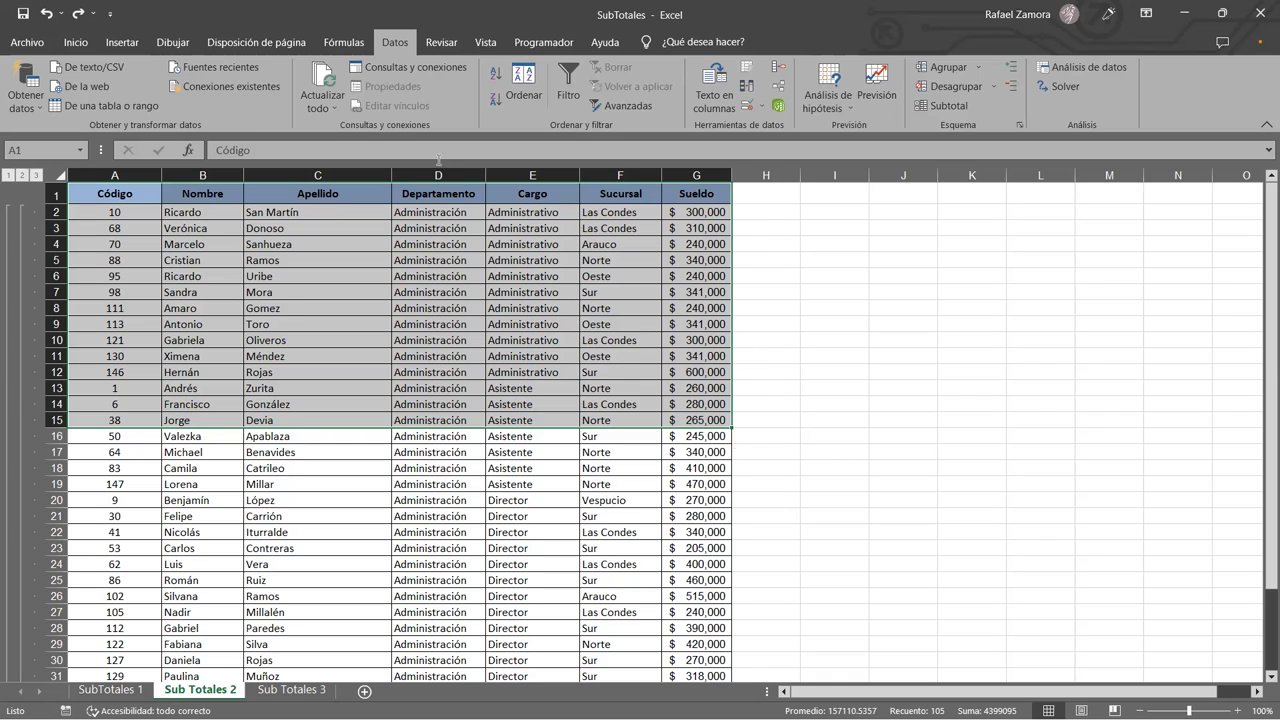
Step: Inspect the Promedio subtotal formulas for Administración and Marketing in the salary table
click(176, 304)
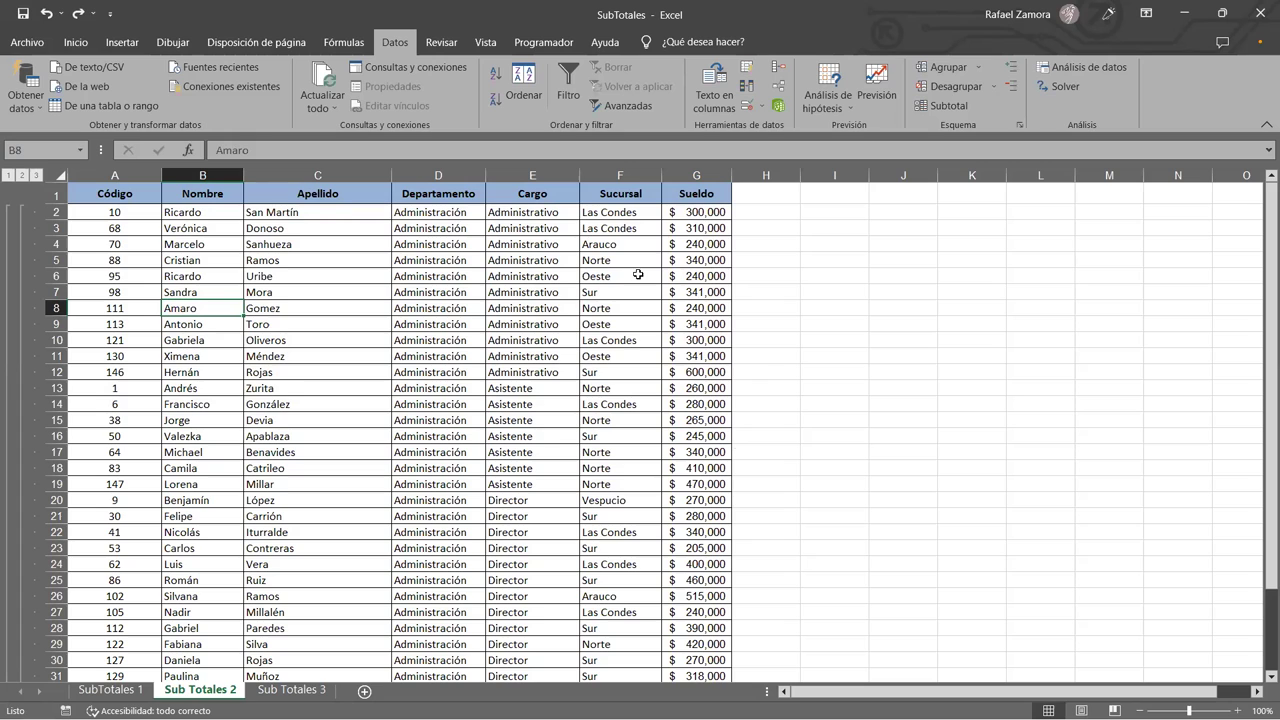
scroll(710, 282, down, 7)
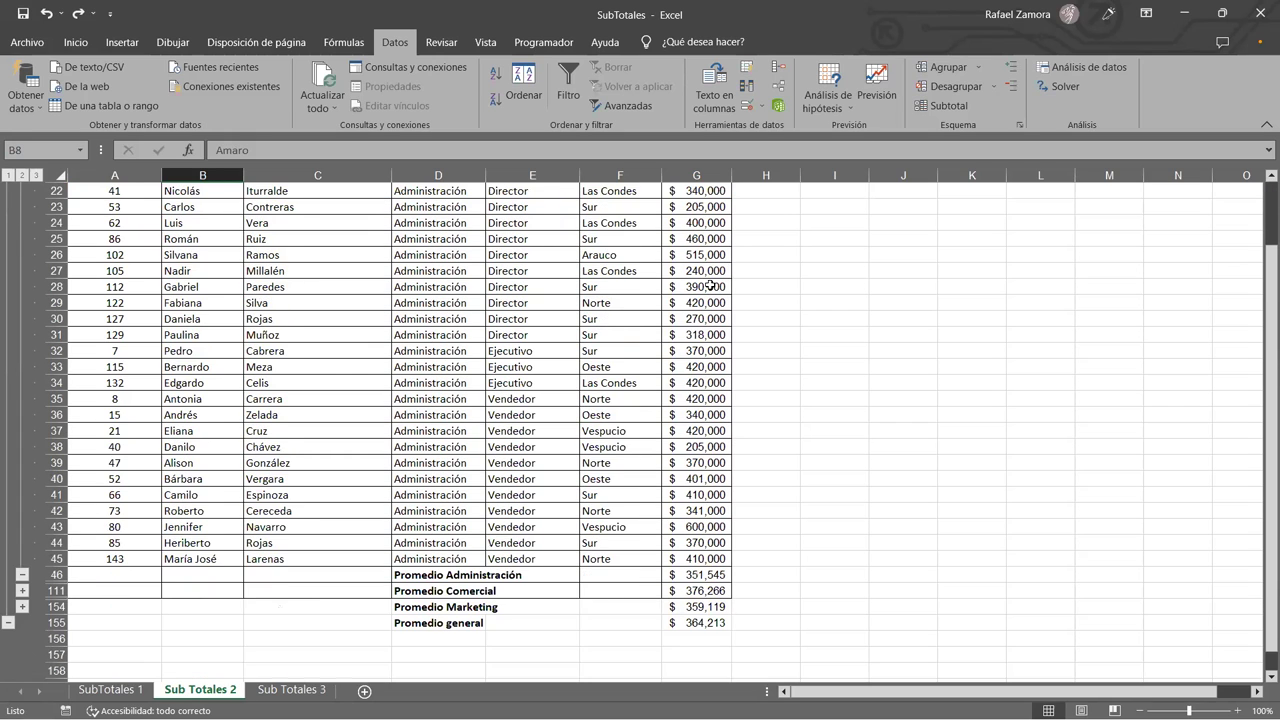
scroll(712, 300, down, 8)
scroll(712, 300, up, 1)
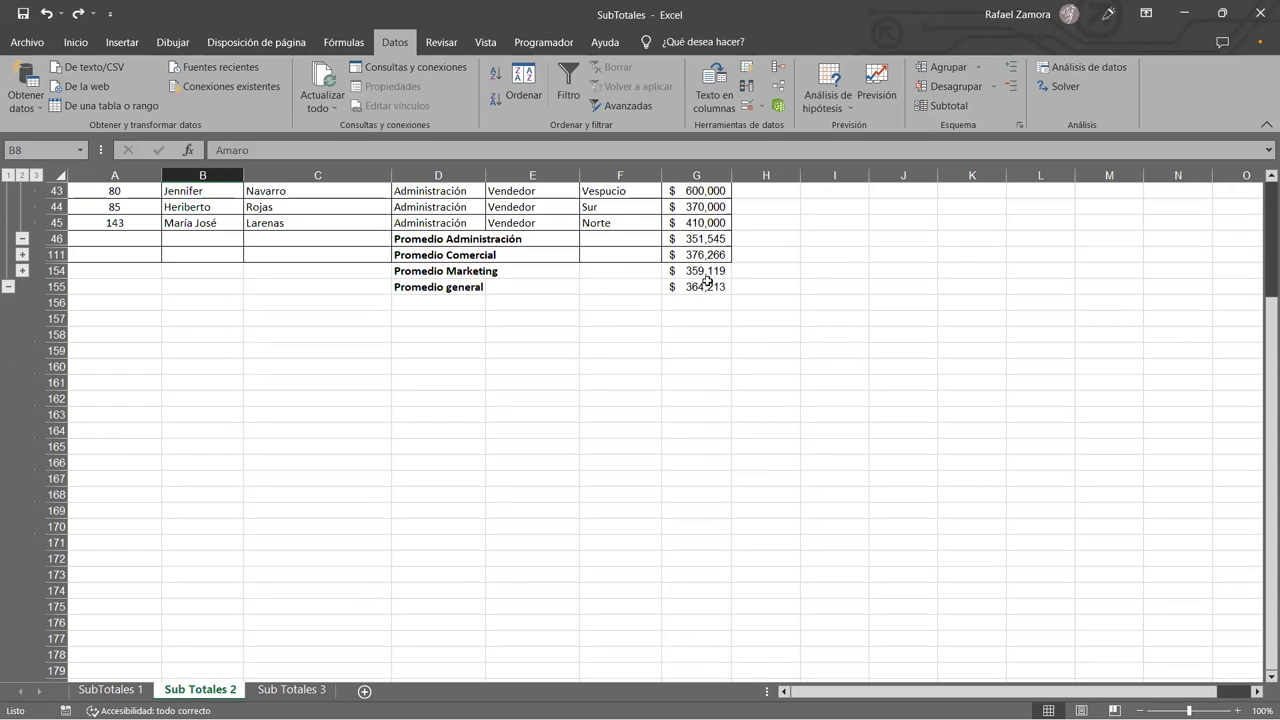
click(703, 240)
click(706, 270)
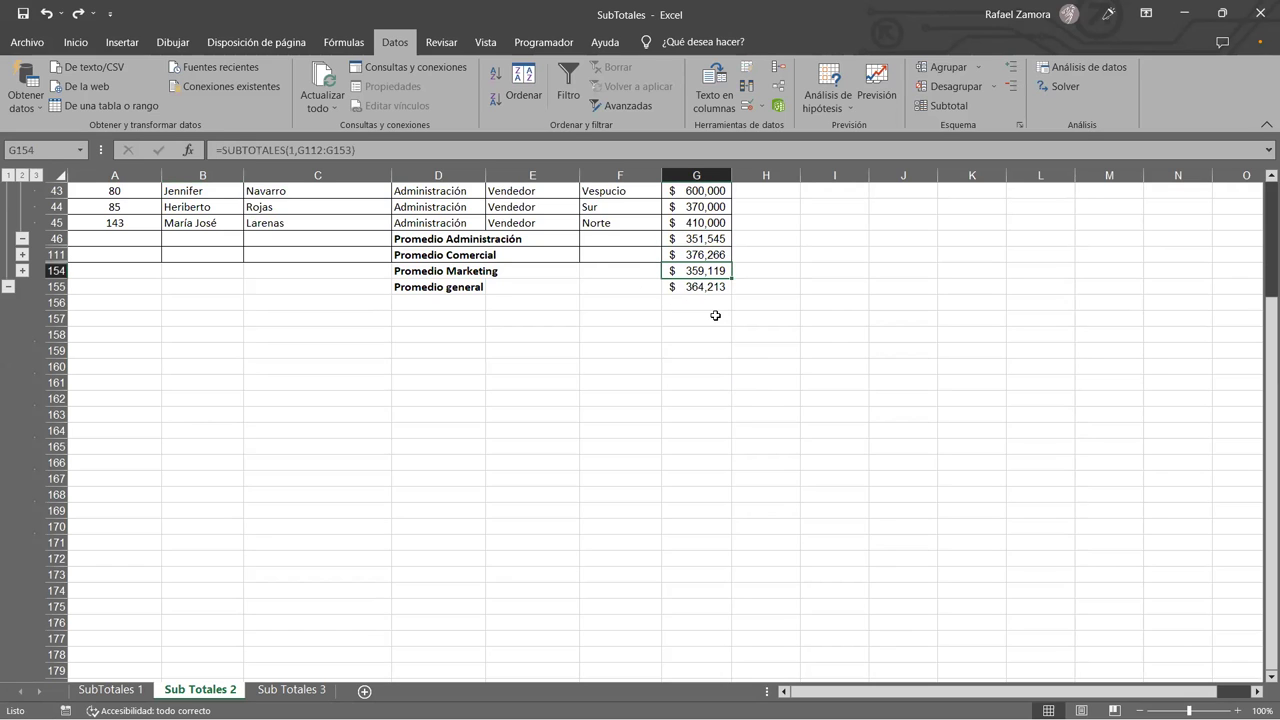
scroll(716, 310, up, 3)
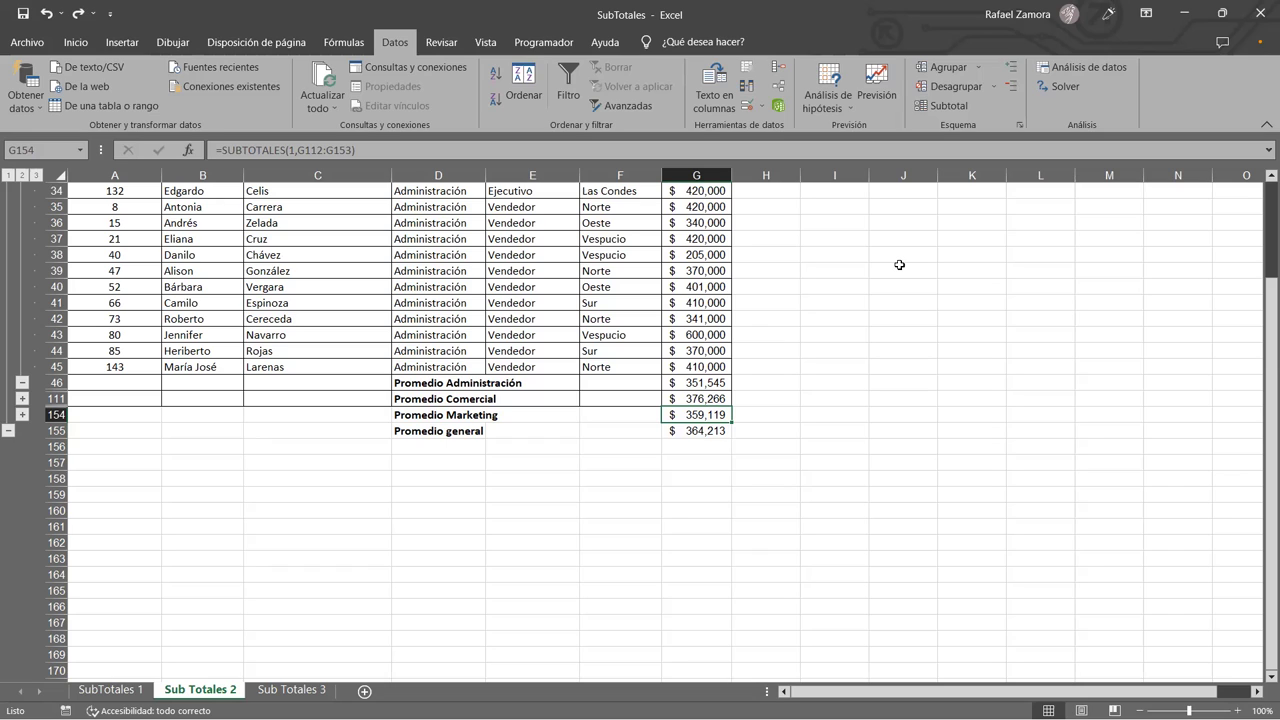
Step: Examine the Ejecutivo and Vendedor entries in cells E34 and E35
click(532, 207)
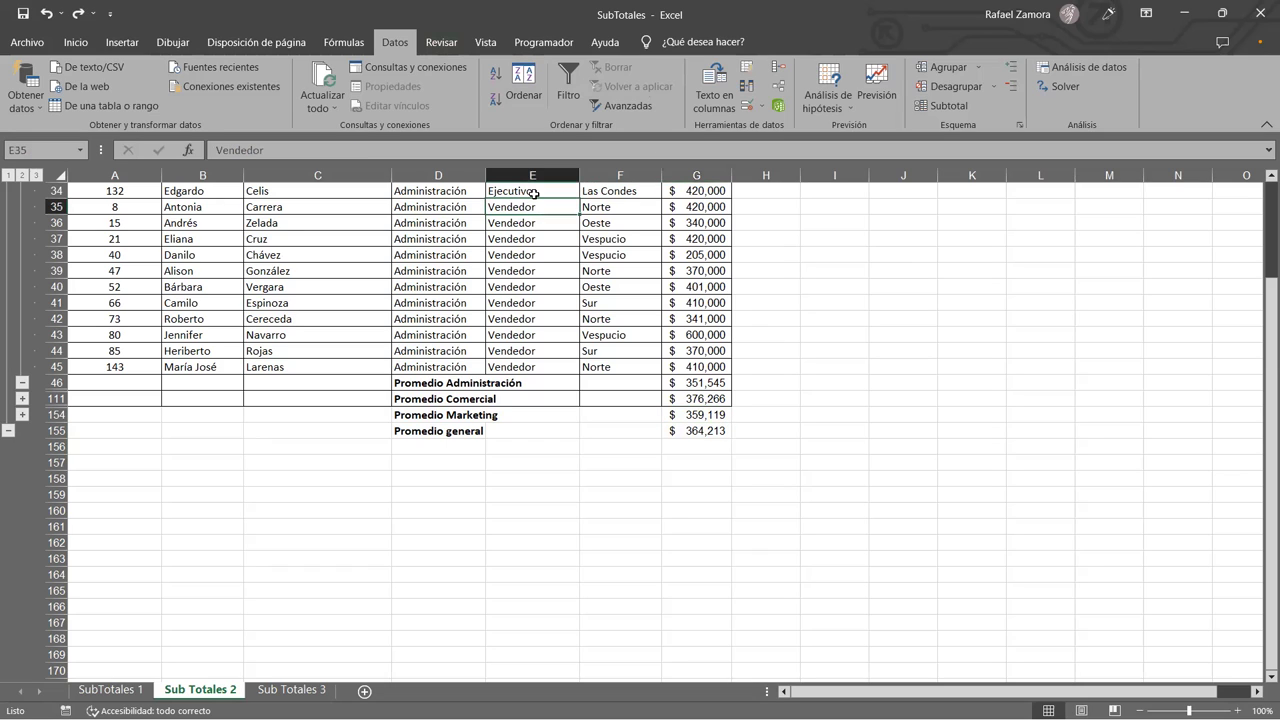
click(534, 193)
click(538, 207)
click(532, 190)
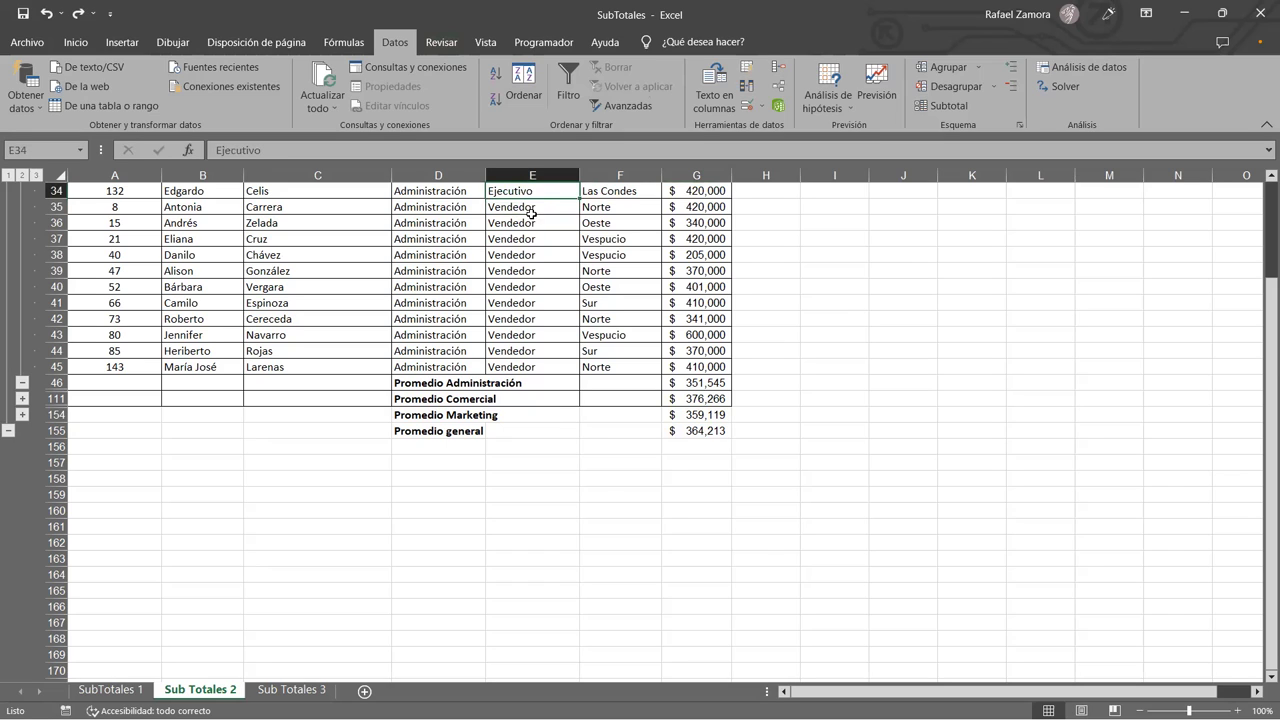
click(537, 209)
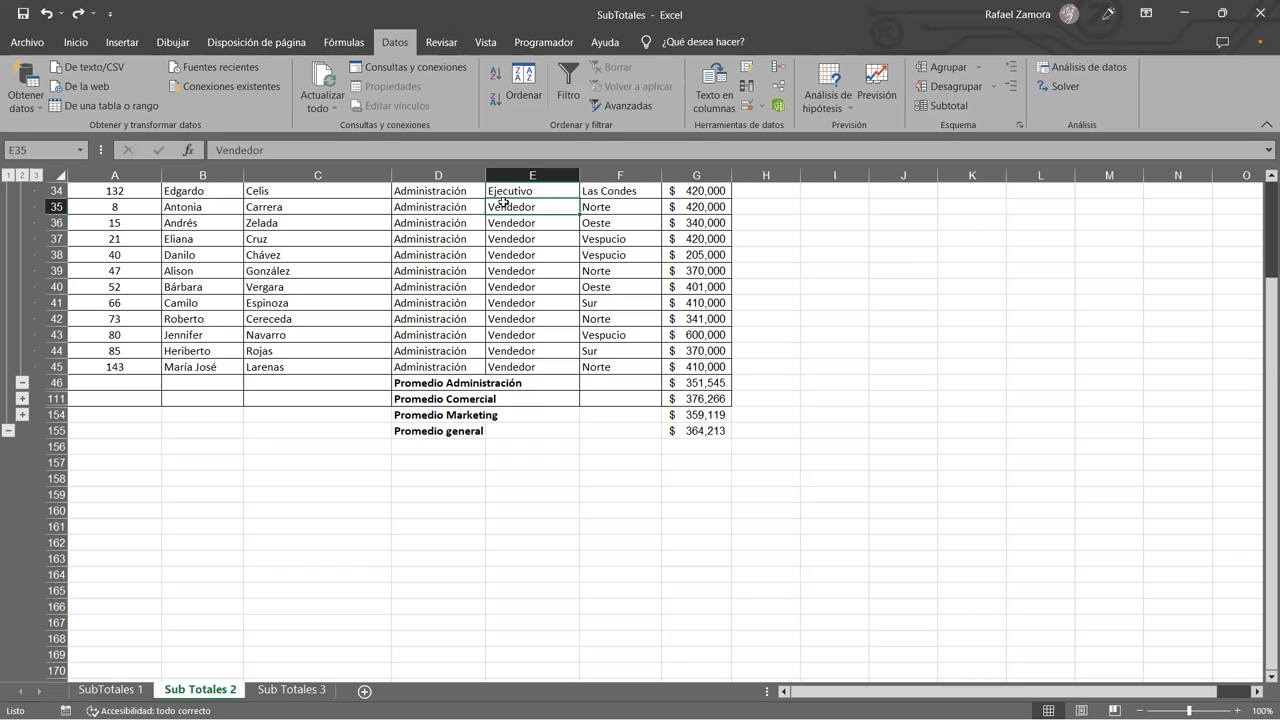
right_click(533, 210)
key(Escape)
Step: Remove all subtotals from the salary table with Quitar todos
click(955, 106)
click(757, 452)
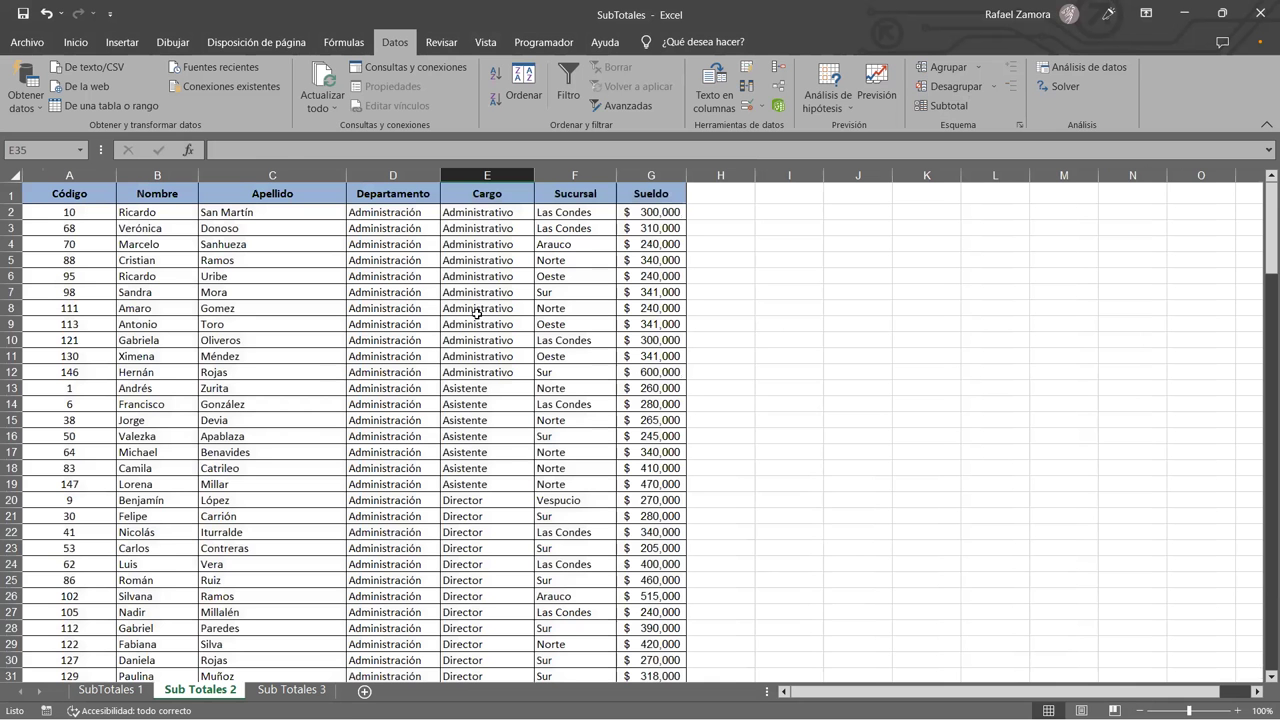
click(394, 292)
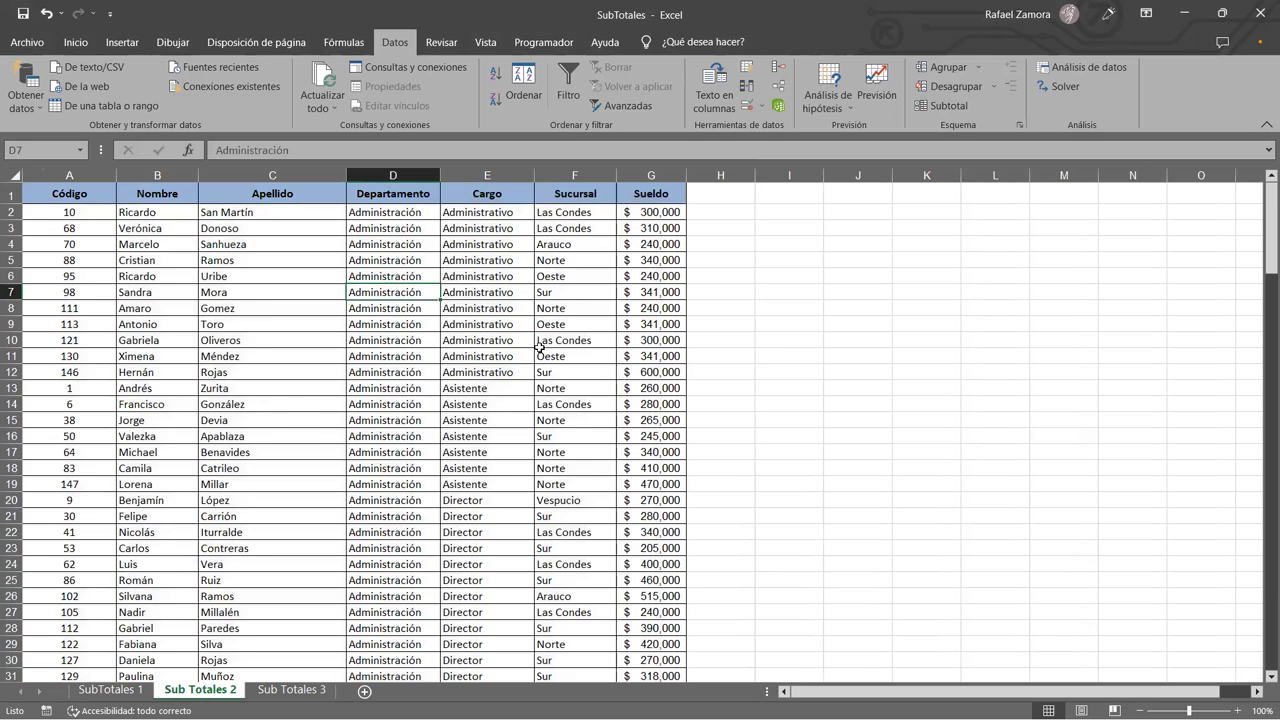
click(540, 295)
Step: Reopen the Subtotales dialog and keep Departamento as the grouping column
click(962, 104)
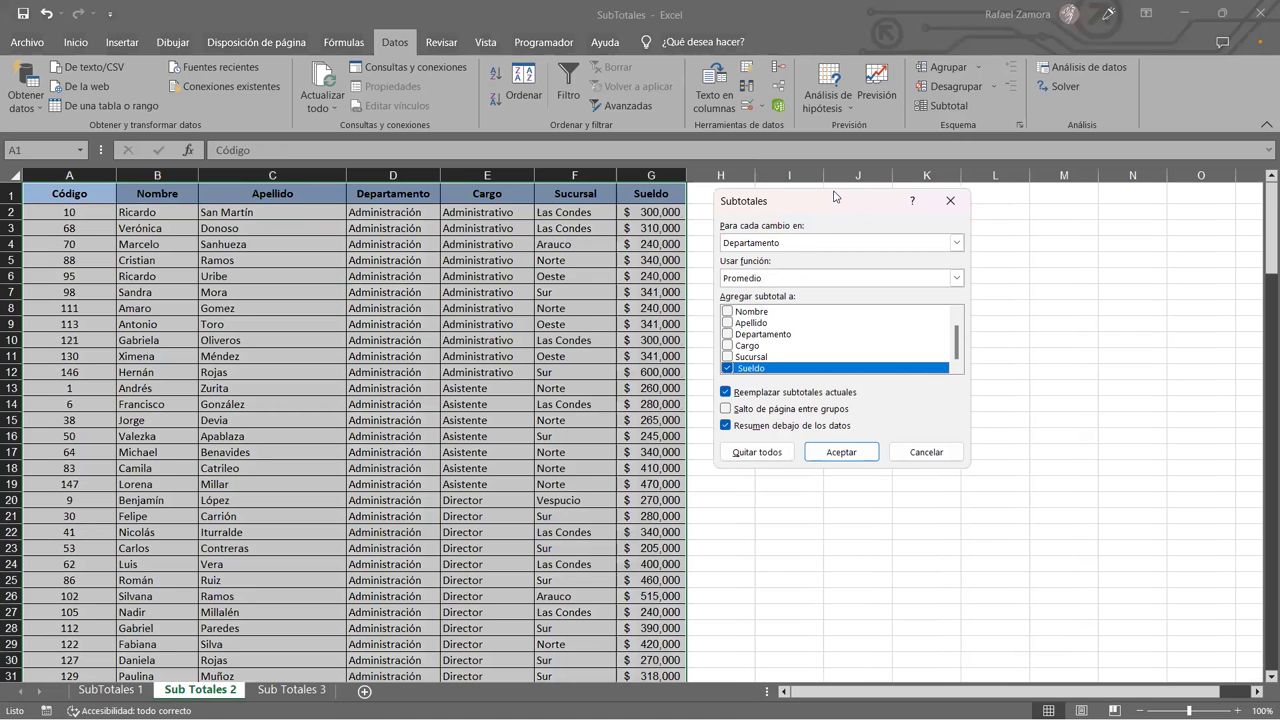
drag(835, 196, 825, 170)
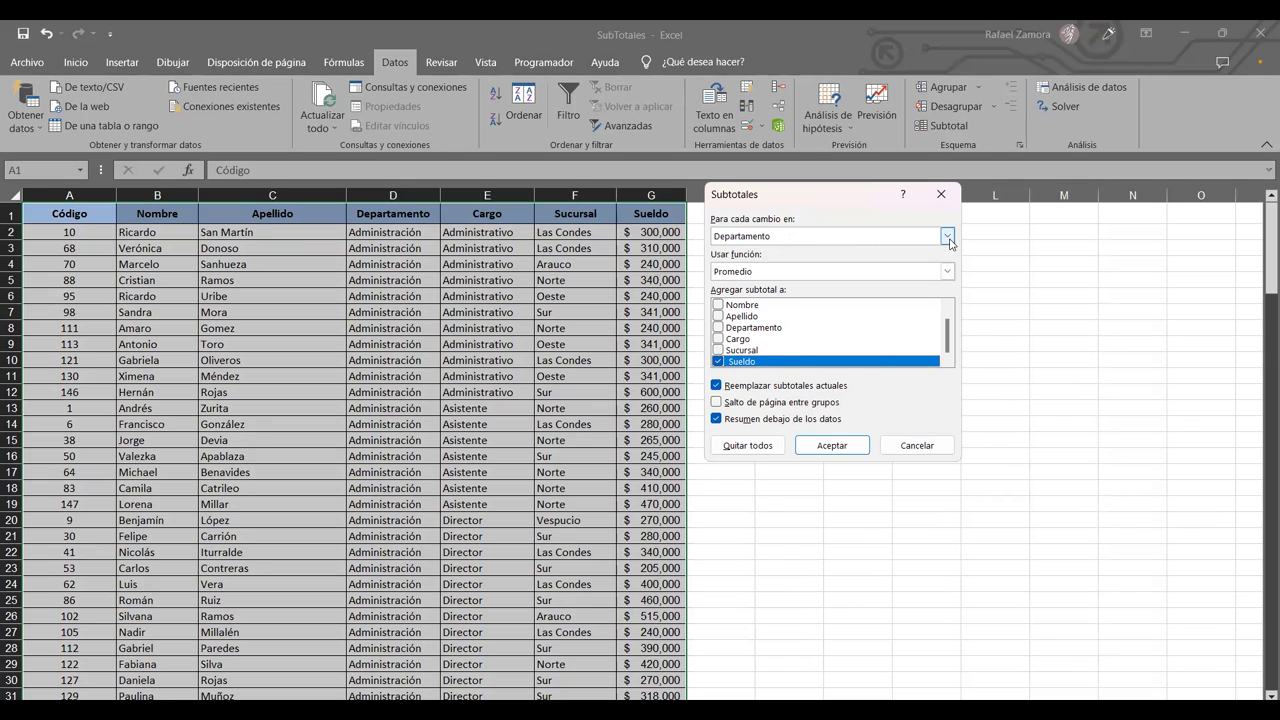
click(867, 243)
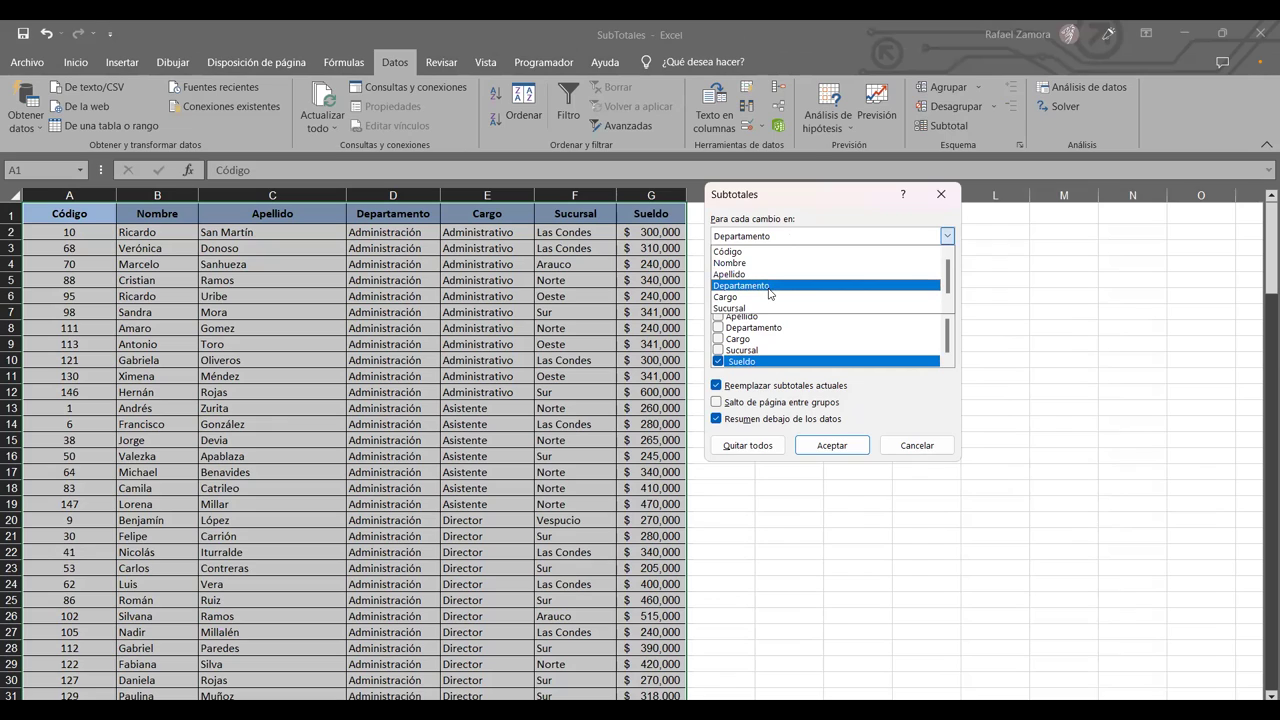
click(768, 287)
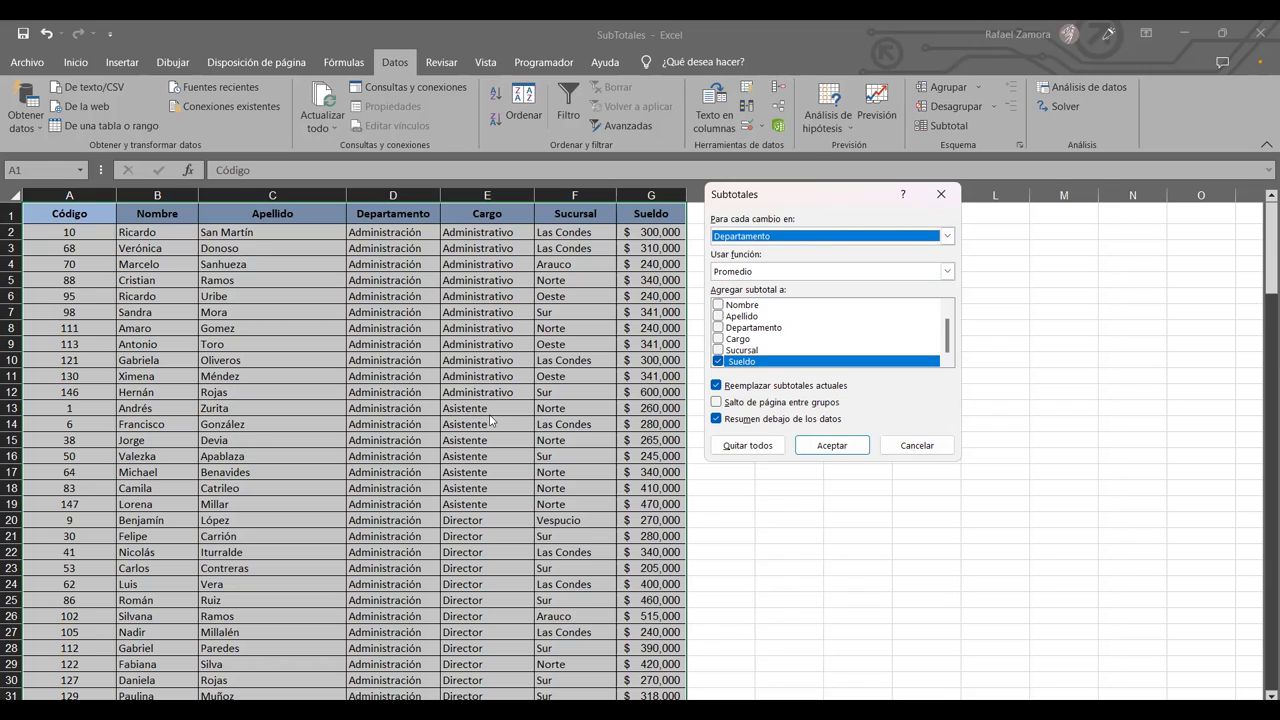
Step: Choose Recuento as the summary function, then cancel the Subtotales dialog without applying it
click(829, 274)
click(771, 298)
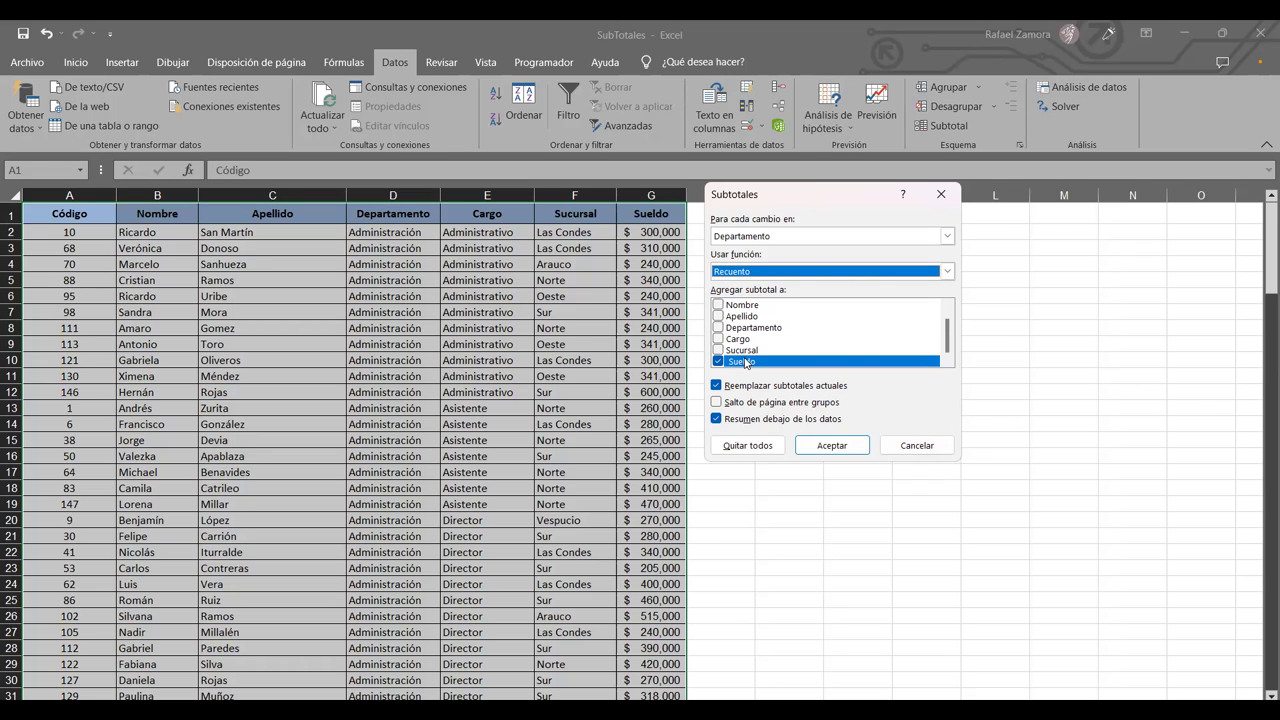
click(913, 446)
click(505, 376)
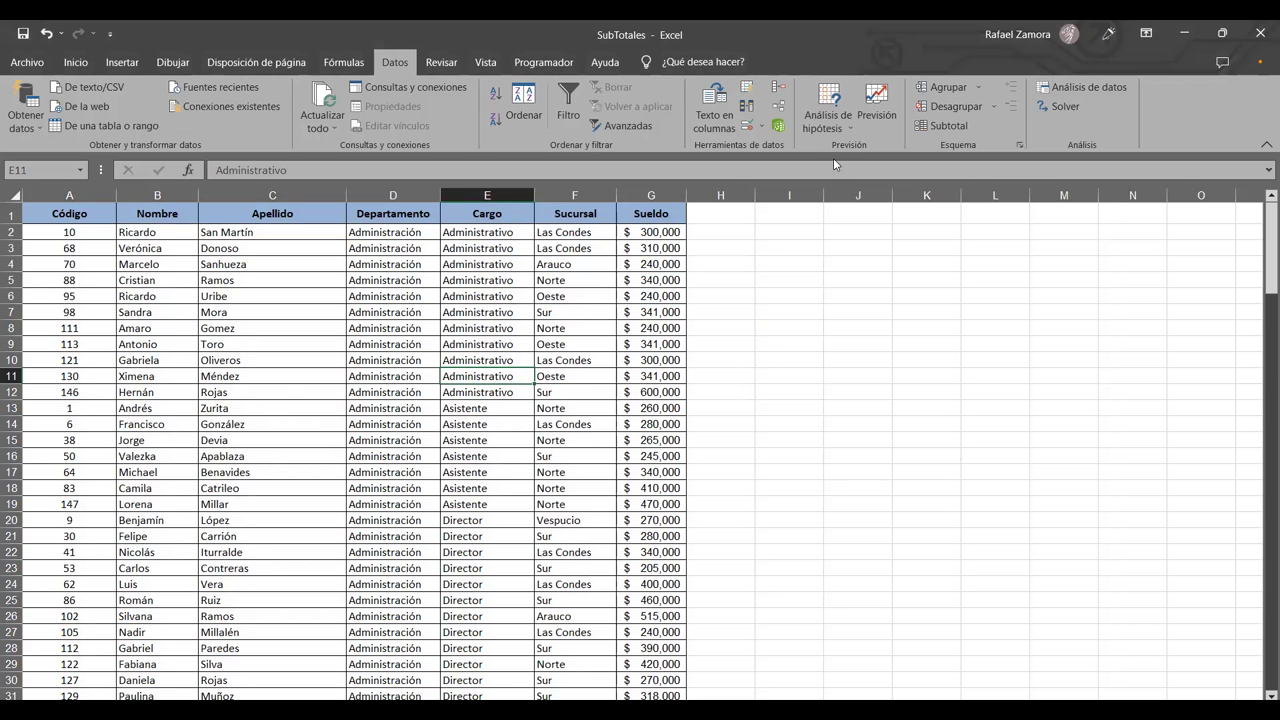
Step: Apply Recuento subtotals at each Cargo change, counting the Cargo column instead of Sueldo
click(945, 125)
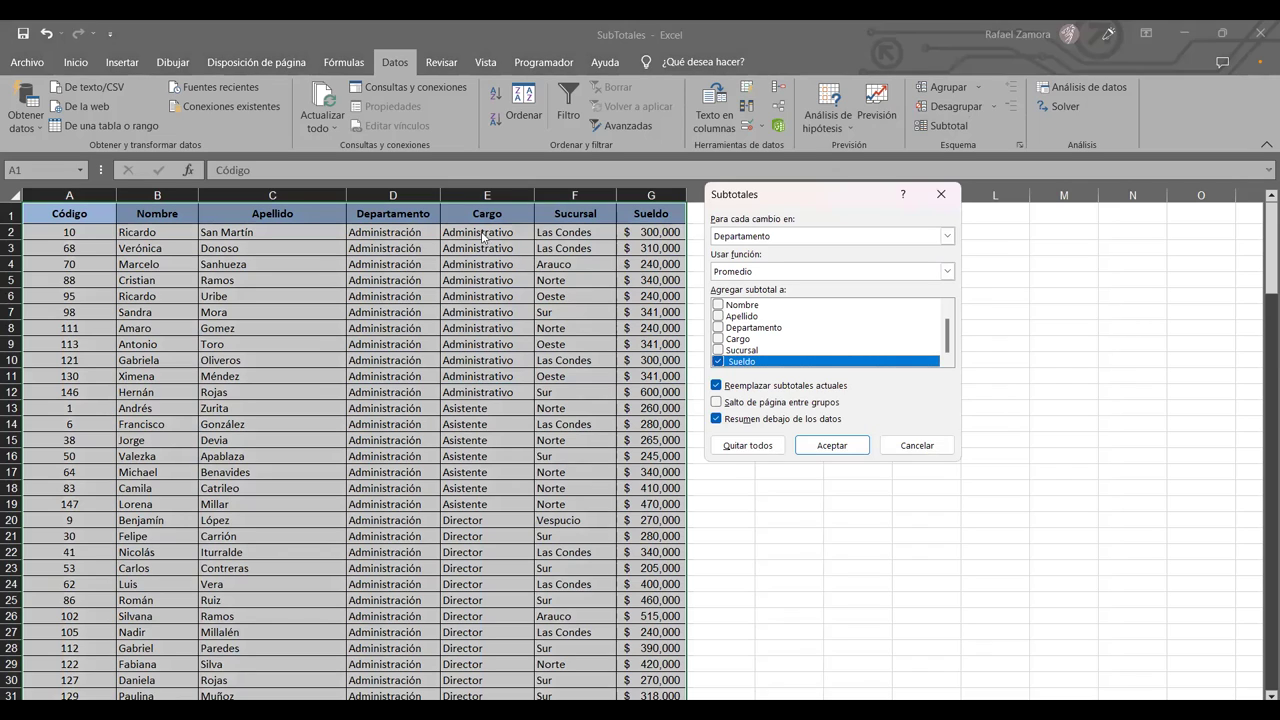
click(779, 238)
click(770, 294)
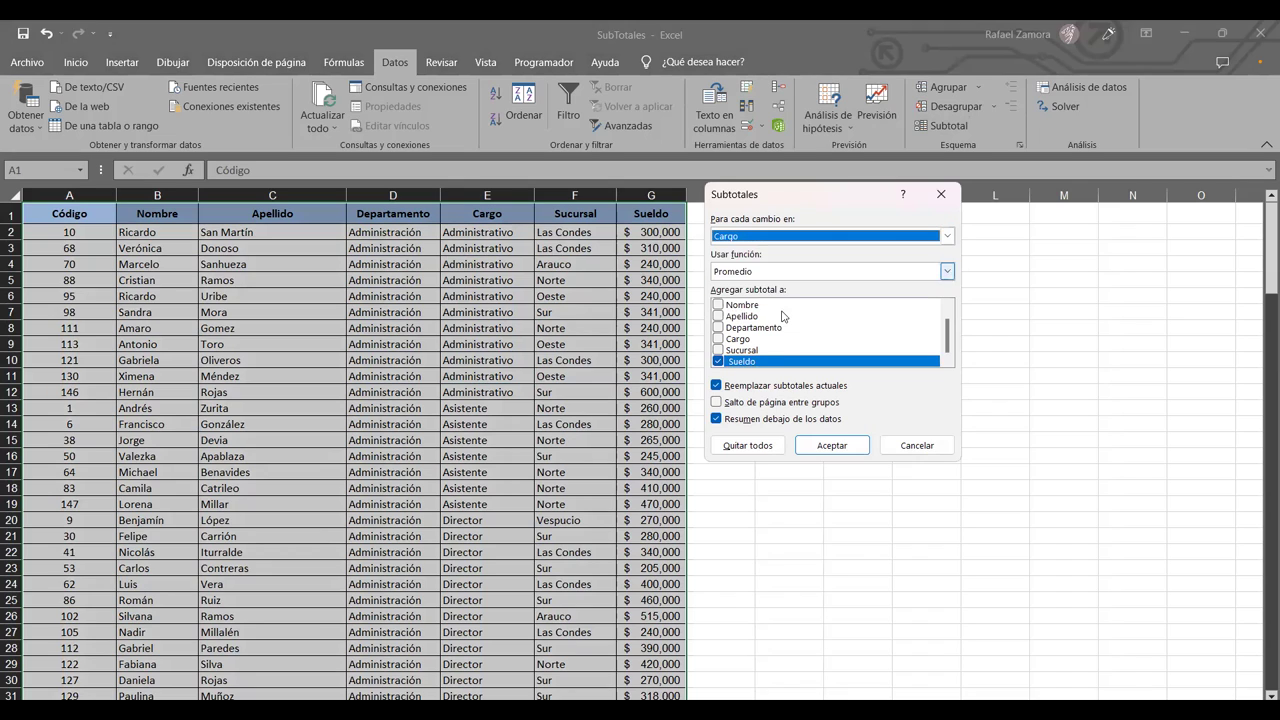
click(796, 272)
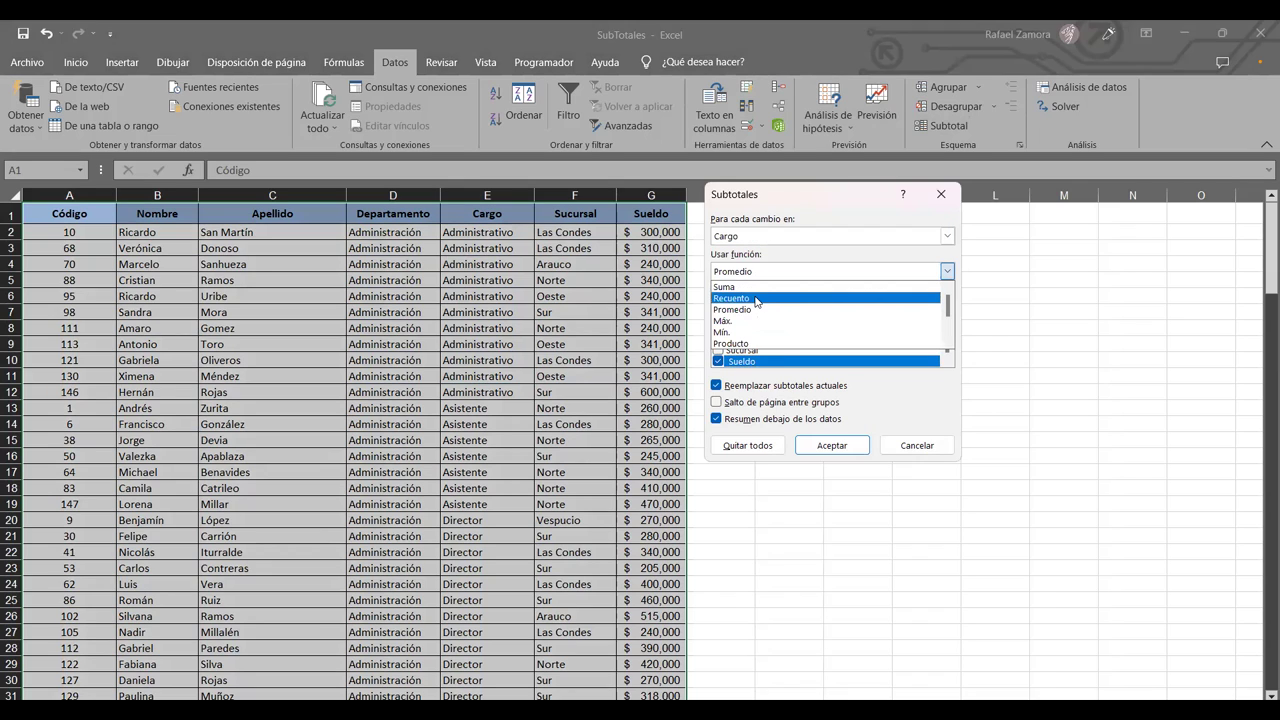
click(756, 300)
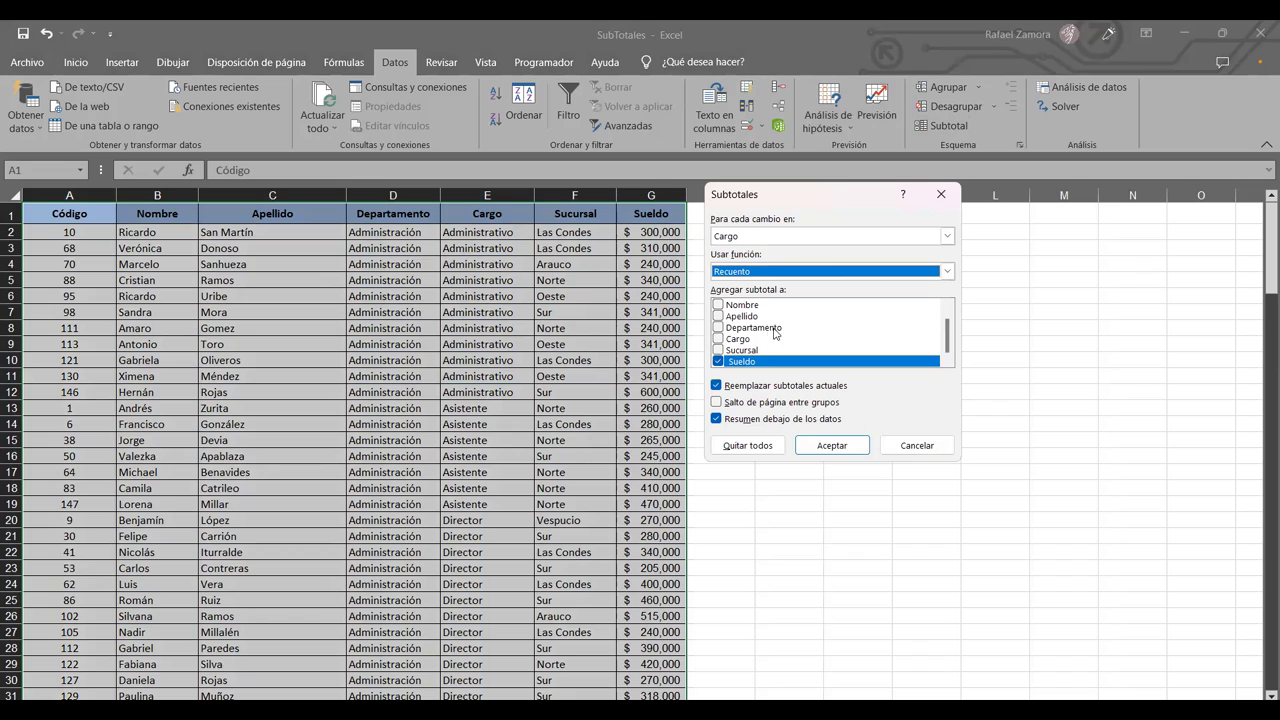
click(746, 340)
click(718, 349)
click(718, 338)
click(718, 349)
click(718, 361)
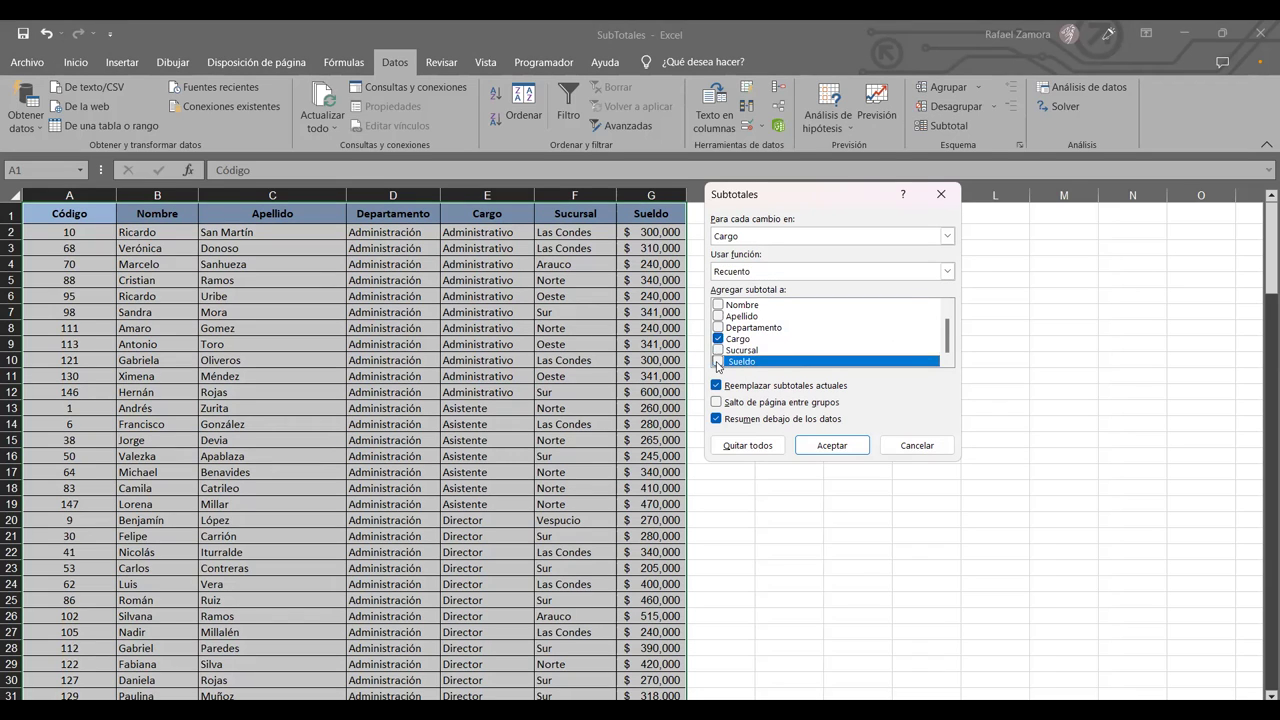
click(851, 449)
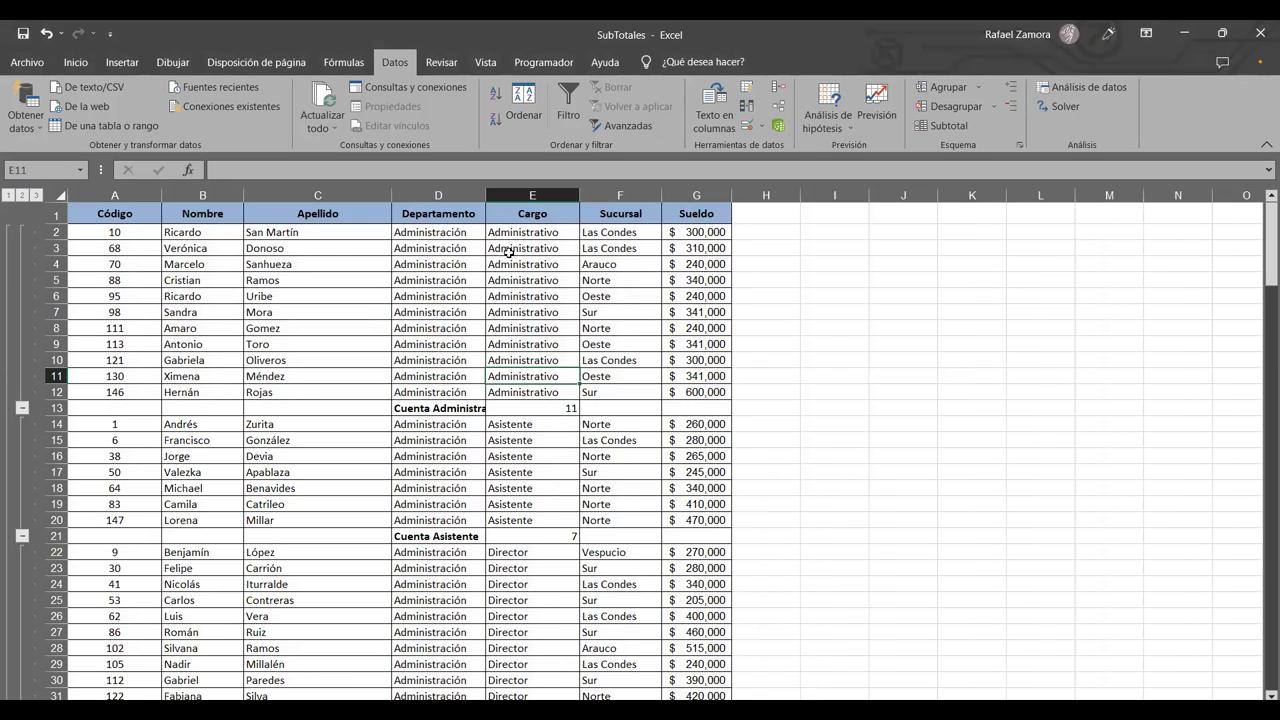
Step: Replace Administrativo with Director in cell E4 for employee code 70
click(563, 408)
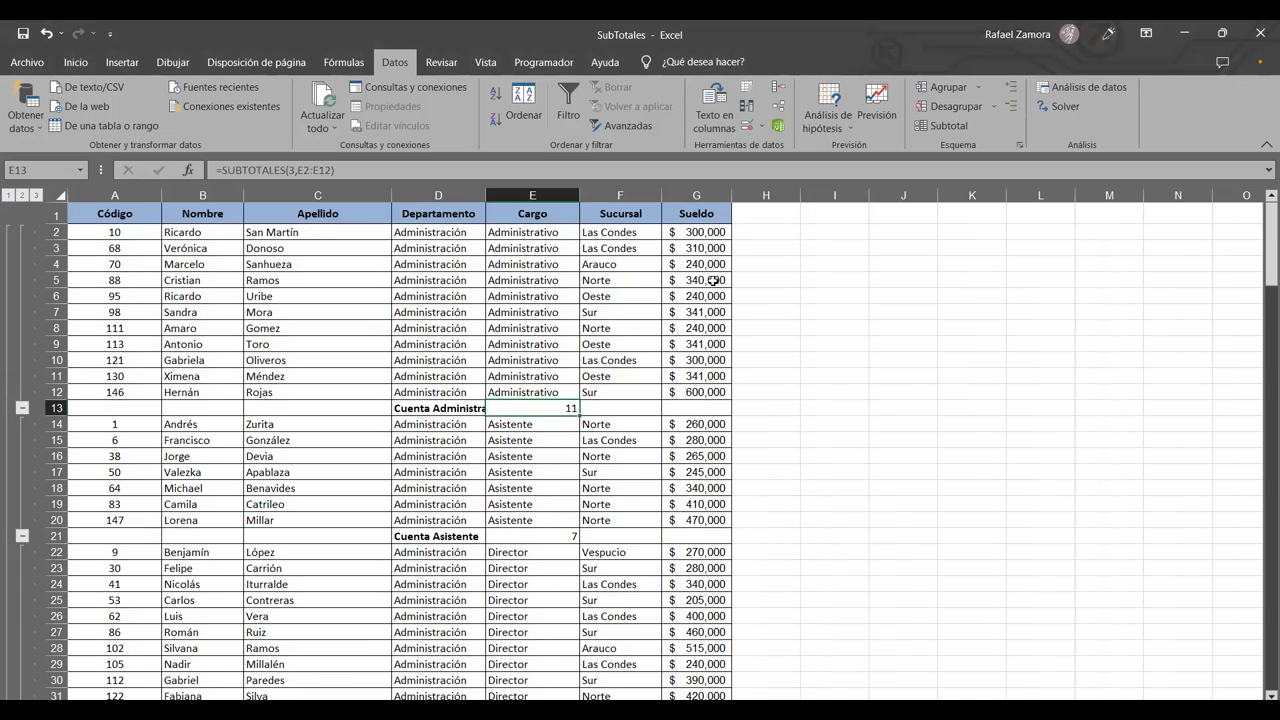
click(696, 236)
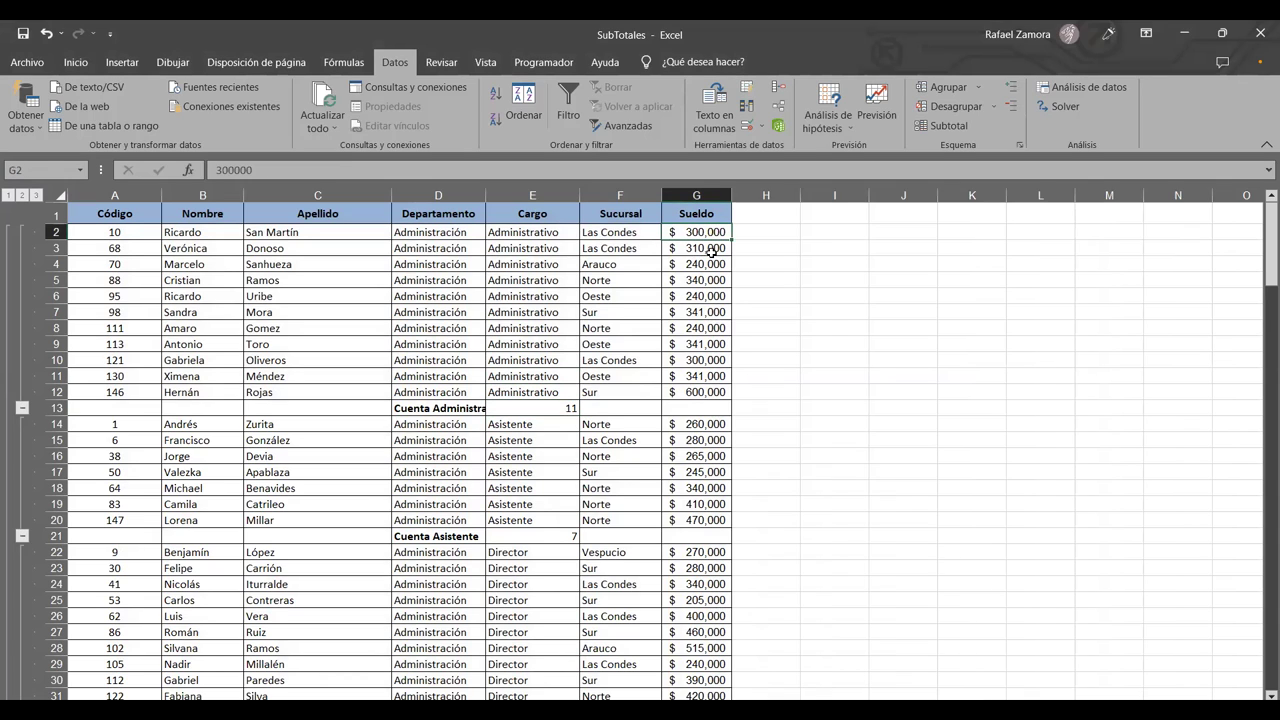
click(546, 260)
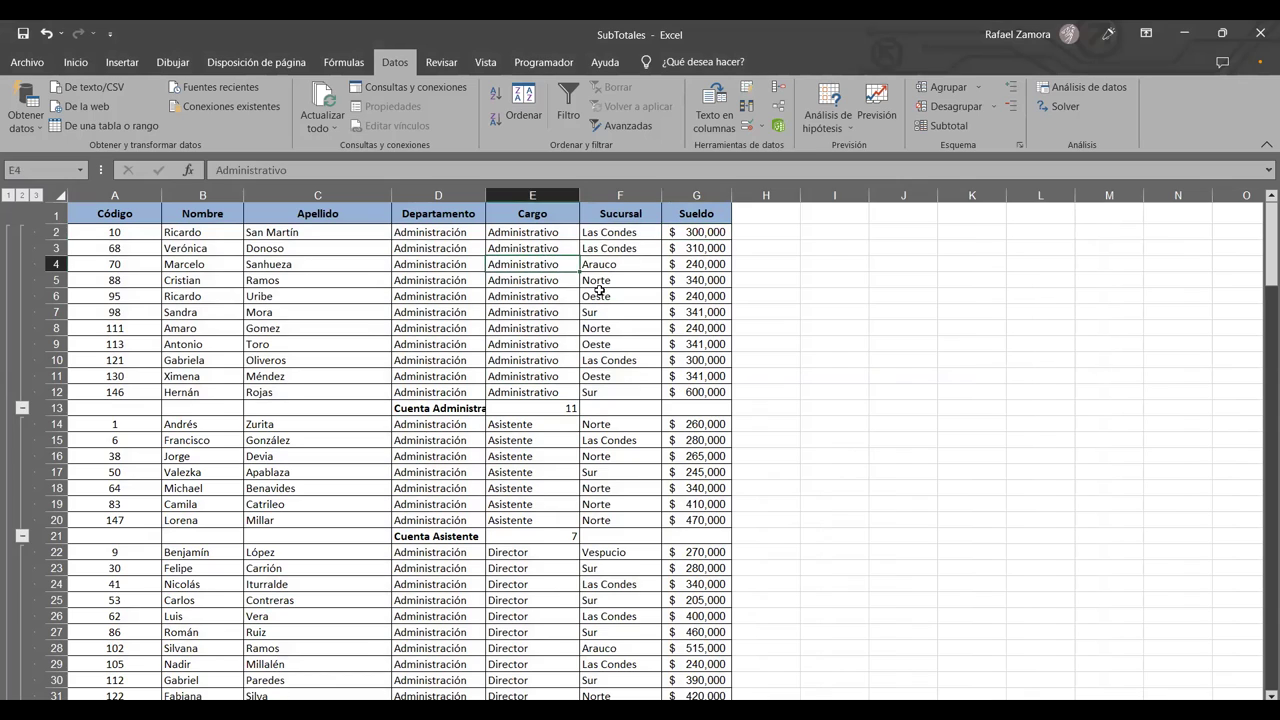
text(Director)
key(Return)
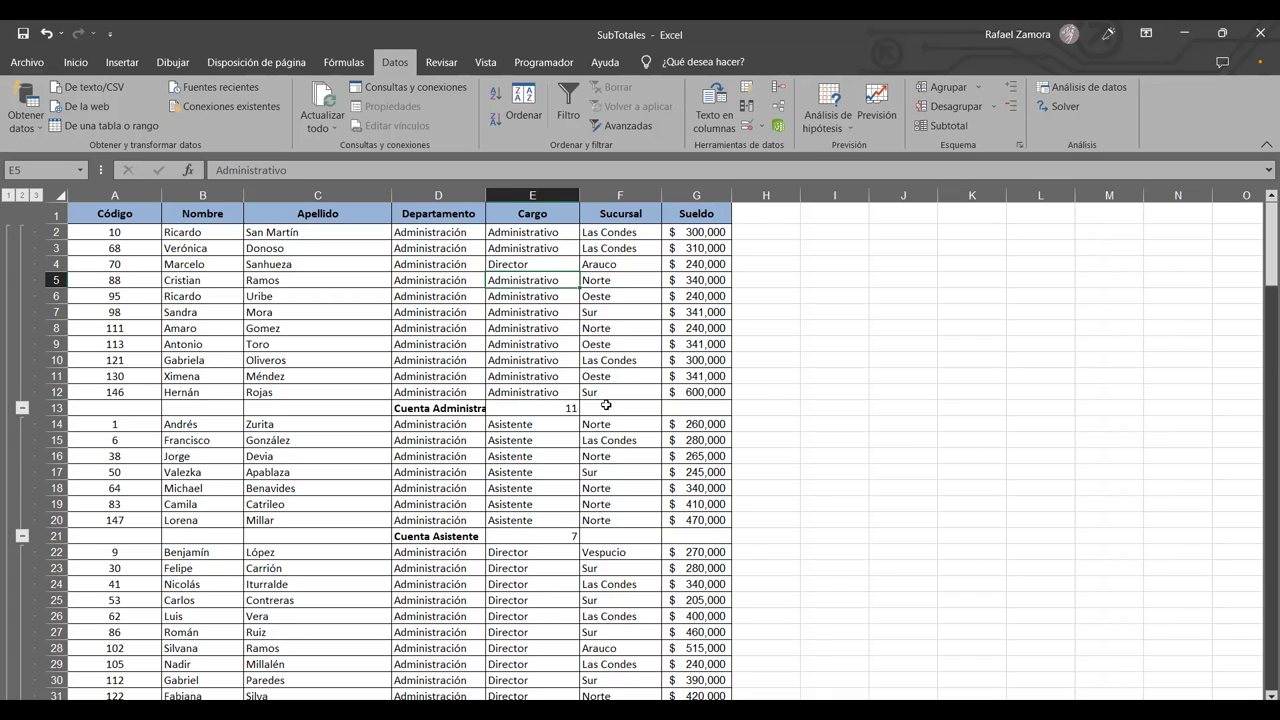
Step: Remove all Cargo count subtotals, then reopen Subtotales set to Recuento of Cargo
click(606, 404)
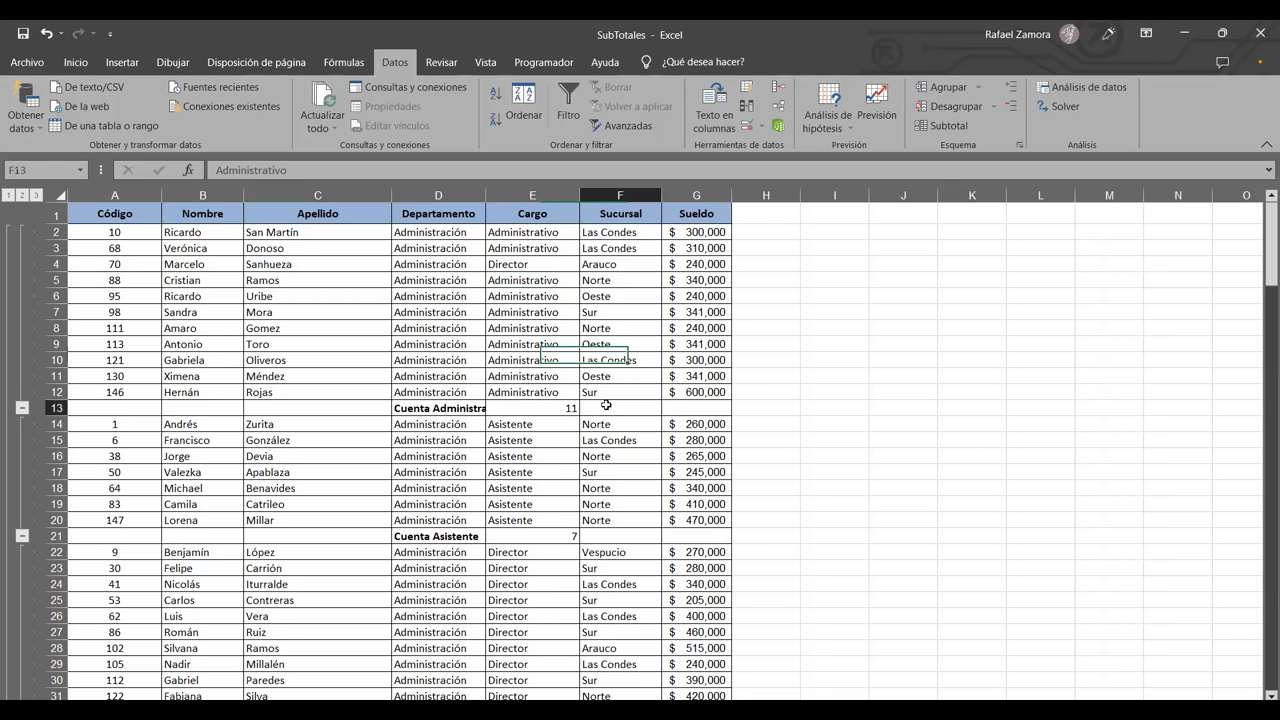
right_click(606, 404)
click(948, 126)
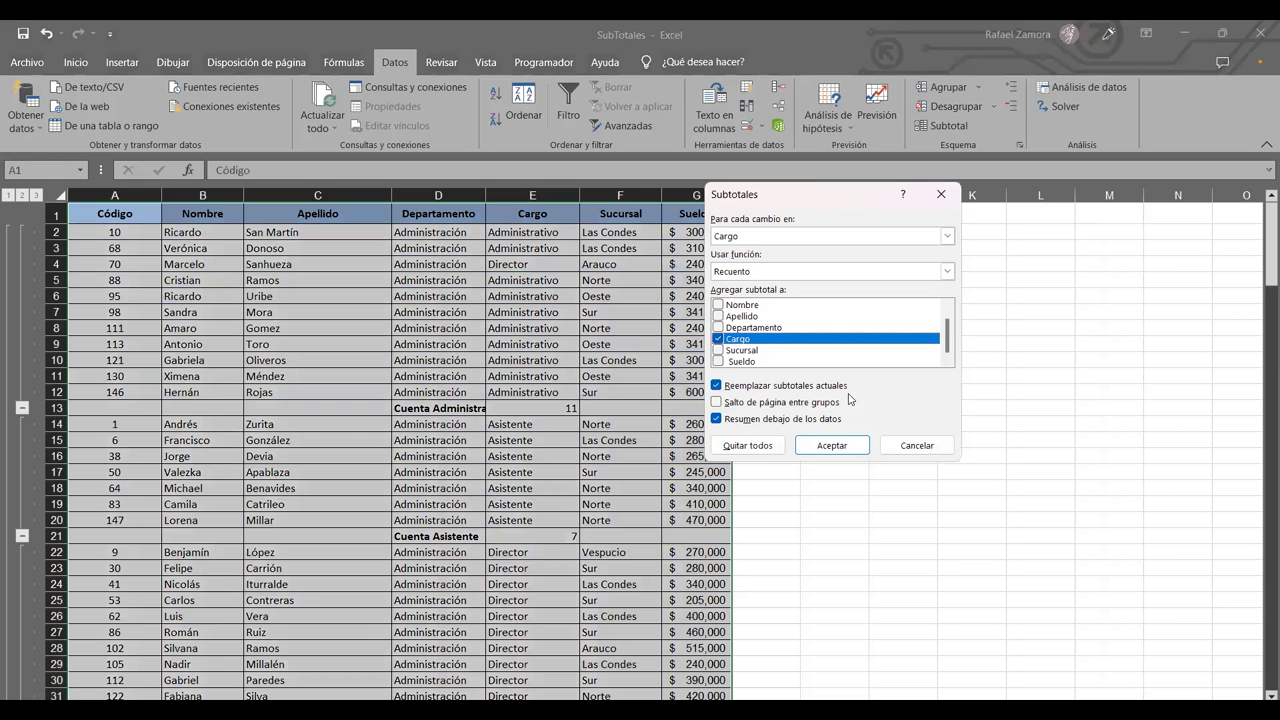
click(752, 447)
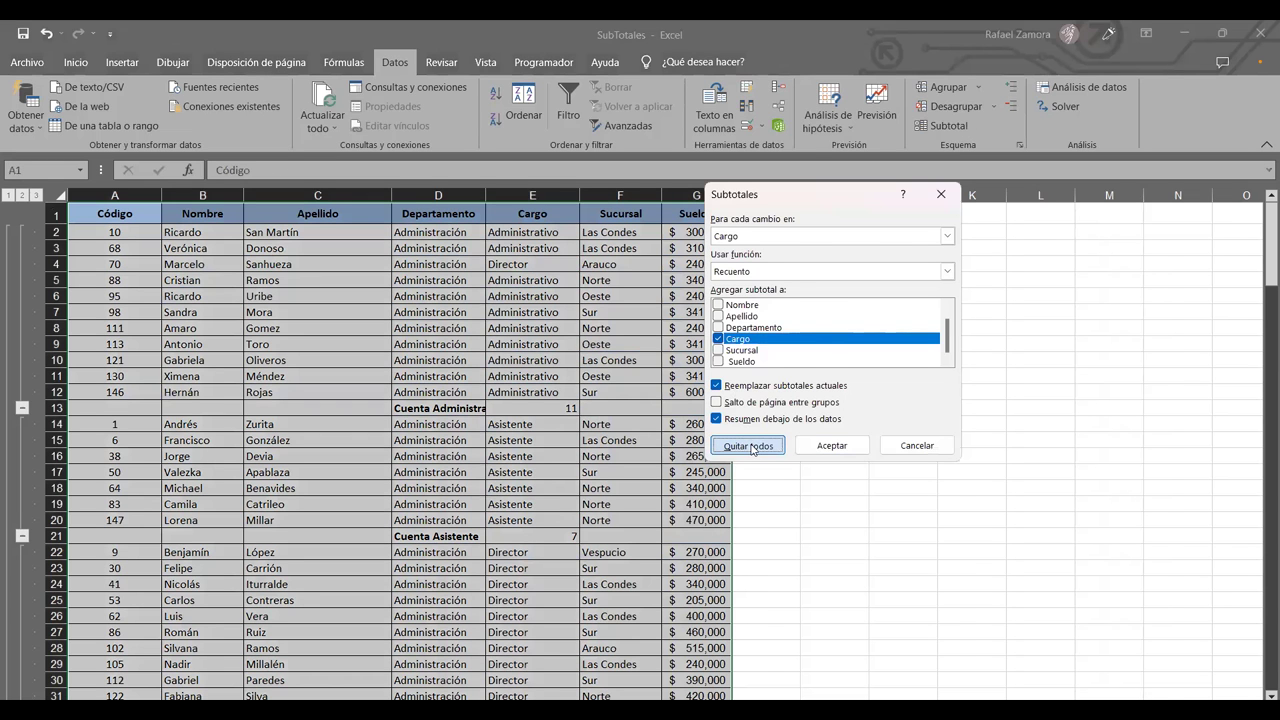
click(493, 312)
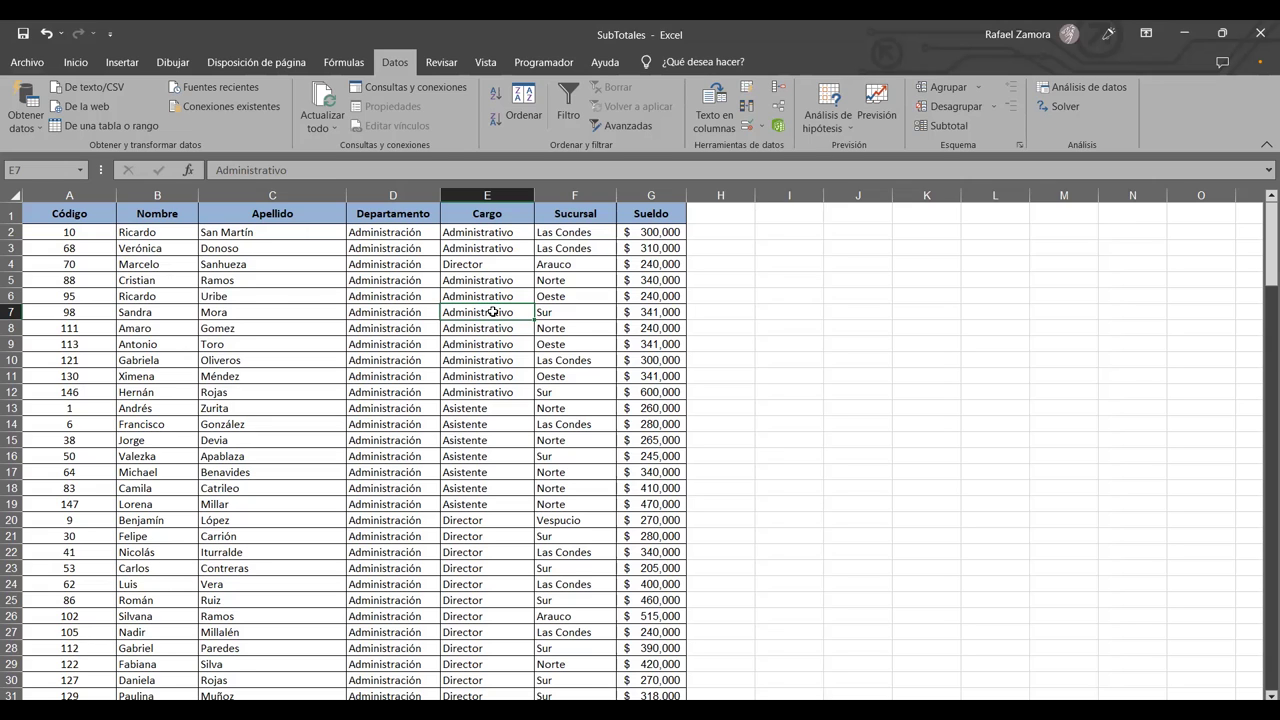
click(940, 126)
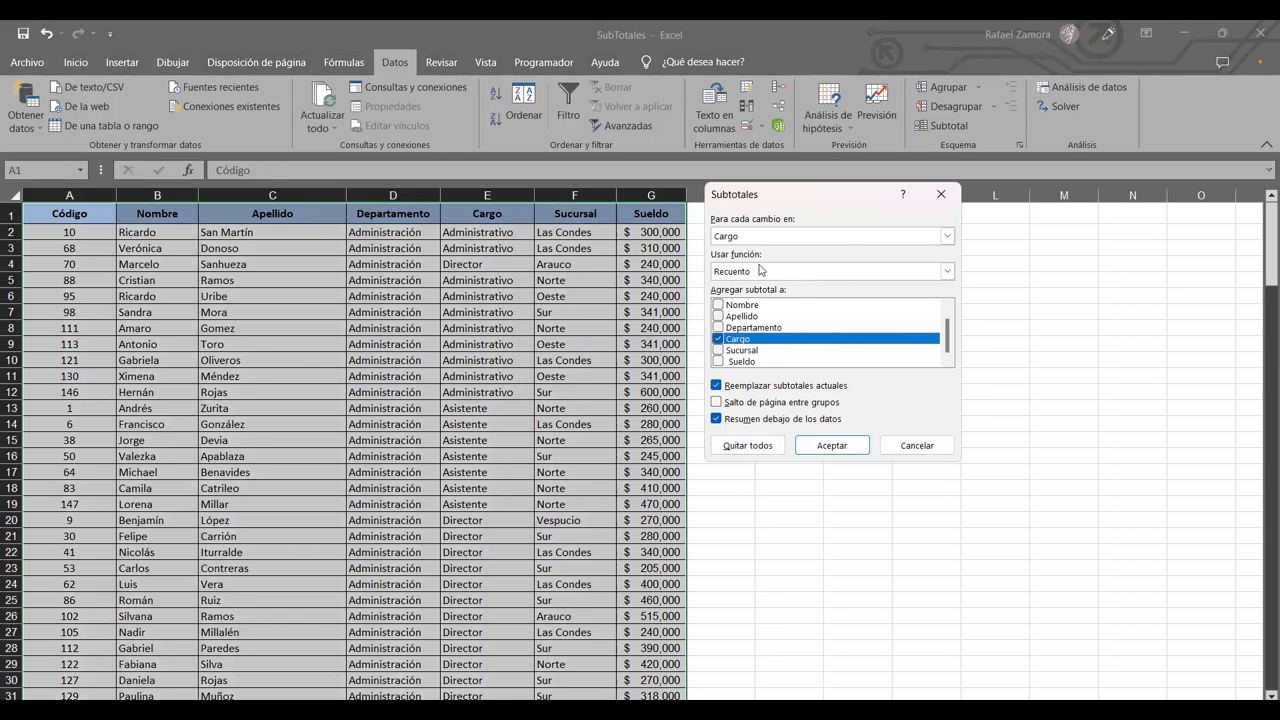
Step: Reapply Recuento per Cargo, giving groups Administrativo 2, Director 1, Administrativo 8, Asistente 7
click(830, 446)
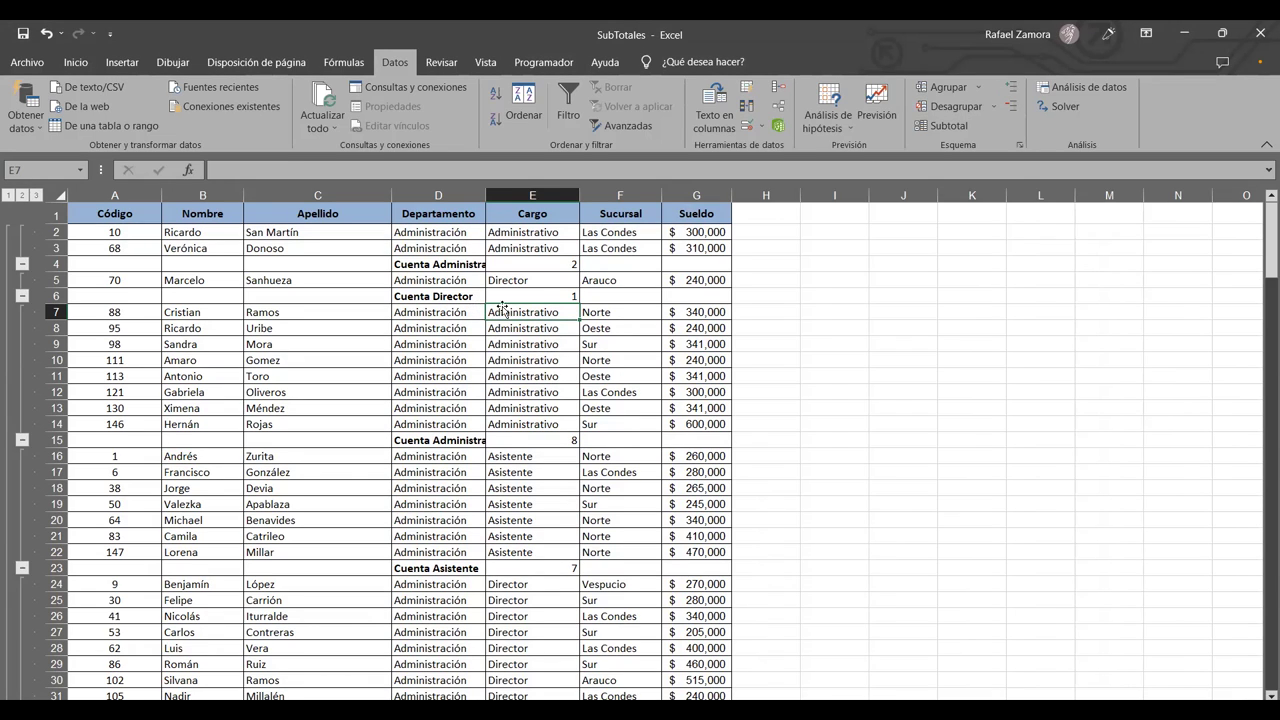
Step: Clear the Cargo count subtotal rows and outline with Quitar todos
click(959, 126)
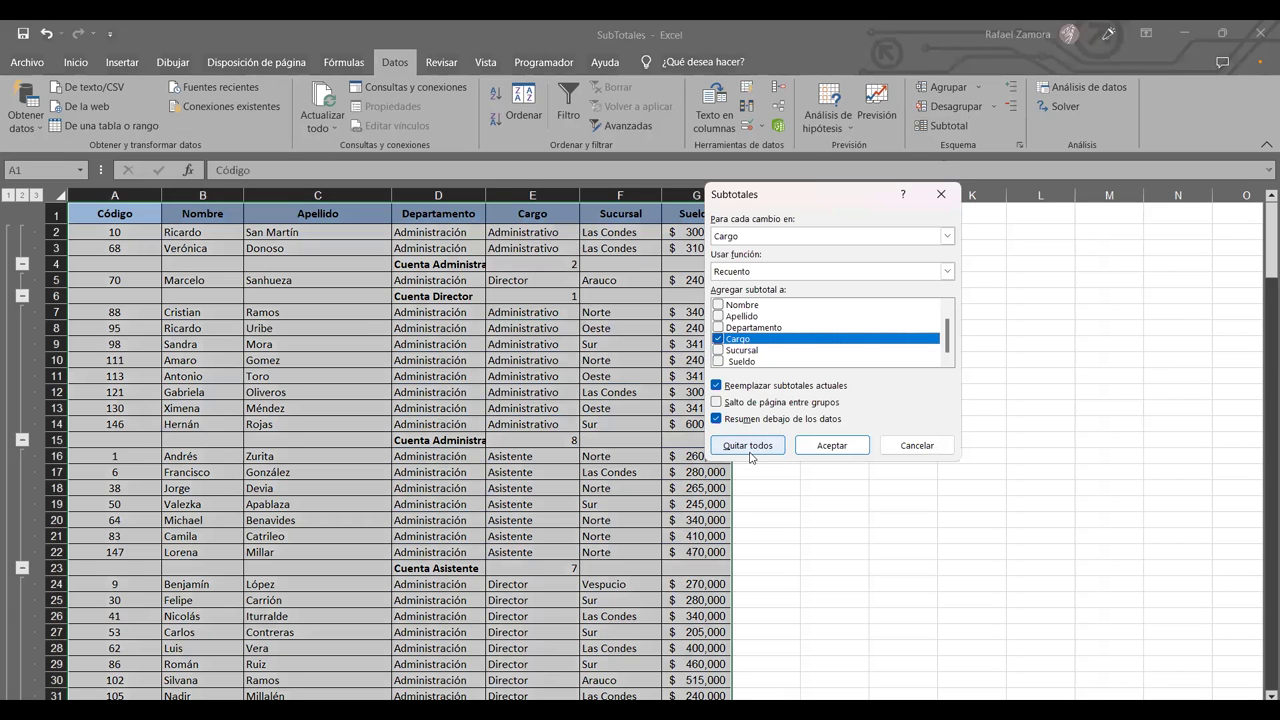
click(748, 446)
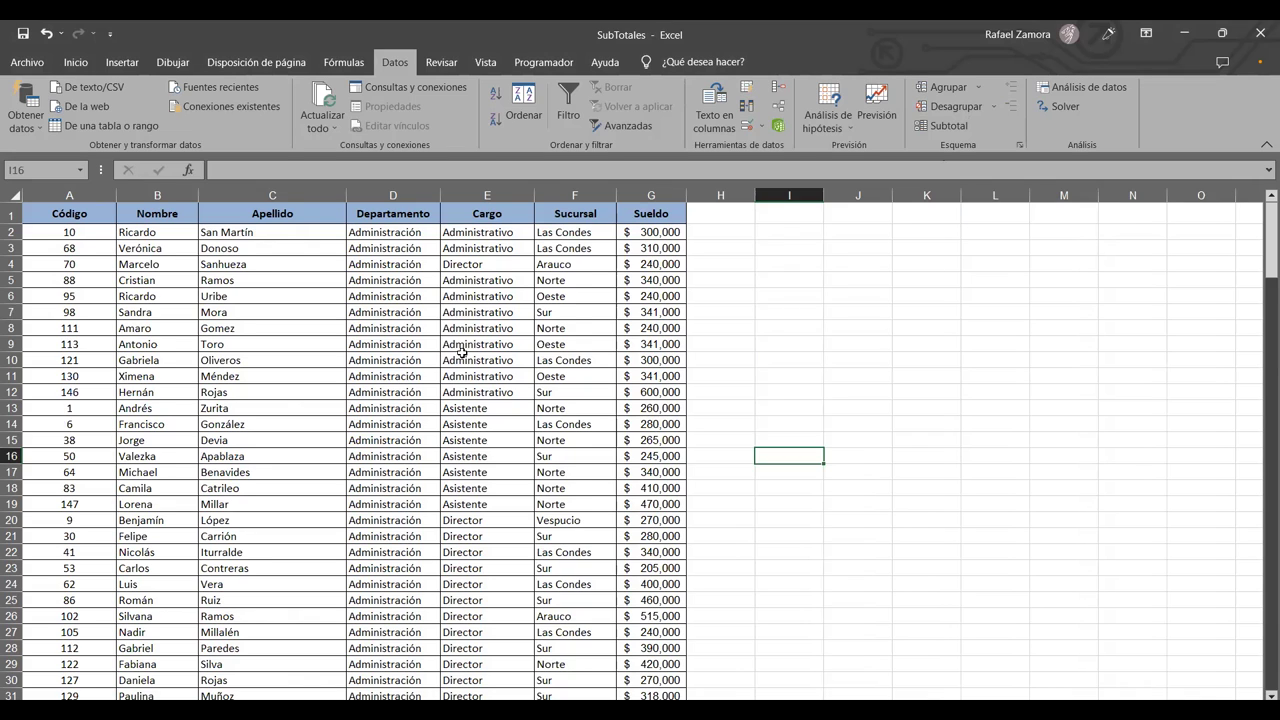
scroll(461, 349, down, 1)
scroll(461, 349, down, 3)
scroll(462, 360, down, 9)
scroll(464, 390, down, 5)
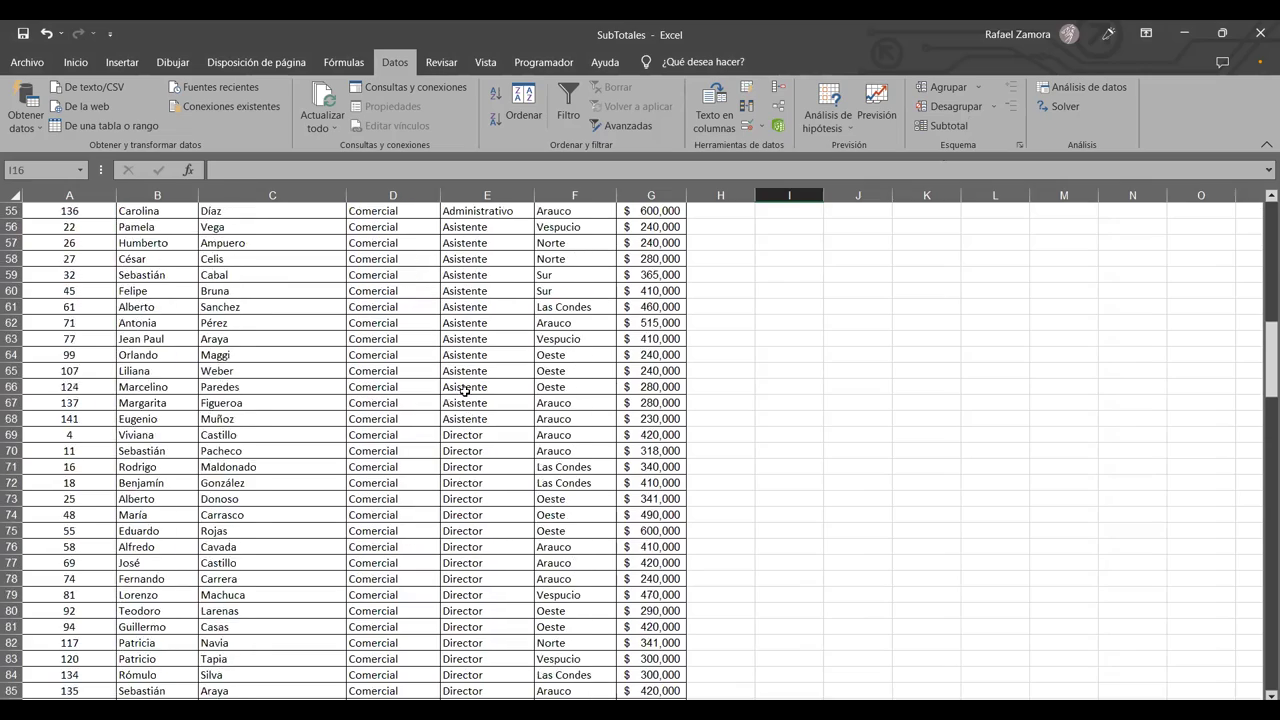
scroll(464, 390, down, 3)
scroll(466, 394, down, 13)
scroll(471, 400, down, 7)
scroll(475, 412, down, 7)
scroll(478, 421, up, 8)
scroll(480, 424, up, 9)
scroll(482, 426, up, 4)
scroll(484, 428, up, 7)
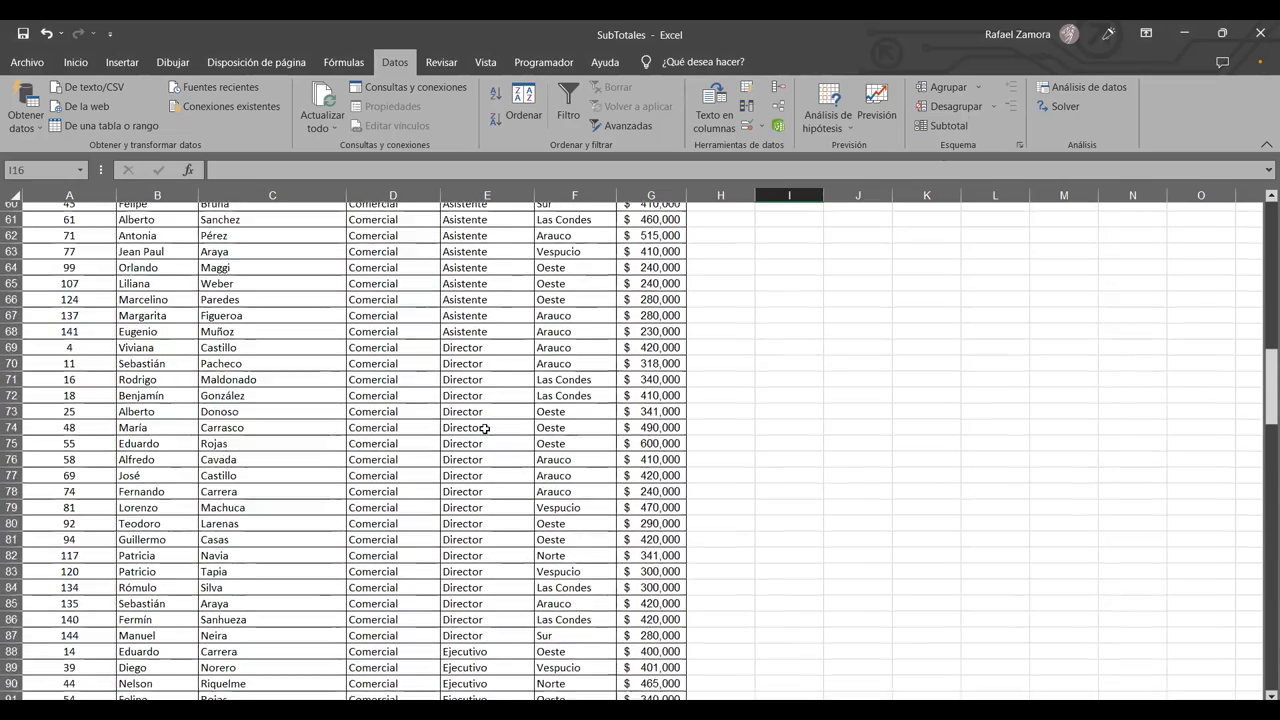
scroll(484, 428, up, 11)
scroll(484, 428, up, 5)
scroll(484, 428, up, 4)
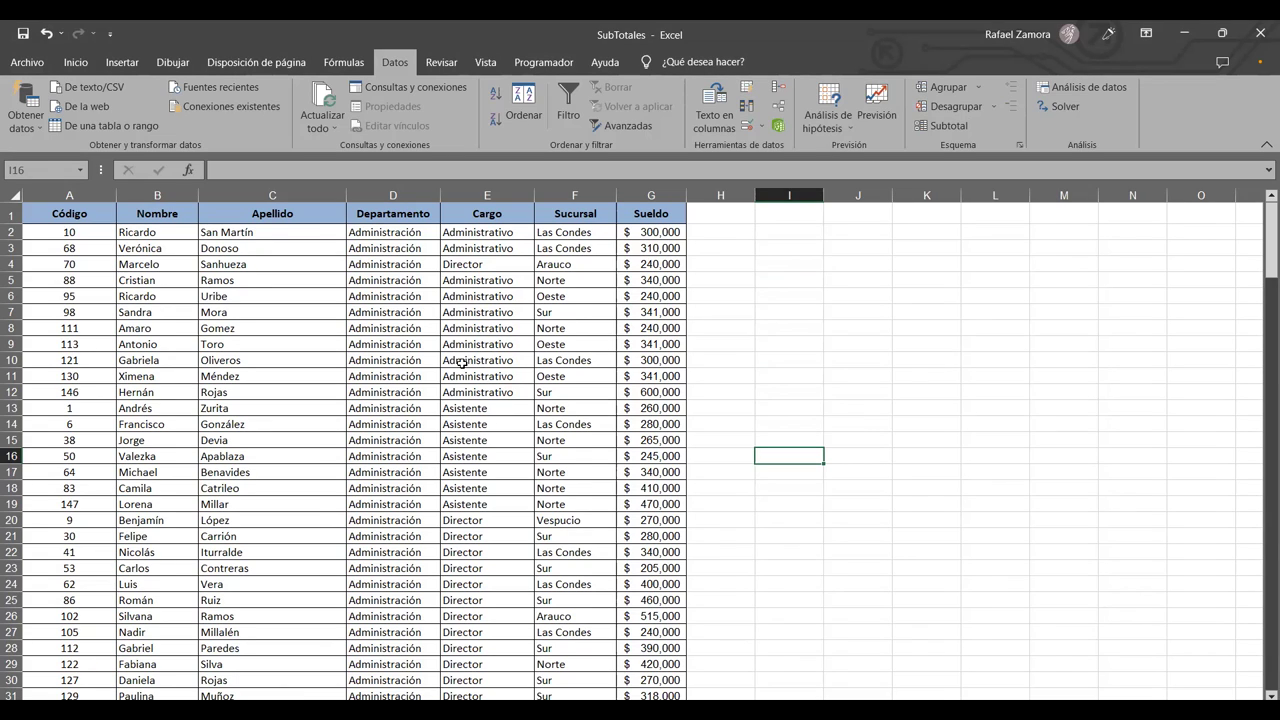
click(472, 380)
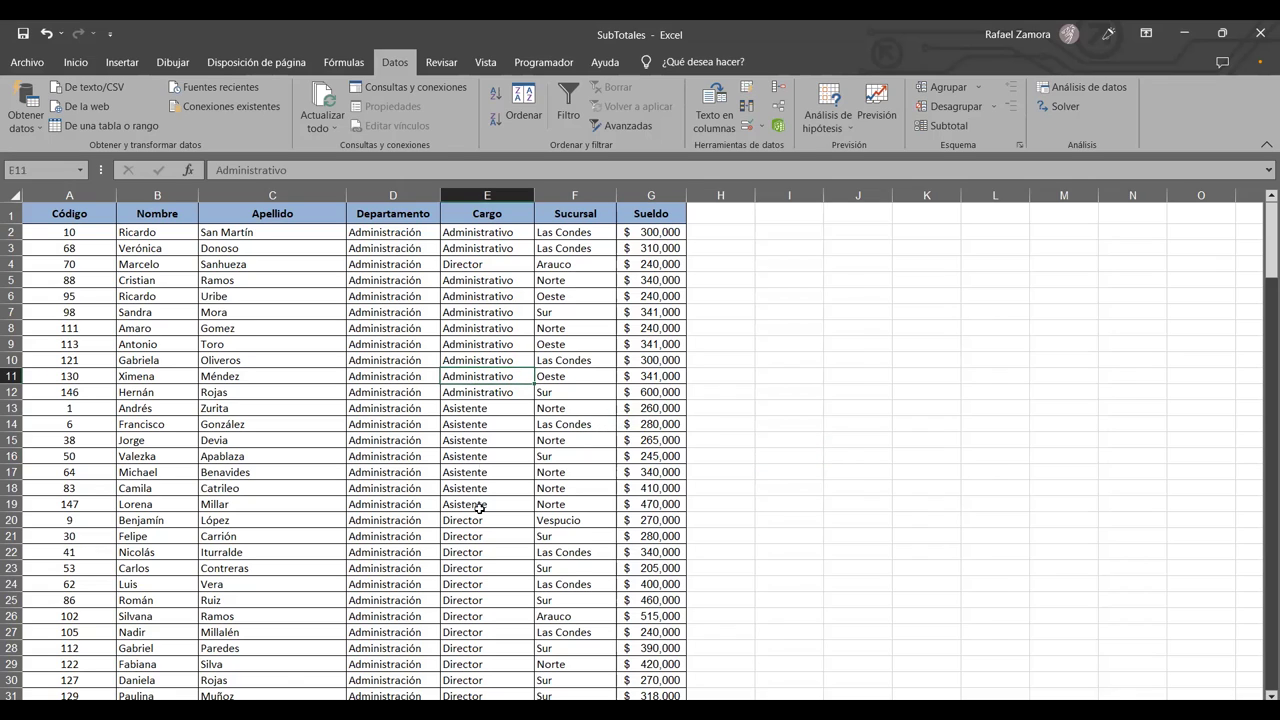
Step: Inspect GASTOS and date values in the Sub Totales 3 table
click(398, 378)
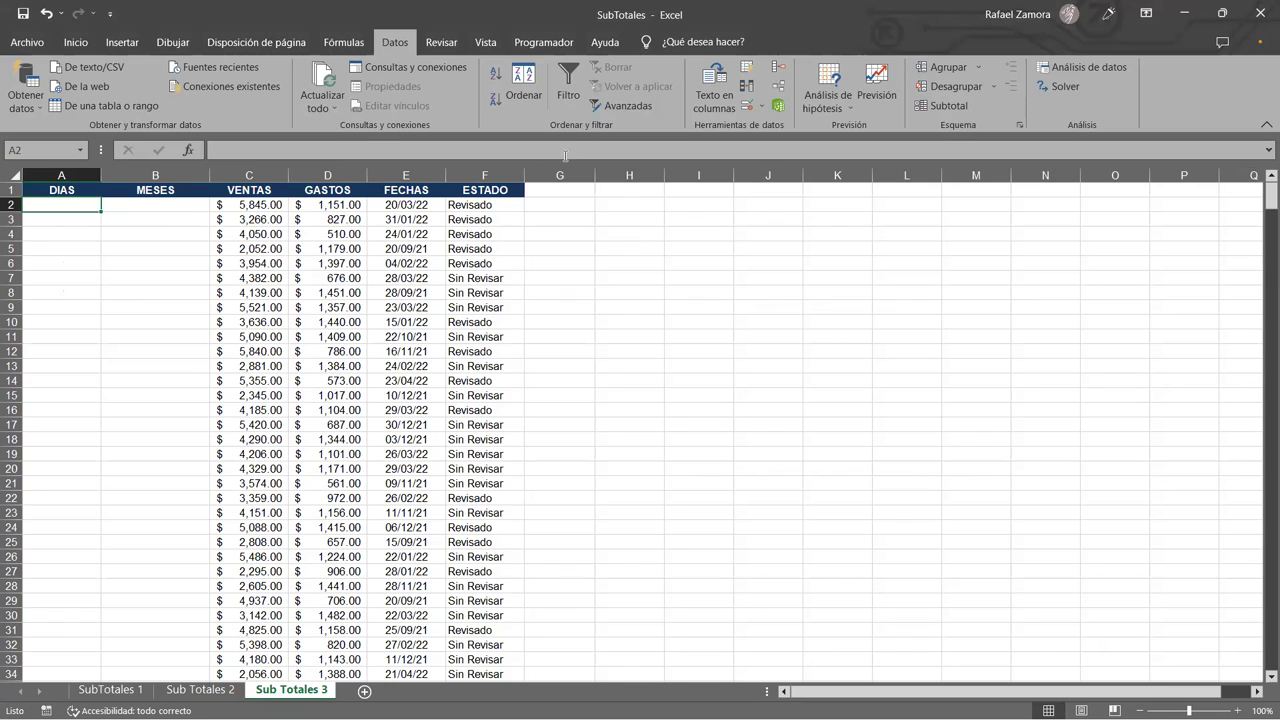
click(241, 216)
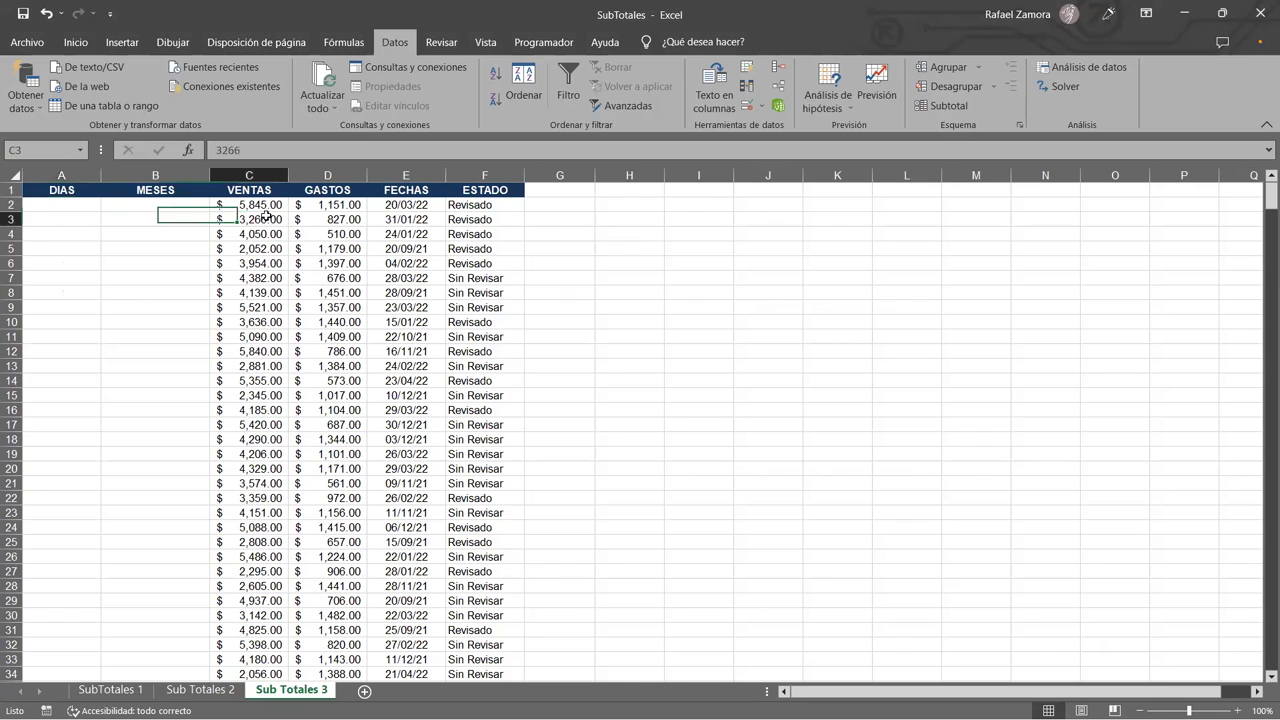
click(325, 215)
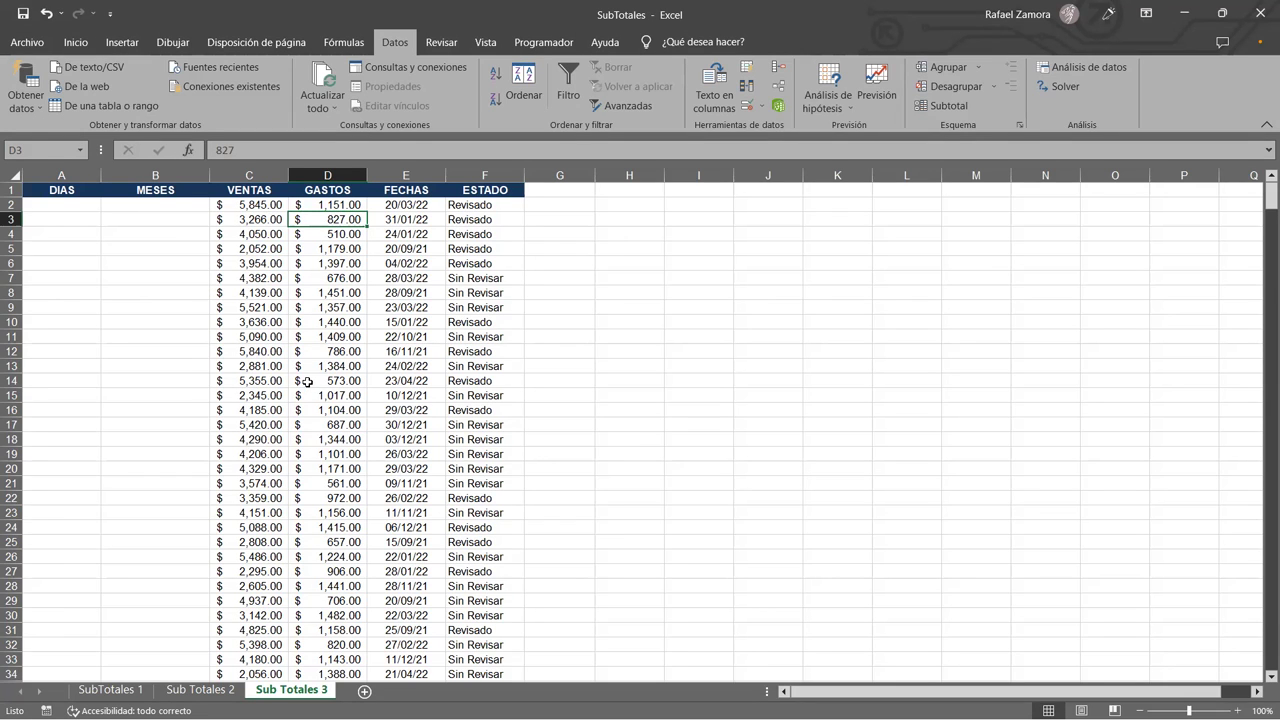
click(432, 378)
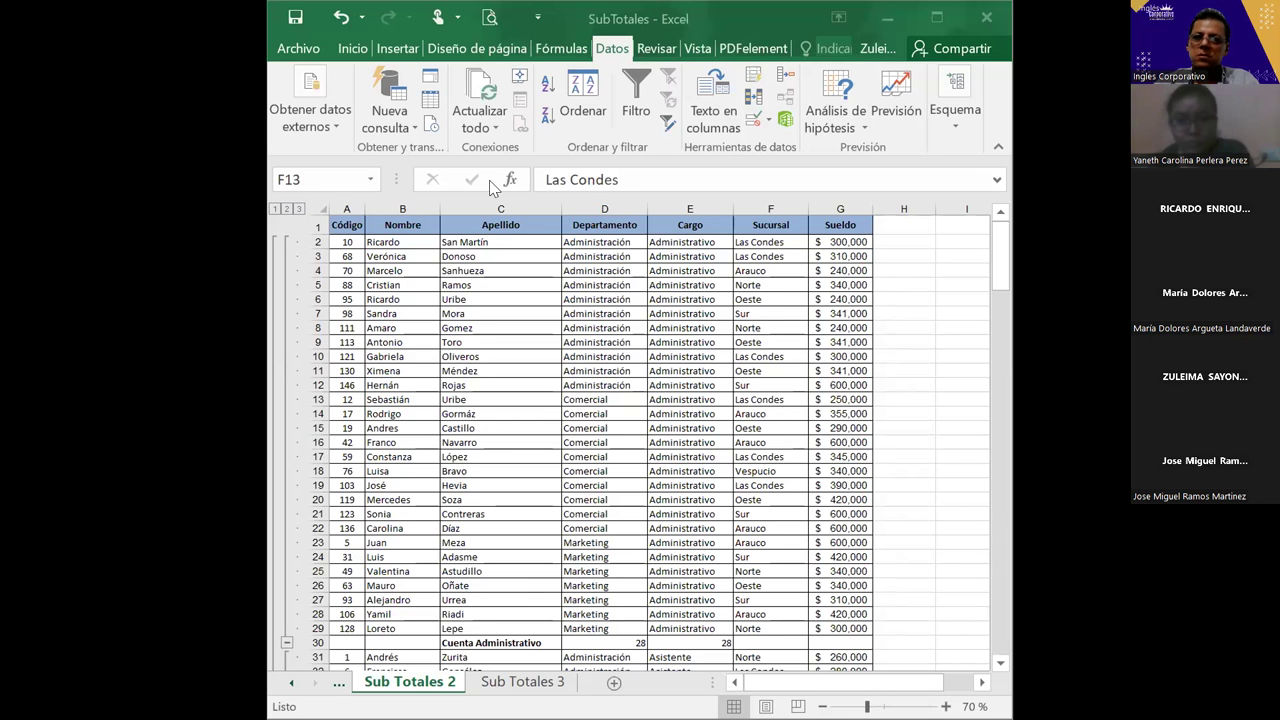
Step: Maximize the Excel window on Sub Totales 2 after selecting empty cells in columns H and I
click(955, 341)
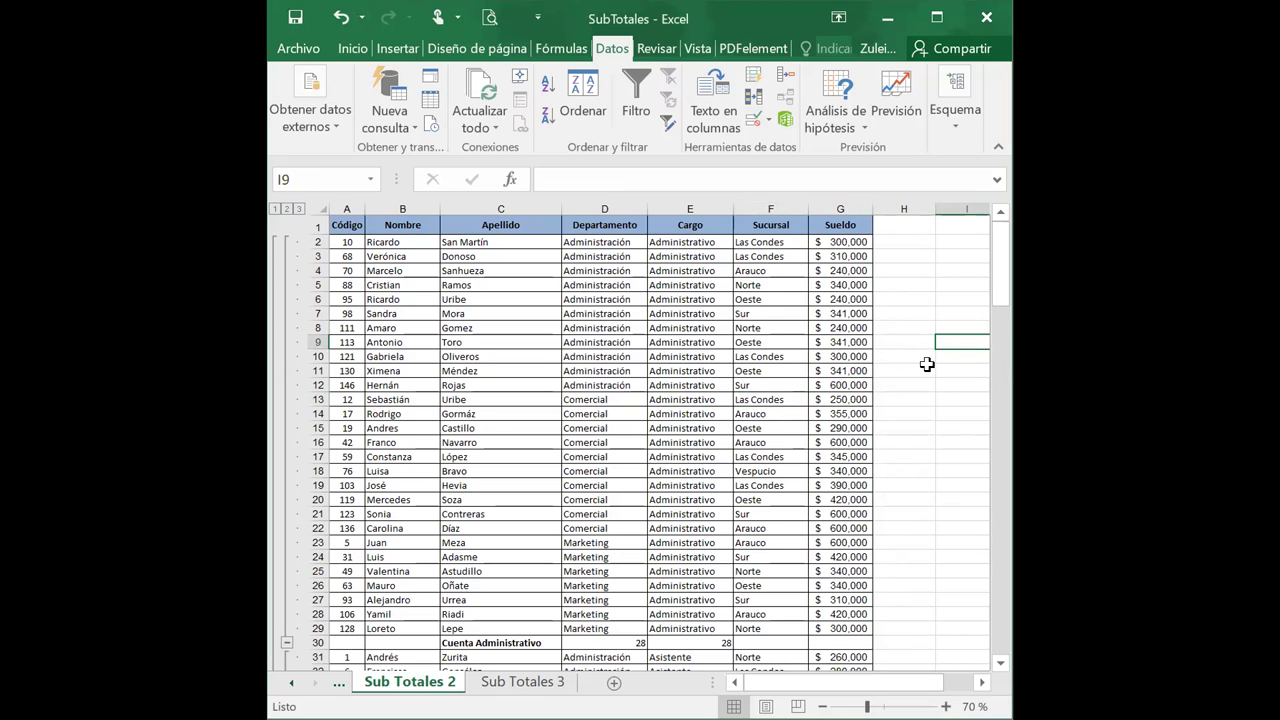
click(927, 367)
click(928, 299)
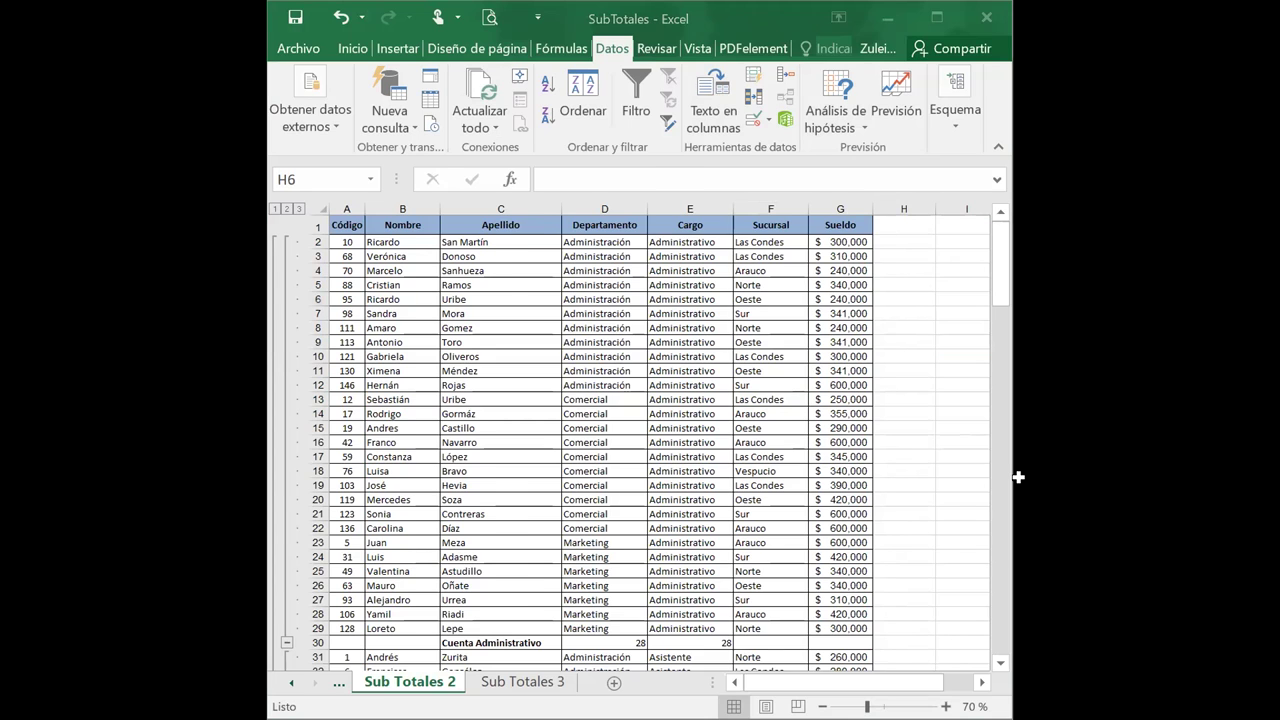
key(super+Up)
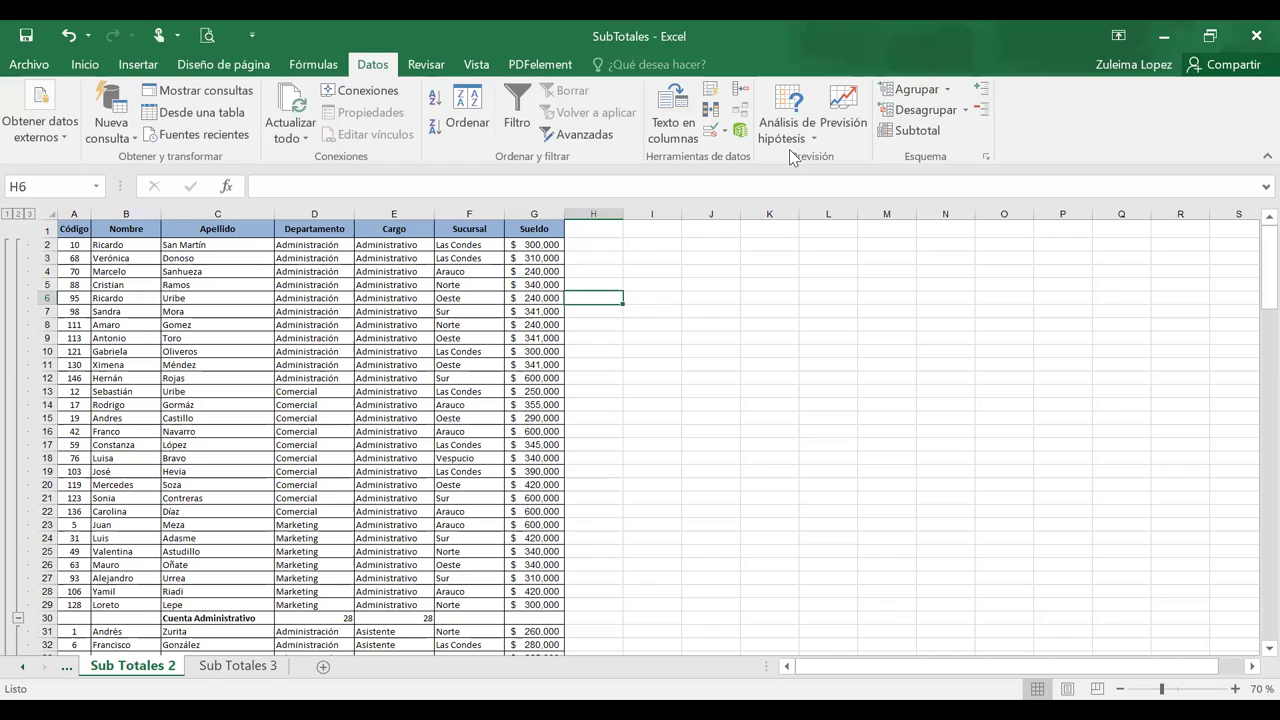
Step: Open Subtotales and scroll the Usar función list from Suma through Varp
click(910, 138)
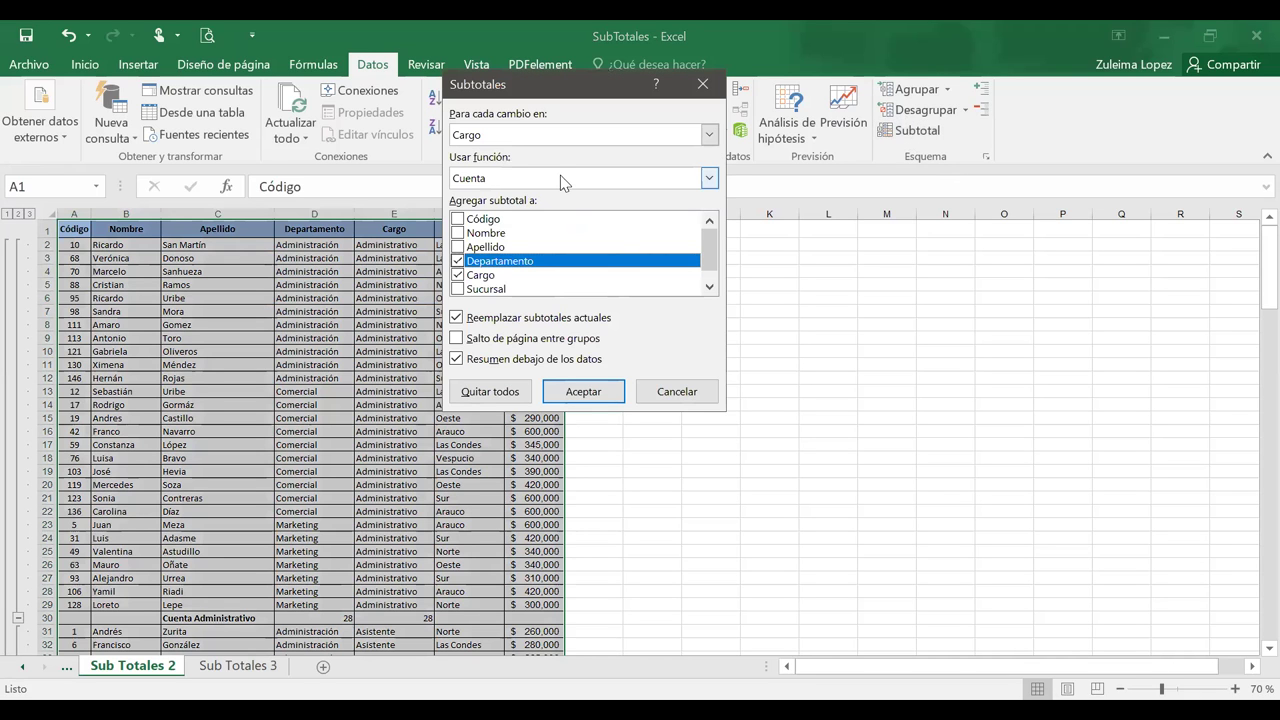
click(560, 176)
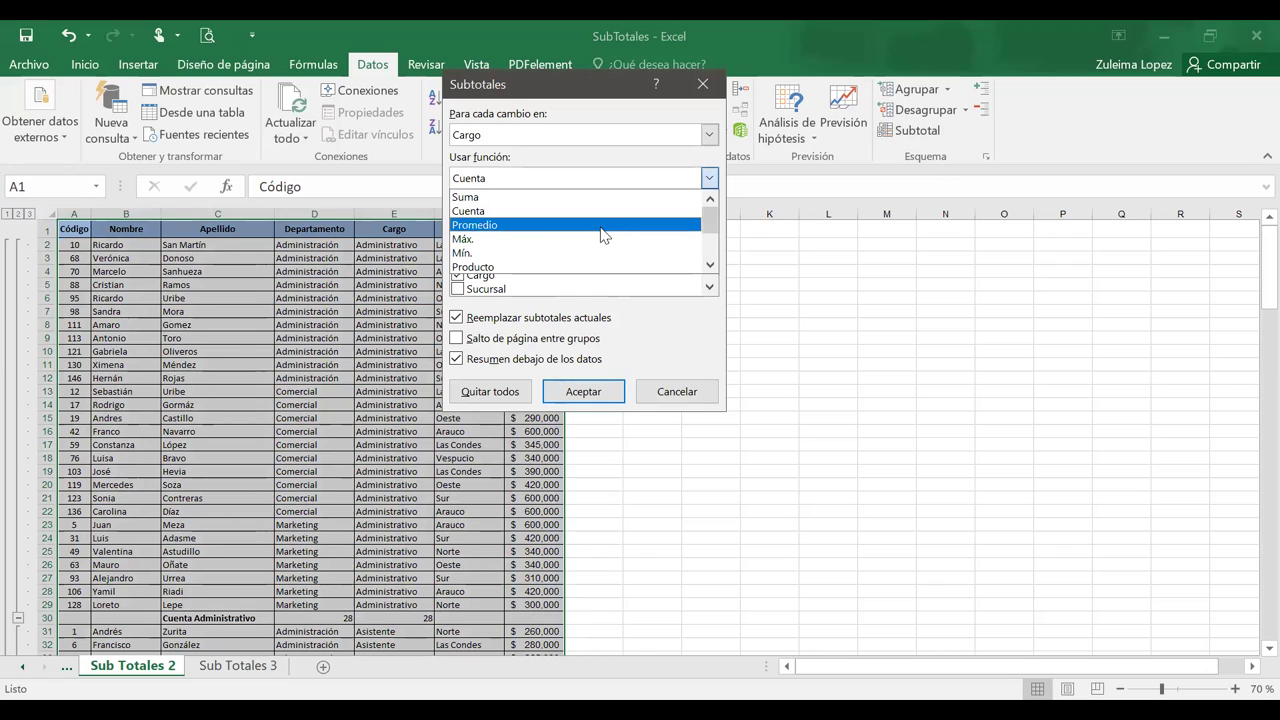
scroll(610, 247, down, 2)
scroll(608, 246, down, 1)
scroll(605, 247, up, 2)
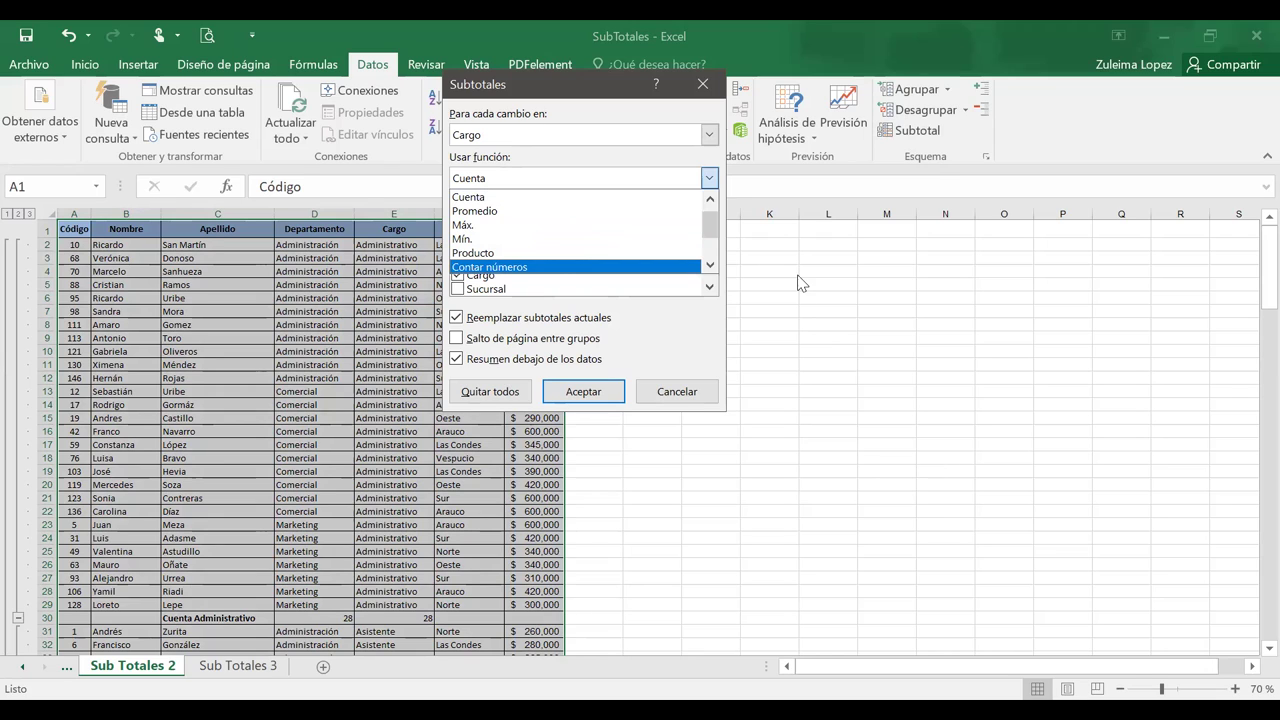
scroll(530, 245, down, 1)
scroll(530, 245, down, 2)
scroll(530, 245, down, 1)
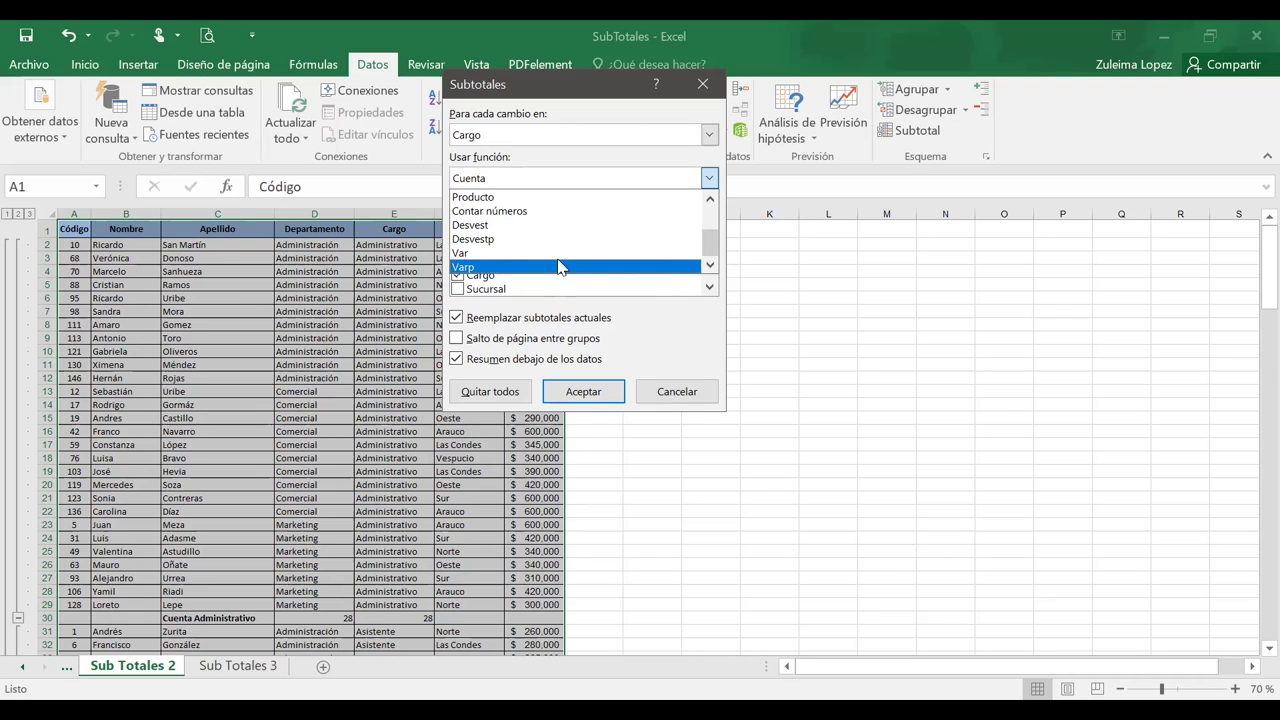
scroll(558, 265, up, 2)
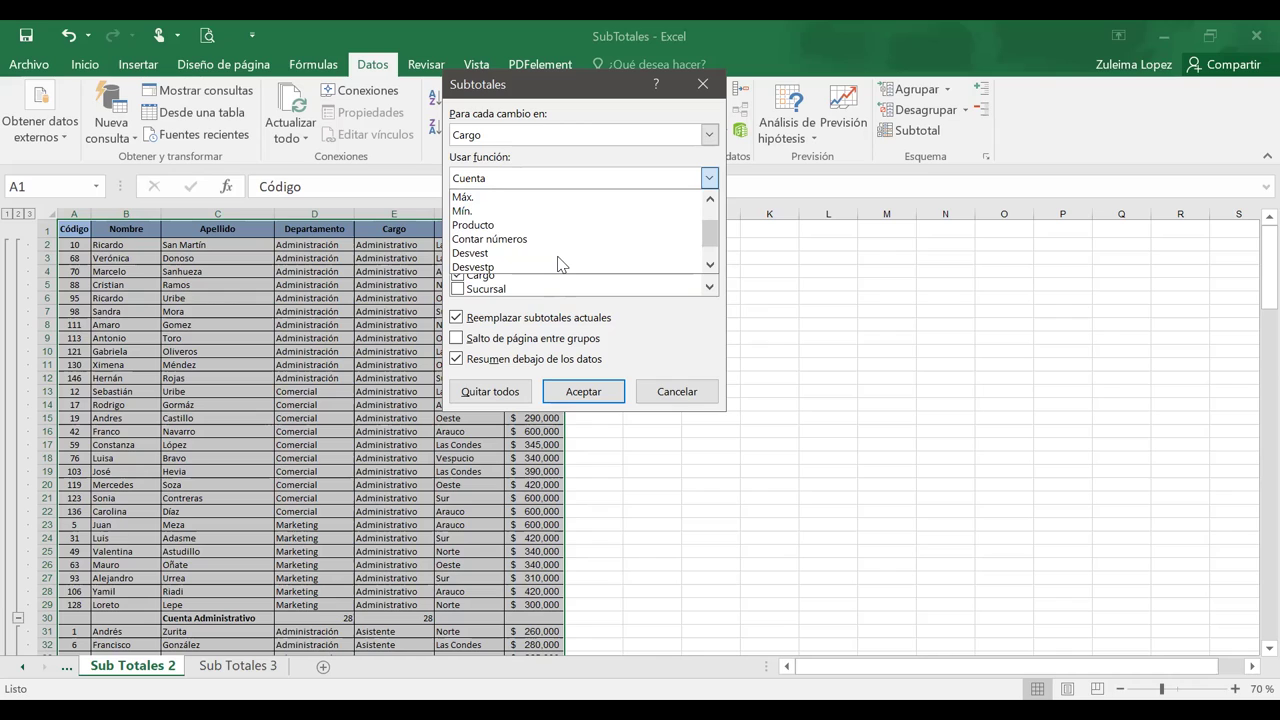
scroll(558, 265, up, 1)
scroll(558, 265, up, 1)
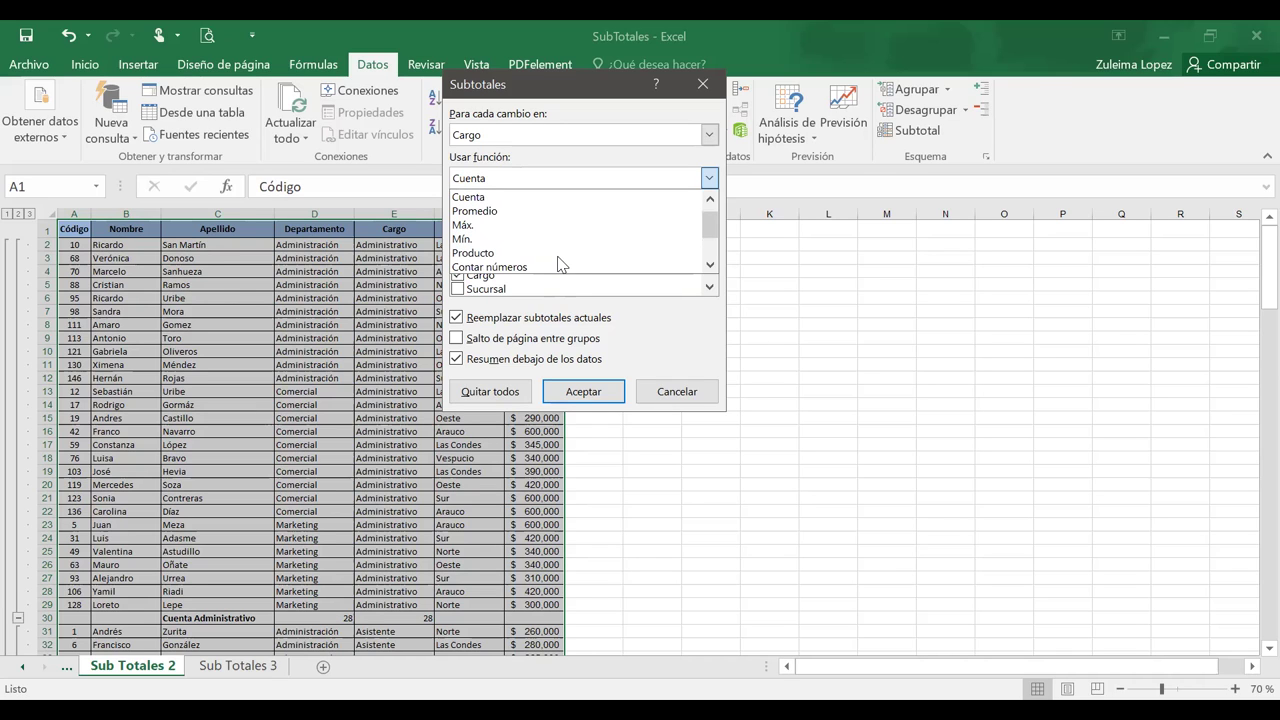
scroll(561, 265, up, 1)
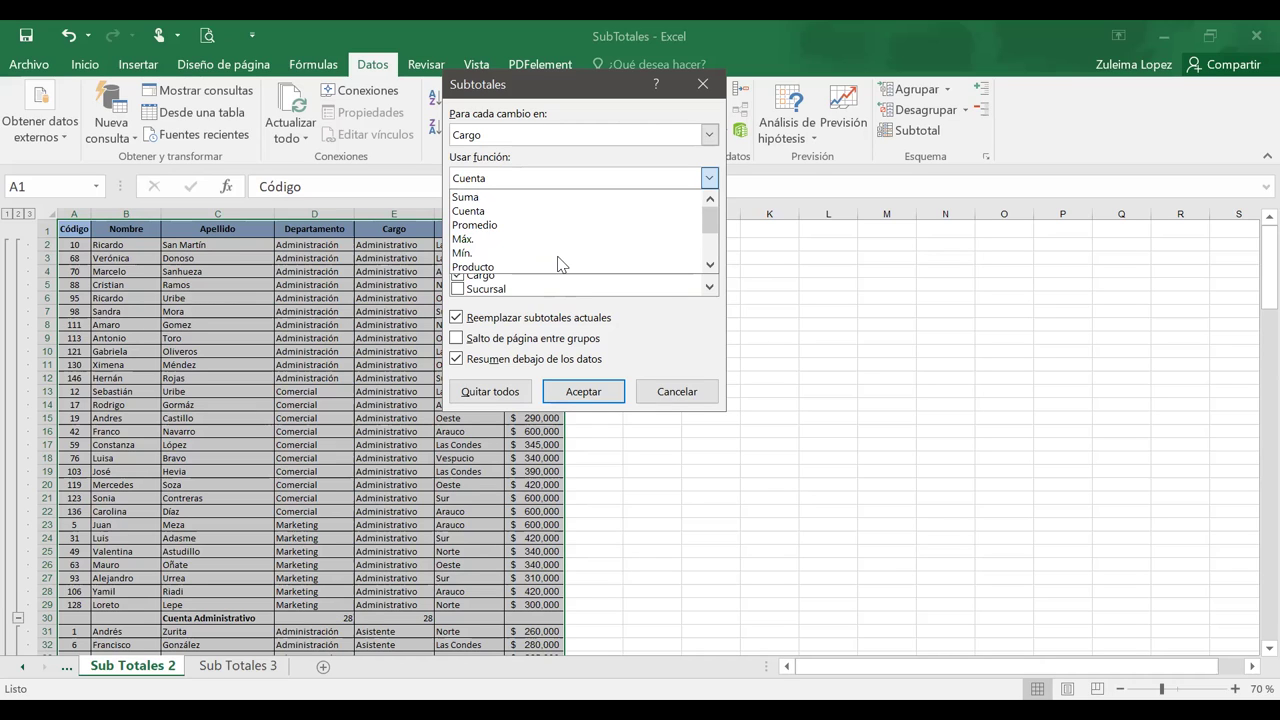
scroll(558, 264, down, 3)
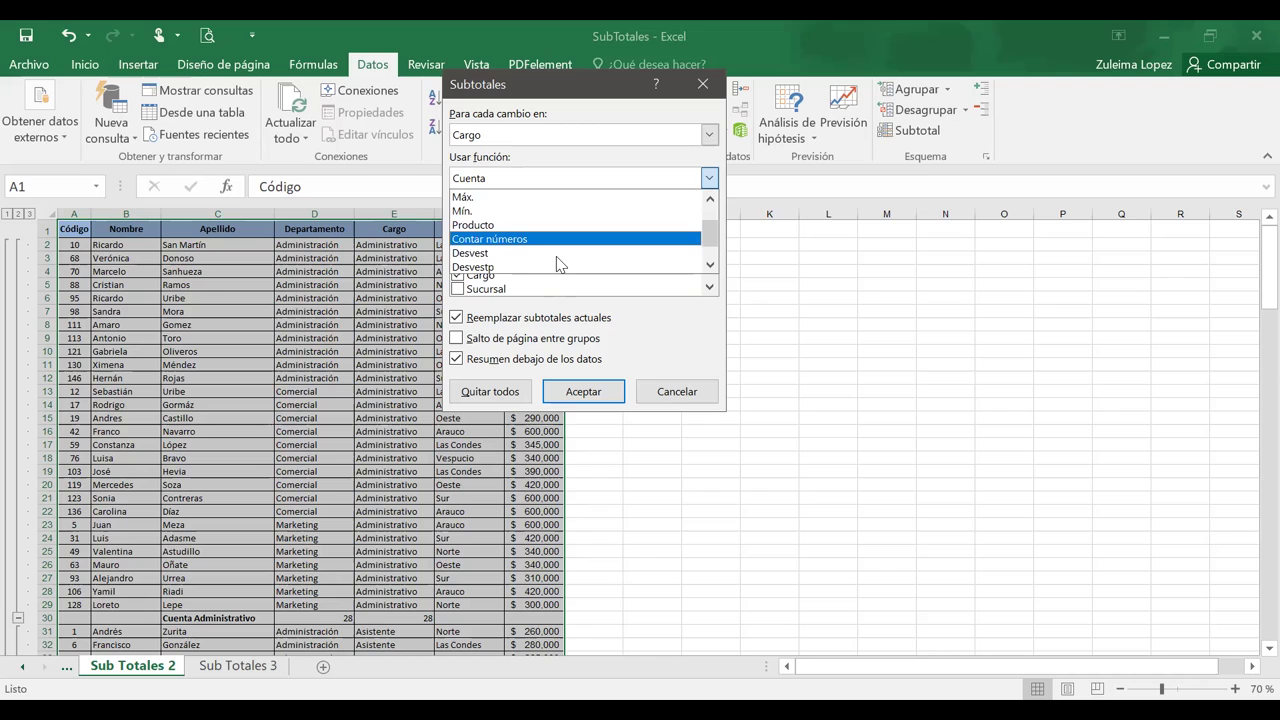
scroll(558, 264, down, 1)
scroll(558, 264, down, 1)
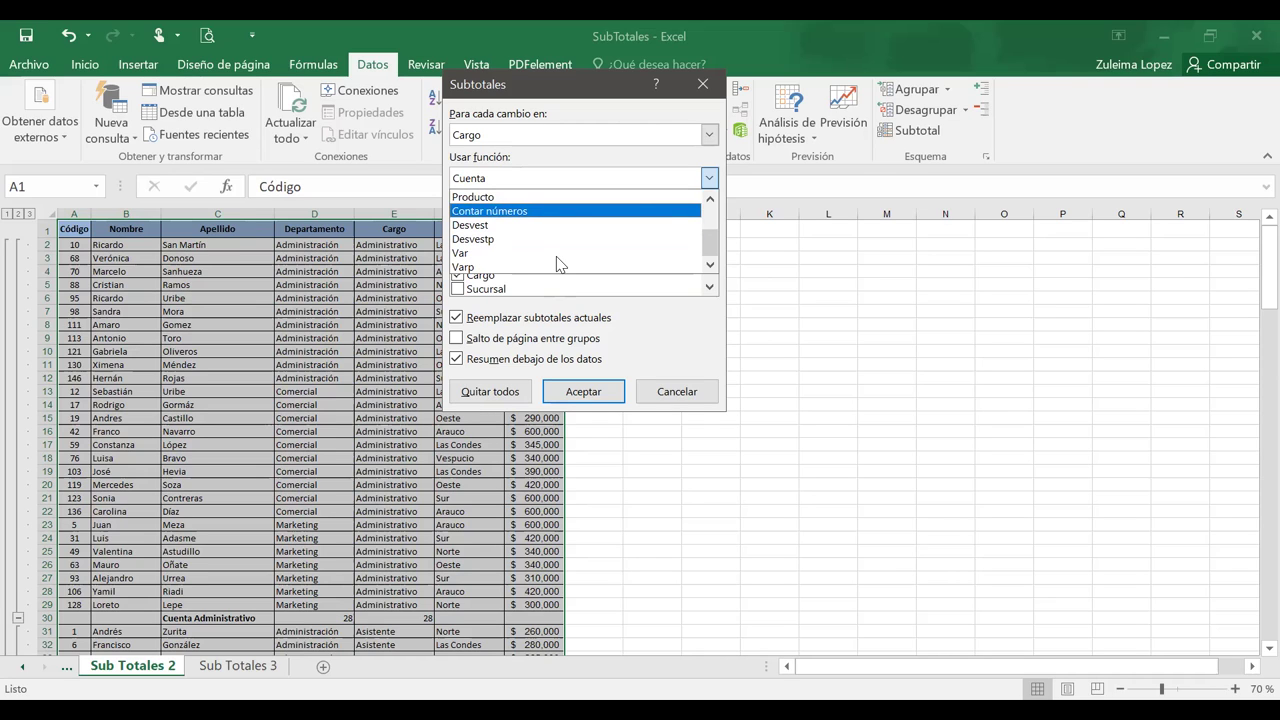
scroll(558, 264, up, 1)
scroll(558, 264, up, 1)
scroll(558, 264, up, 1)
scroll(556, 258, up, 2)
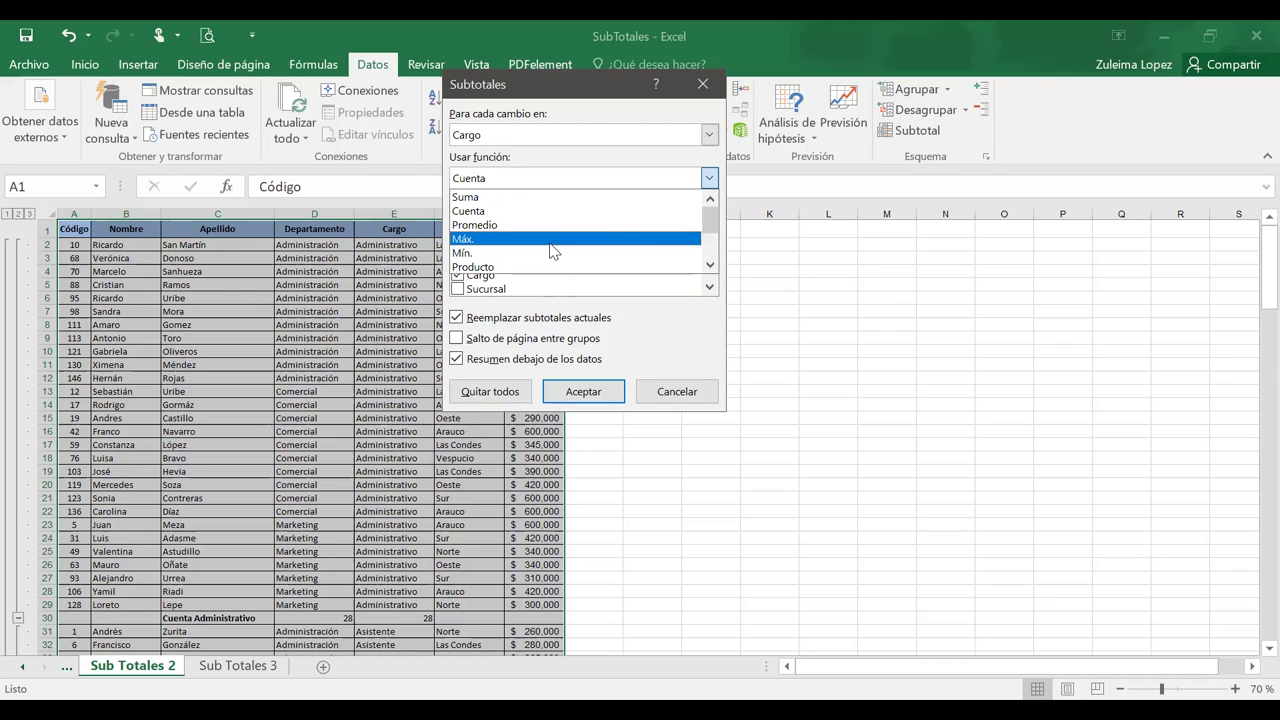
scroll(551, 250, down, 1)
scroll(551, 249, down, 2)
scroll(551, 249, down, 2)
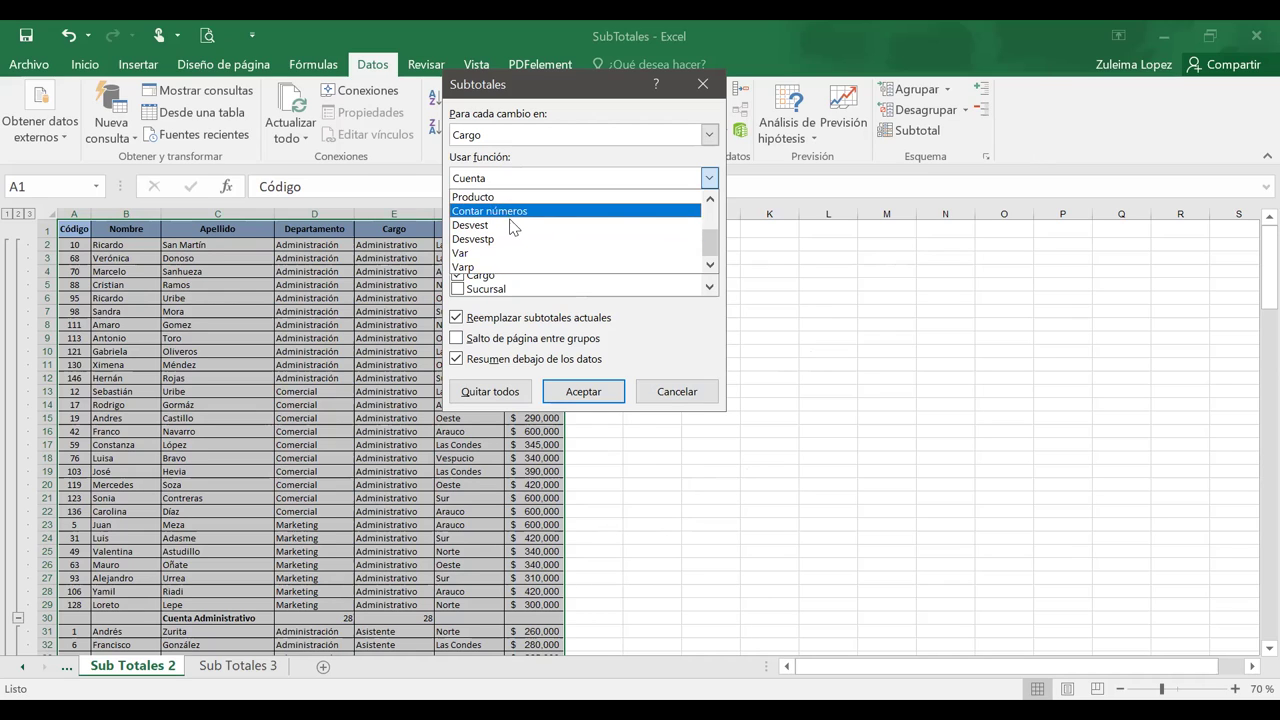
scroll(512, 228, up, 2)
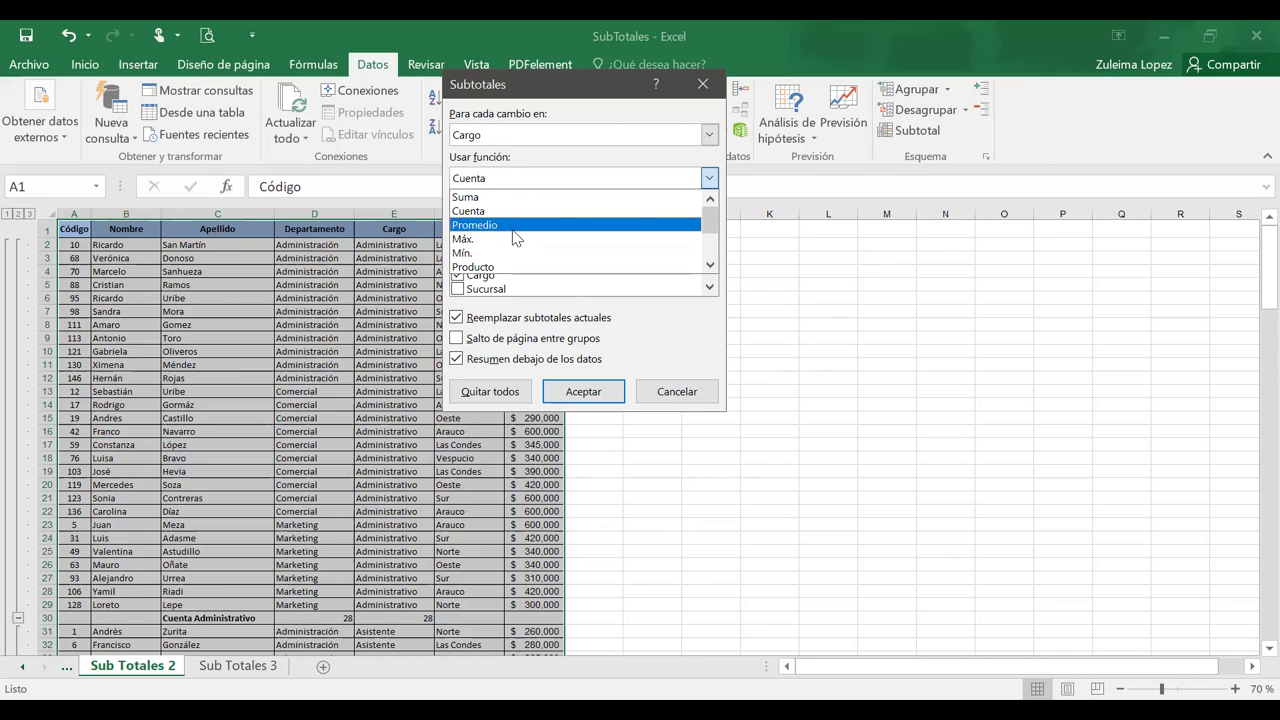
scroll(515, 237, down, 2)
scroll(515, 237, up, 1)
scroll(515, 237, up, 1)
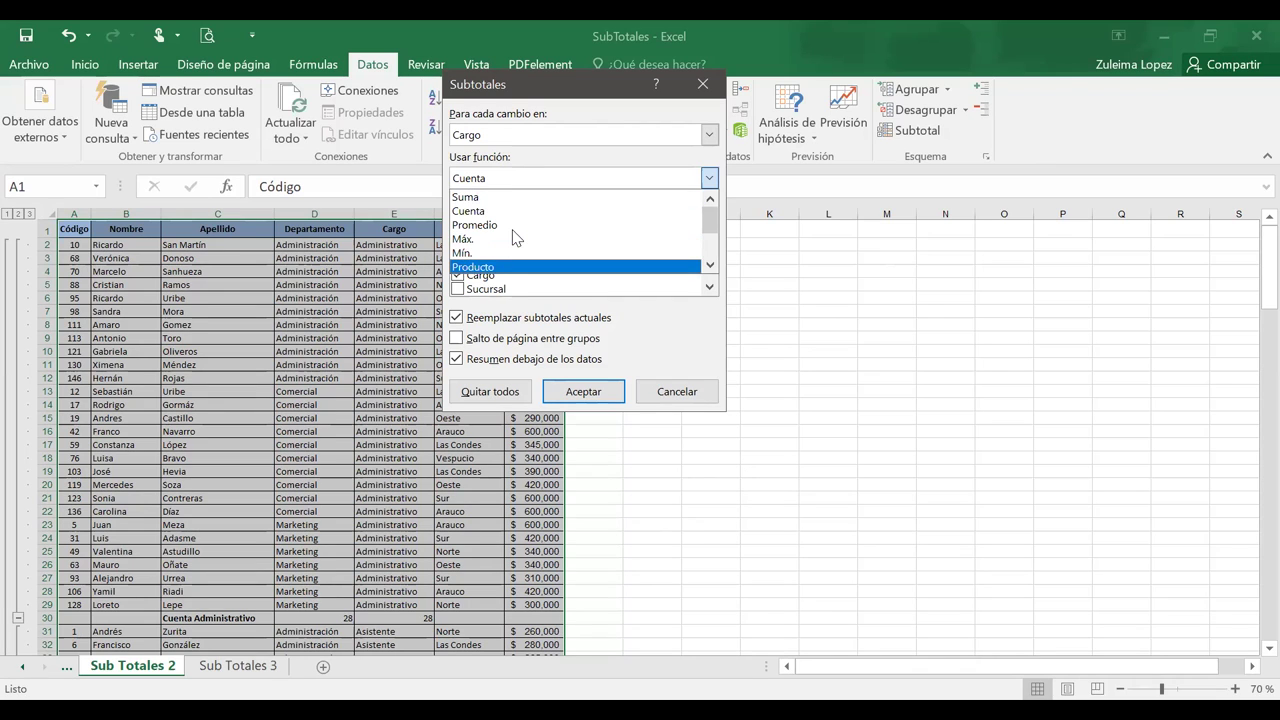
scroll(515, 237, down, 1)
scroll(515, 237, down, 1)
scroll(515, 237, down, 2)
scroll(515, 237, down, 1)
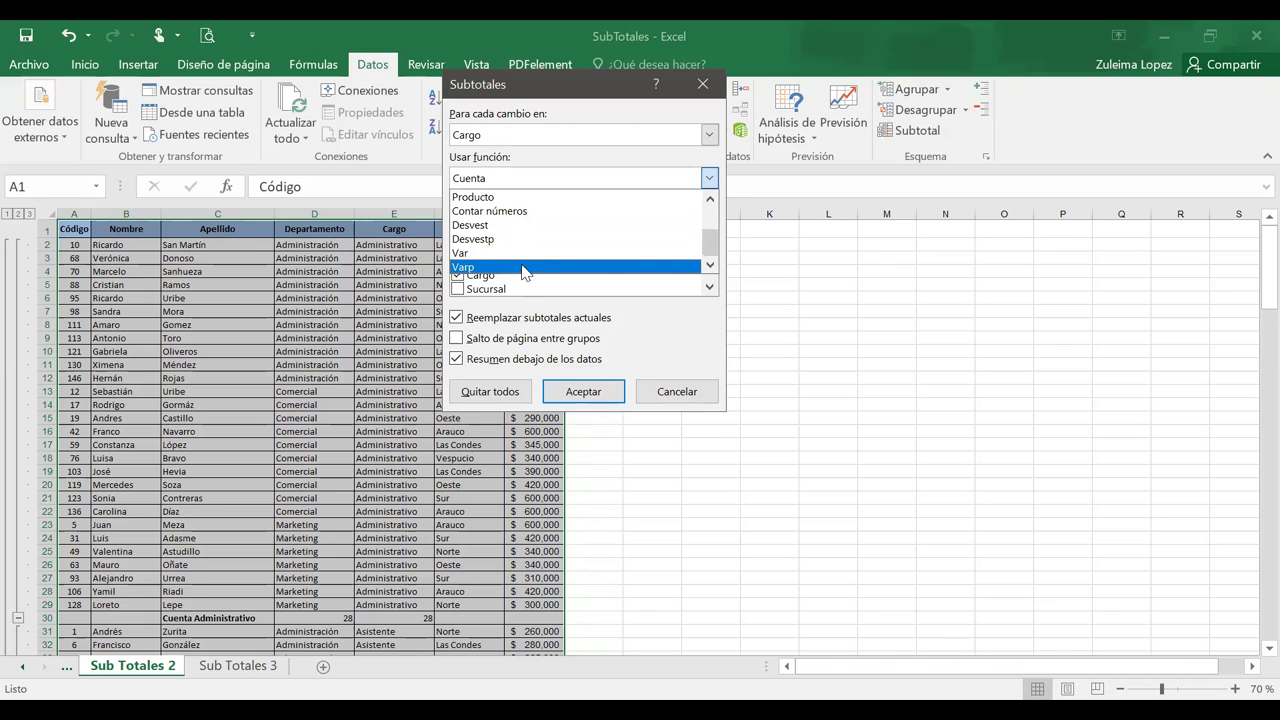
scroll(522, 272, up, 1)
scroll(522, 272, up, 3)
scroll(522, 272, up, 1)
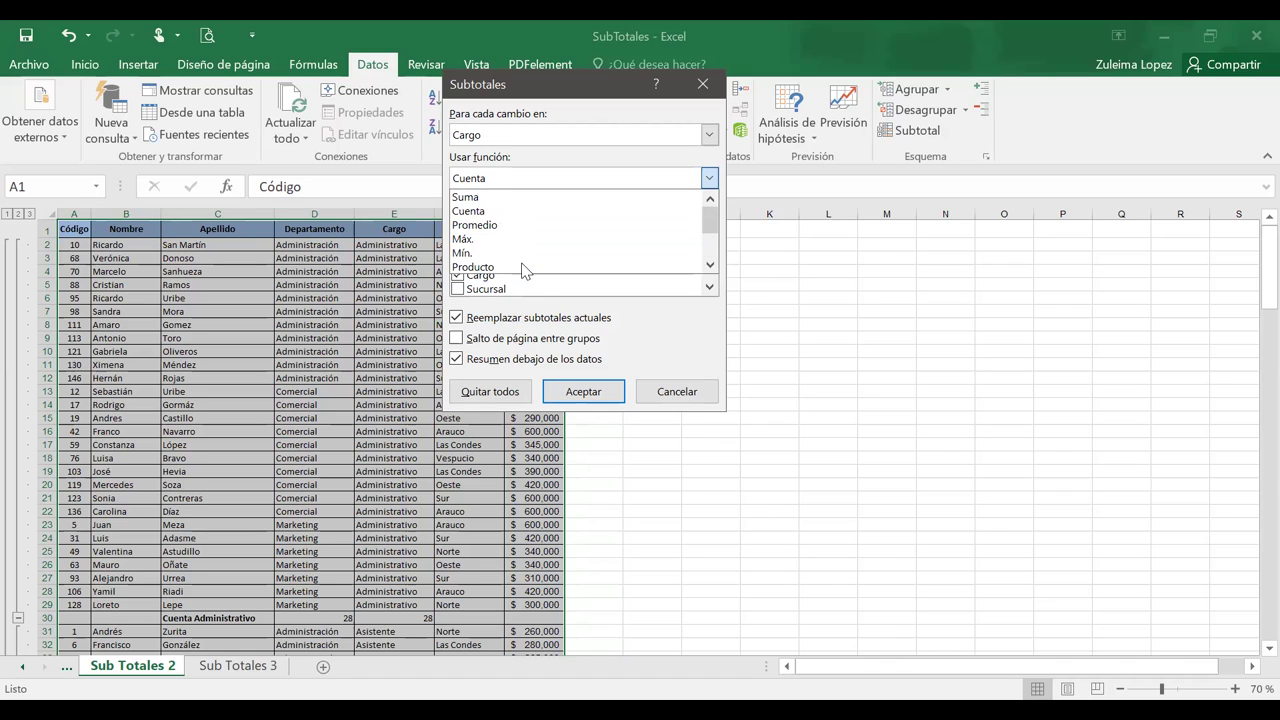
scroll(522, 270, down, 1)
scroll(522, 270, down, 2)
scroll(522, 268, down, 1)
scroll(665, 278, down, 1)
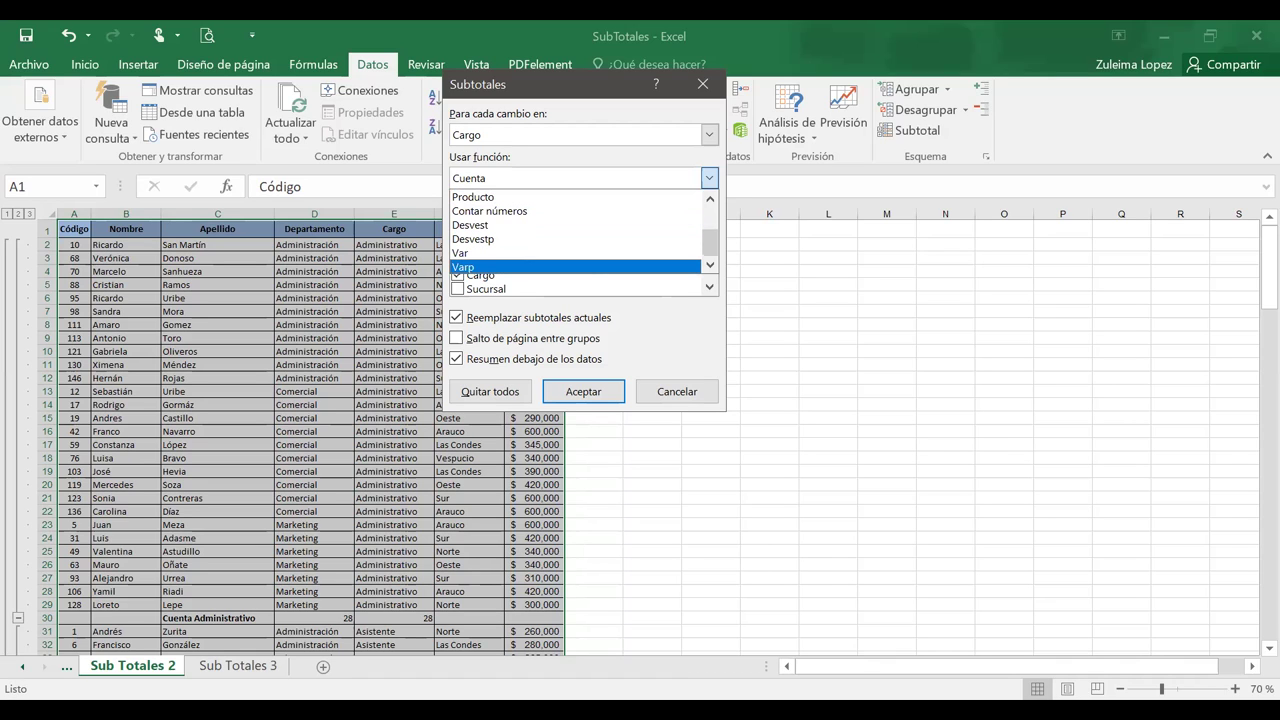
click(625, 586)
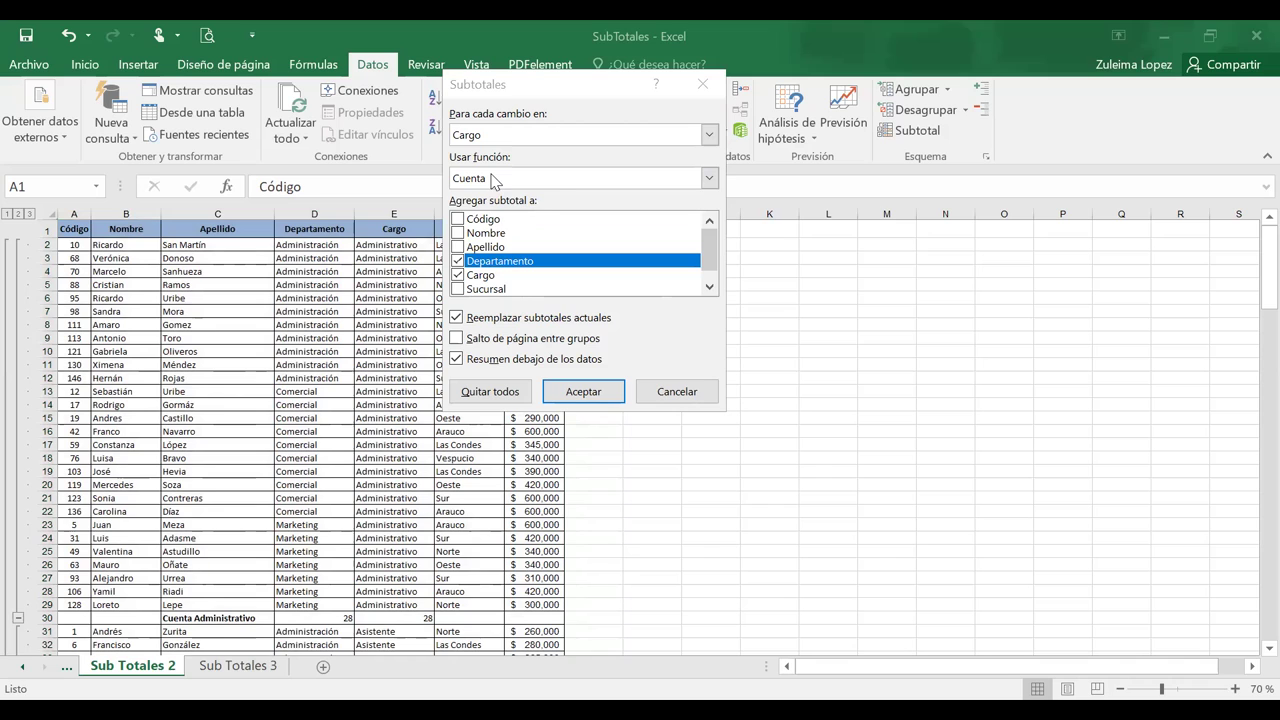
click(673, 181)
click(676, 180)
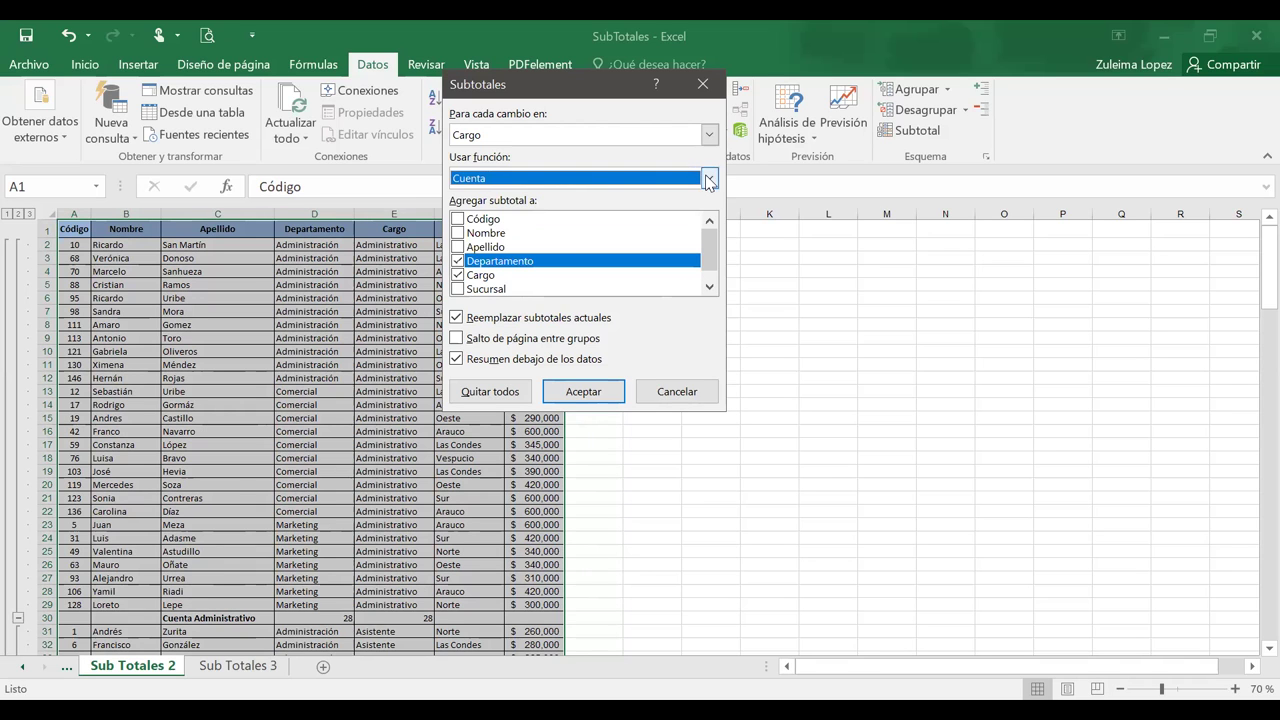
key(alt+Down)
scroll(540, 240, down, 1)
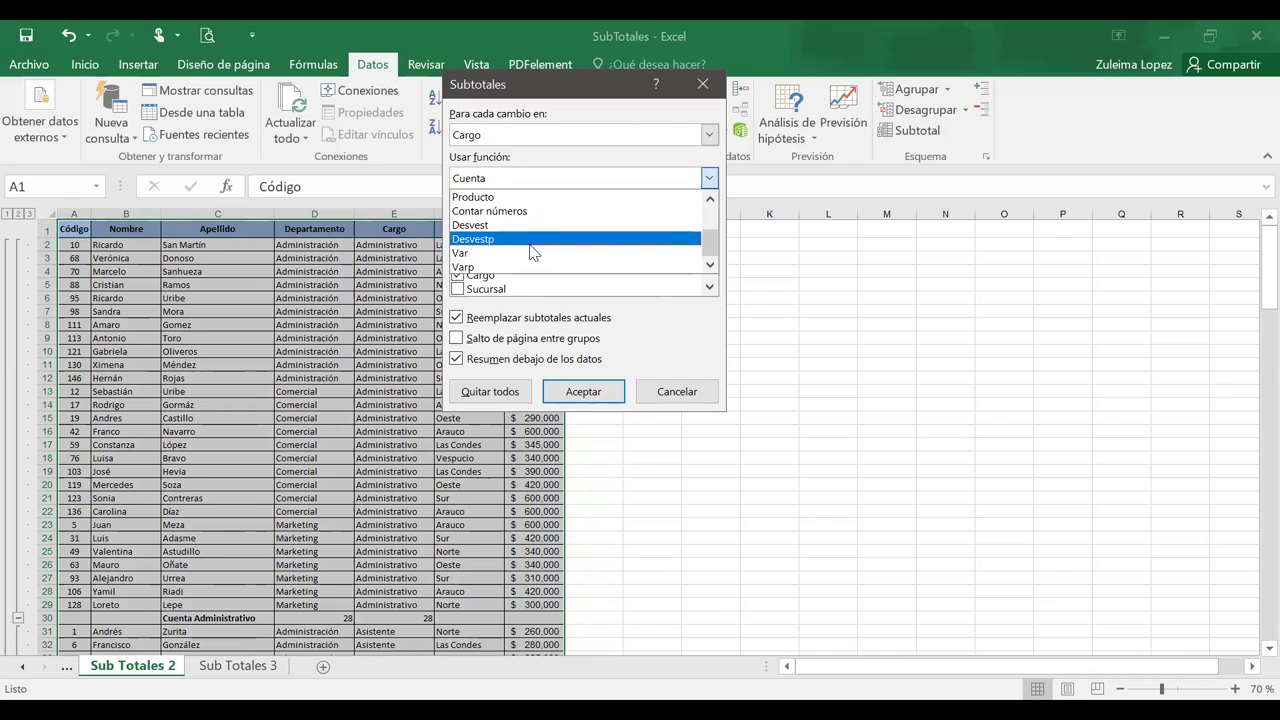
scroll(533, 252, up, 2)
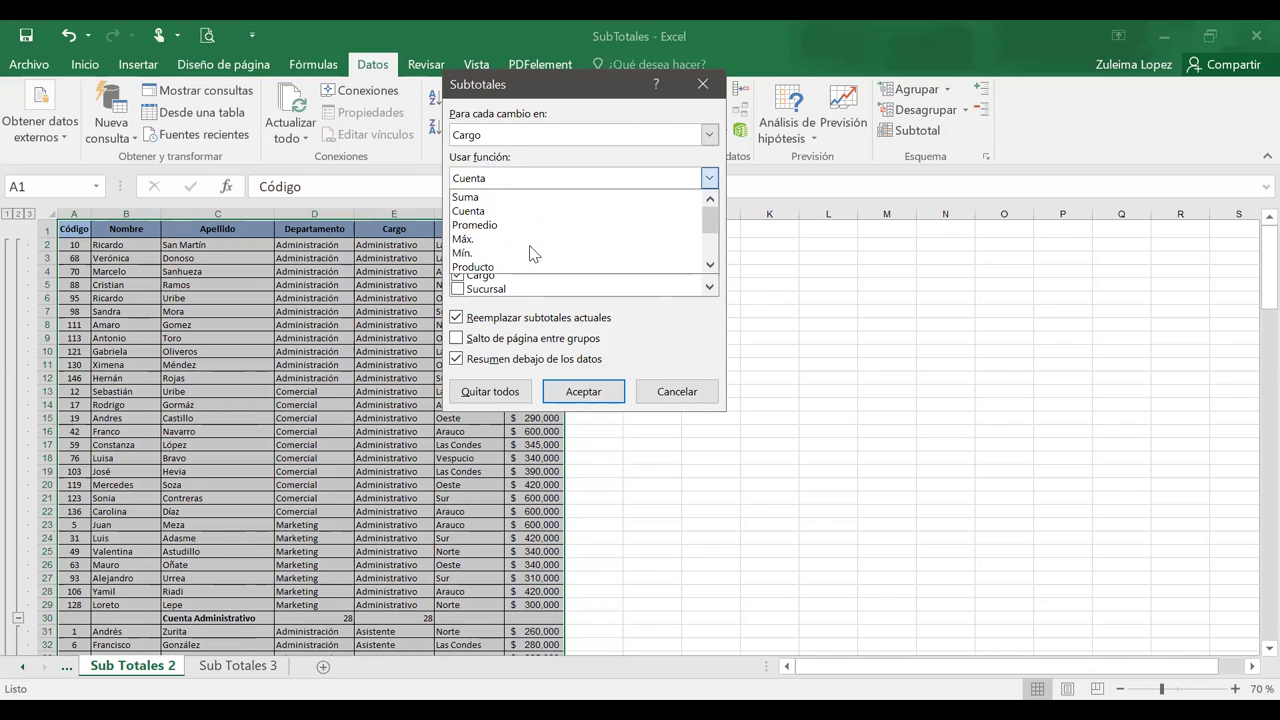
scroll(530, 252, down, 2)
scroll(530, 252, down, 1)
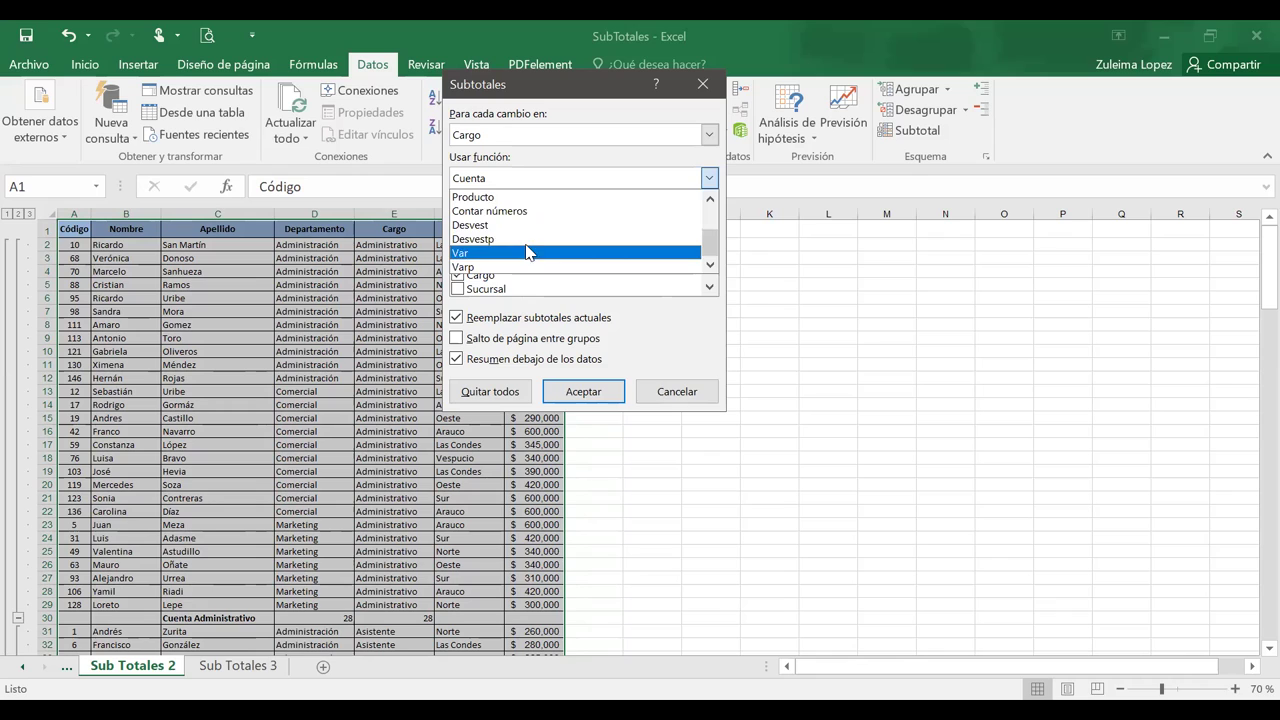